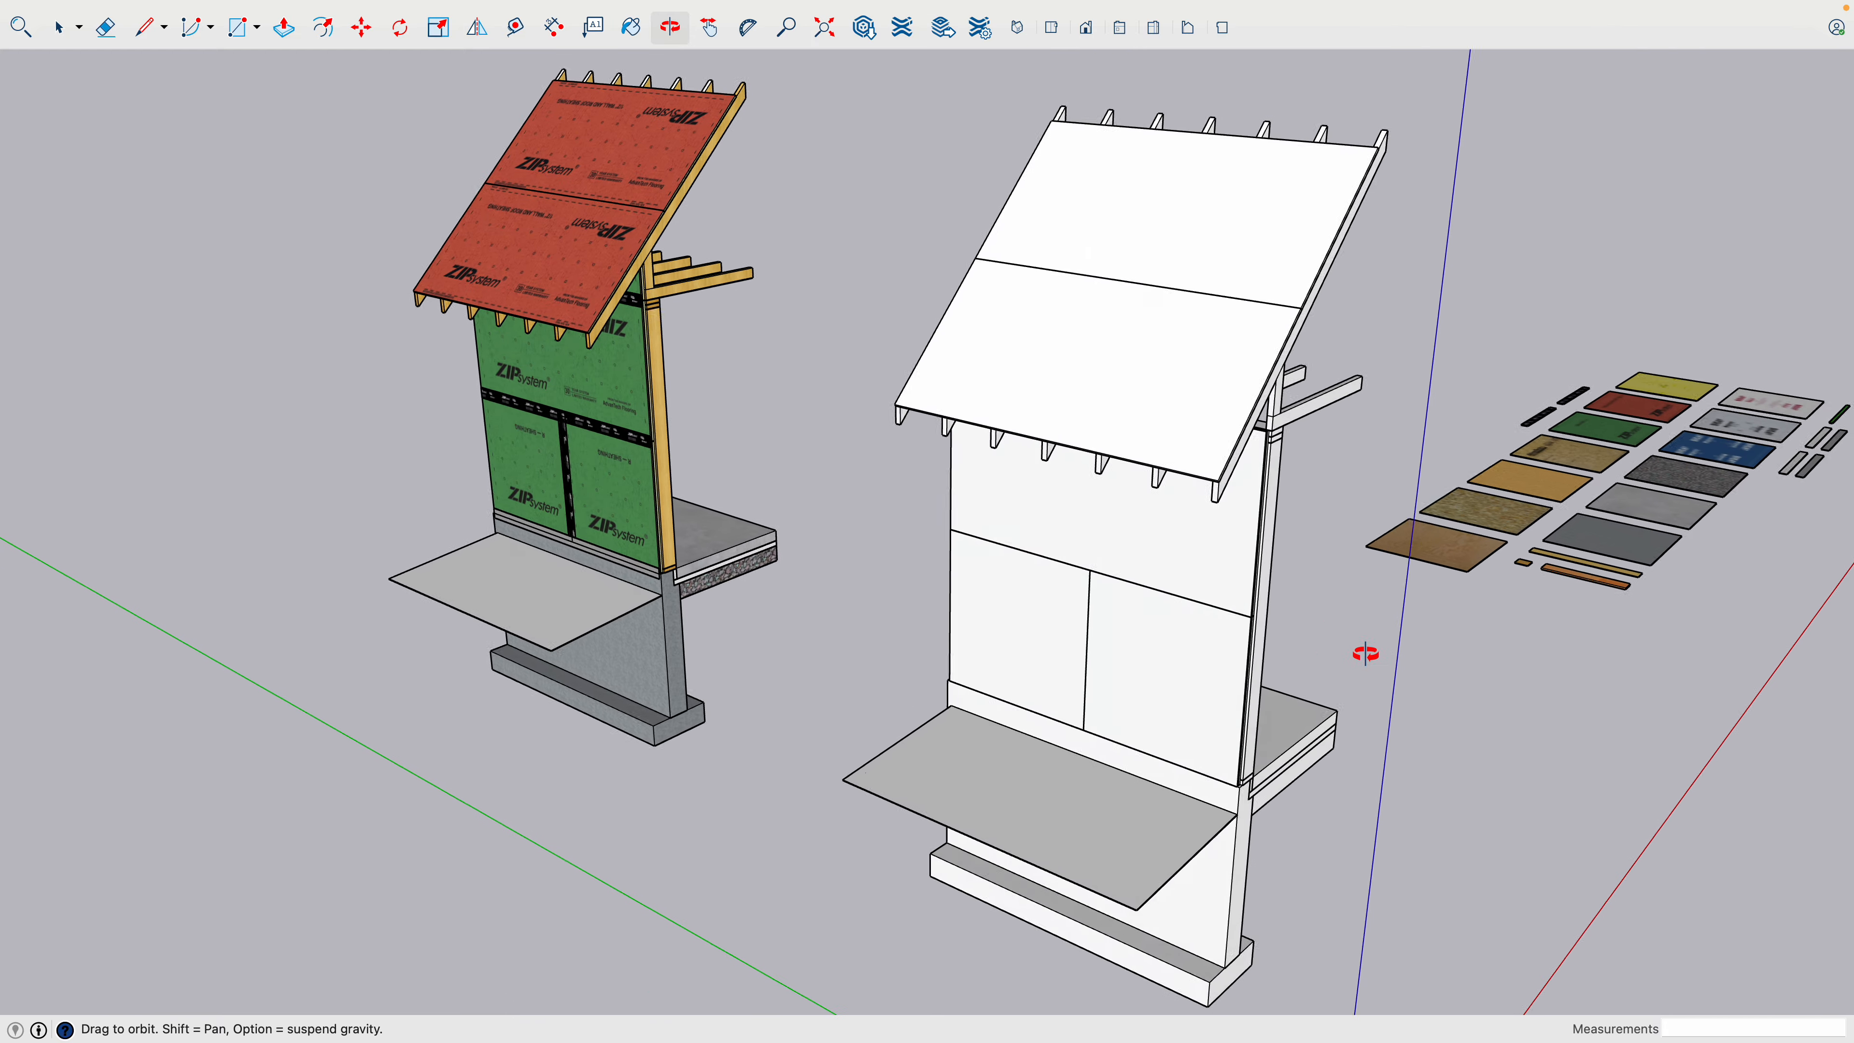
# - Examine the textured wall section up close, from the taped ZIP System sheathing seams to the Fentrim tape and slab edge at the foundation
pyautogui.scroll(10, 452, 432)
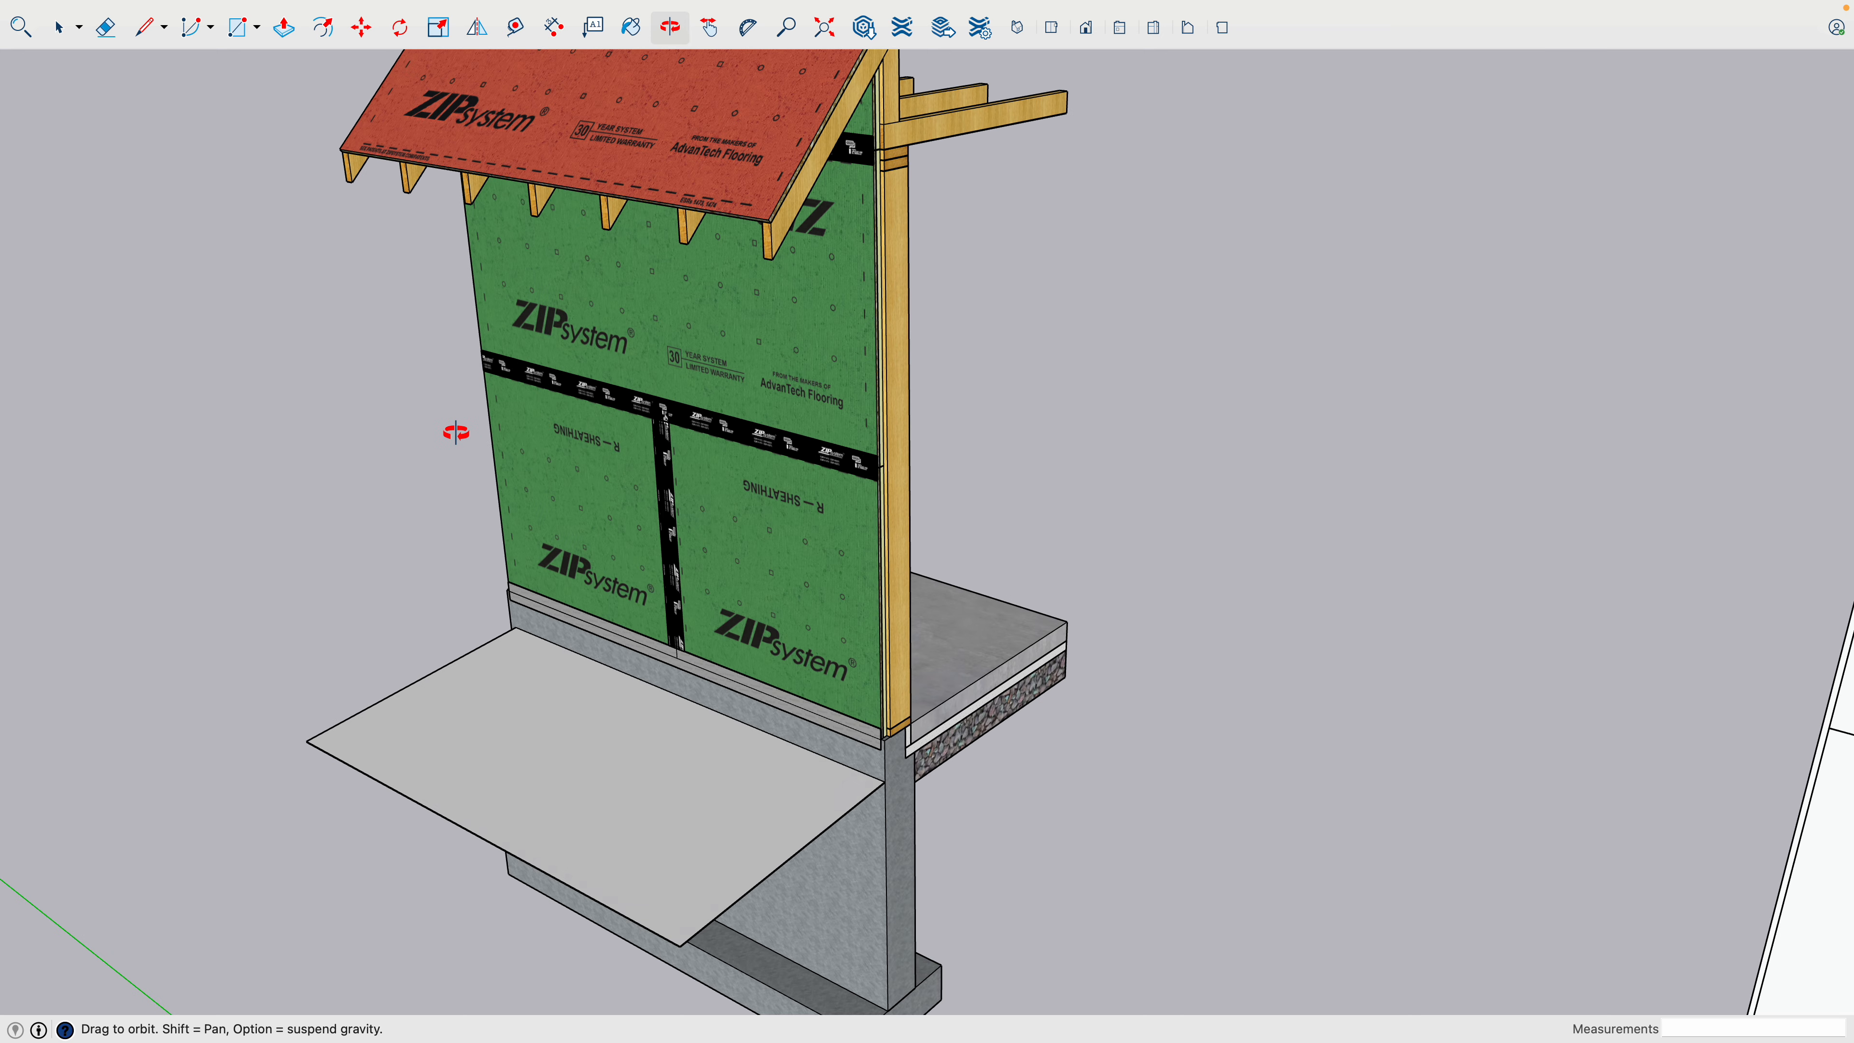
pyautogui.scroll(3, 741, 489)
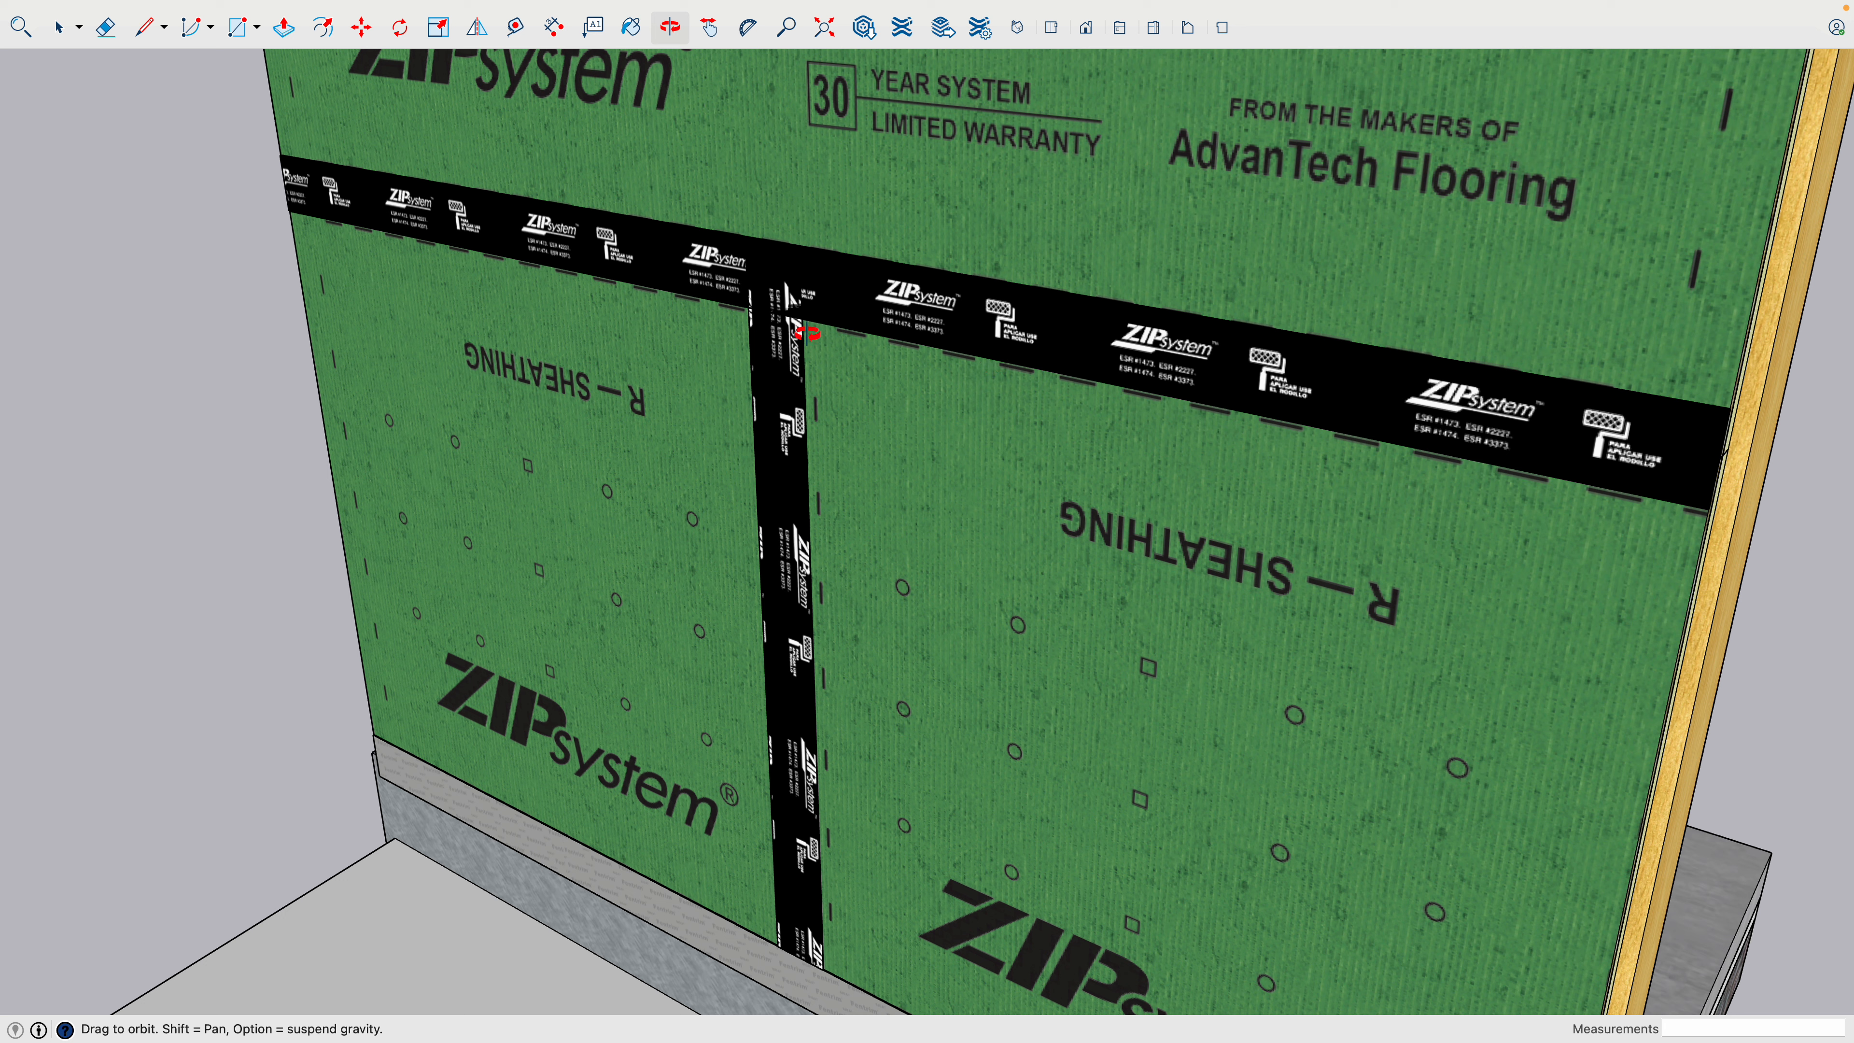
pyautogui.scroll(-6, 765, 475)
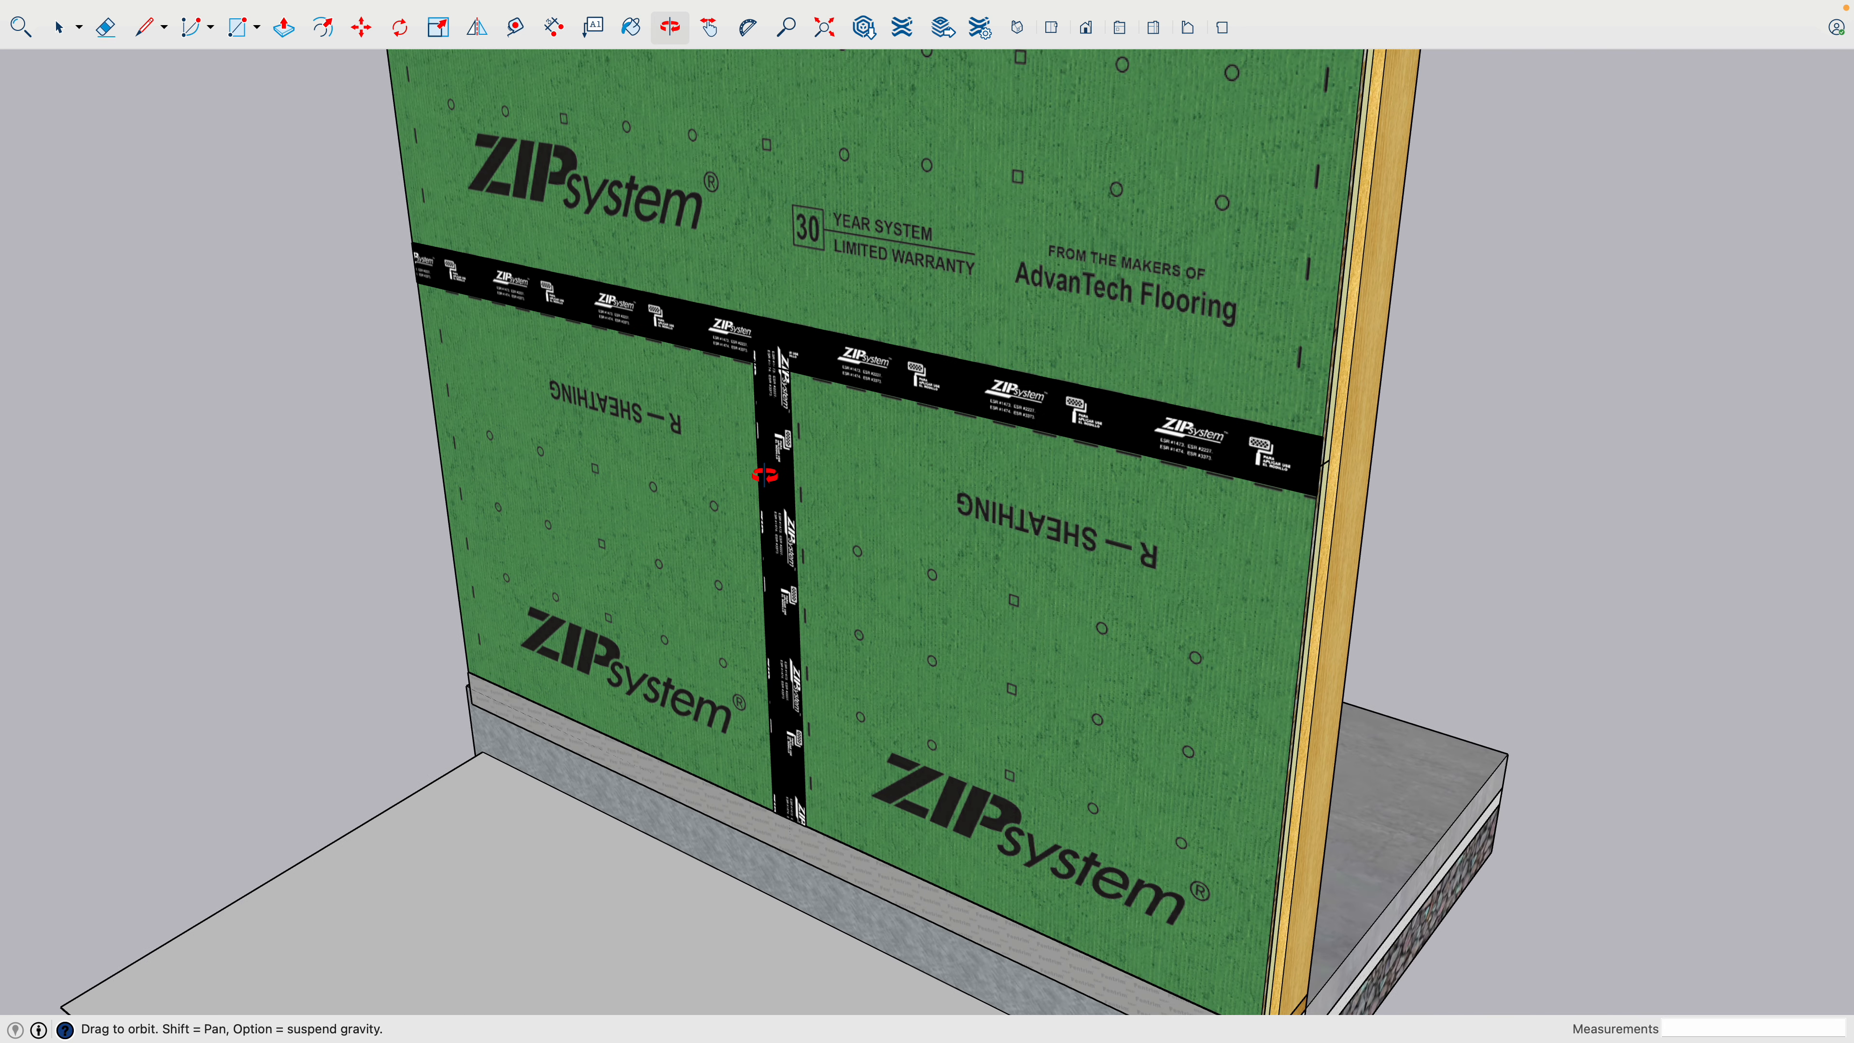
pyautogui.scroll(-3, 816, 507)
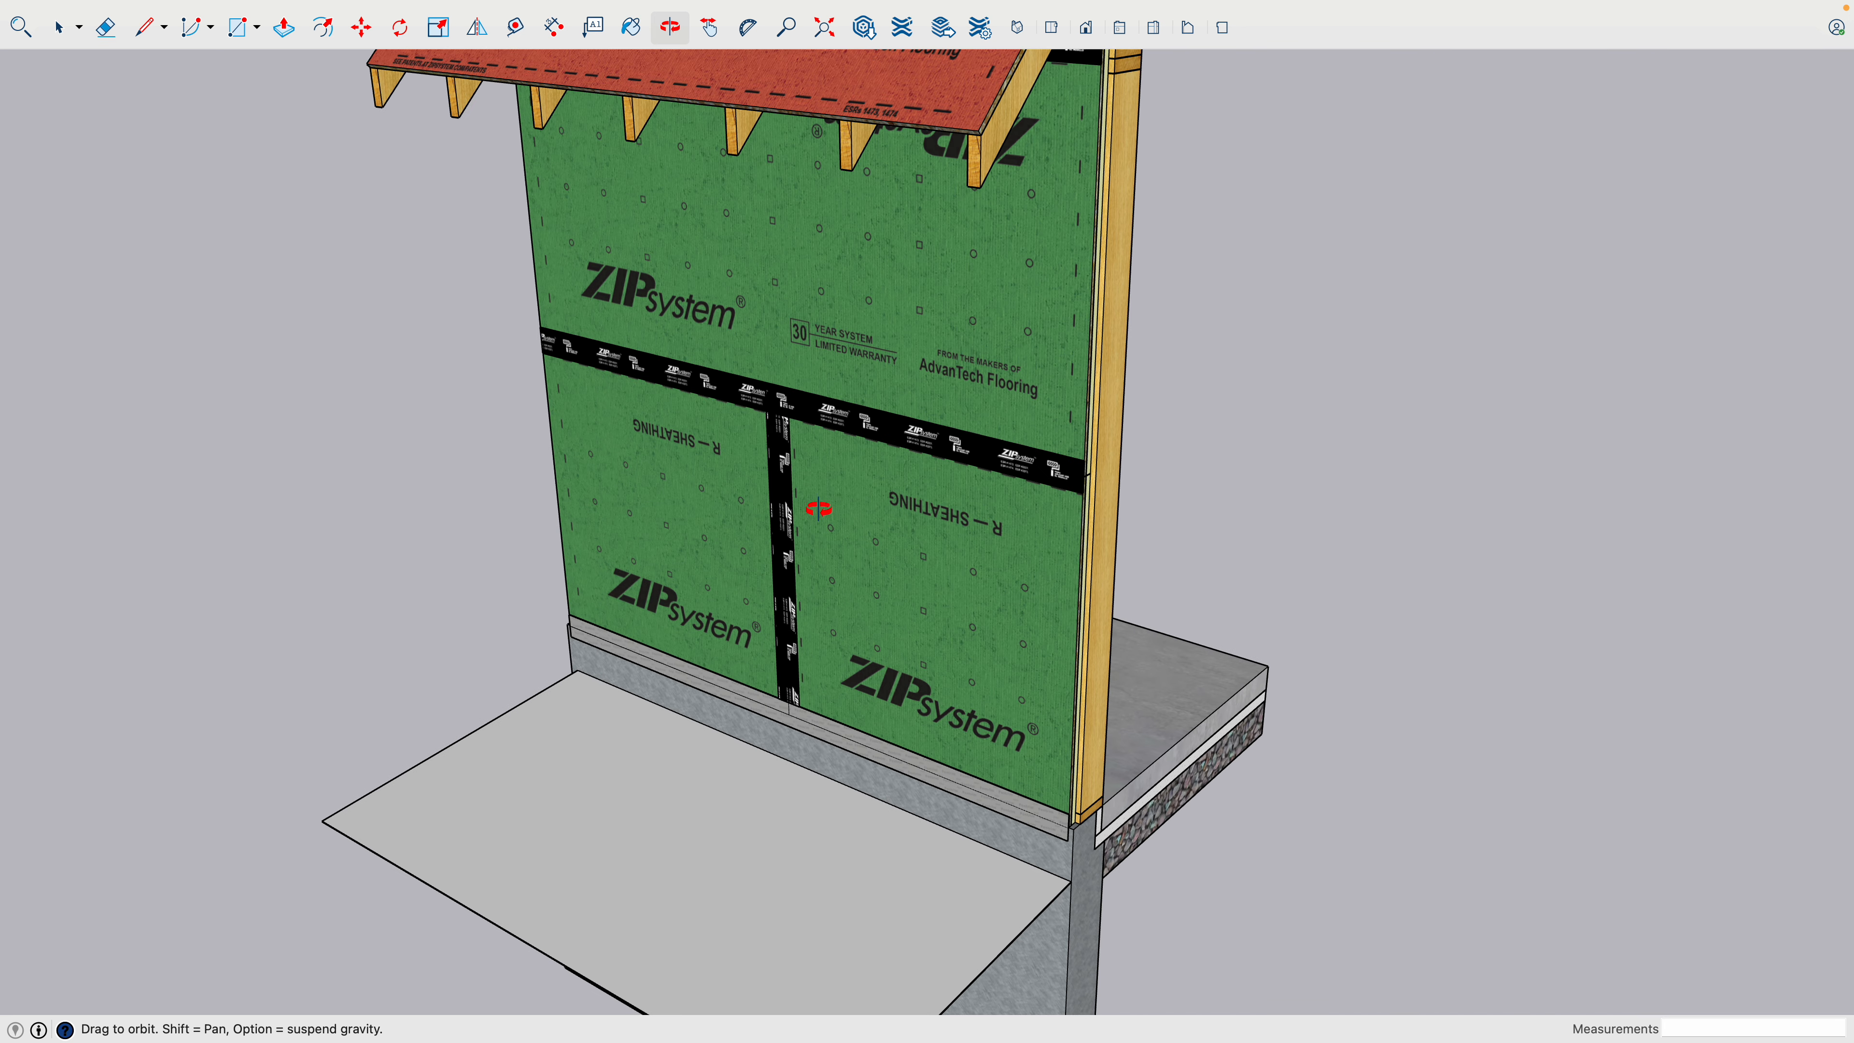
pyautogui.press('h')
pyautogui.moveTo(868, 553); pyautogui.dragTo(699, 356)
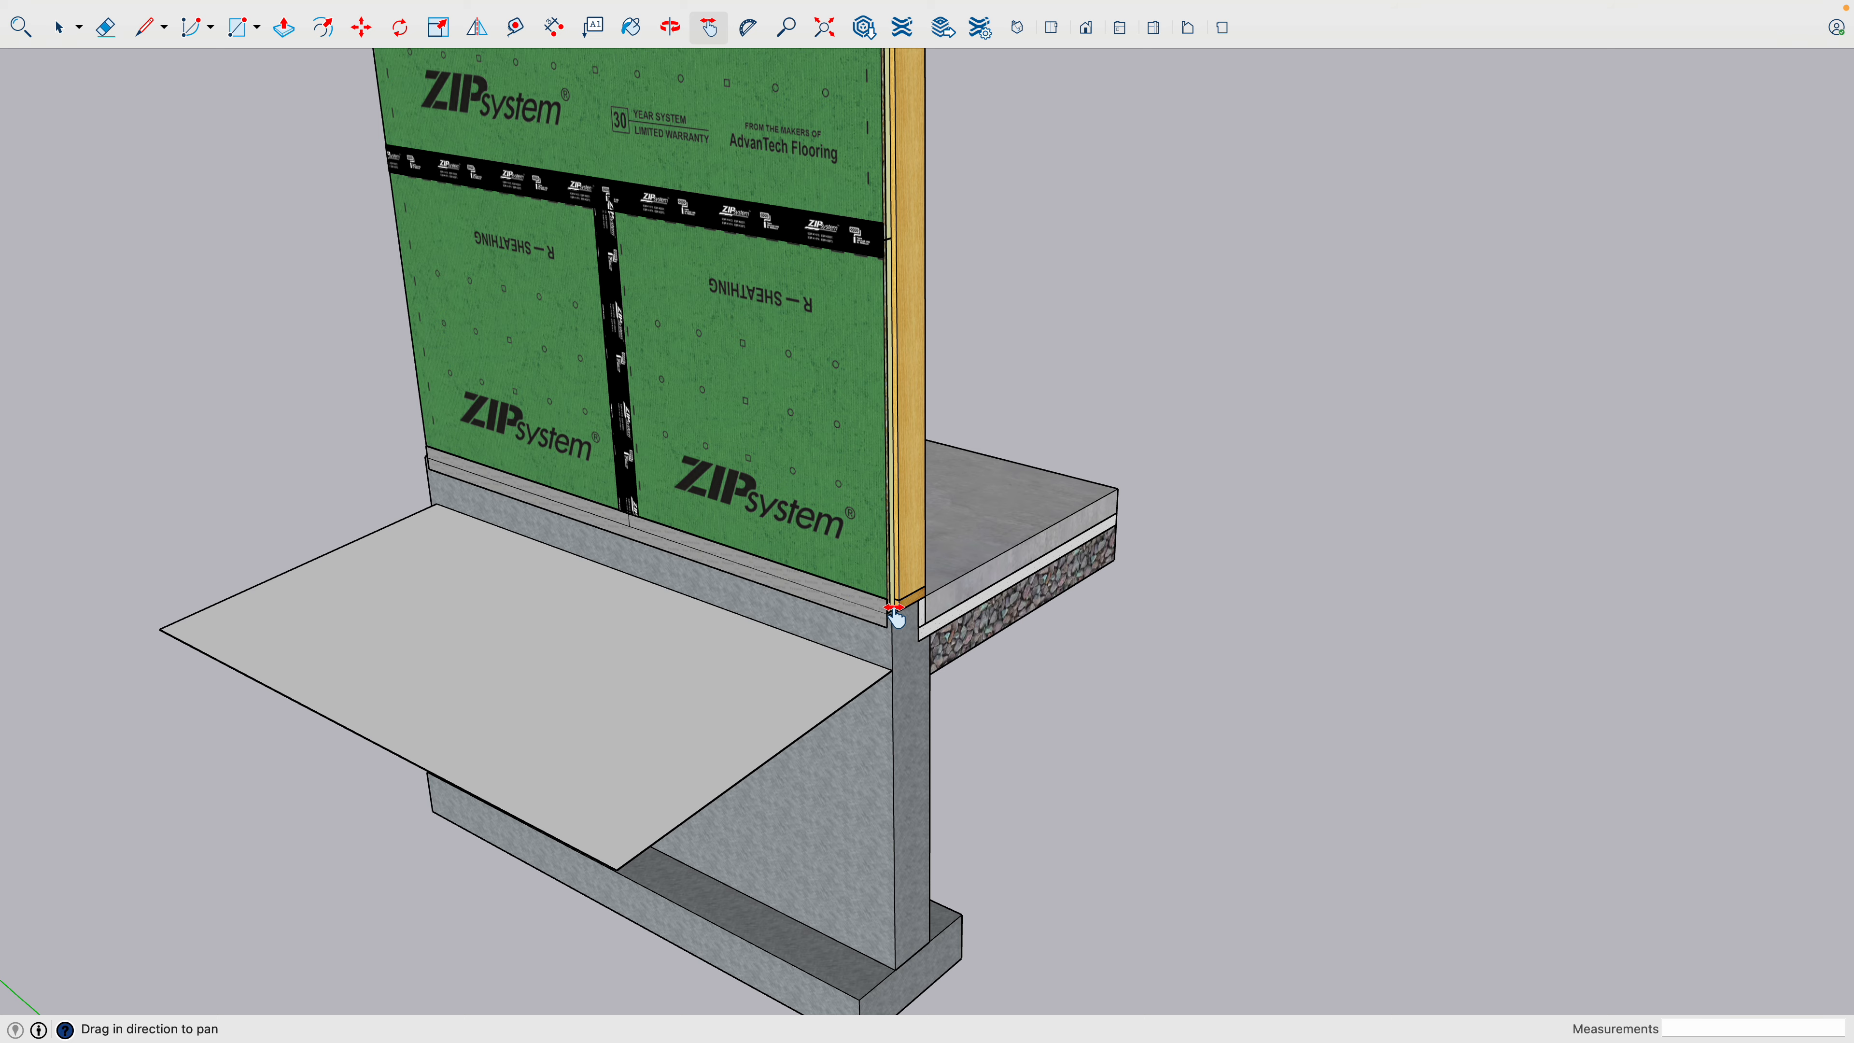
pyautogui.scroll(6, 894, 617)
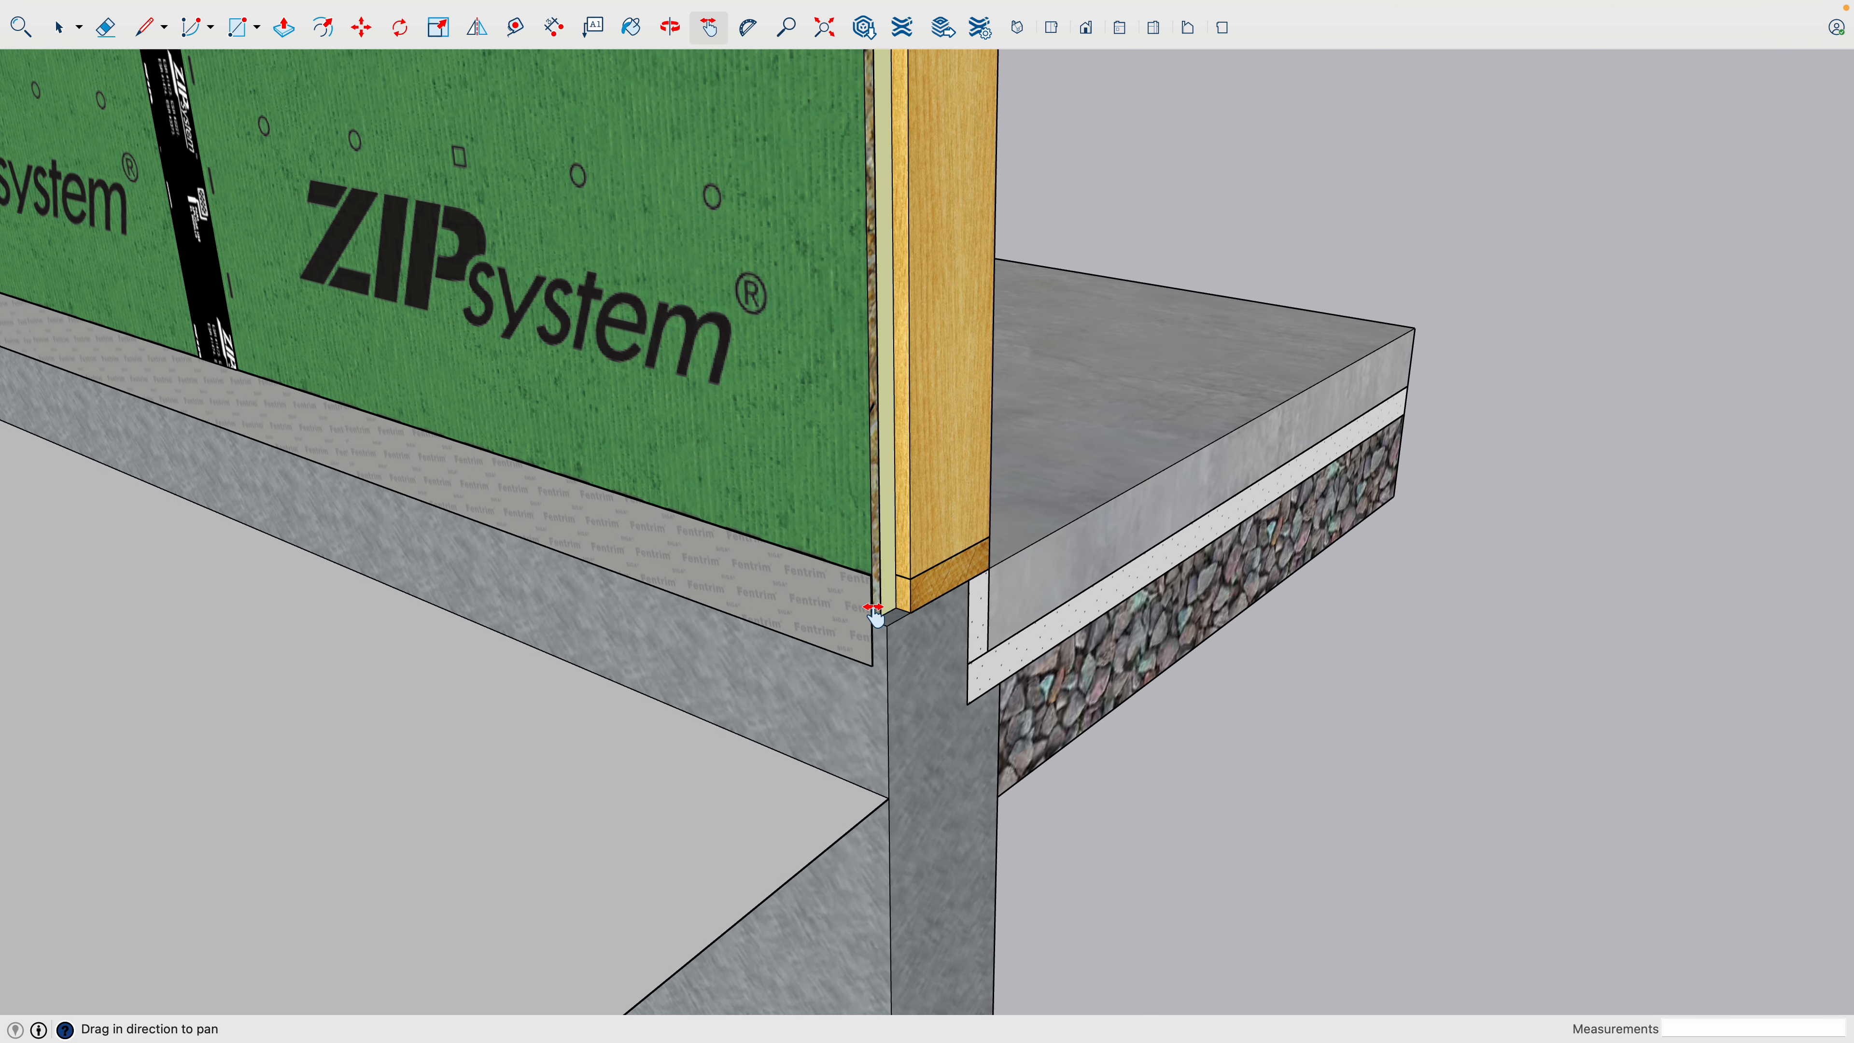
pyautogui.scroll(2, 874, 612)
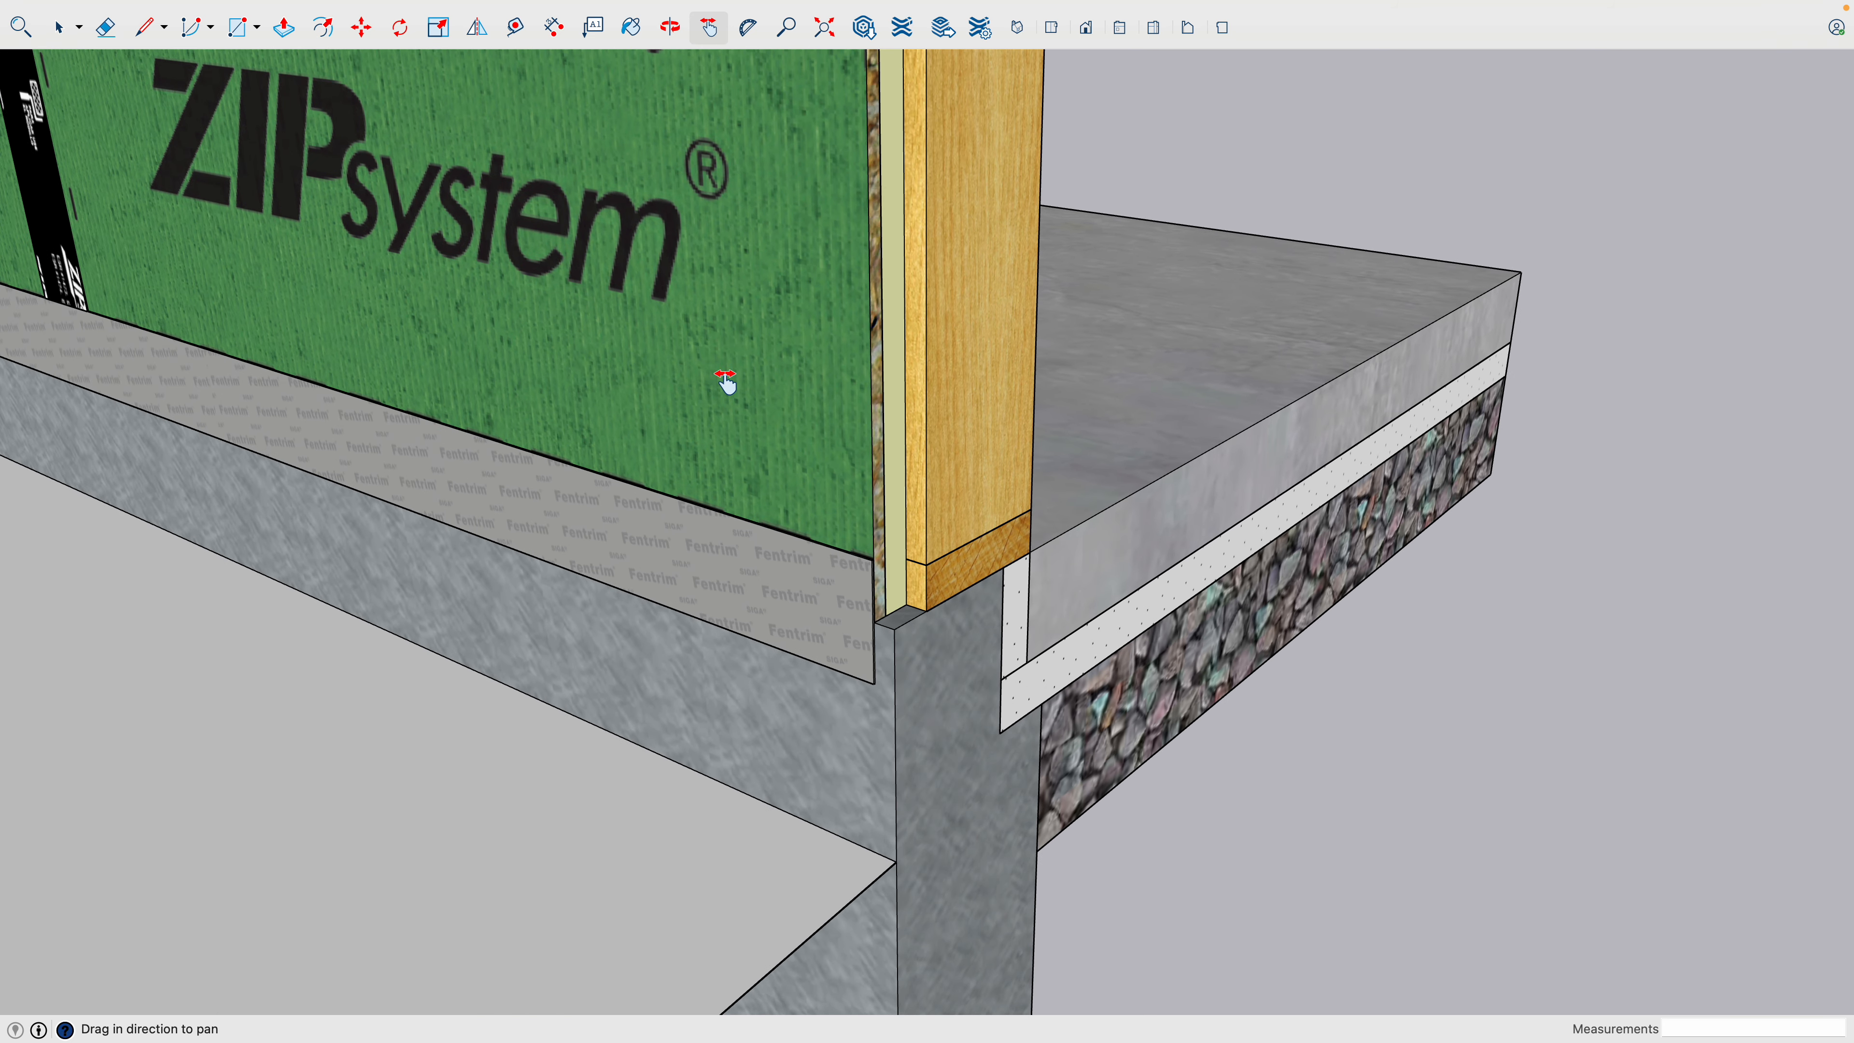
pyautogui.scroll(3, 833, 664)
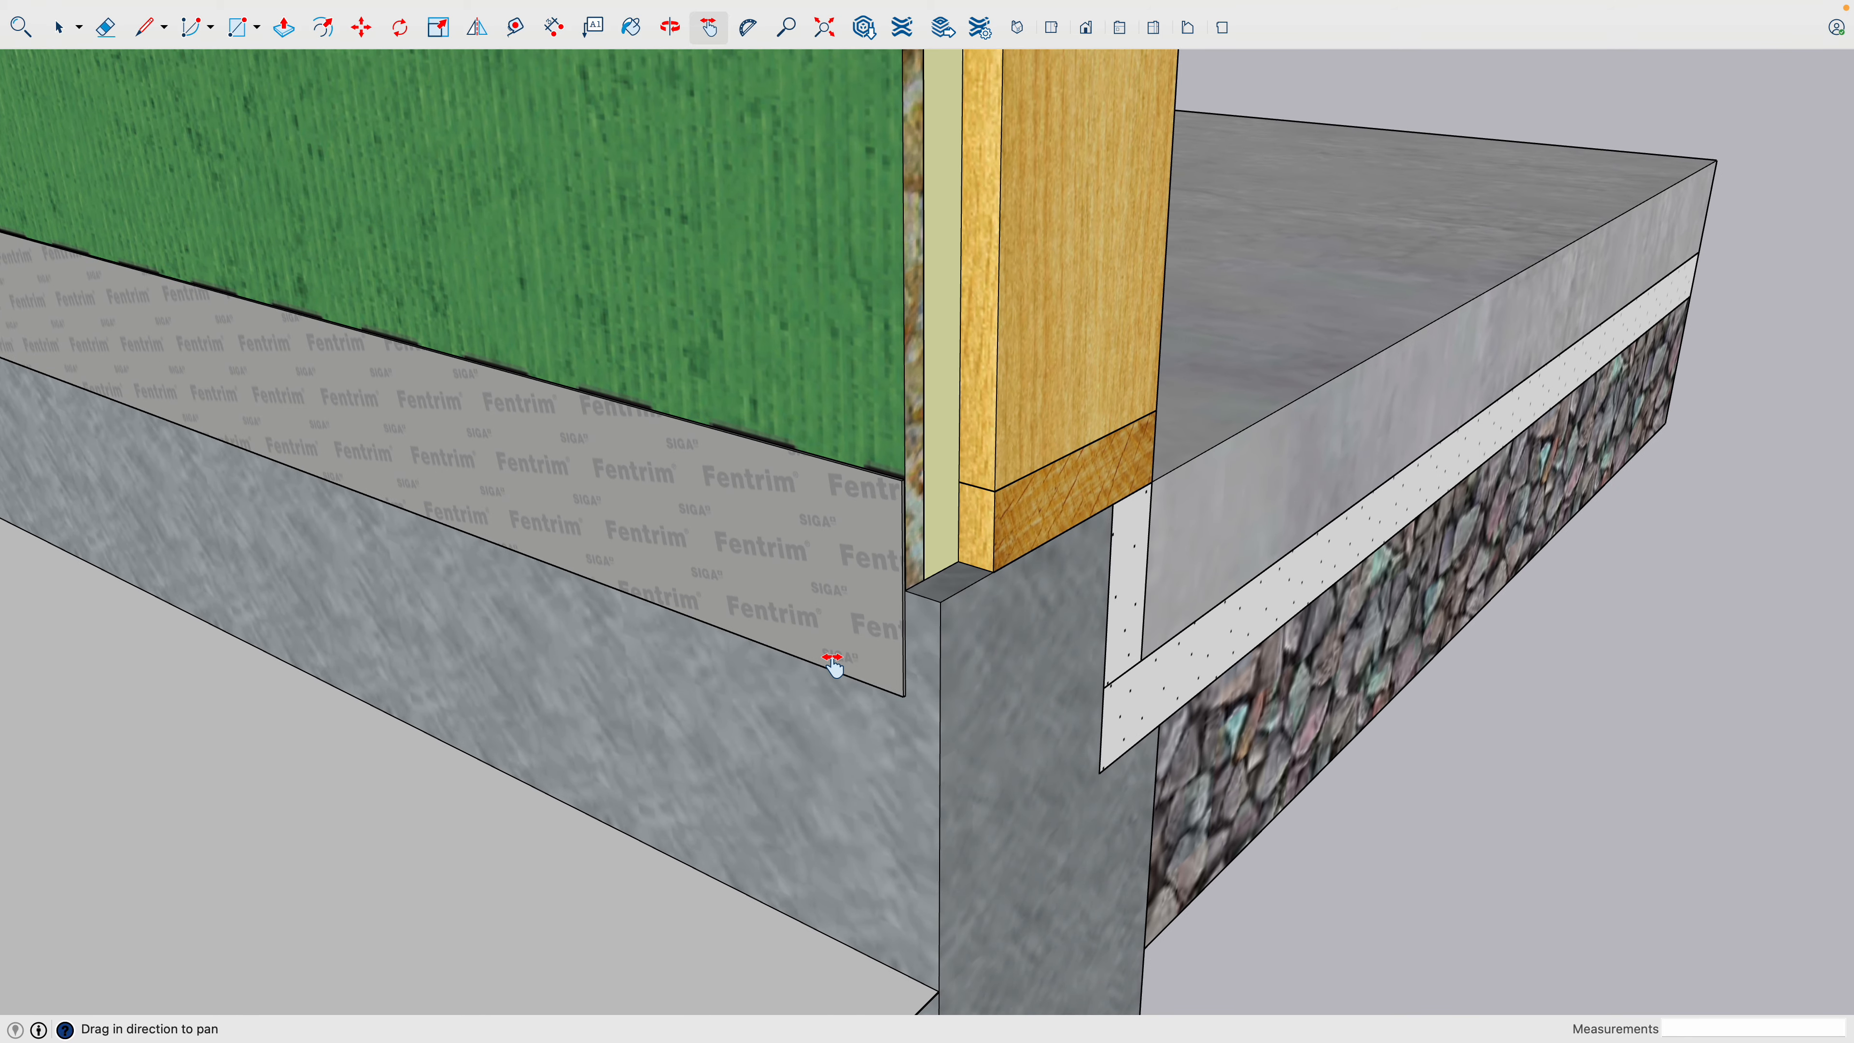
pyautogui.press('o')
pyautogui.moveTo(835, 675); pyautogui.dragTo(863, 647)
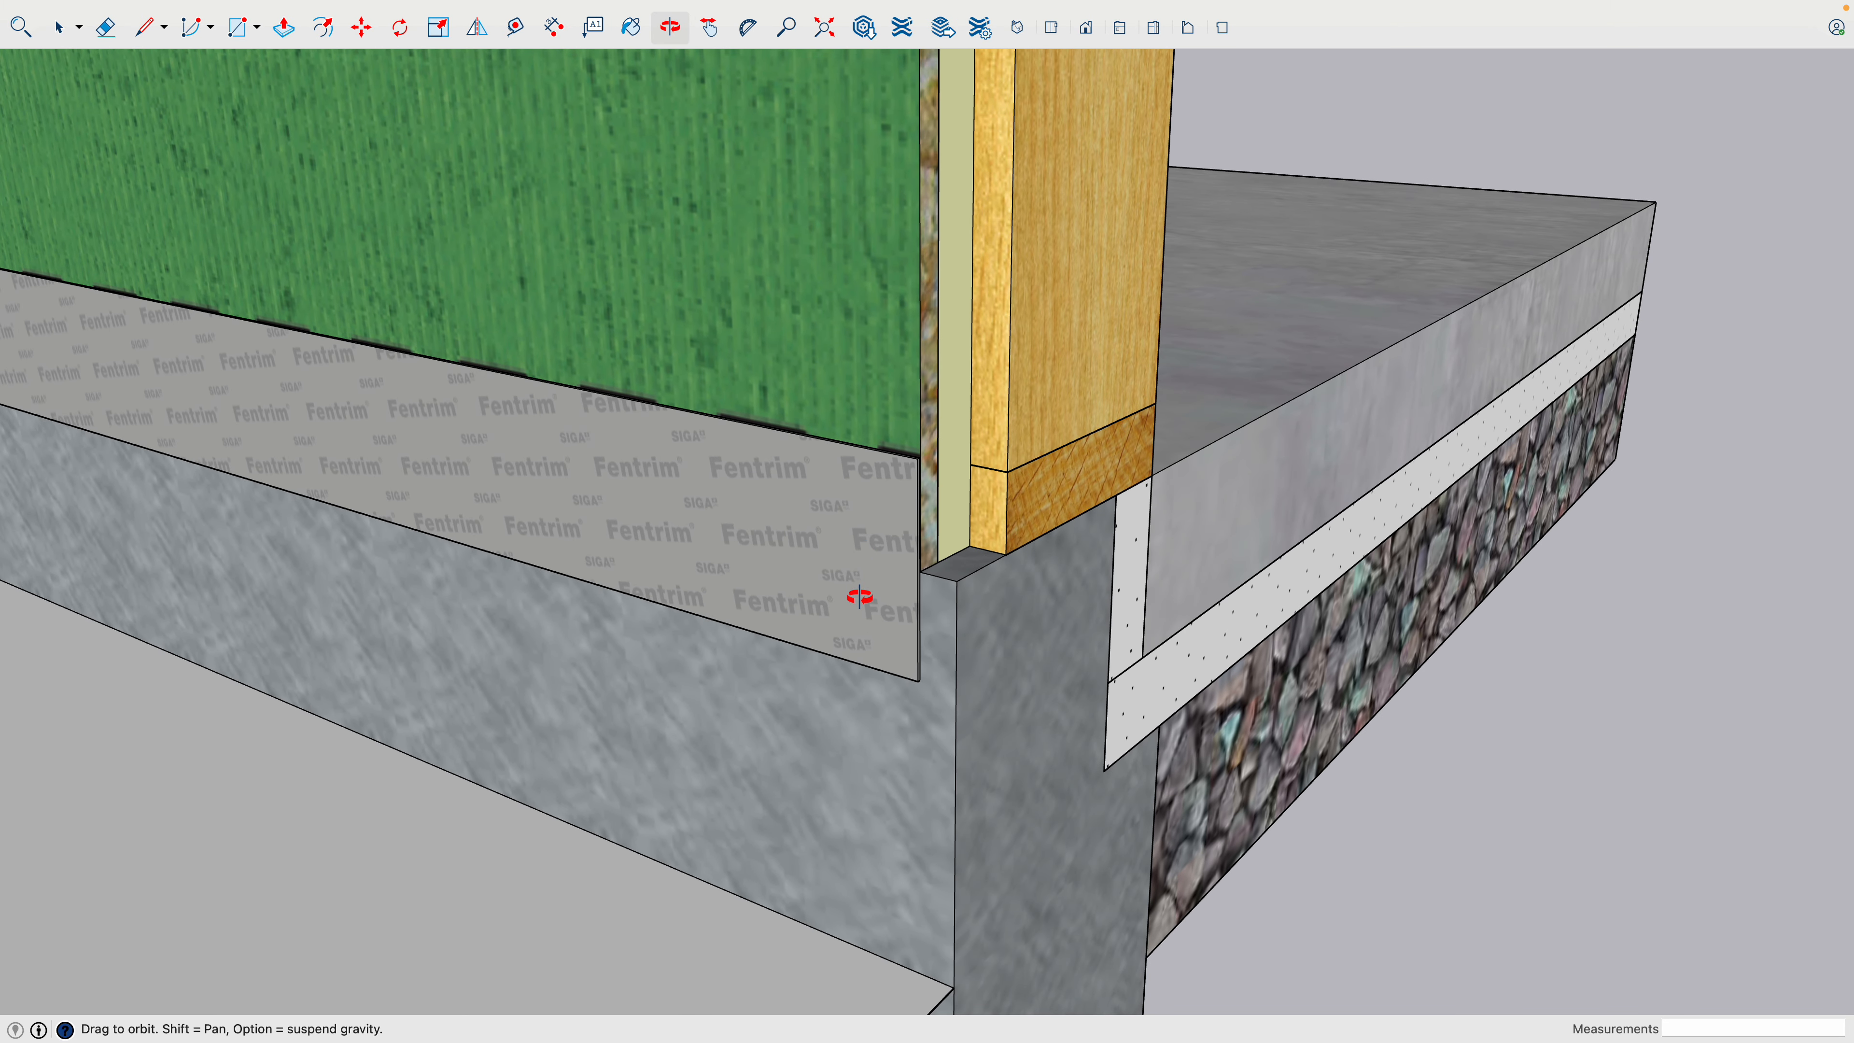
# - Inspect the textured model's upper wall and red roof sheathing, and compare the whole assembly with the untextured copy beside it
pyautogui.scroll(-10, 860, 598)
pyautogui.press('h')
pyautogui.moveTo(792, 498); pyautogui.dragTo(1072, 822)
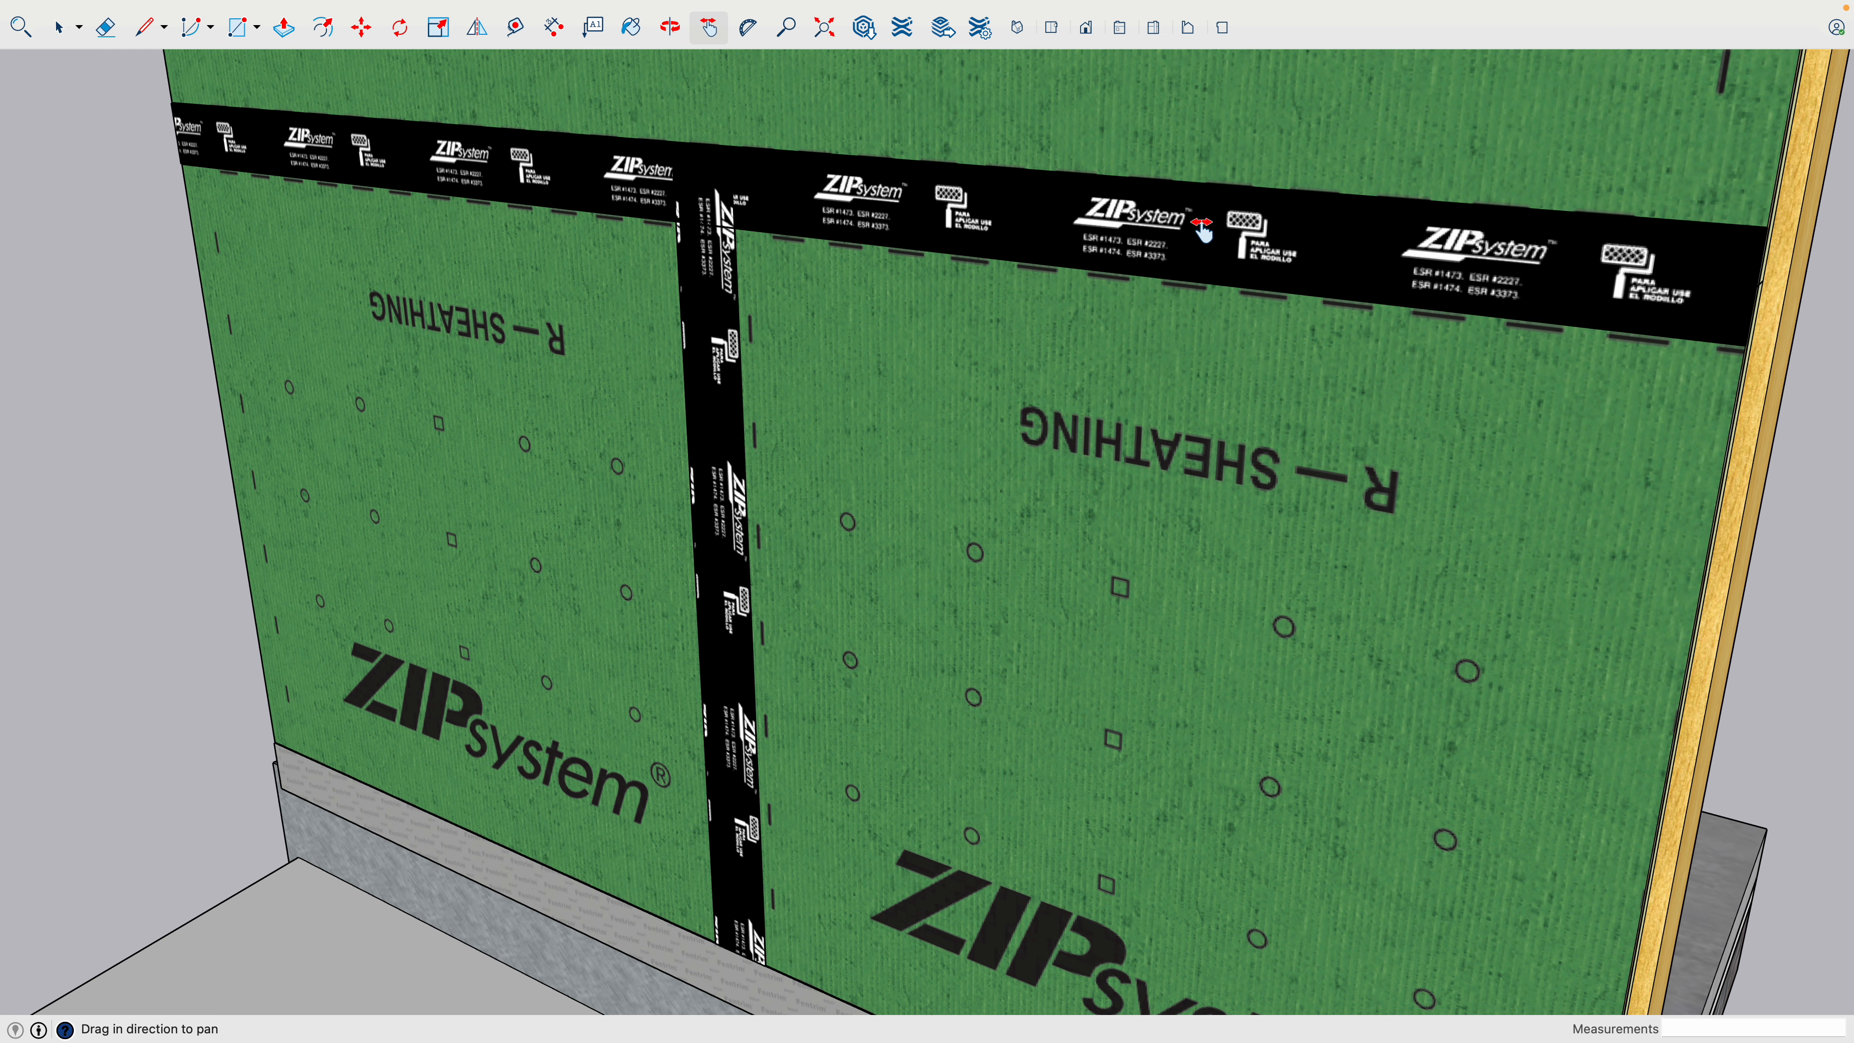
pyautogui.scroll(-5, 726, 369)
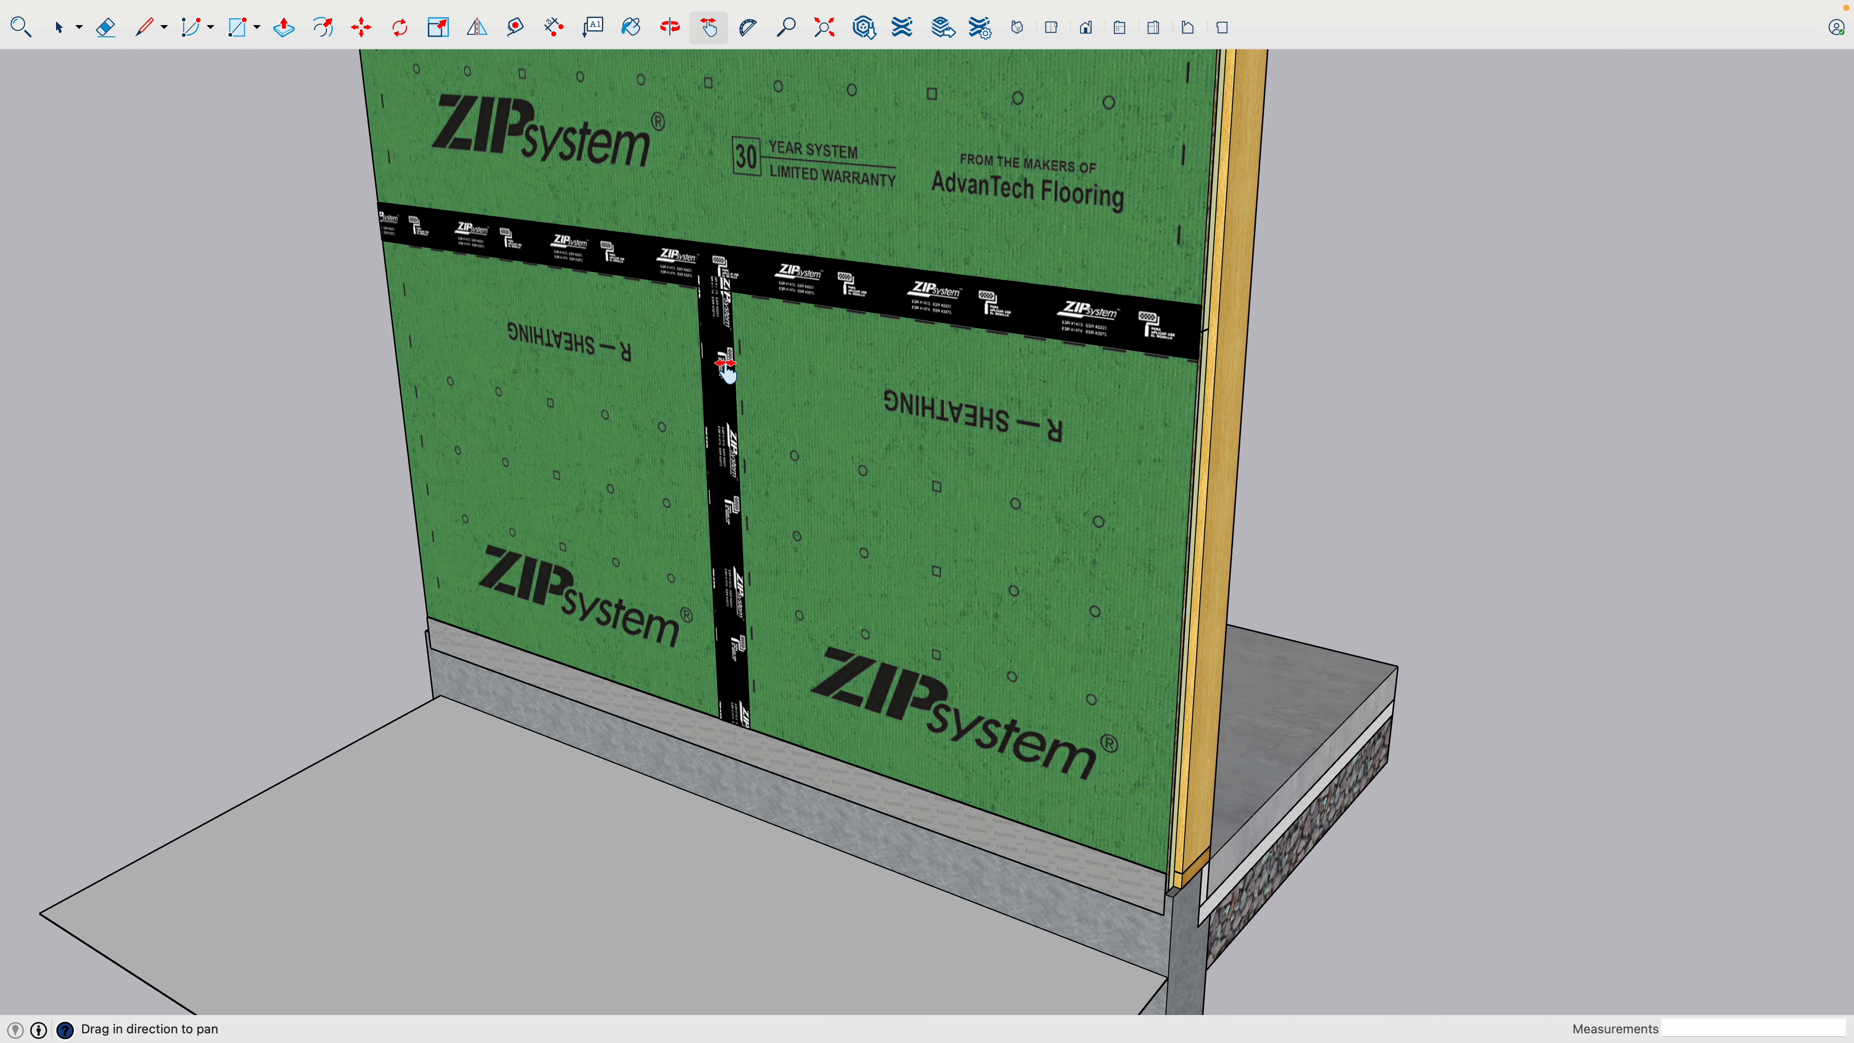
pyautogui.scroll(-5, 725, 365)
pyautogui.moveTo(760, 280); pyautogui.dragTo(848, 697)
pyautogui.moveTo(892, 470); pyautogui.dragTo(878, 625)
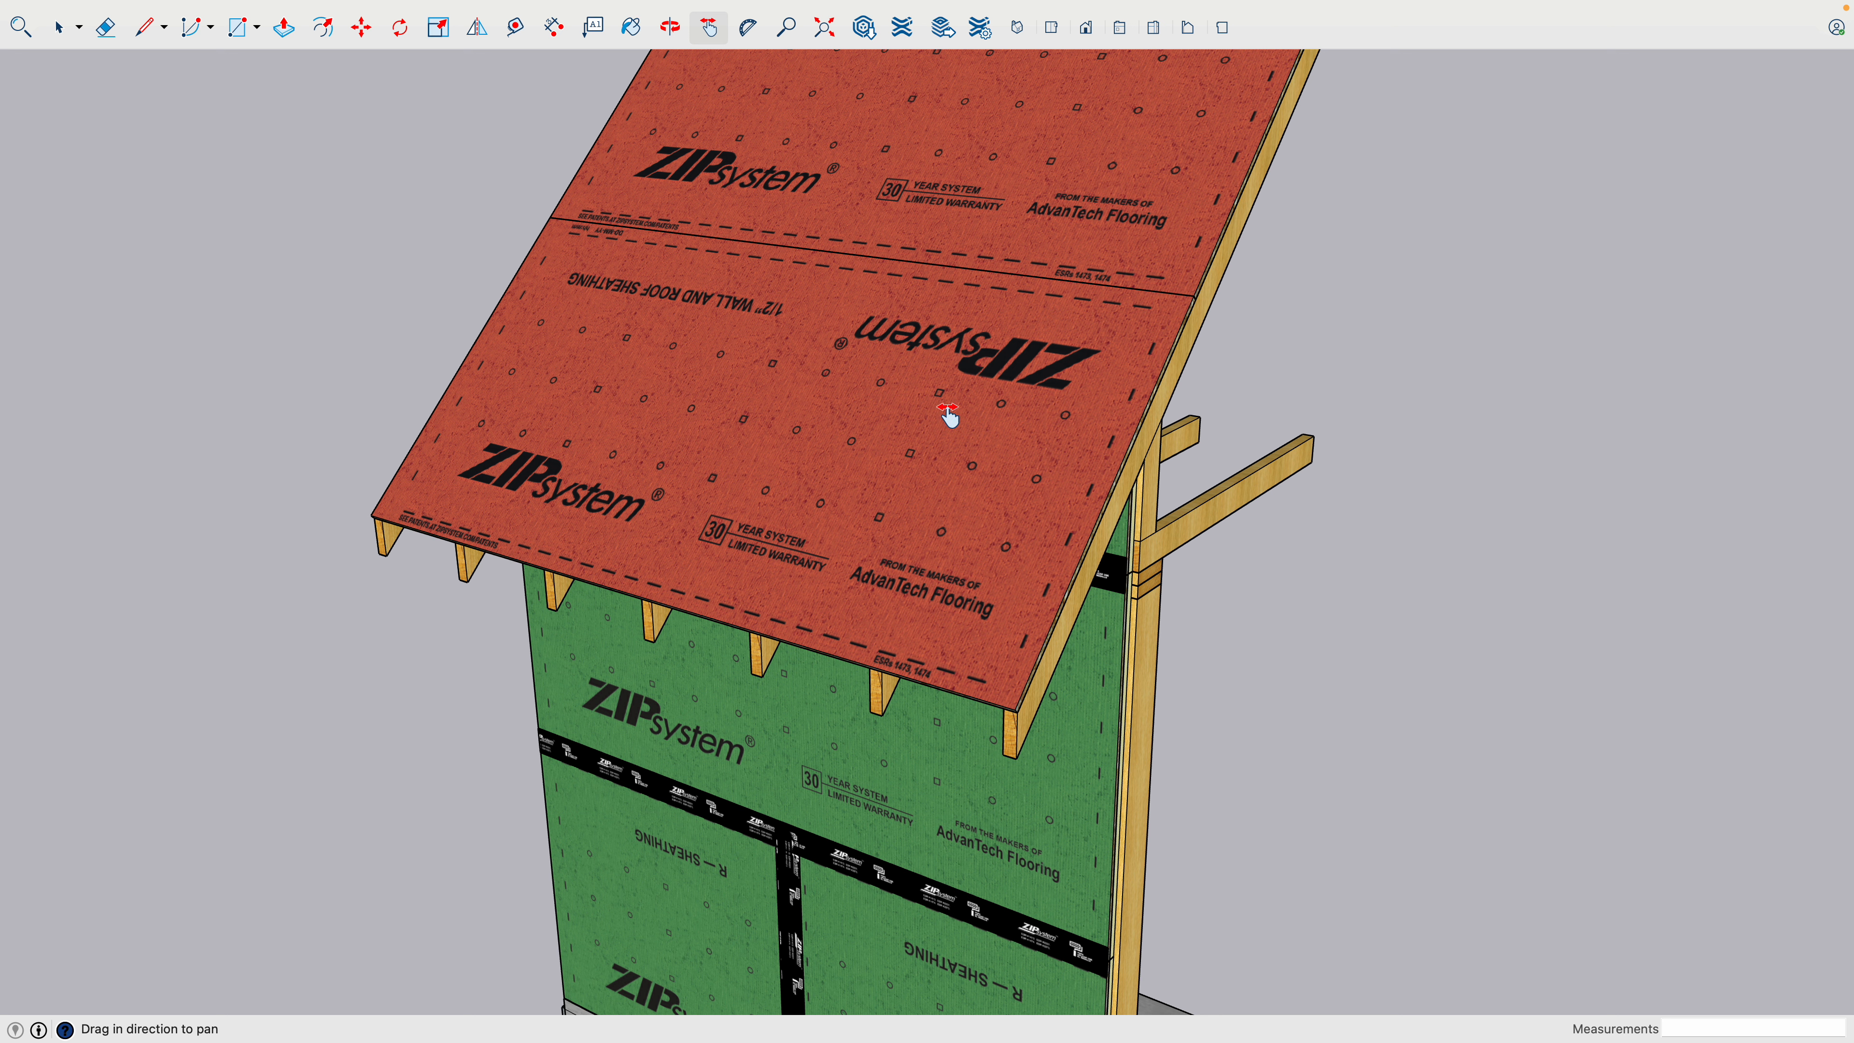
pyautogui.scroll(-5, 931, 416)
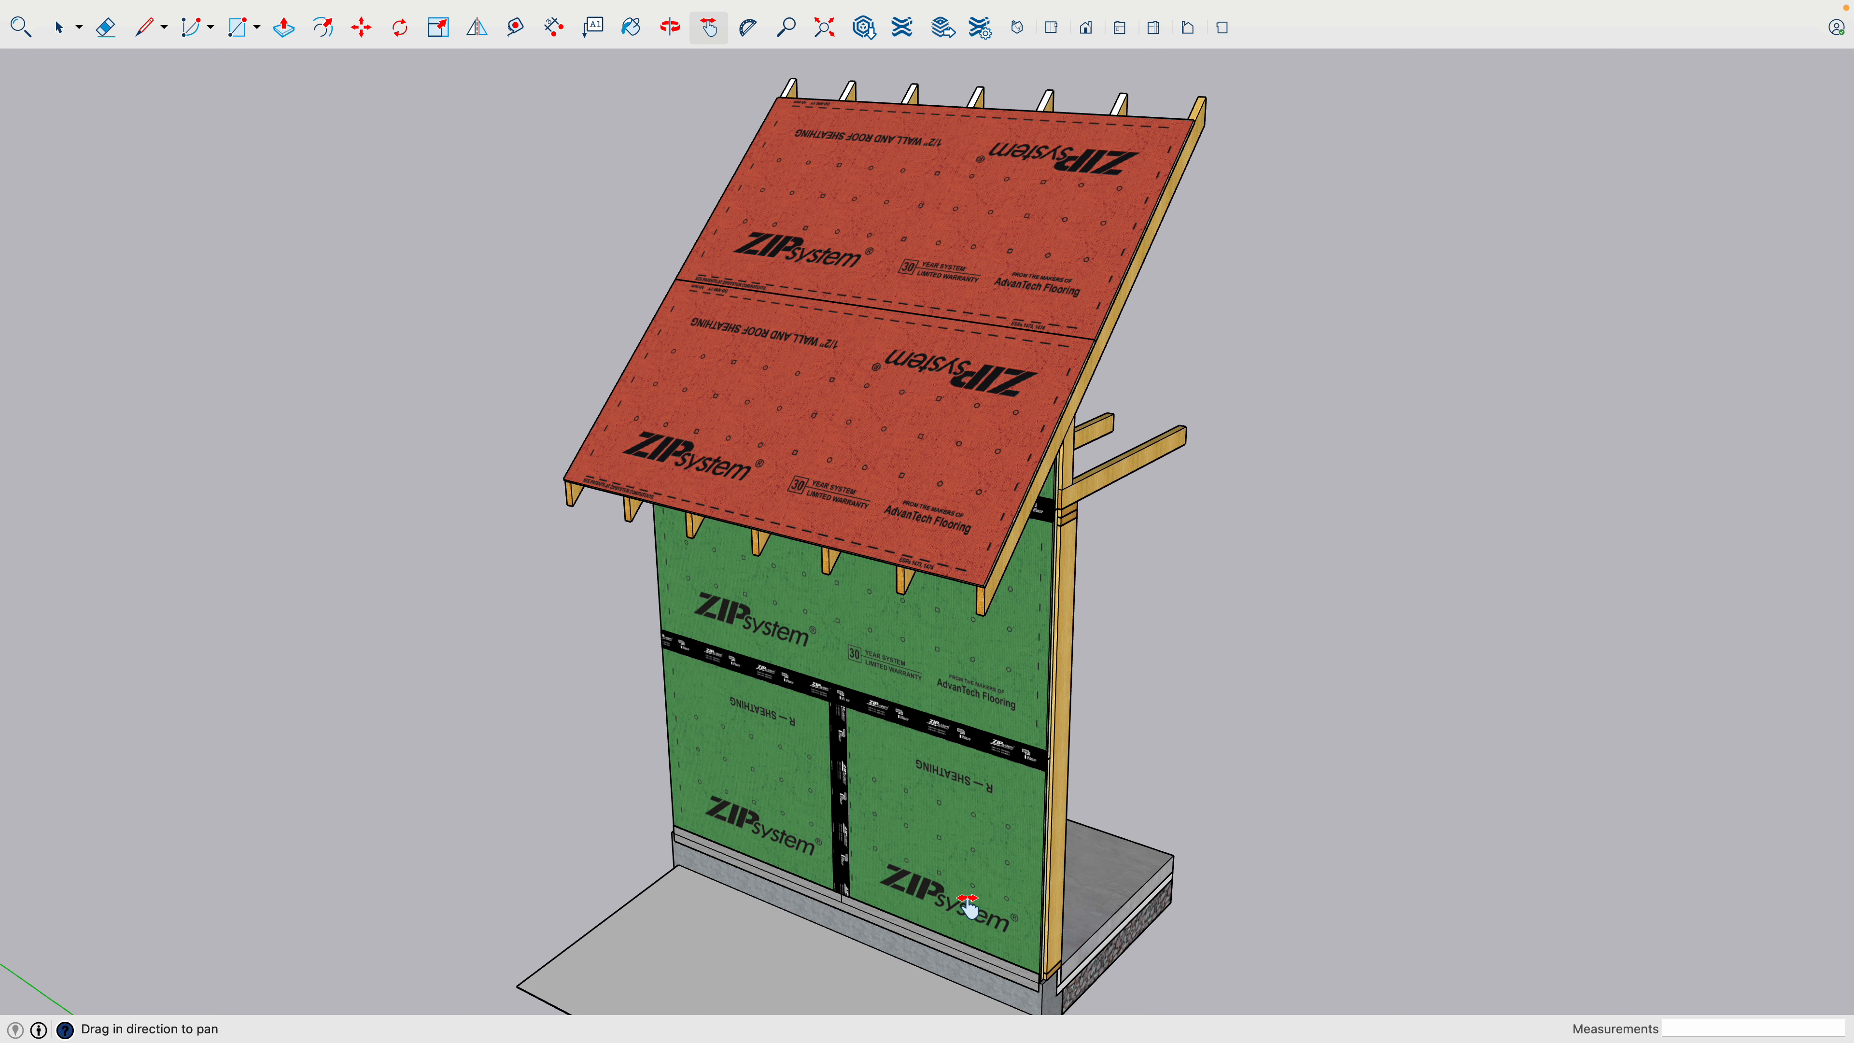
pyautogui.moveTo(969, 905); pyautogui.dragTo(832, 667)
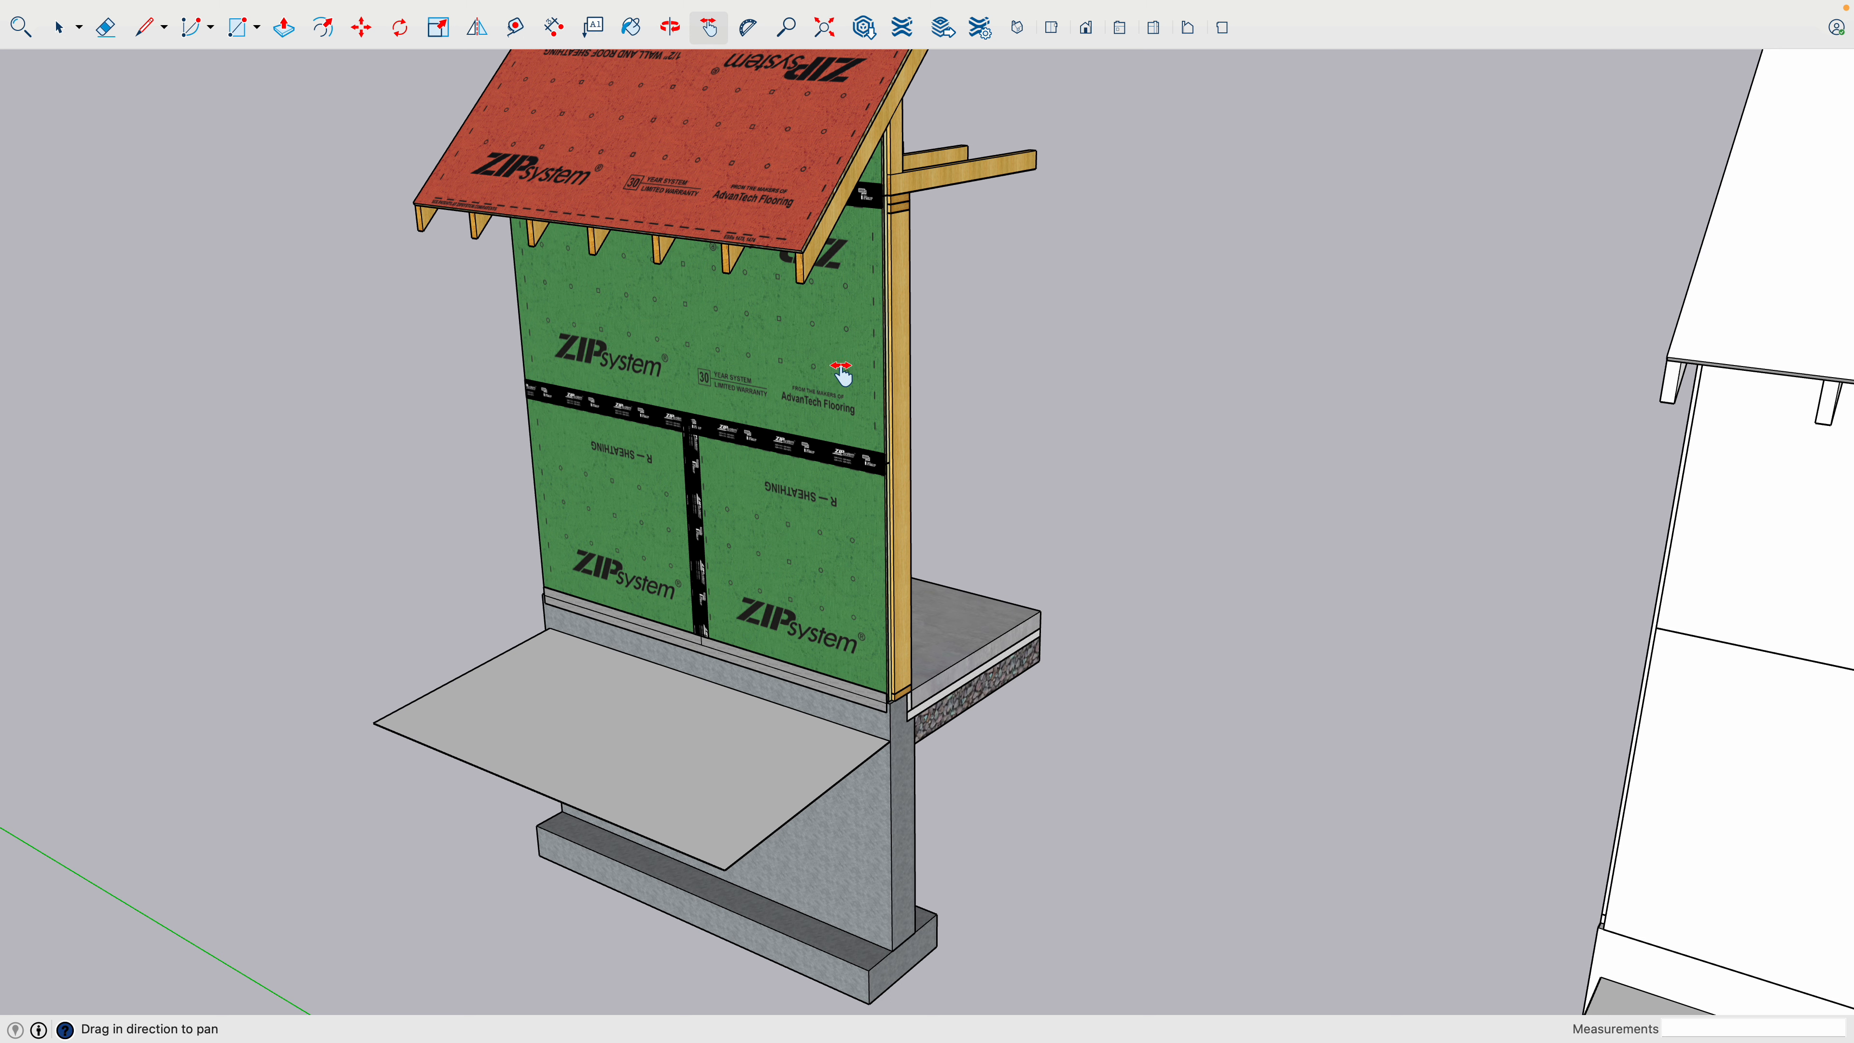
pyautogui.scroll(-3, 841, 374)
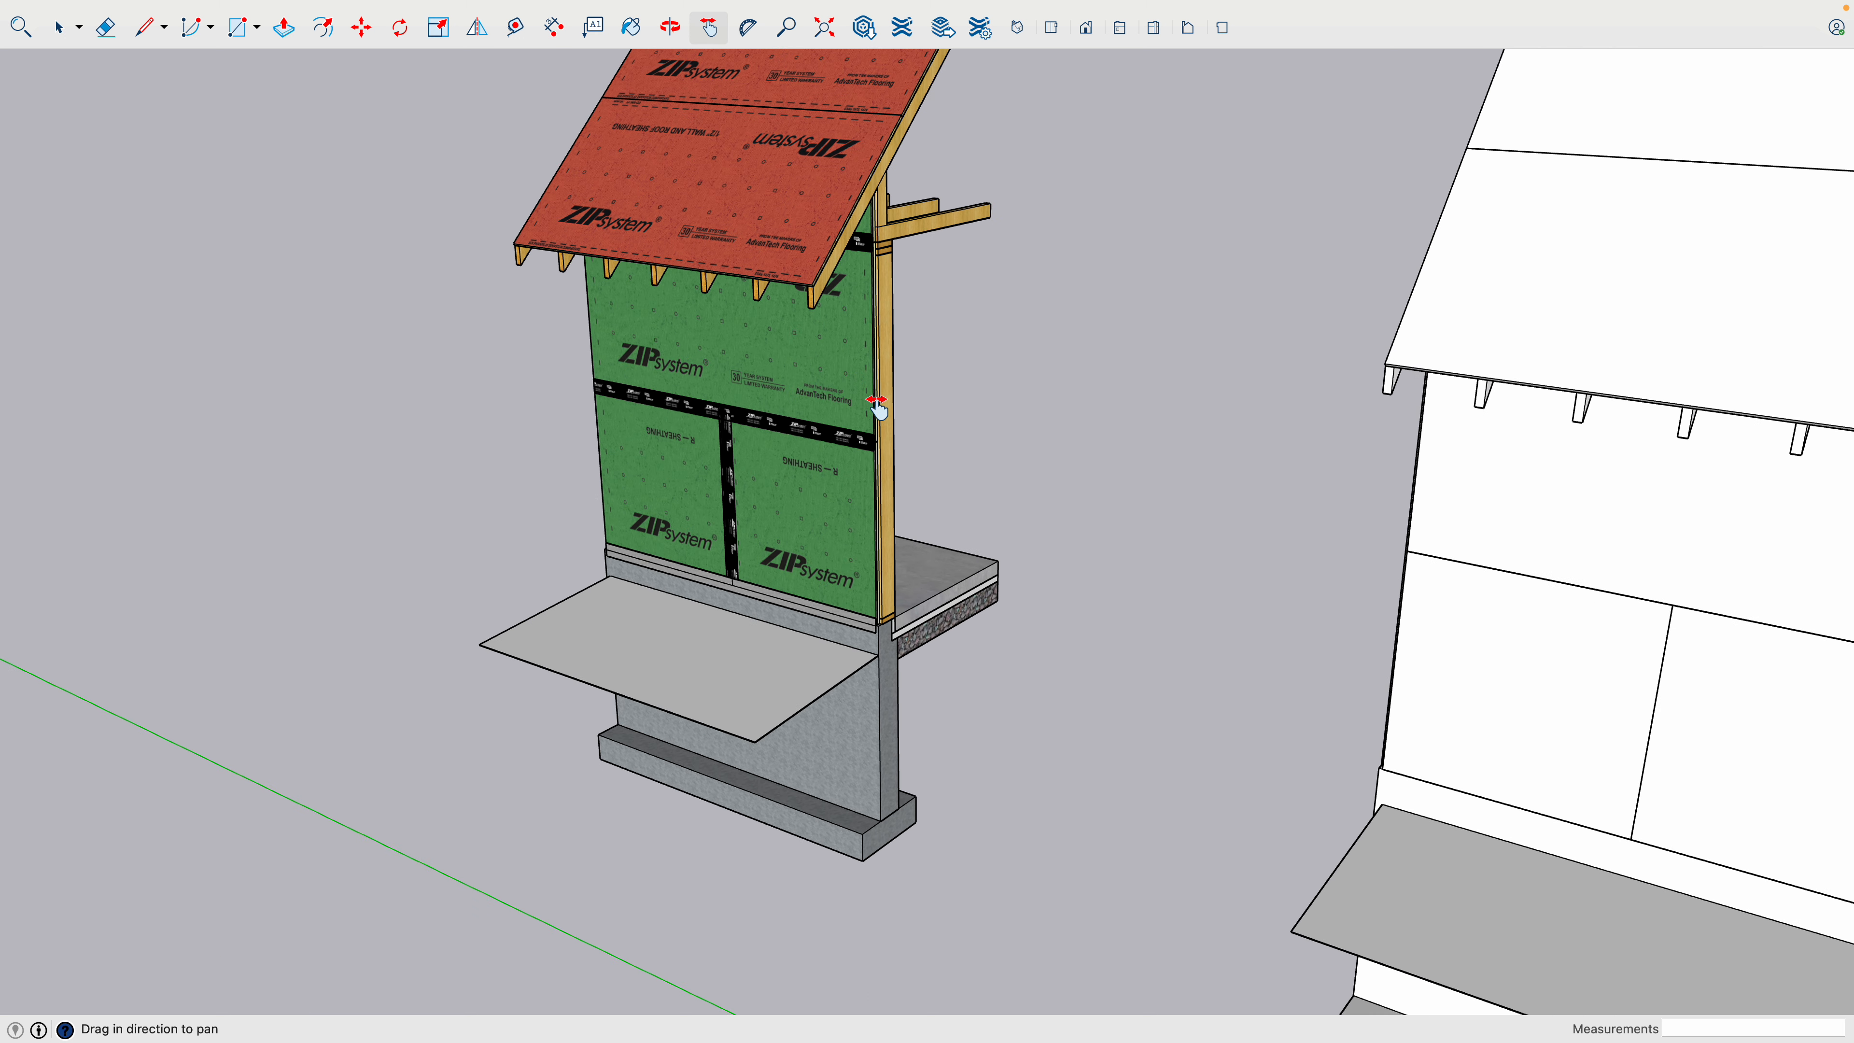
pyautogui.moveTo(880, 409); pyautogui.dragTo(272, 411)
pyautogui.moveTo(821, 461); pyautogui.dragTo(694, 409)
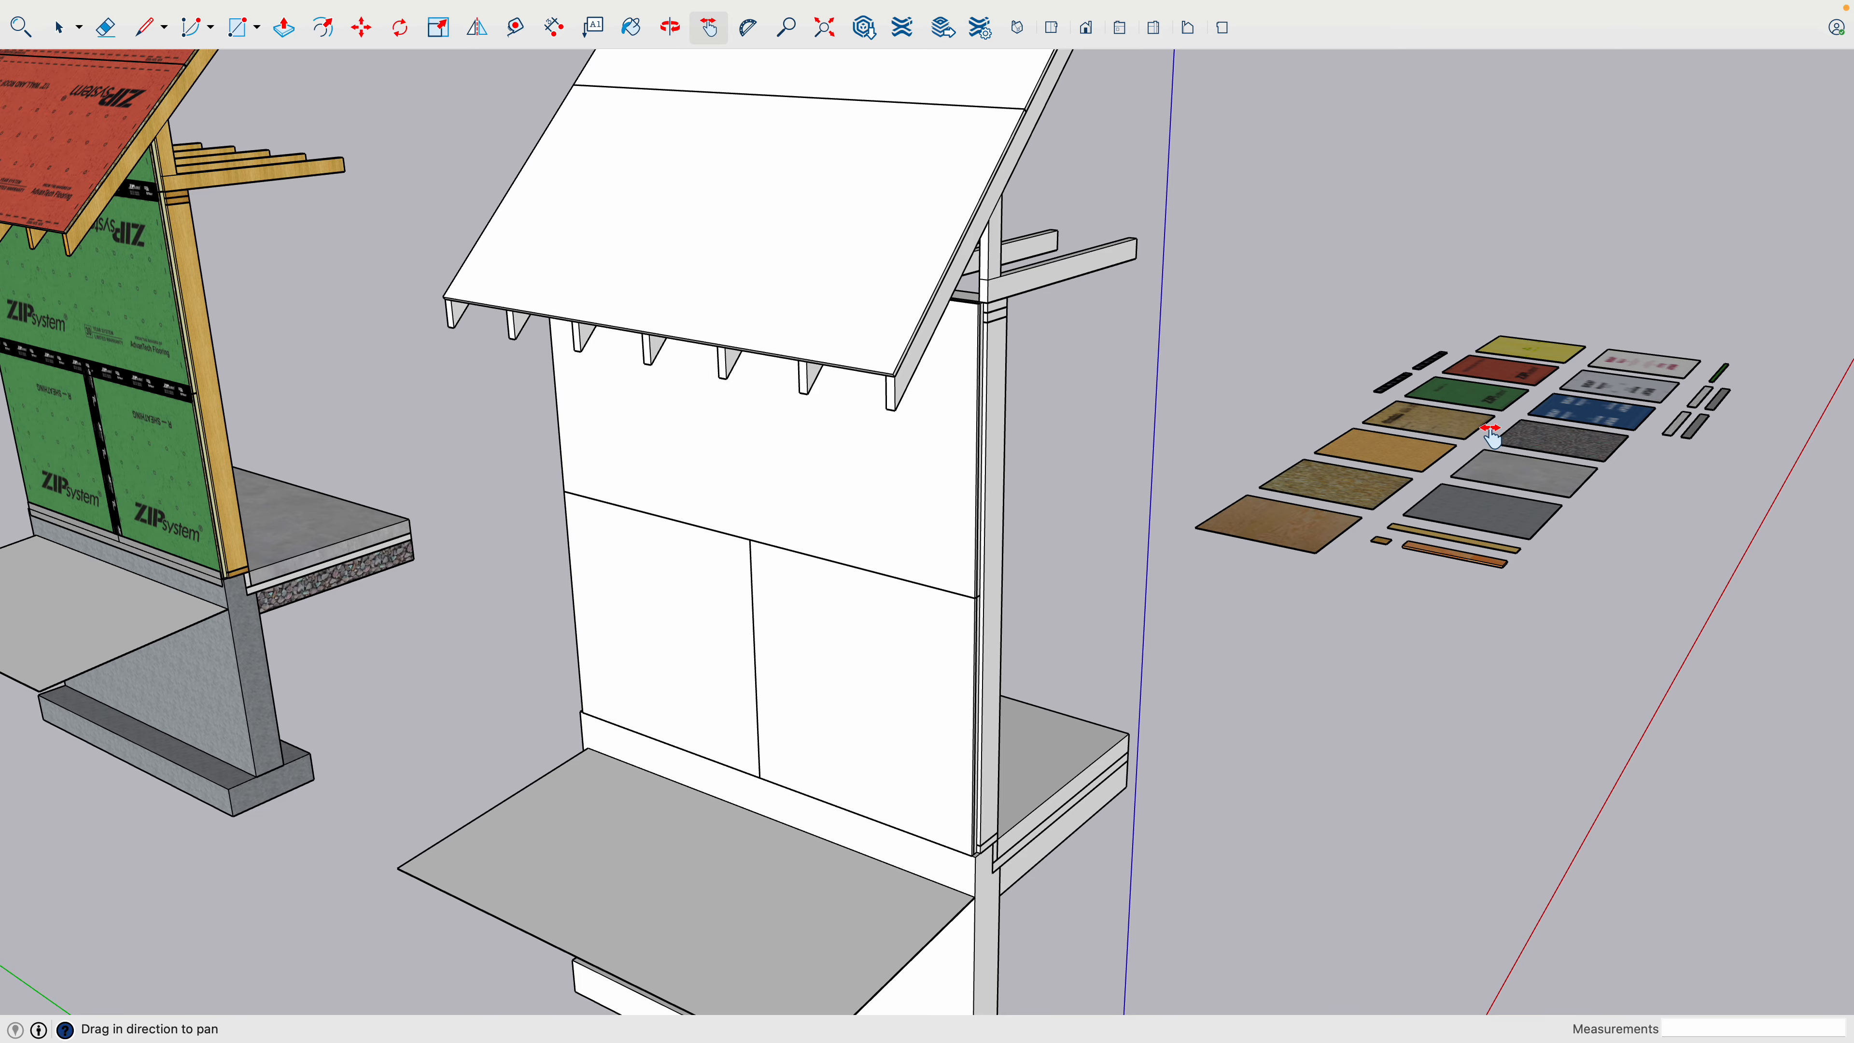
# - Examine the row of material samples from plywood and insulation through AdvanTech and ZIP System sheathing to the yellow membrane
pyautogui.moveTo(1491, 435); pyautogui.dragTo(1423, 573, button='middle')
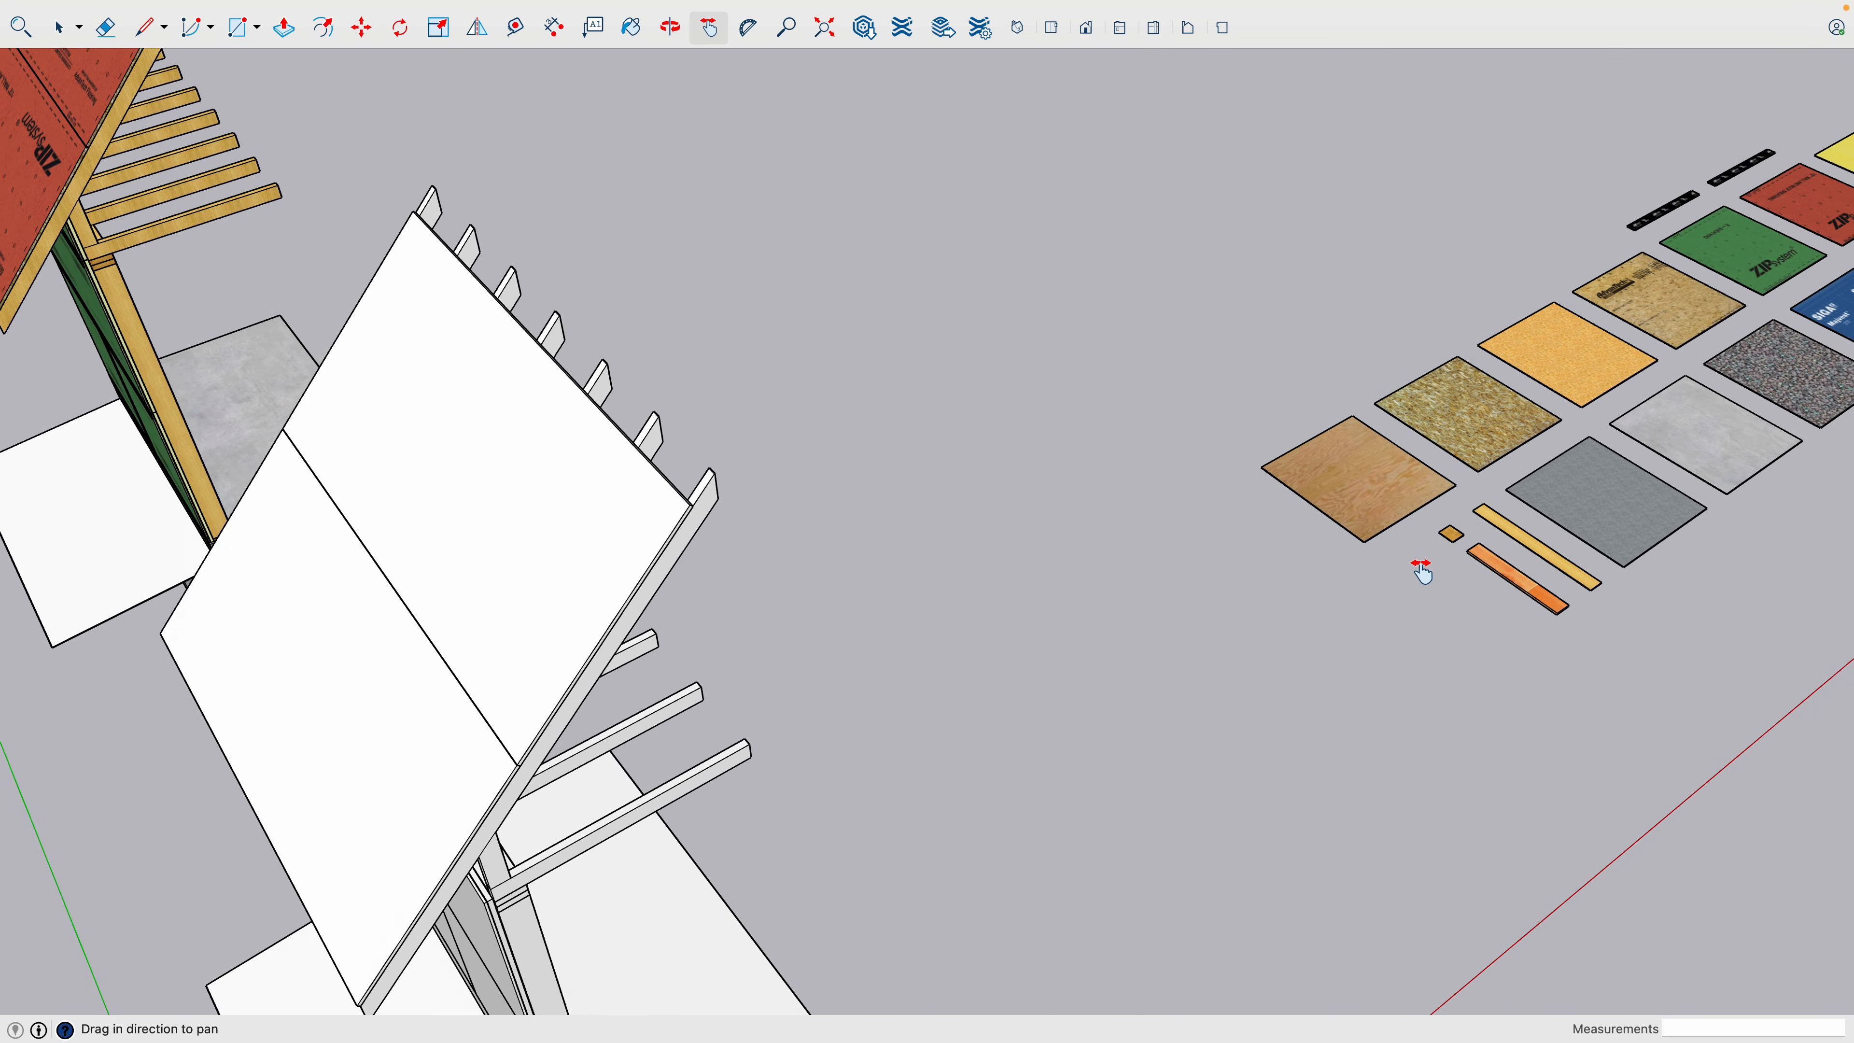
pyautogui.moveTo(1424, 573); pyautogui.dragTo(896, 794)
pyautogui.scroll(4, 934, 640)
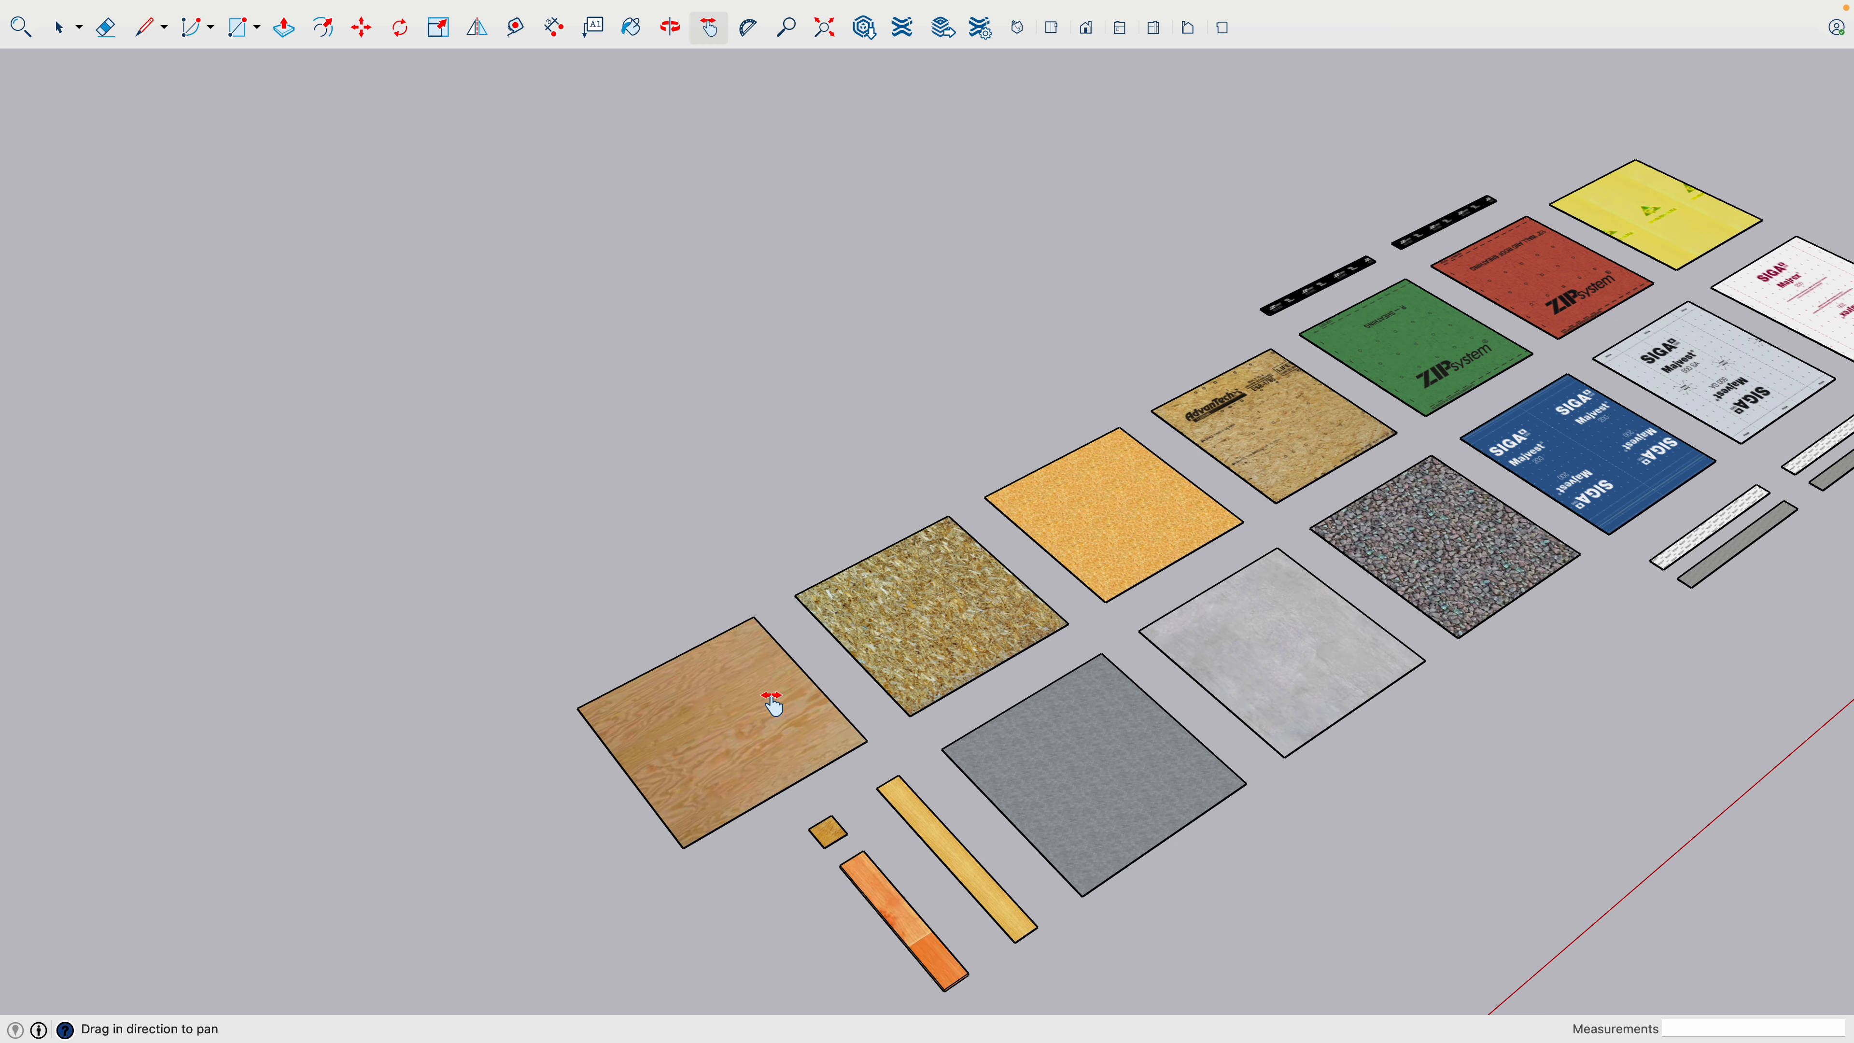
pyautogui.scroll(2, 1051, 647)
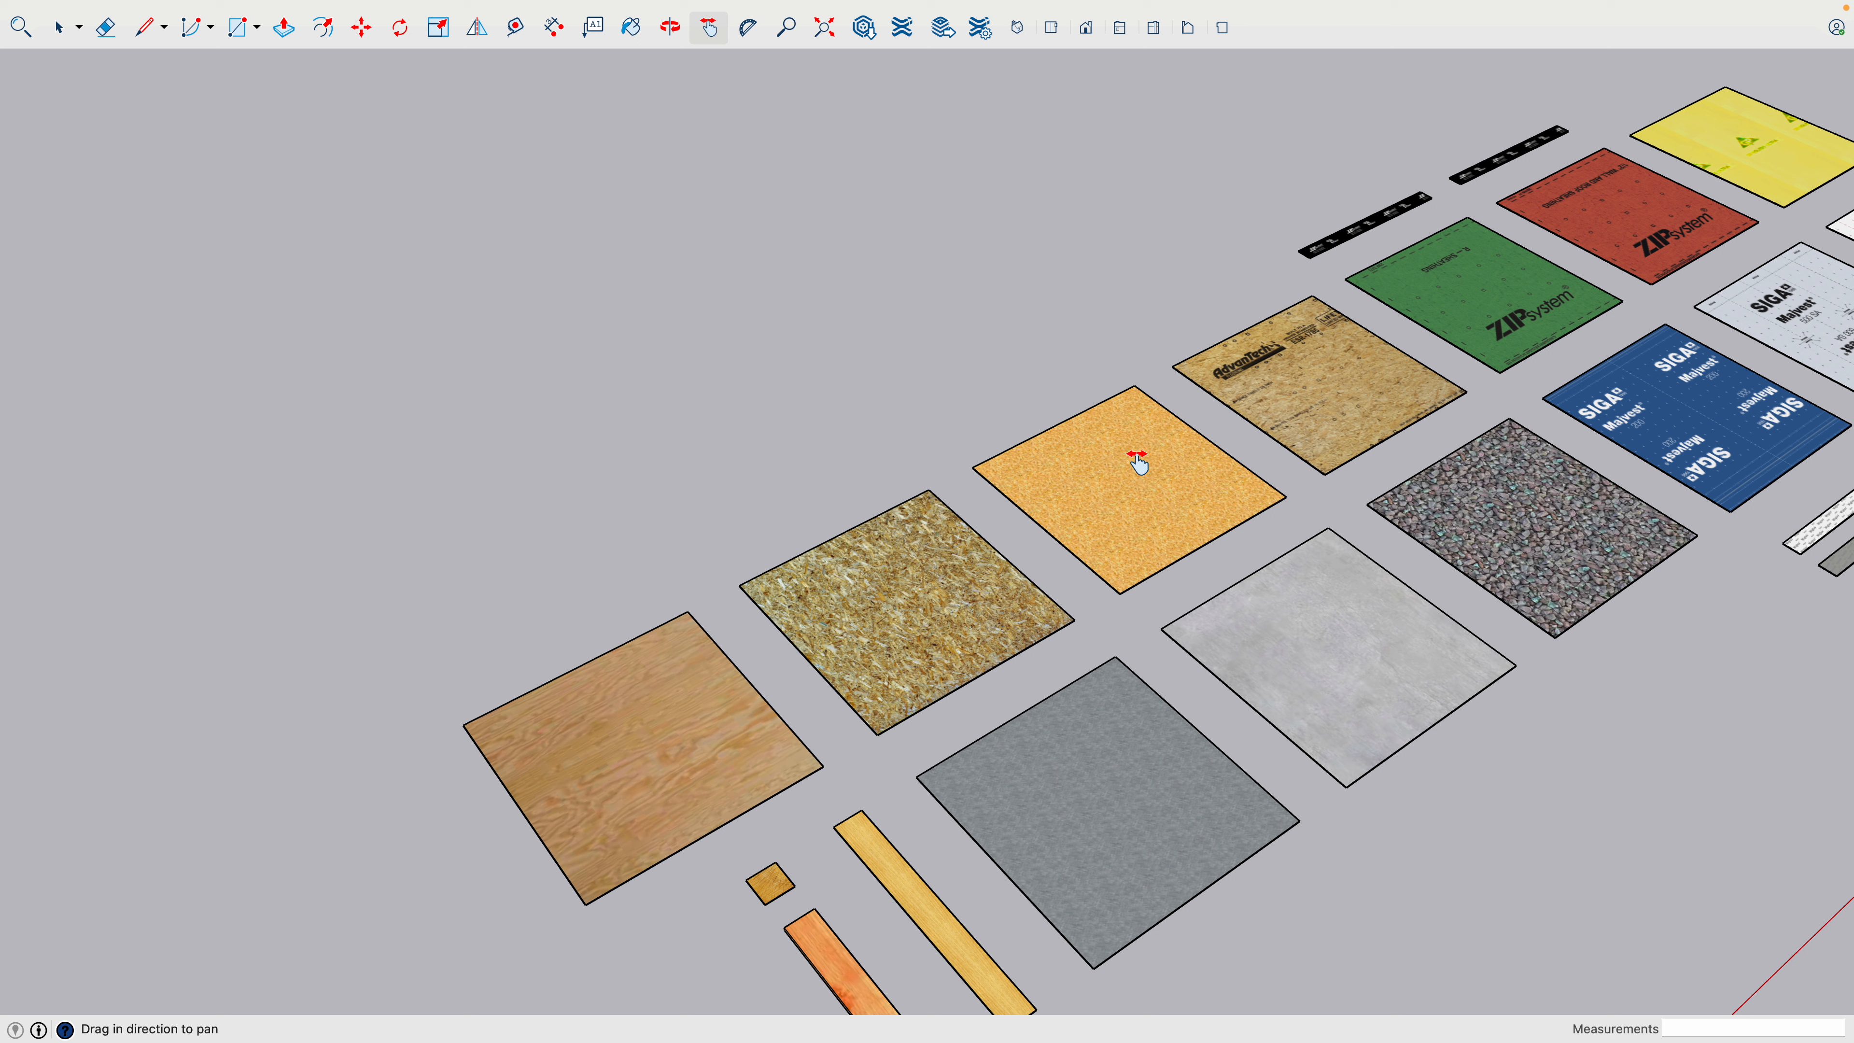
pyautogui.moveTo(1209, 499); pyautogui.dragTo(943, 719)
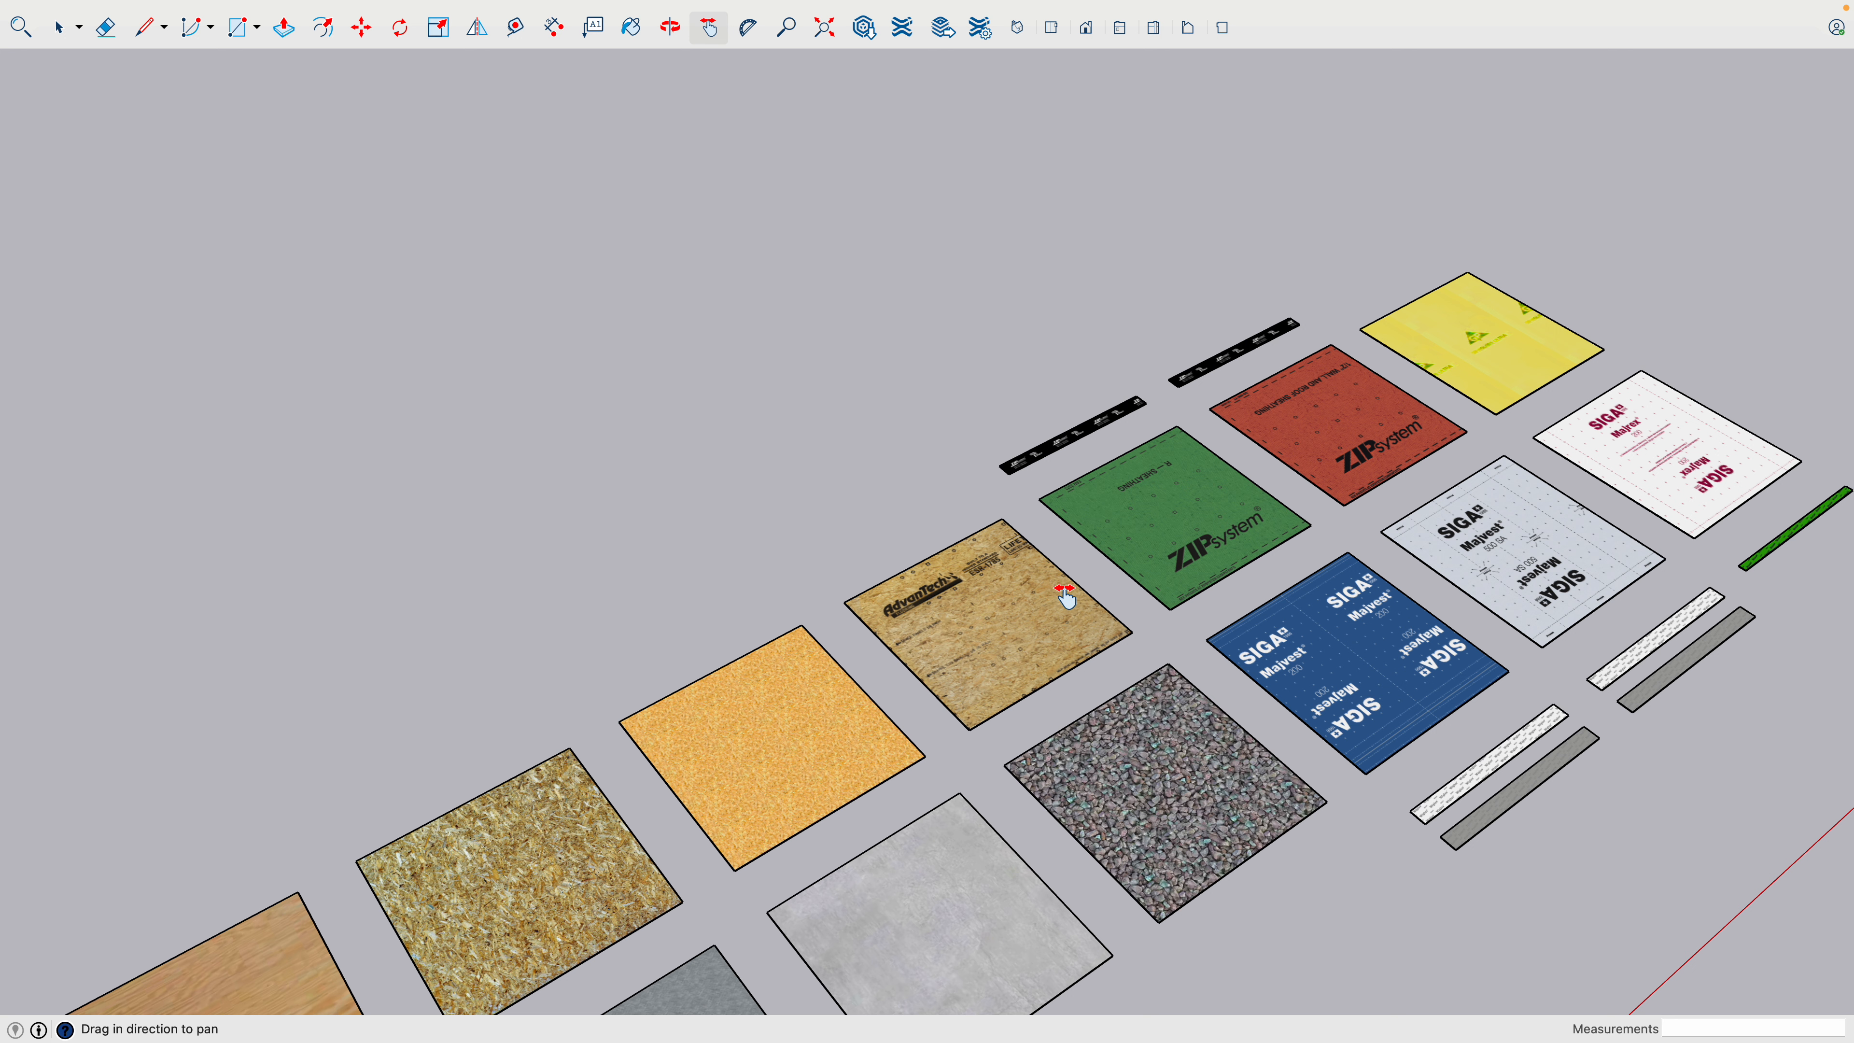
pyautogui.moveTo(1130, 576); pyautogui.dragTo(949, 694)
pyautogui.scroll(3, 1014, 616)
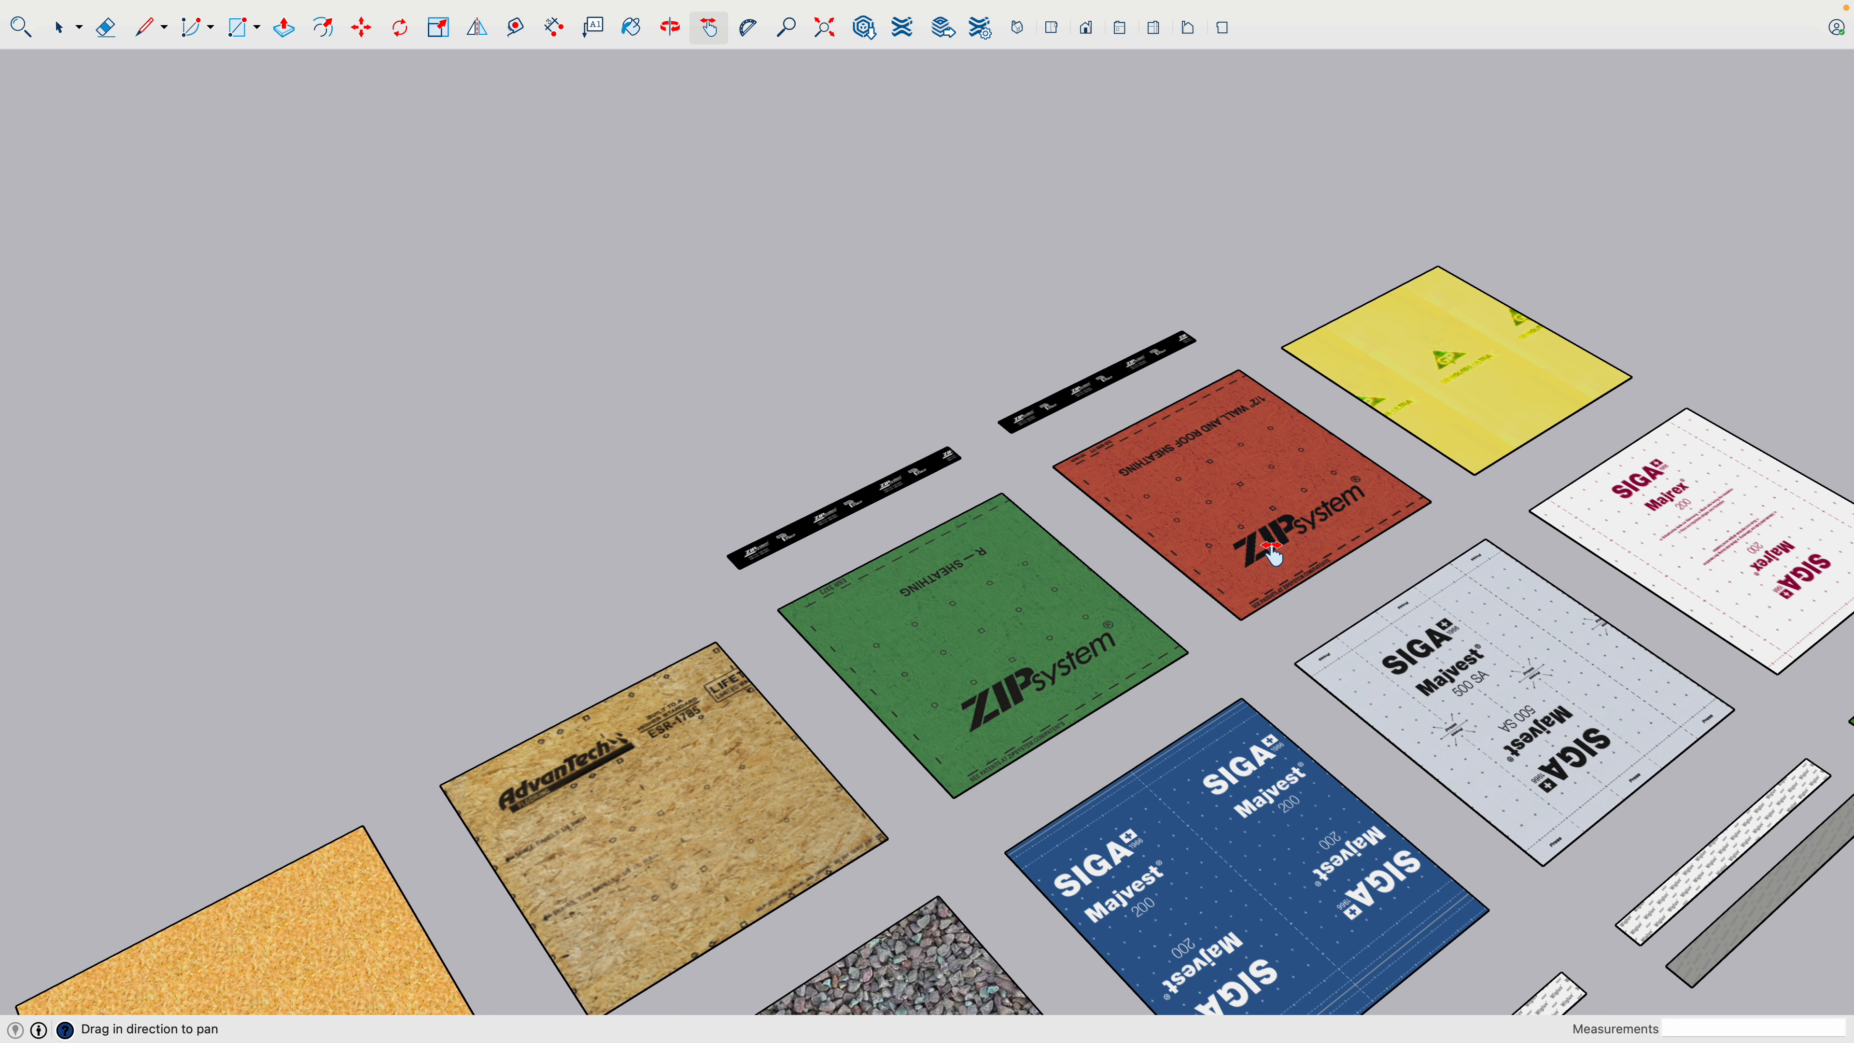
pyautogui.moveTo(1274, 555); pyautogui.dragTo(996, 751)
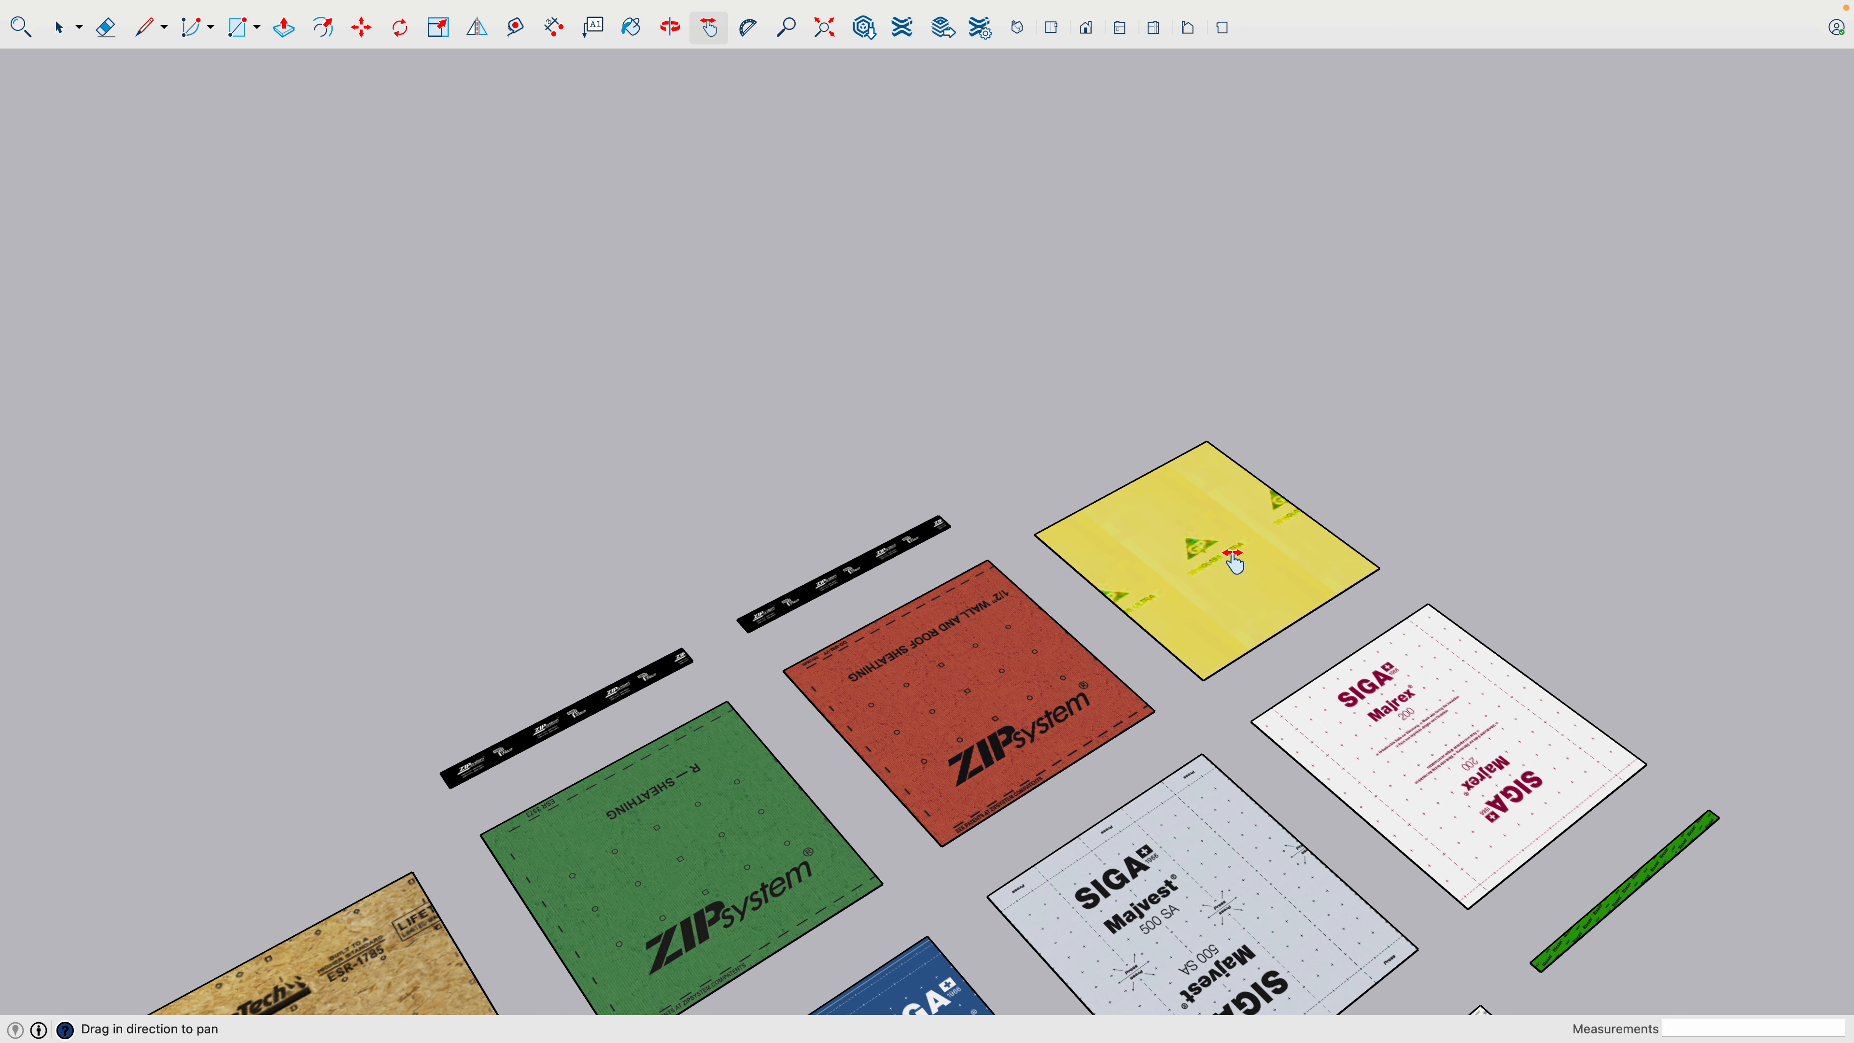
pyautogui.moveTo(1245, 647); pyautogui.dragTo(1212, 348)
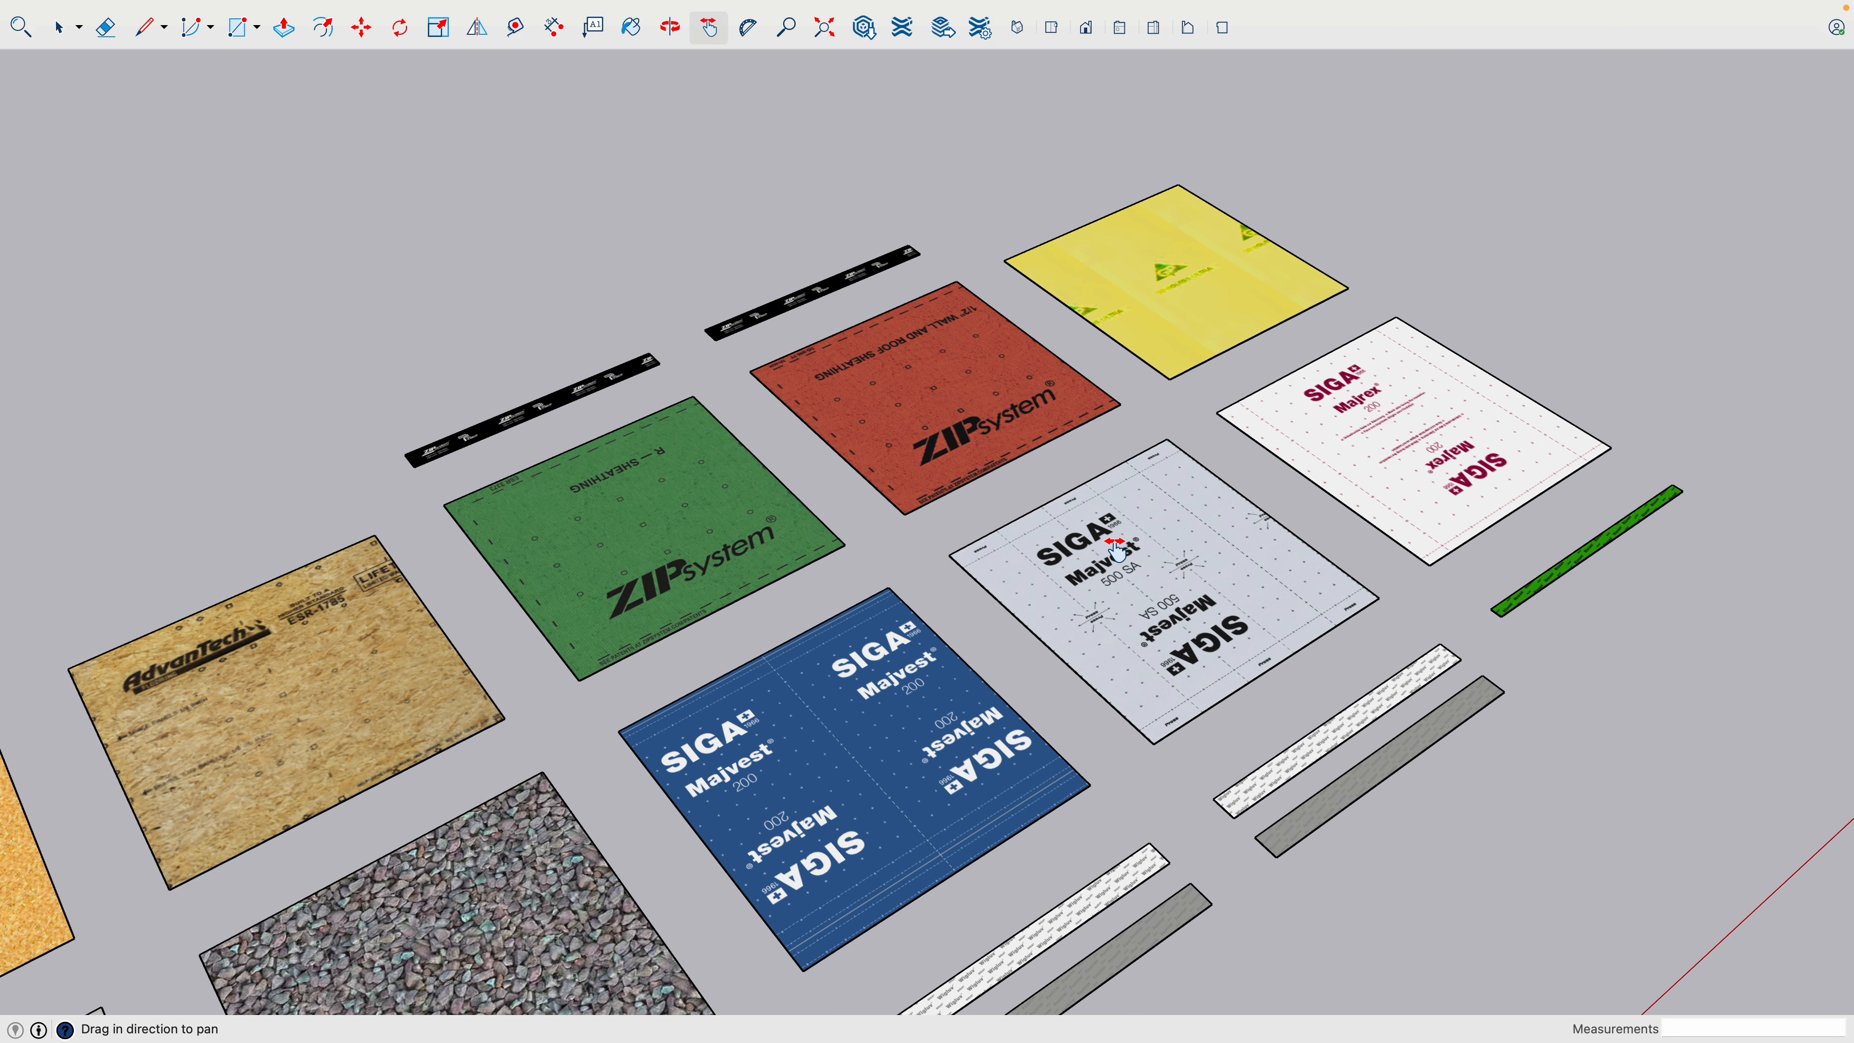
# - Examine the SIGA membrane, gravel and concrete samples, followed by the lumber samples at the end of the rows
pyautogui.moveTo(1116, 552); pyautogui.dragTo(1130, 530)
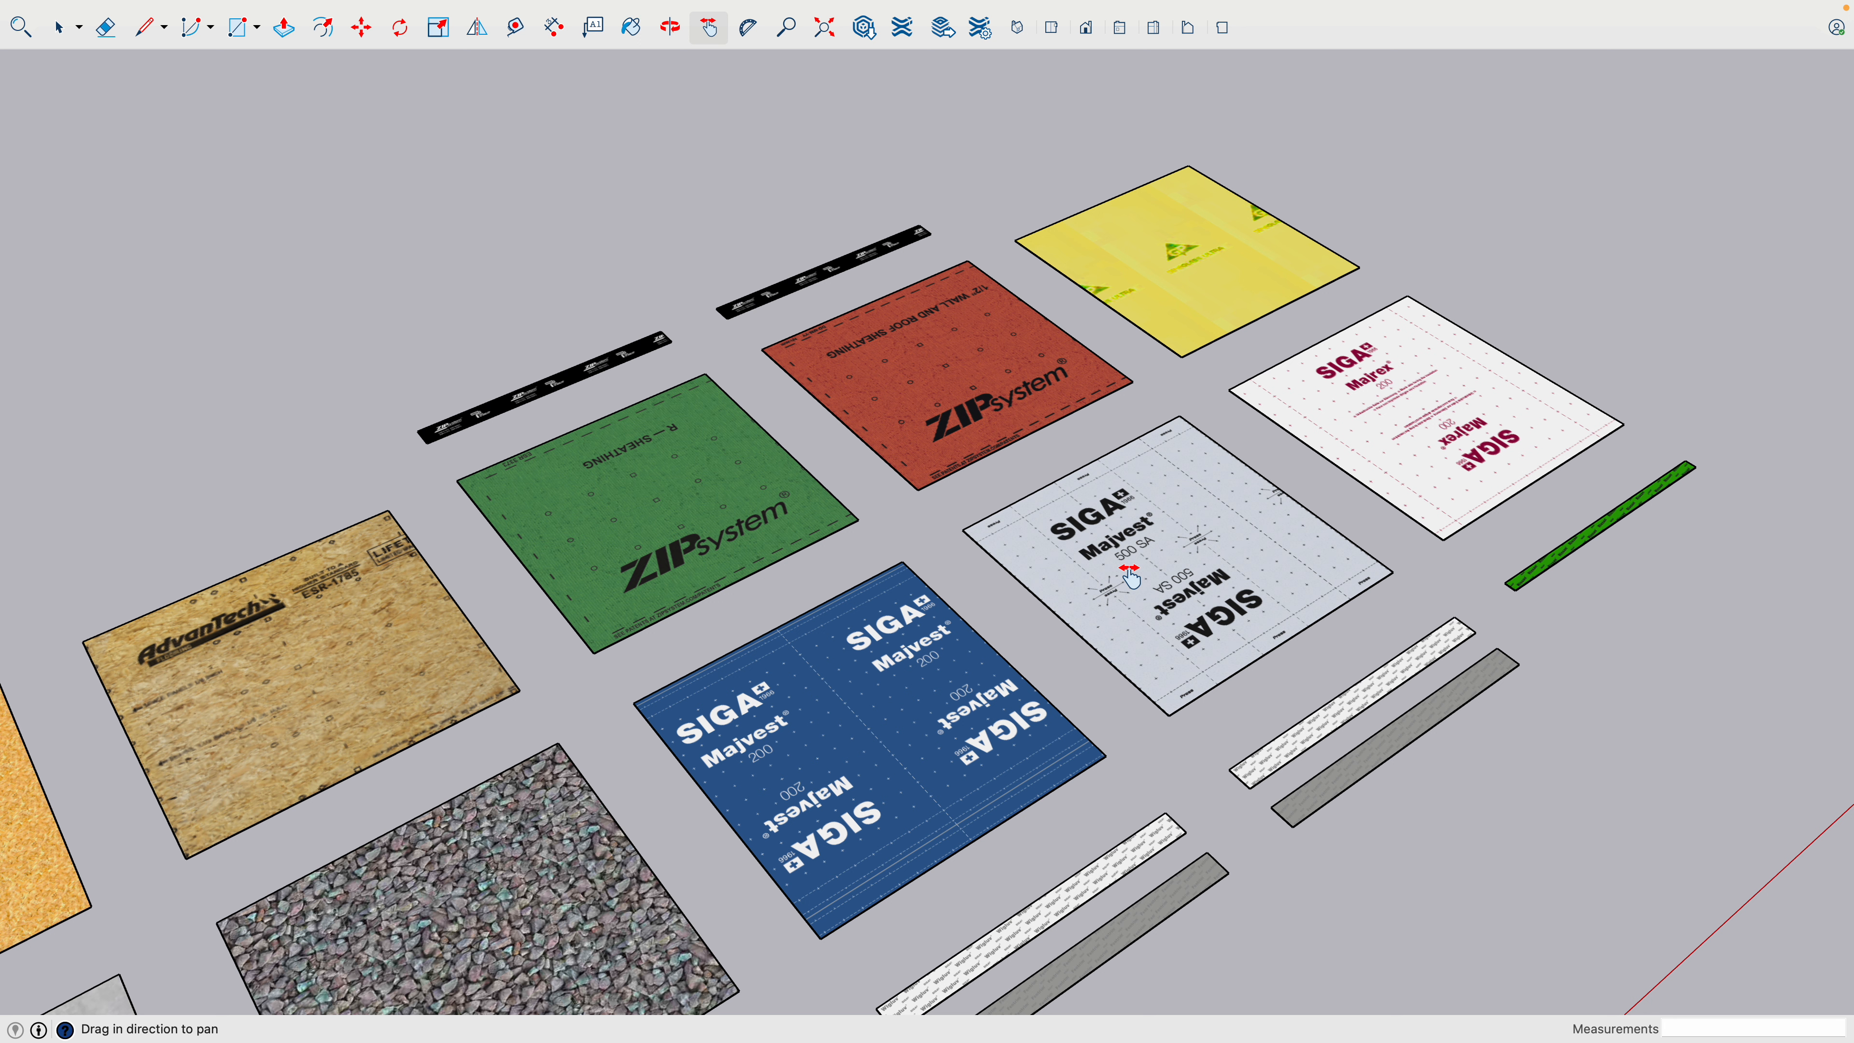
pyautogui.moveTo(1095, 592); pyautogui.dragTo(1355, 395)
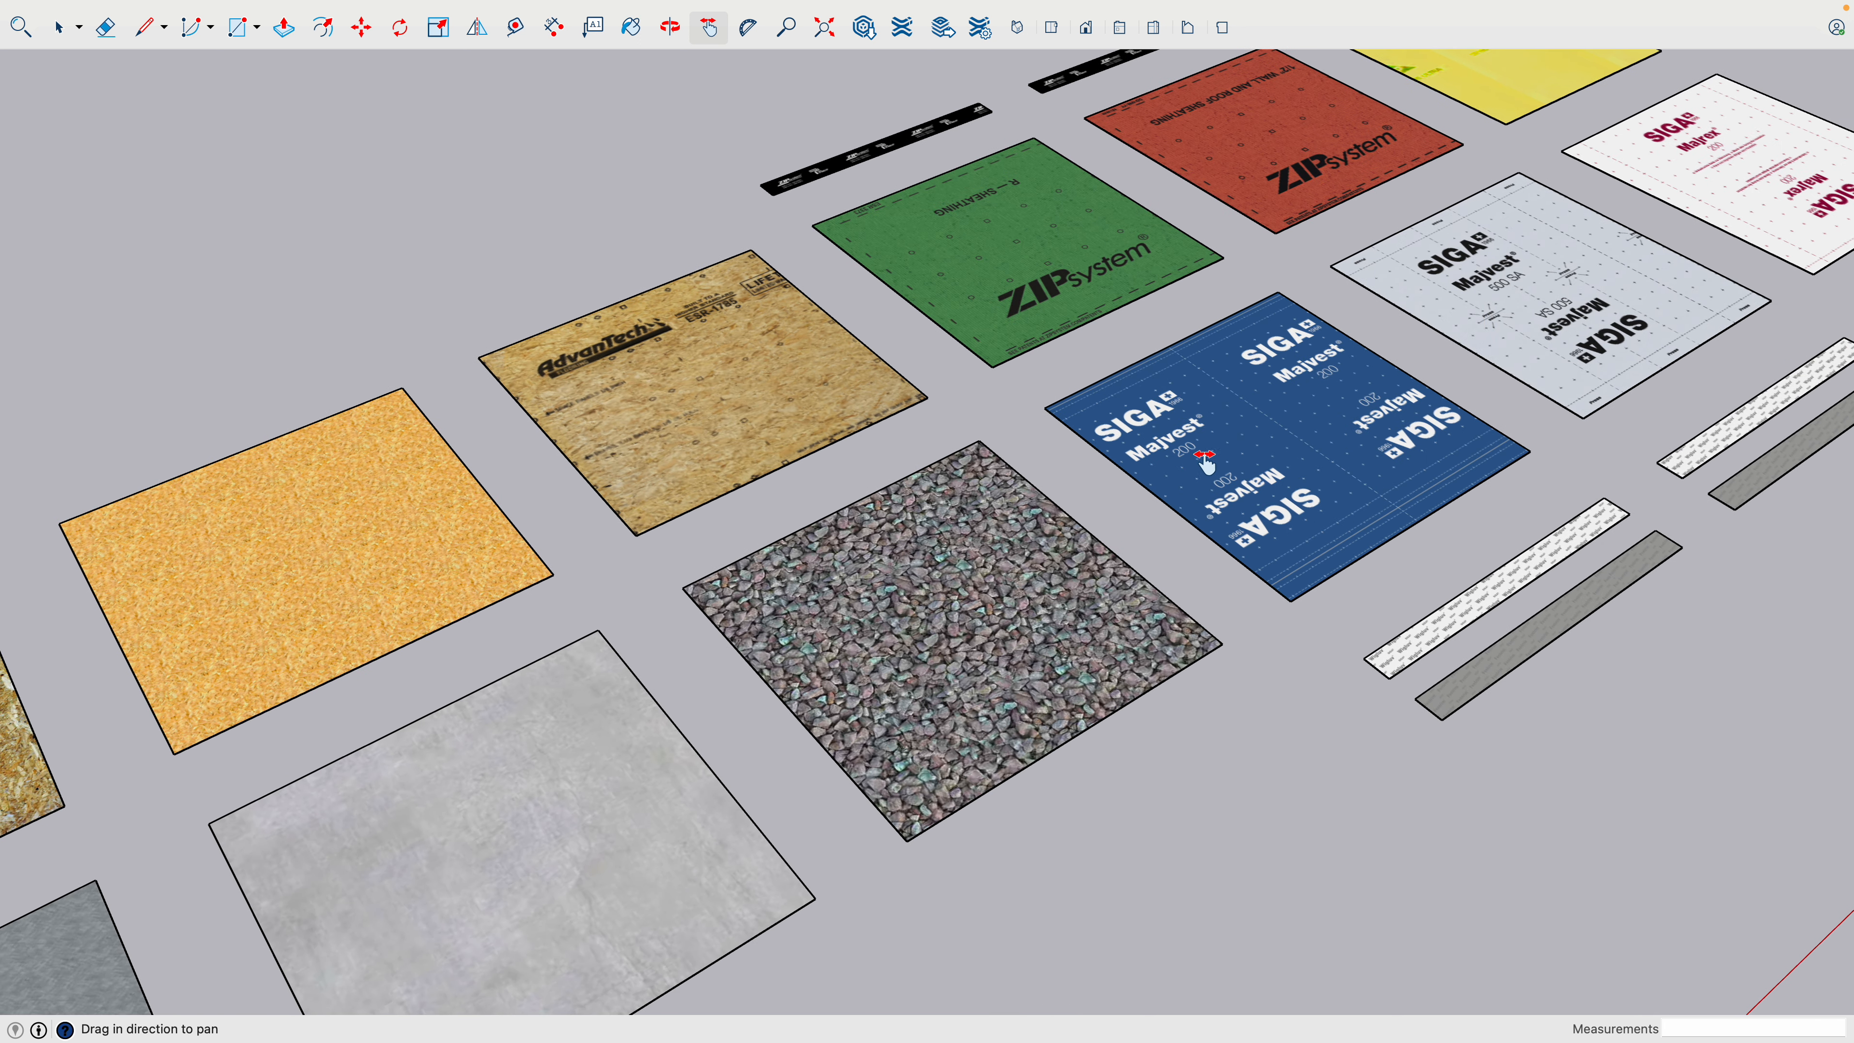
pyautogui.moveTo(1161, 504); pyautogui.dragTo(1416, 295)
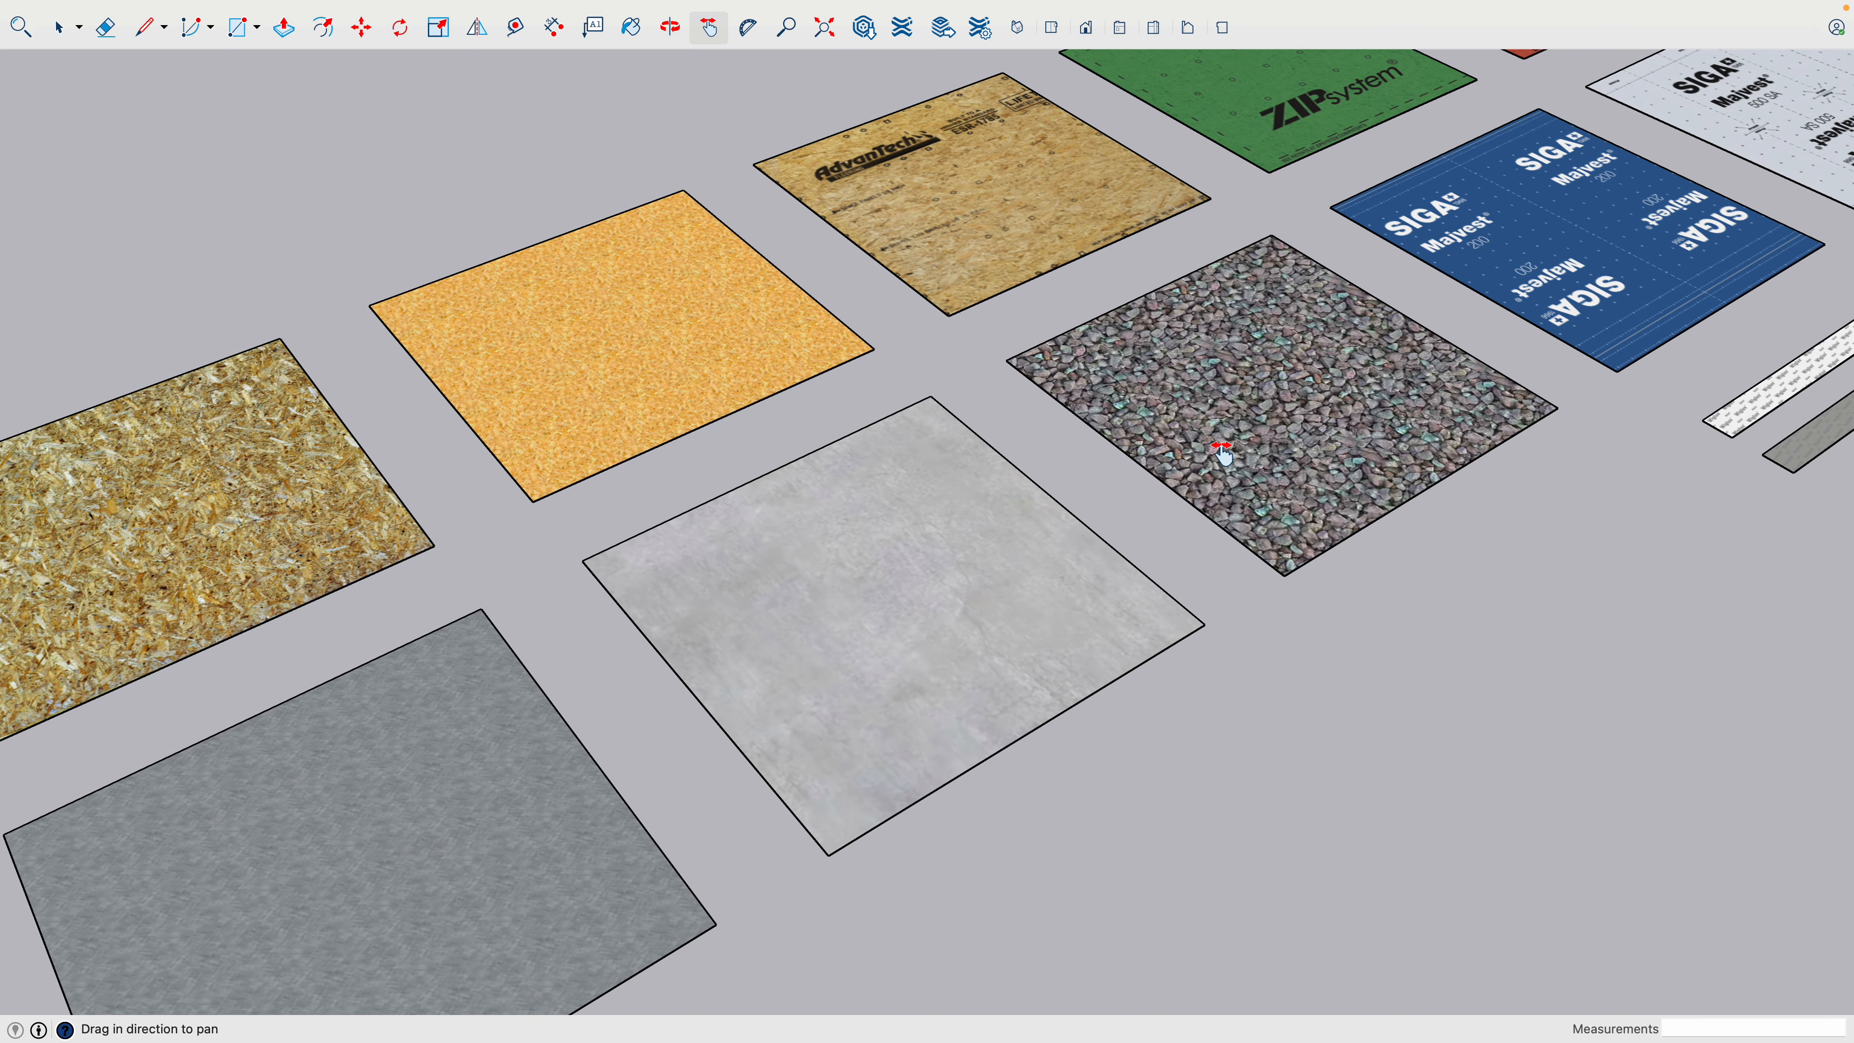
pyautogui.moveTo(1221, 453); pyautogui.dragTo(1468, 294)
pyautogui.moveTo(1163, 439); pyautogui.dragTo(1478, 269)
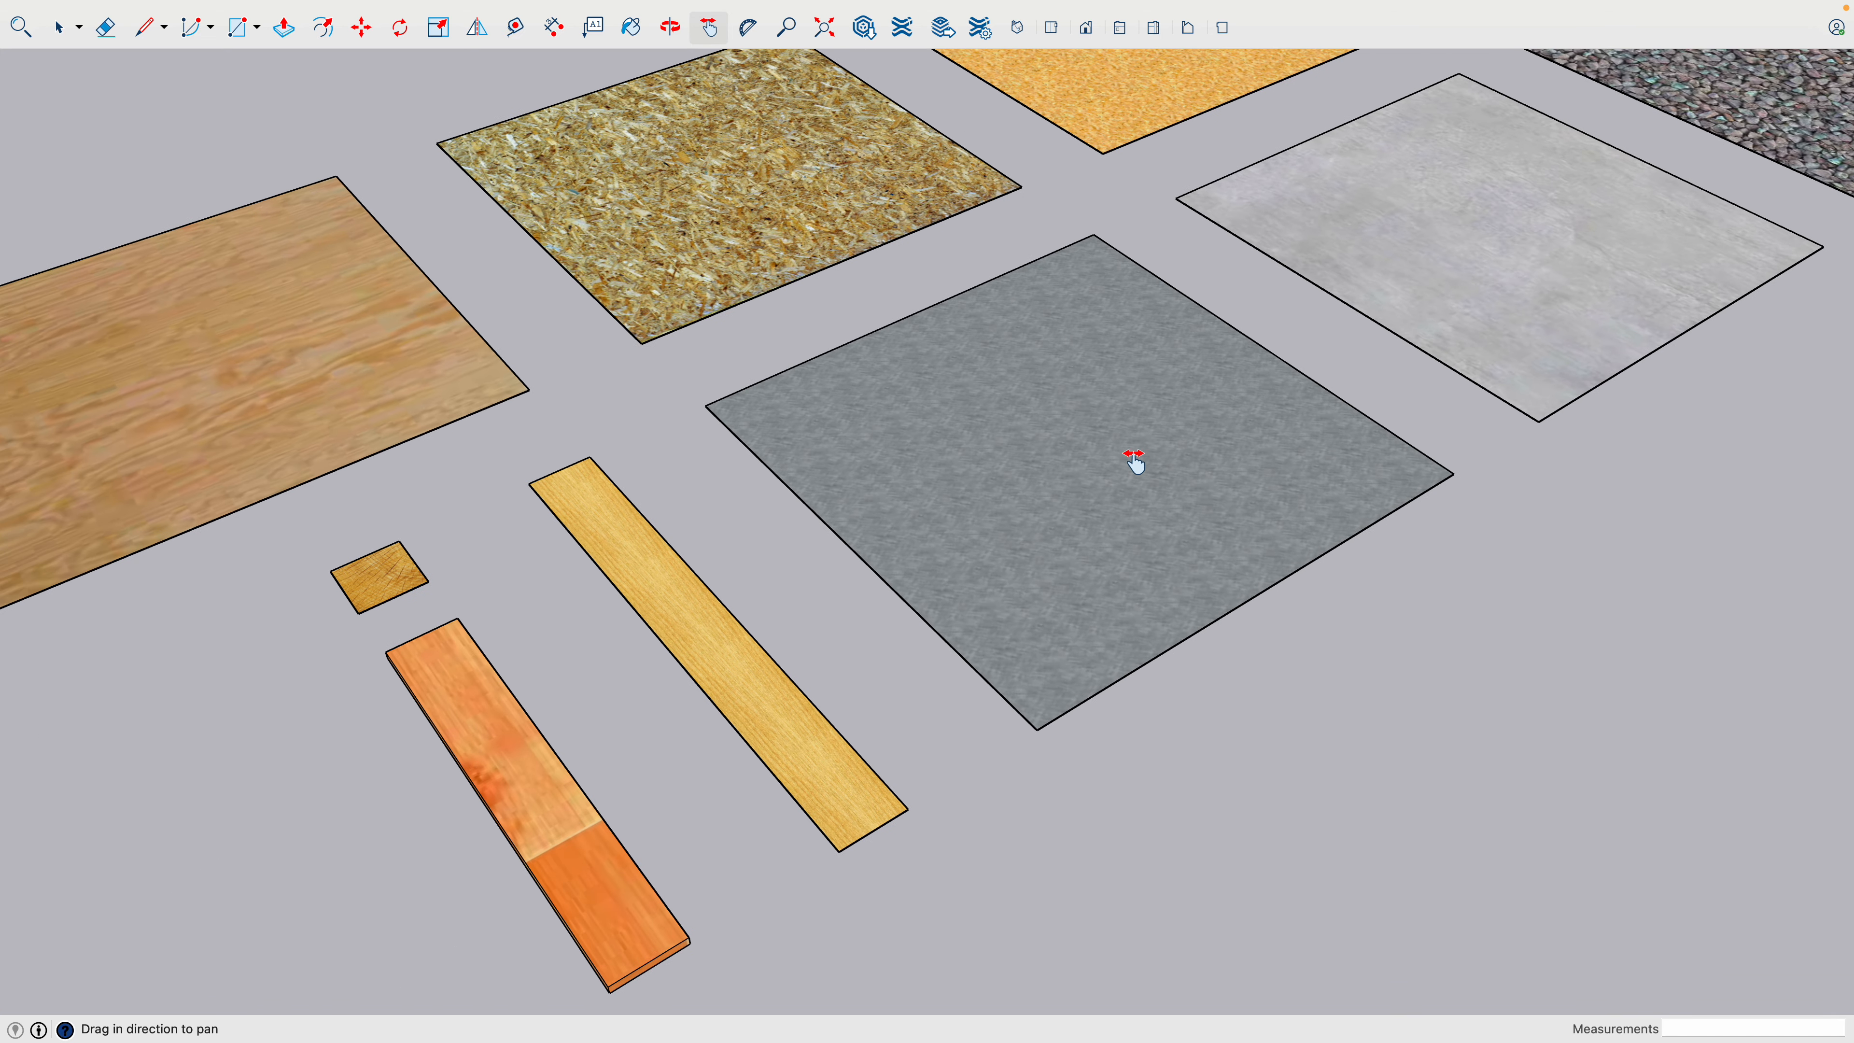
pyautogui.moveTo(1134, 460); pyautogui.dragTo(1453, 330)
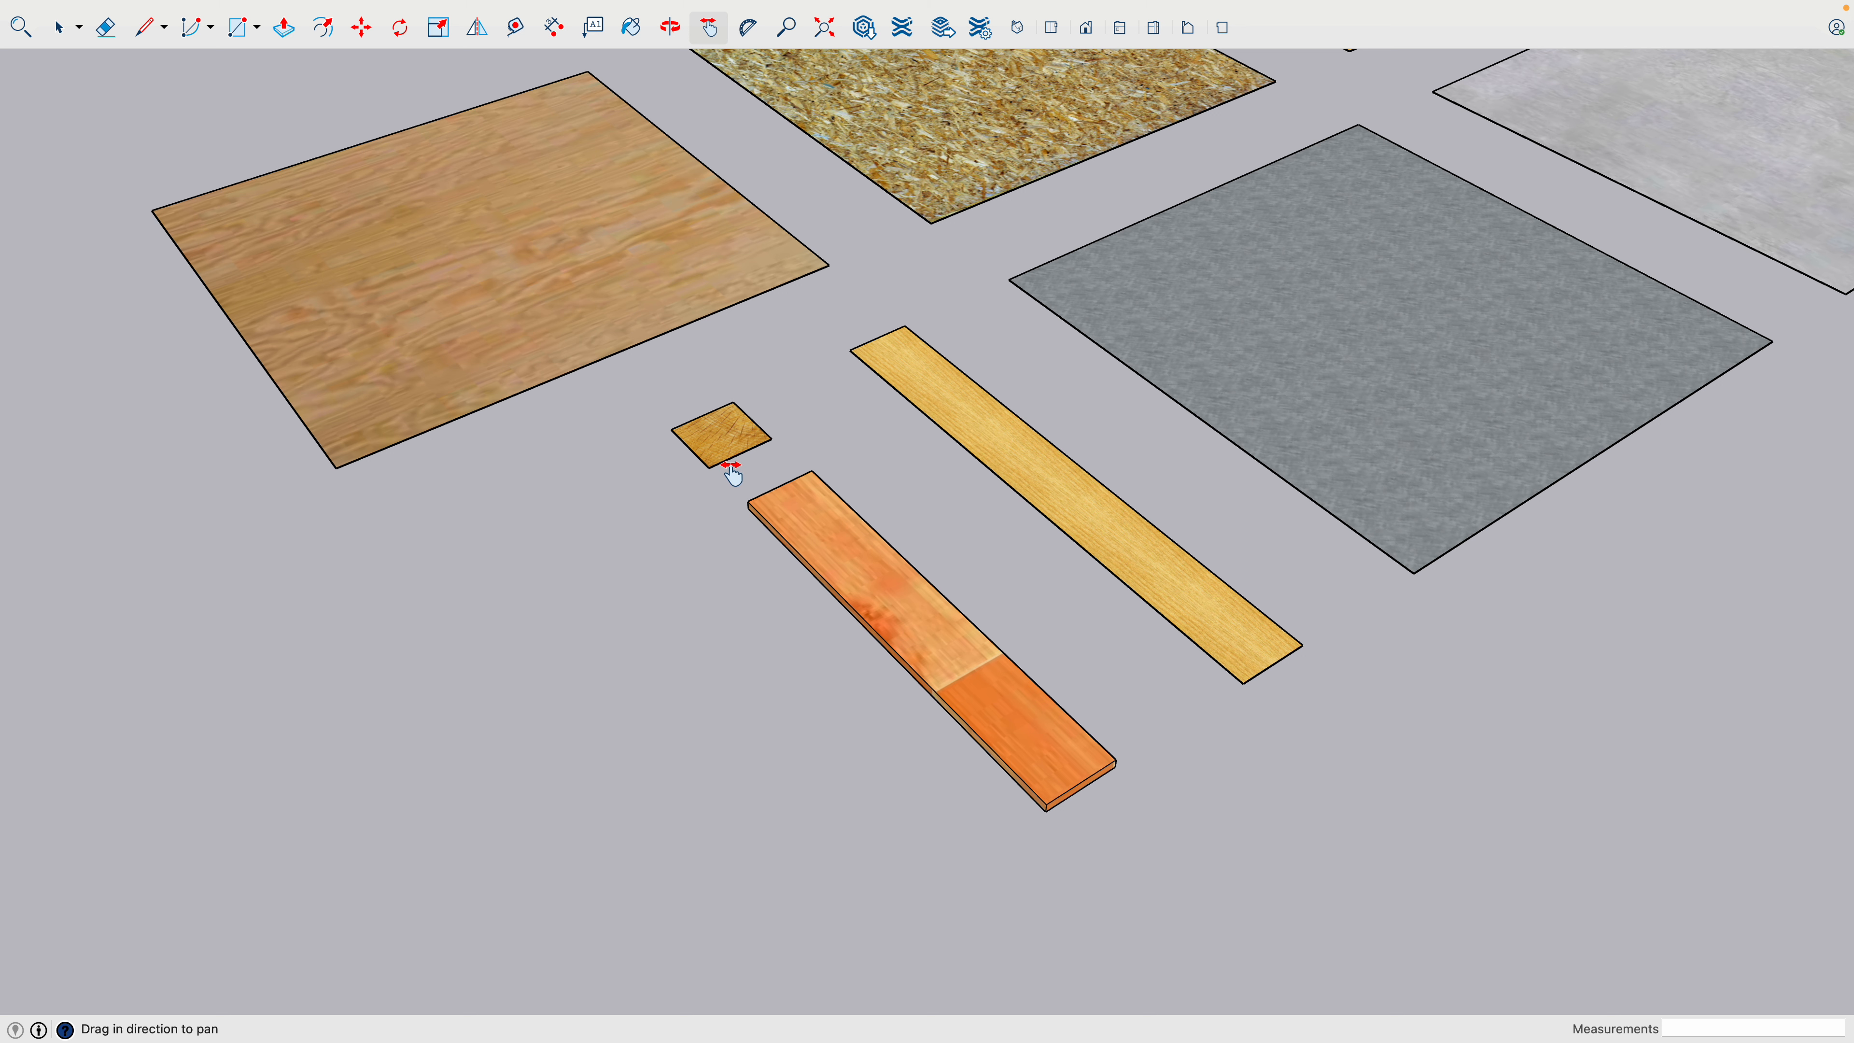
pyautogui.scroll(-5, 739, 460)
# - Inspect the Wigluv, Fentrim and Rissan tape samples closely, and review the complete set of material swatches
pyautogui.moveTo(848, 352); pyautogui.dragTo(292, 855)
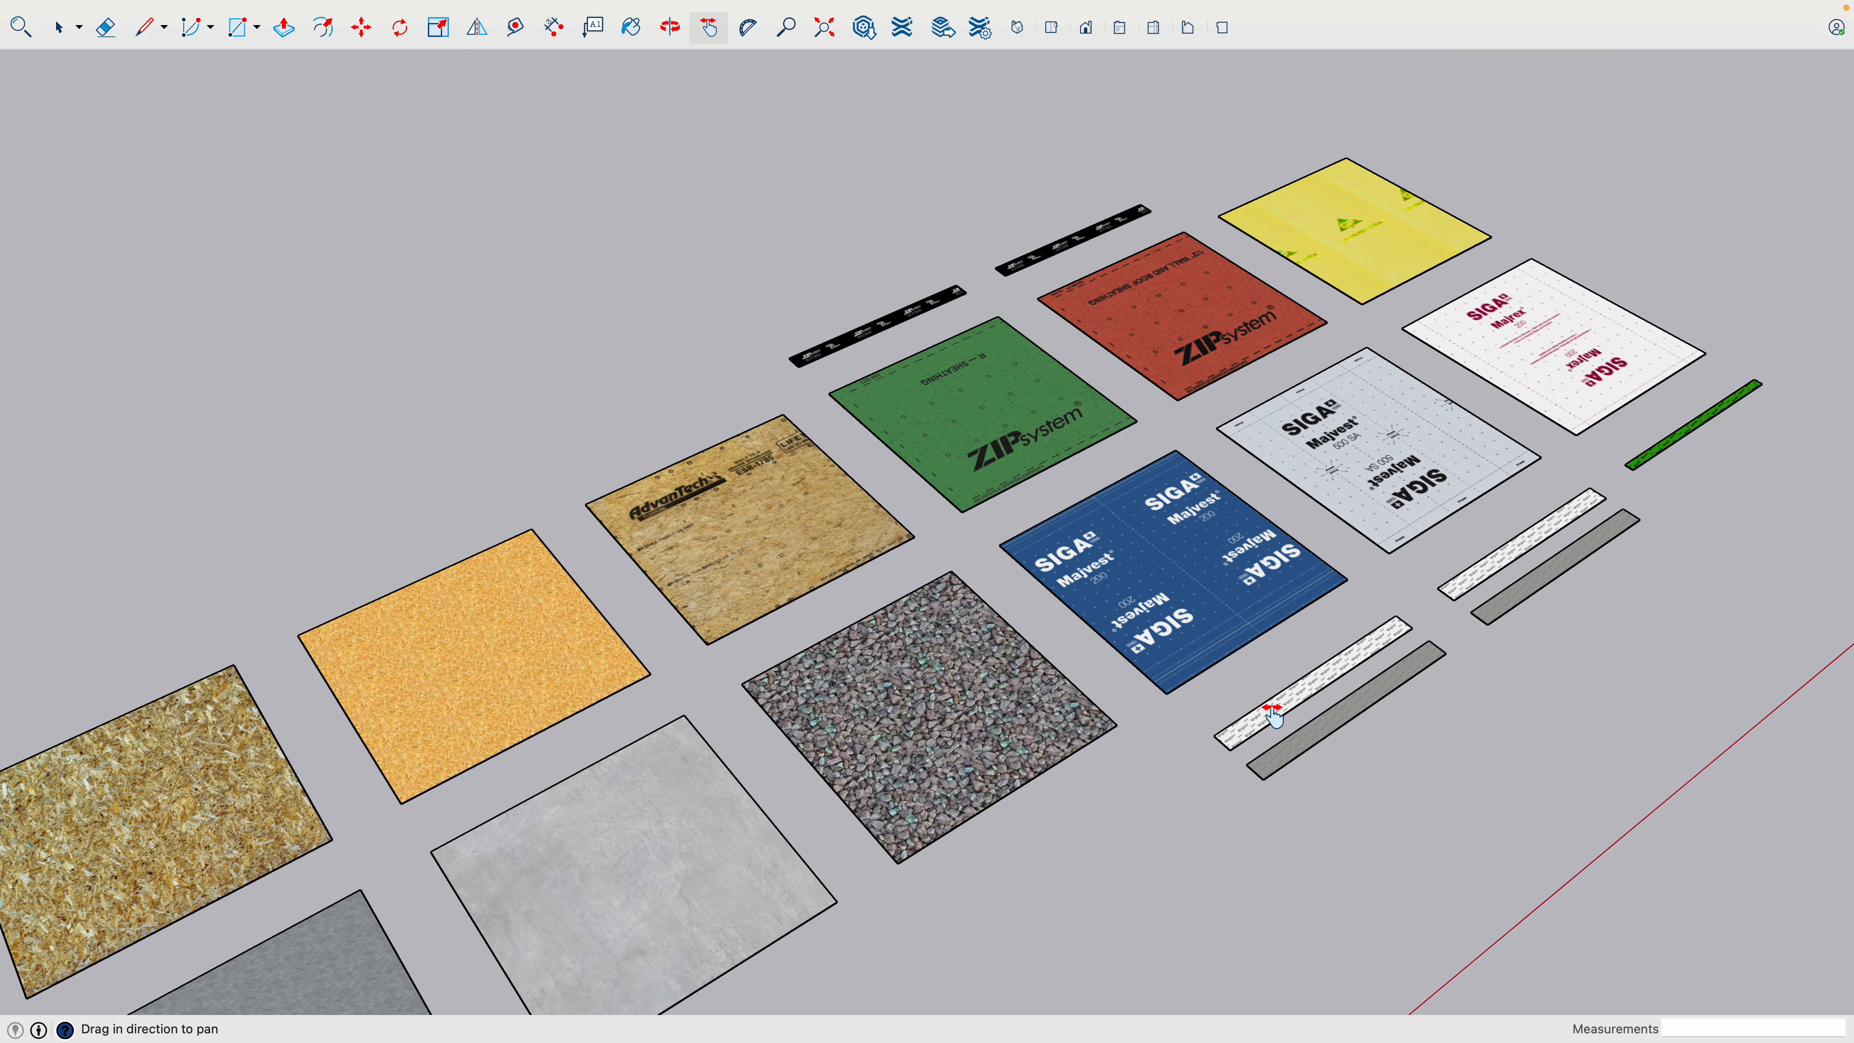
pyautogui.scroll(10, 1453, 629)
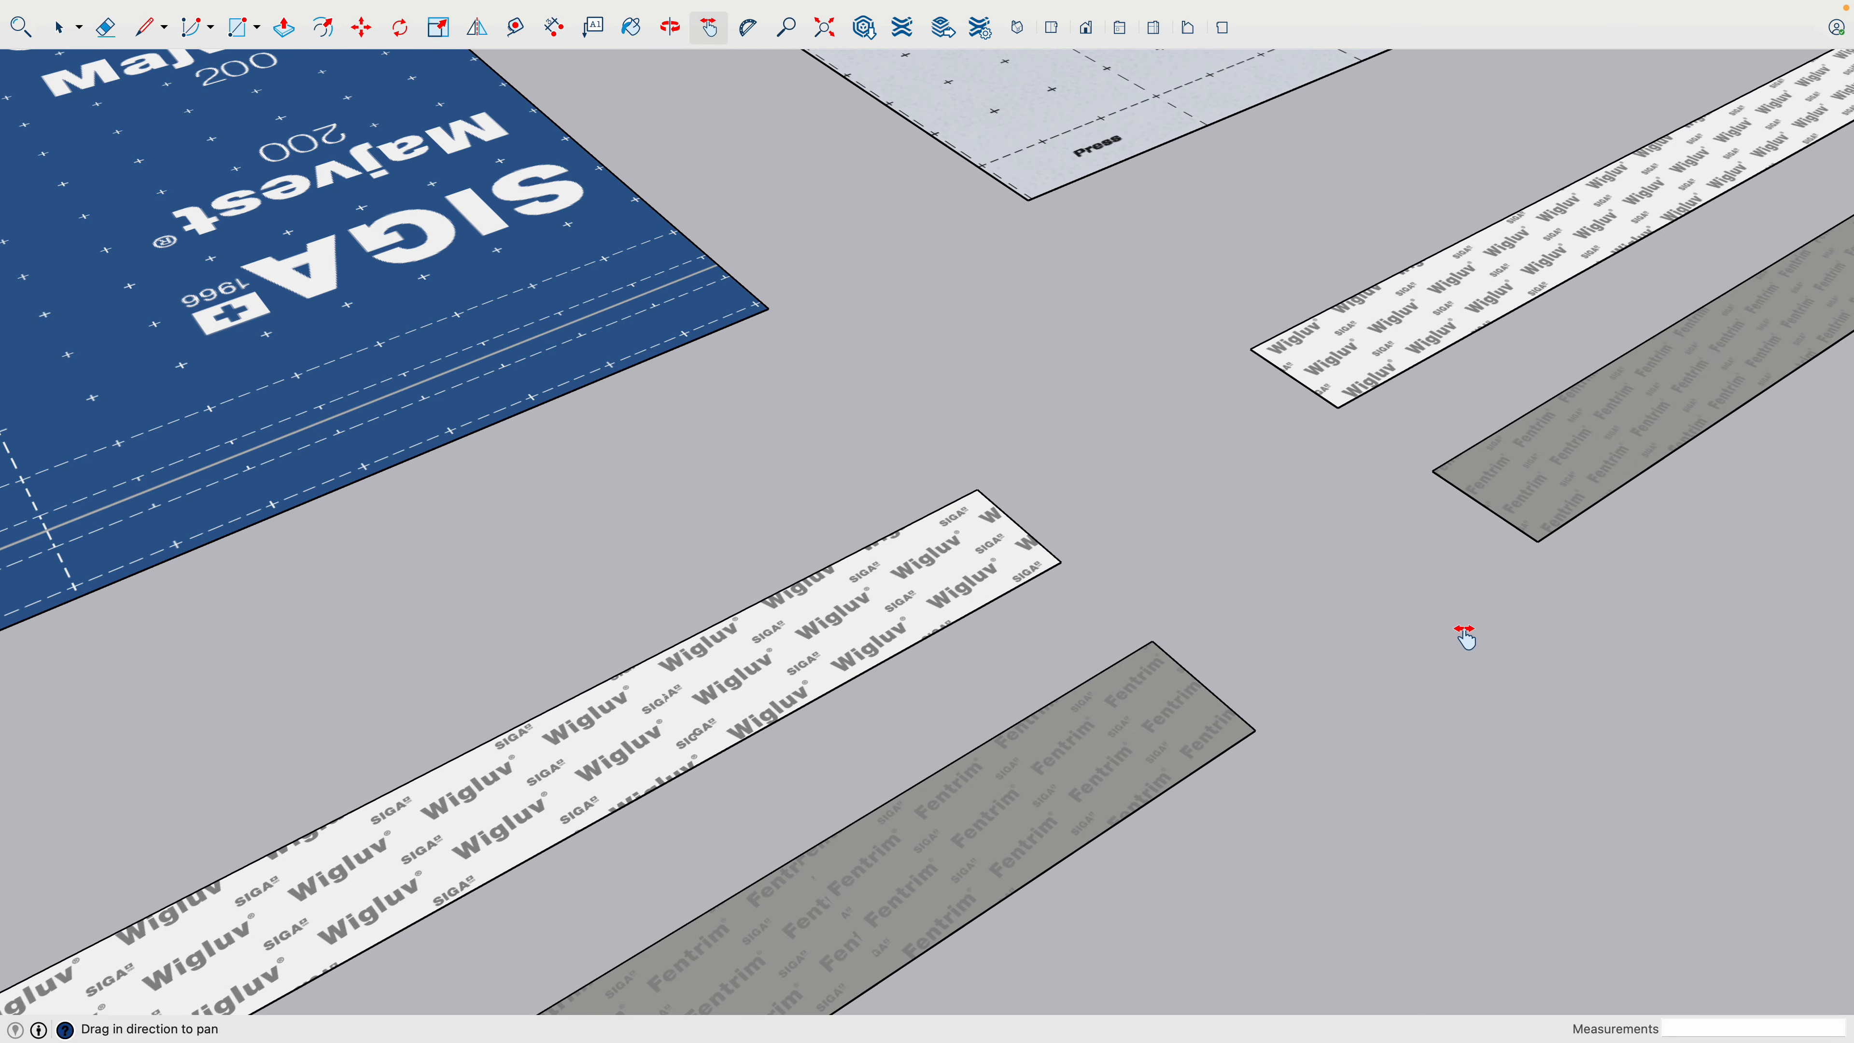
pyautogui.scroll(-6, 999, 830)
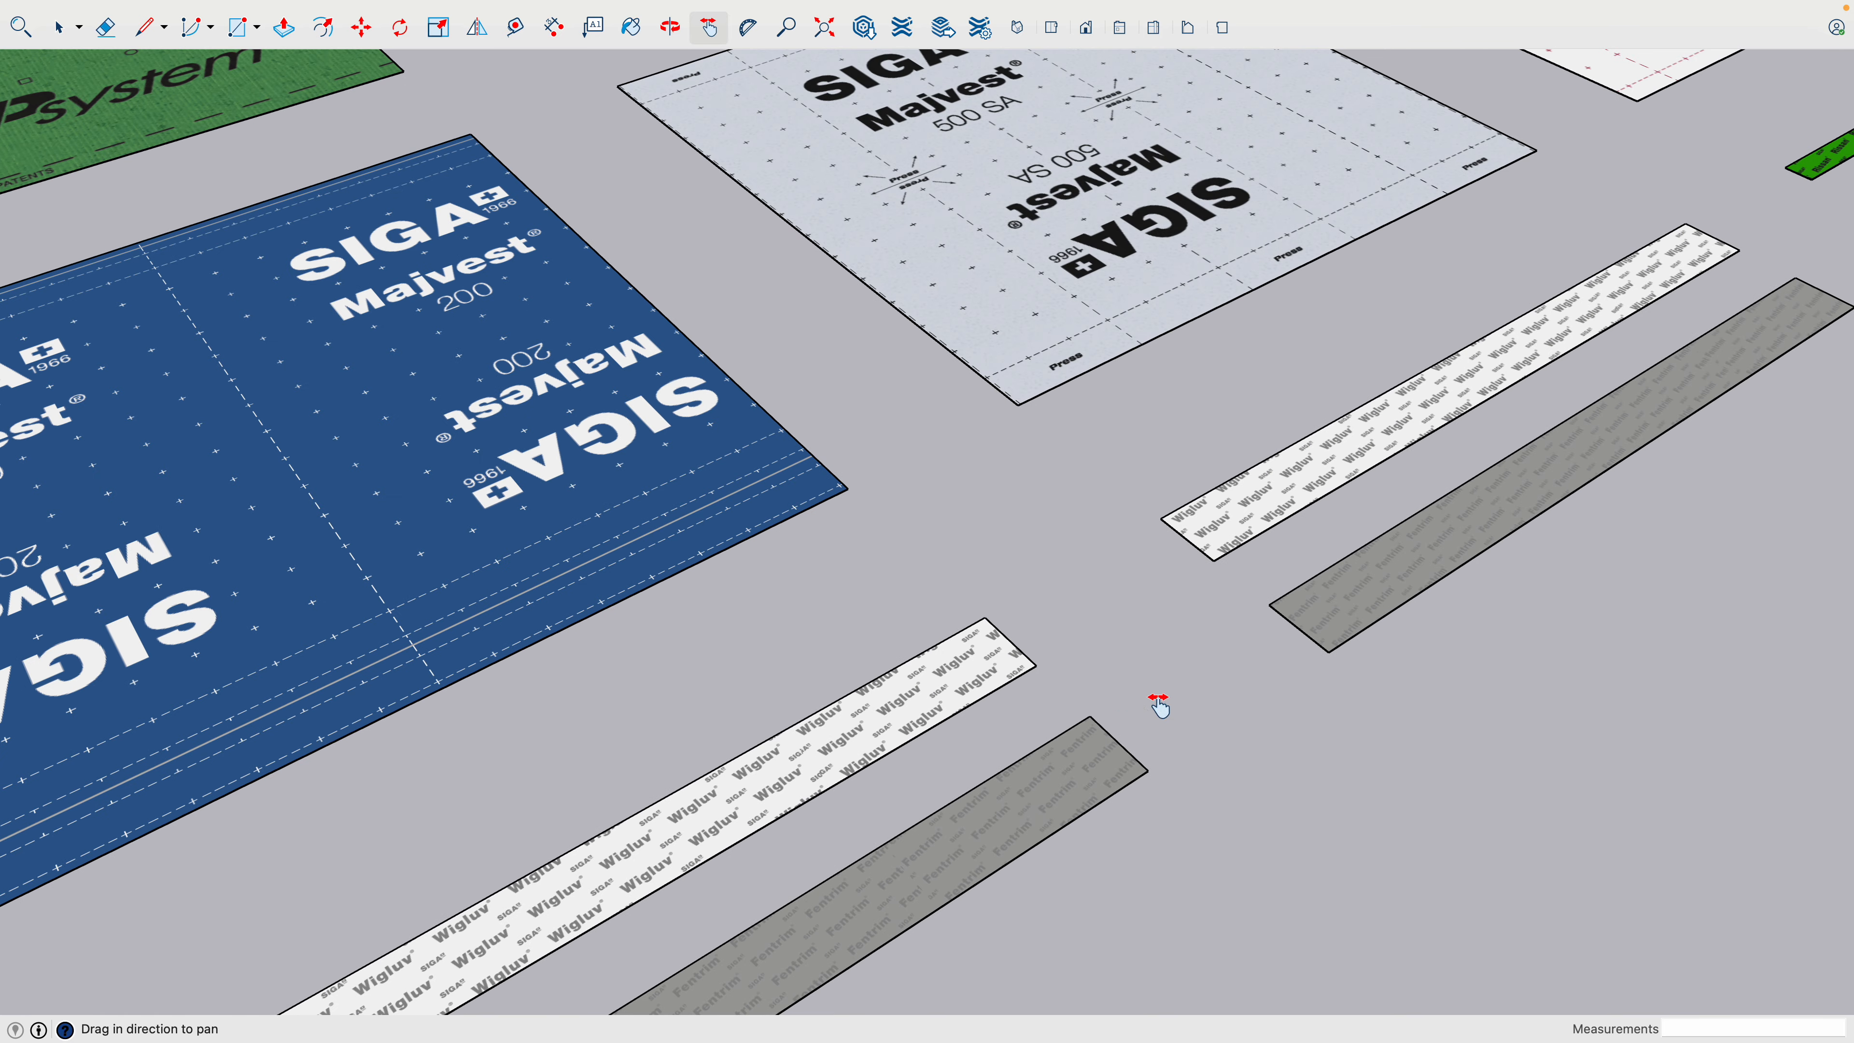
pyautogui.moveTo(1226, 644); pyautogui.dragTo(705, 919)
pyautogui.moveTo(1252, 606); pyautogui.dragTo(1100, 729)
pyautogui.scroll(6, 1337, 497)
pyautogui.scroll(-8, 1340, 493)
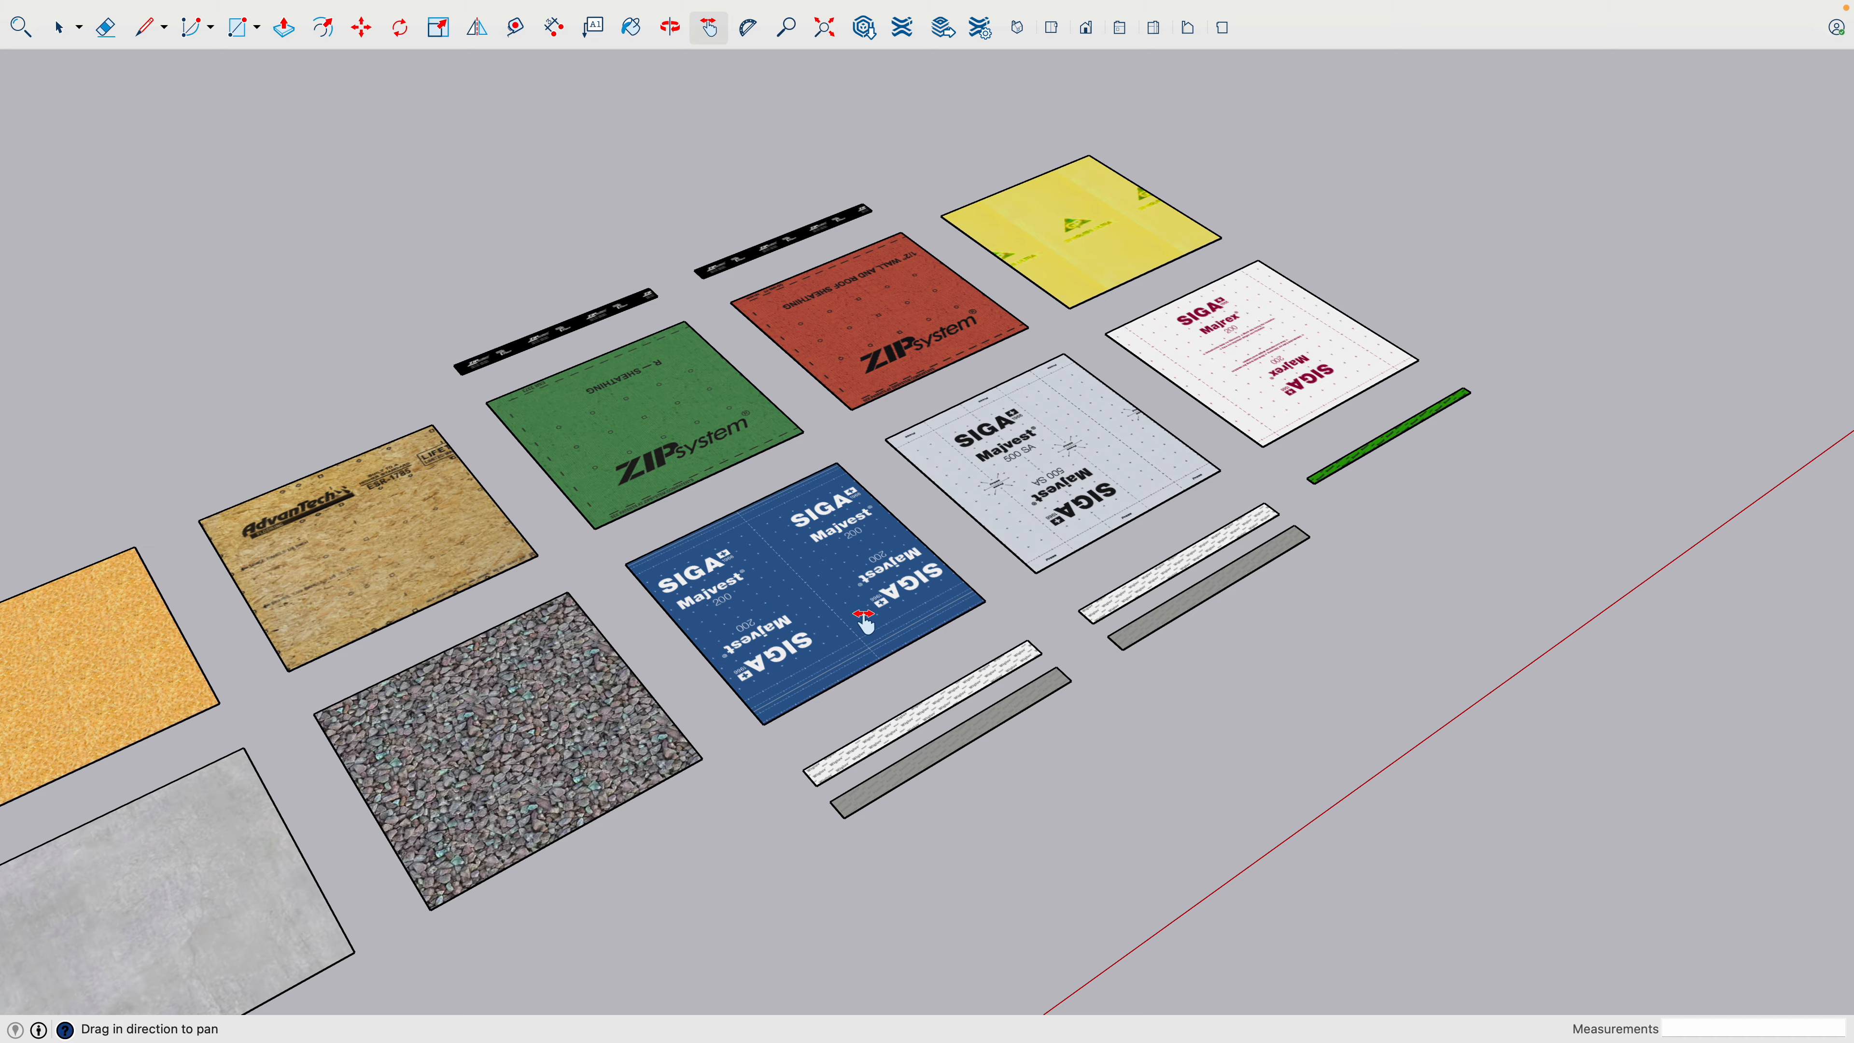
pyautogui.moveTo(863, 620); pyautogui.dragTo(1303, 479)
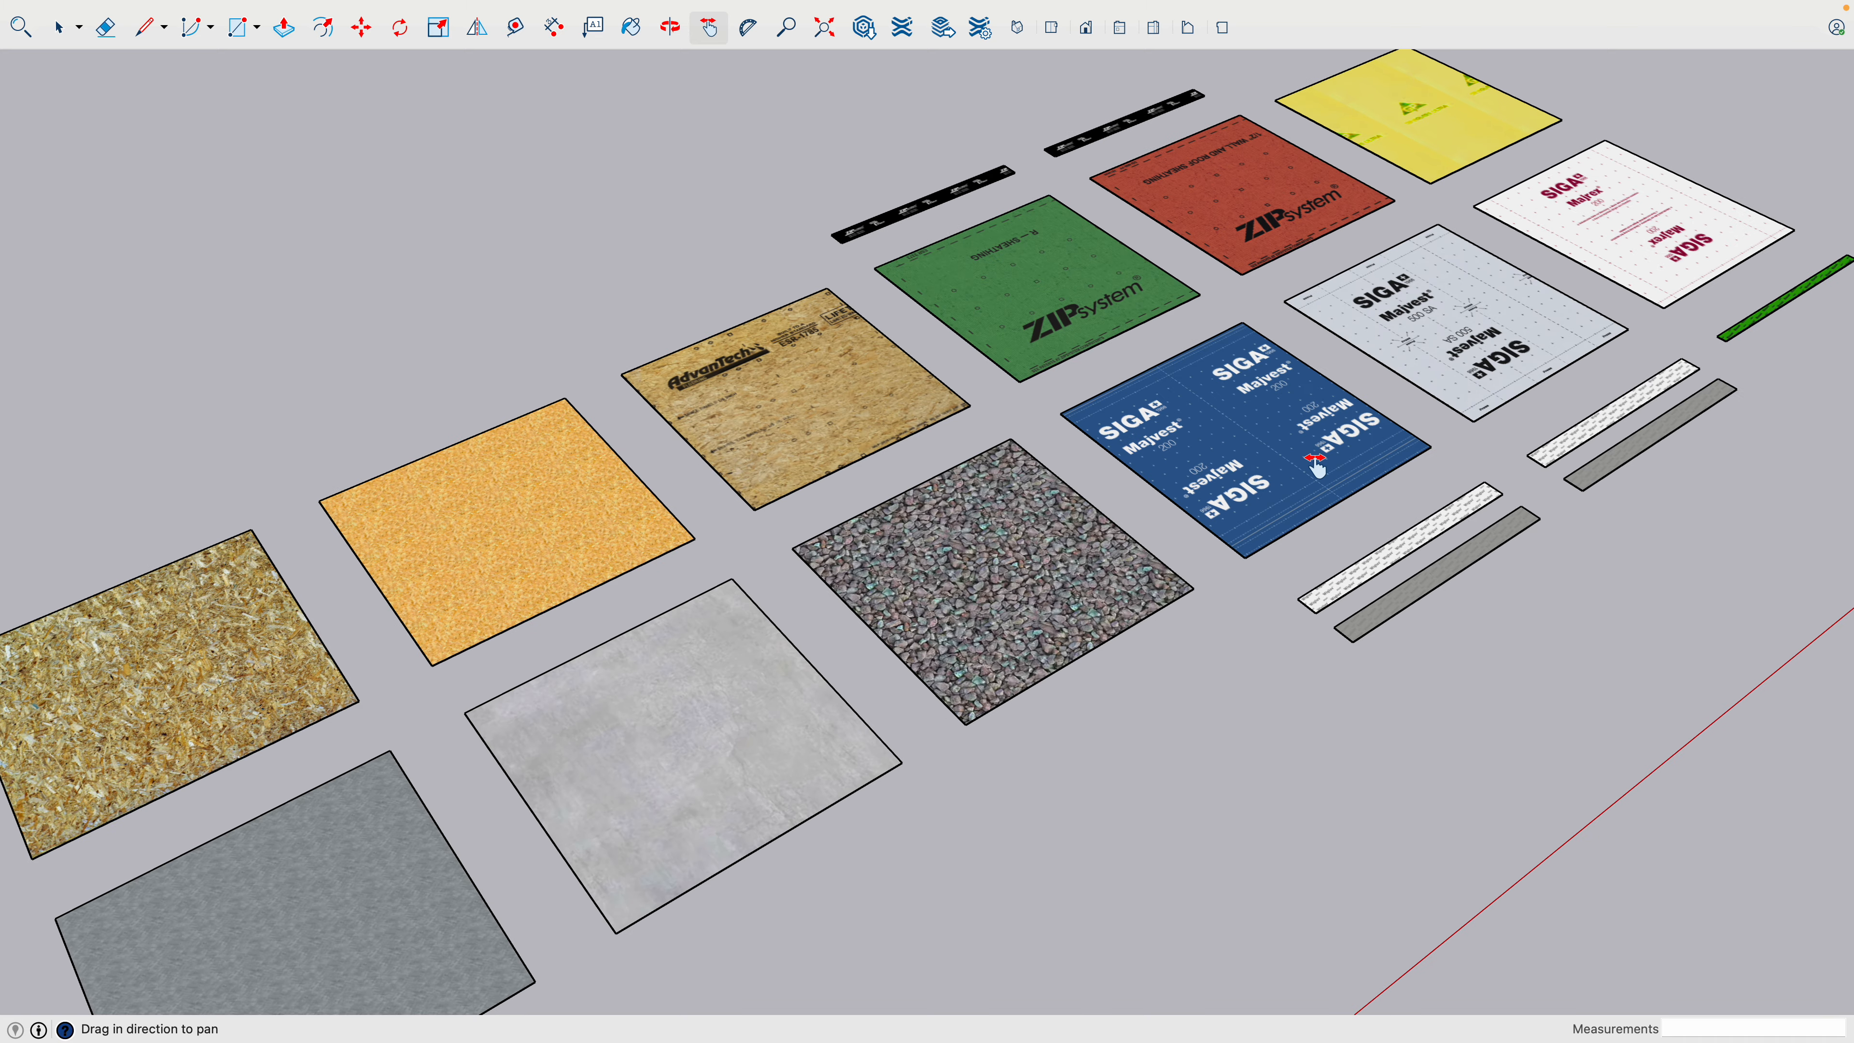
pyautogui.scroll(-3, 1306, 464)
pyautogui.press('space')
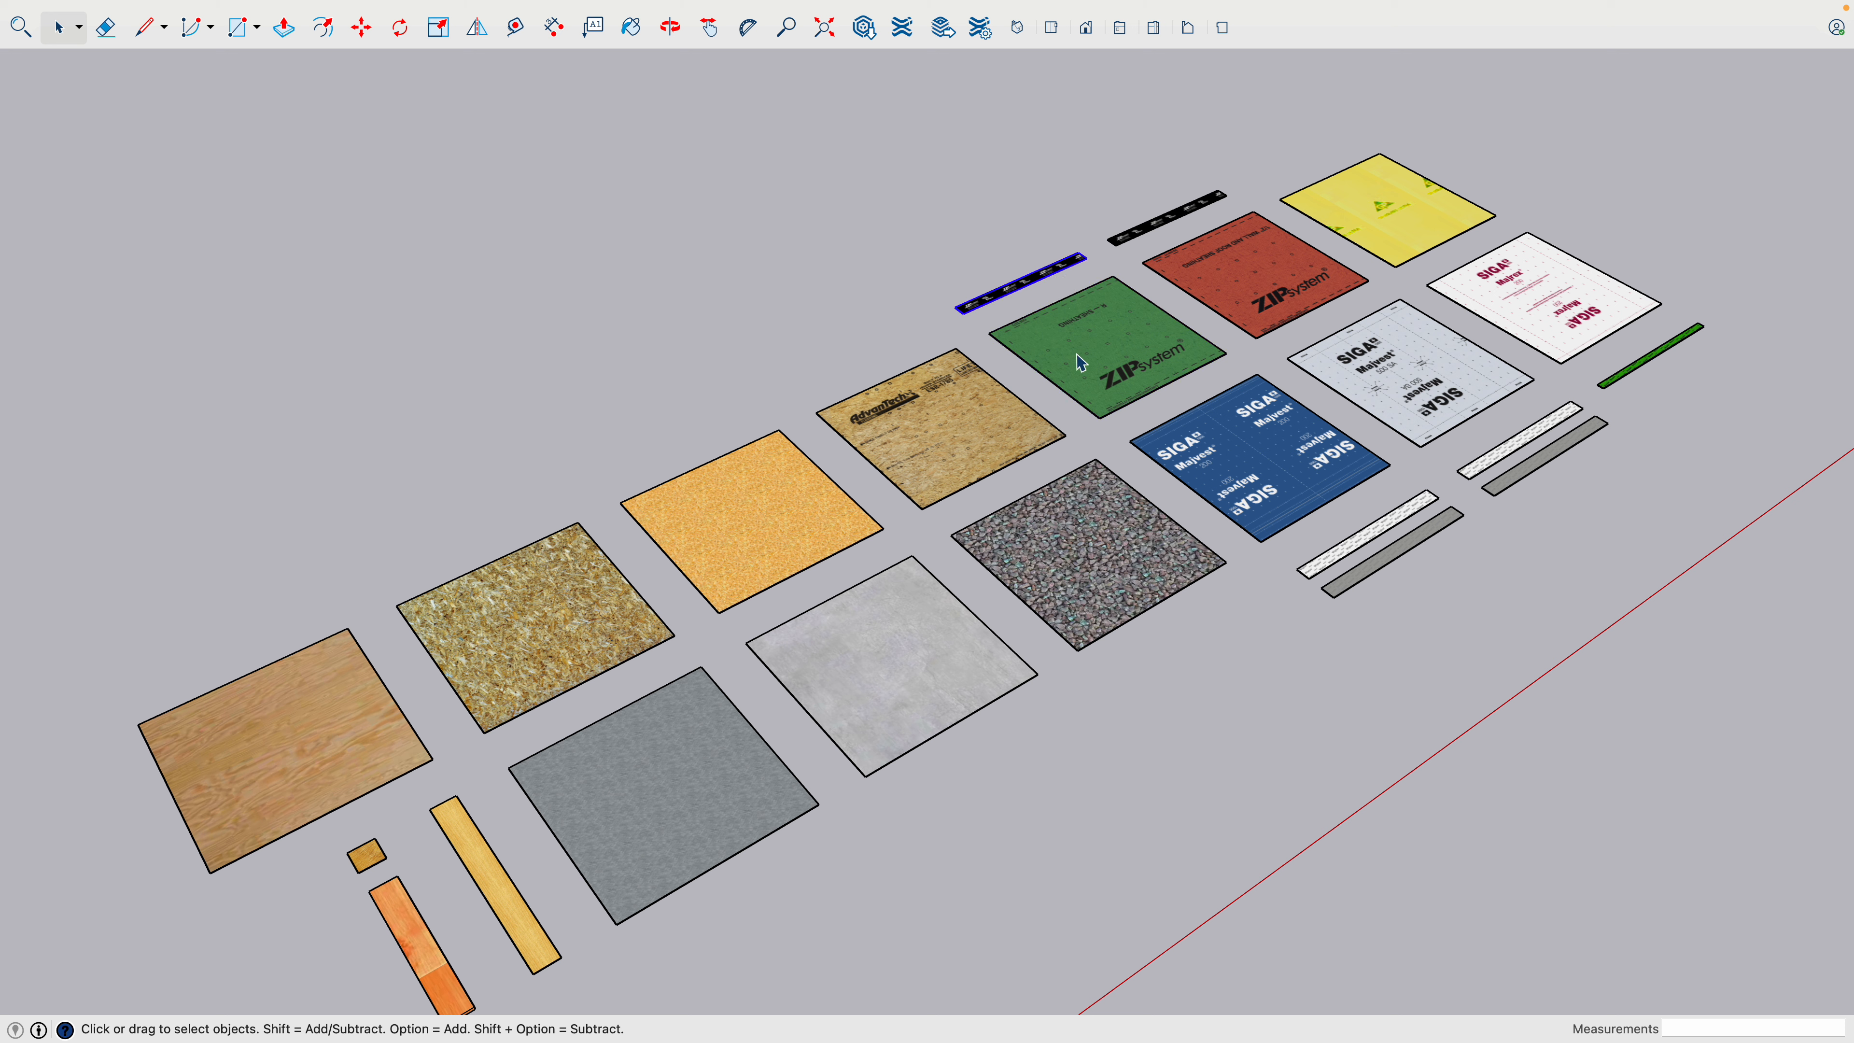
pyautogui.scroll(-2, 717, 597)
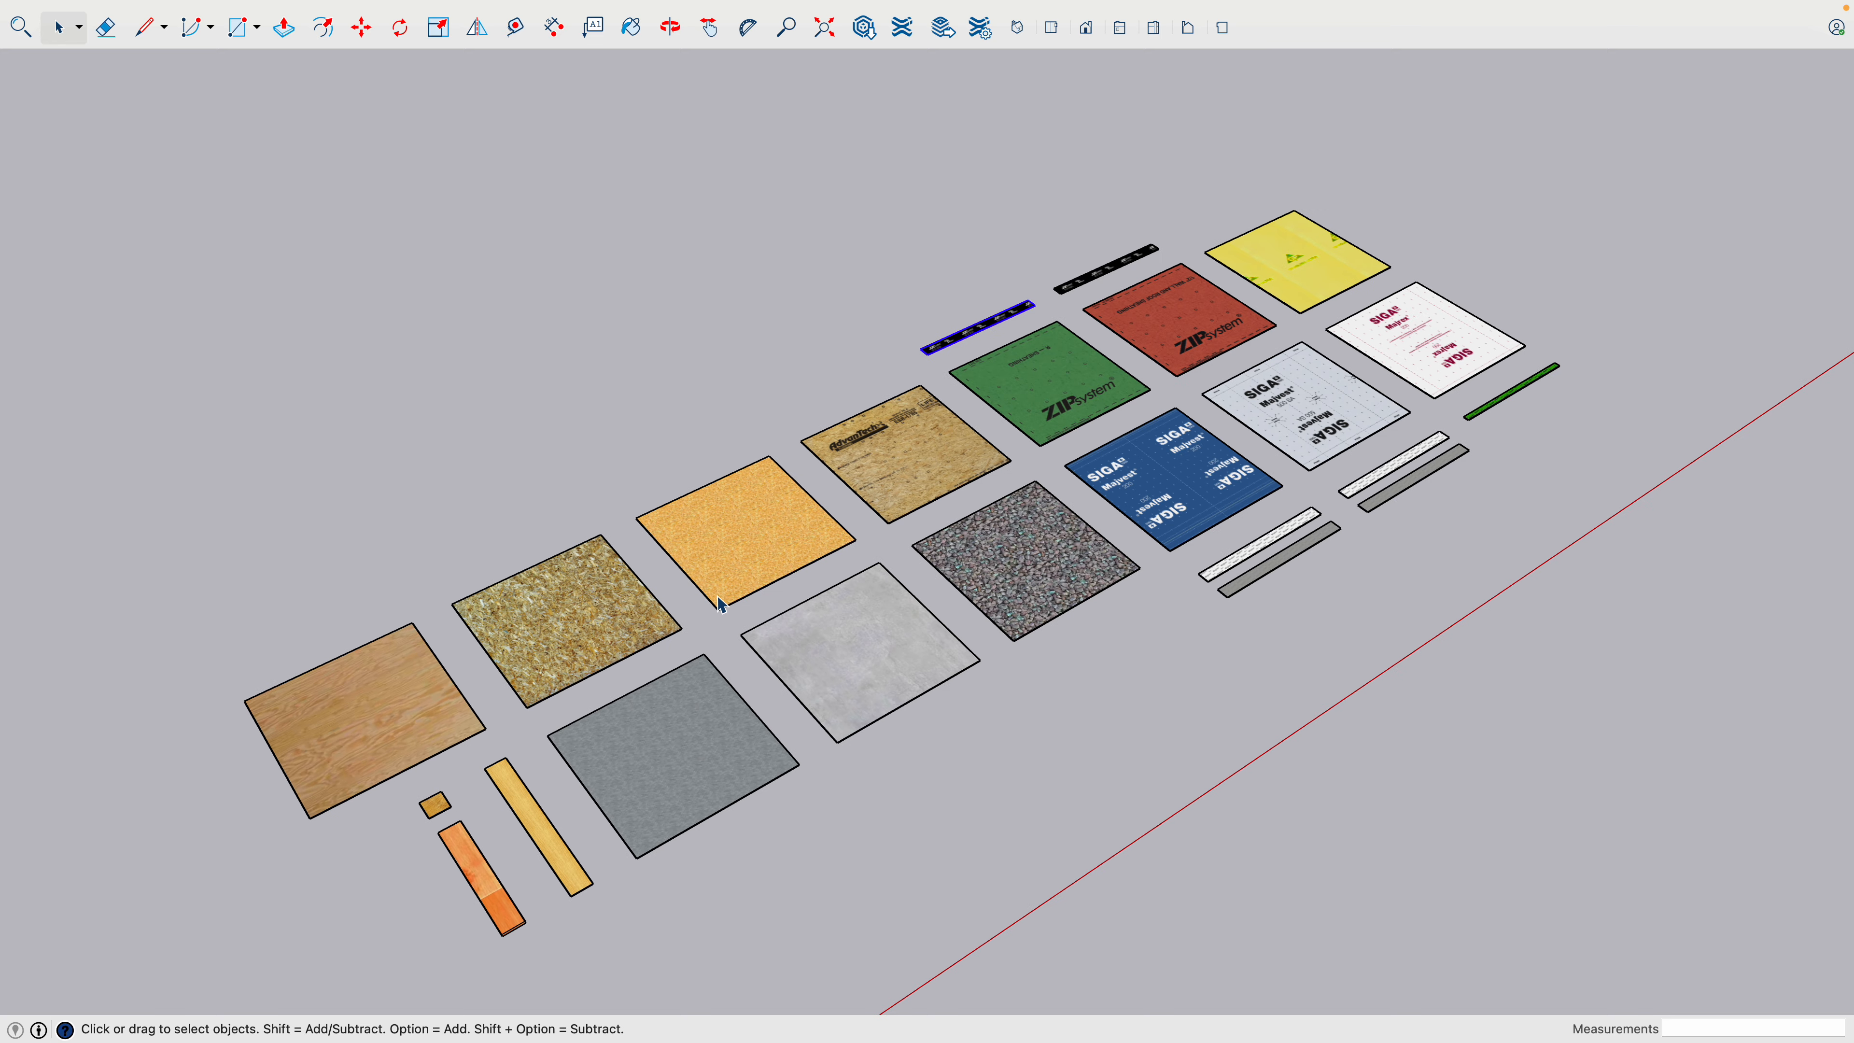
# - Select the complete set of material samples and try pasting a copy of them beside the blank model
pyautogui.press('h')
pyautogui.moveTo(646, 635); pyautogui.dragTo(1318, 392)
pyautogui.scroll(-3, 893, 556)
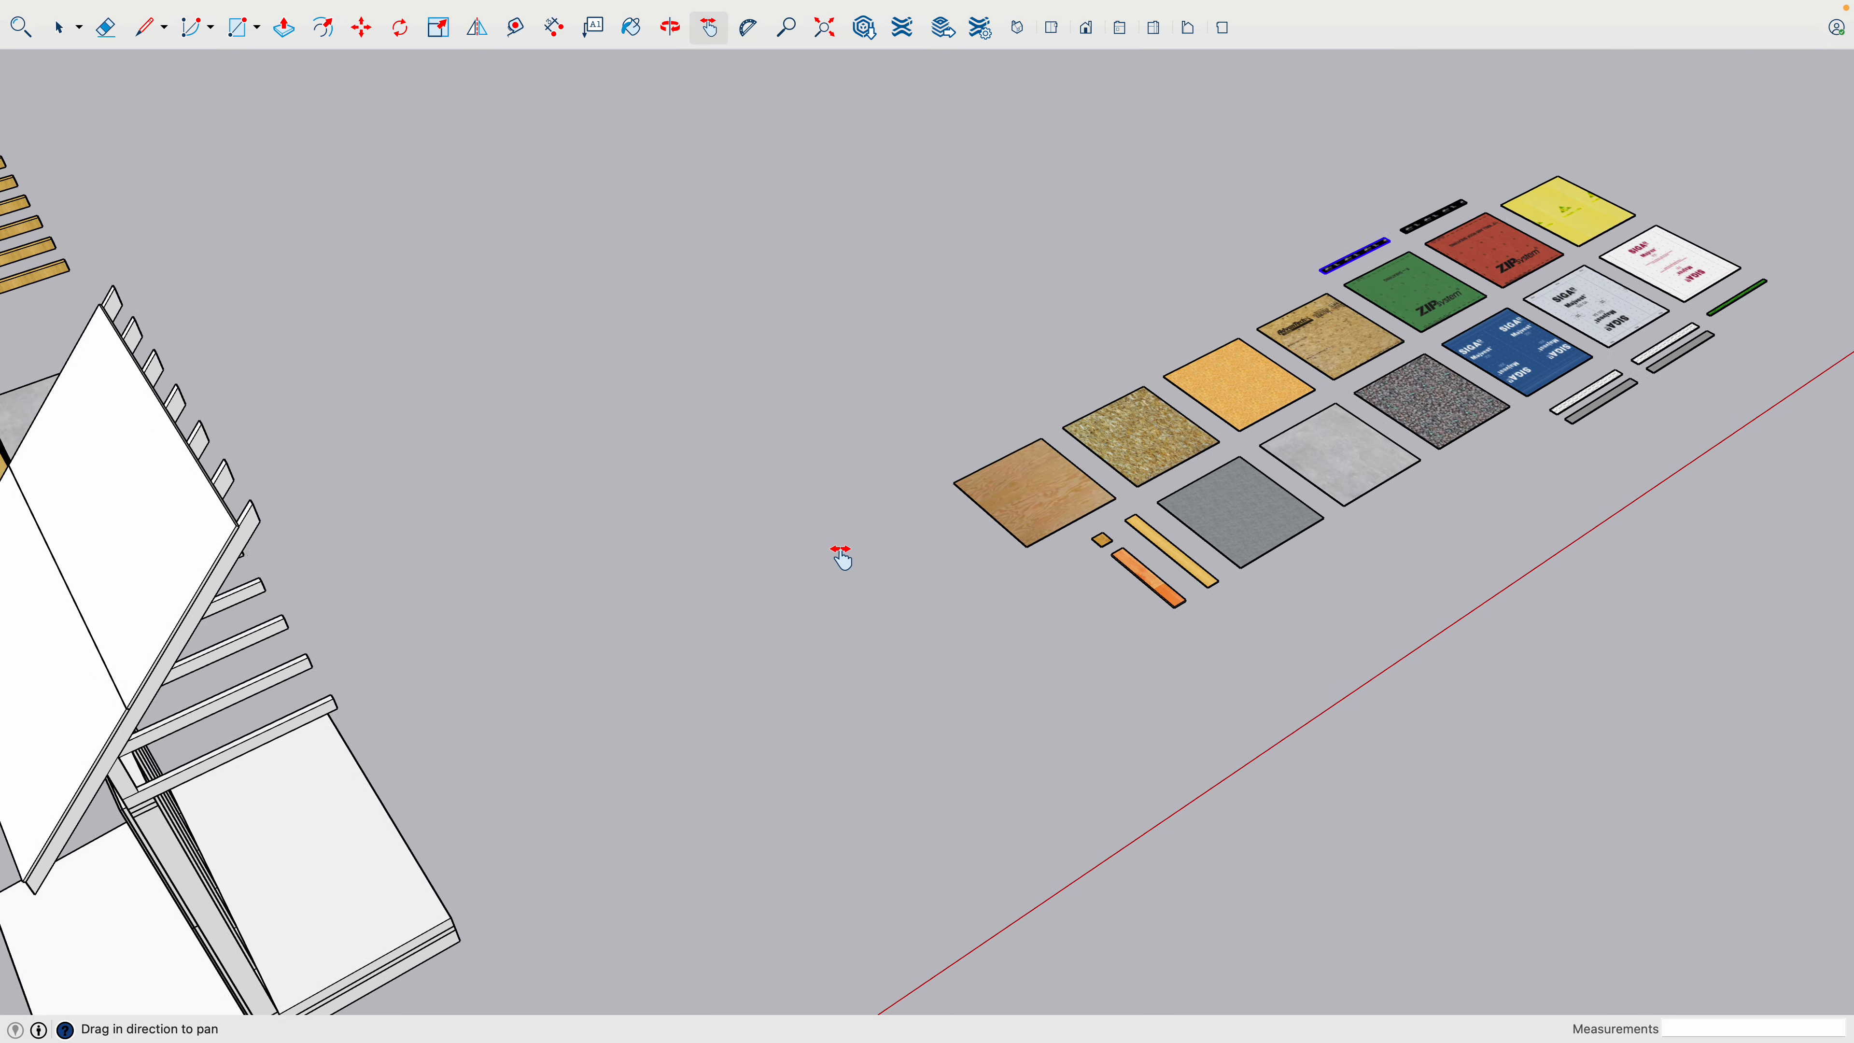
pyautogui.moveTo(840, 556); pyautogui.dragTo(1099, 447)
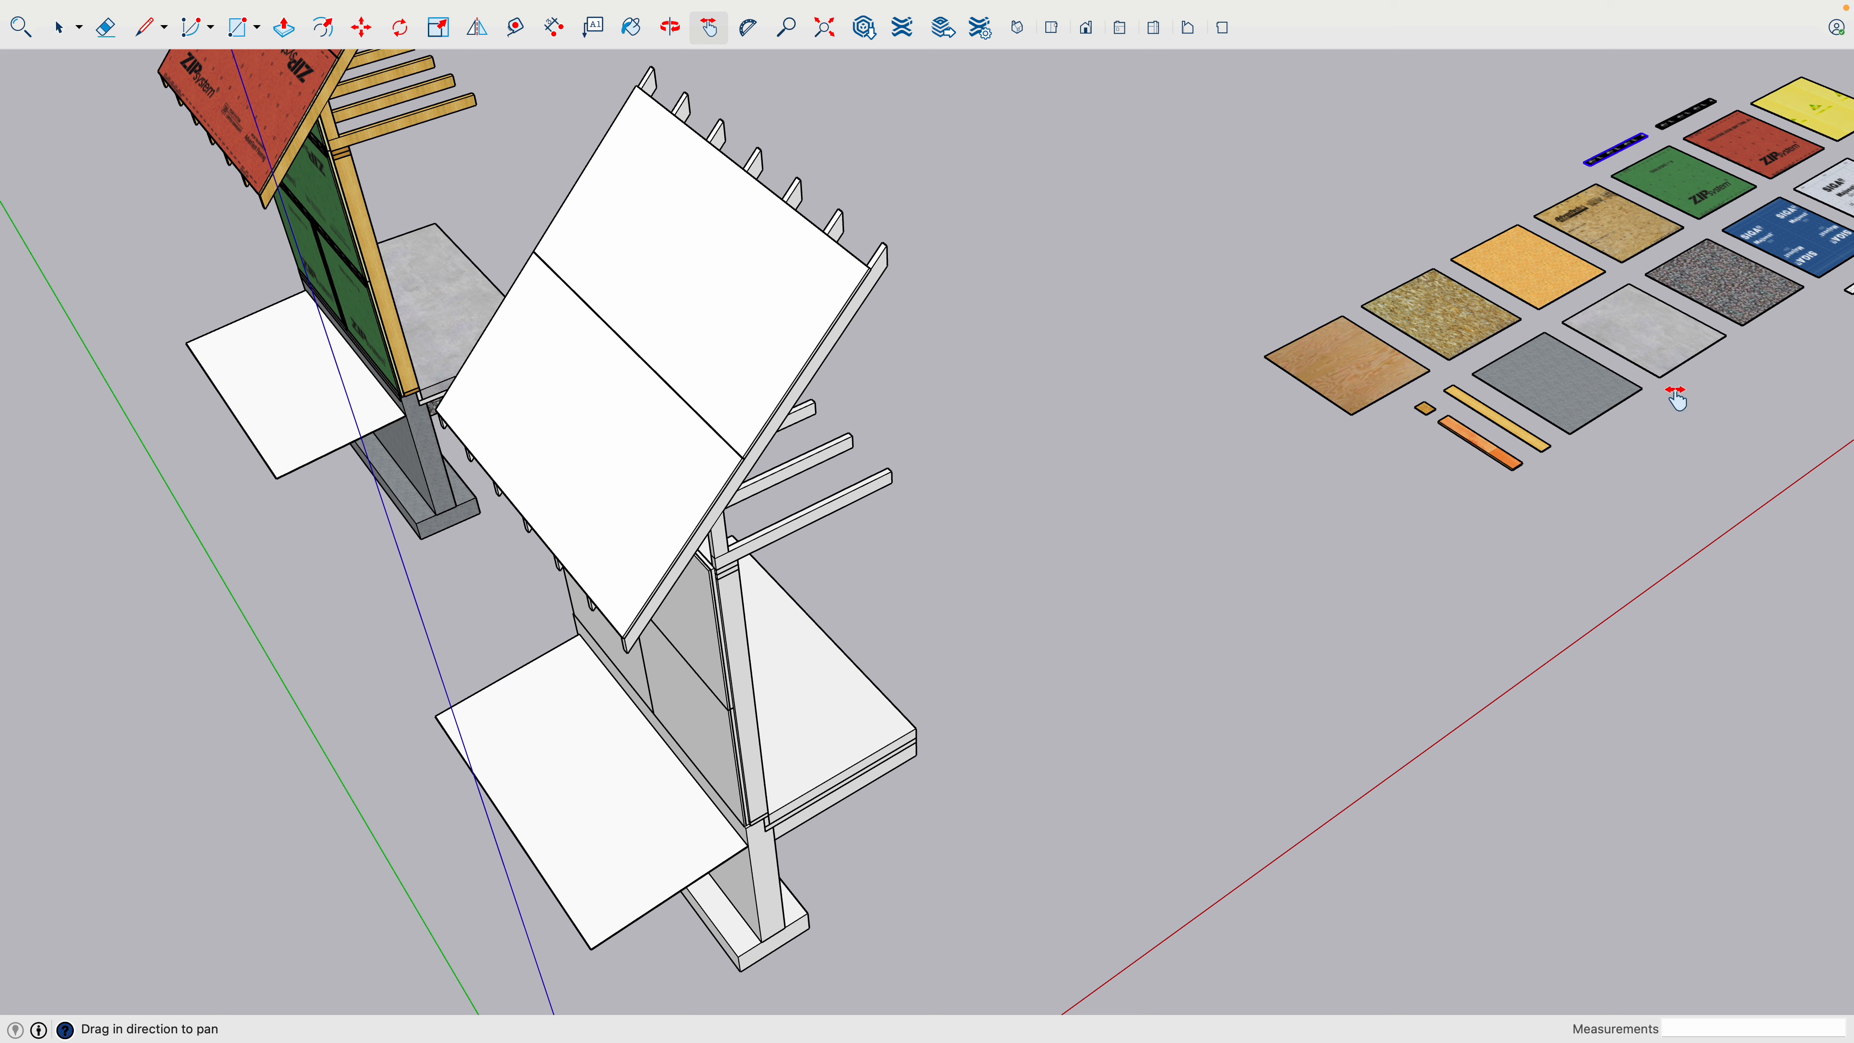
pyautogui.scroll(-10, 1420, 424)
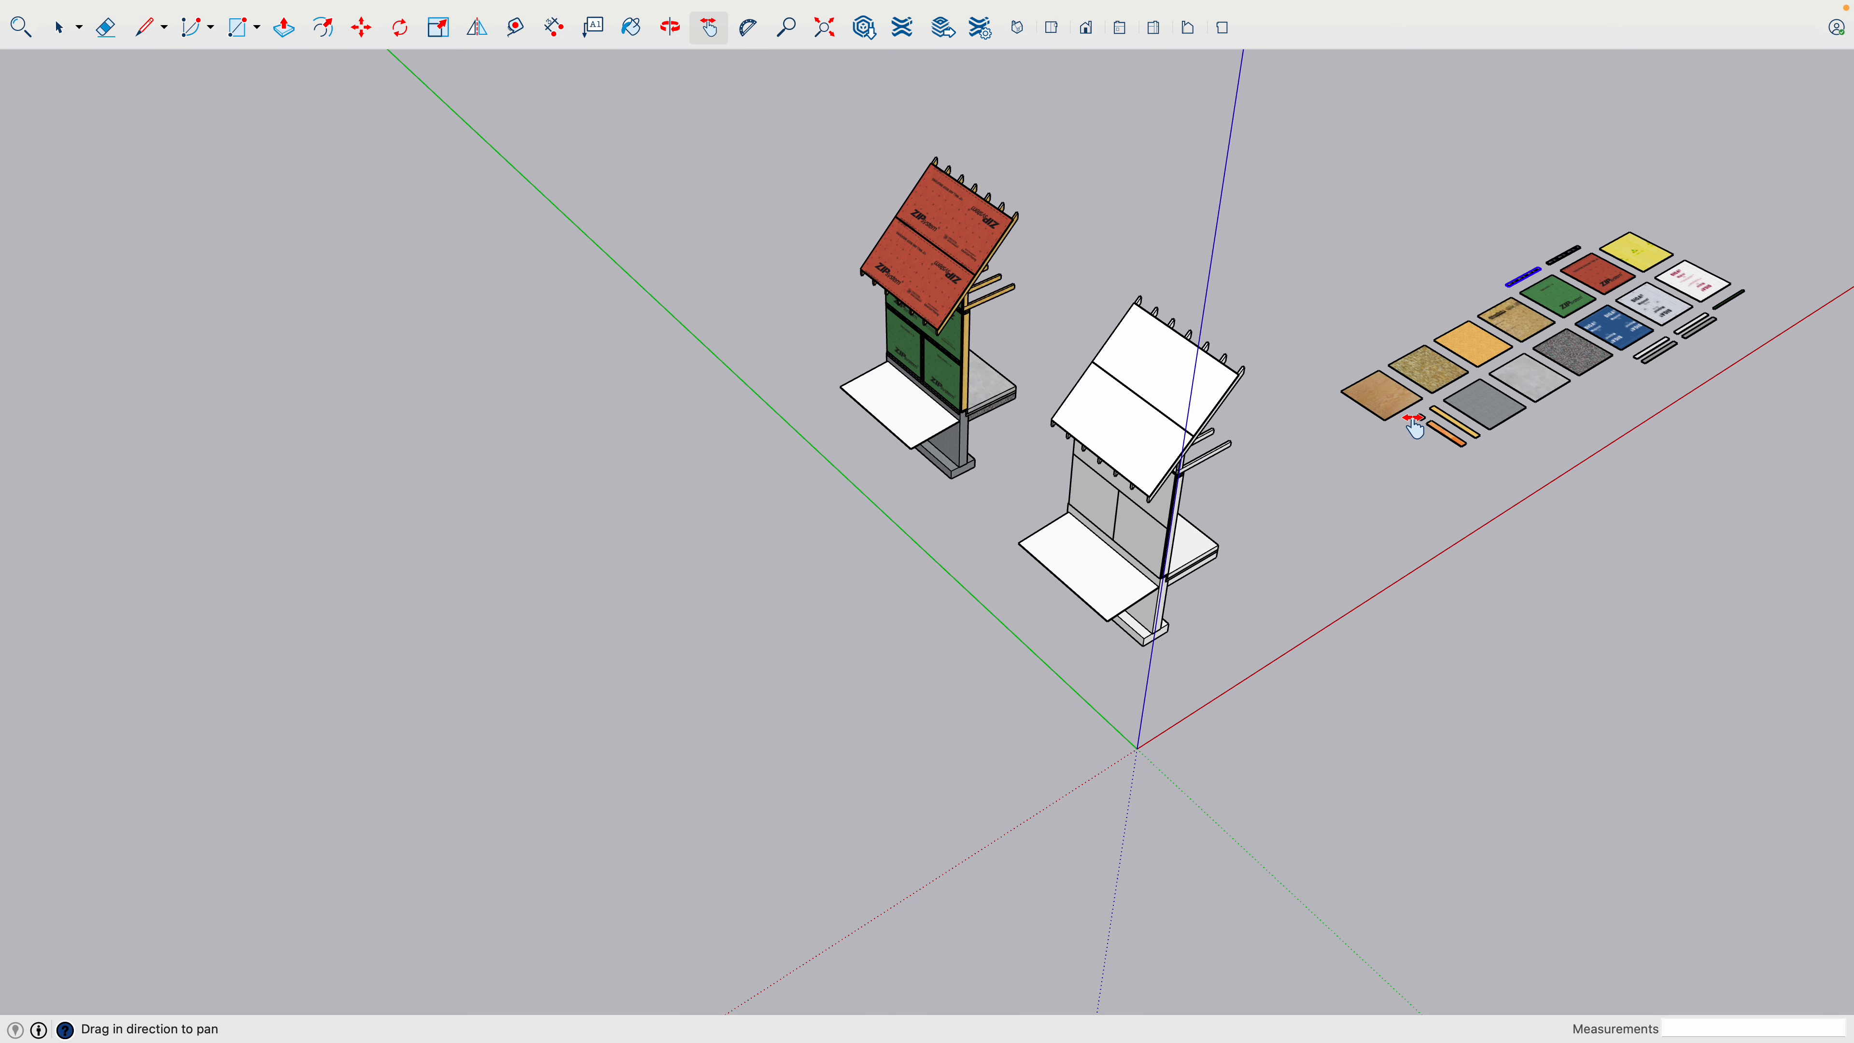
pyautogui.press('space')
pyautogui.moveTo(1727, 515); pyautogui.dragTo(1713, 399)
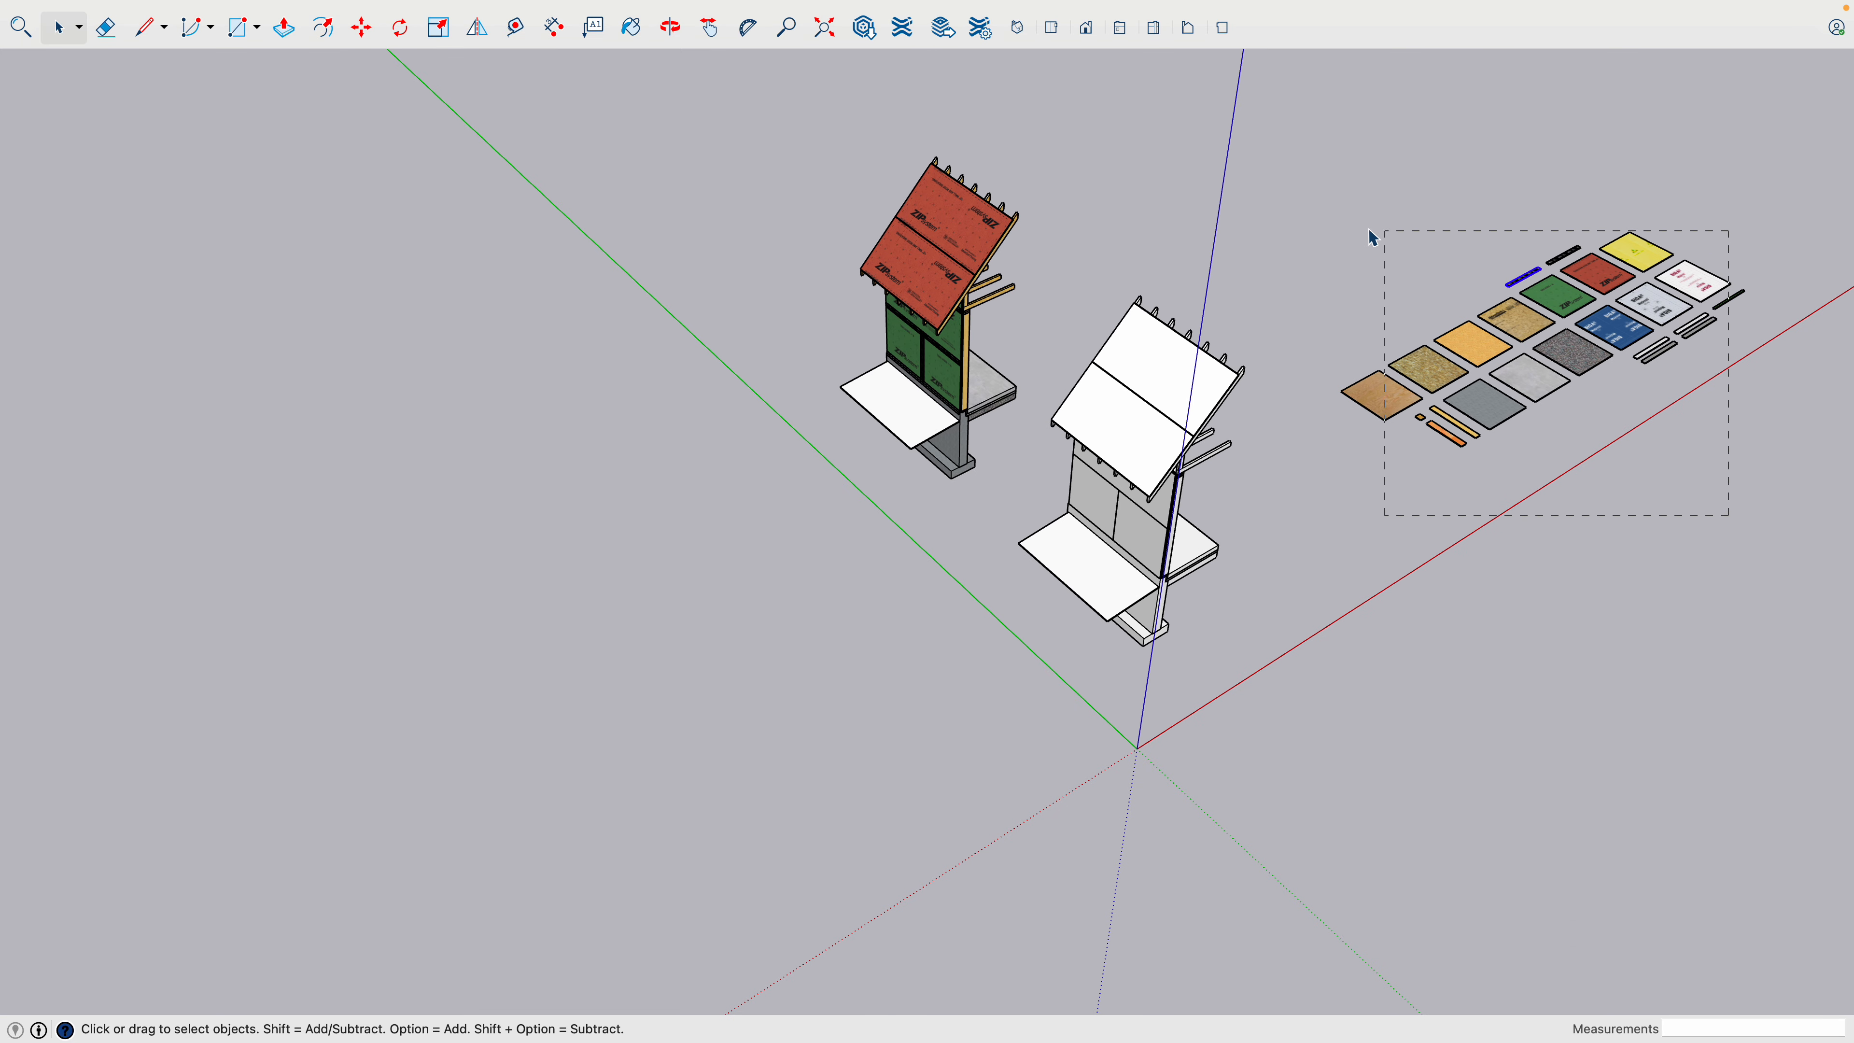
pyautogui.moveTo(1369, 229); pyautogui.dragTo(1339, 223)
pyautogui.press('super+v')
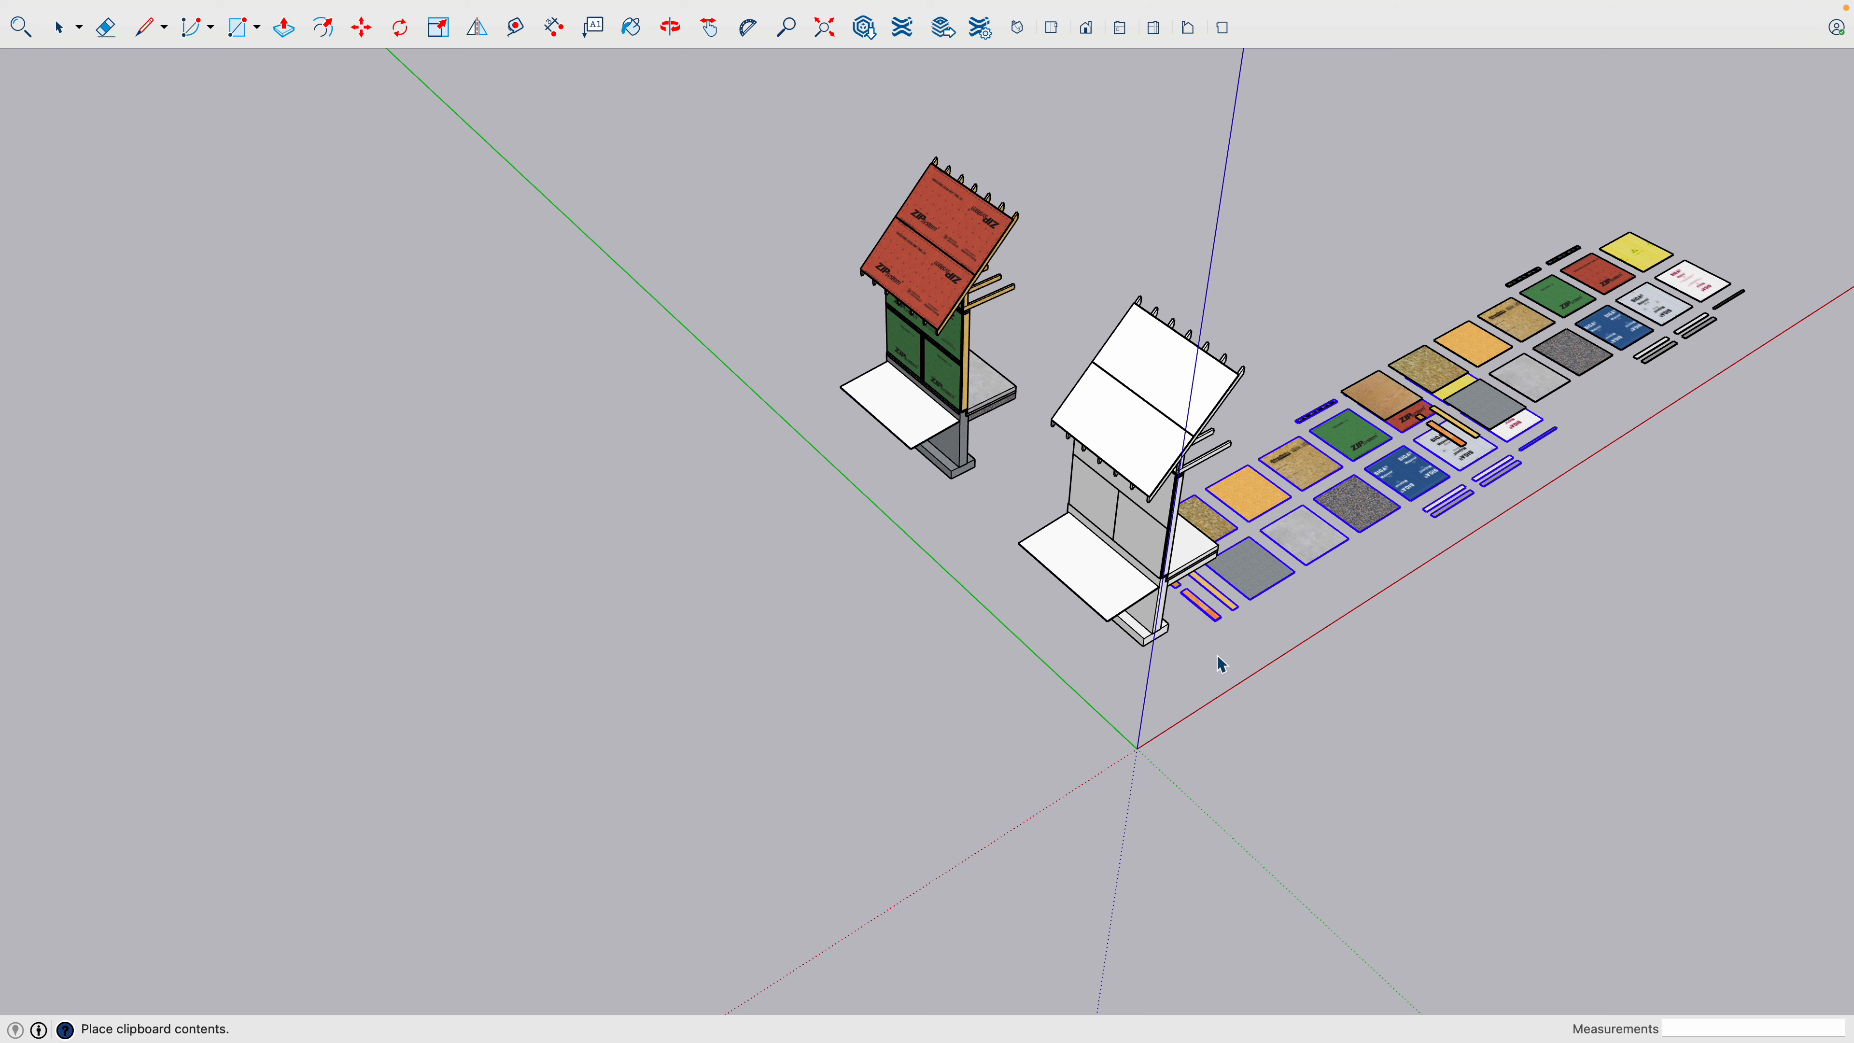
pyautogui.press('Escape')
# - Open the materials browser to the SketchUp texture palettes and display the Wood collection
pyautogui.moveTo(657, 7)
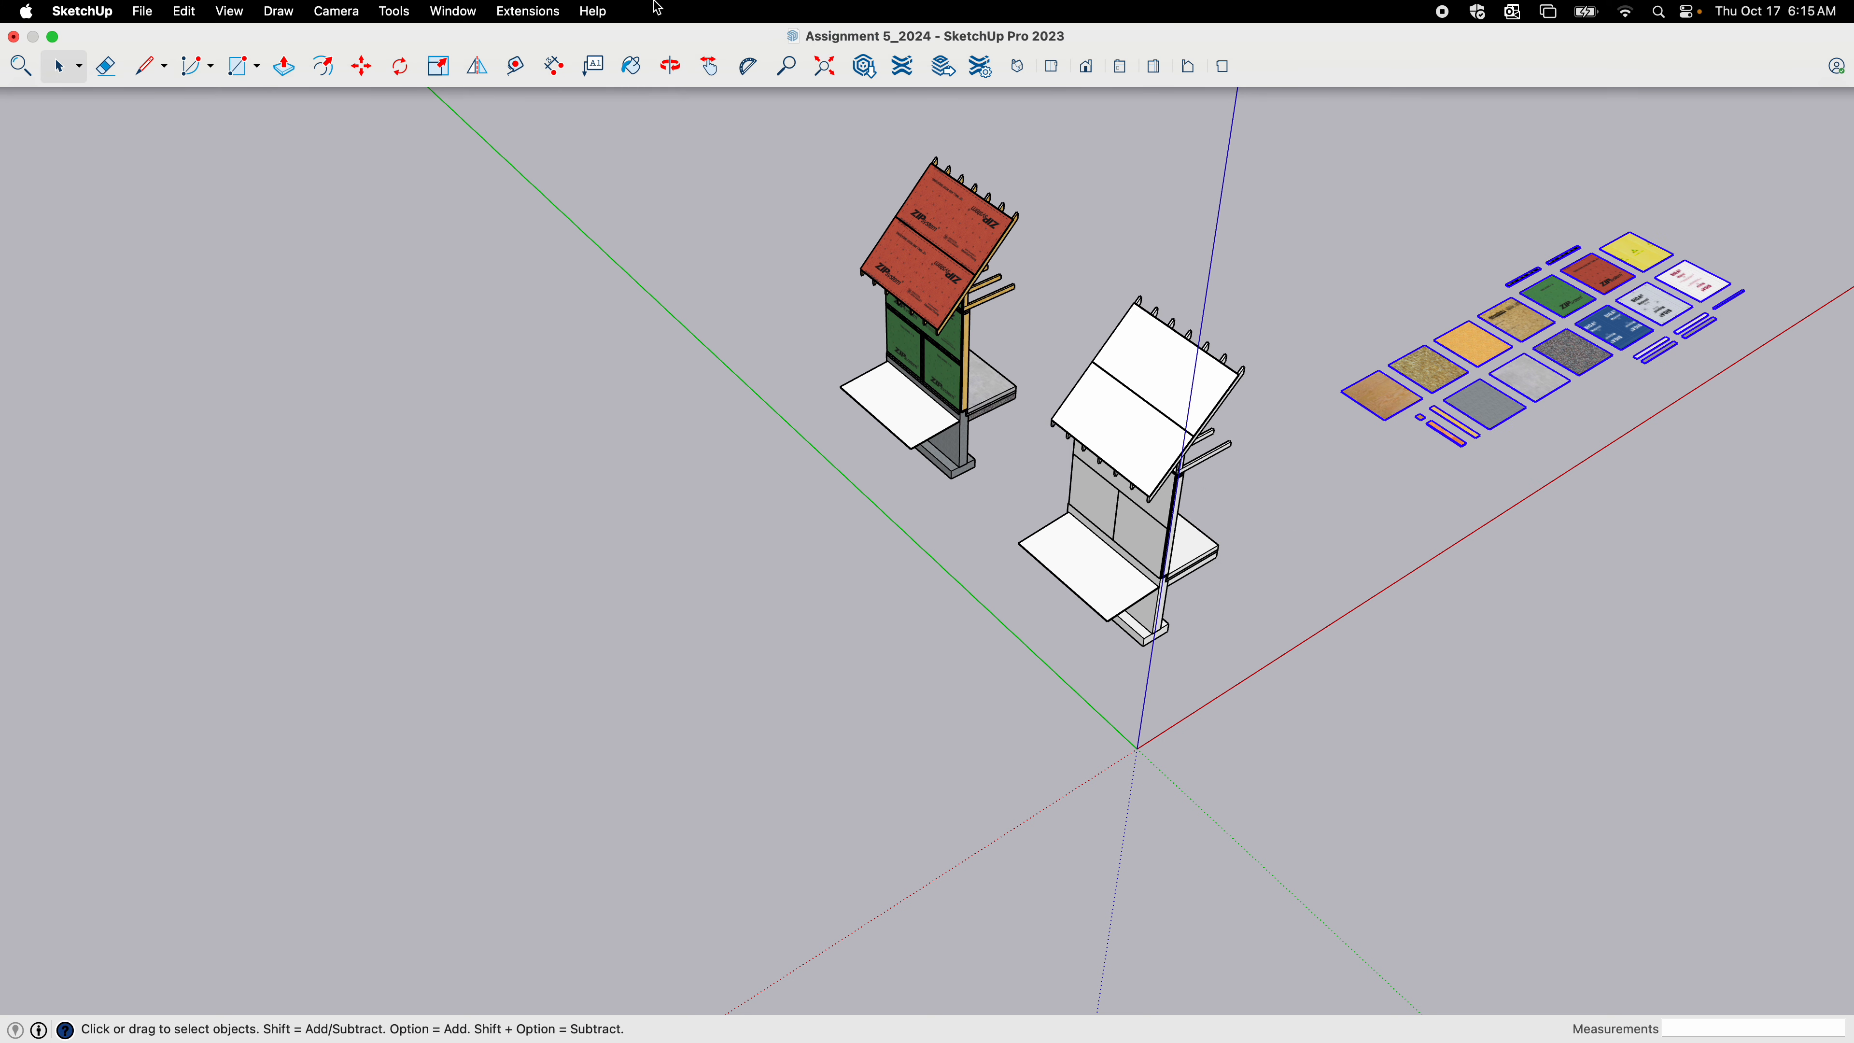
pyautogui.click(454, 11)
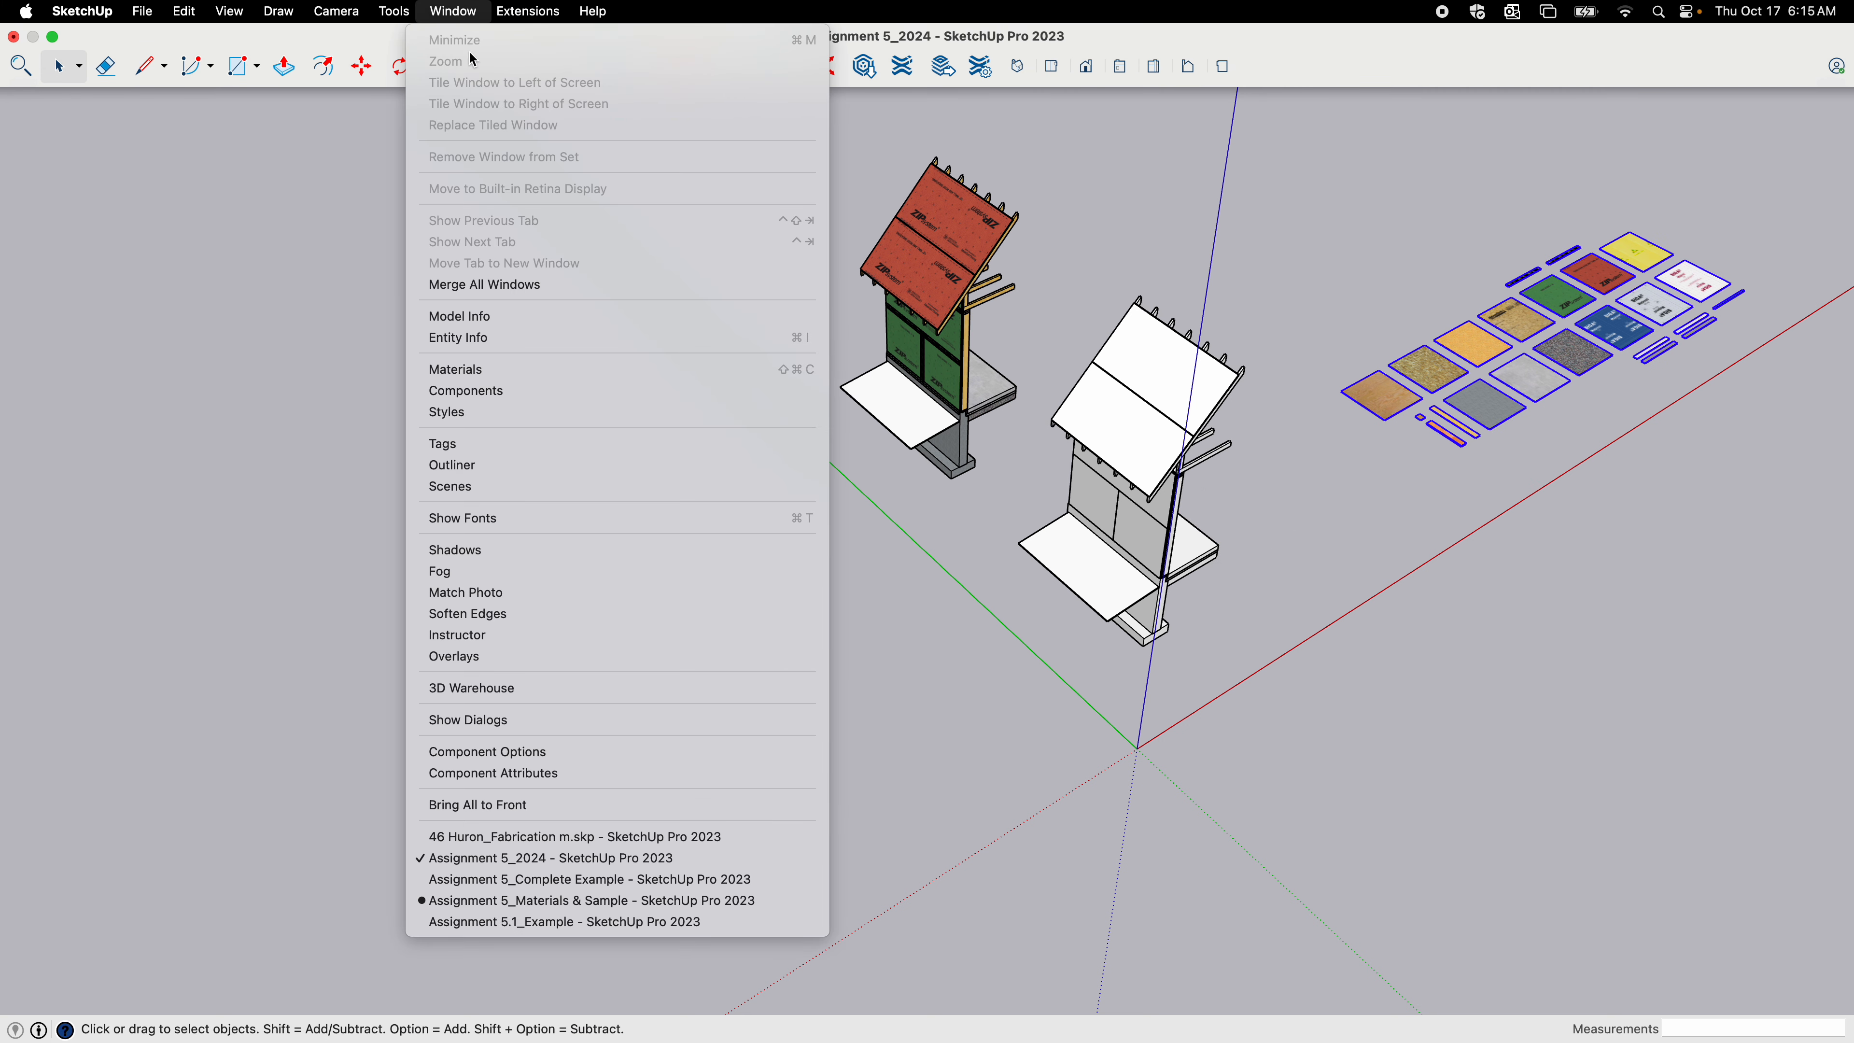
pyautogui.click(505, 369)
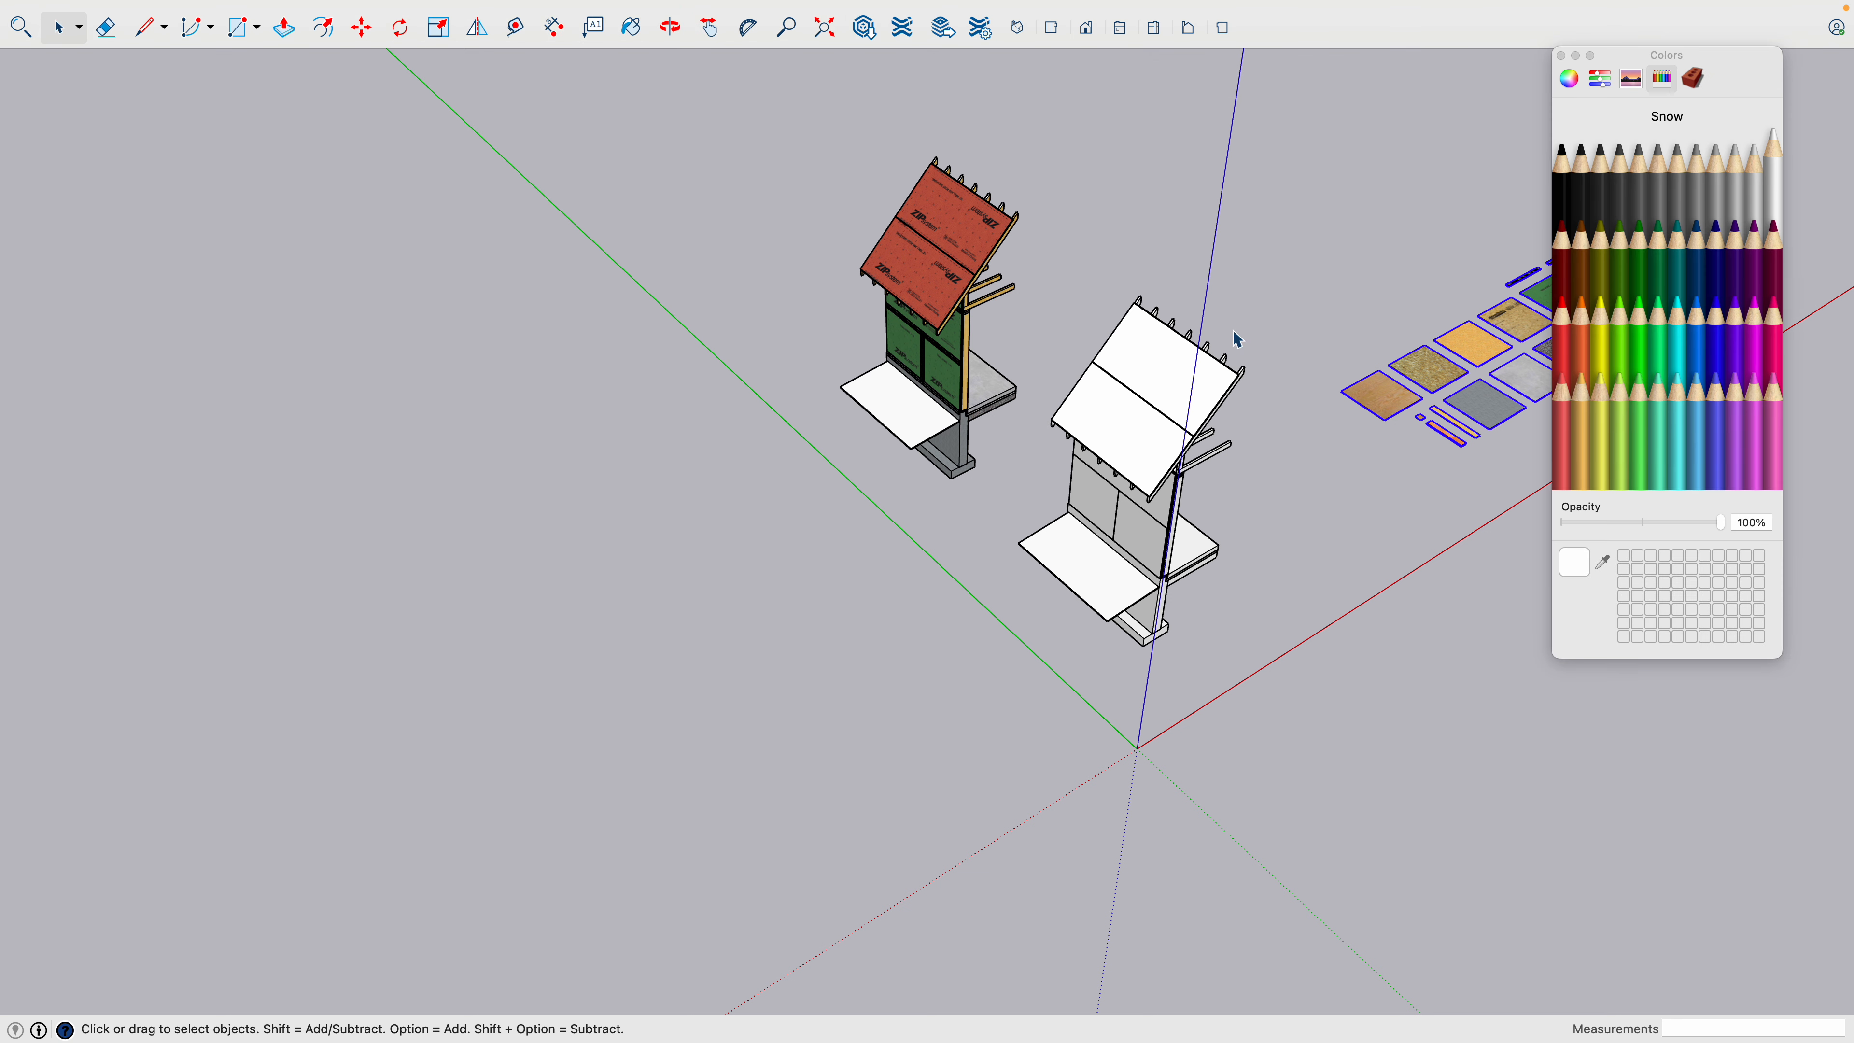
pyautogui.click(1692, 79)
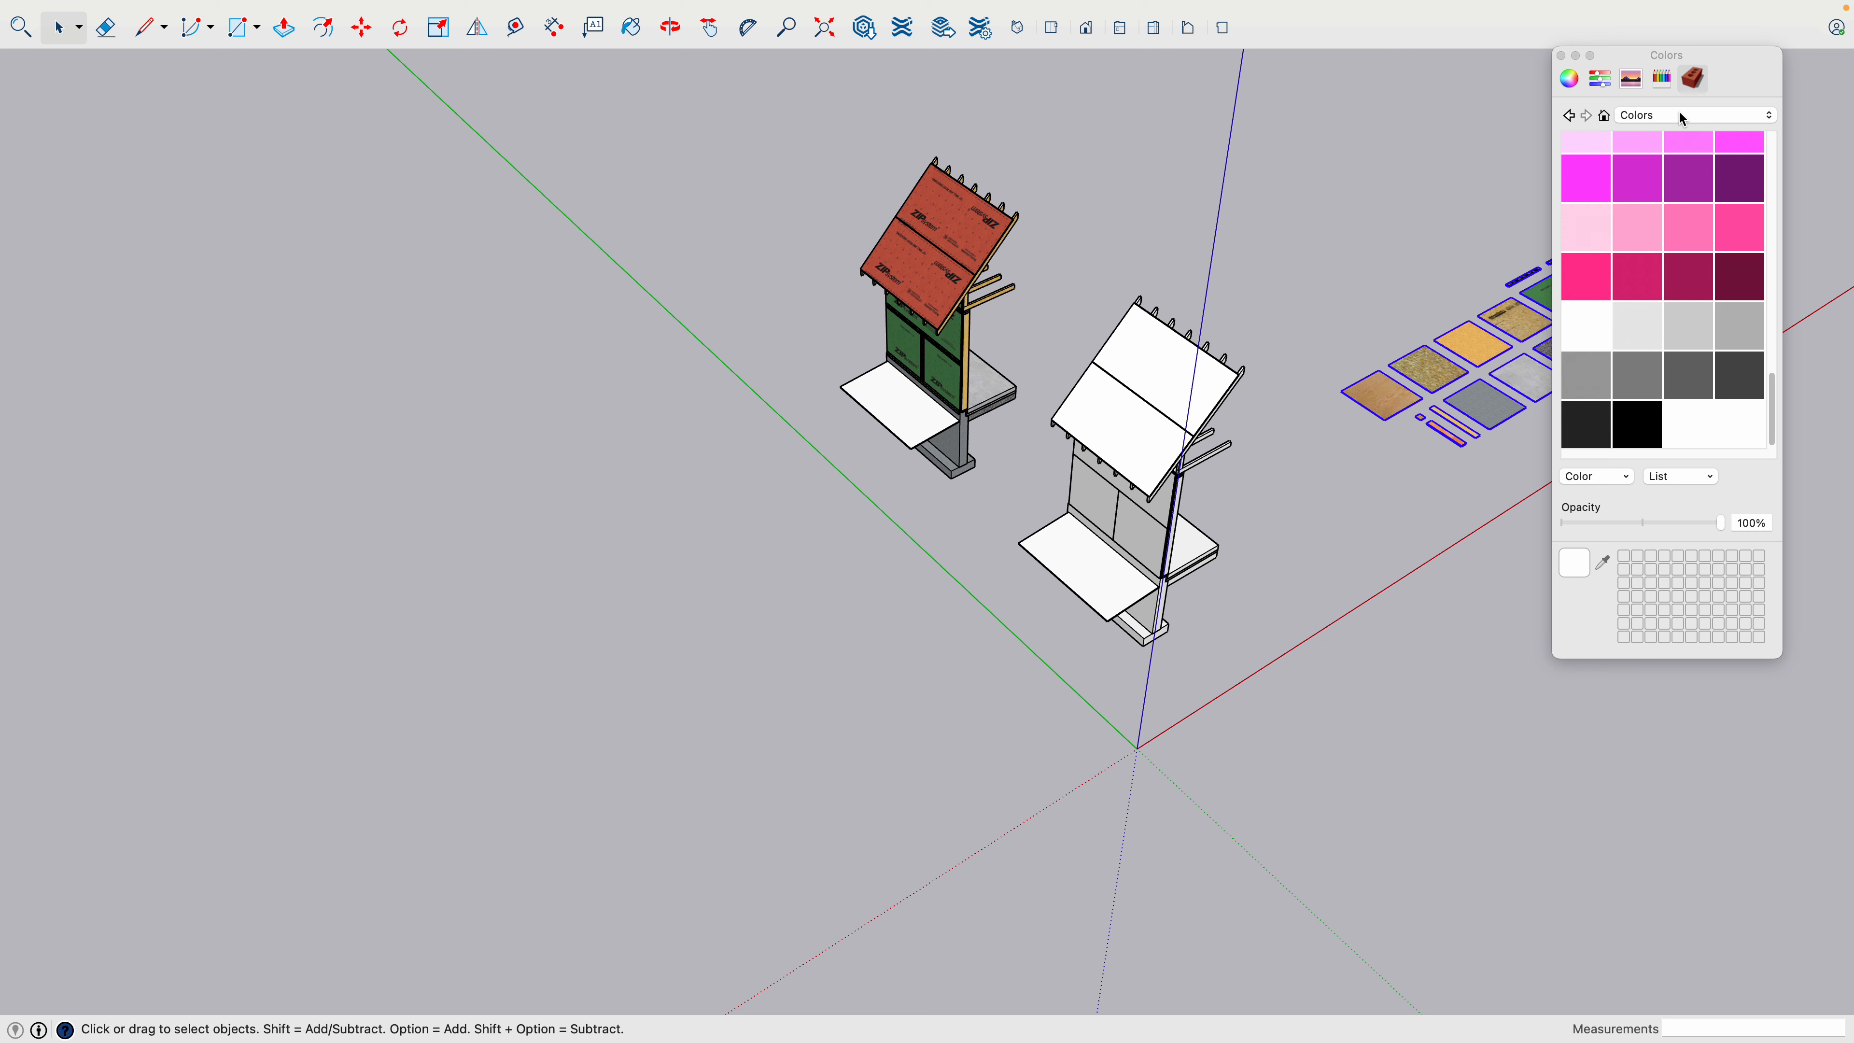
pyautogui.click(1680, 113)
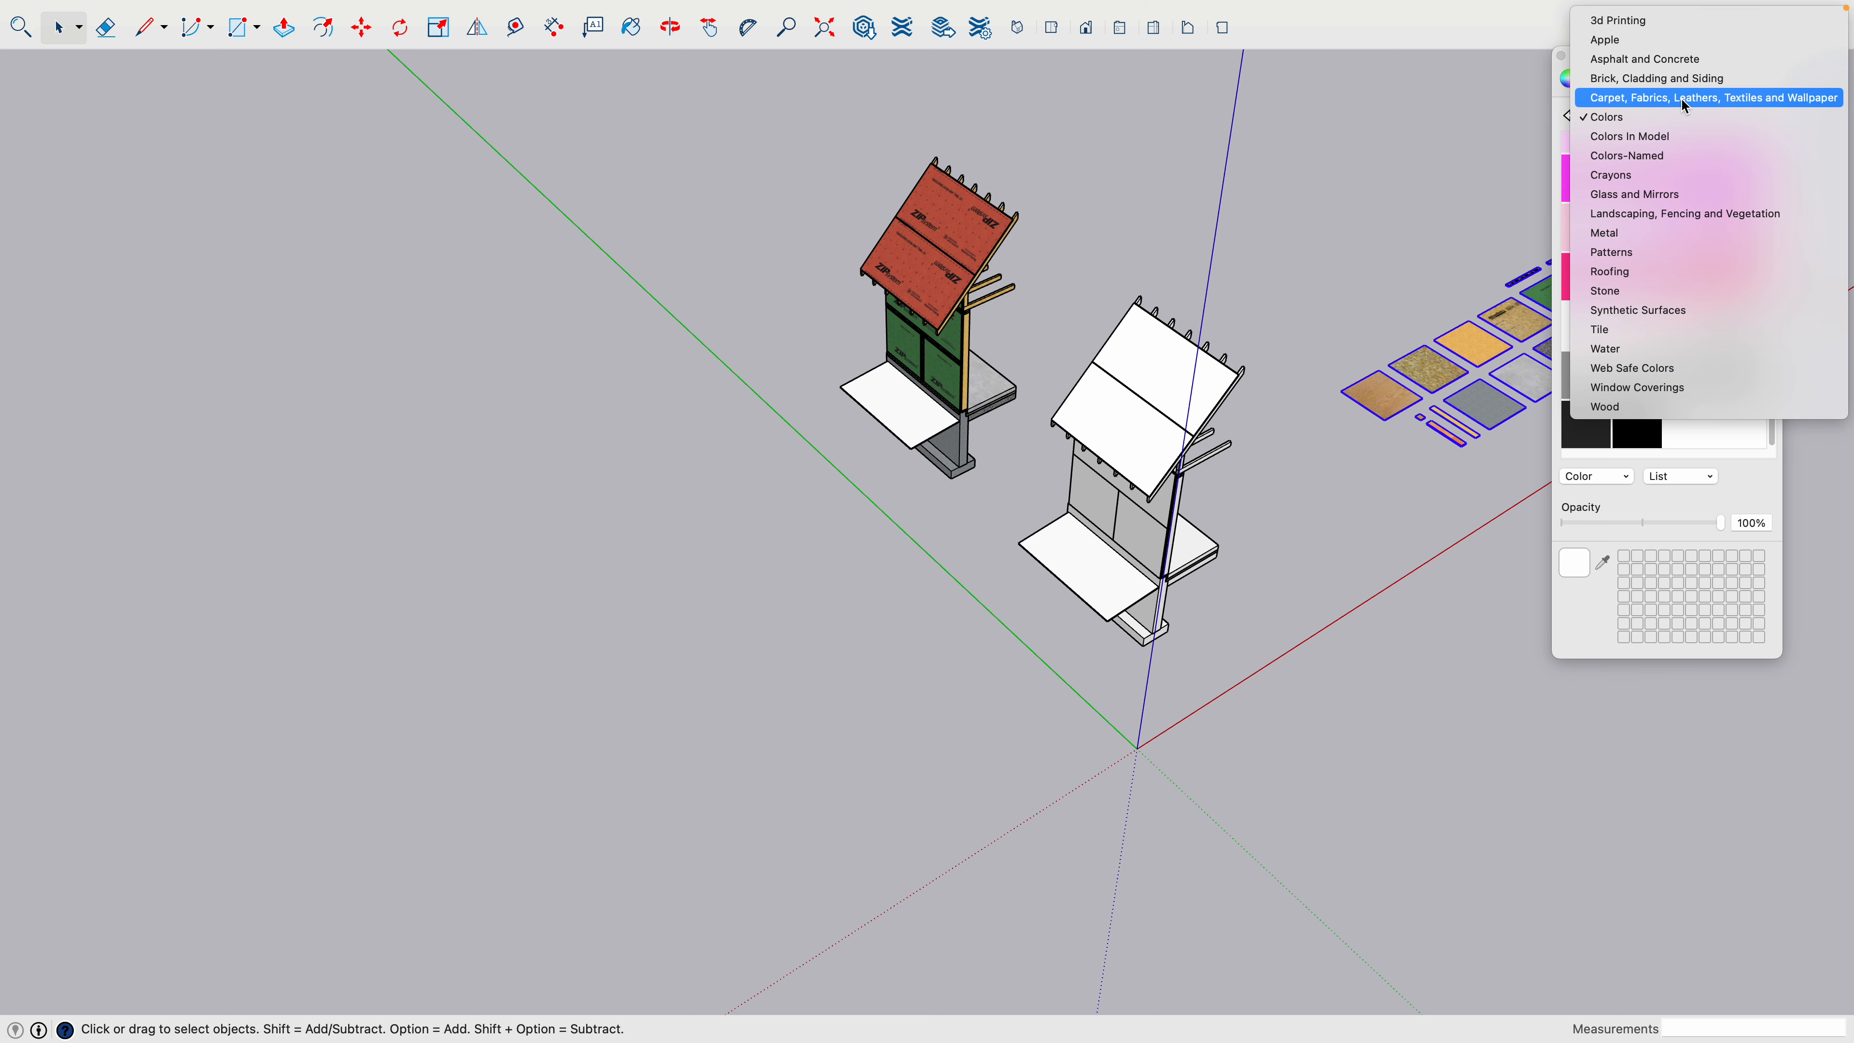
pyautogui.click(1619, 408)
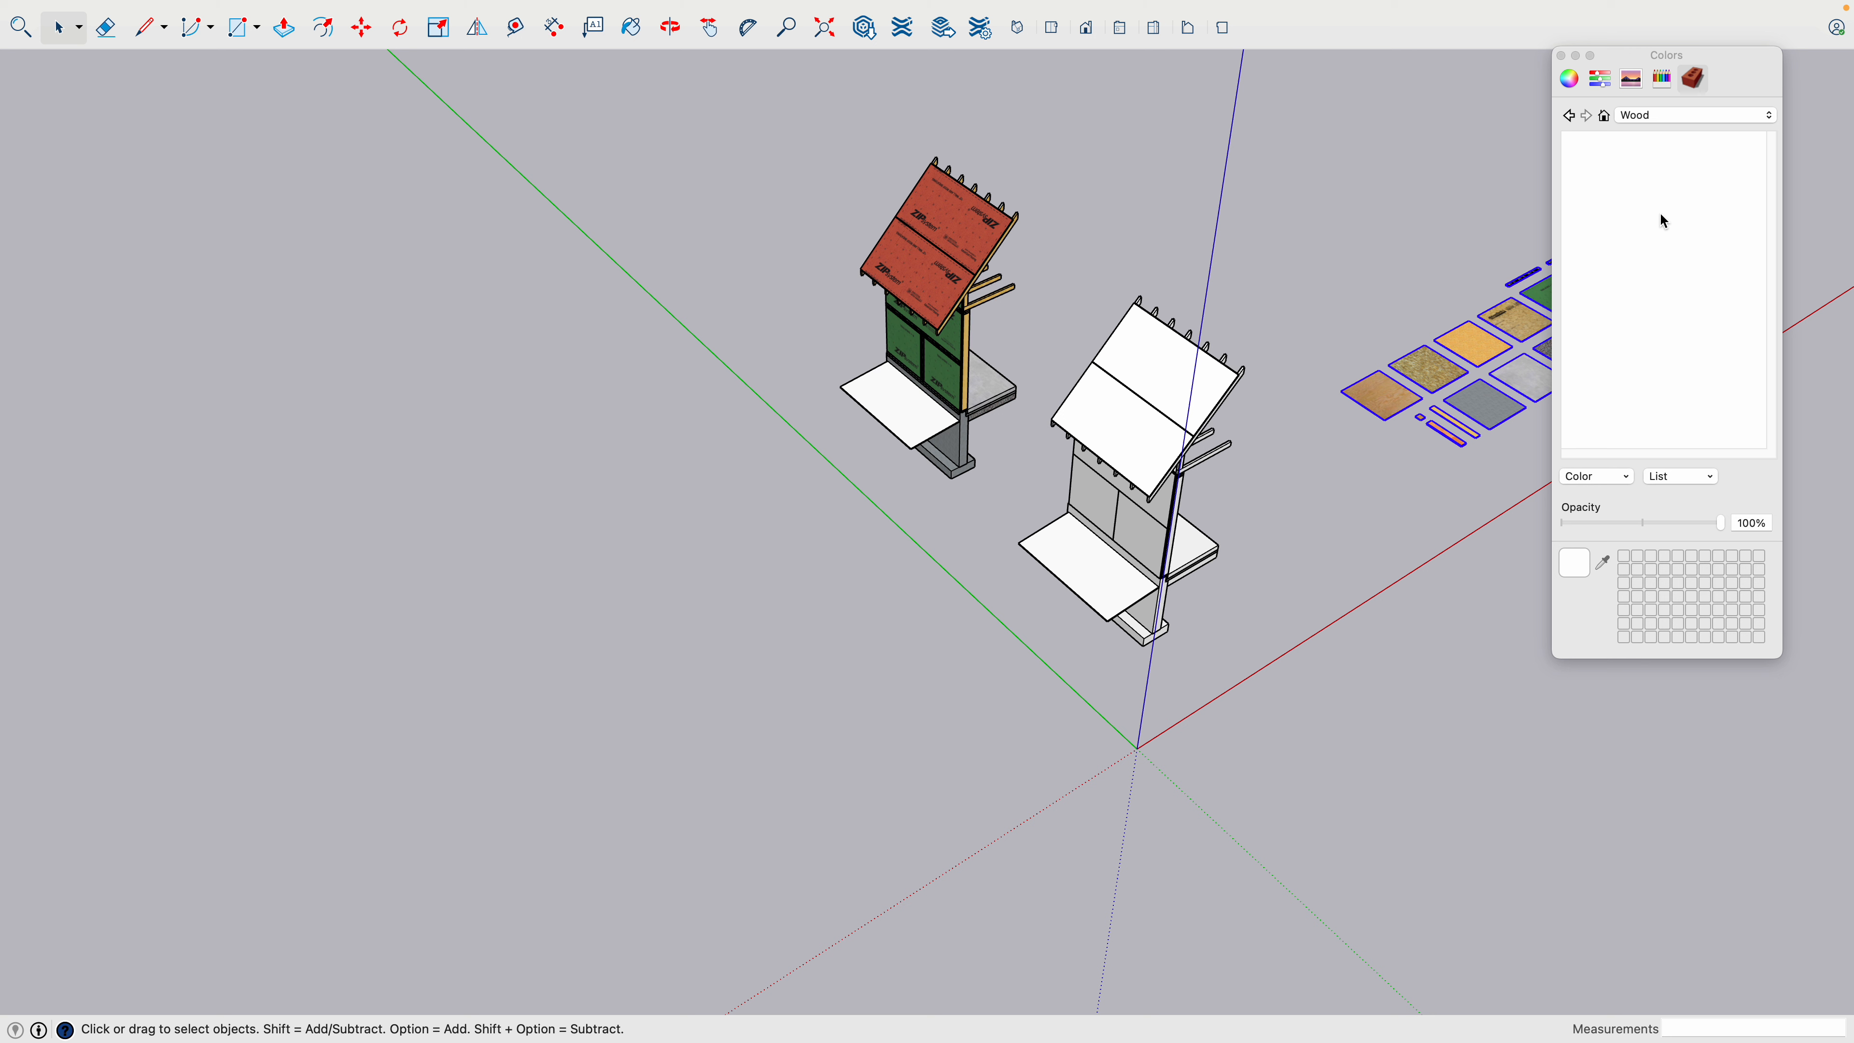
# - Switch the displayed material collection to Landscaping, Fencing and Vegetation
pyautogui.click(1699, 121)
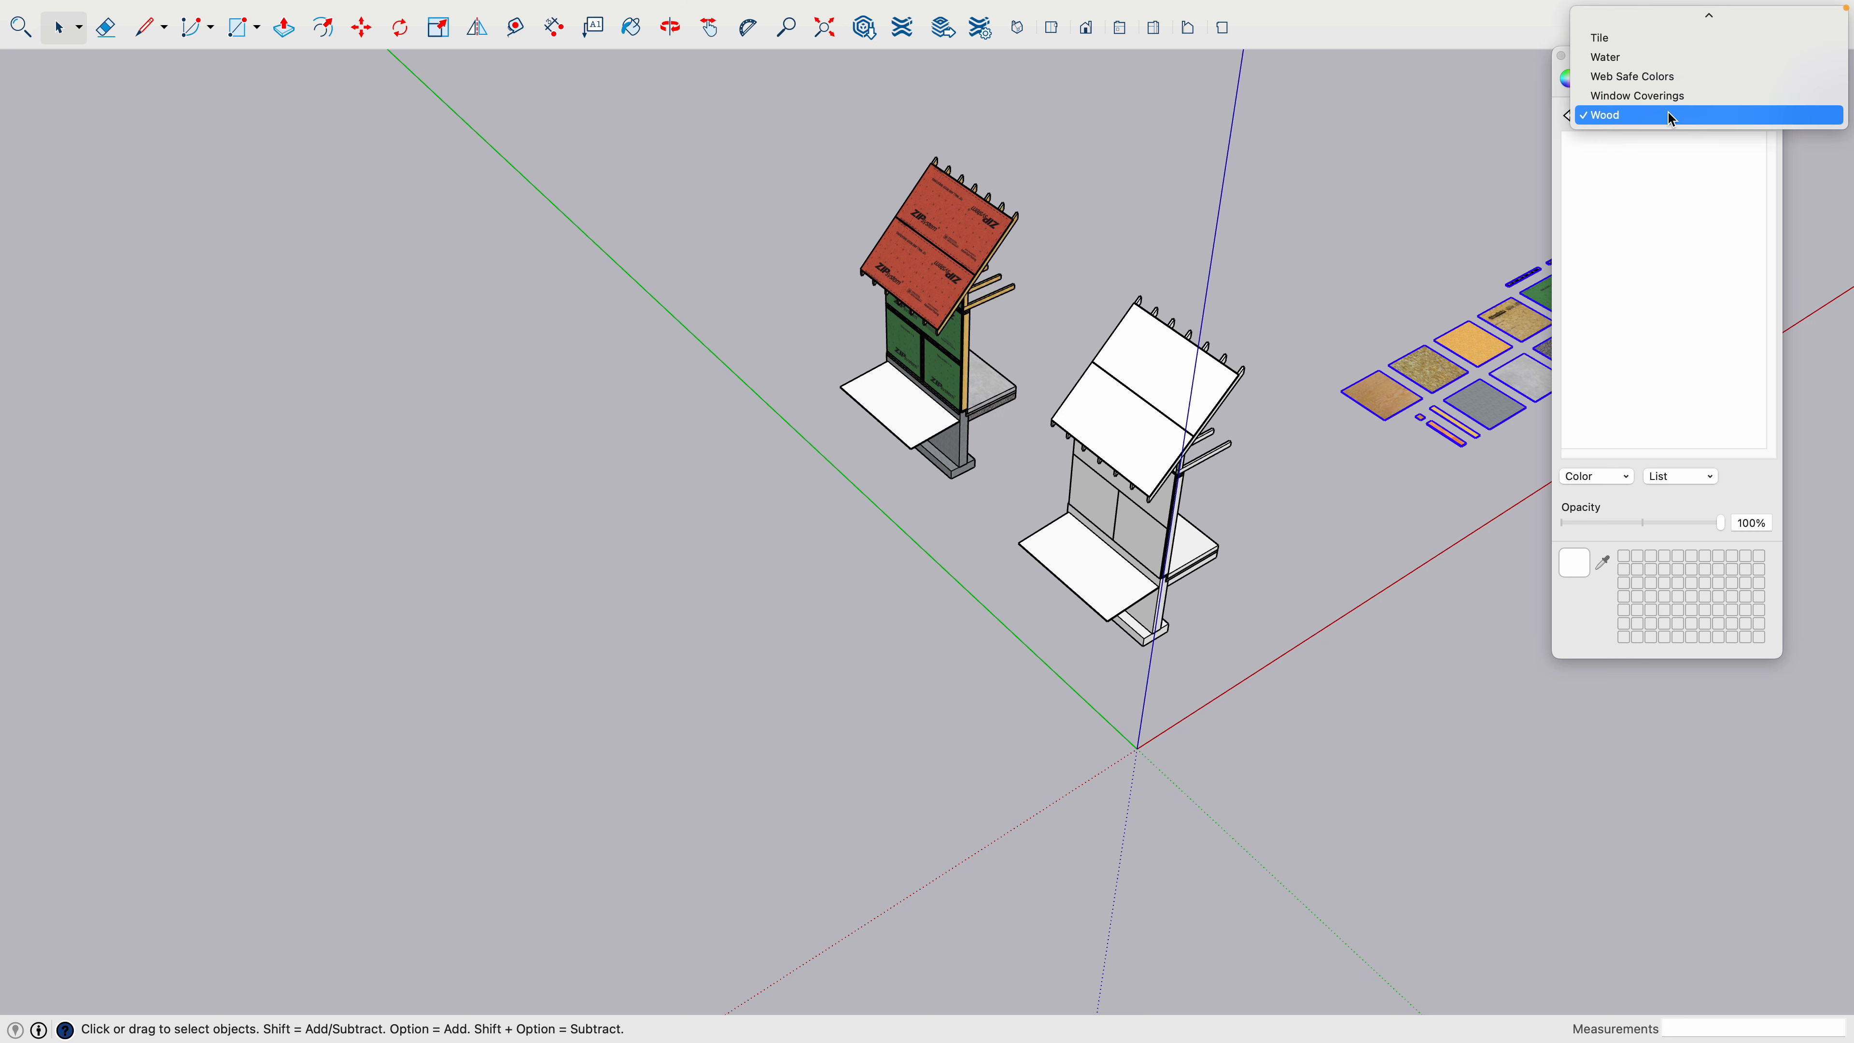
pyautogui.scroll(5, 1670, 111)
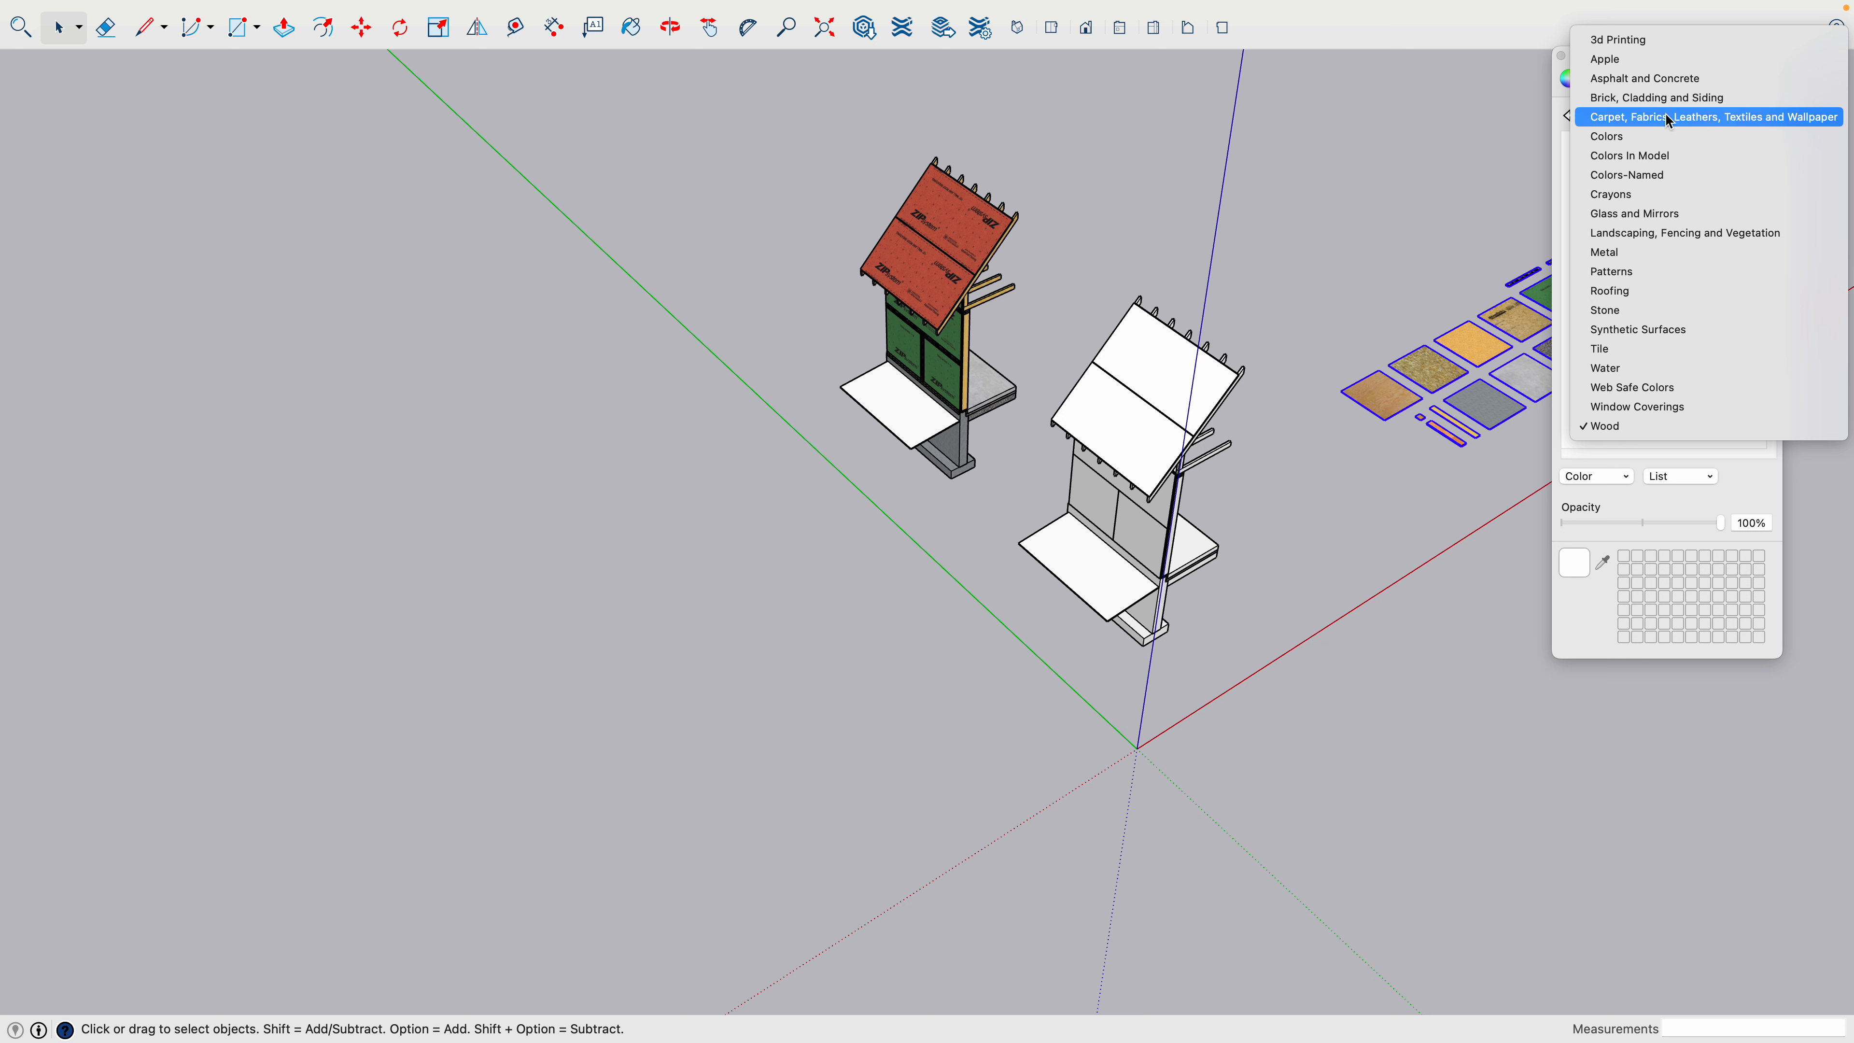
pyautogui.click(1668, 231)
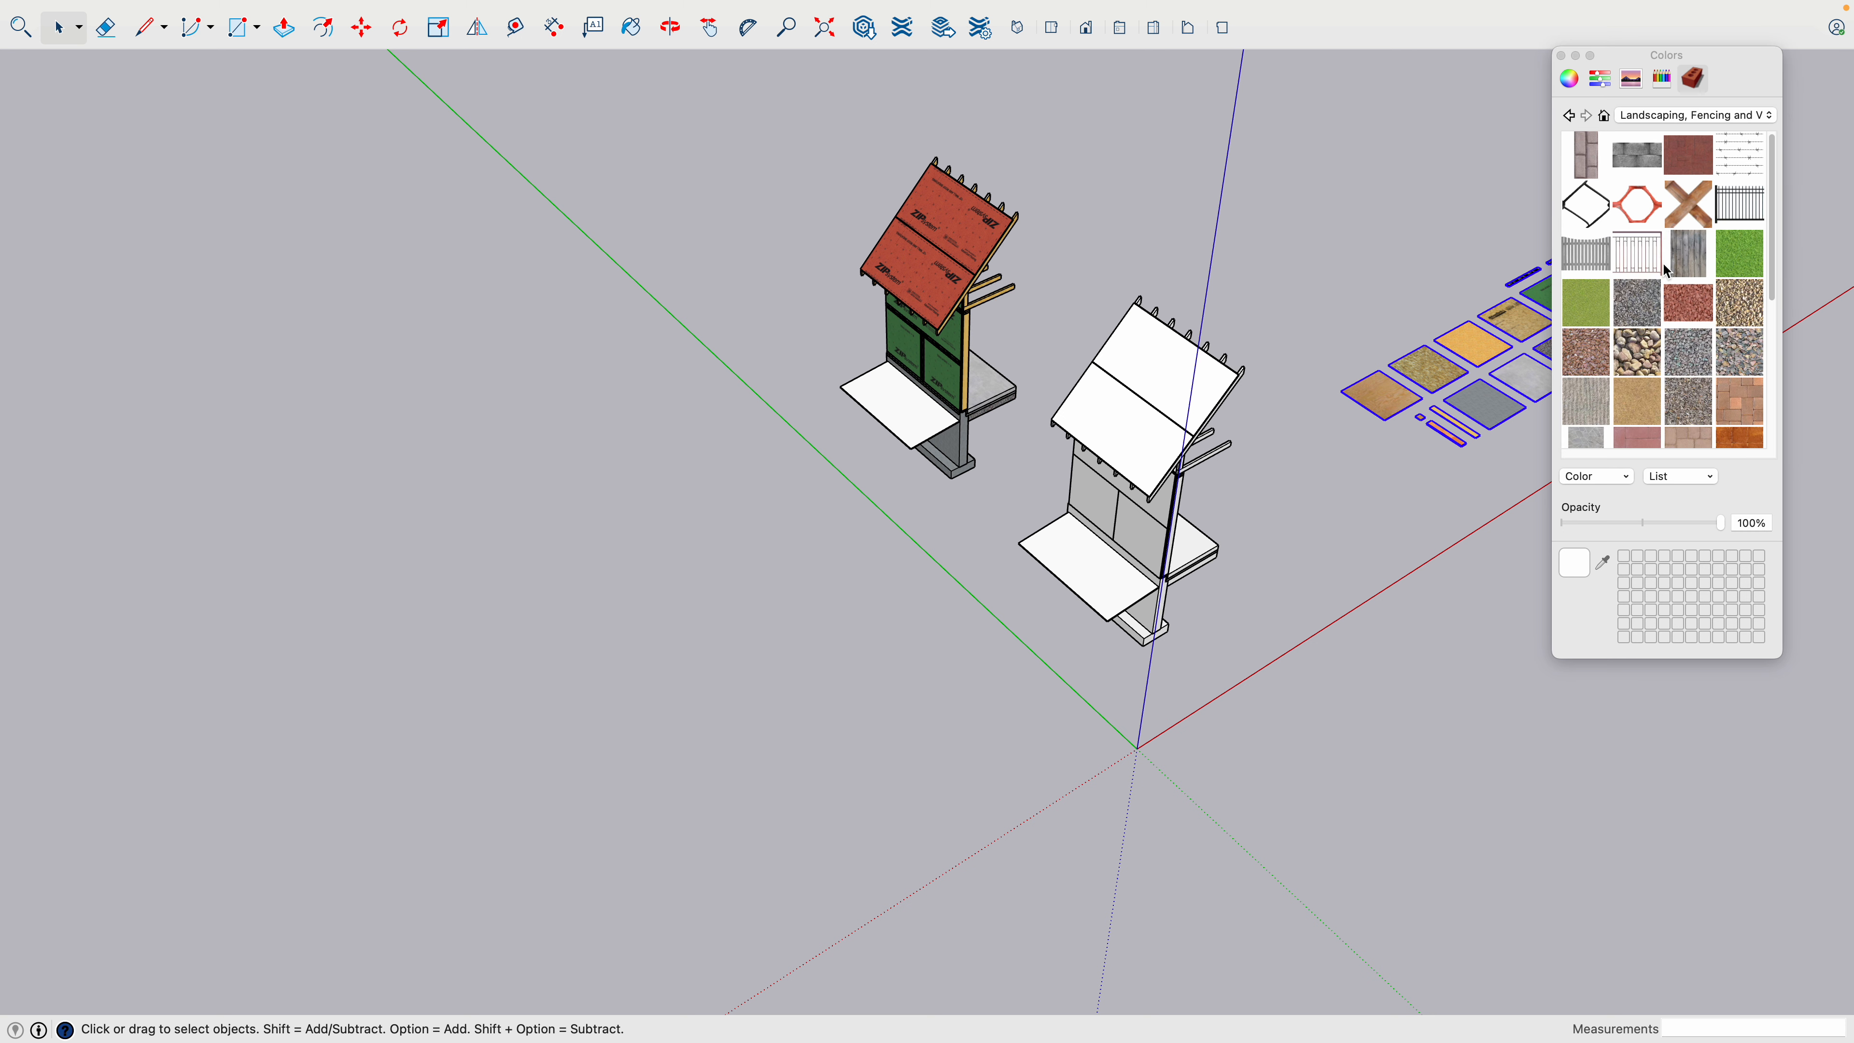
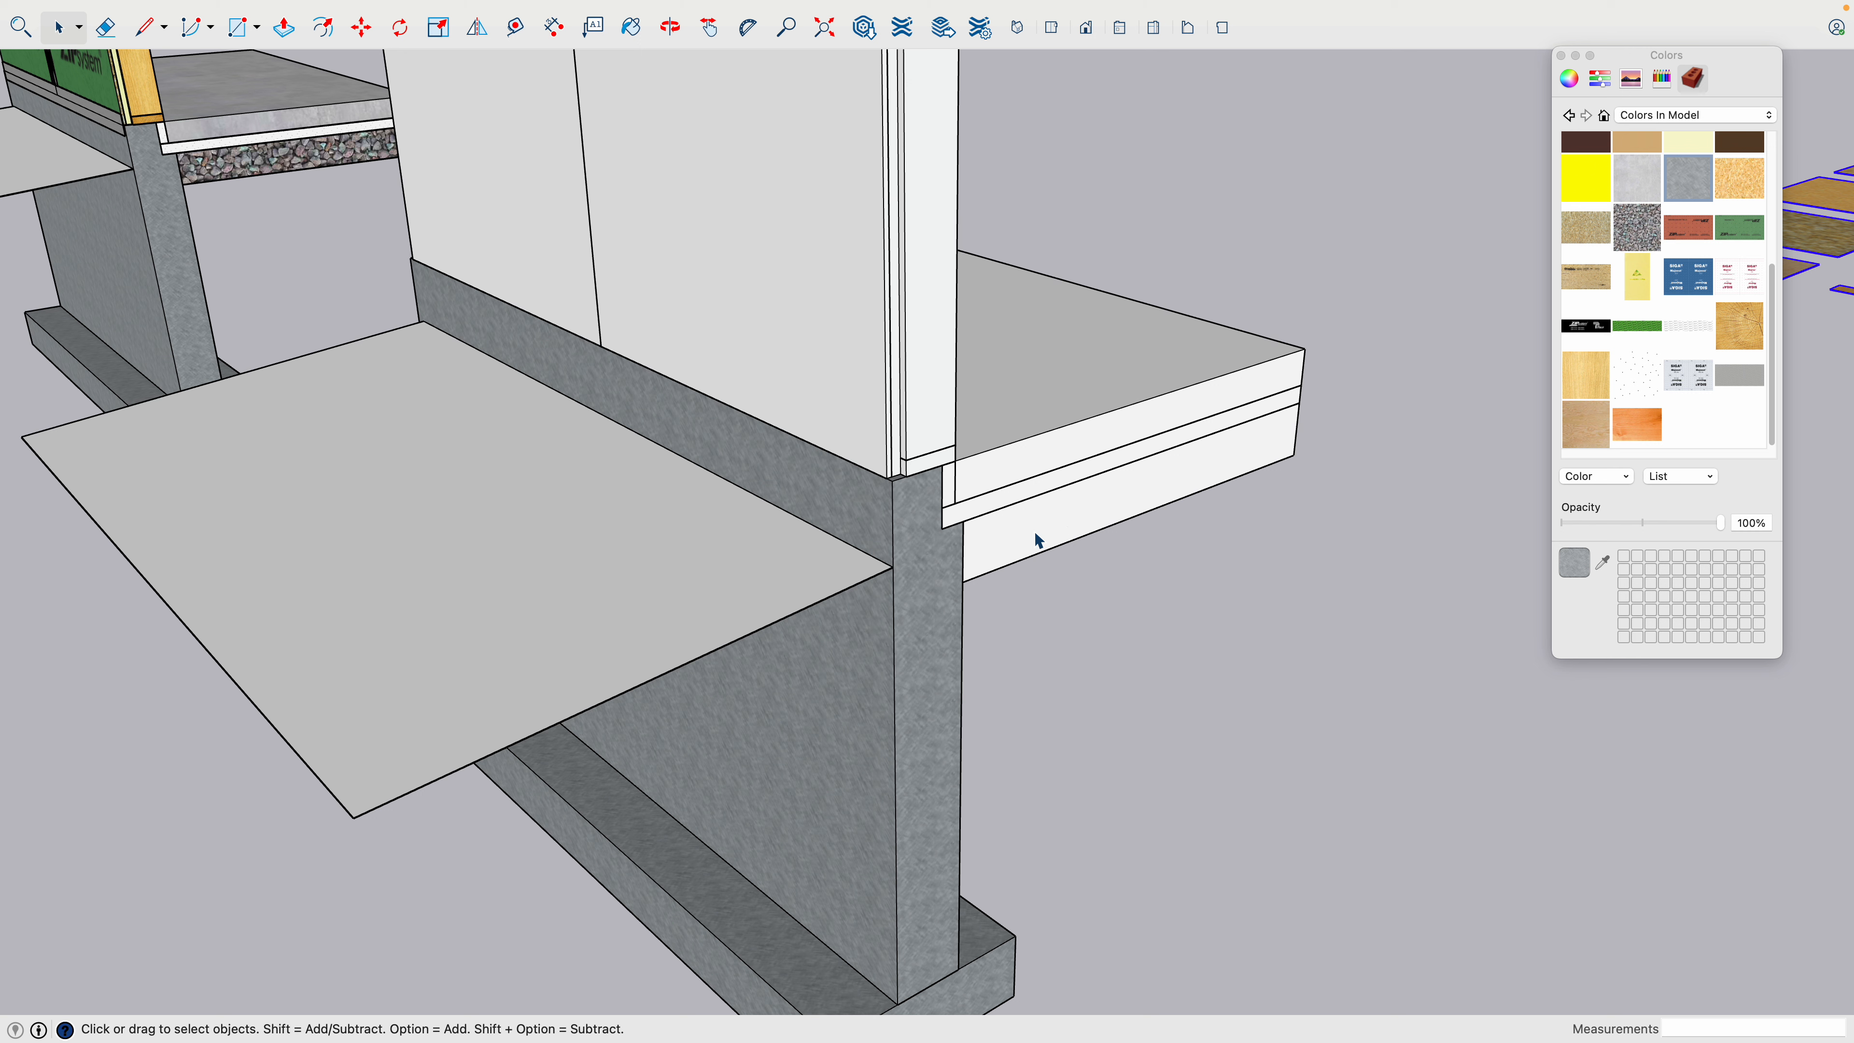
# - Paint the base layer beneath the blank model's floor slab with the gravel texture
pyautogui.click(1106, 508)
pyautogui.press('b')
pyautogui.click(1128, 482)
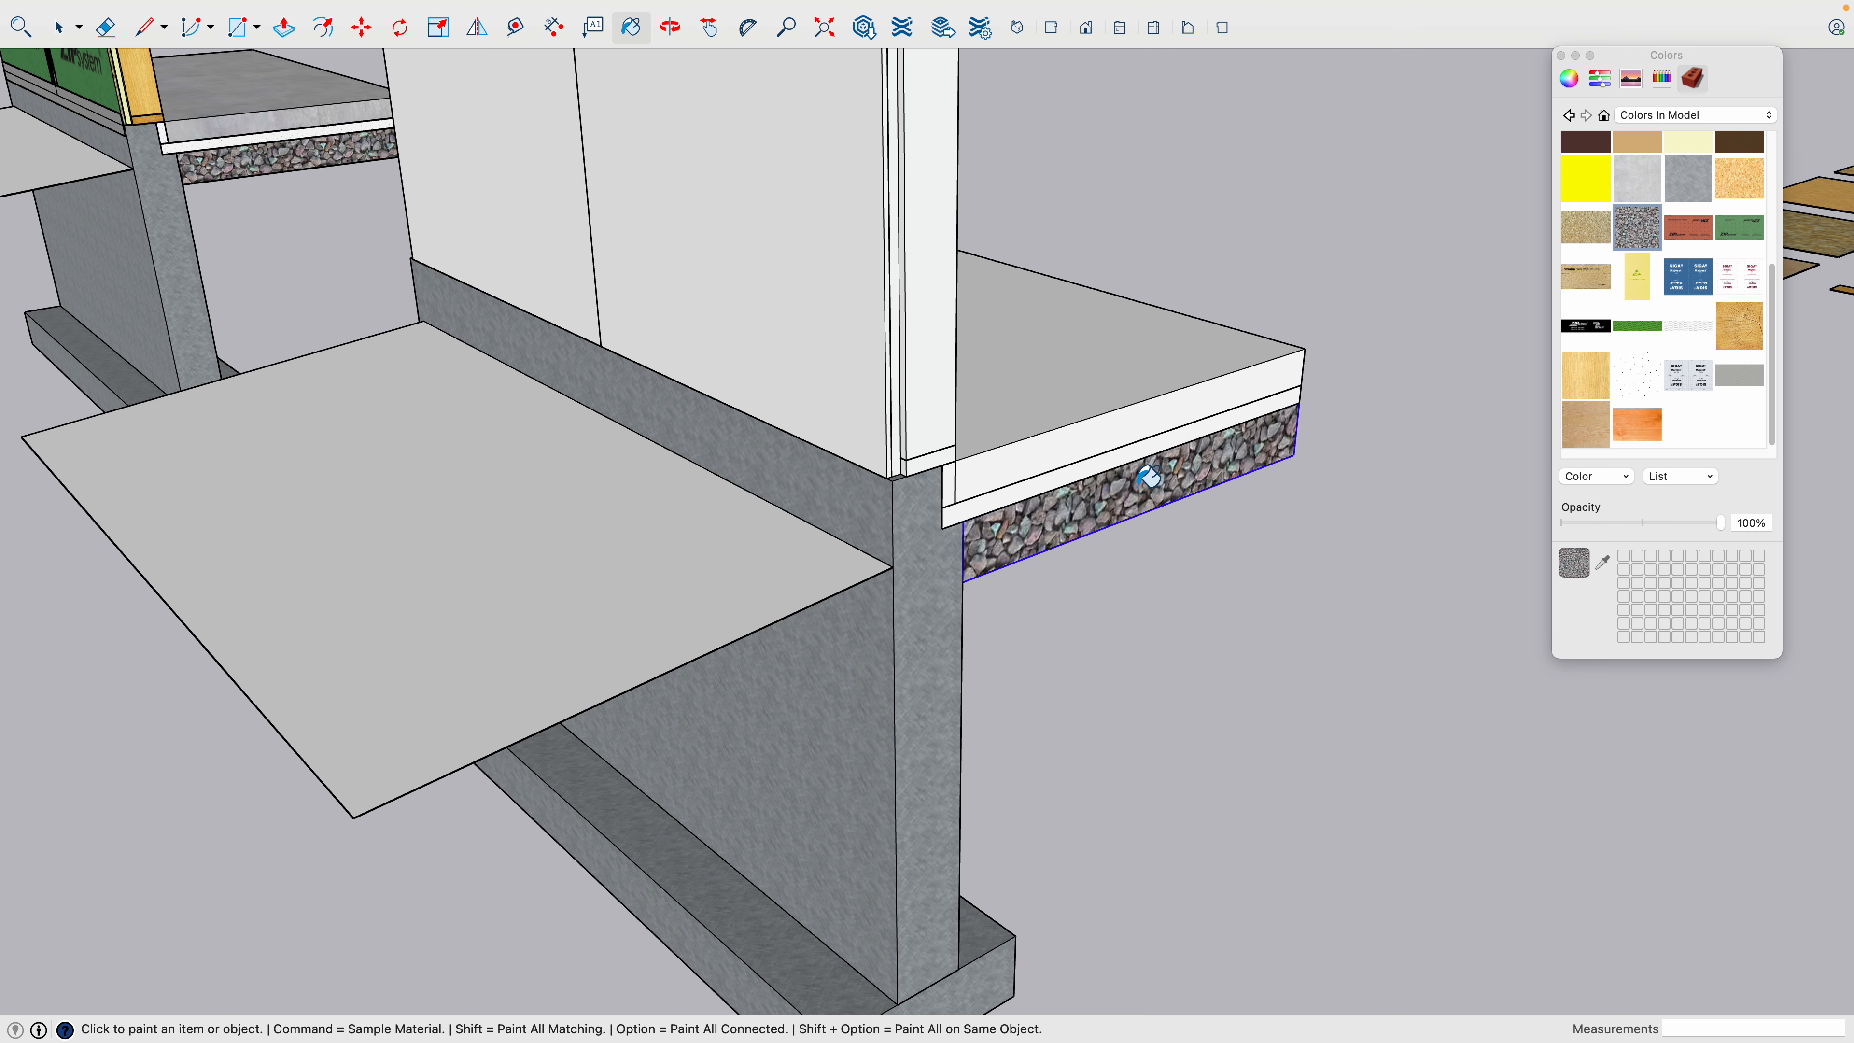
# - Paint the blank model's floor slab with the light smooth concrete texture
pyautogui.press('space')
pyautogui.doubleClick(1064, 458)
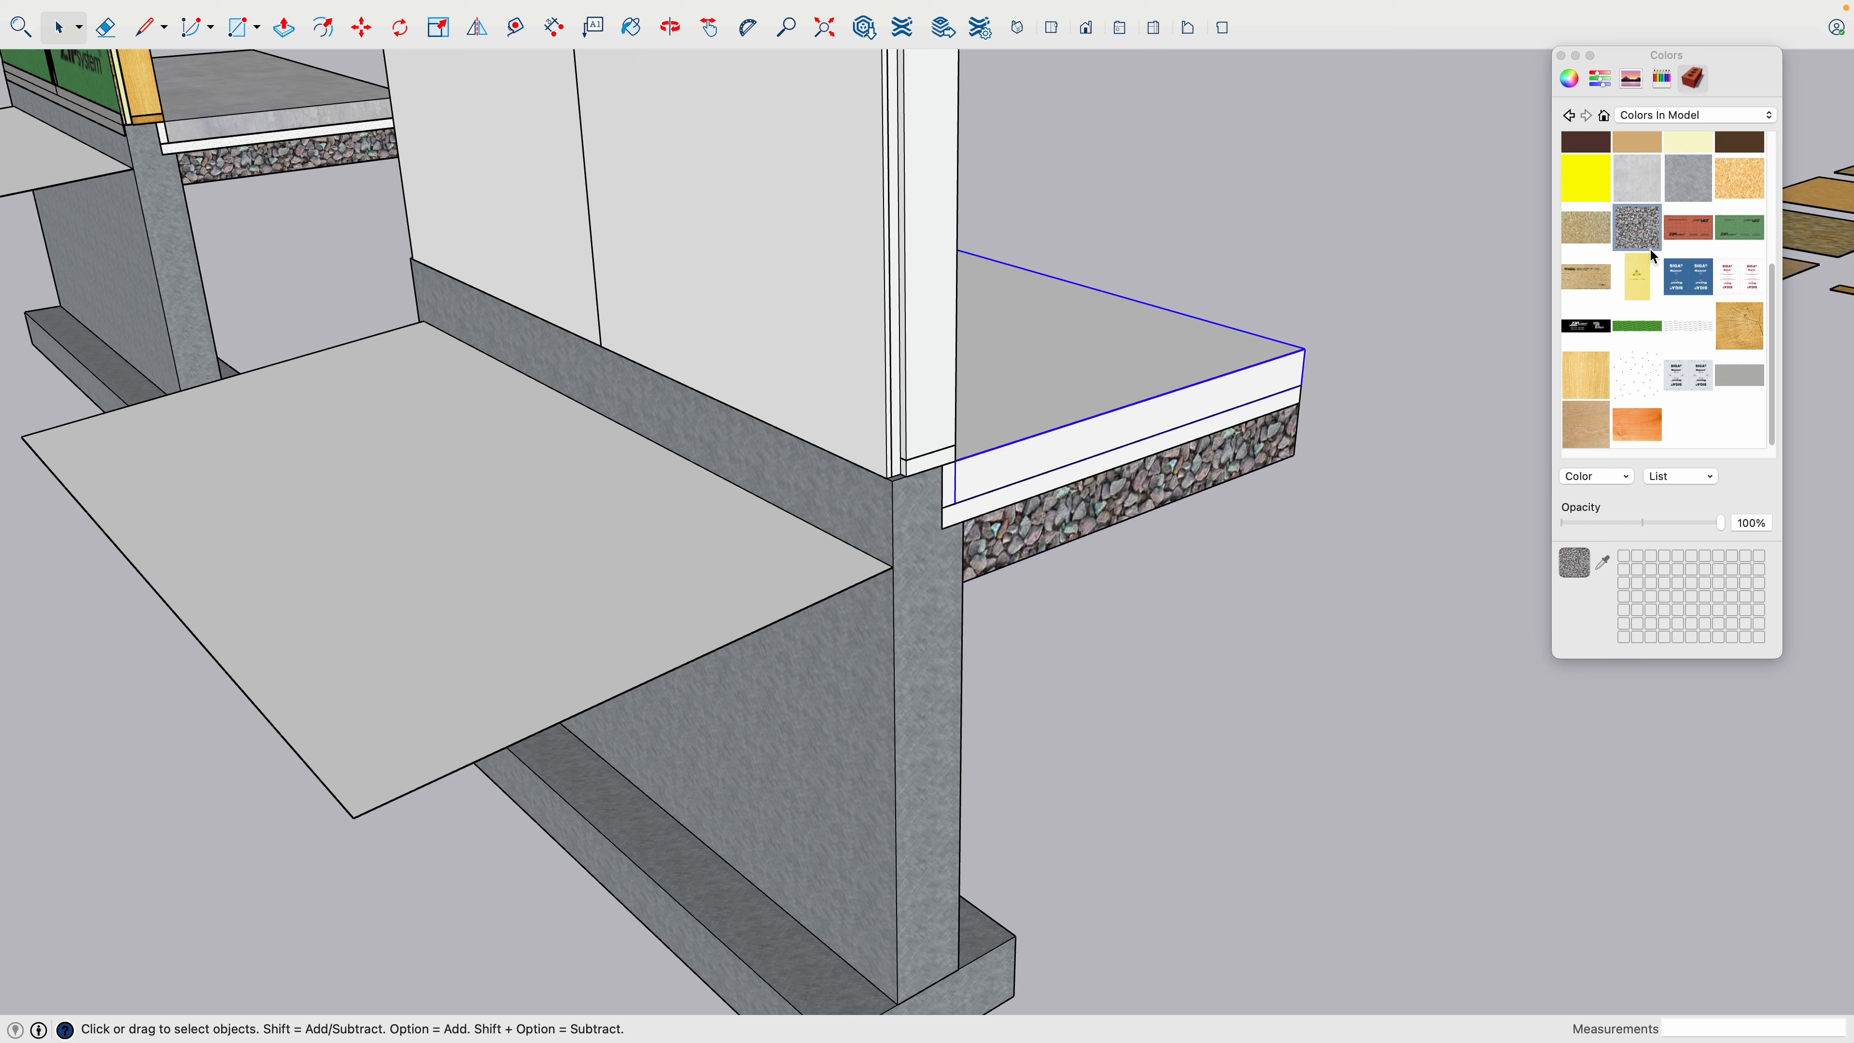
pyautogui.press('b')
pyautogui.click(1193, 364)
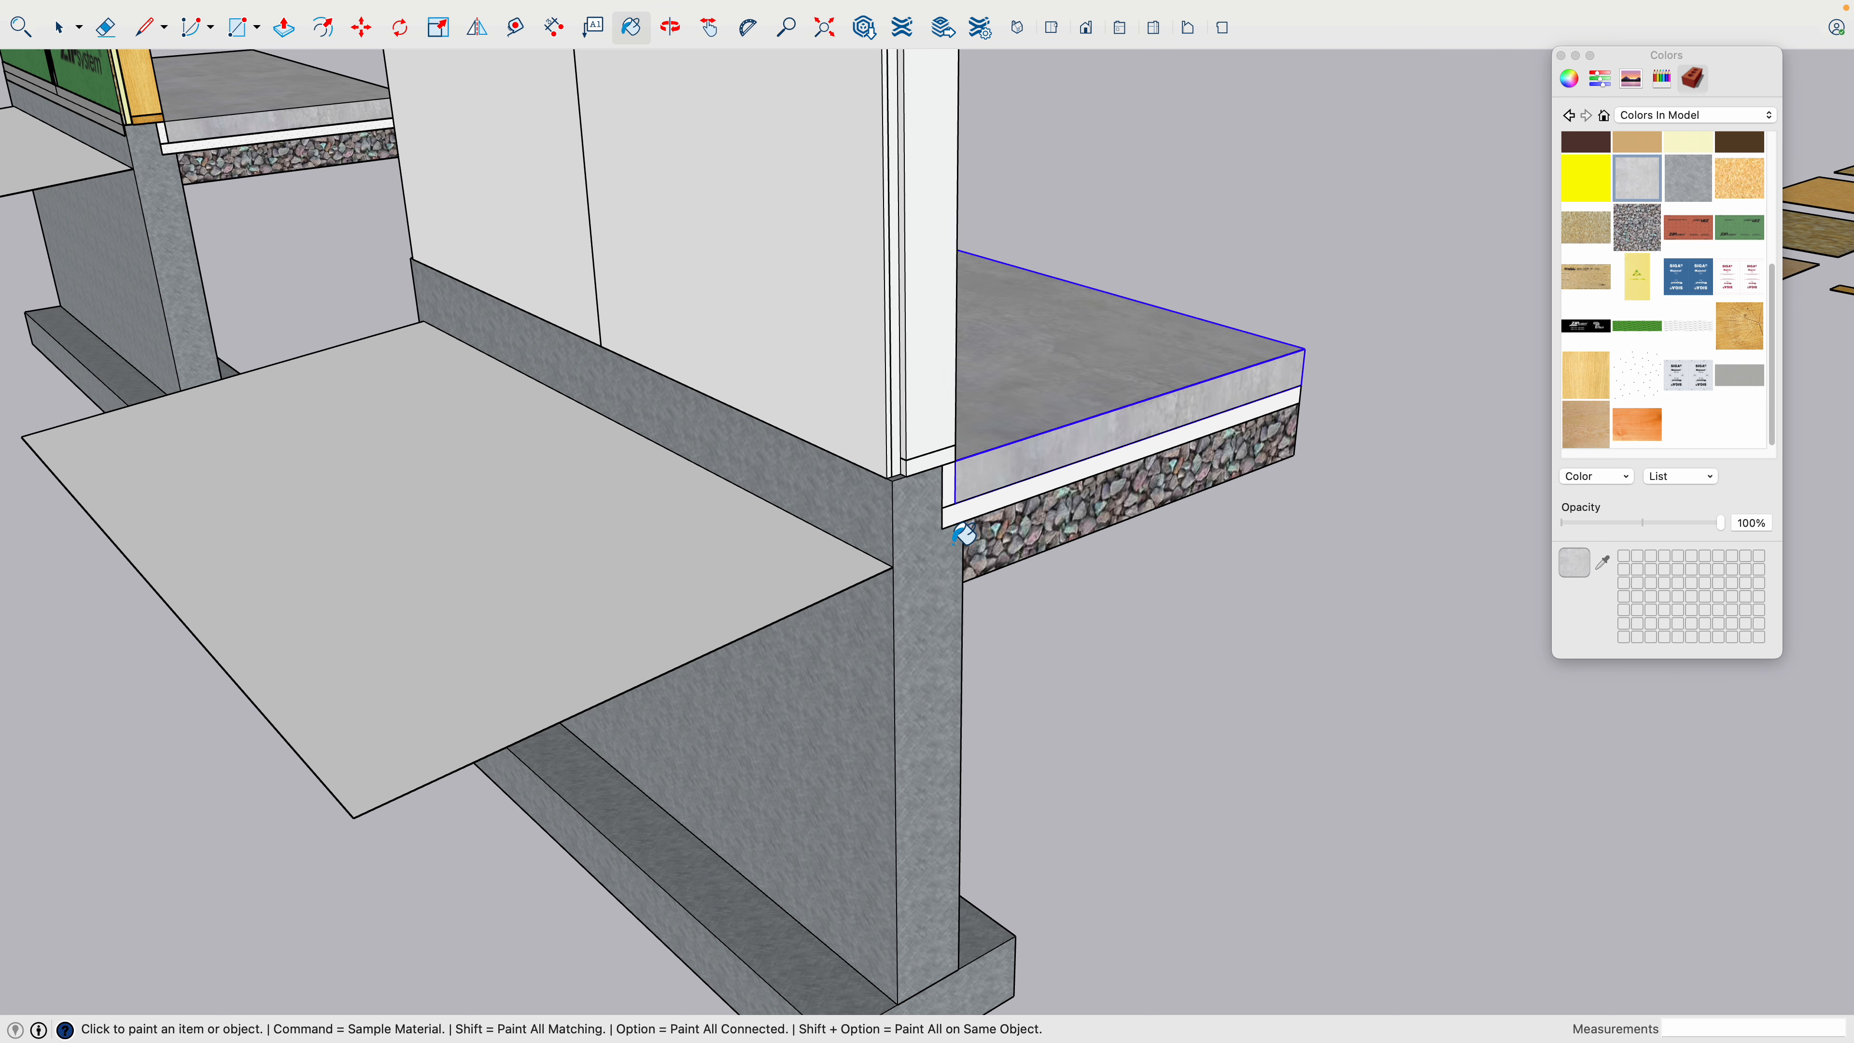
# - Paint the horizontal insulation layer between slab and gravel with the white speckled insulation texture
pyautogui.scroll(5, 979, 474)
pyautogui.press('space')
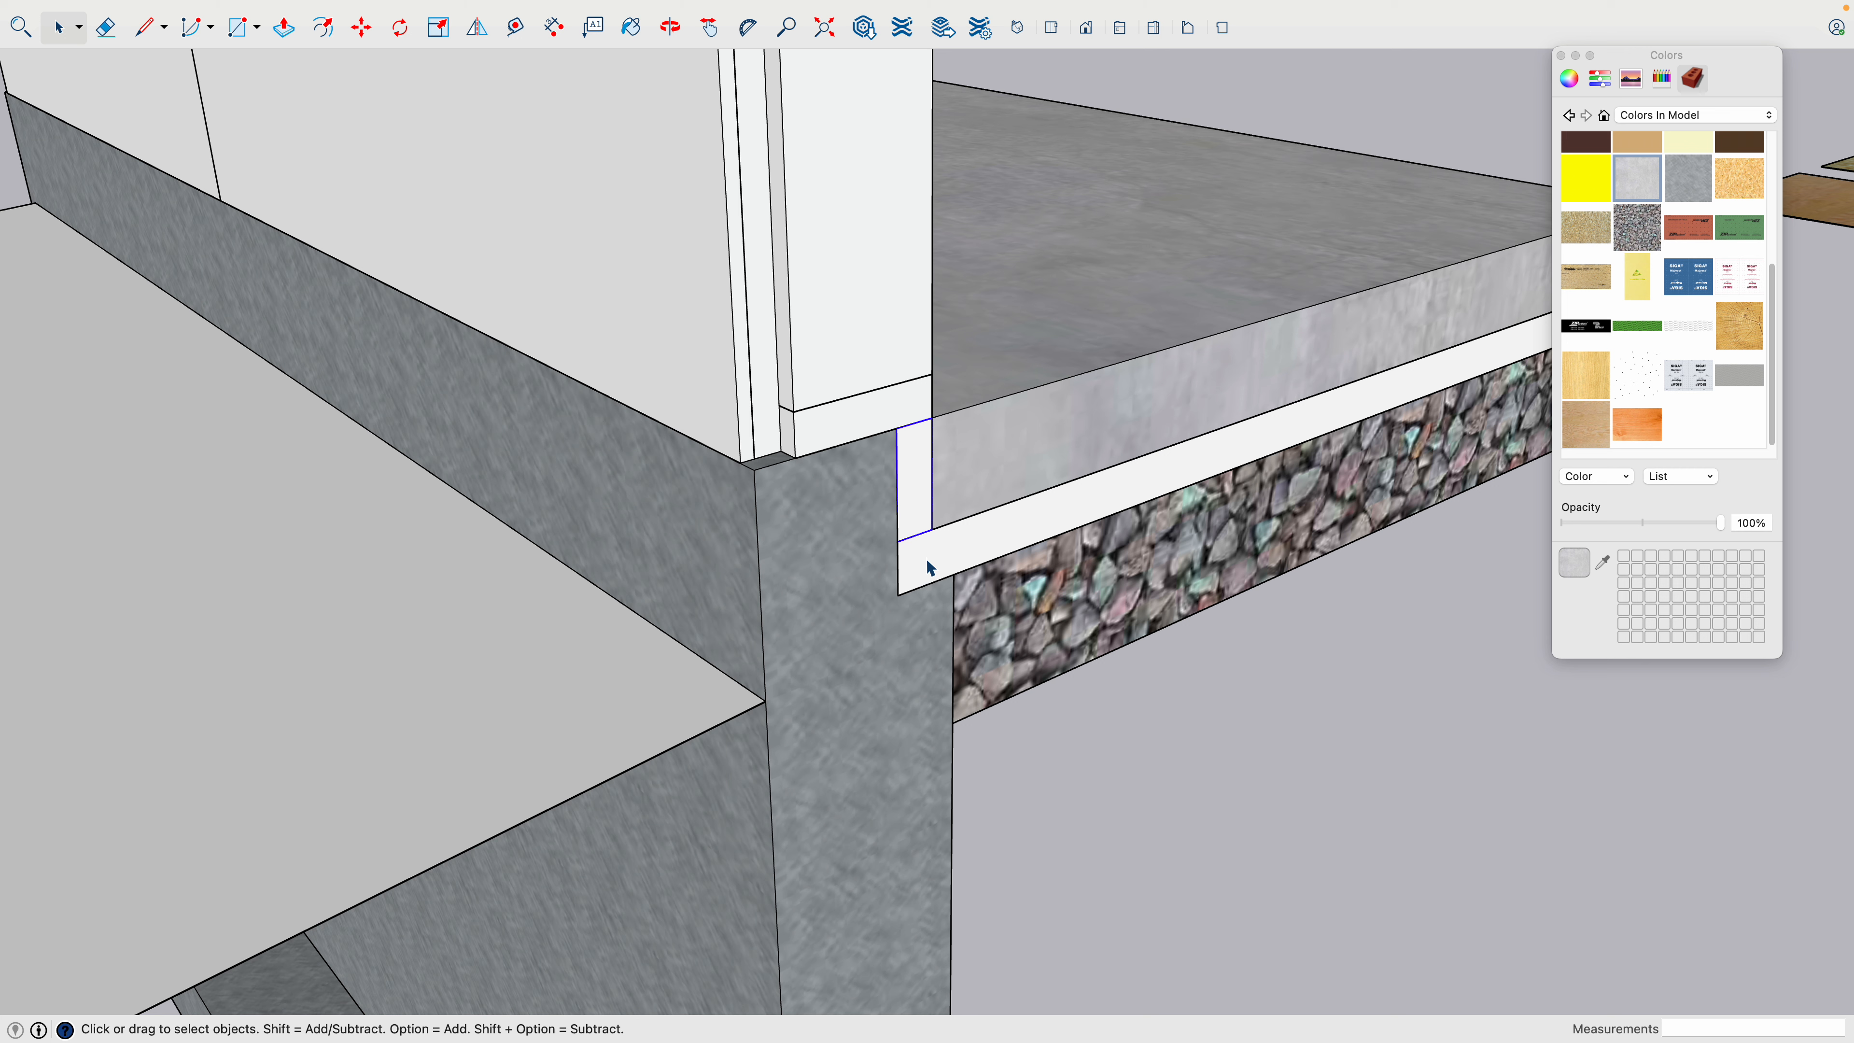
pyautogui.click(1639, 375)
pyautogui.click(1219, 452)
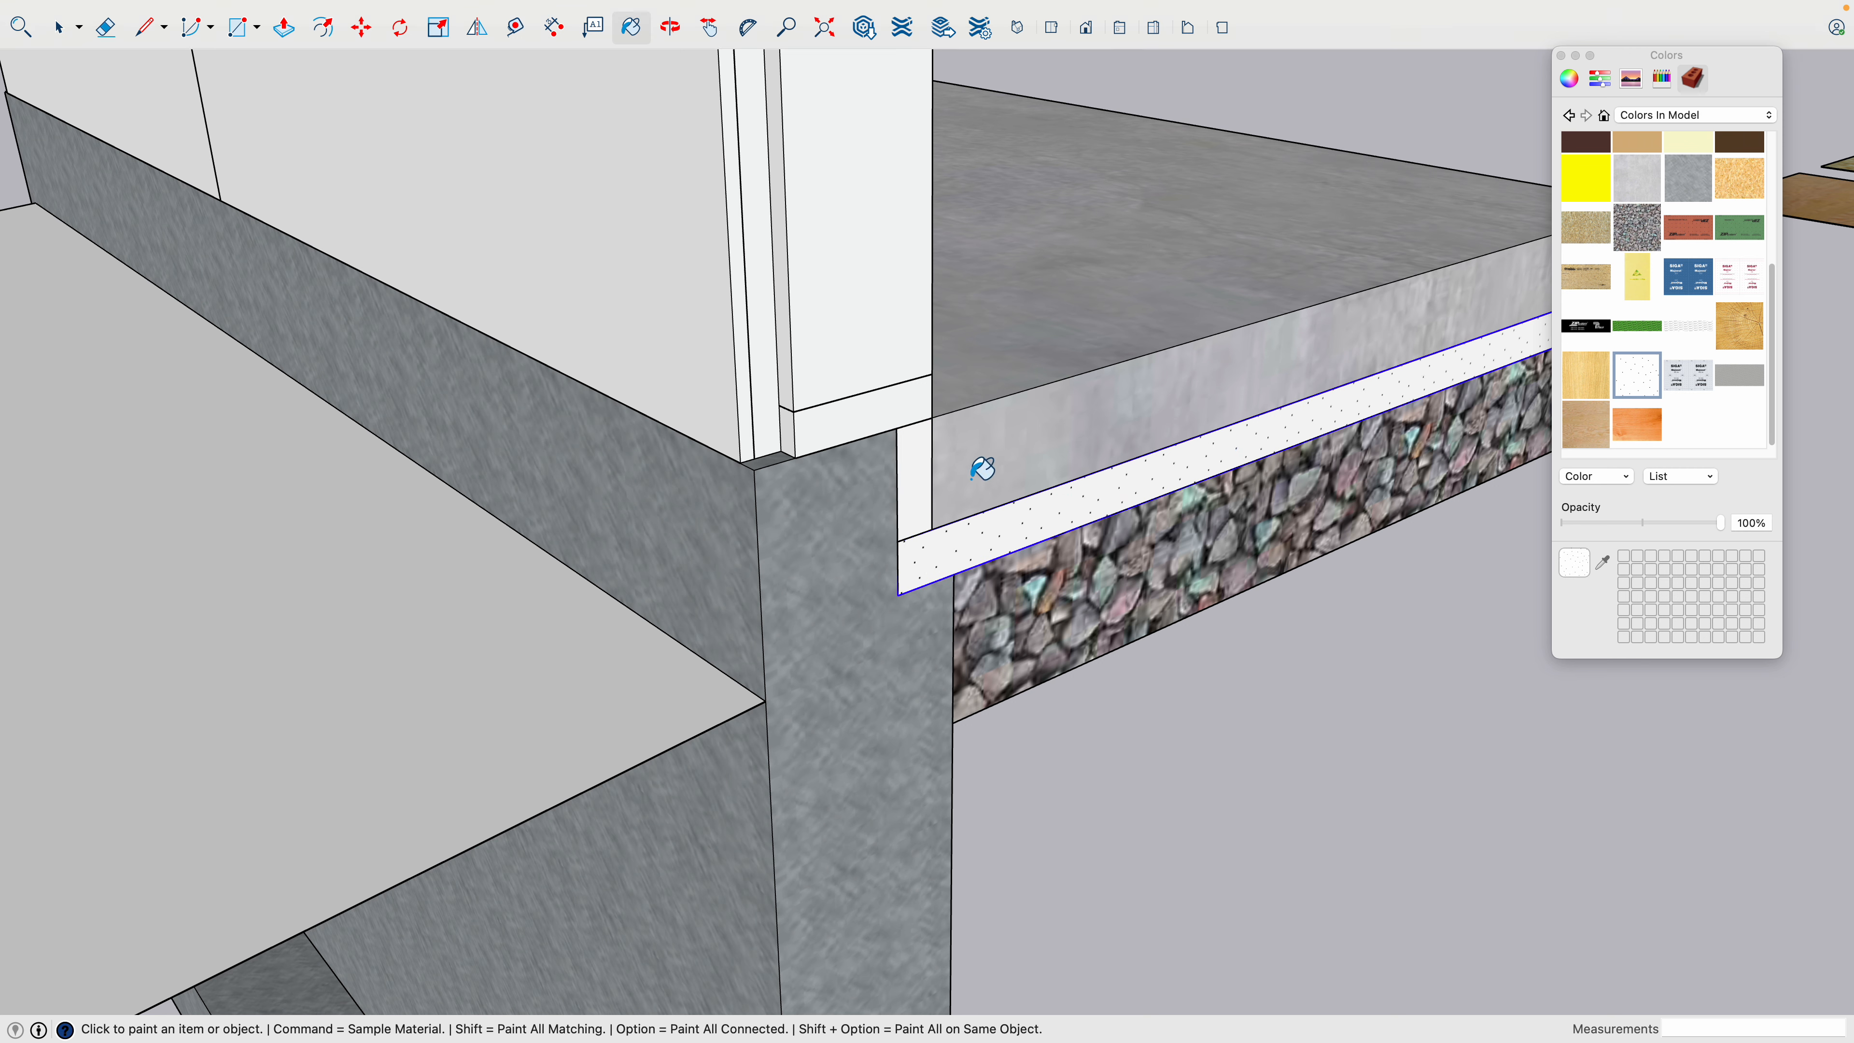
# - Move the concrete slab straight up off the insulation layer
pyautogui.scroll(-2, 964, 495)
pyautogui.scroll(-3, 963, 496)
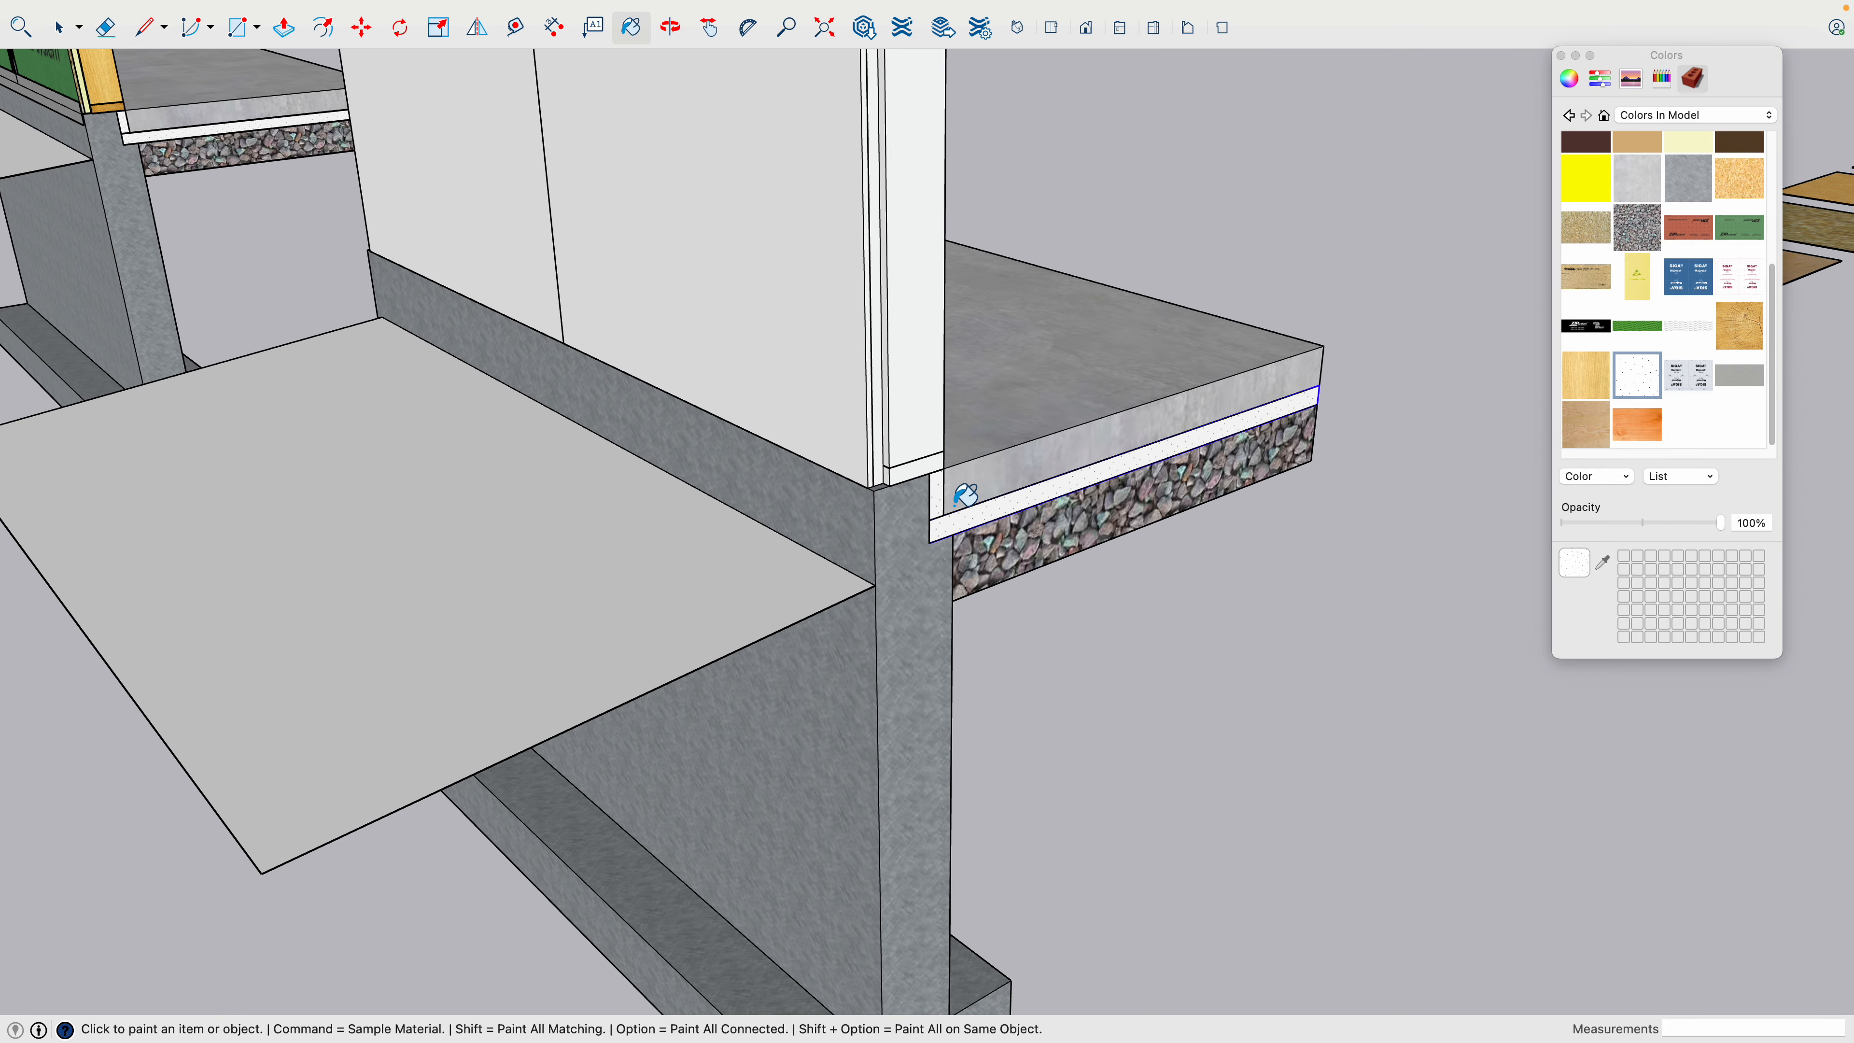
pyautogui.moveTo(1138, 438); pyautogui.dragTo(563, 489, button='middle')
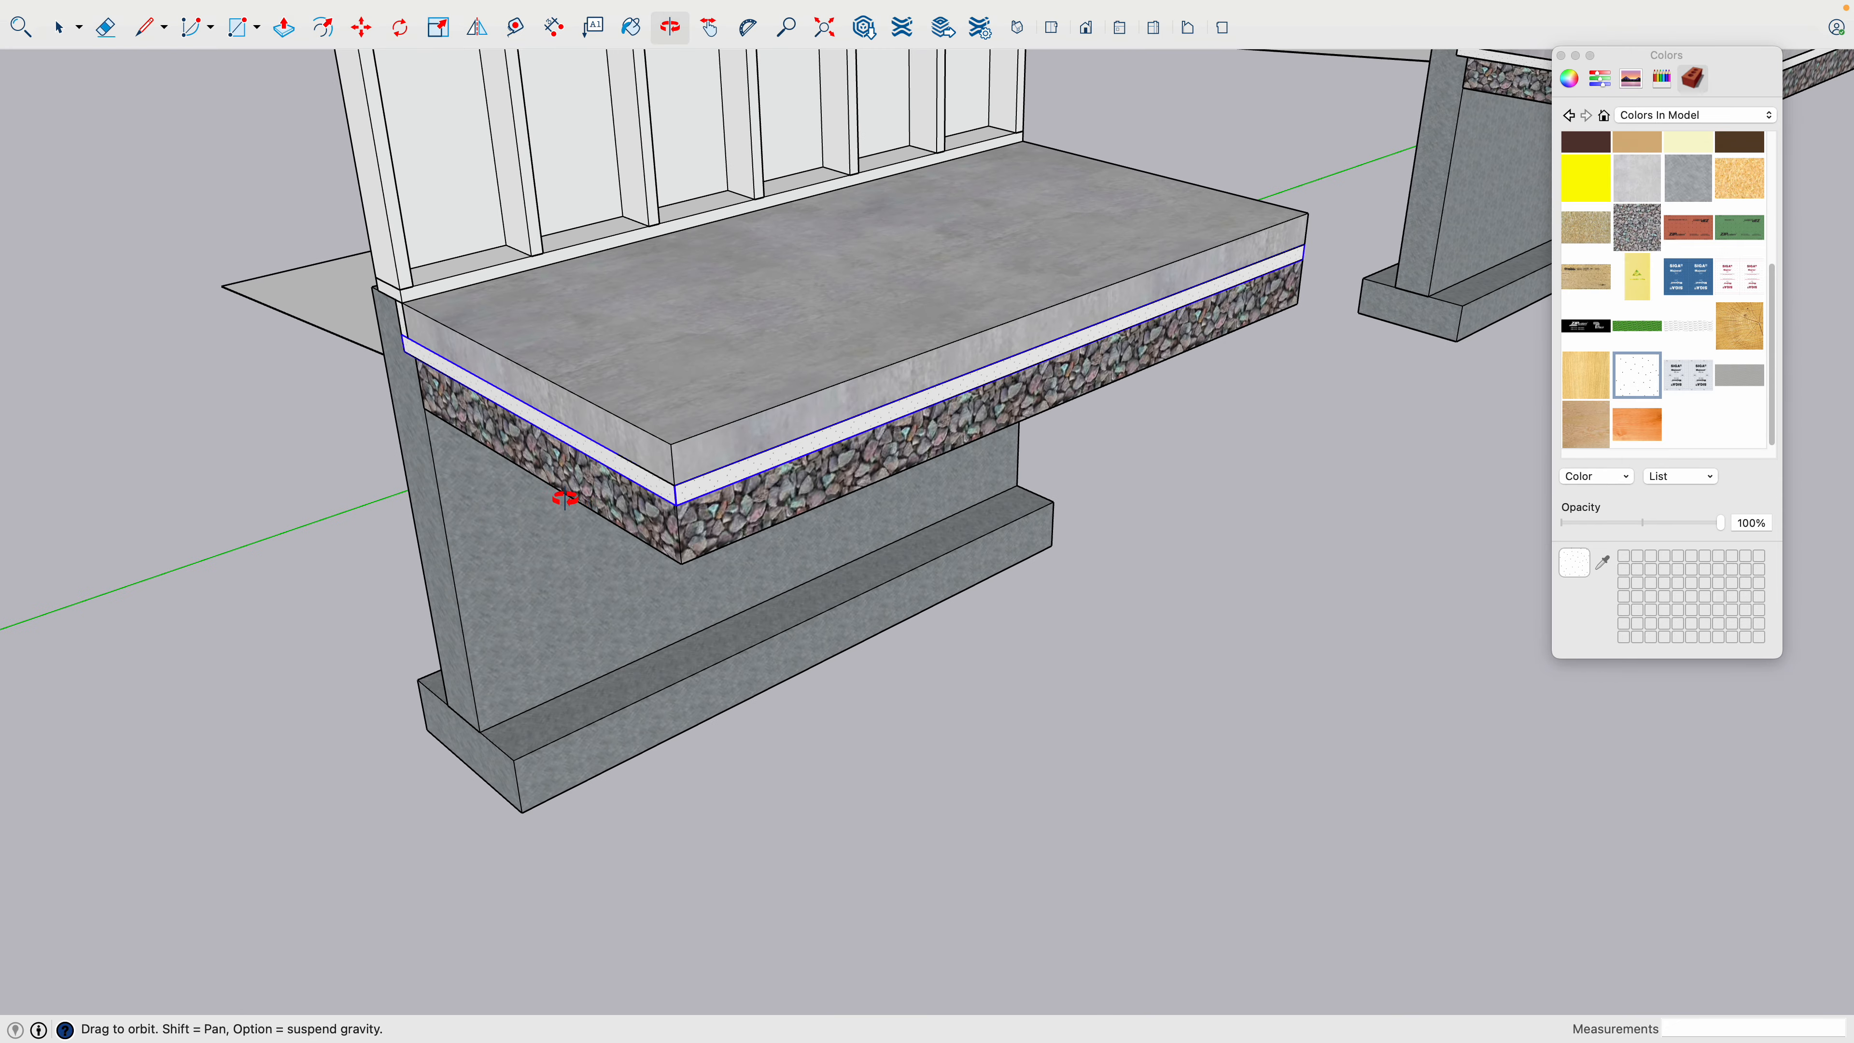
pyautogui.press('space')
pyautogui.click(803, 398)
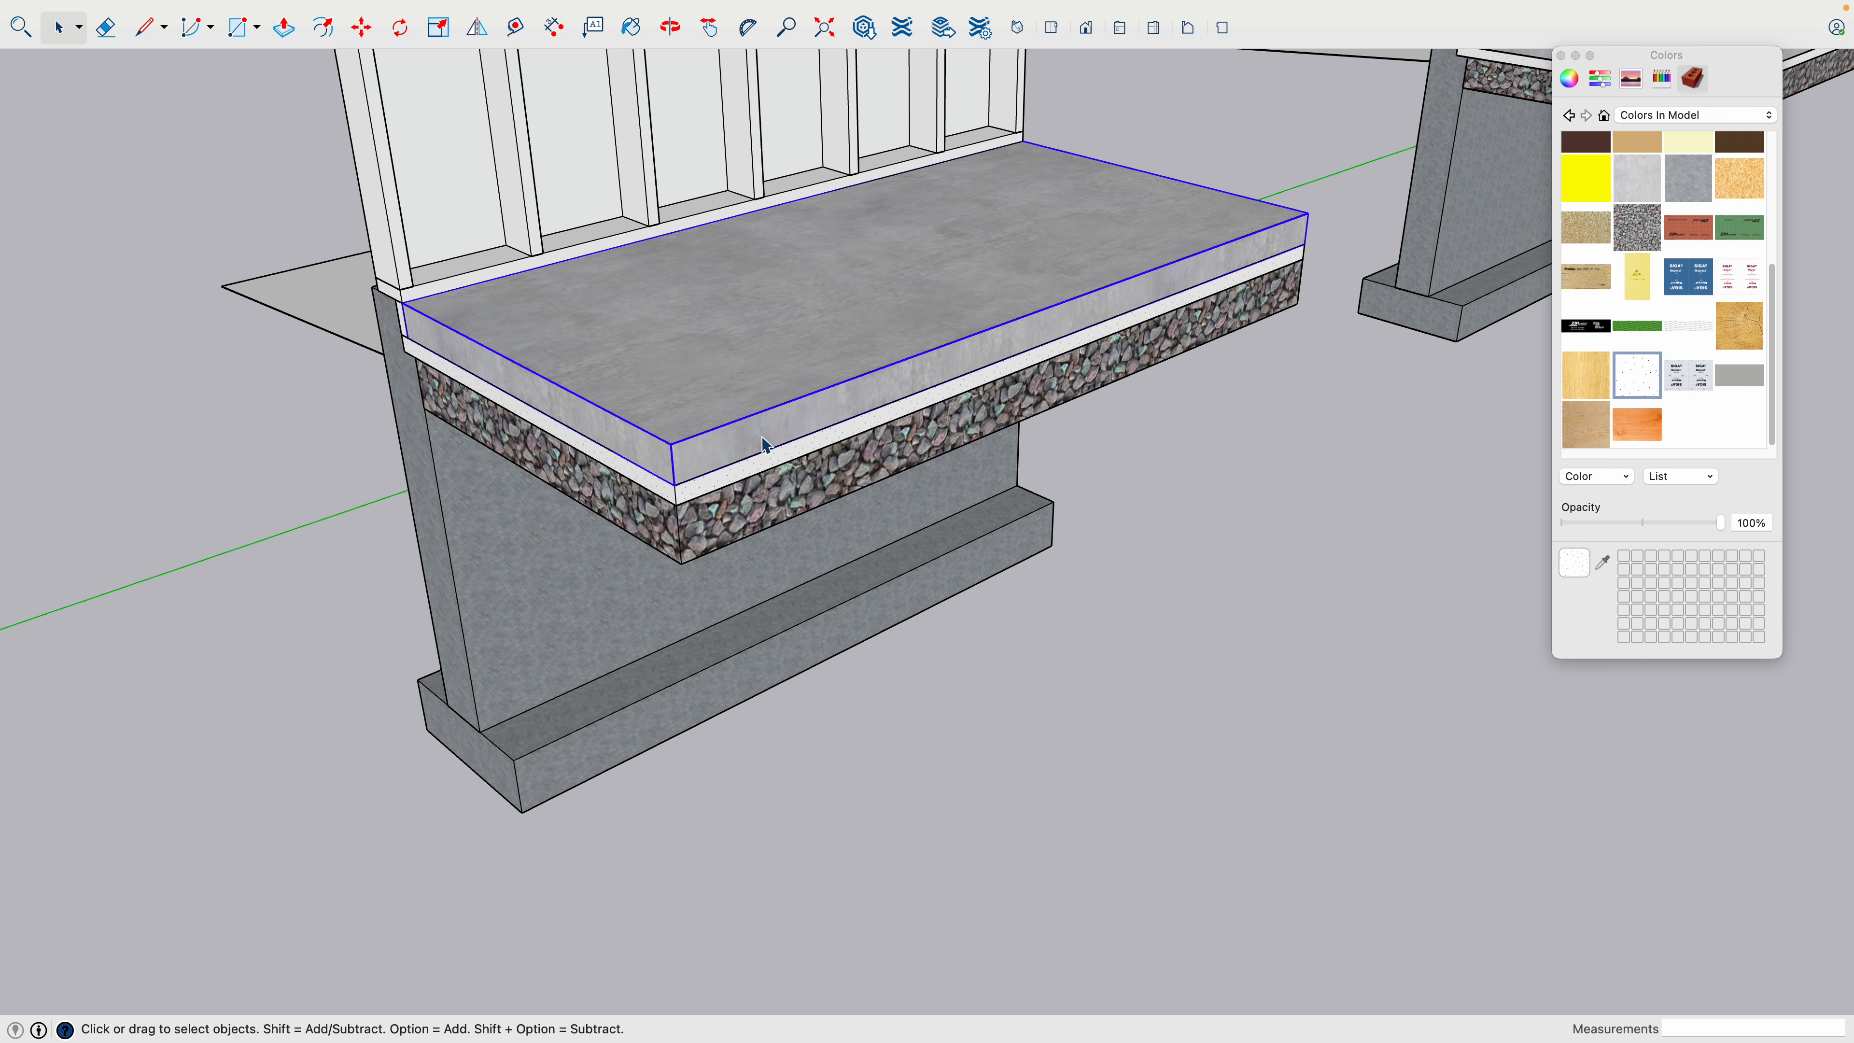
pyautogui.press('m')
pyautogui.press('space')
pyautogui.press('m')
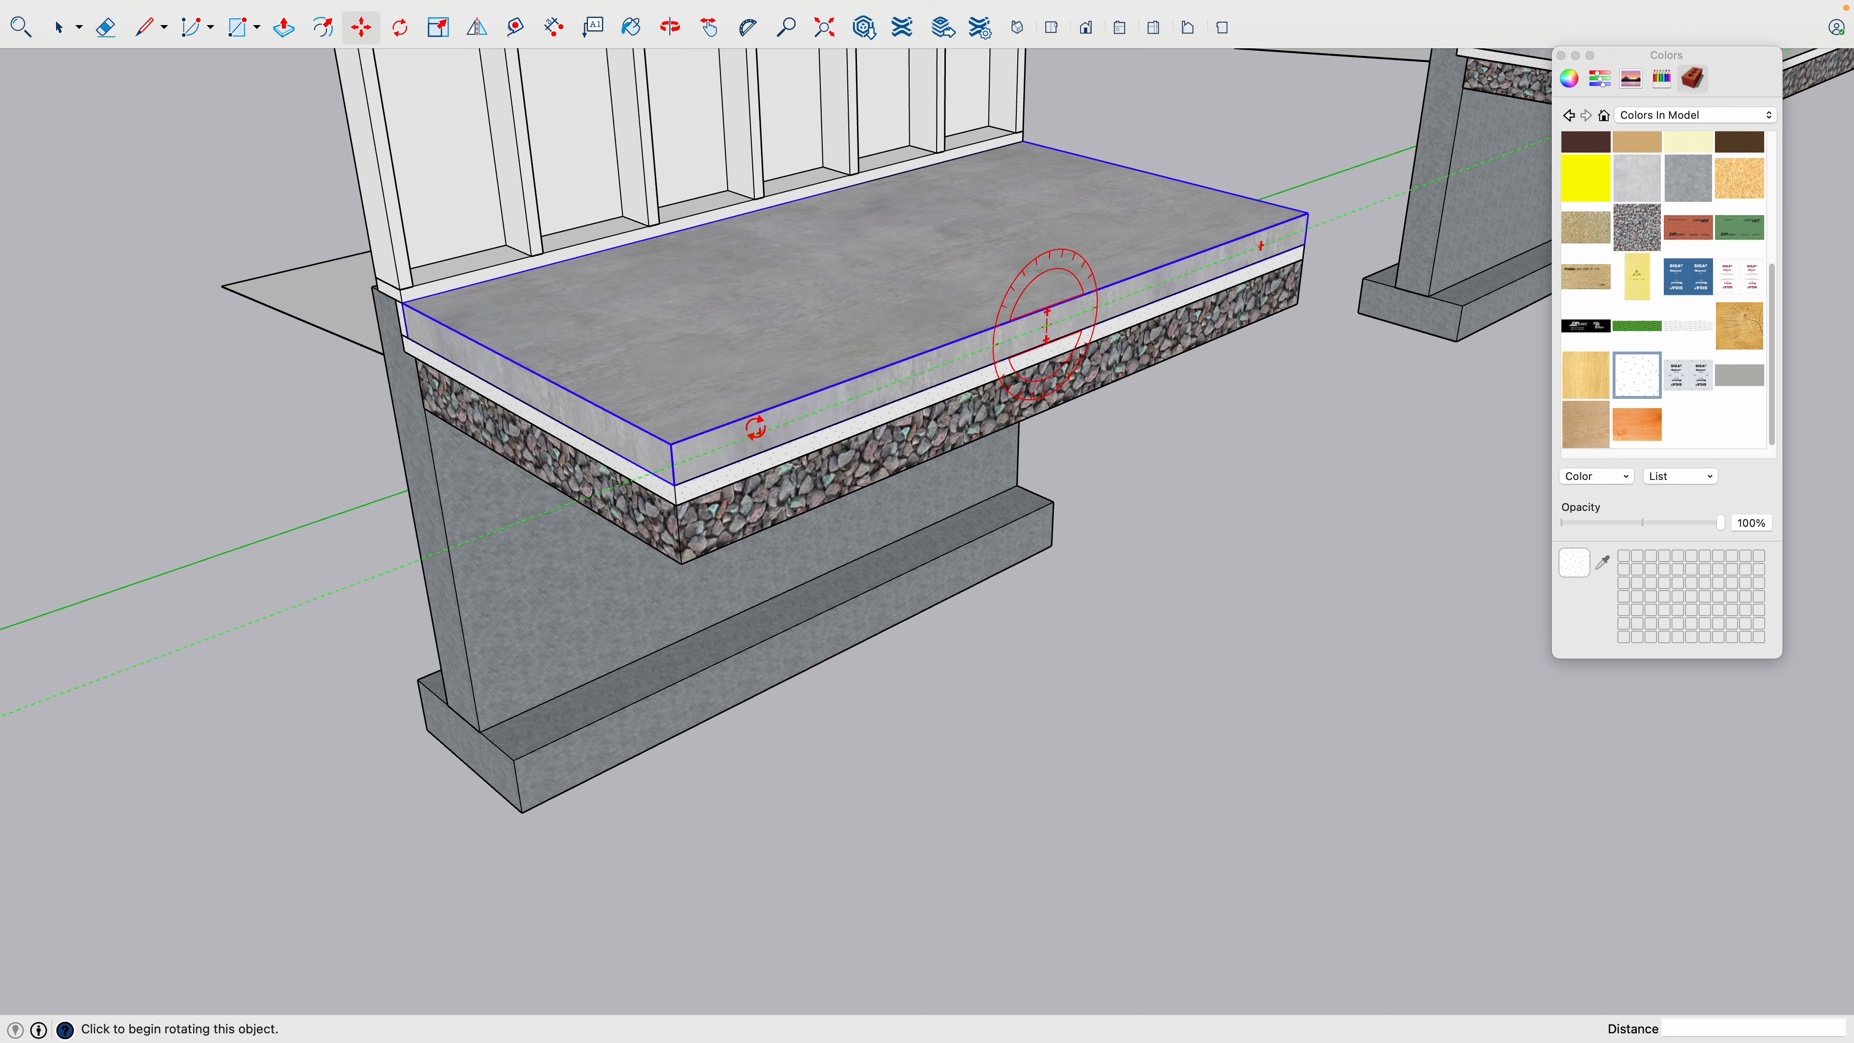
pyautogui.click(754, 424)
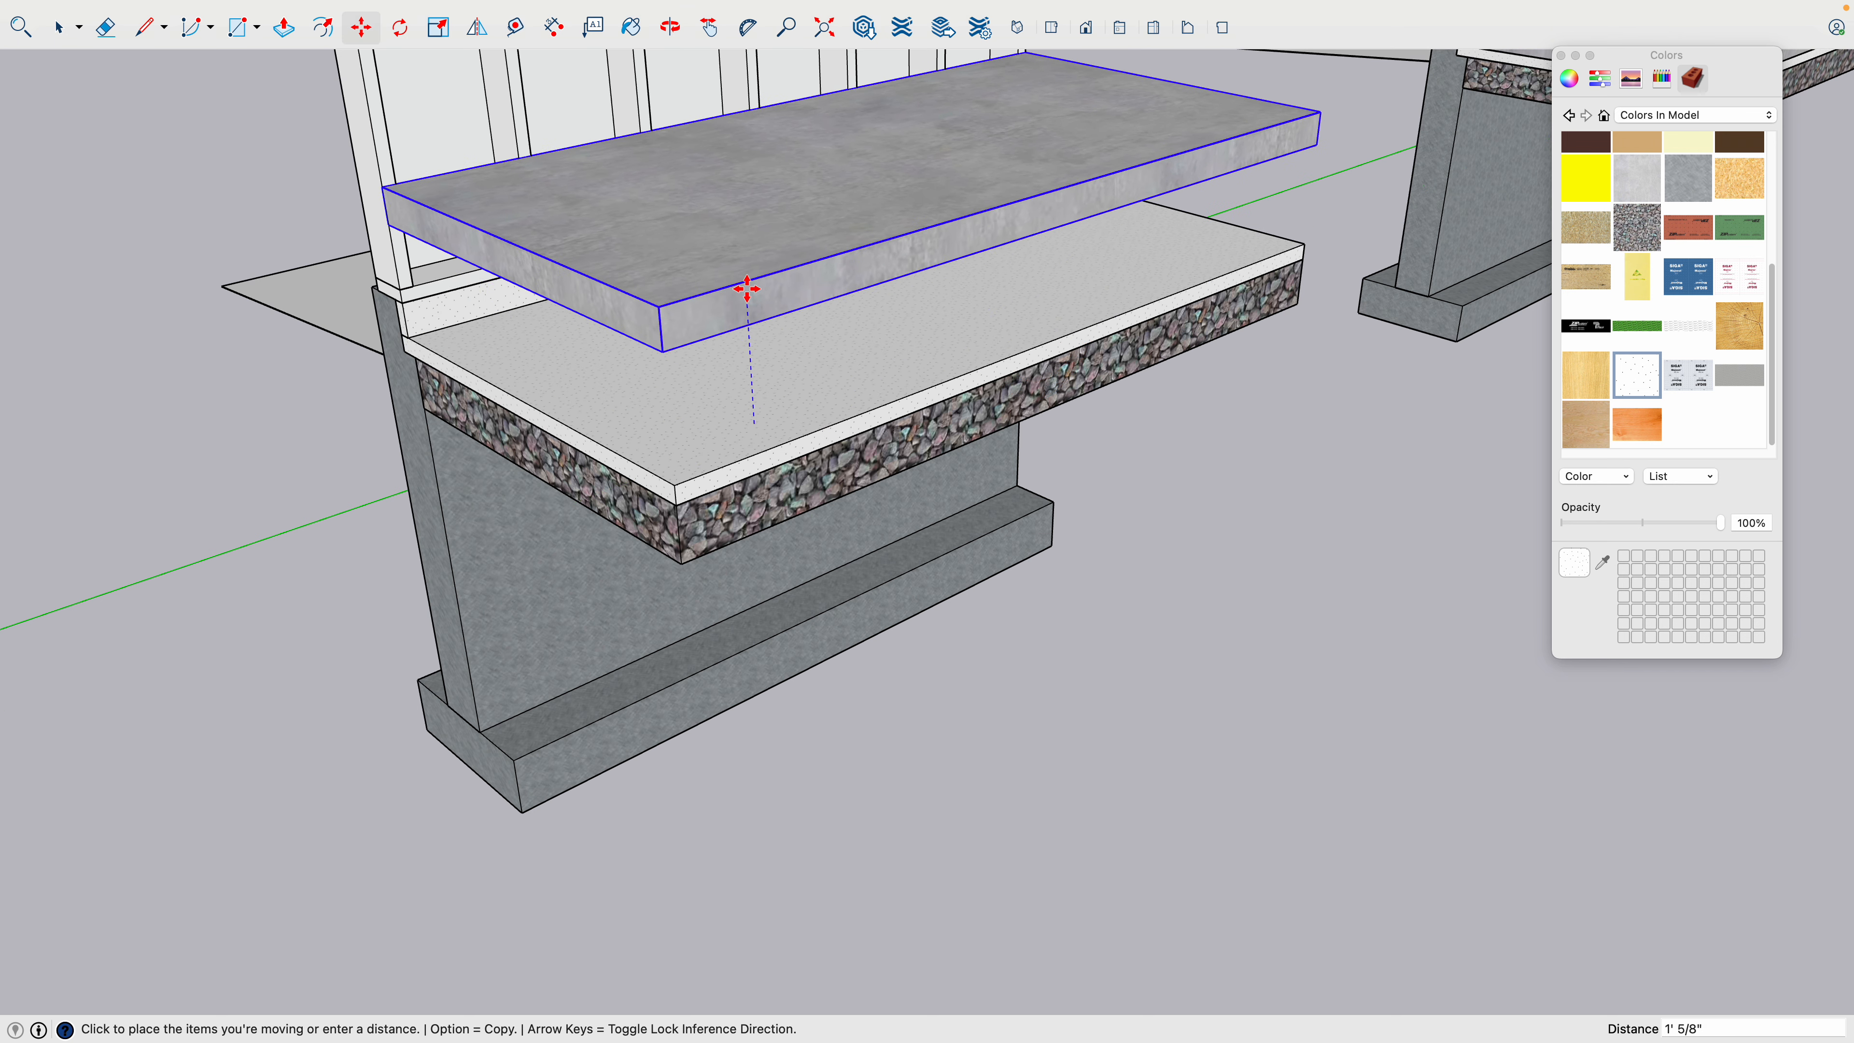
# - Inspect the raised slab and the layers from below, and undo the slab's move
pyautogui.press('o')
pyautogui.moveTo(769, 526); pyautogui.dragTo(806, 61)
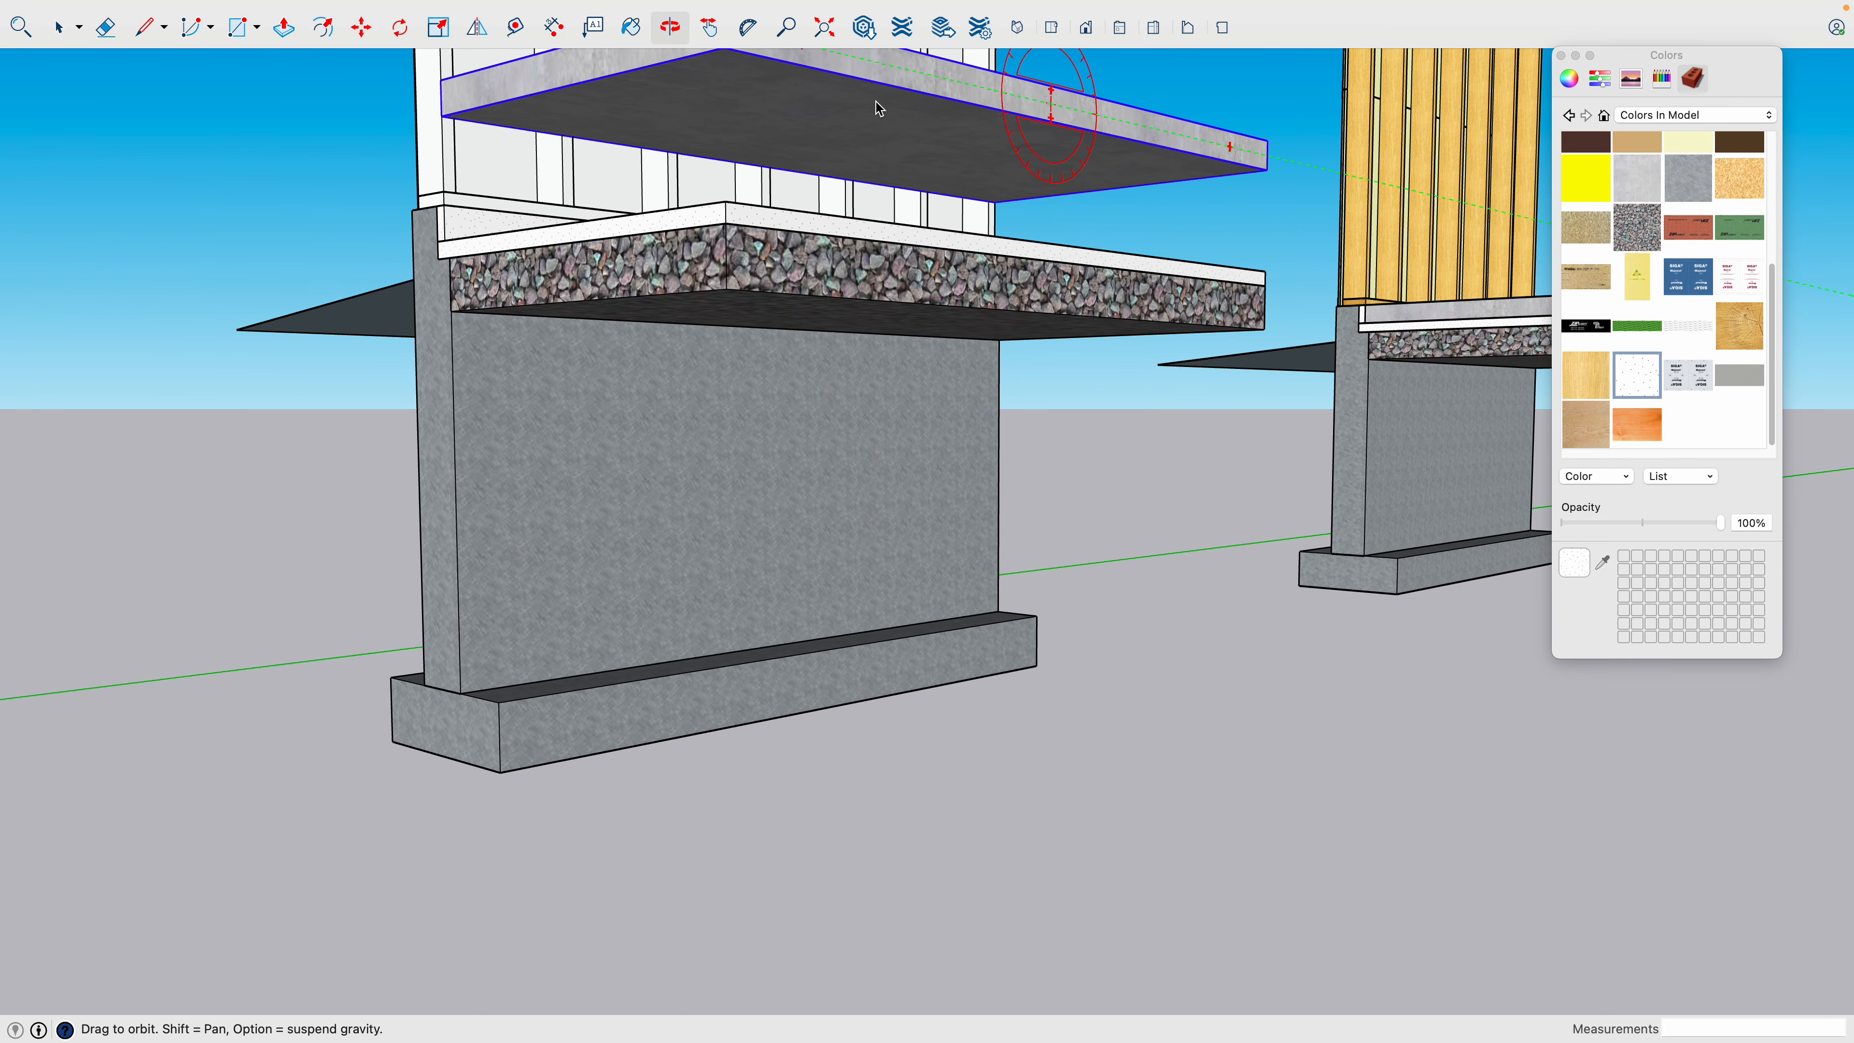
pyautogui.press('m')
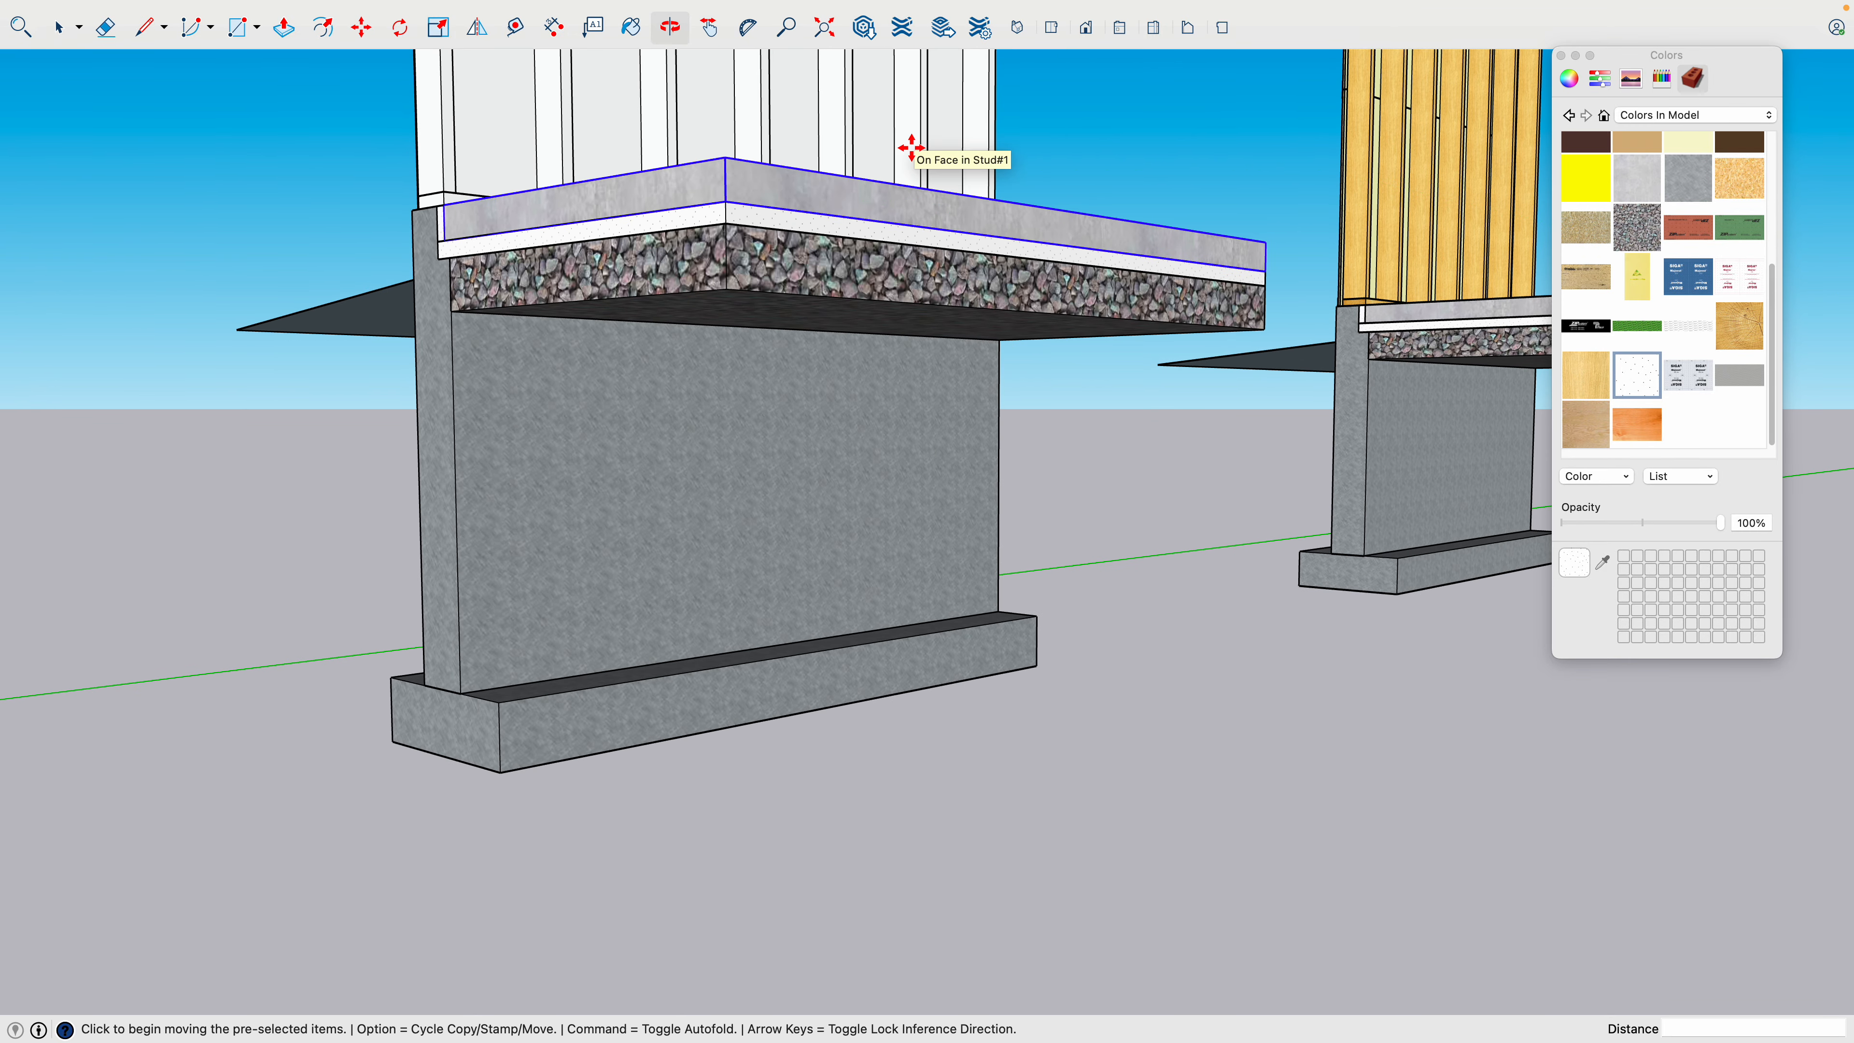
pyautogui.moveTo(911, 148); pyautogui.dragTo(1057, 603, button='middle')
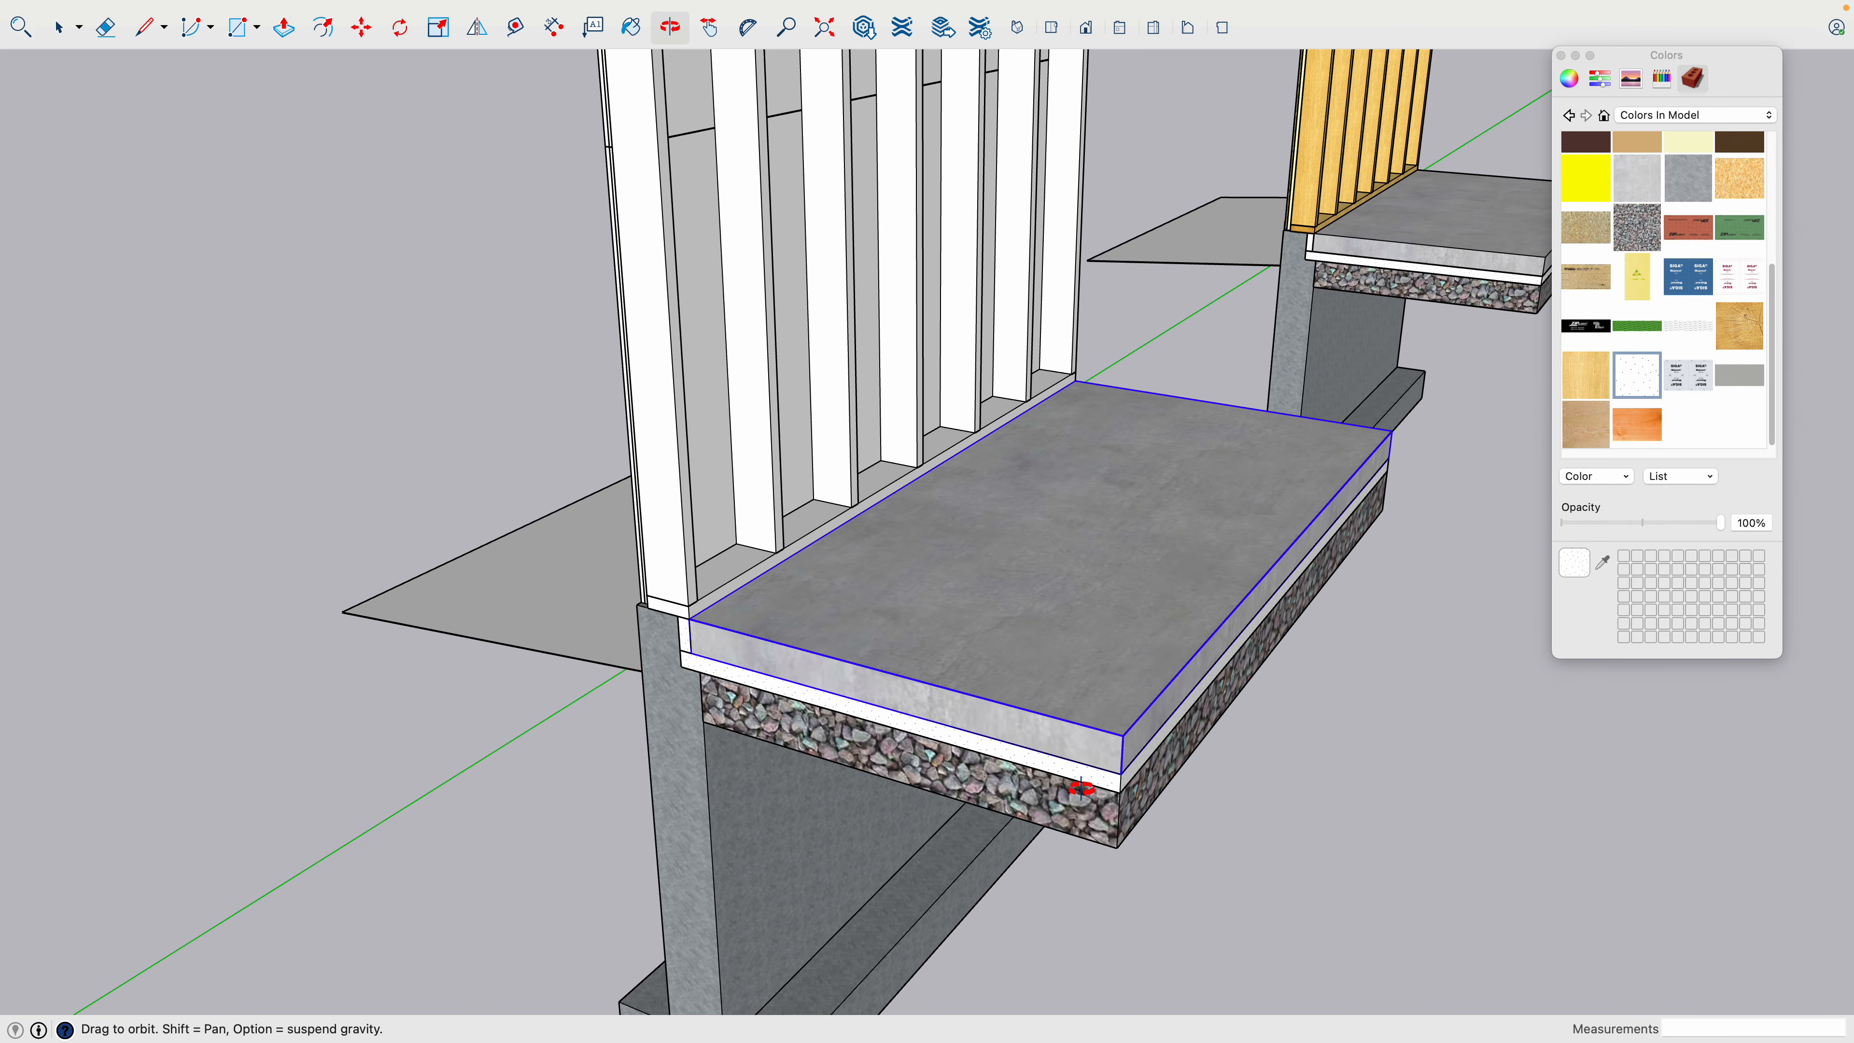
# - Open the bottom plate component under the wall studs, examine its linked copies at the top of the wall, and close it
pyautogui.press('space')
pyautogui.click(581, 755)
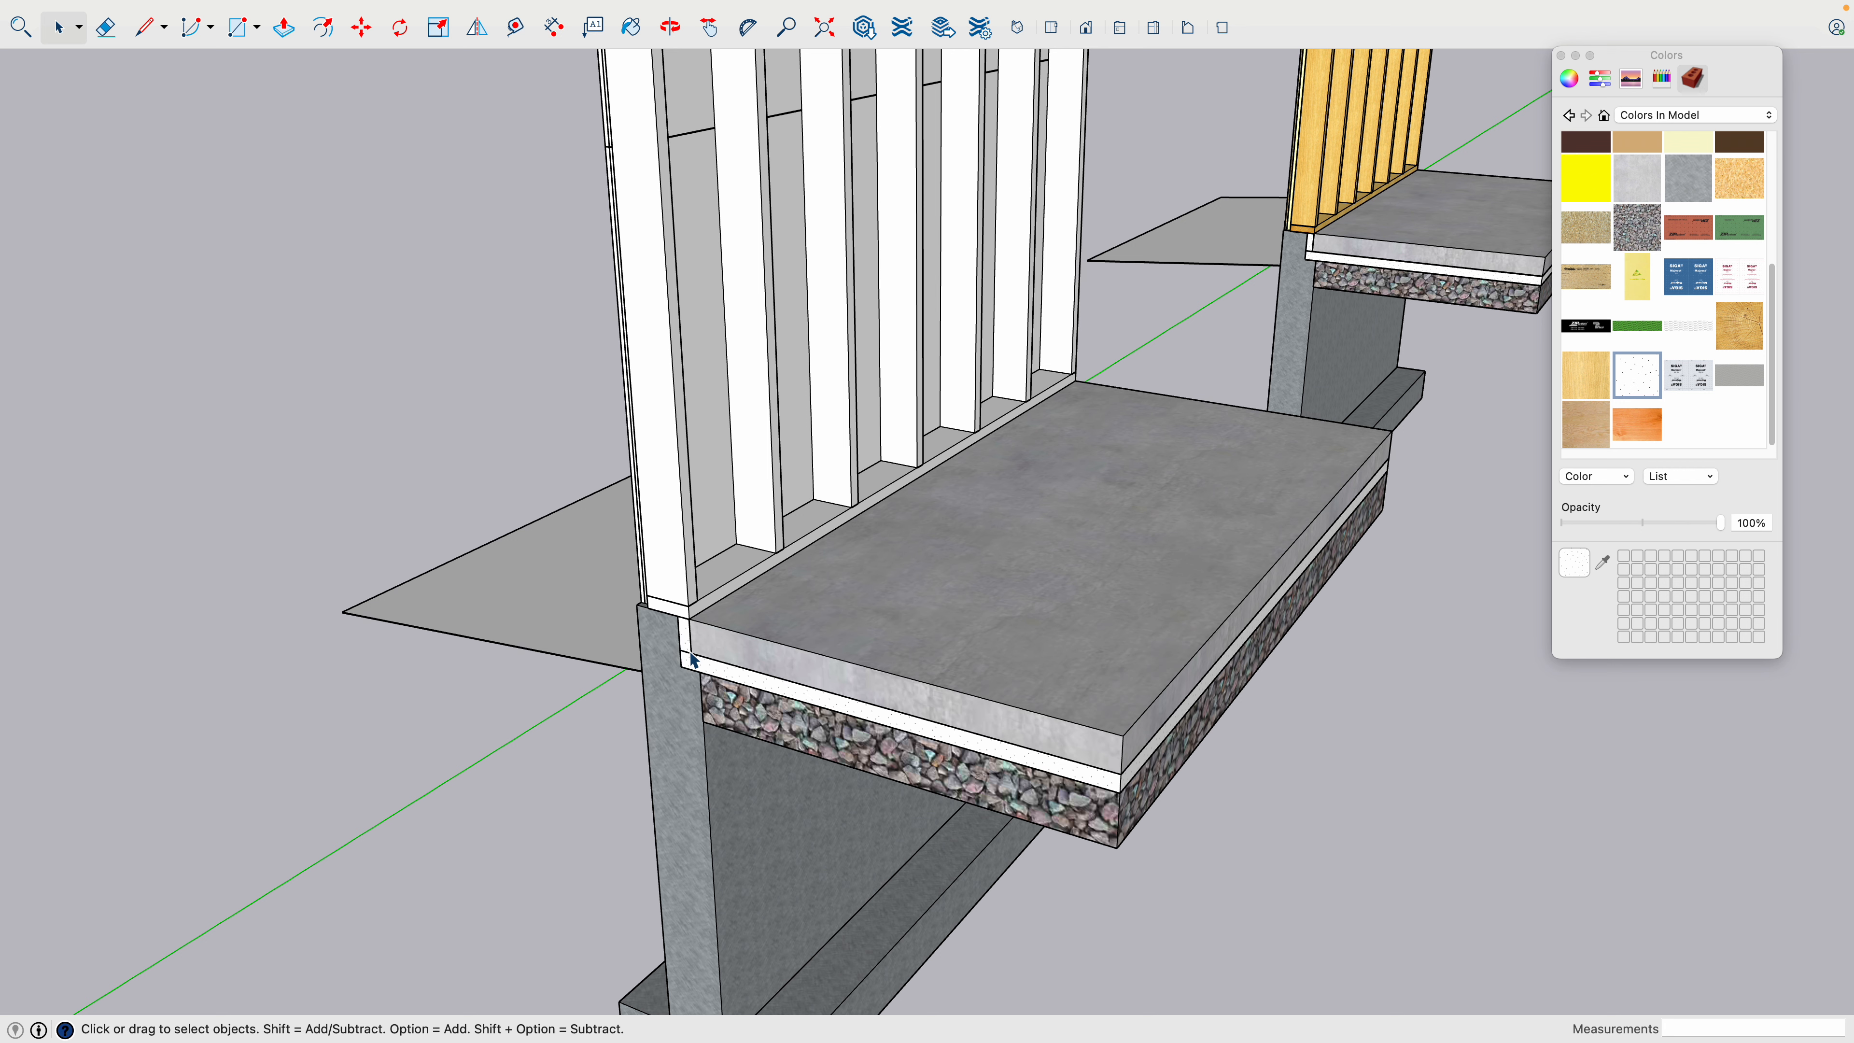
pyautogui.keyDown('shift'); pyautogui.moveTo(692, 659); pyautogui.dragTo(803, 672, button='middle'); pyautogui.keyUp('shift')
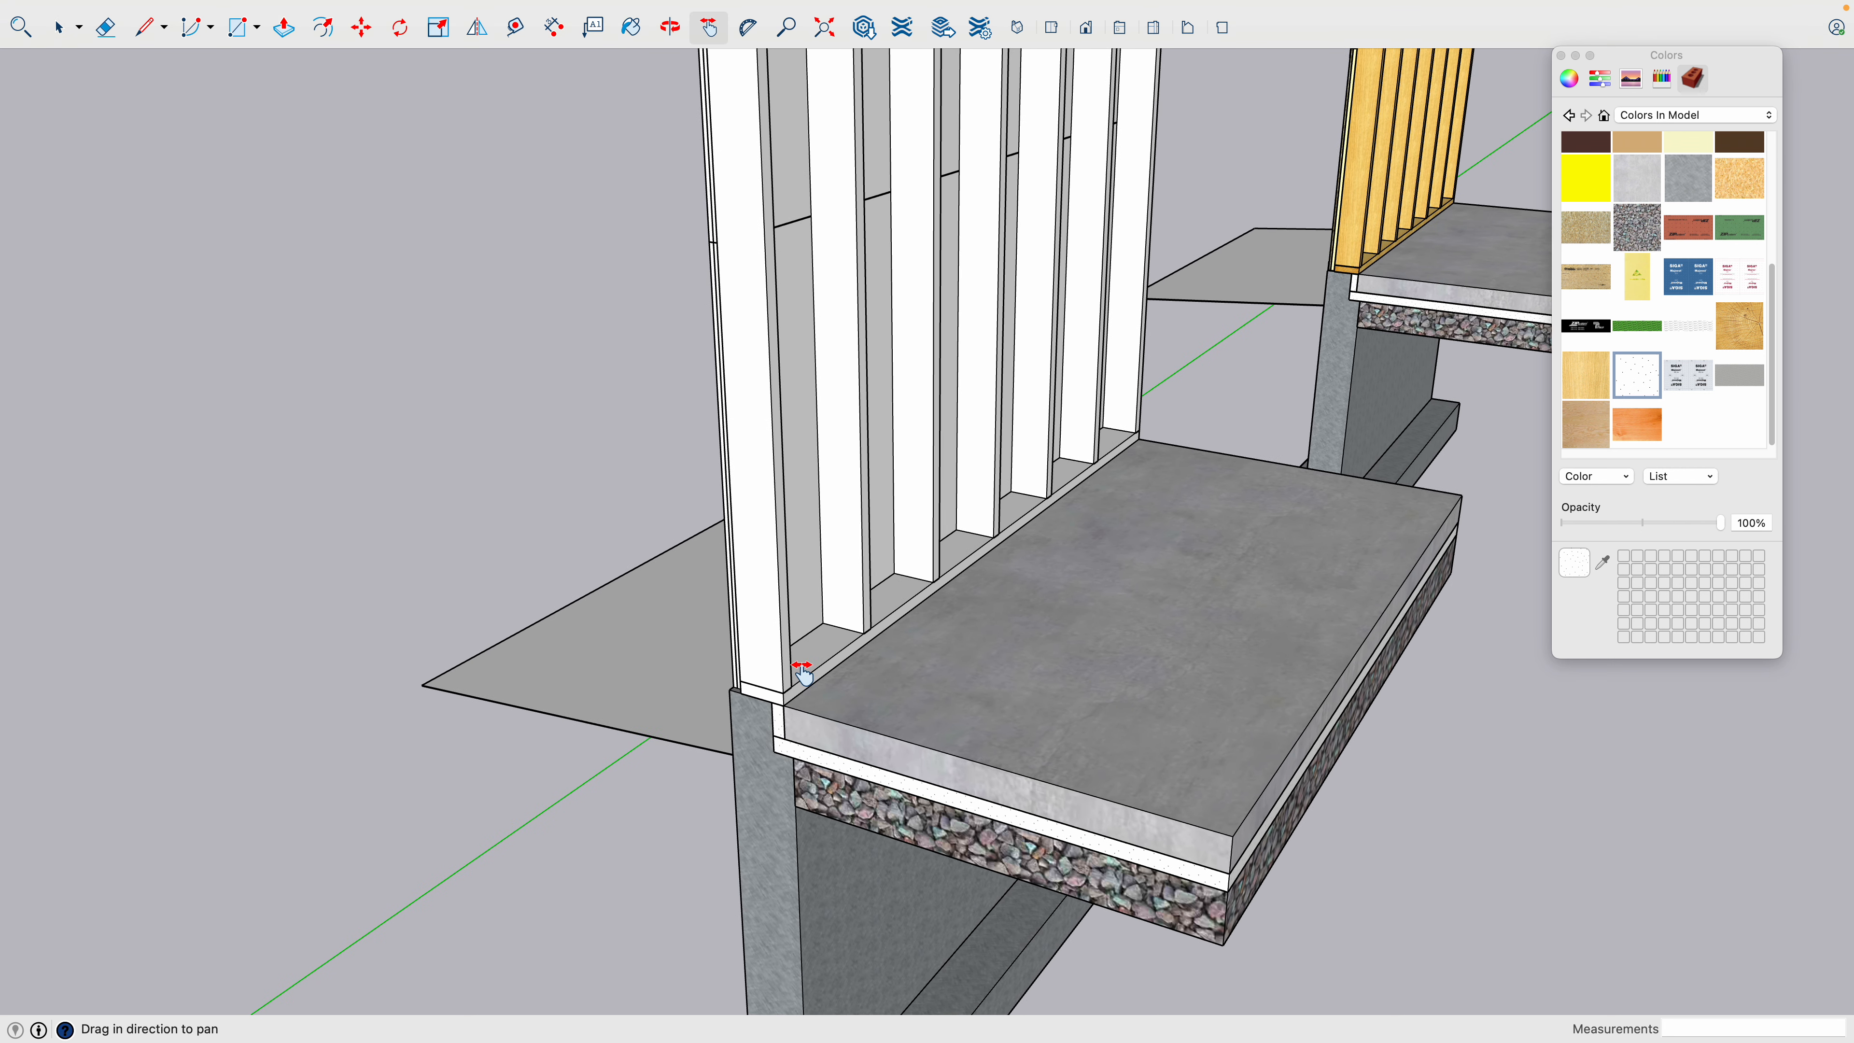
pyautogui.scroll(4, 810, 672)
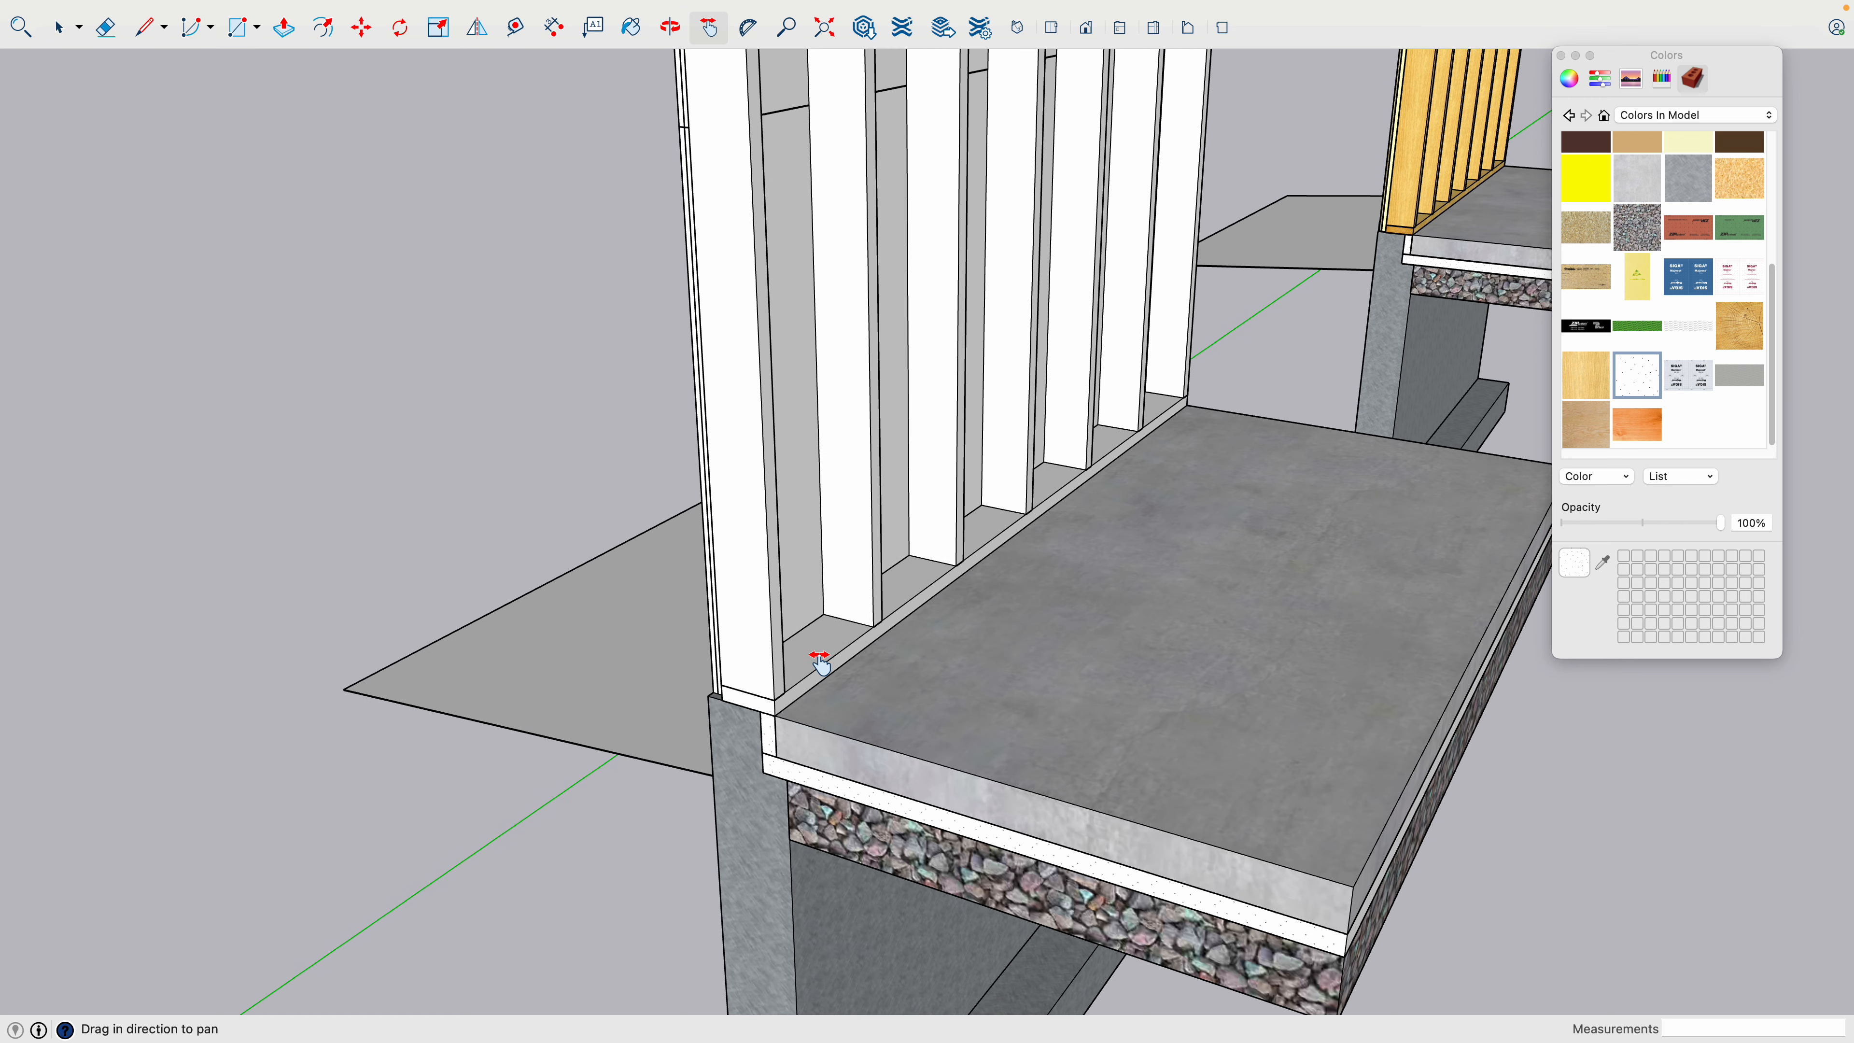
pyautogui.press('space')
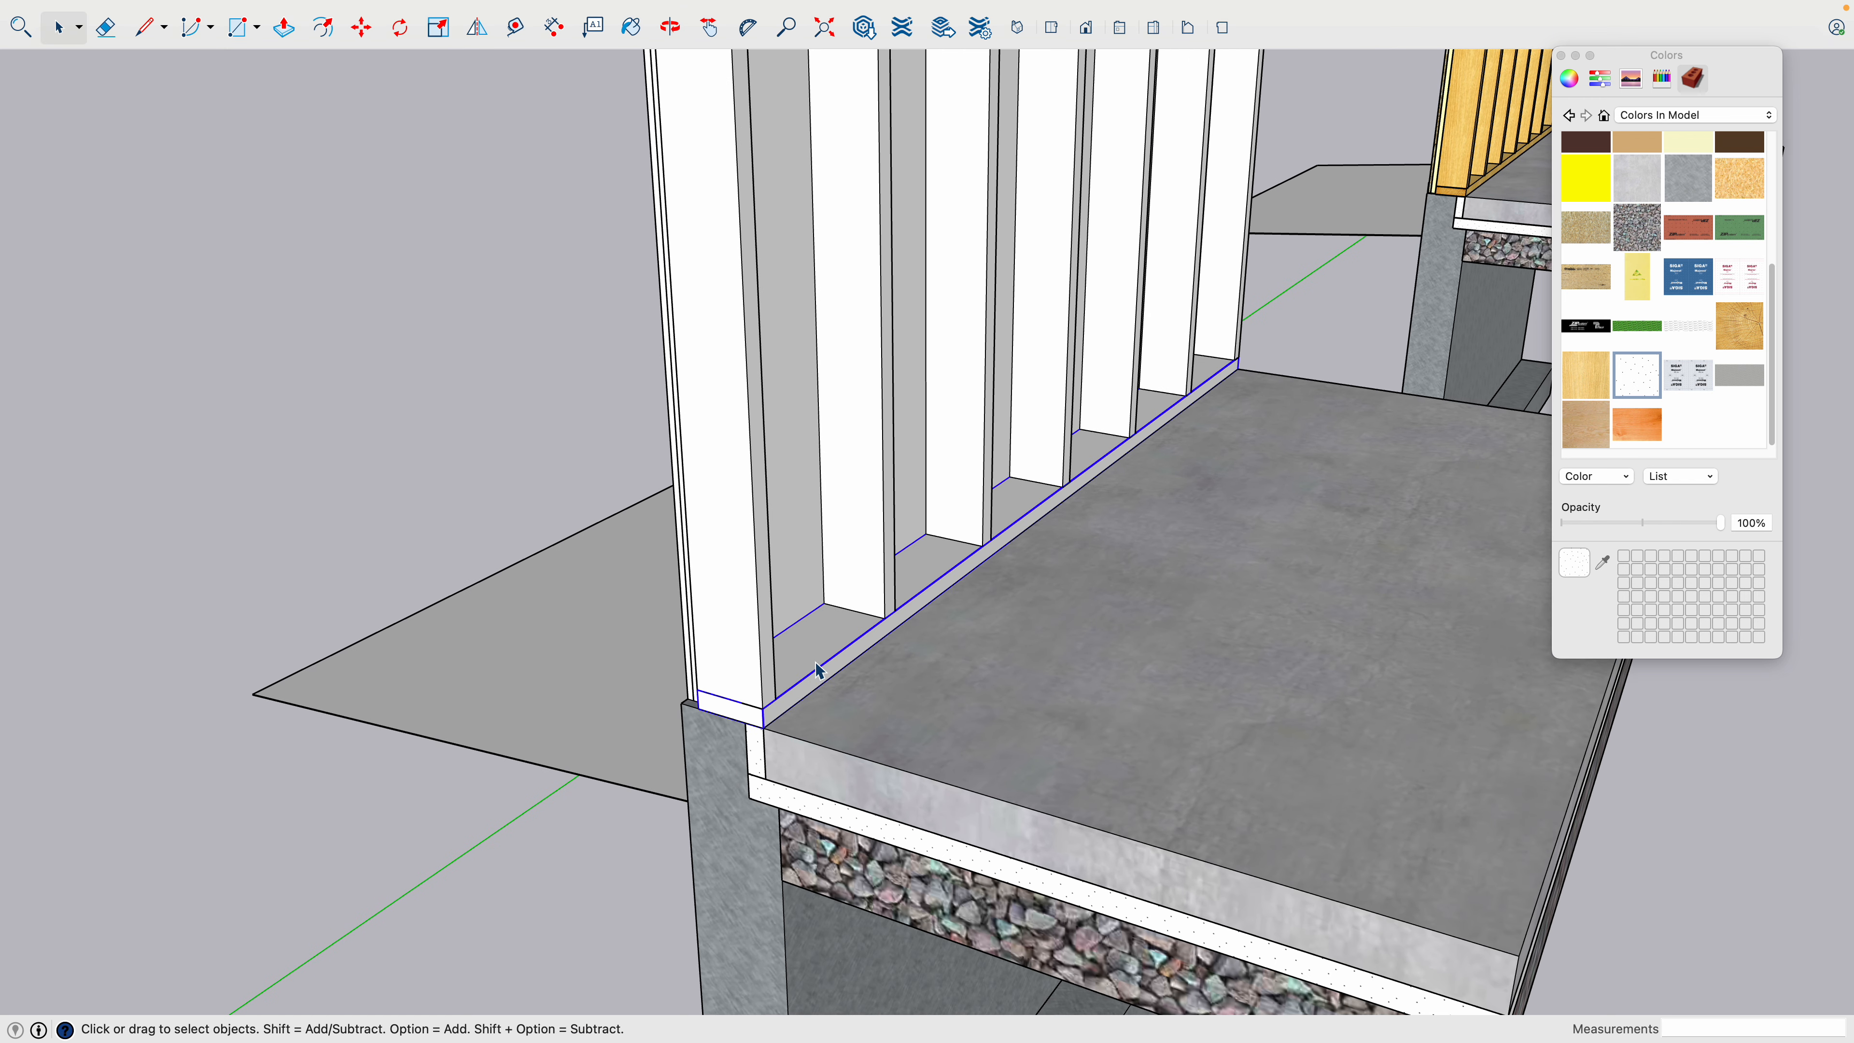
pyautogui.scroll(-5, 815, 664)
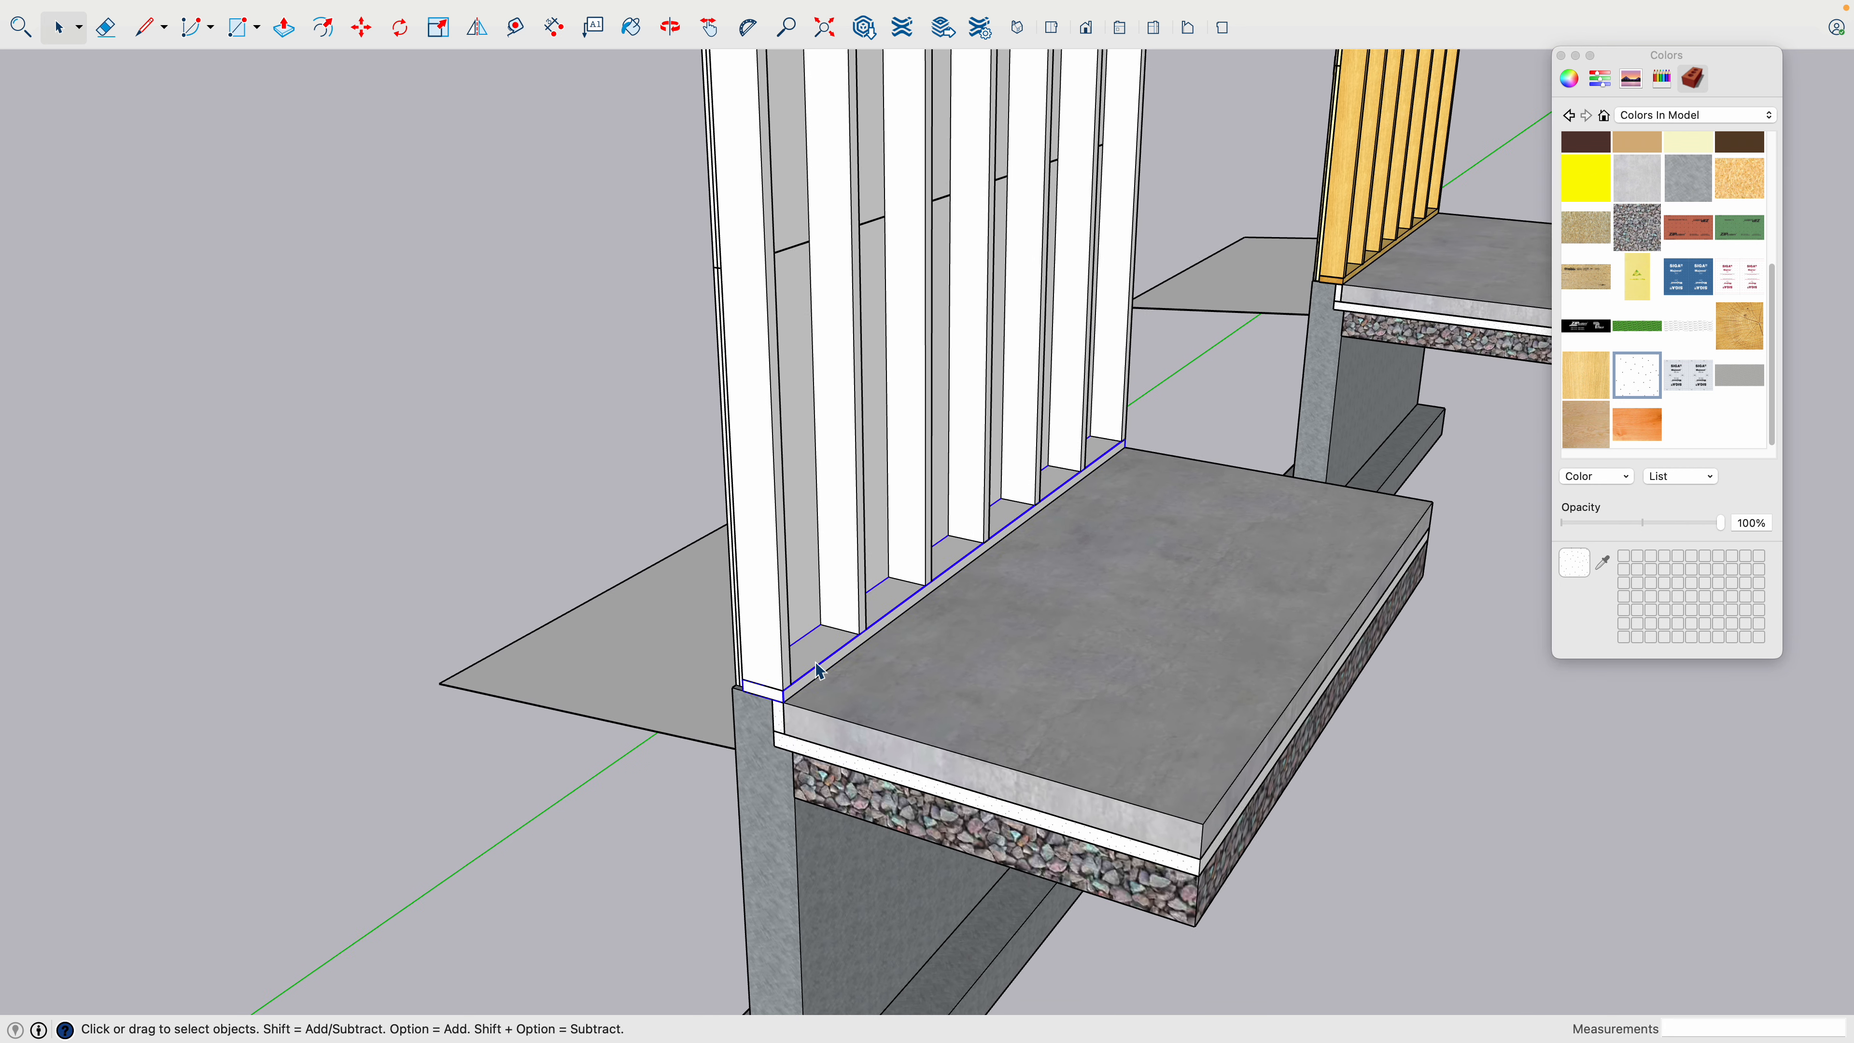
pyautogui.scroll(-5, 816, 665)
pyautogui.scroll(3, 810, 661)
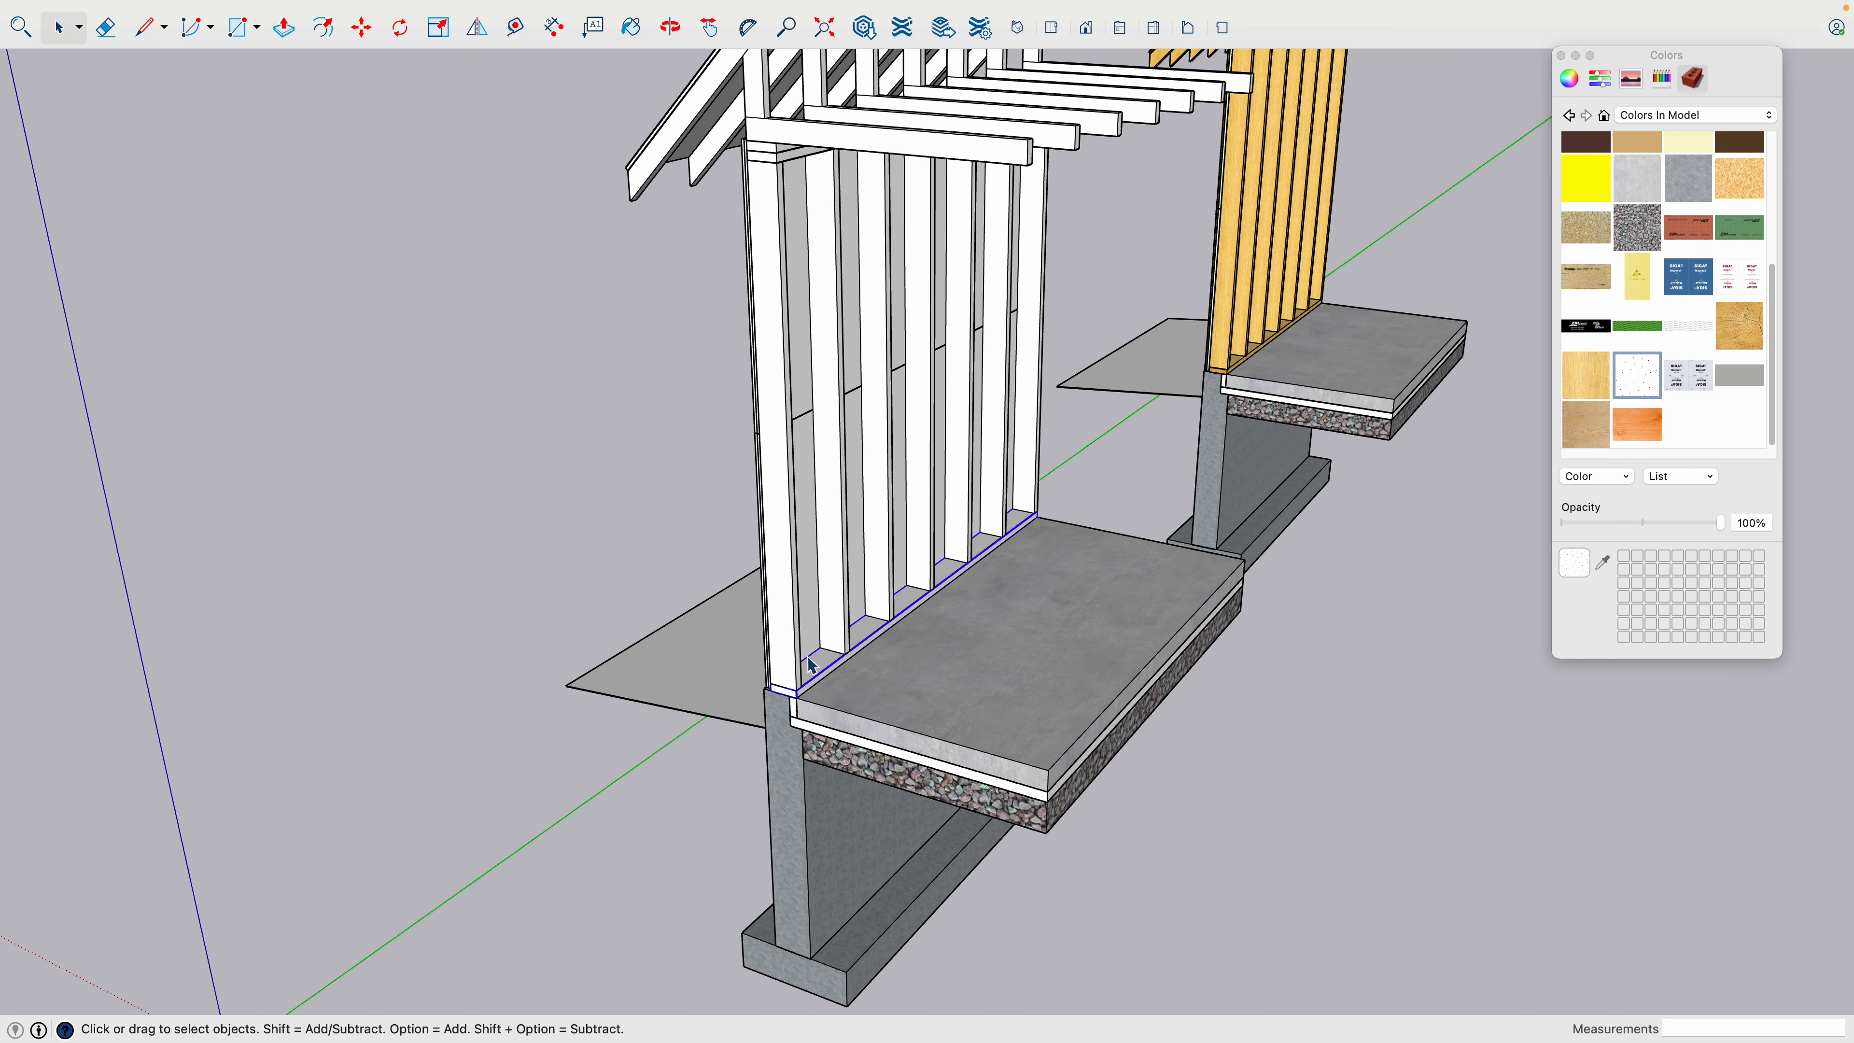
pyautogui.doubleClick(822, 671)
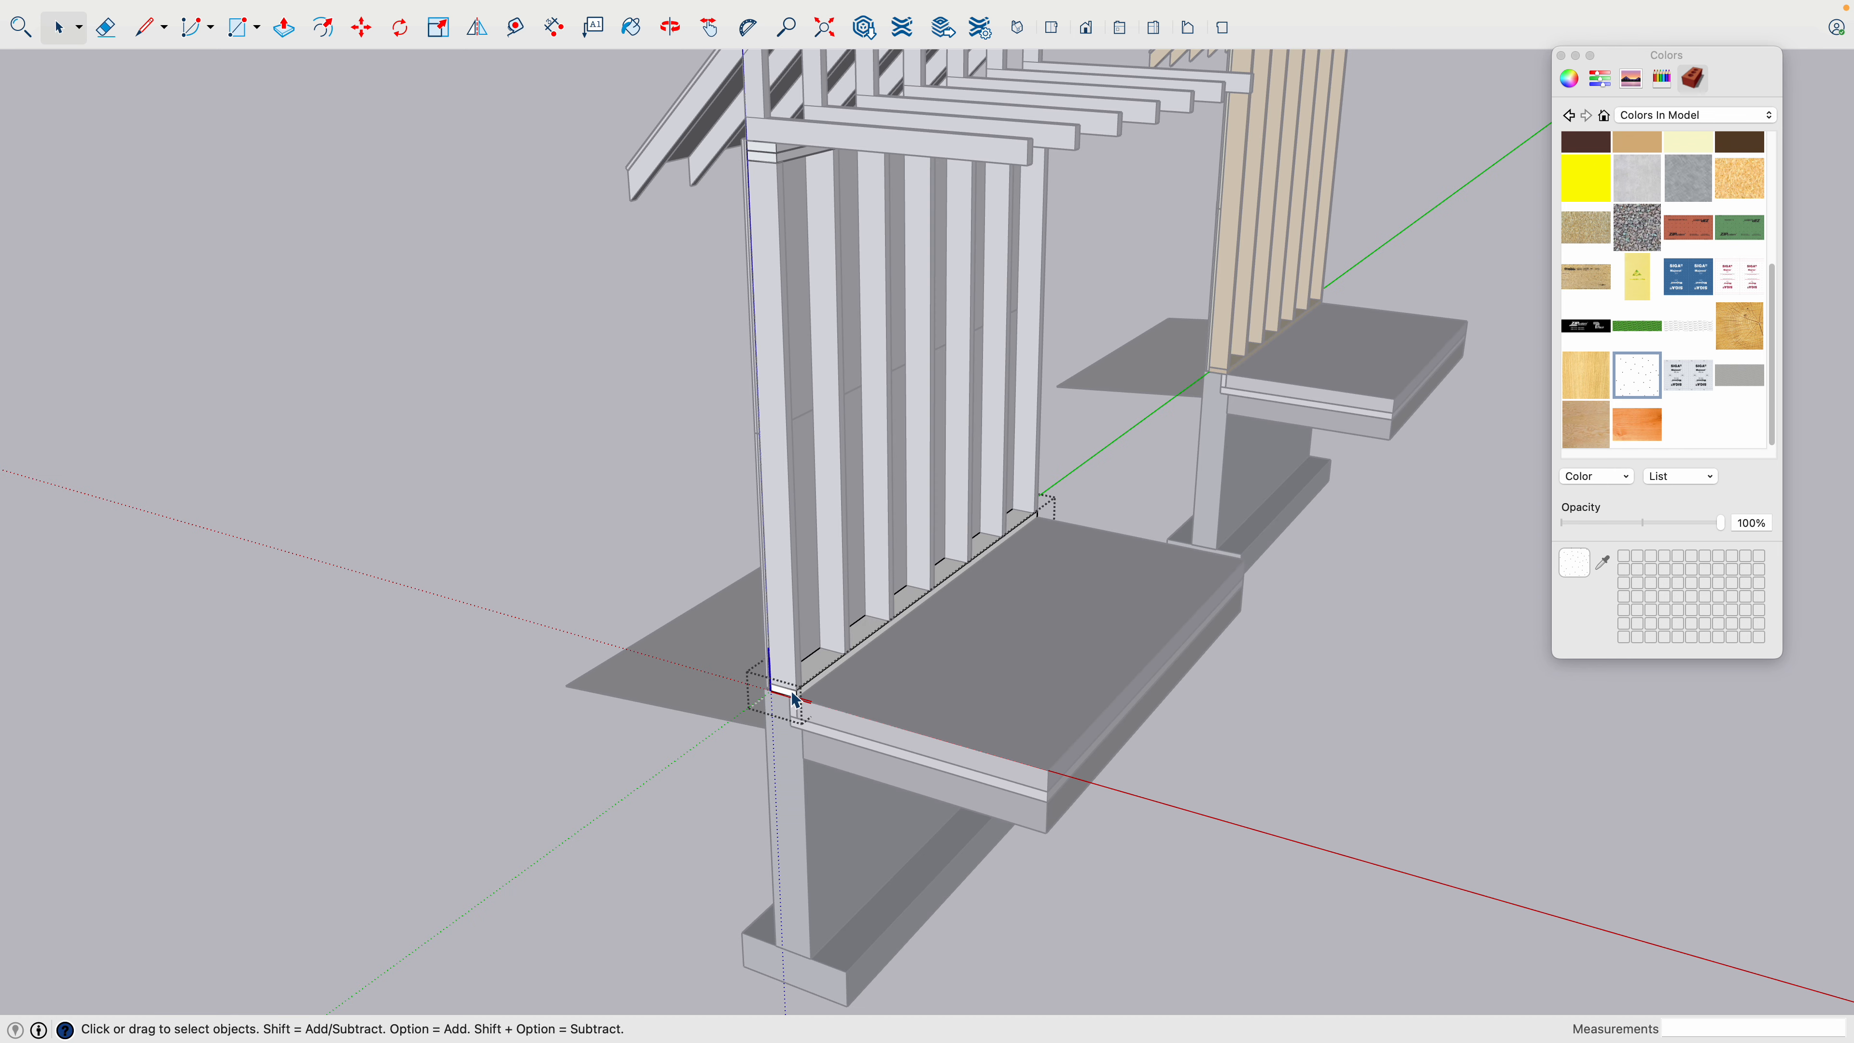
pyautogui.scroll(4, 796, 694)
pyautogui.scroll(-5, 792, 698)
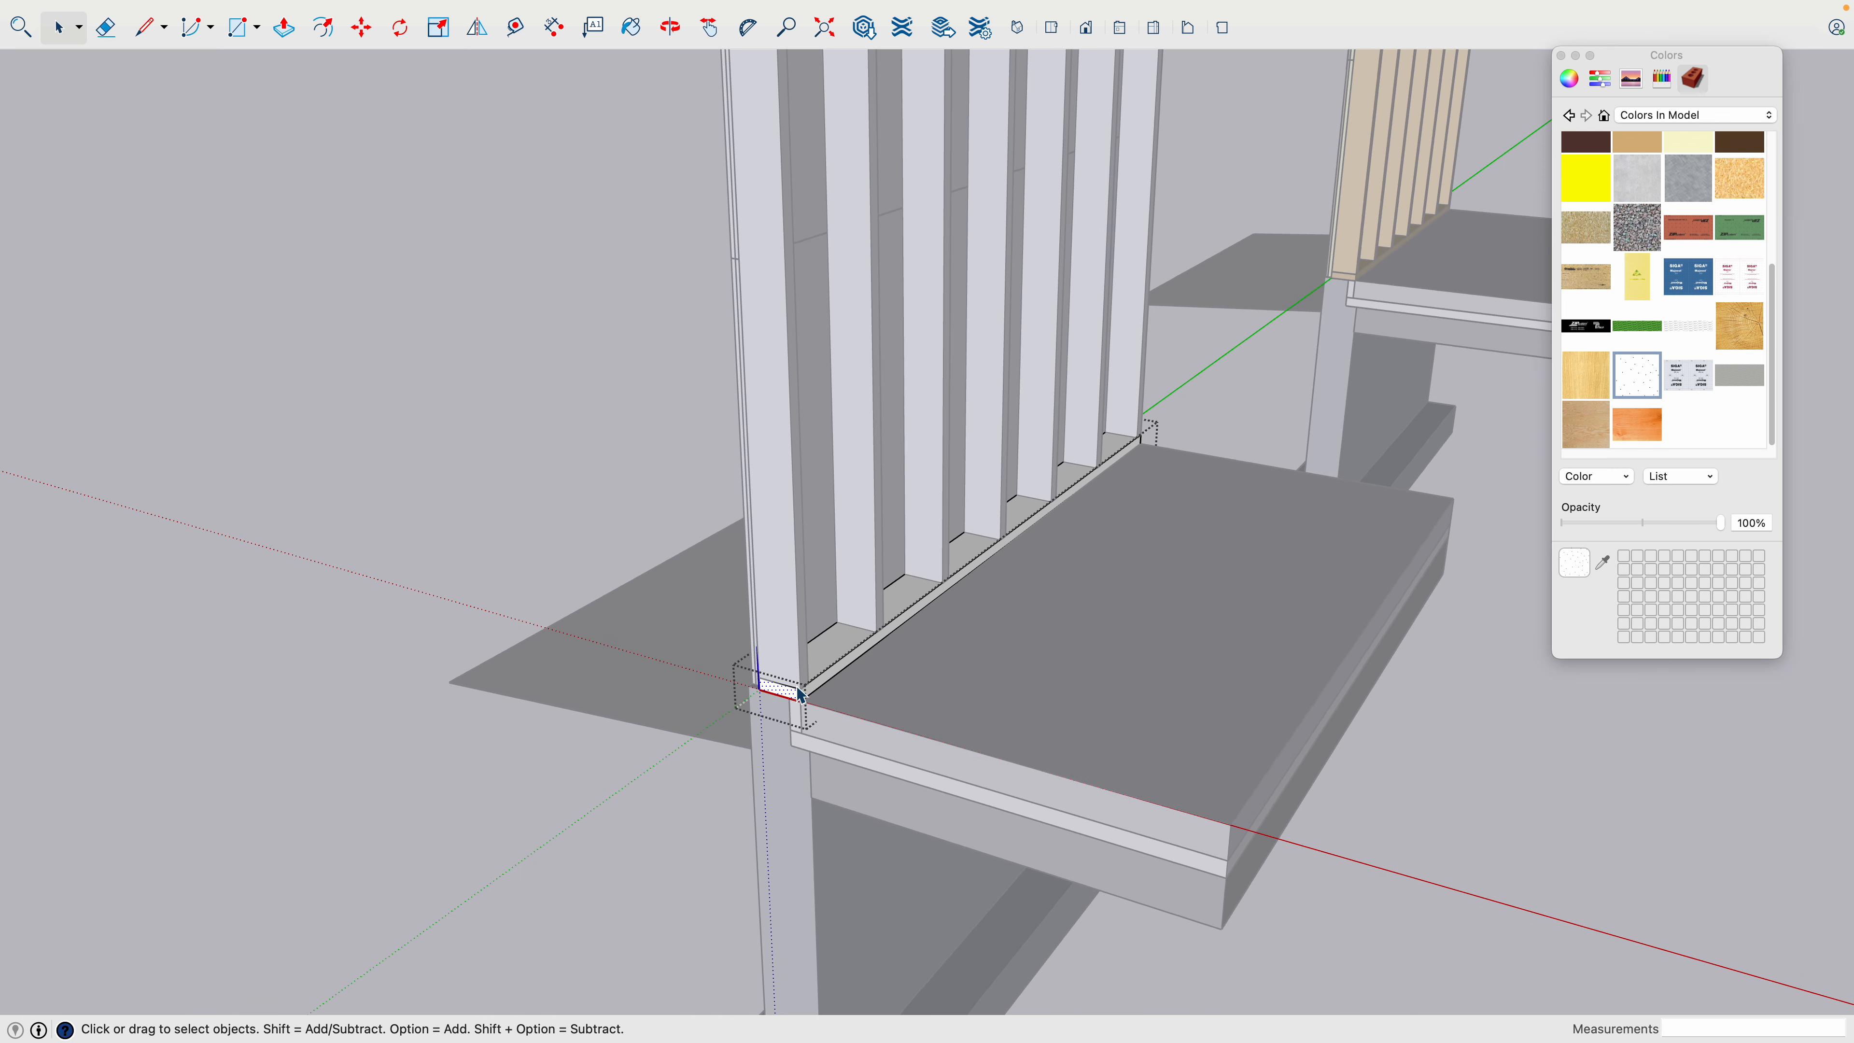
pyautogui.scroll(5, 774, 252)
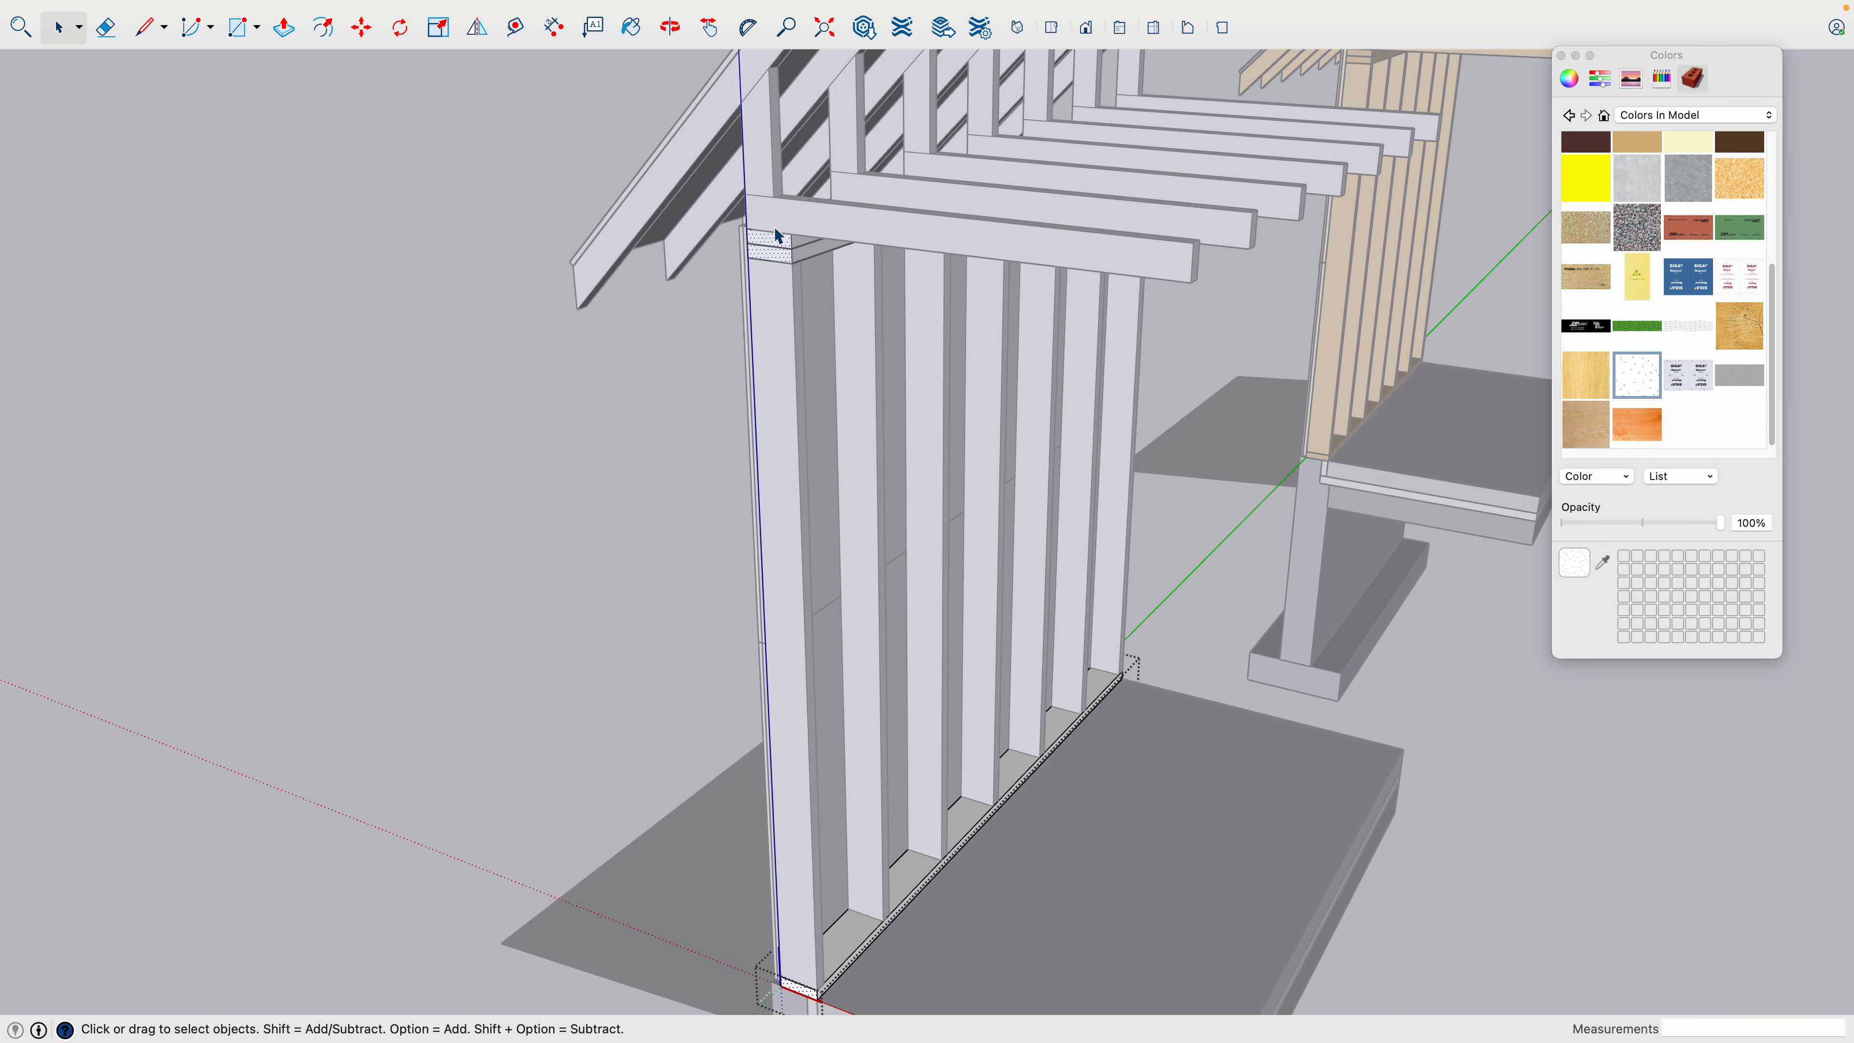
pyautogui.scroll(-8, 777, 276)
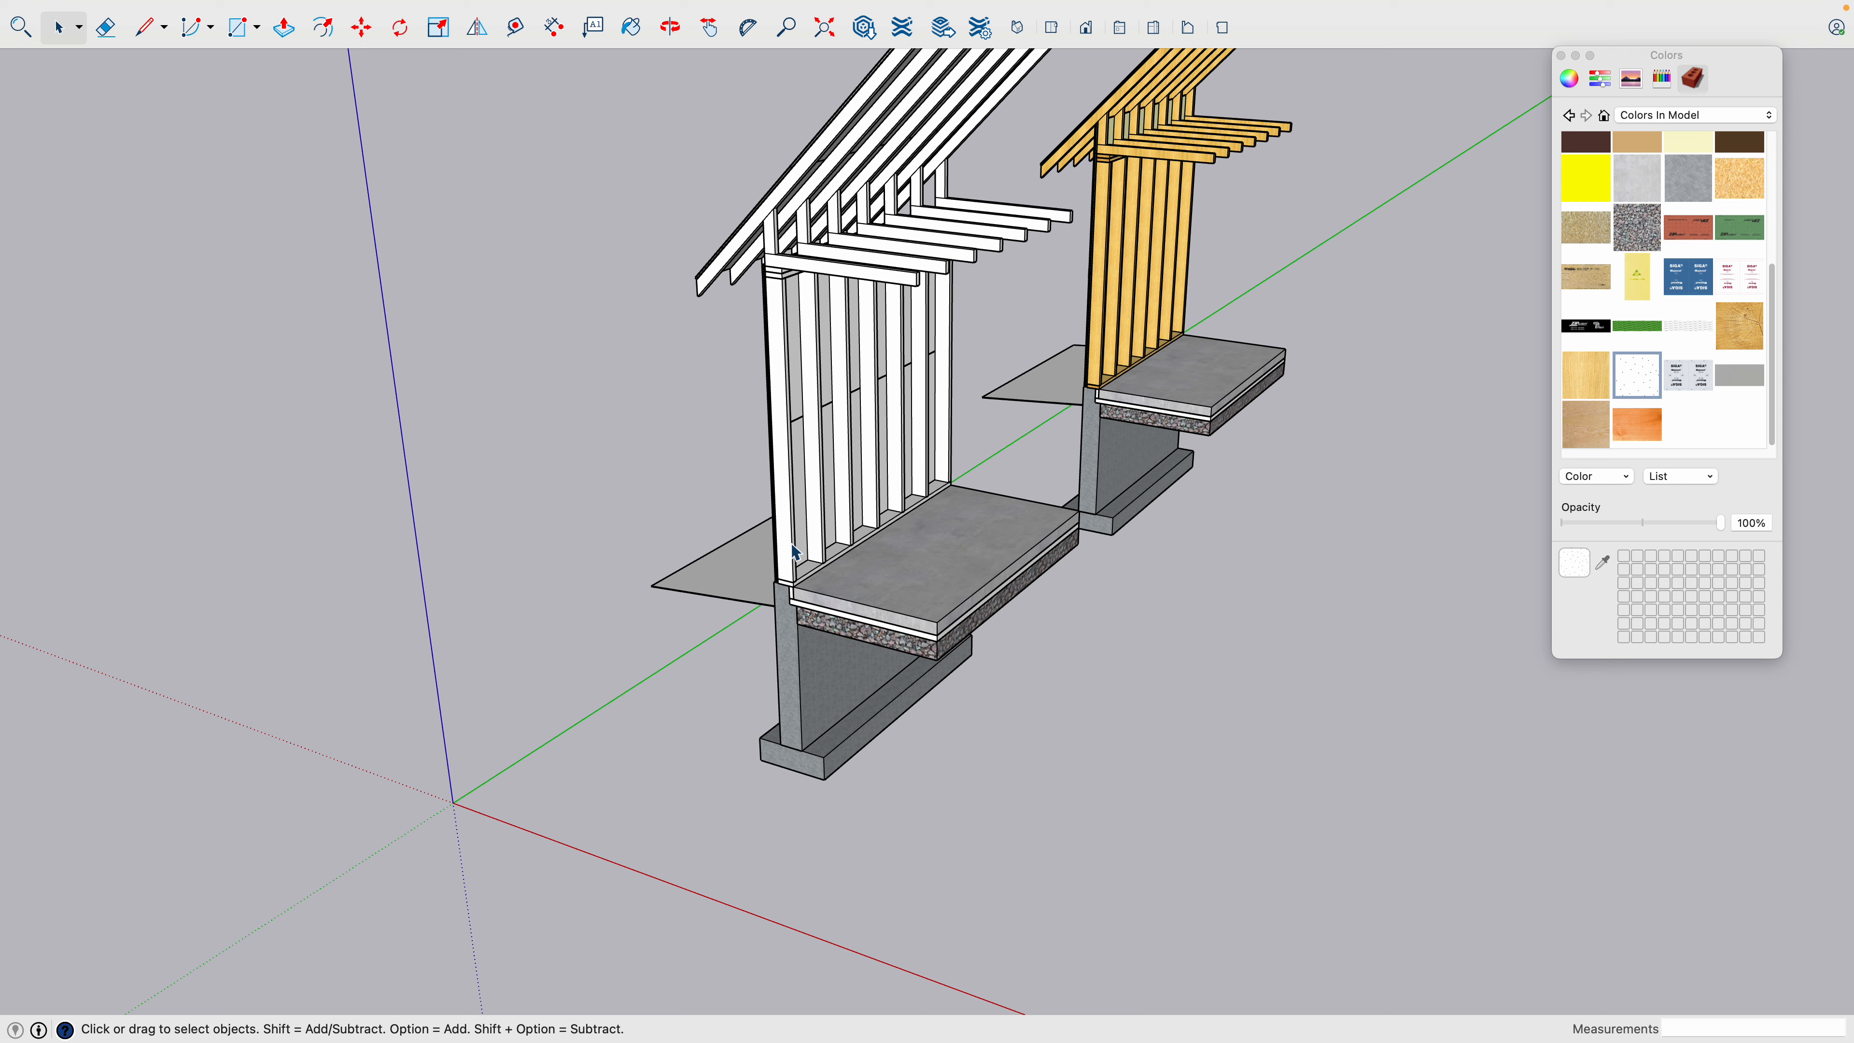
pyautogui.scroll(8, 800, 554)
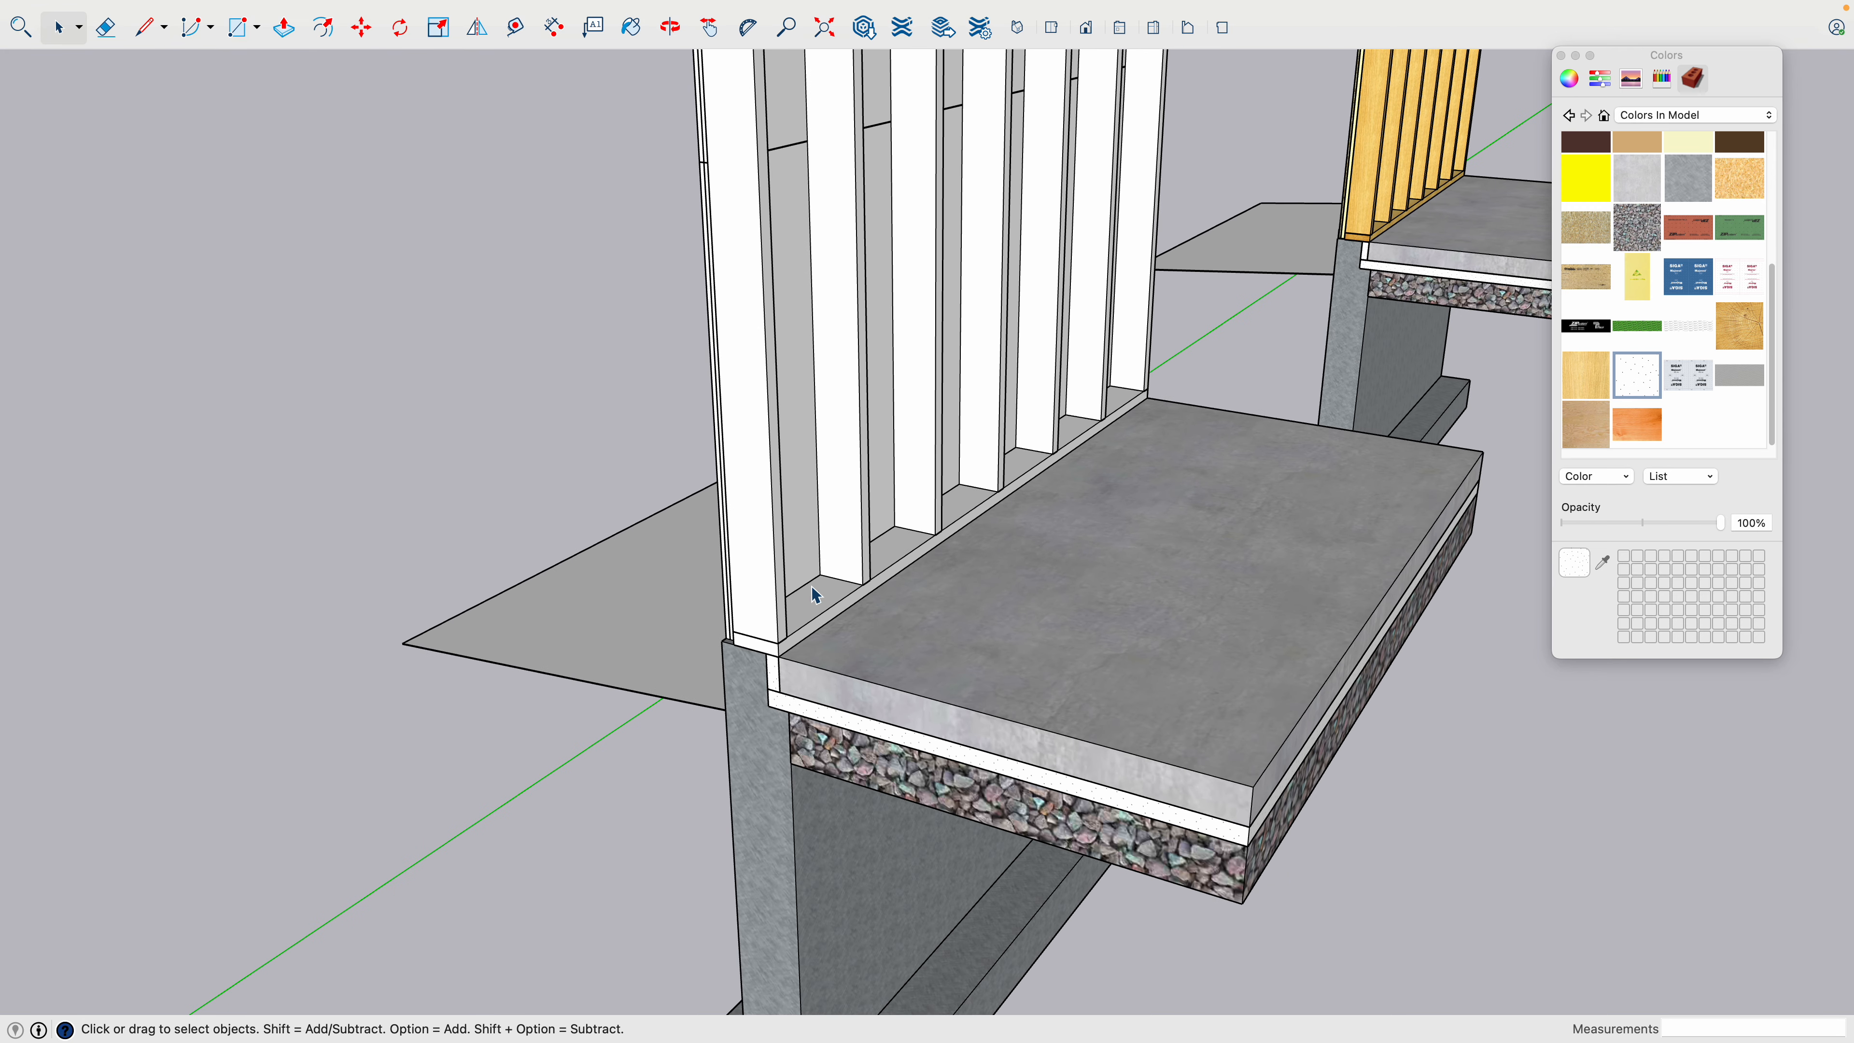
# - Paint all faces inside the bottom plate component with the light wood grain texture and close the component
pyautogui.click(810, 591)
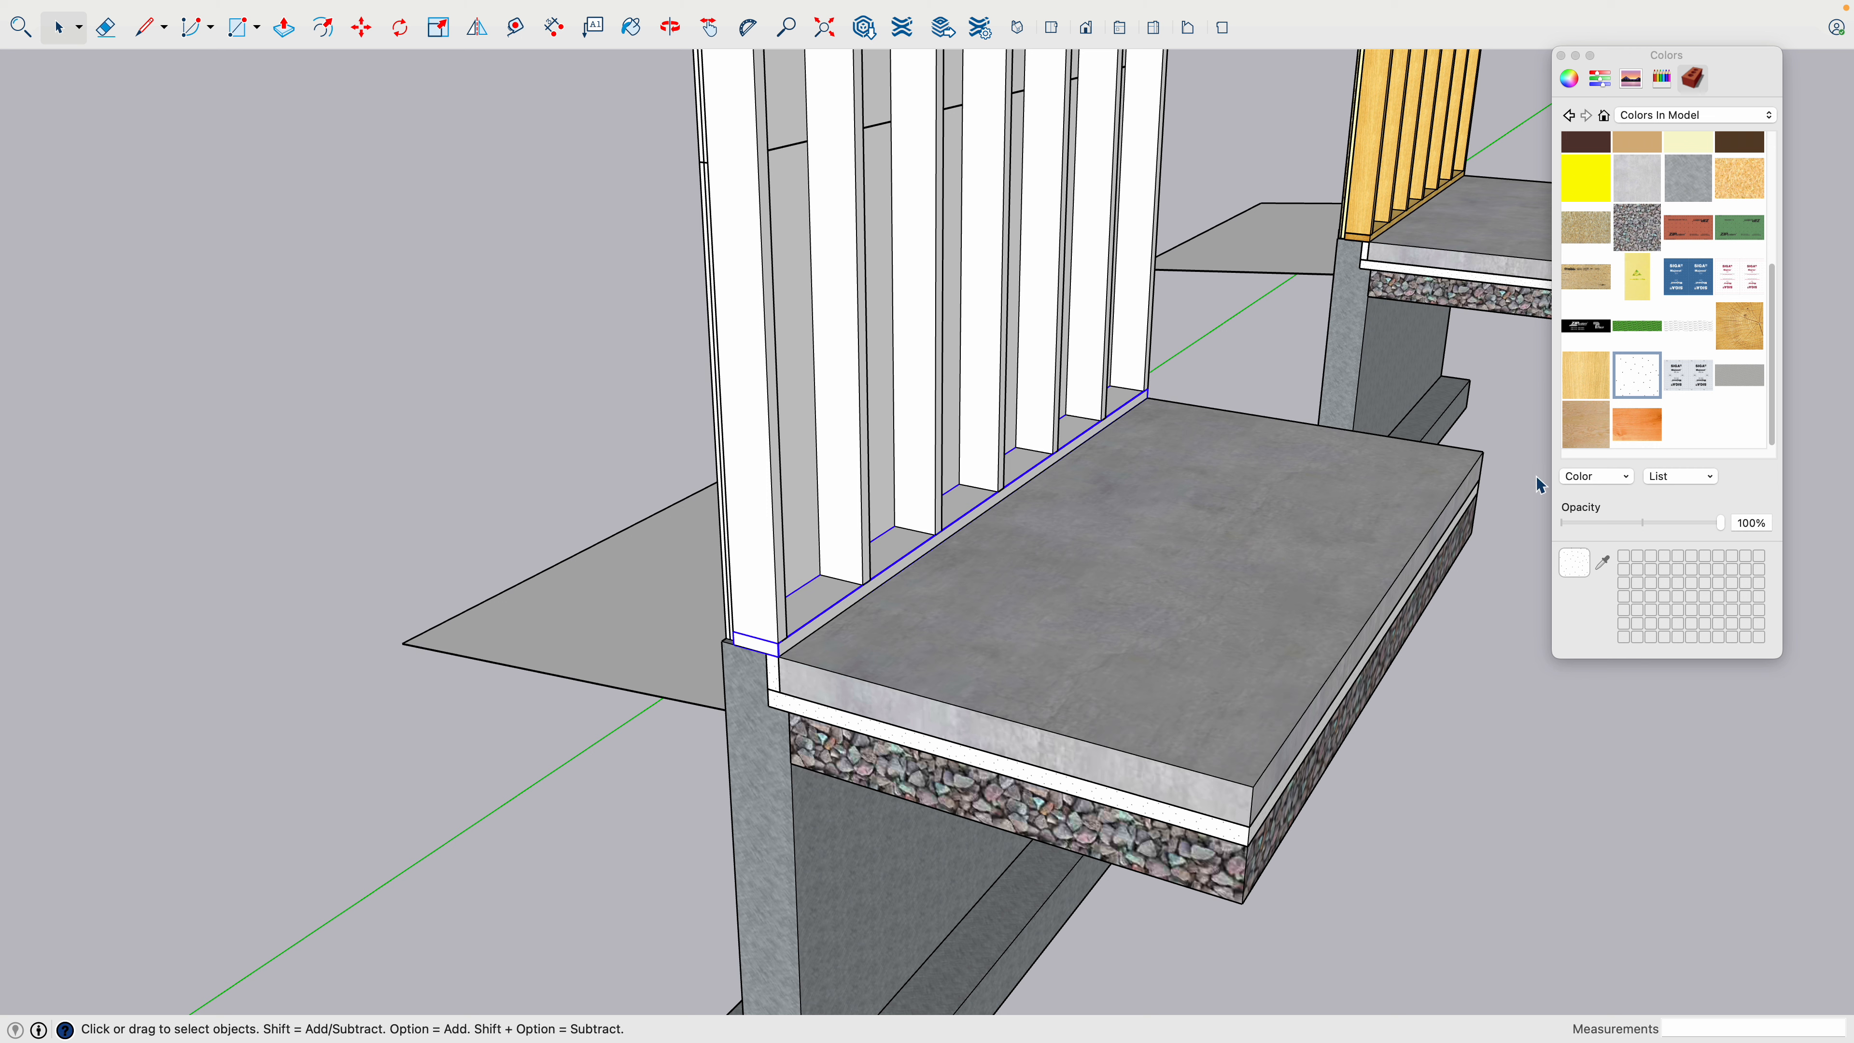
pyautogui.click(1587, 375)
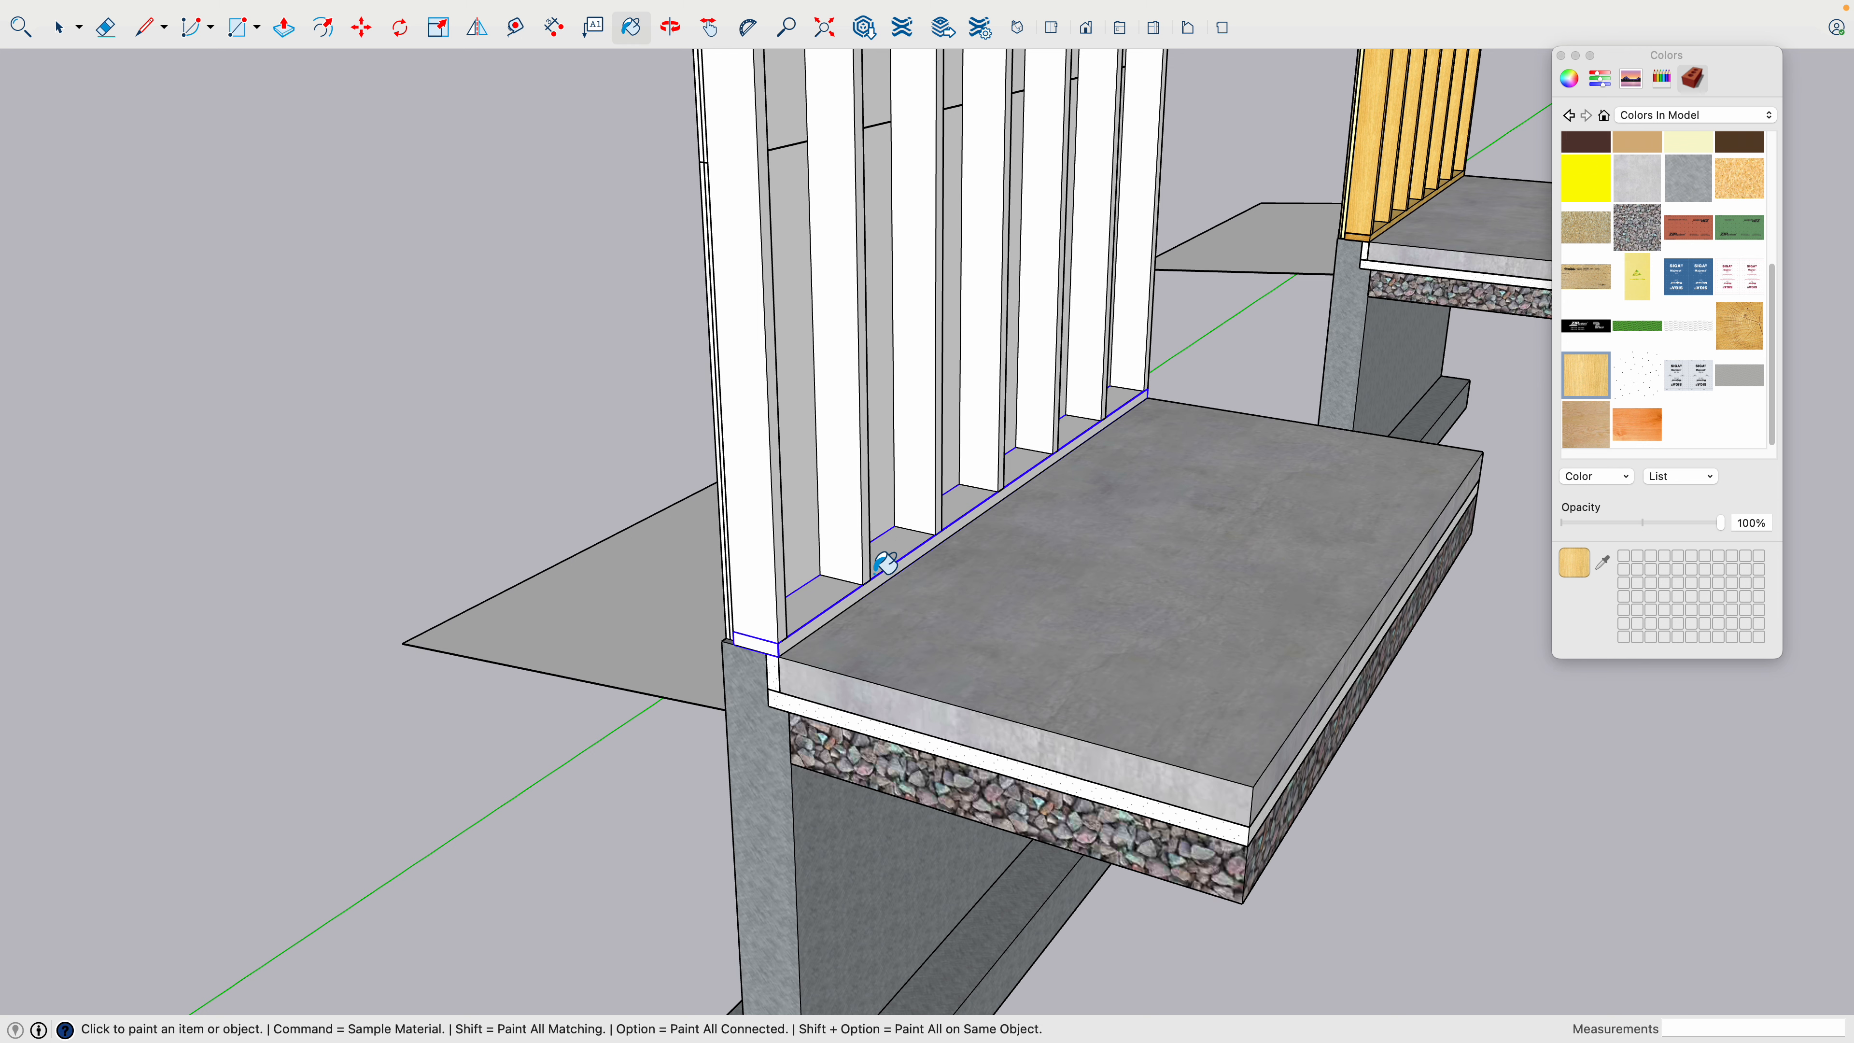
pyautogui.press('space')
pyautogui.doubleClick(814, 604)
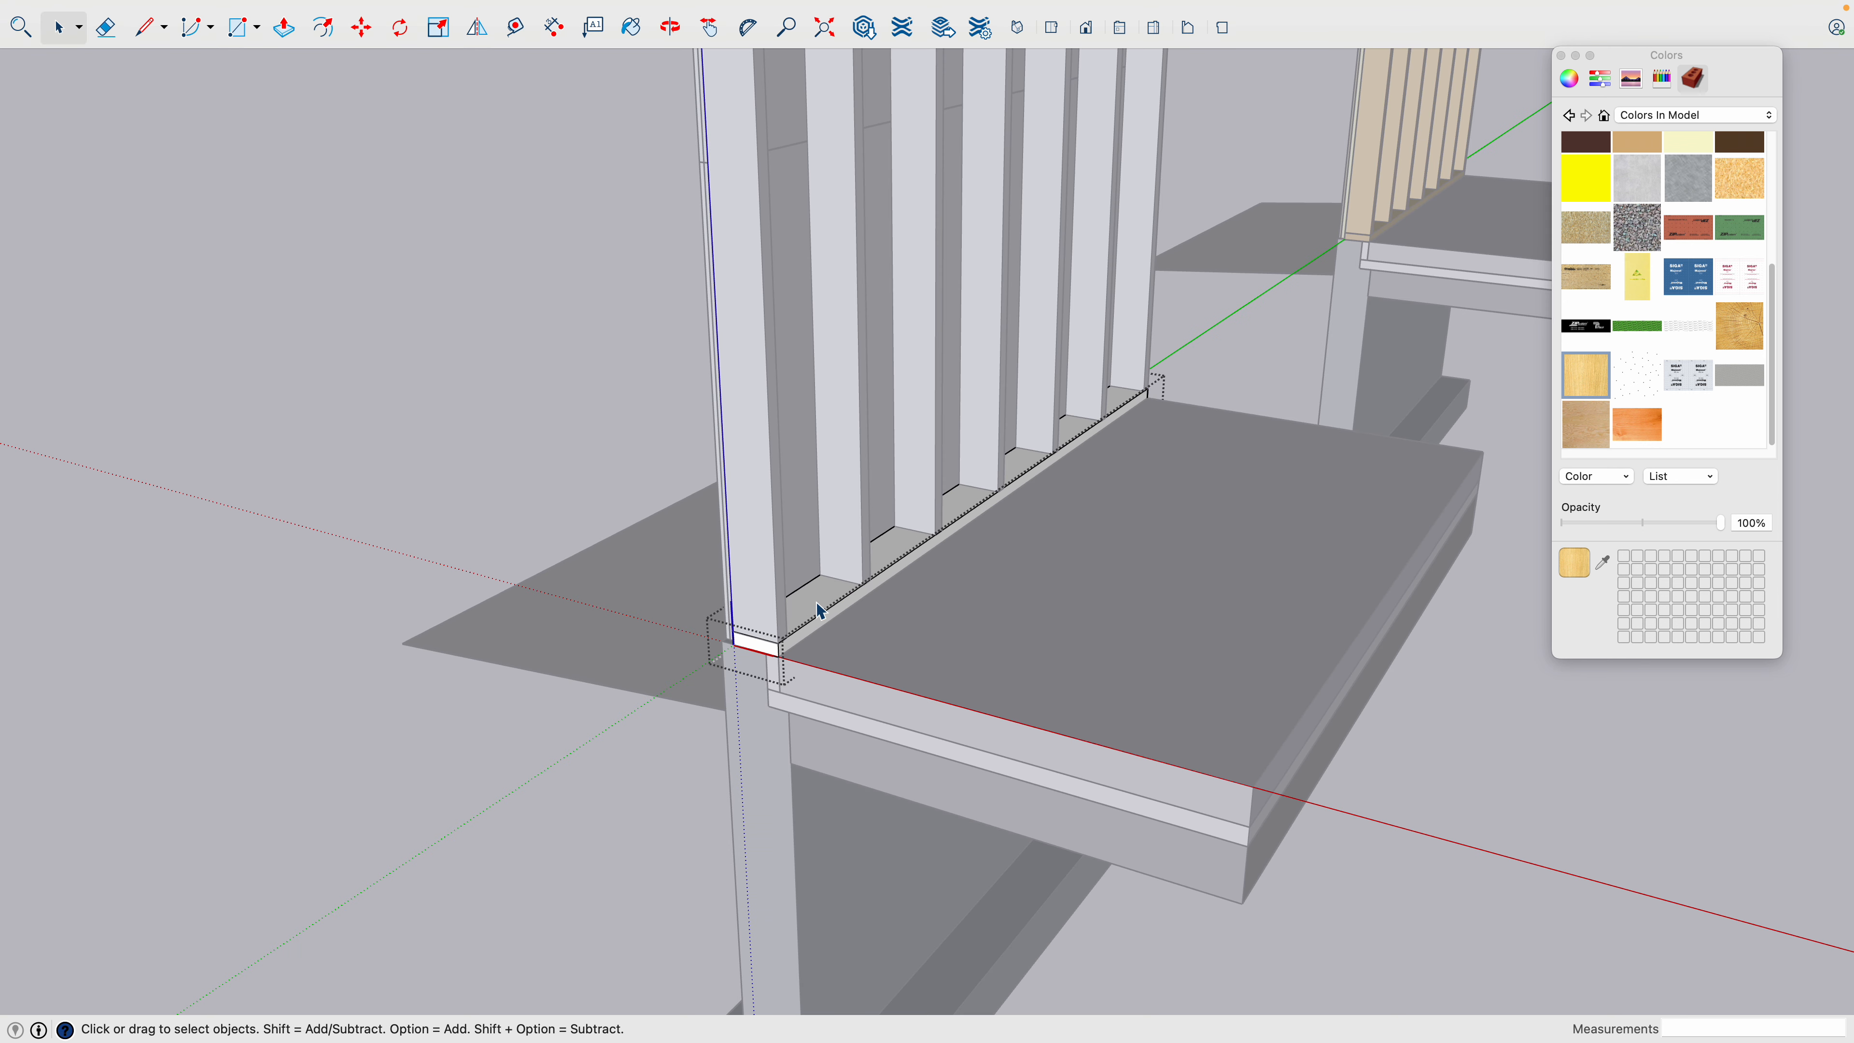
pyautogui.tripleClick(814, 604)
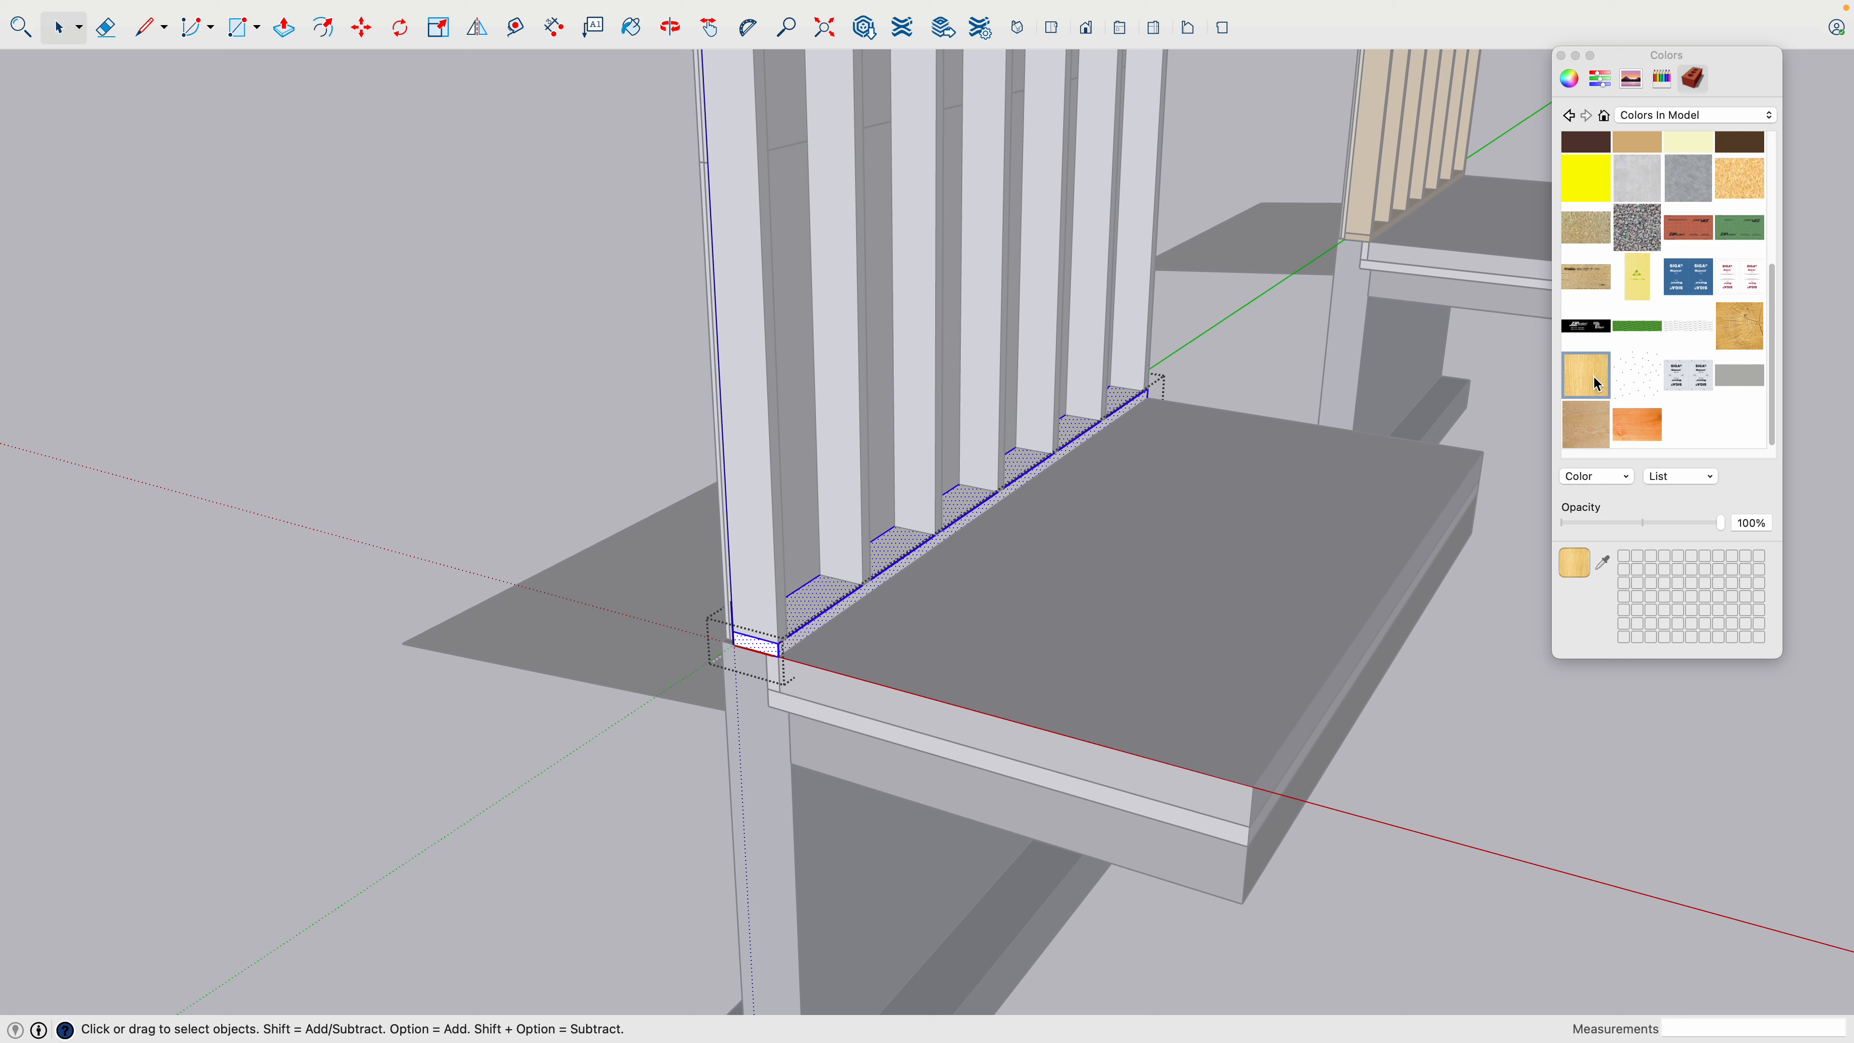
pyautogui.click(1635, 376)
pyautogui.click(1603, 364)
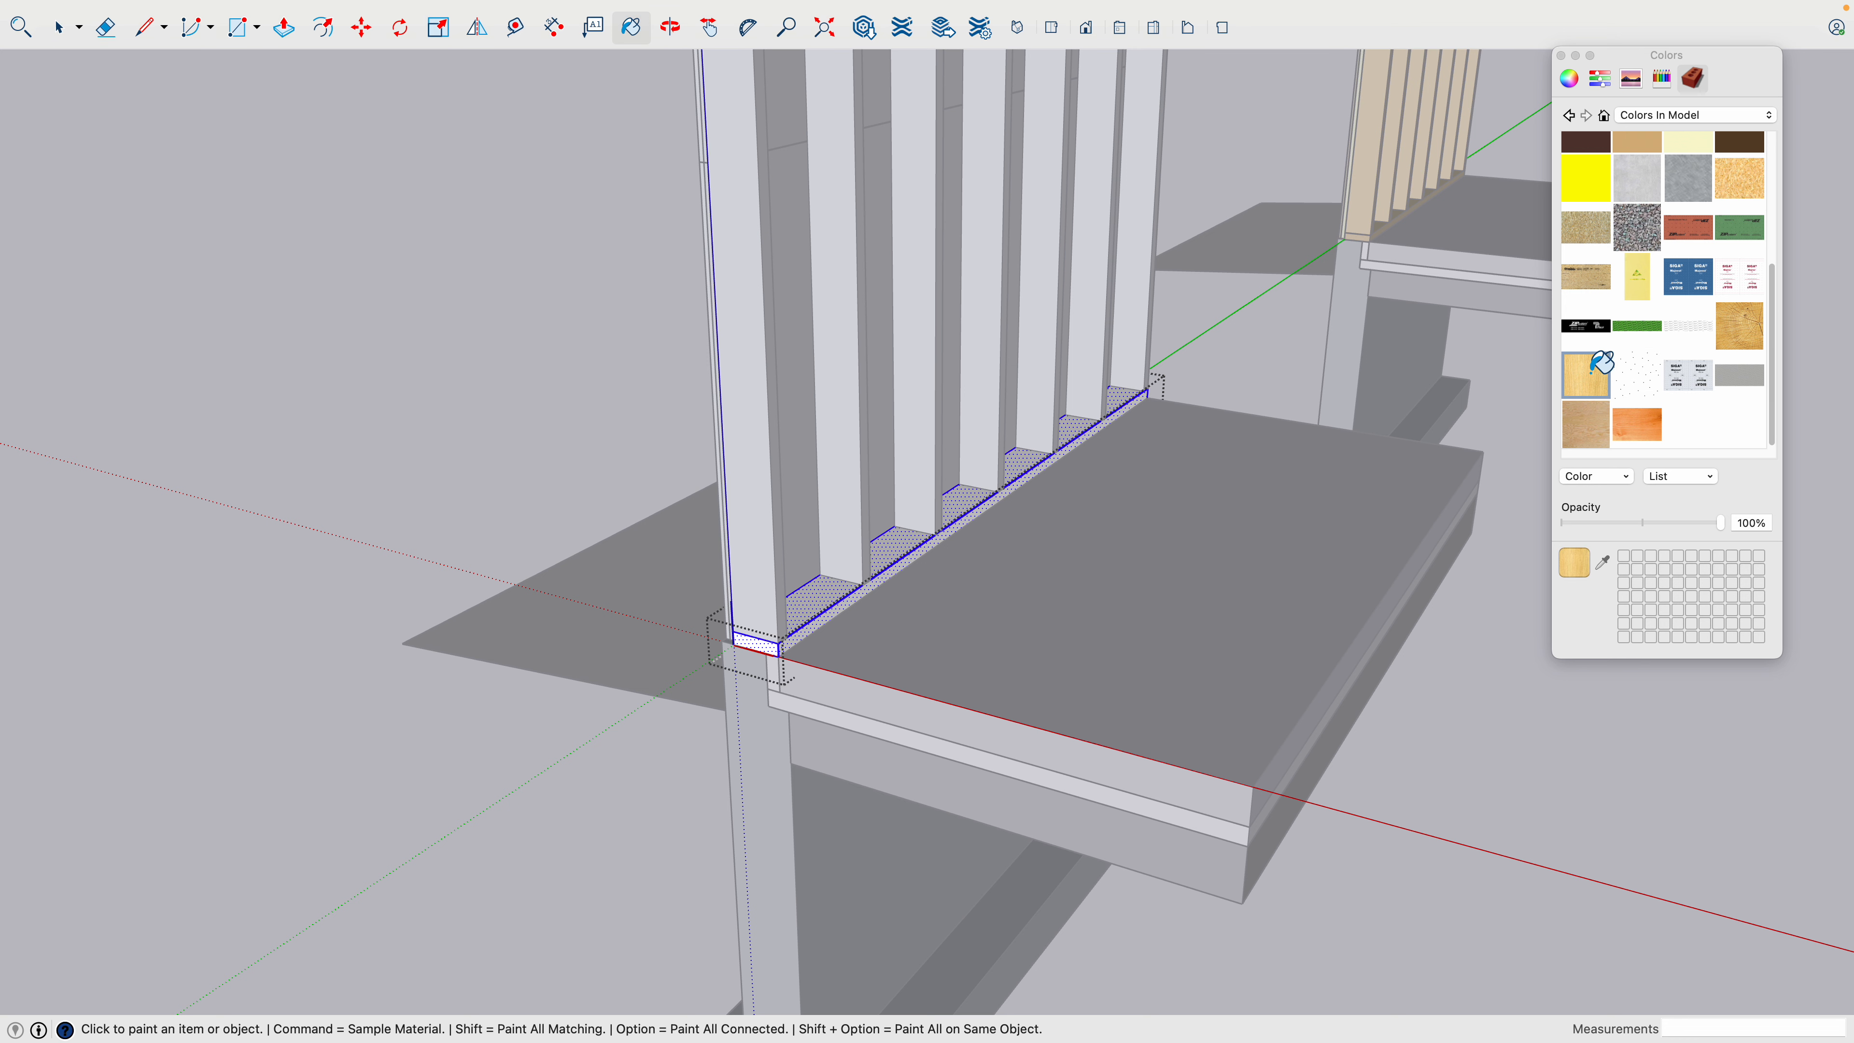
pyautogui.click(903, 545)
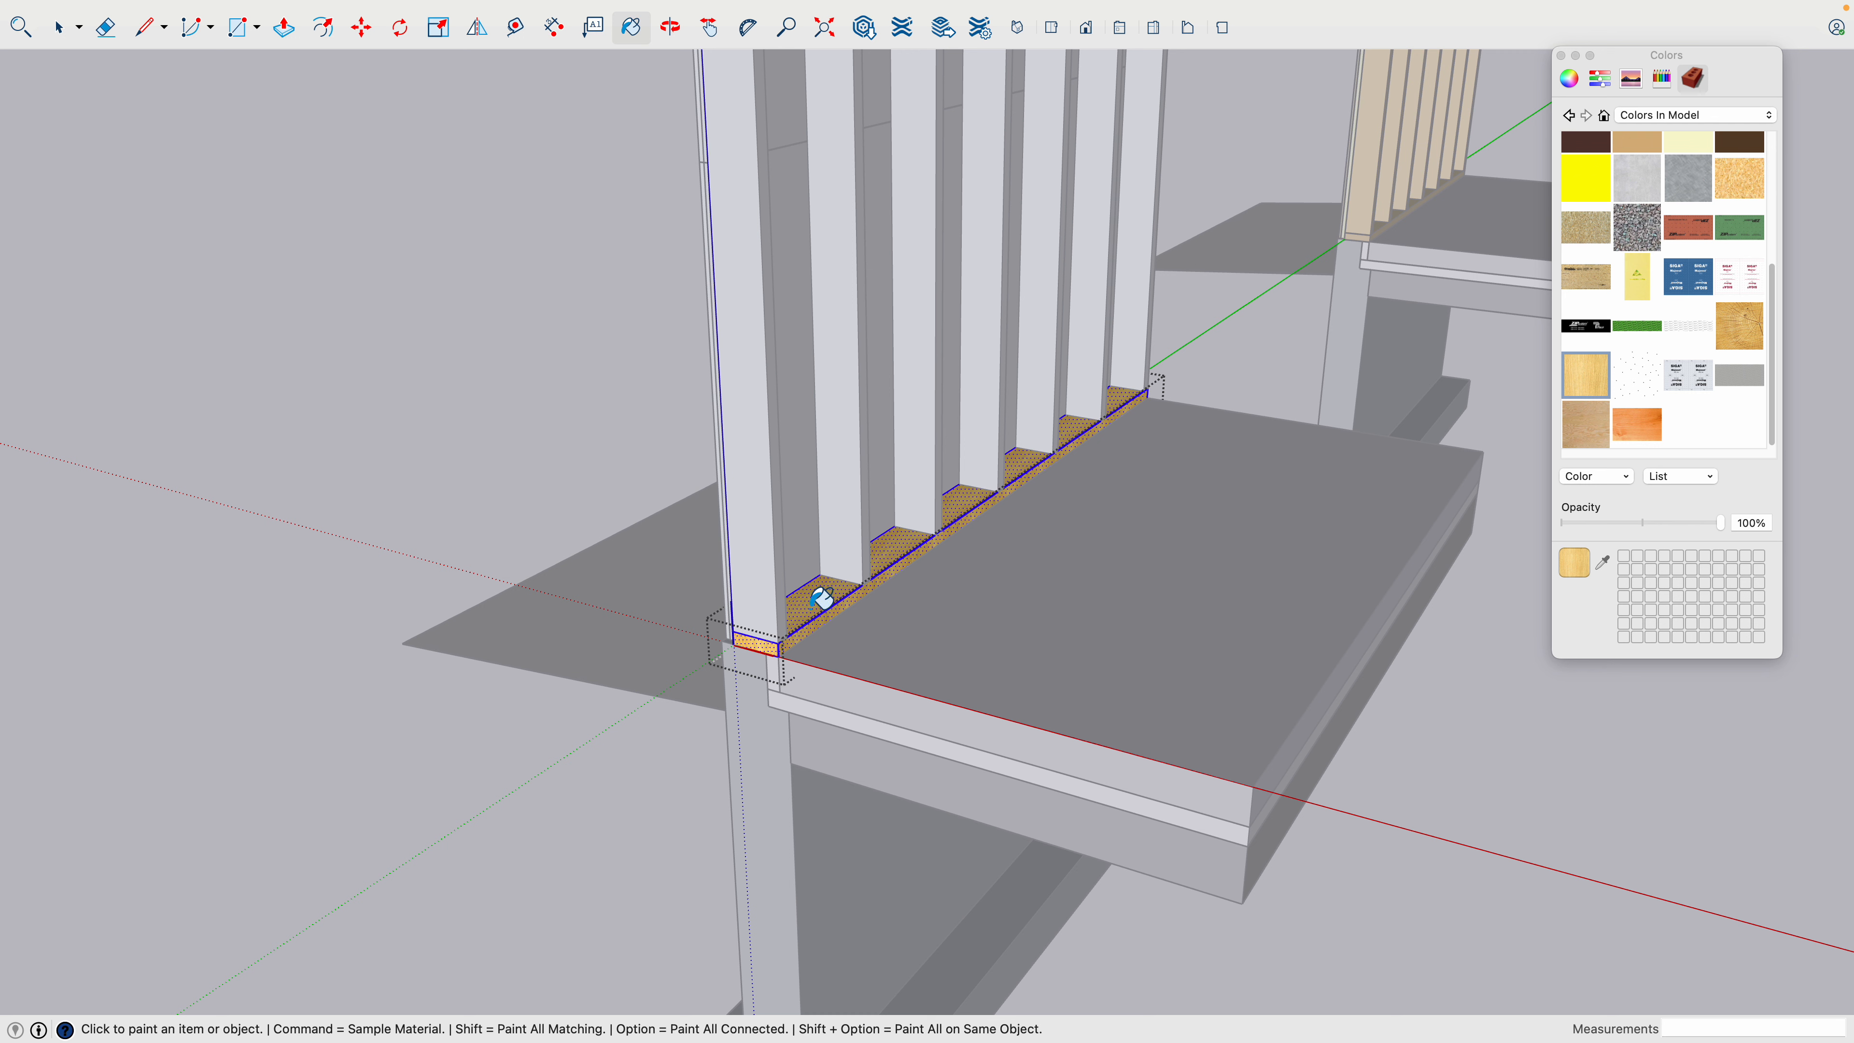
pyautogui.scroll(2, 832, 597)
pyautogui.press('space')
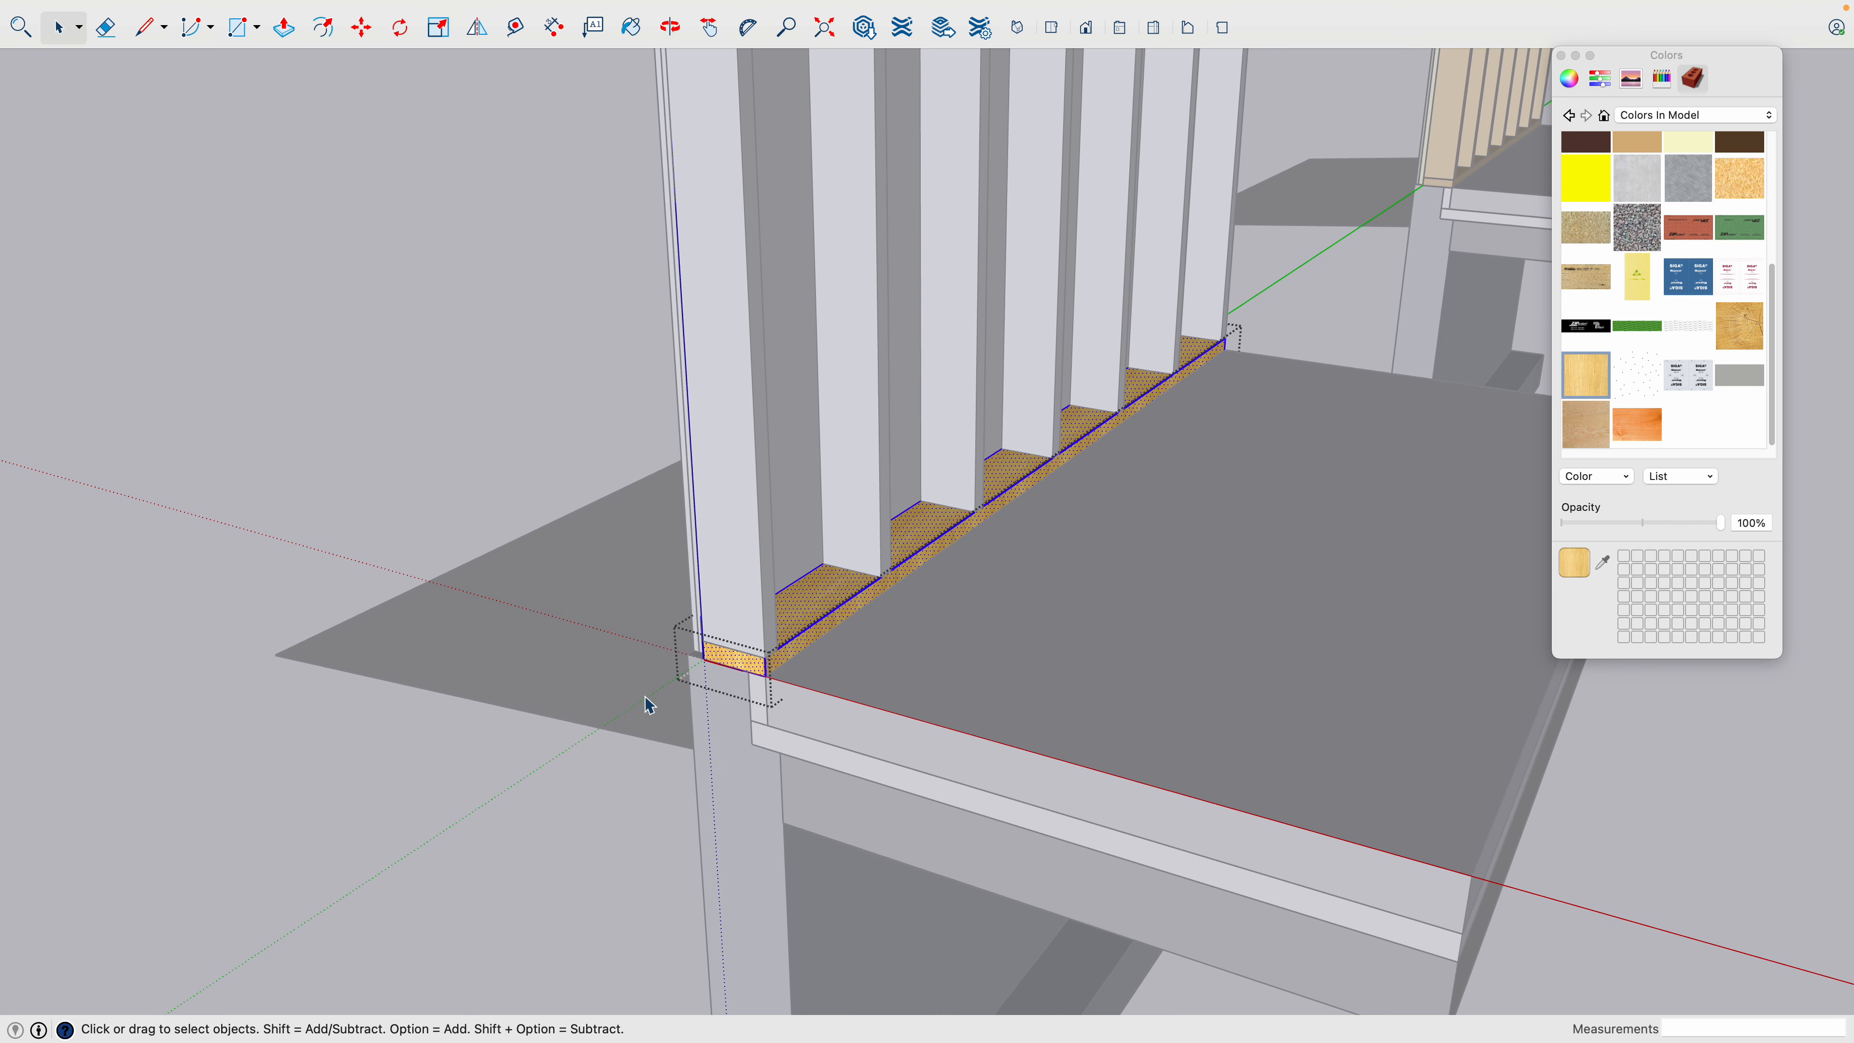
pyautogui.click(645, 699)
# - Examine the wood texture on the bottom plate and on the matching double top plates
pyautogui.scroll(2, 812, 623)
pyautogui.scroll(4, 802, 624)
pyautogui.click(802, 626)
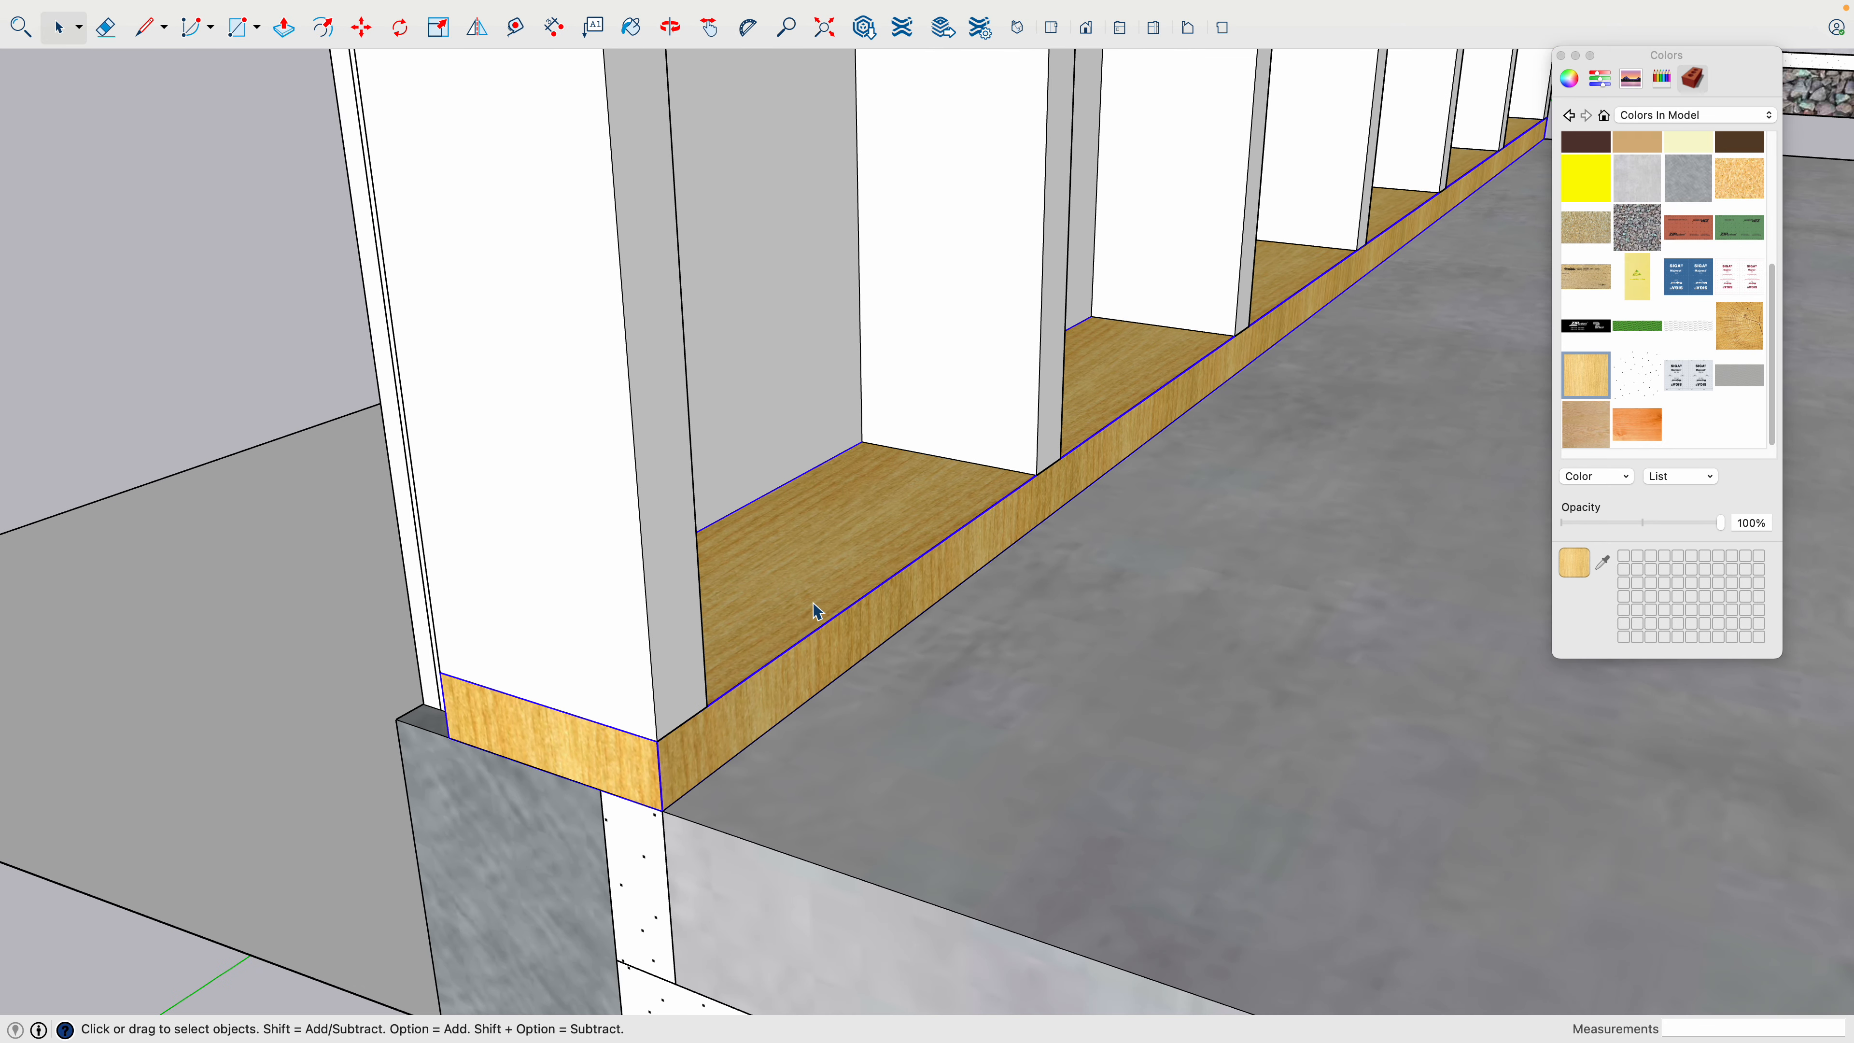
pyautogui.scroll(-10, 818, 610)
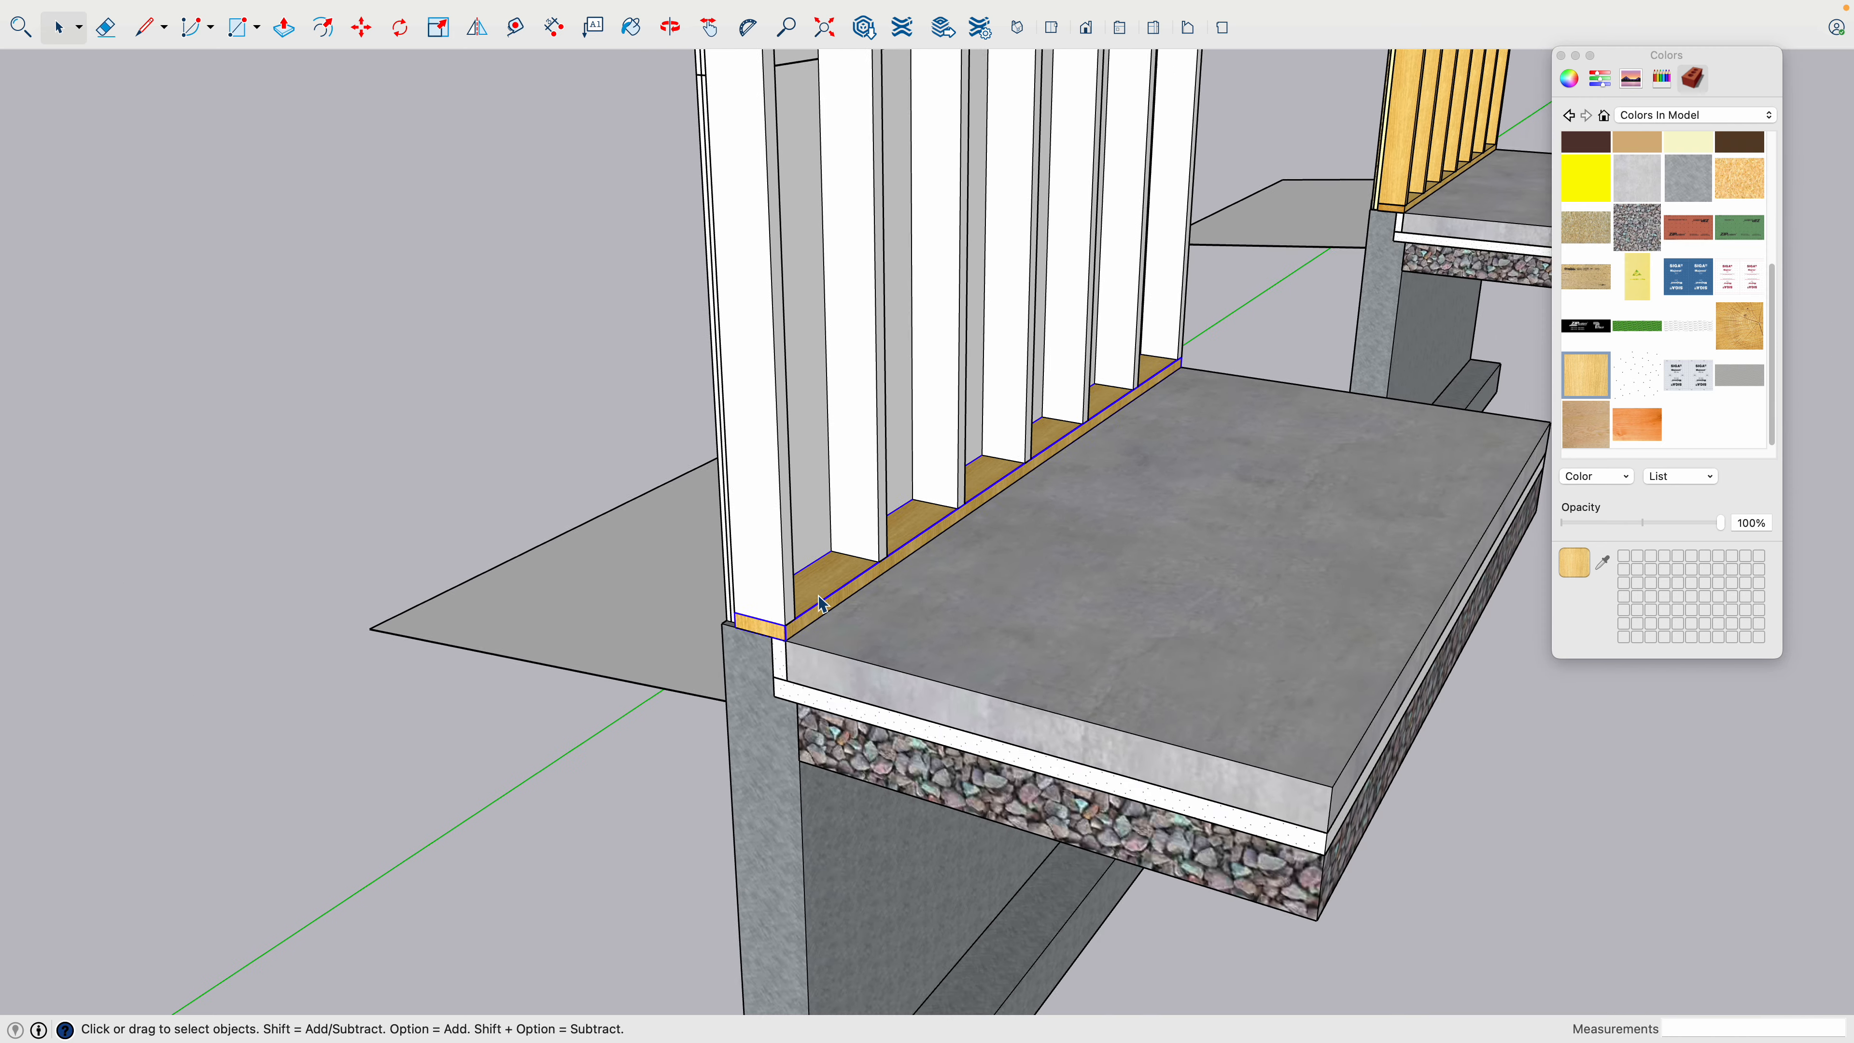
pyautogui.scroll(10, 789, 91)
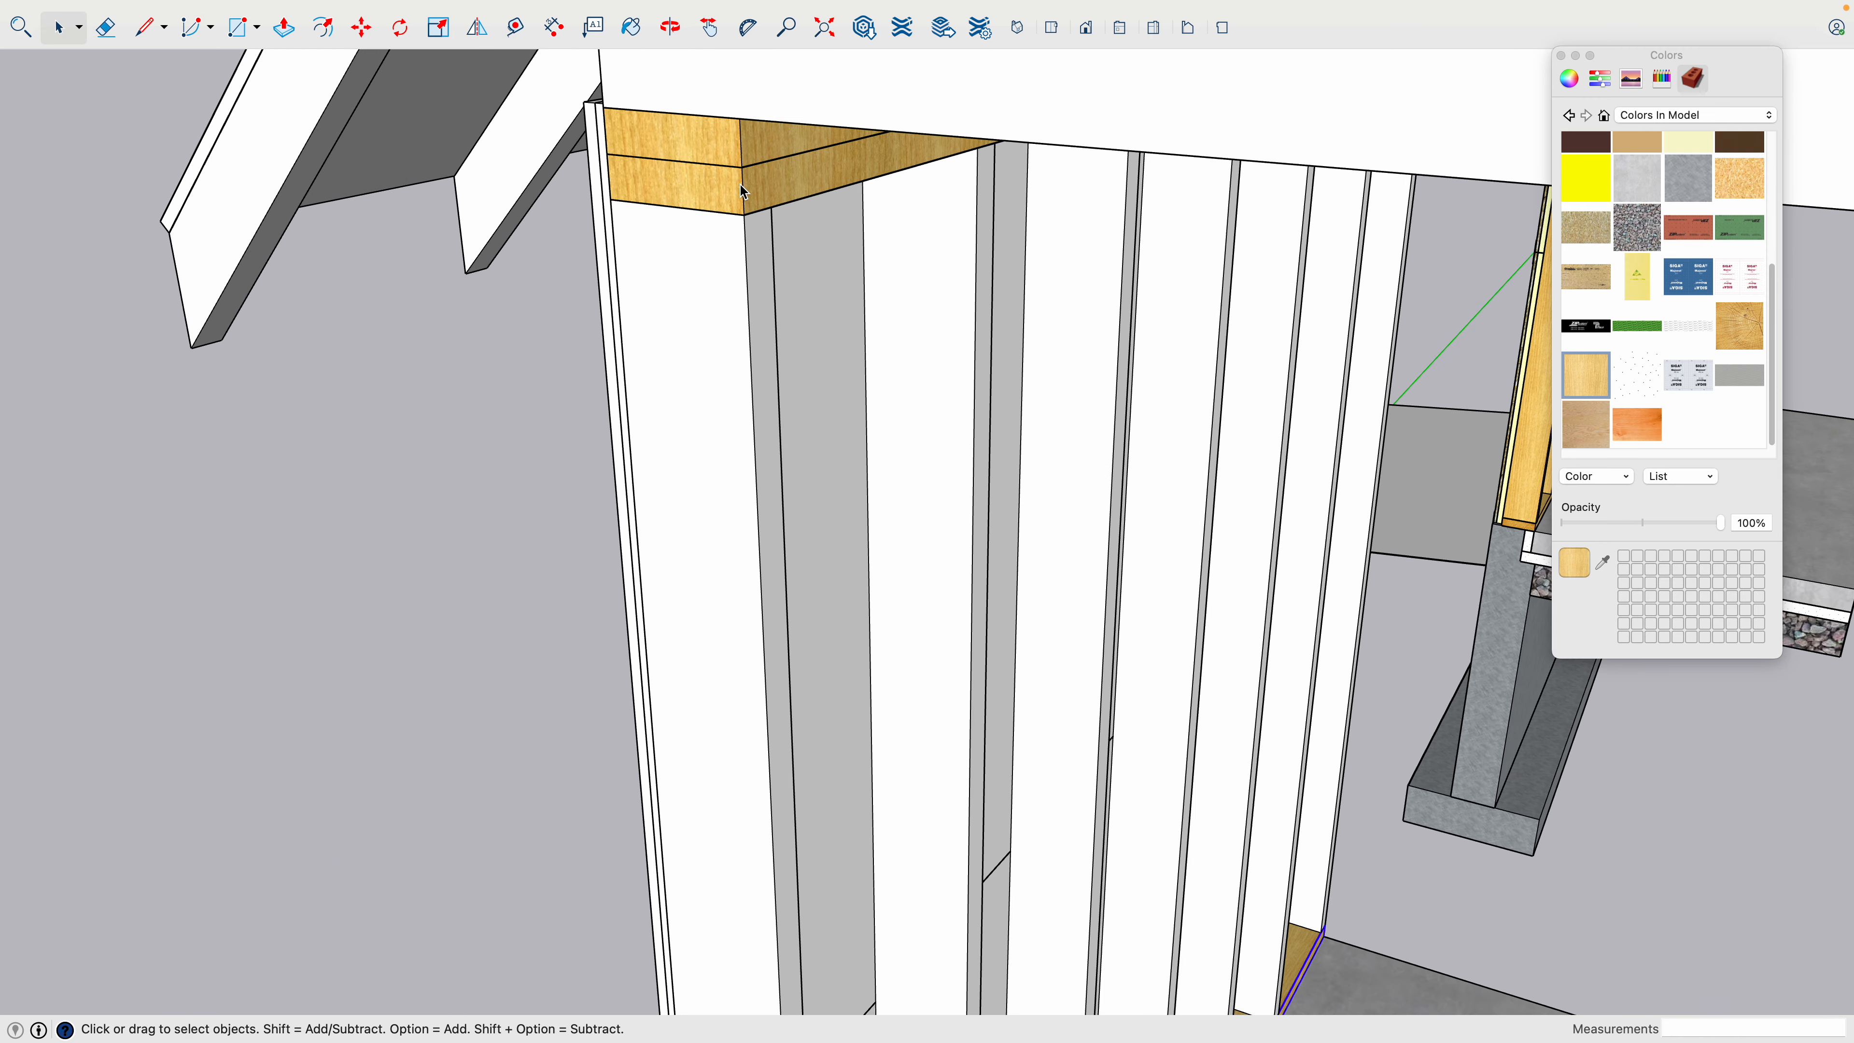
pyautogui.scroll(-10, 741, 175)
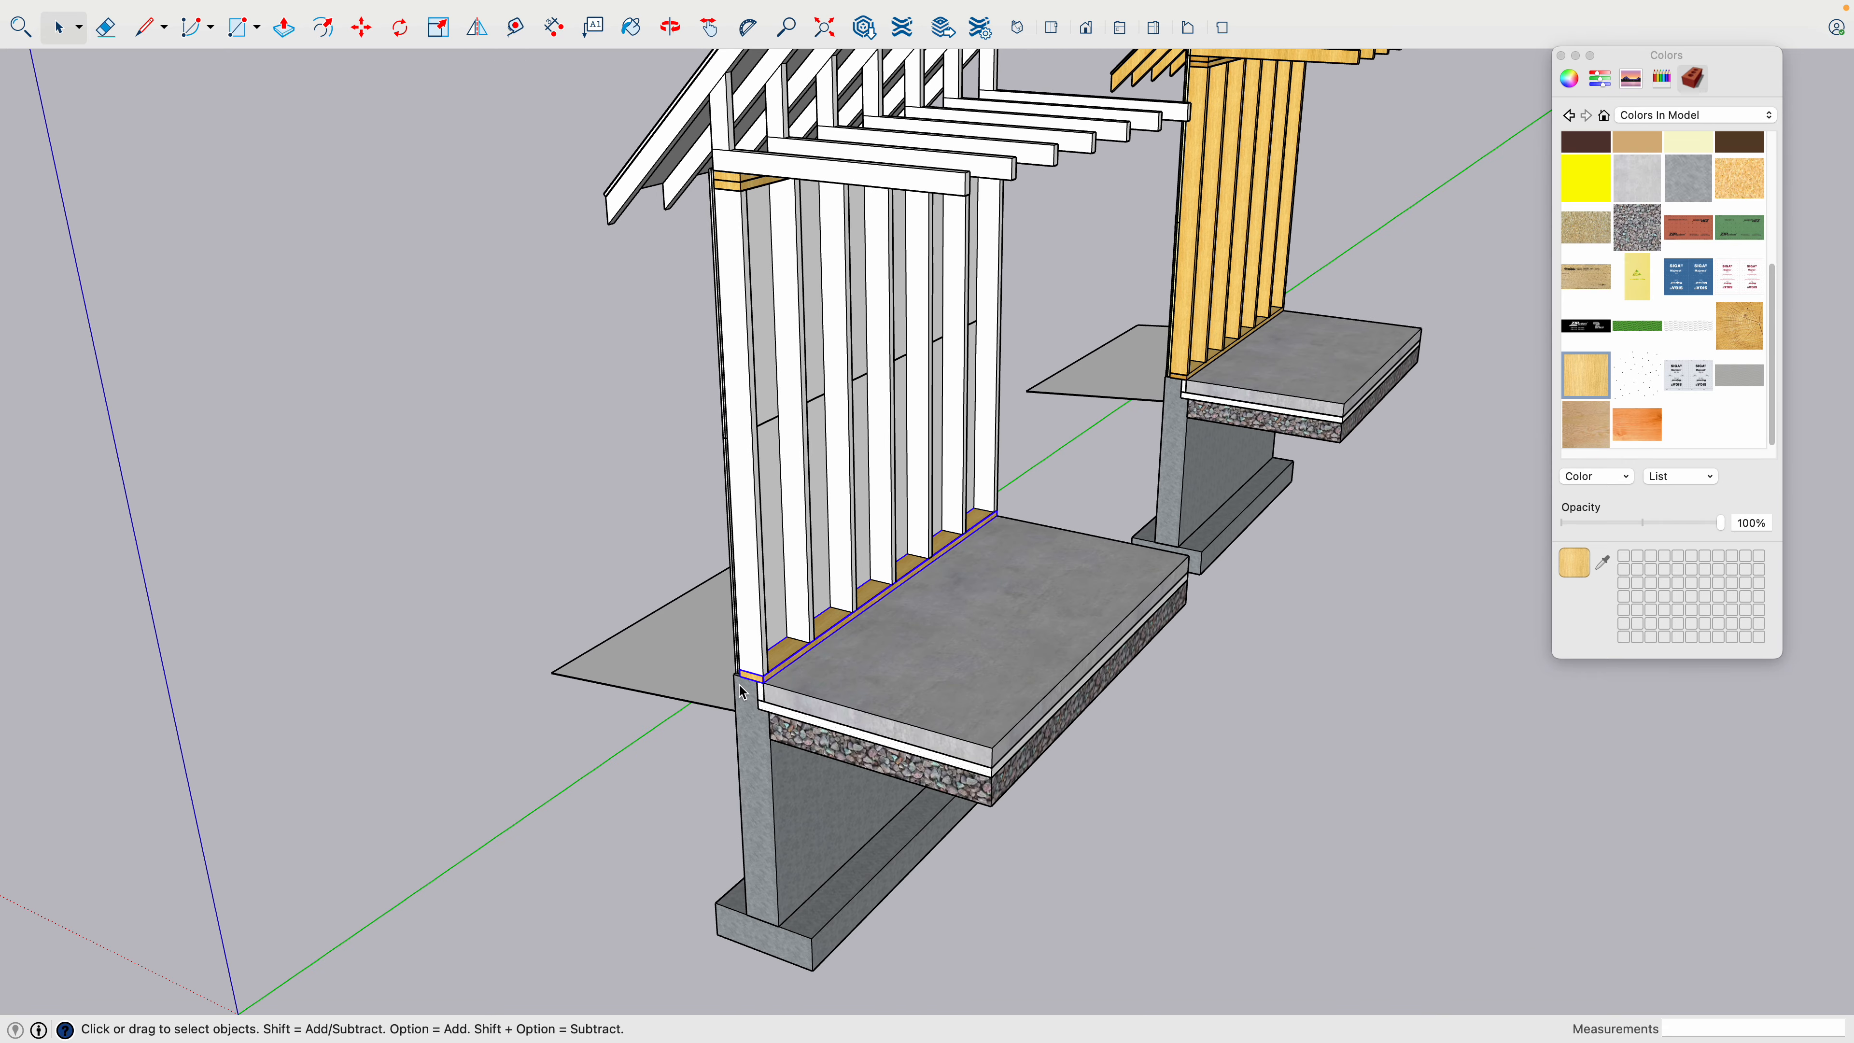
# - Open the bottom plate component under the studs and paint only its near end face with the end grain wood texture
pyautogui.scroll(8, 759, 679)
pyautogui.scroll(4, 818, 671)
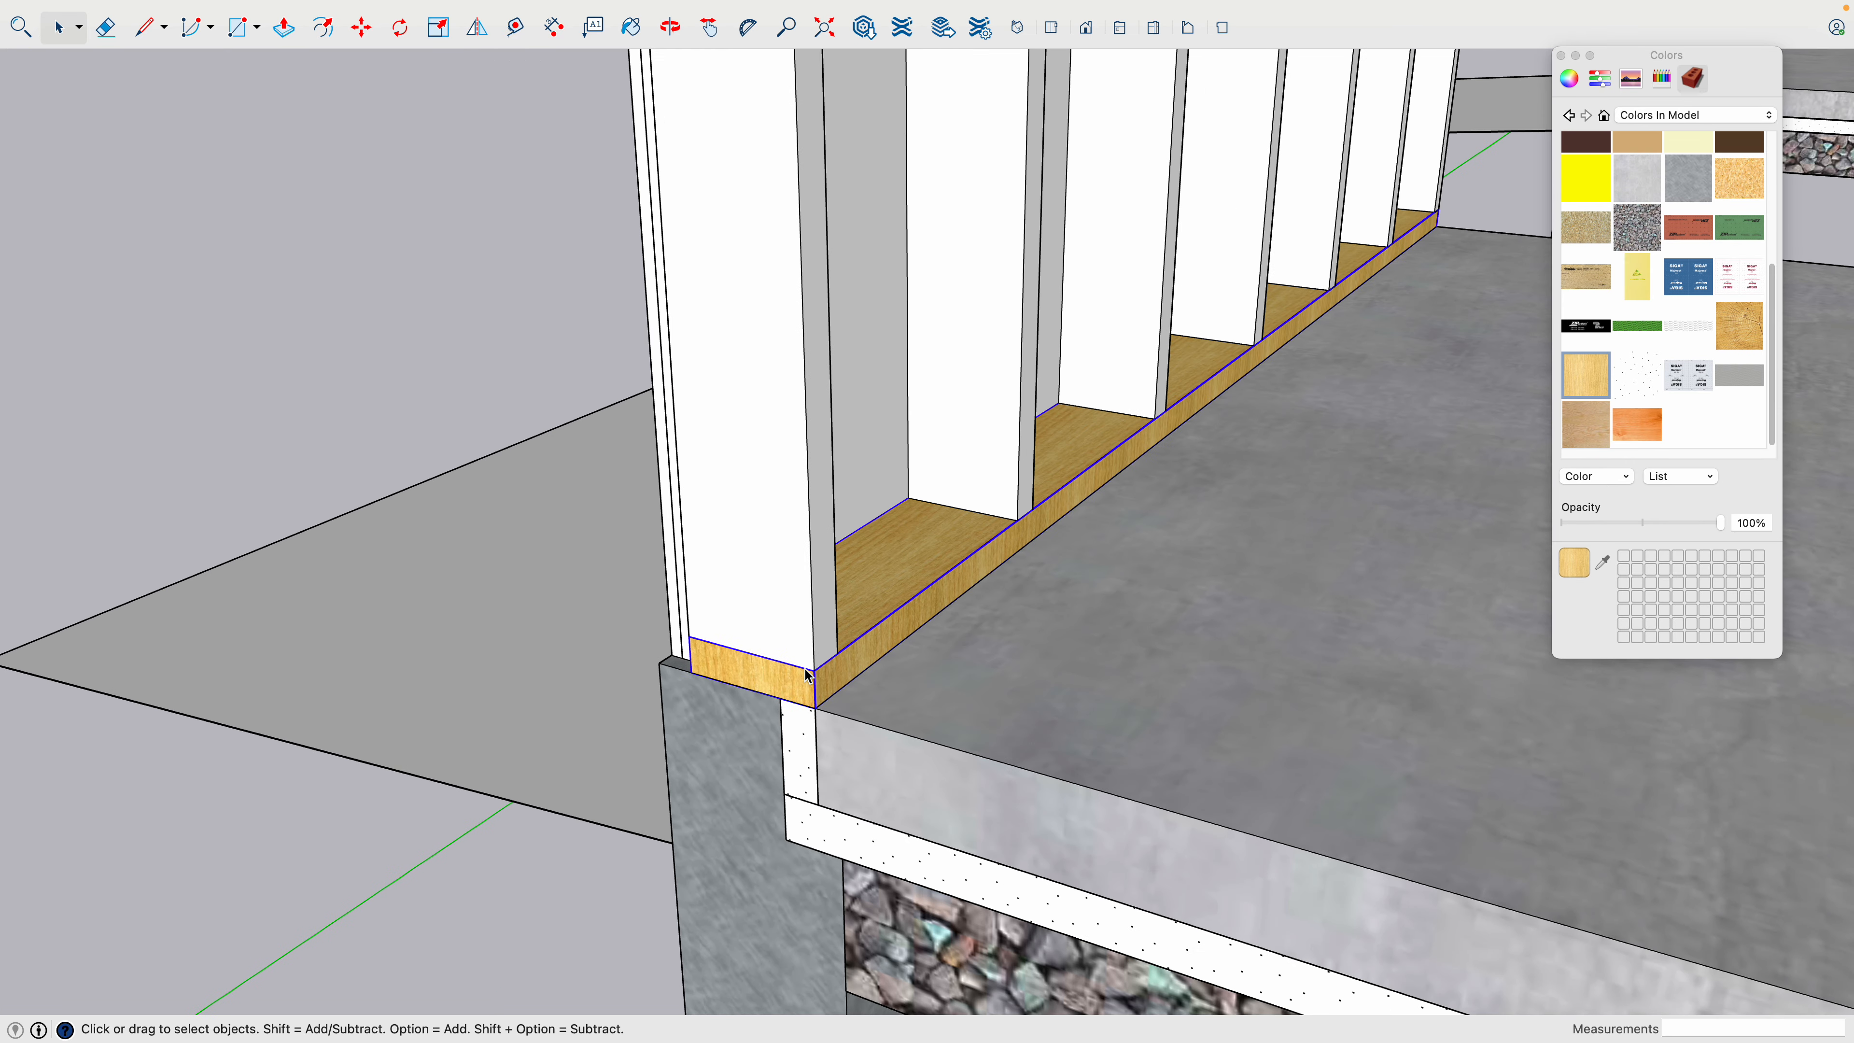
pyautogui.scroll(3, 807, 676)
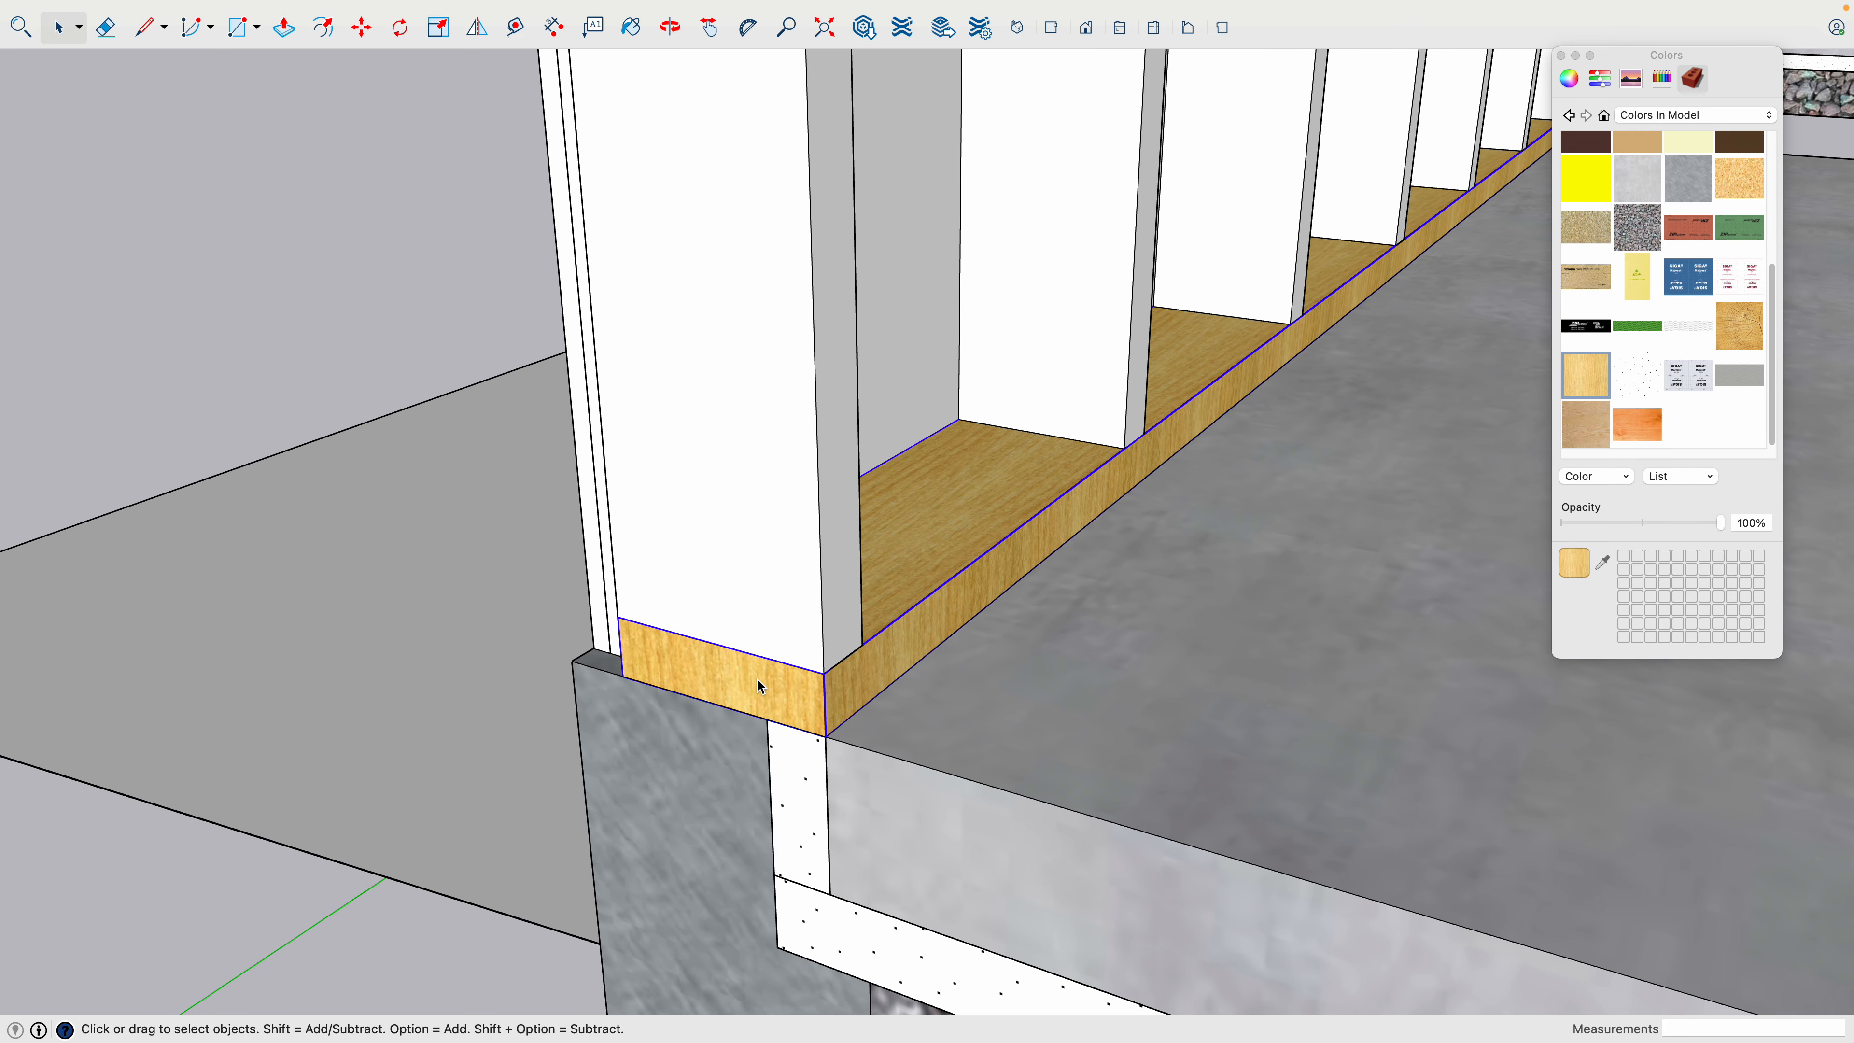
pyautogui.doubleClick(782, 692)
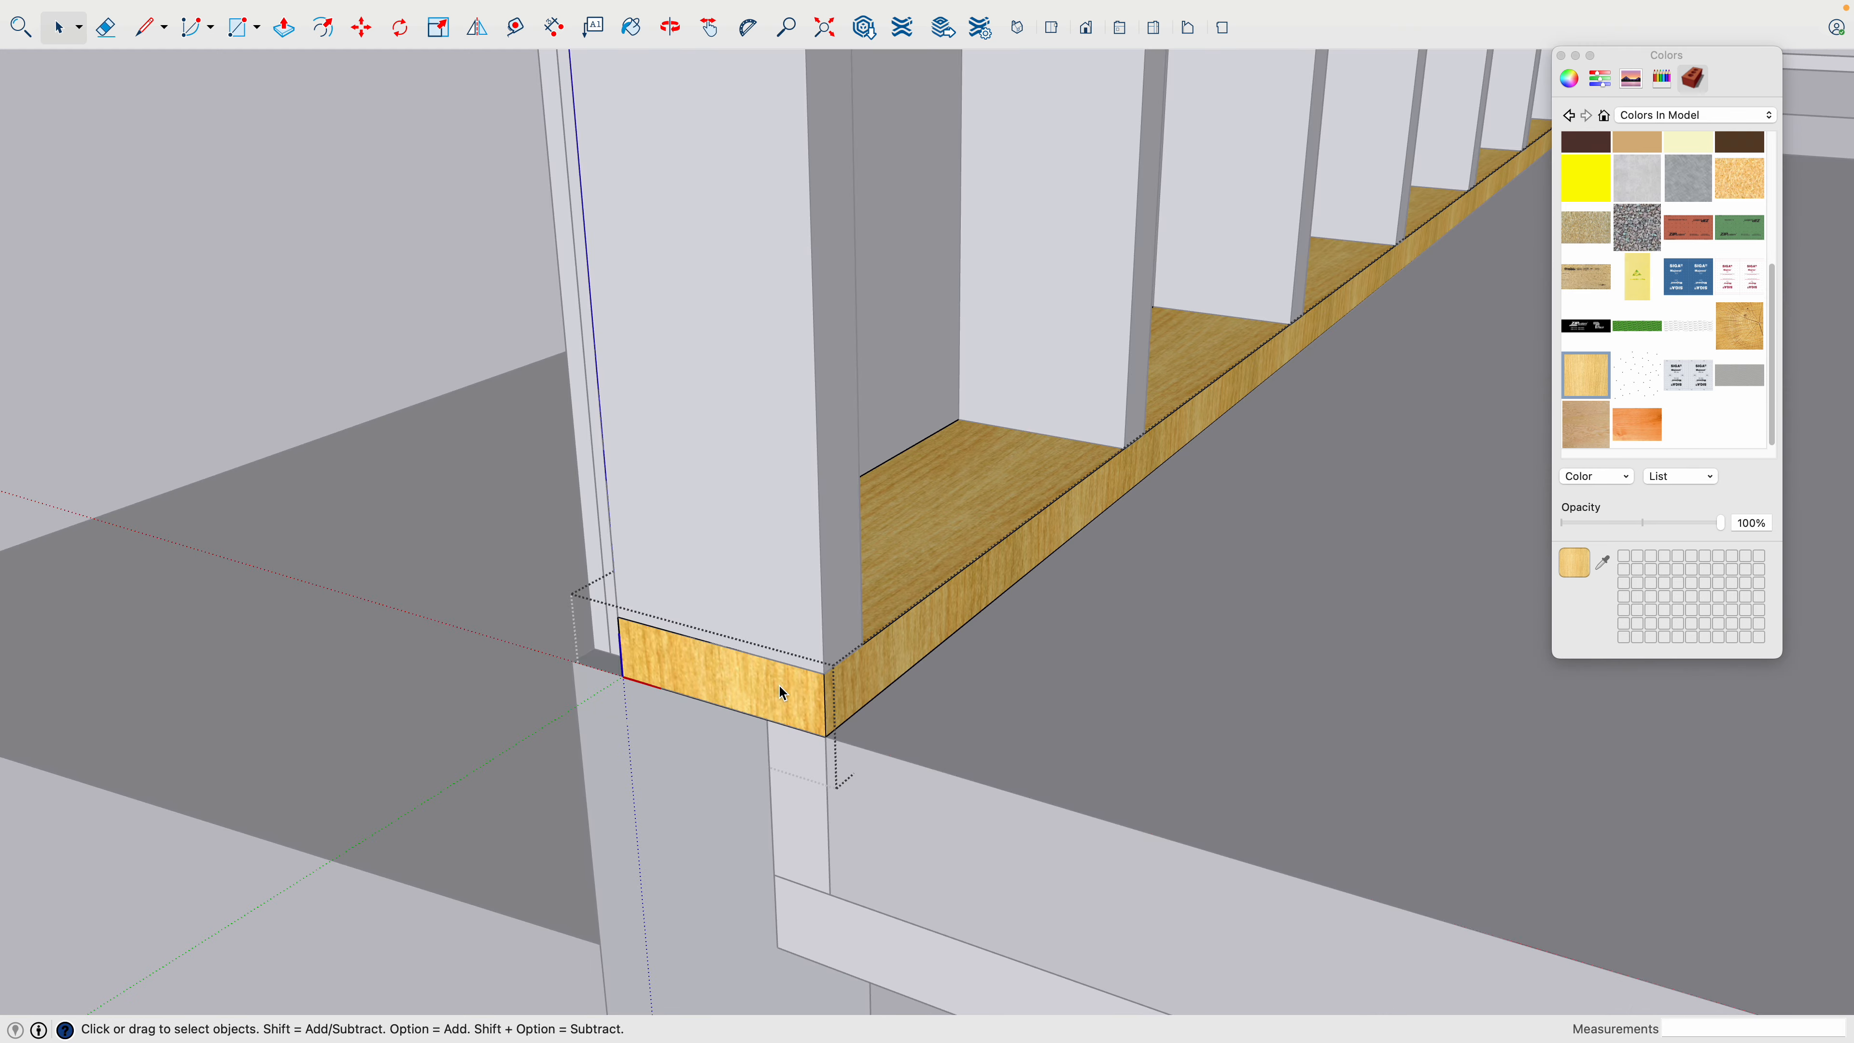
pyautogui.click(783, 692)
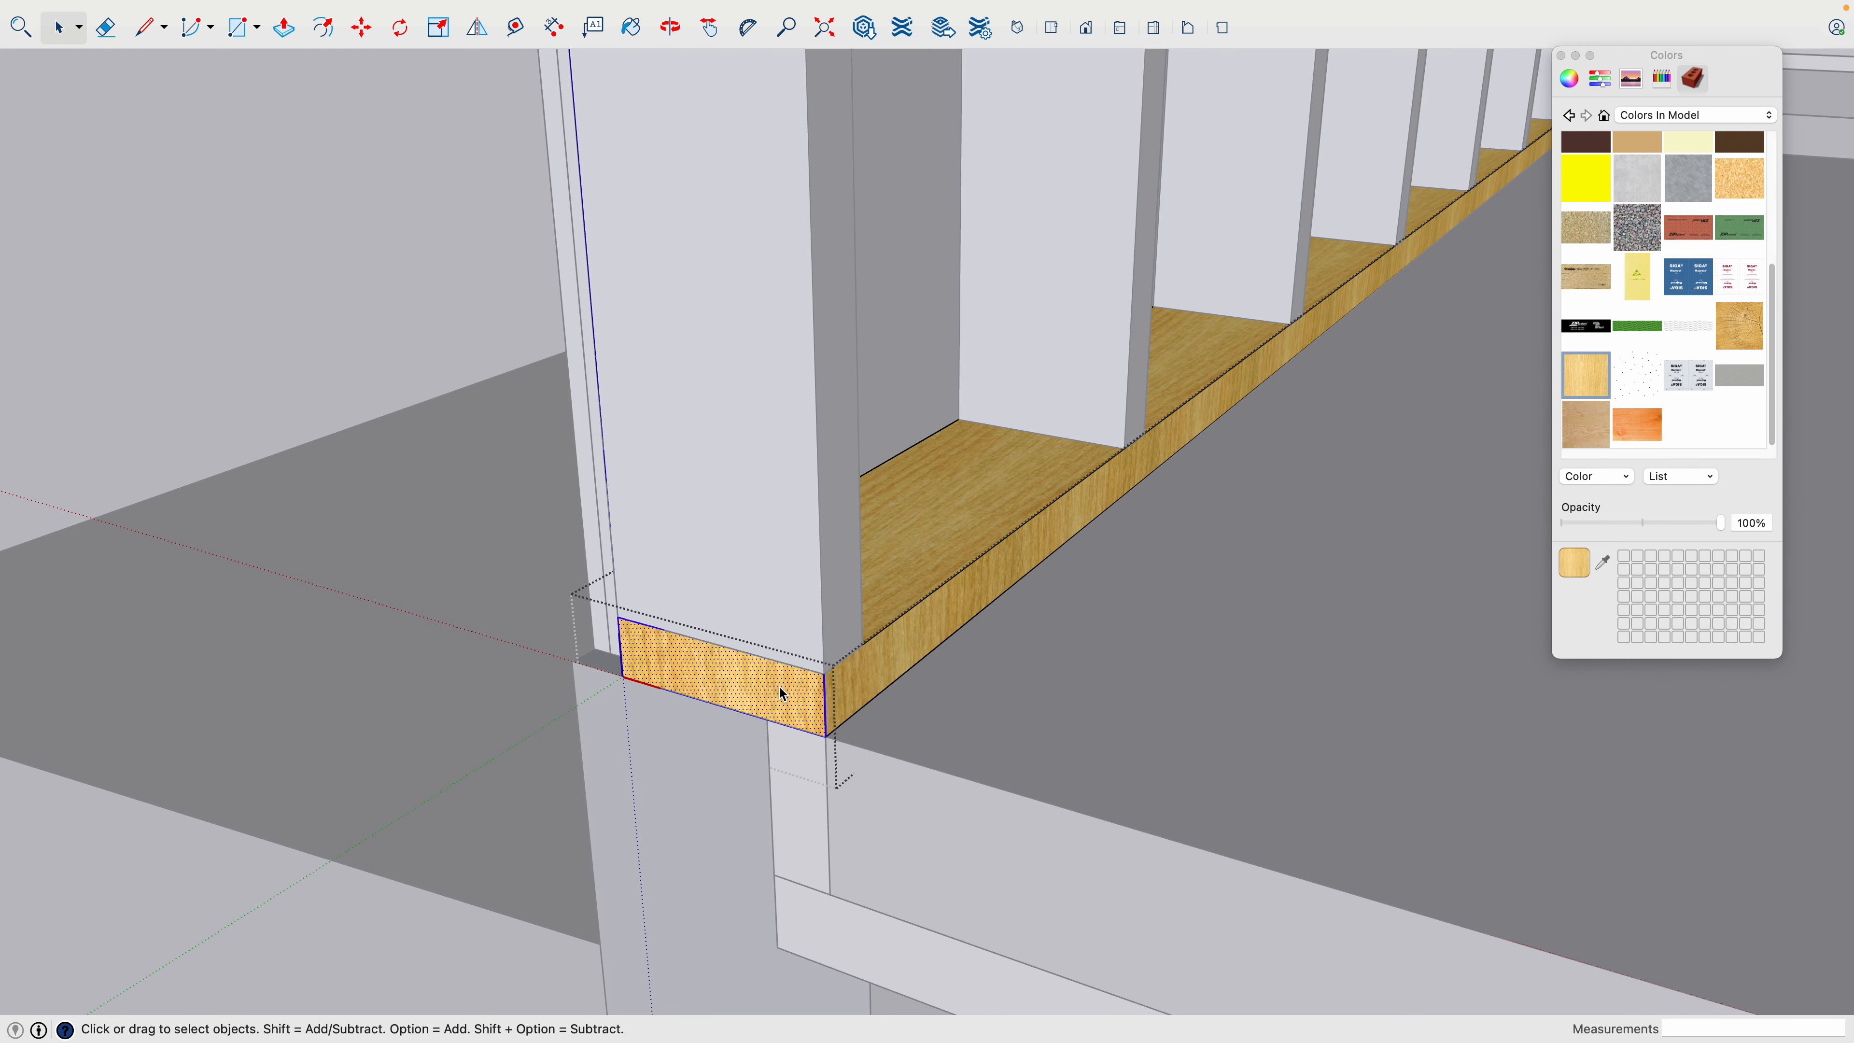
pyautogui.tripleClick(781, 702)
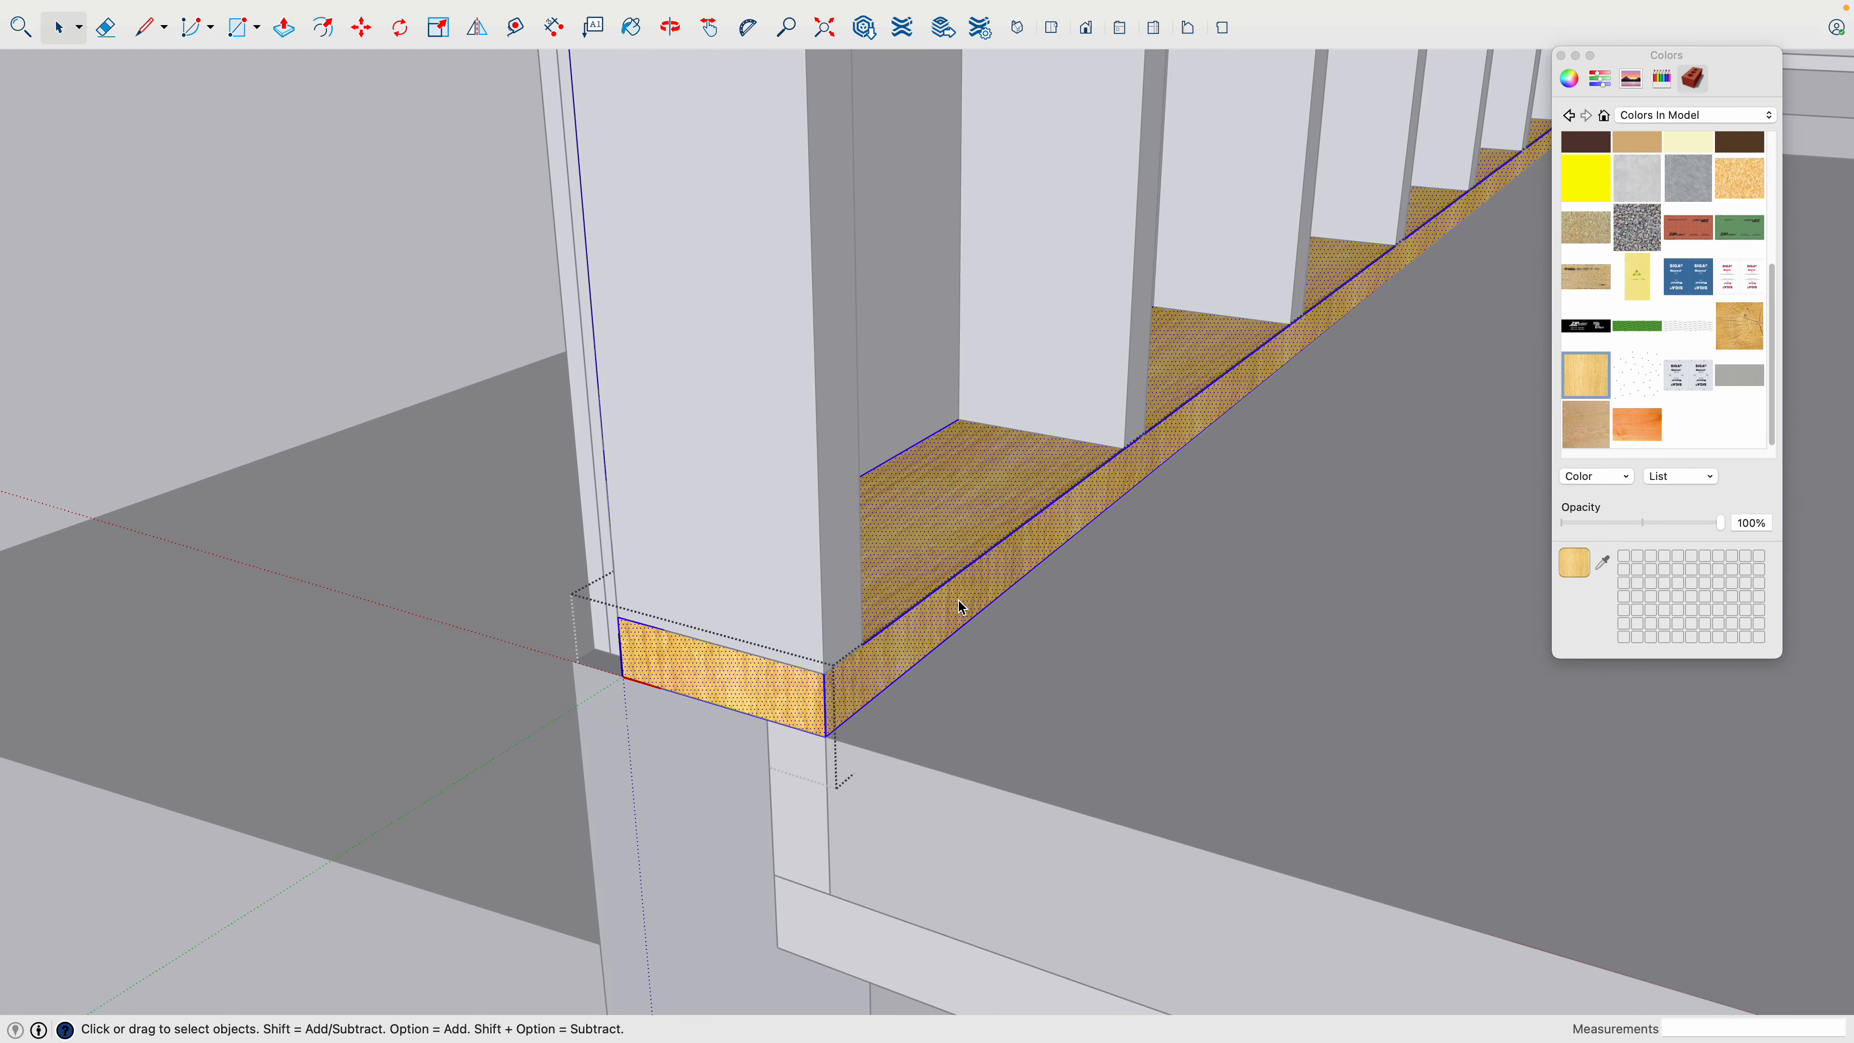
pyautogui.click(797, 688)
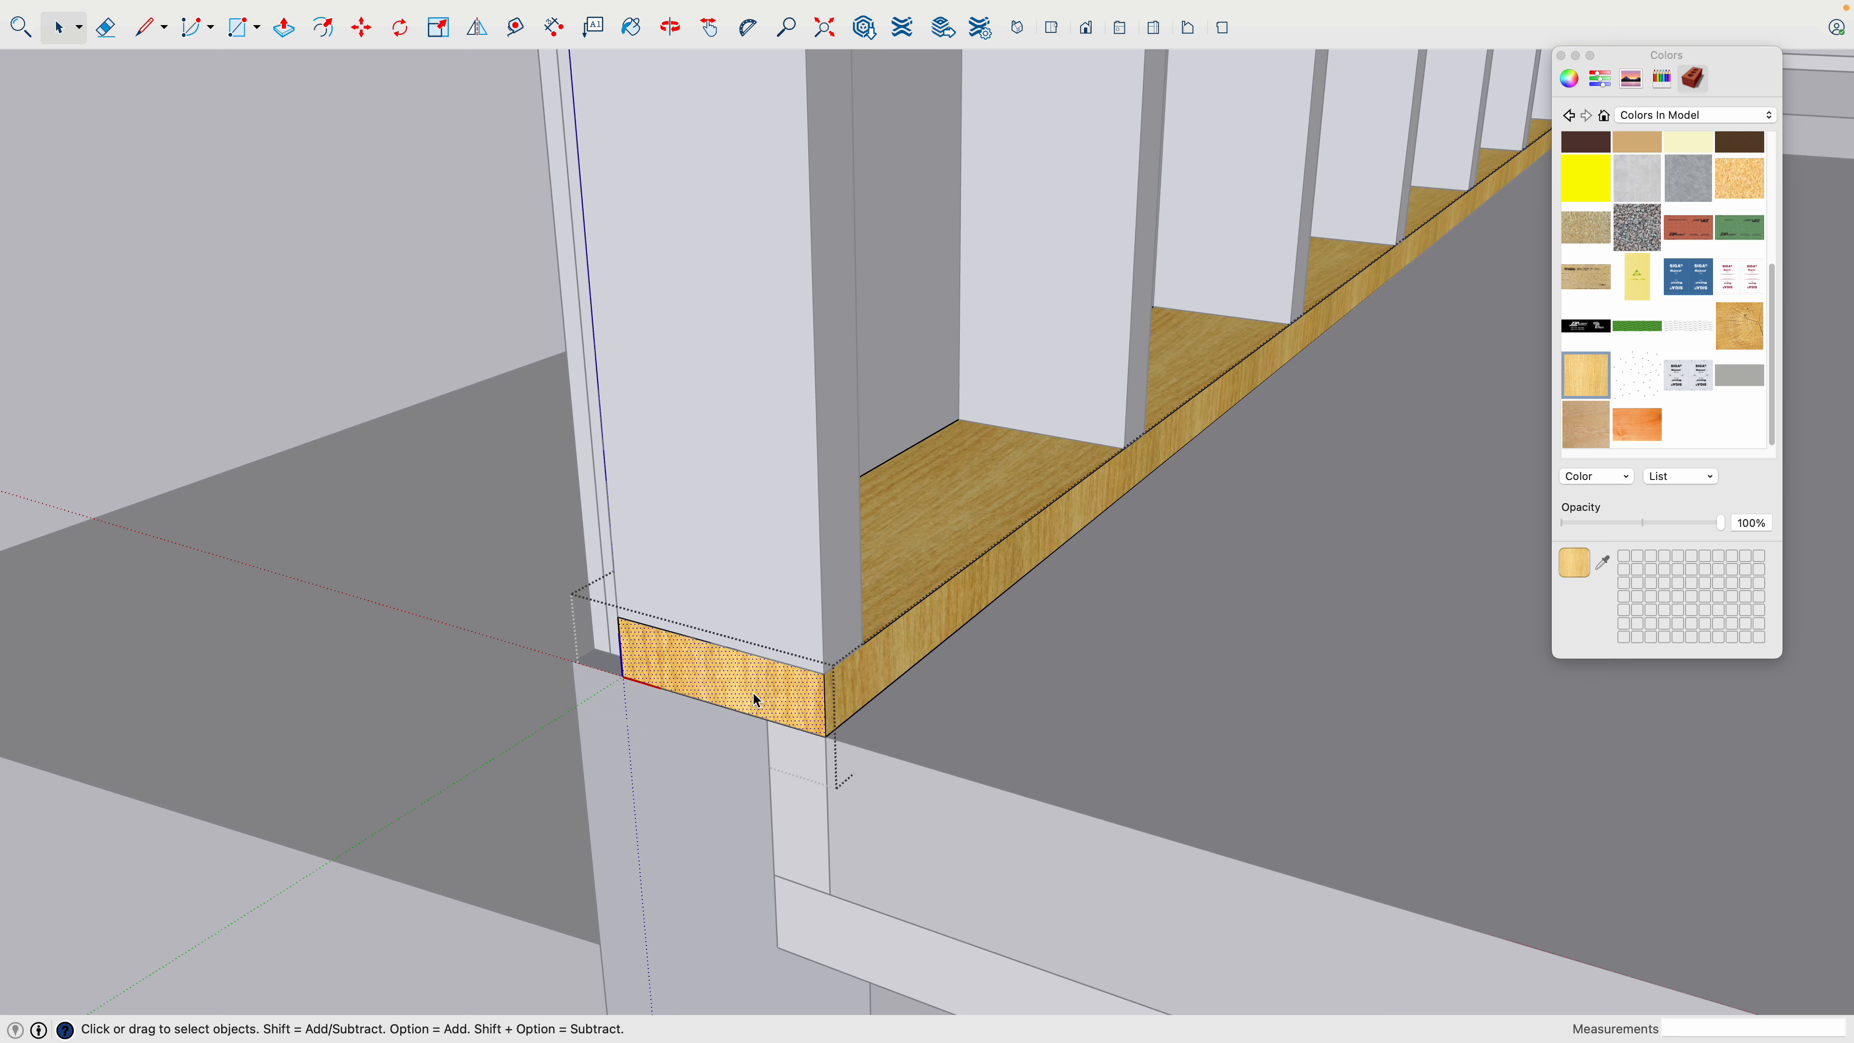
pyautogui.click(1729, 328)
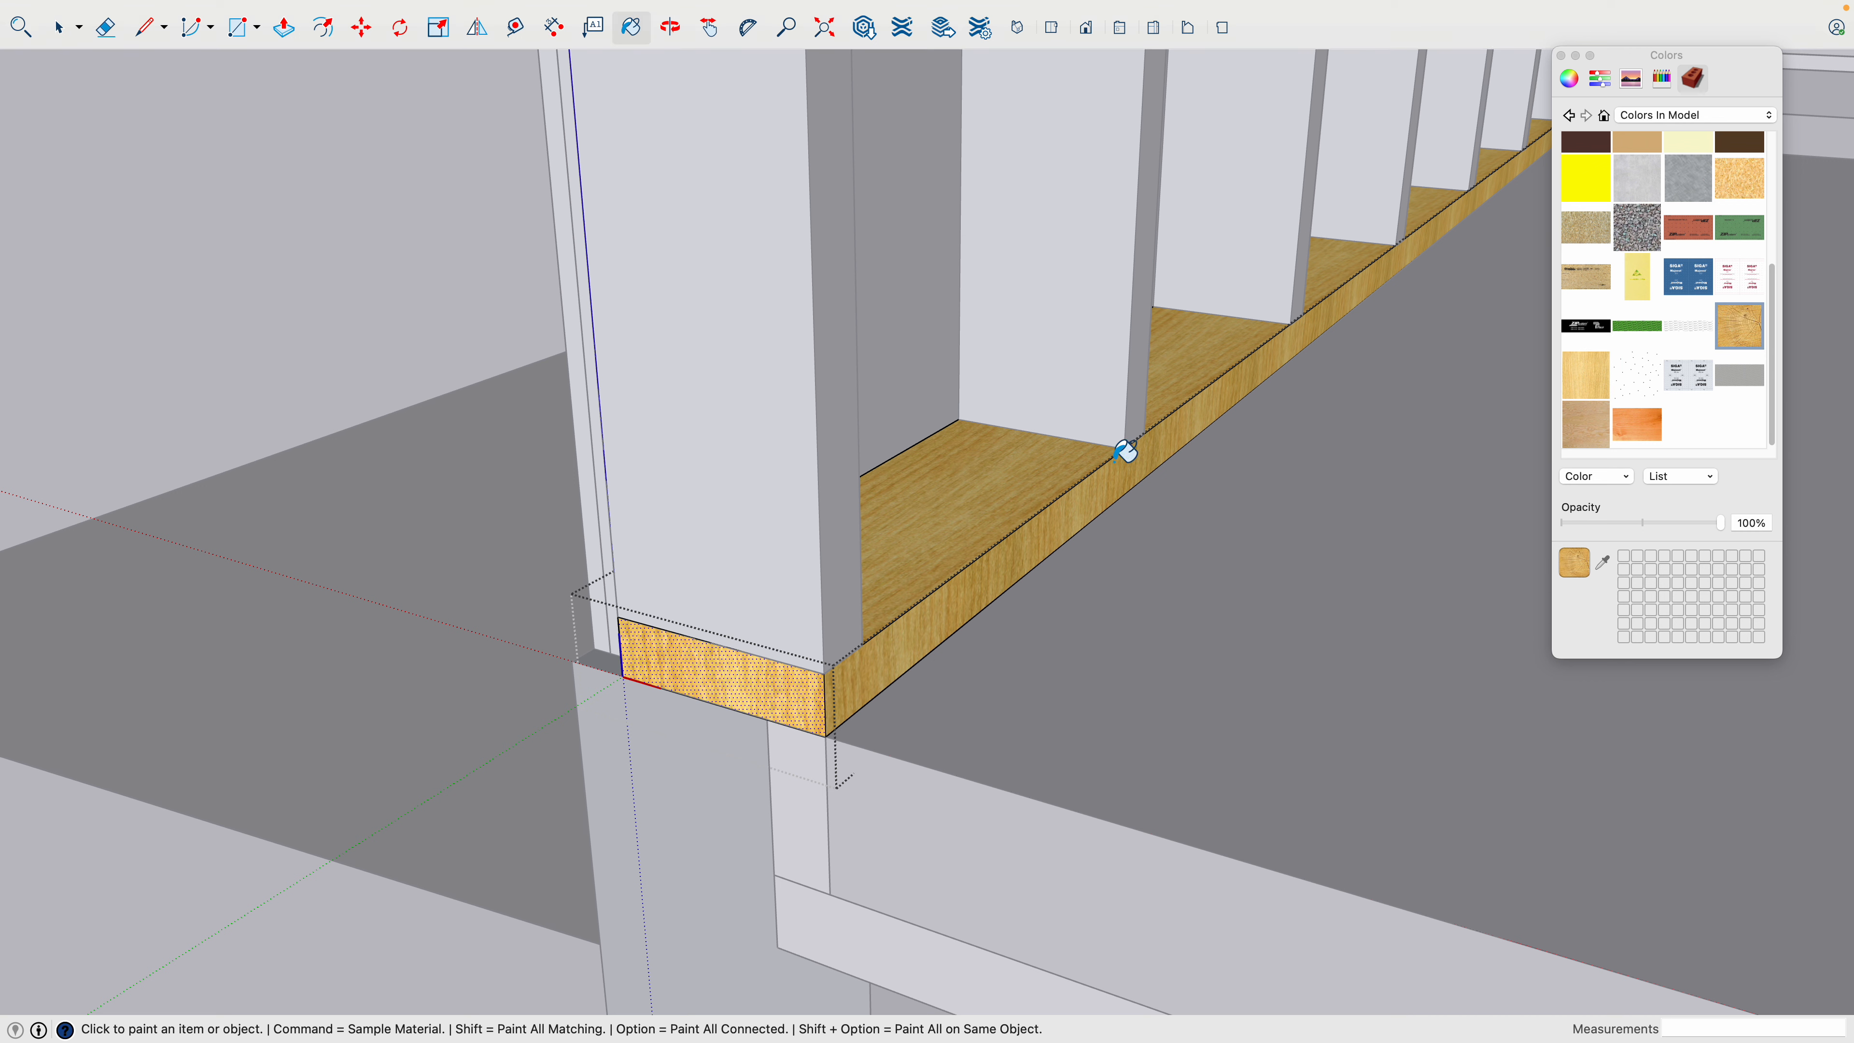
pyautogui.click(748, 663)
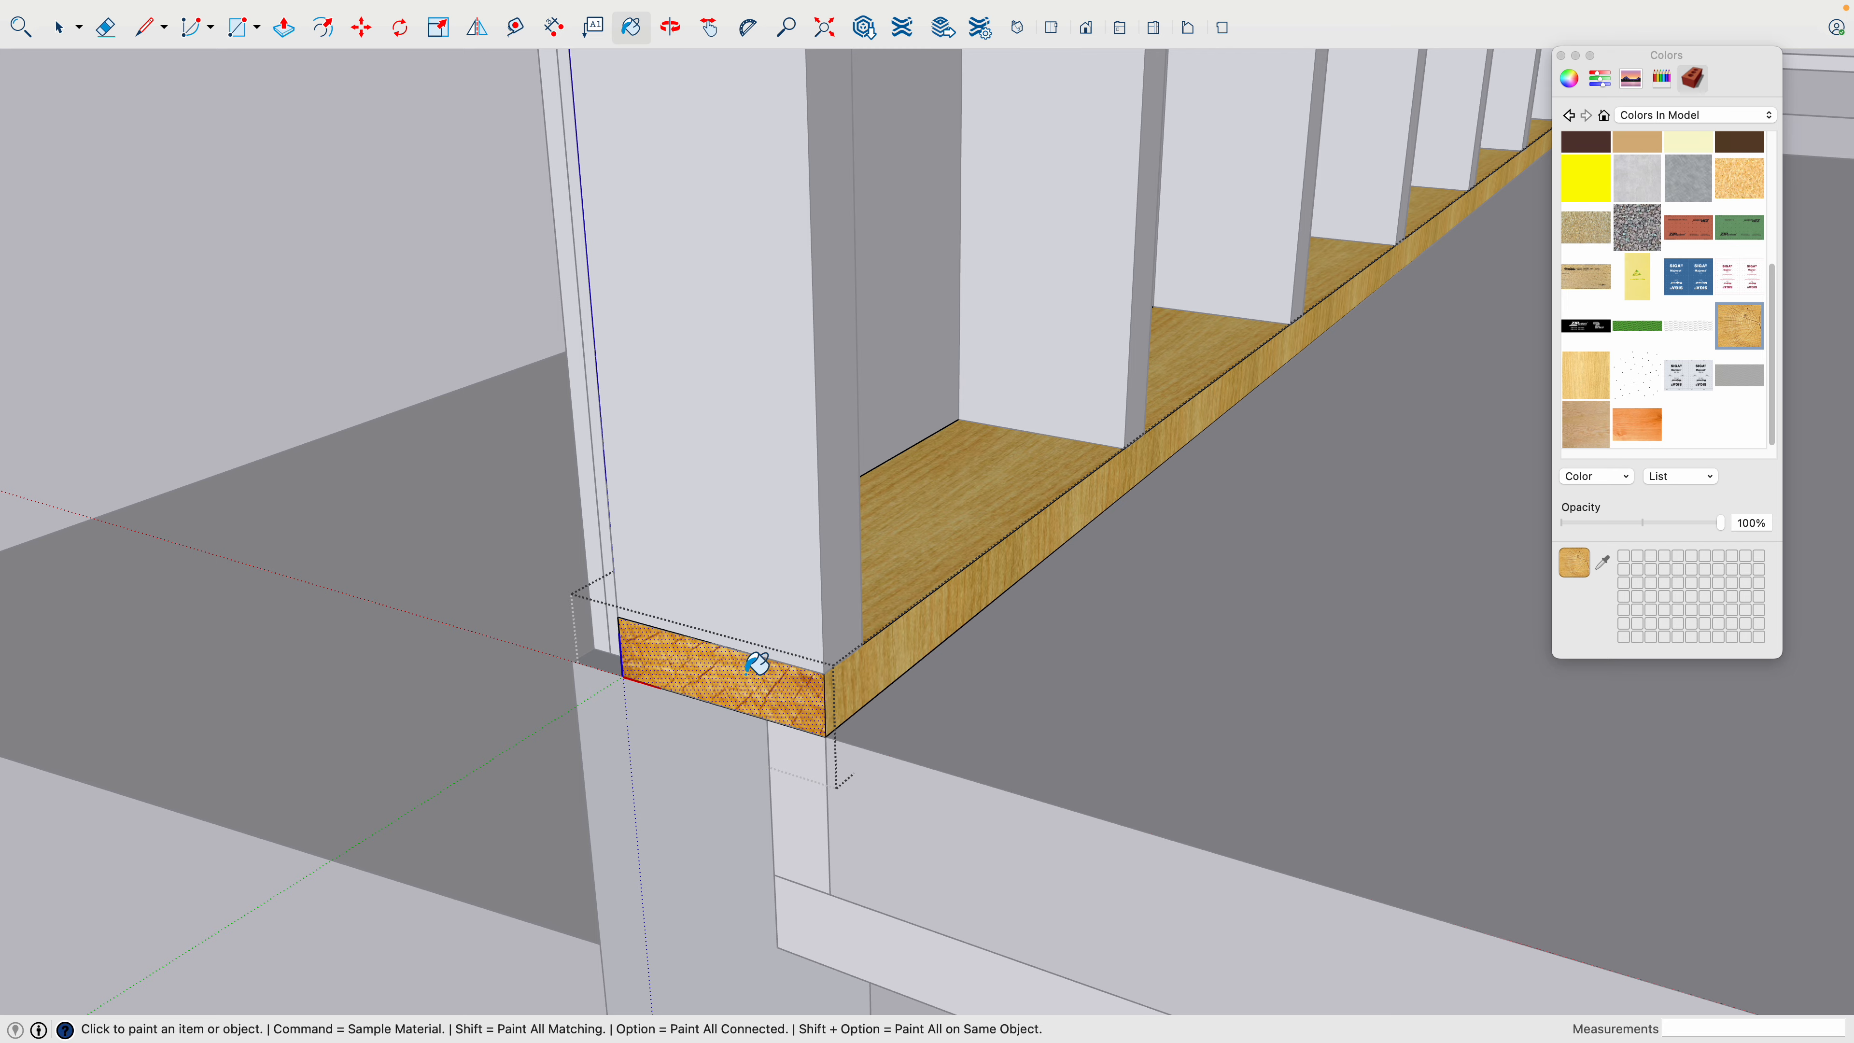
# - Examine the end grain on the linked double top plates, close the component, and check the bottom plate's end
pyautogui.scroll(-6, 756, 664)
pyautogui.press('h')
pyautogui.moveTo(802, 539); pyautogui.dragTo(861, 767)
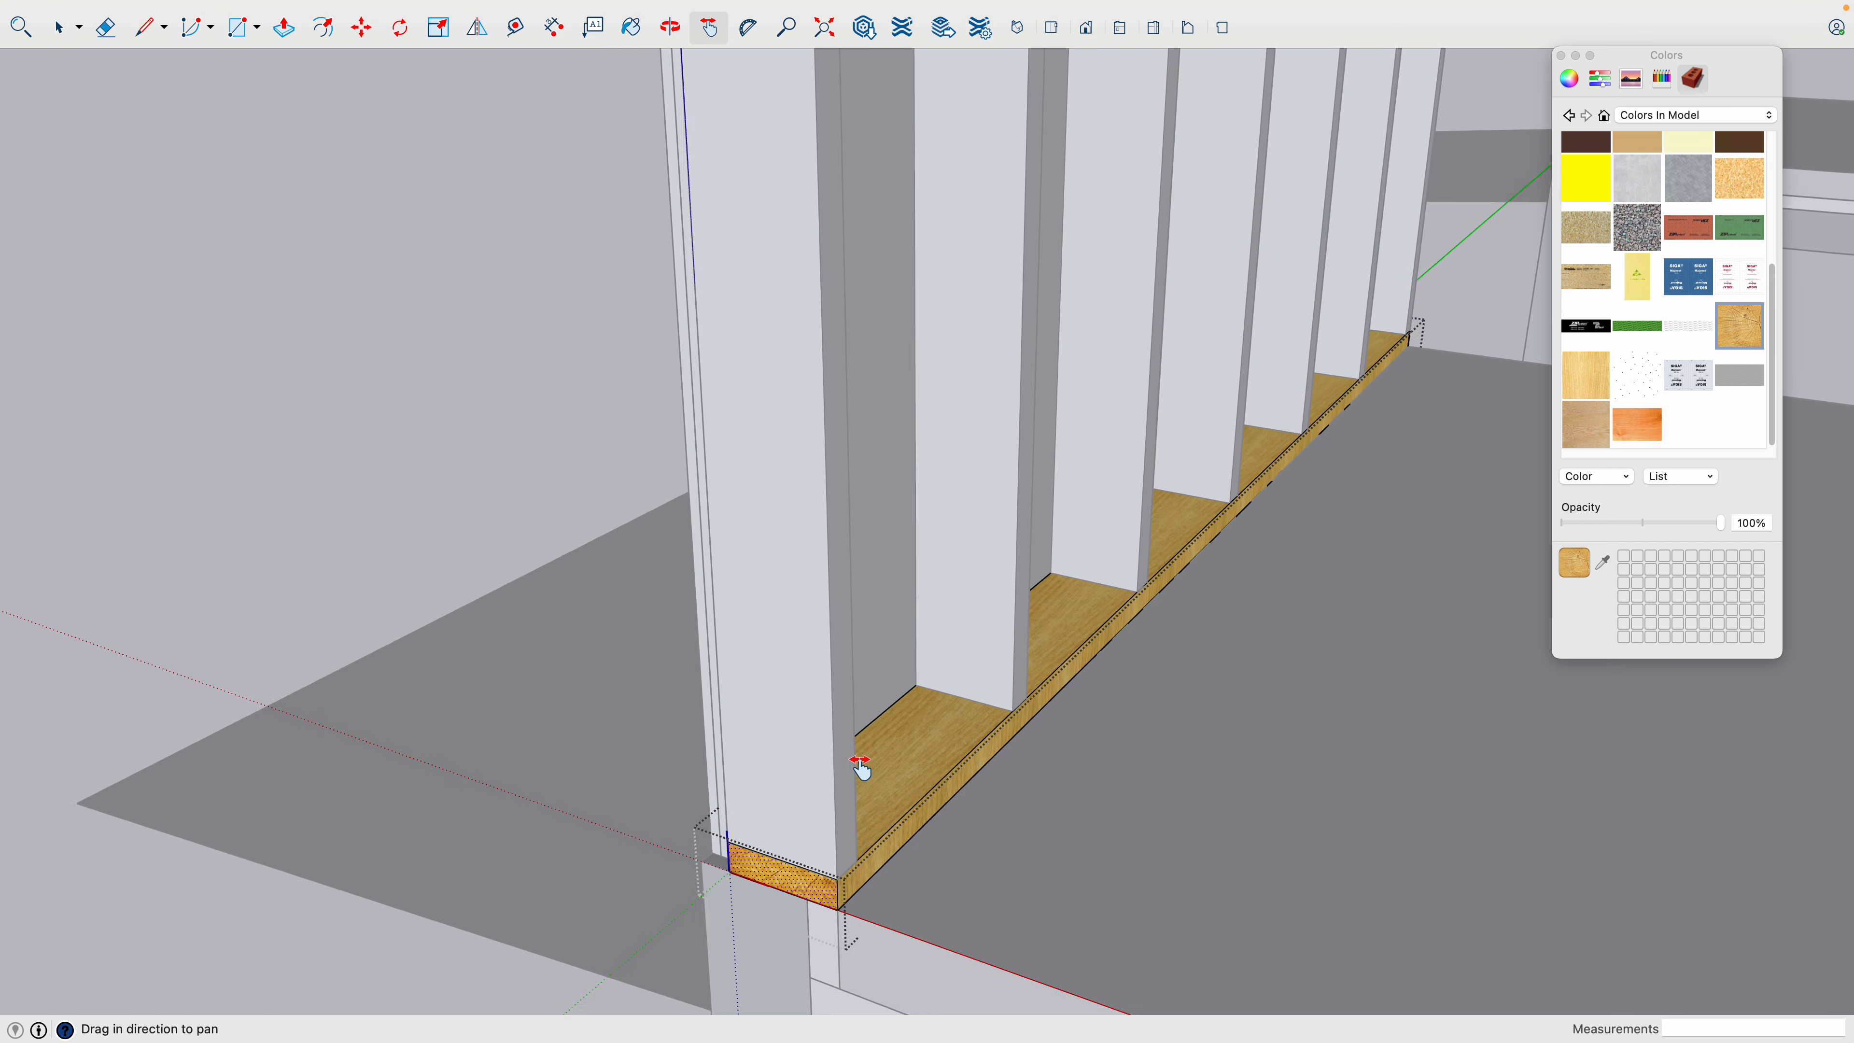
pyautogui.scroll(8, 876, 614)
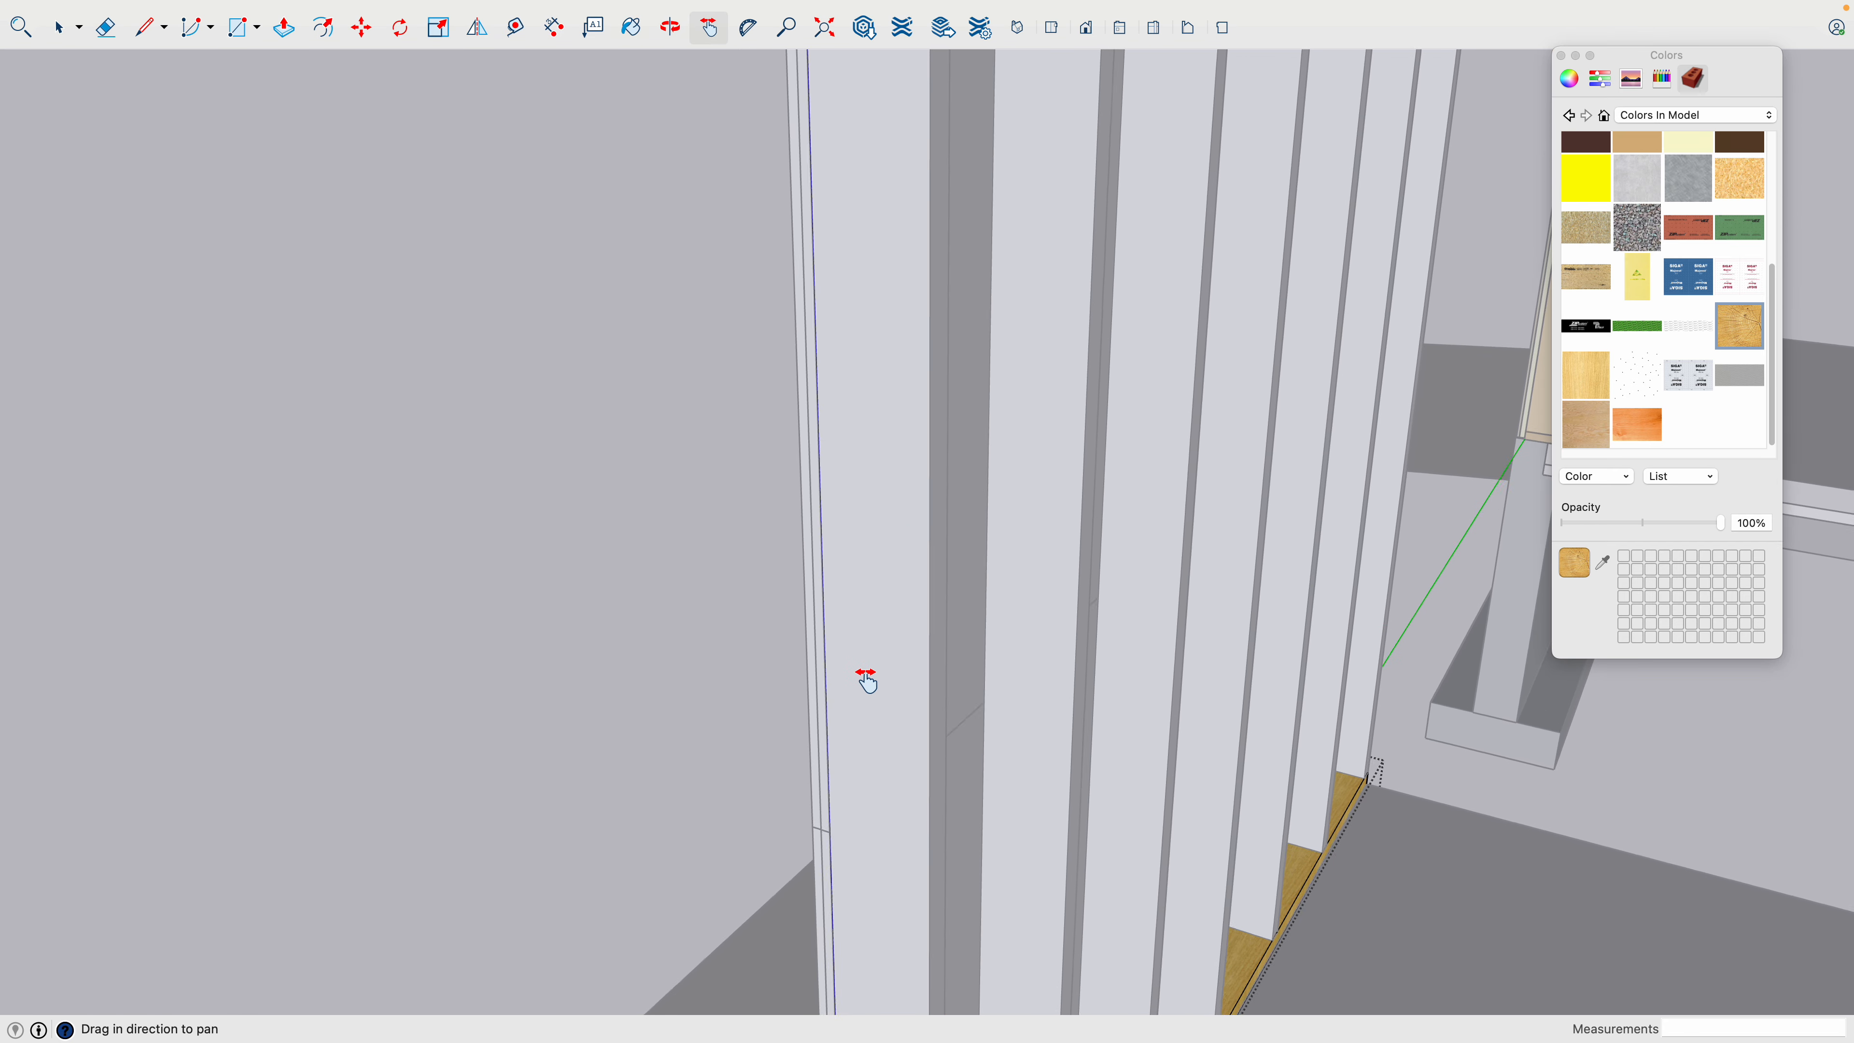
pyautogui.scroll(-8, 861, 701)
pyautogui.press('space')
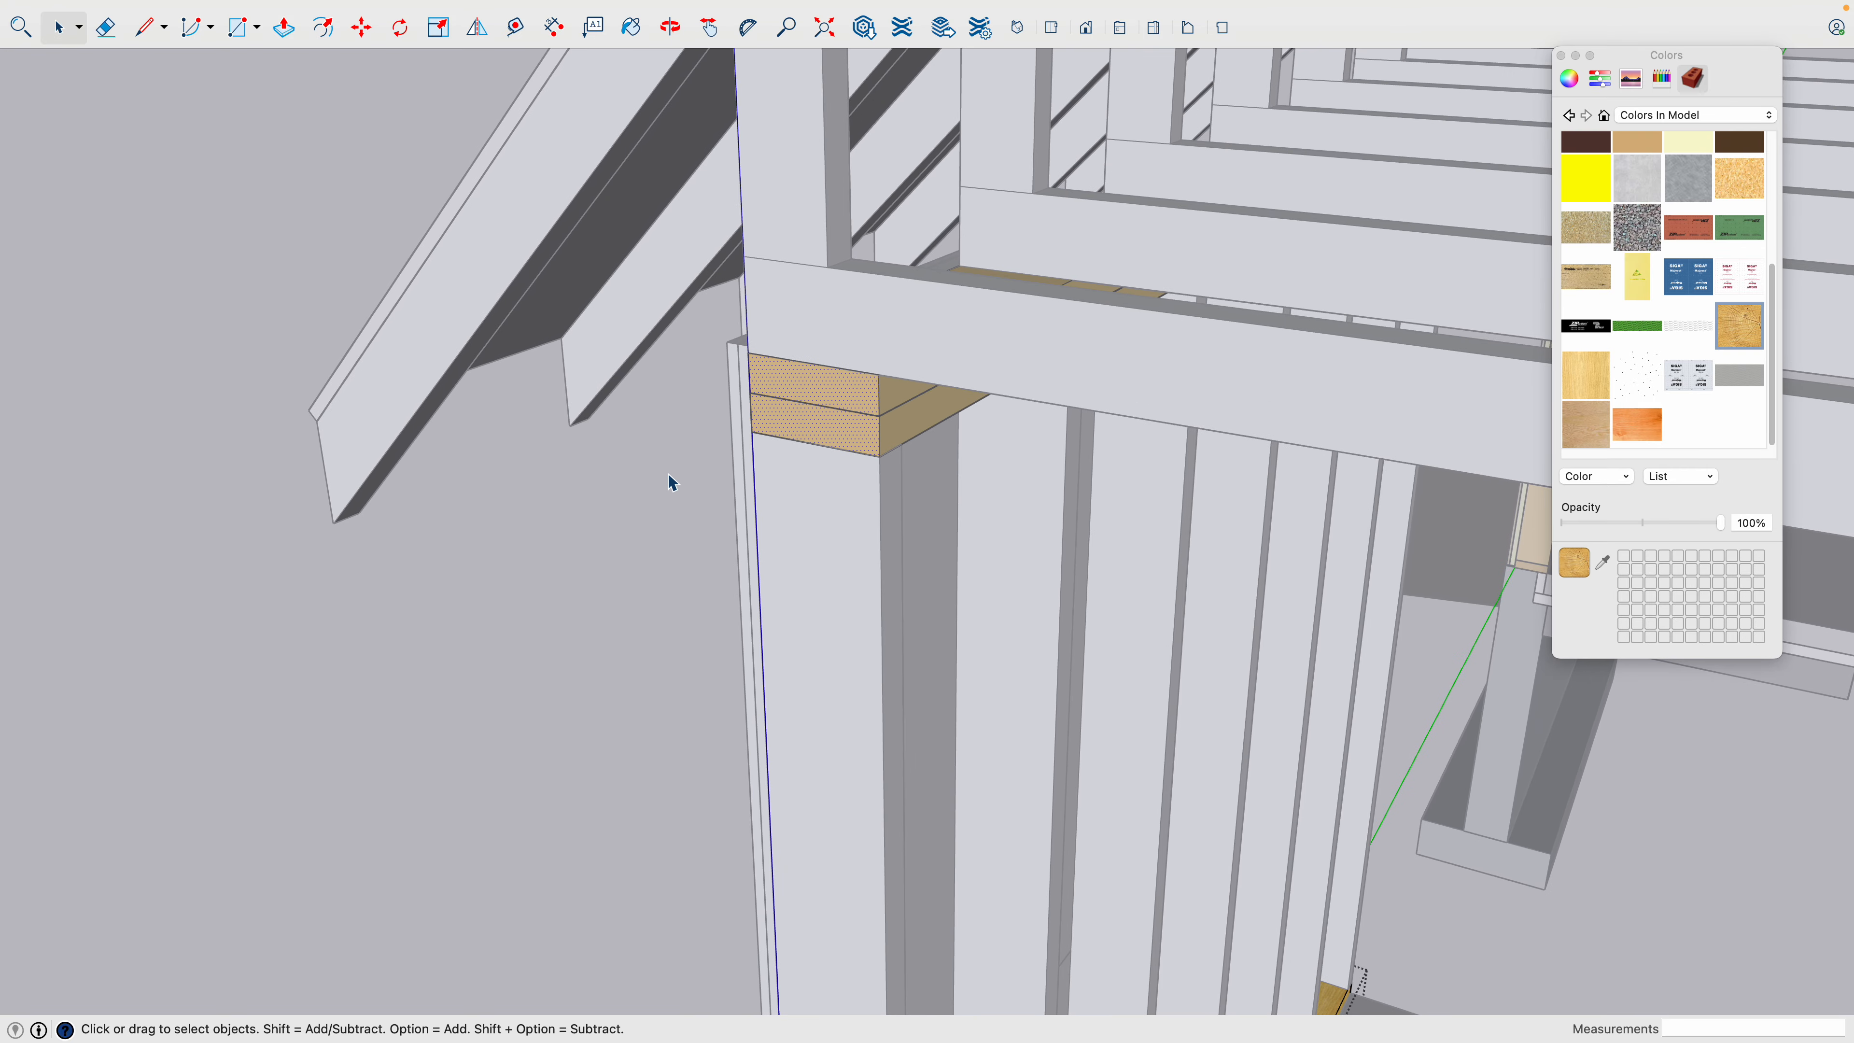
pyautogui.scroll(-6, 811, 450)
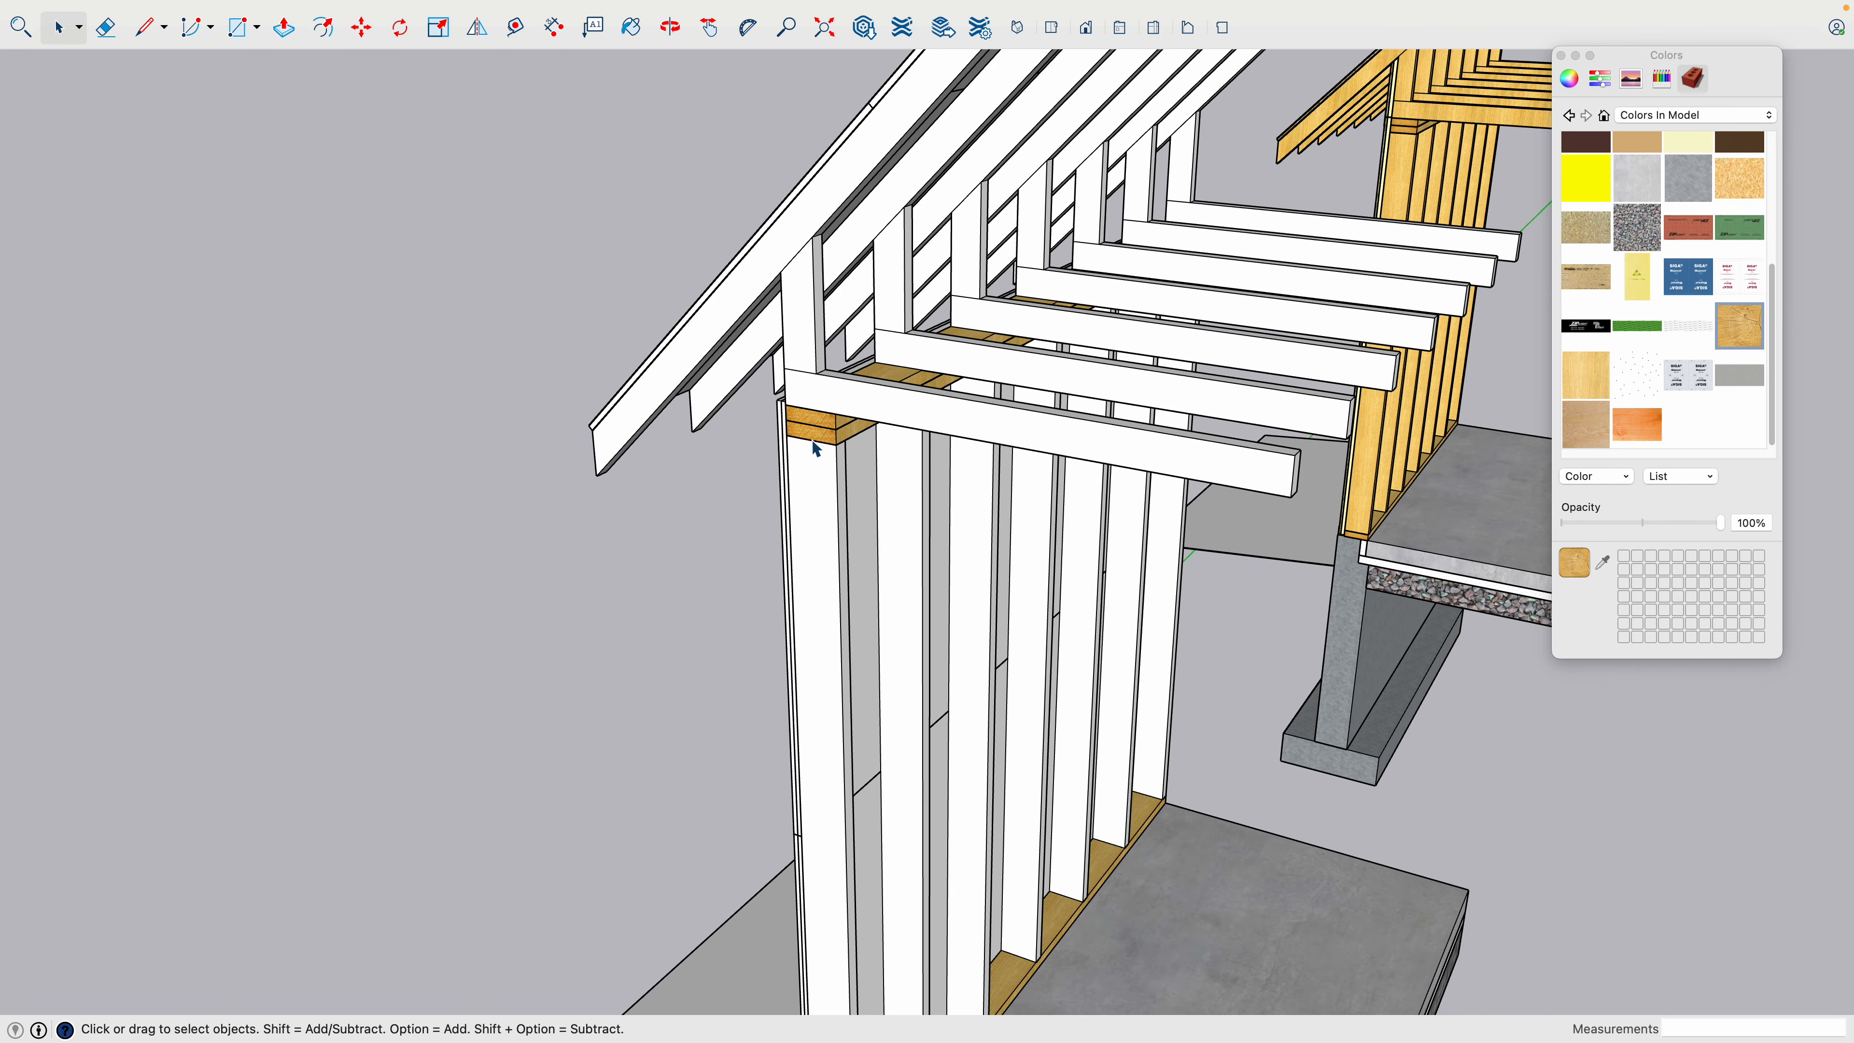
pyautogui.scroll(-5, 815, 447)
pyautogui.scroll(10, 825, 847)
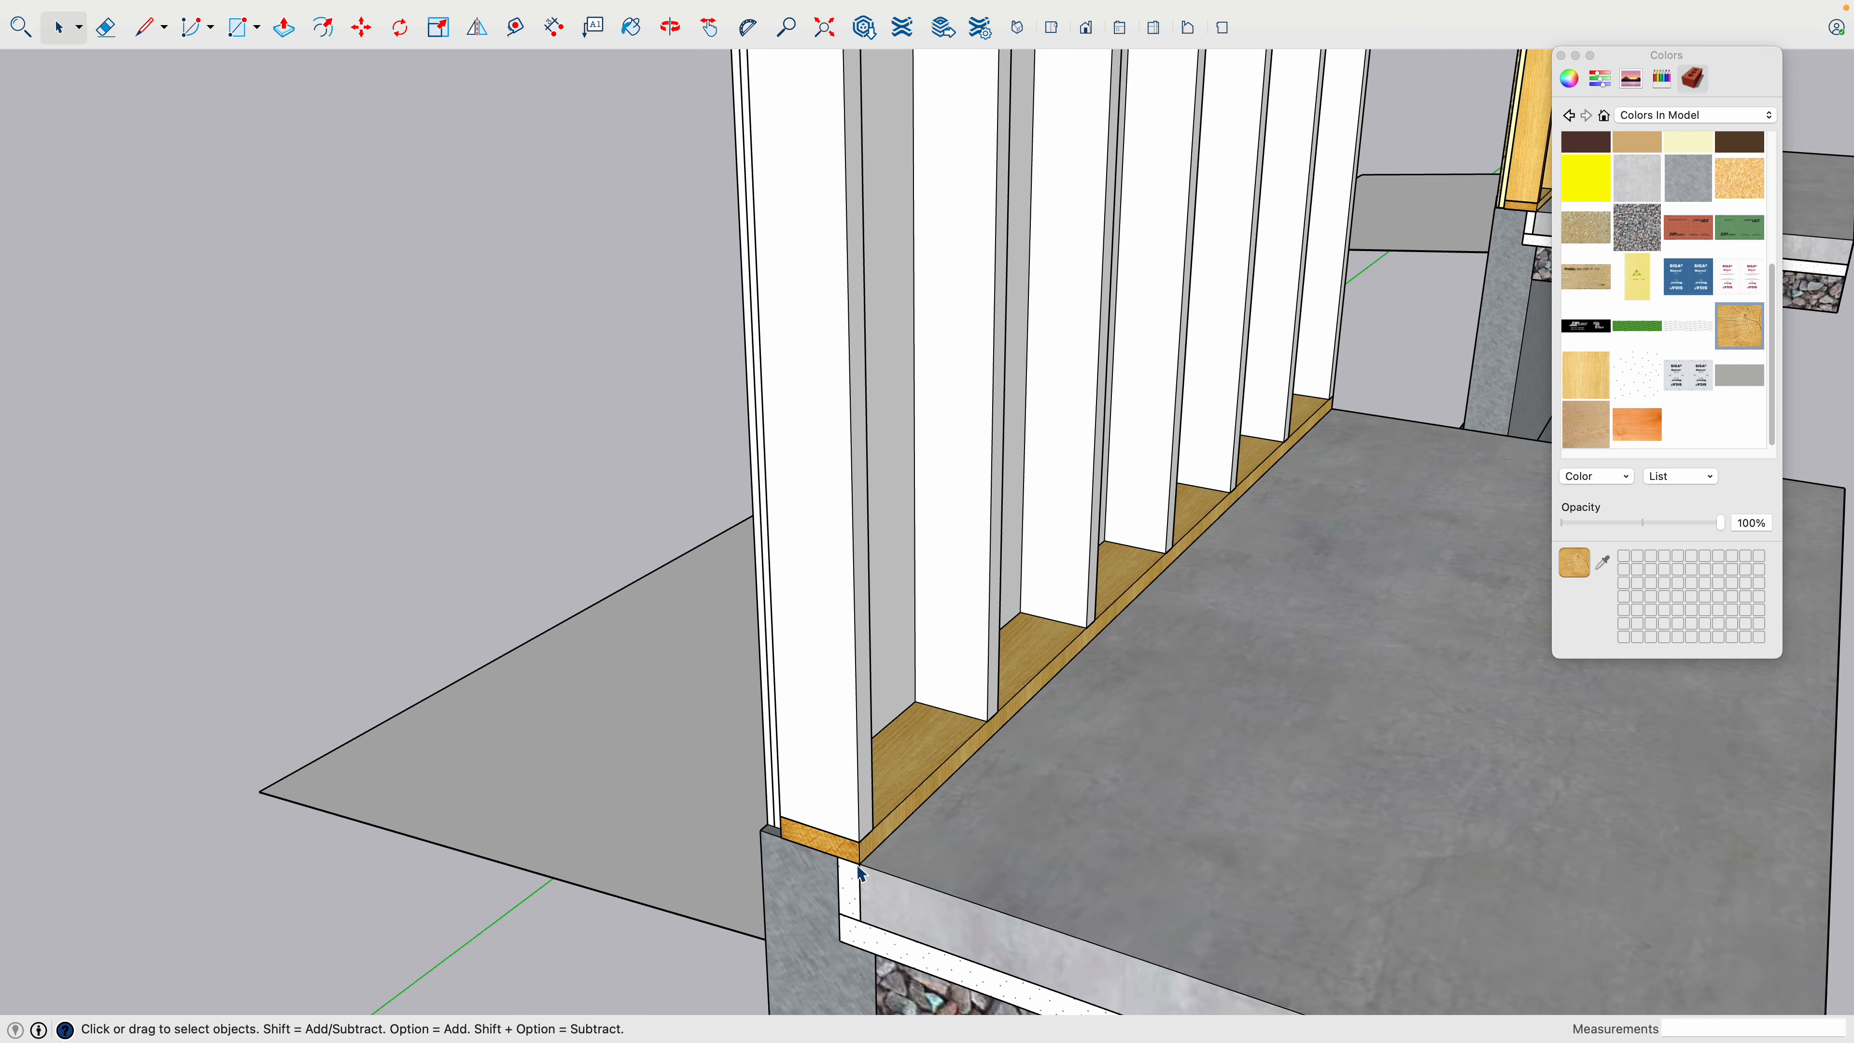
pyautogui.scroll(5, 860, 873)
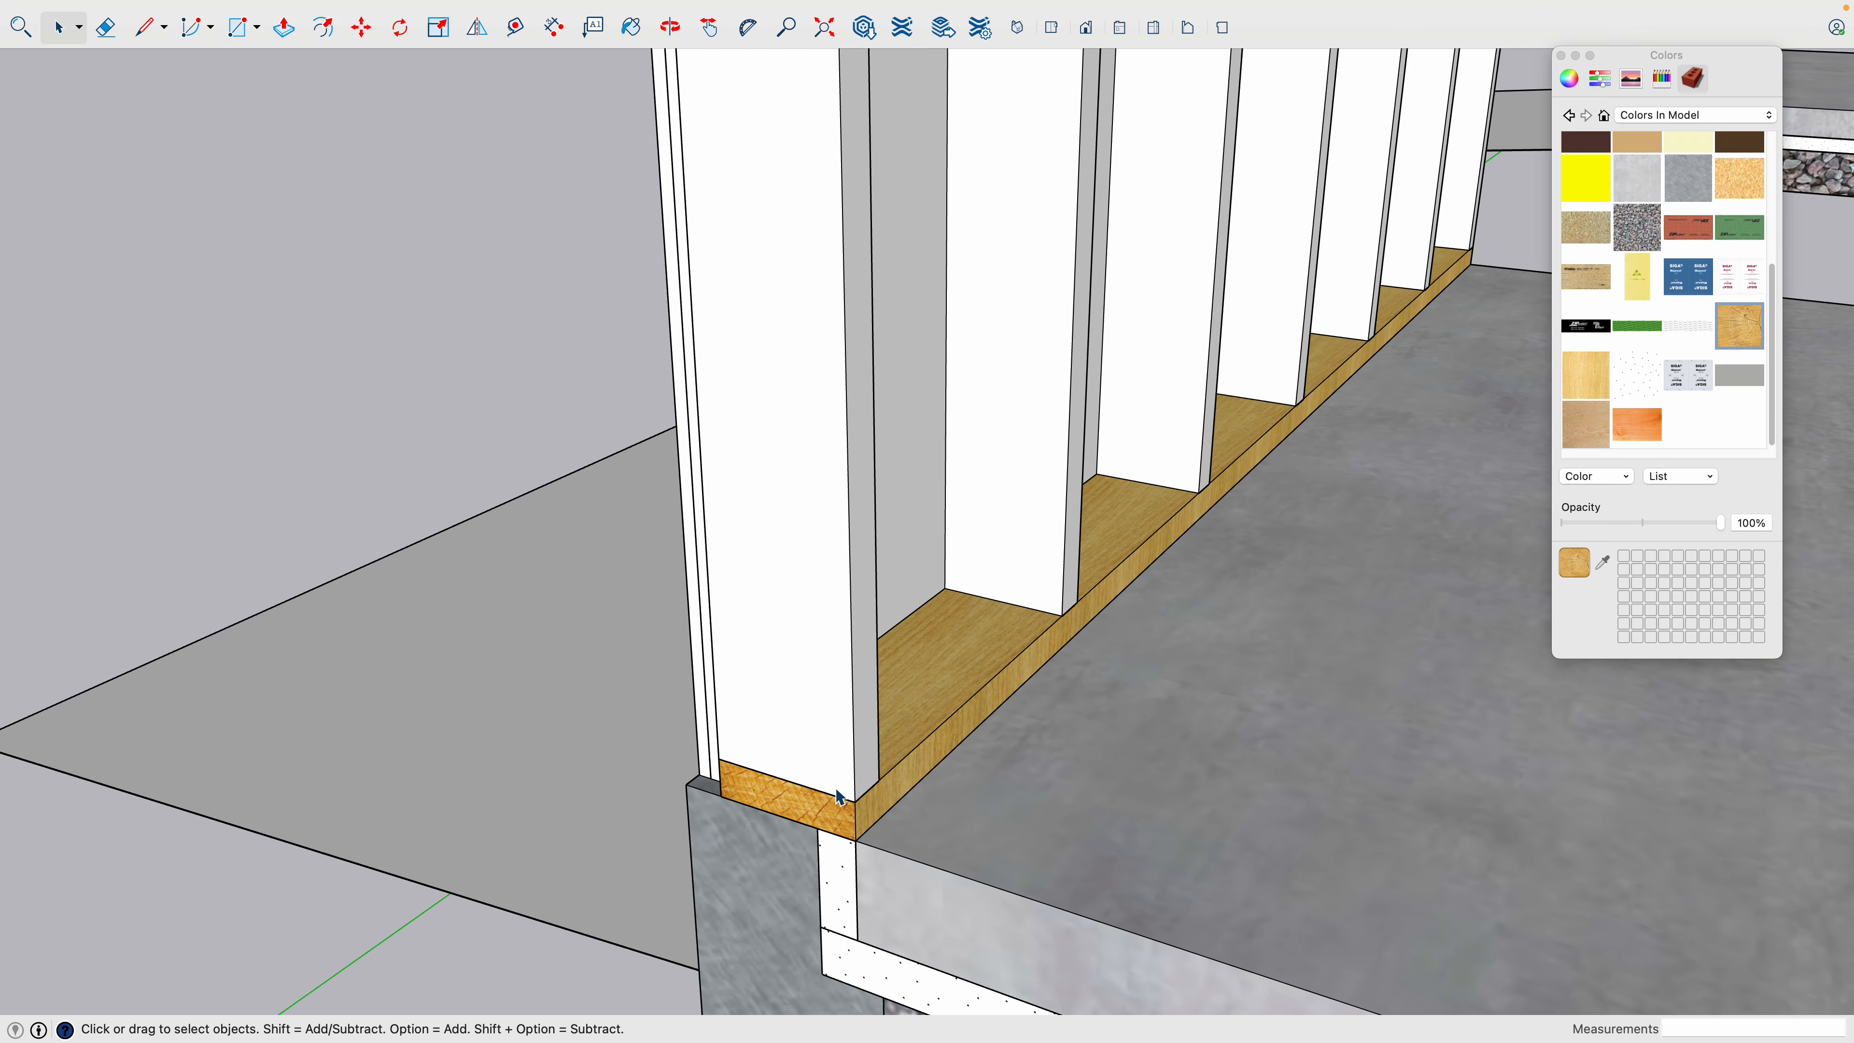
pyautogui.scroll(-5, 837, 792)
# - Open the bottom plate component from its opposite end, paint all its faces with the end grain wood texture, and close it
pyautogui.moveTo(1142, 730); pyautogui.dragTo(924, 828, button='middle')
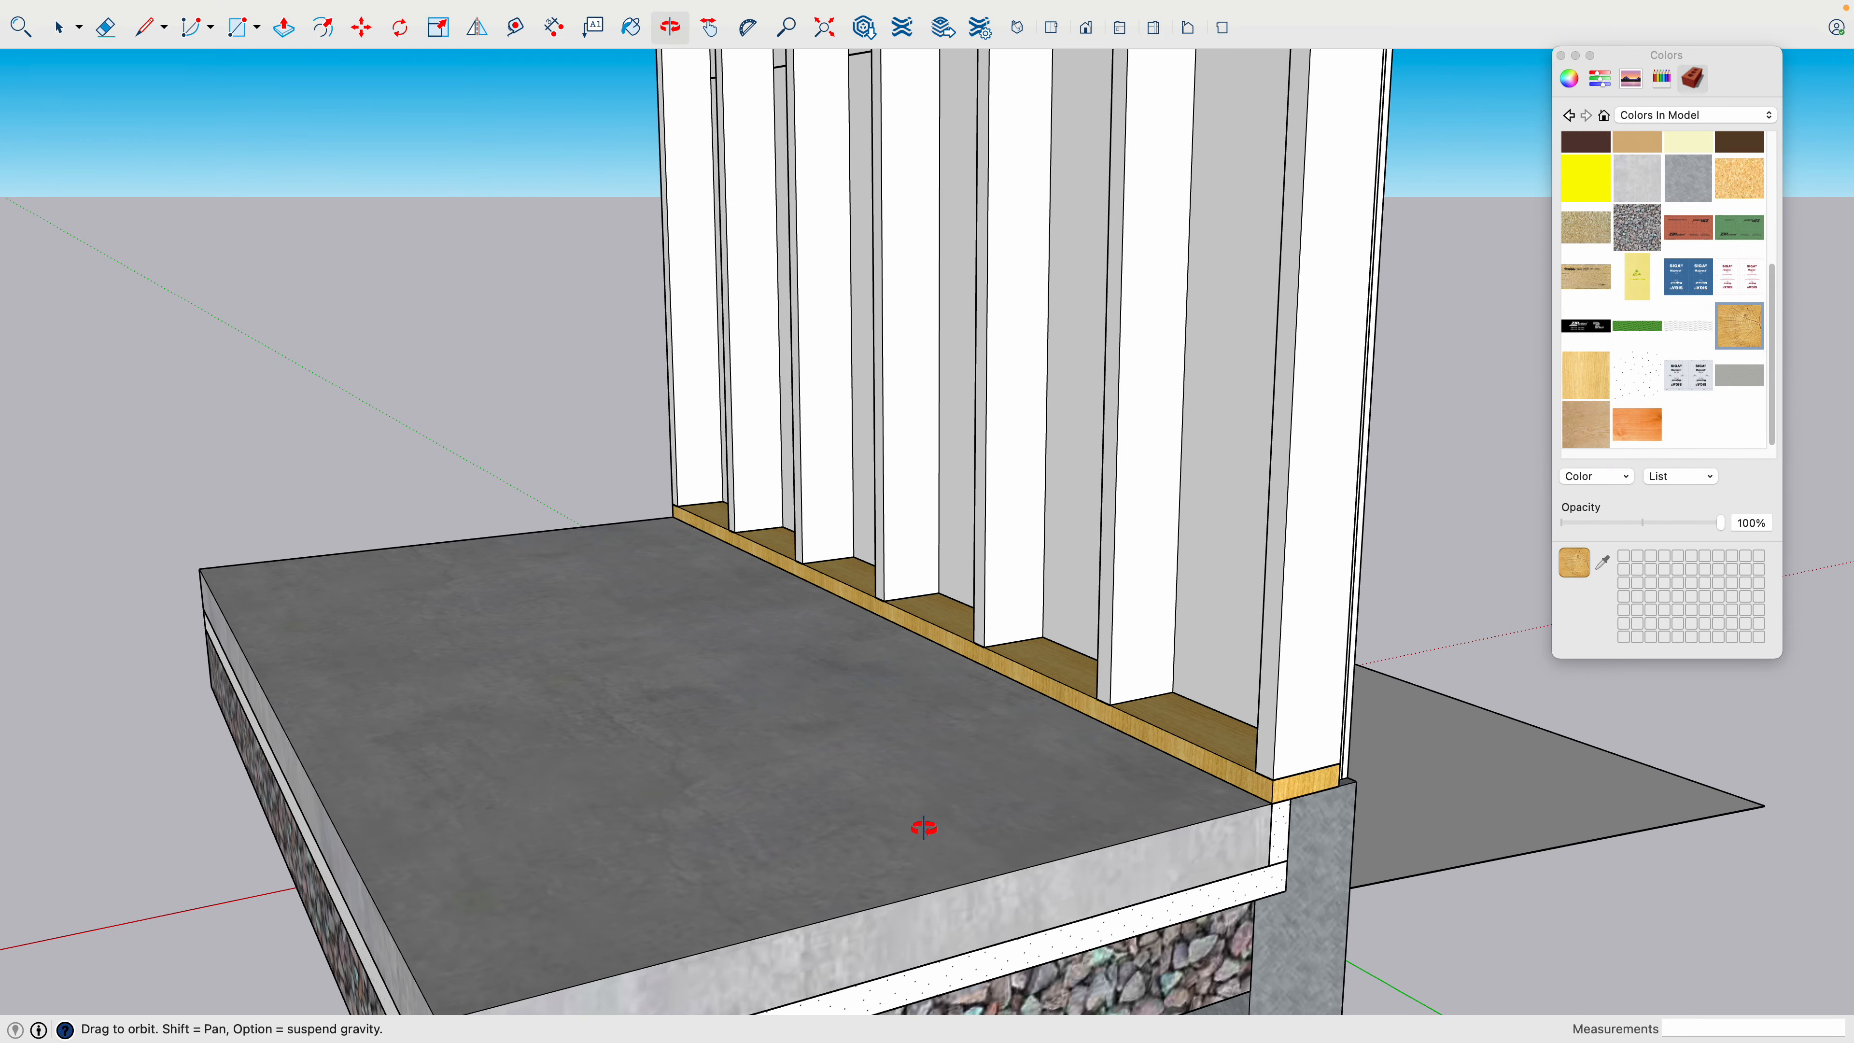
pyautogui.scroll(5, 1292, 773)
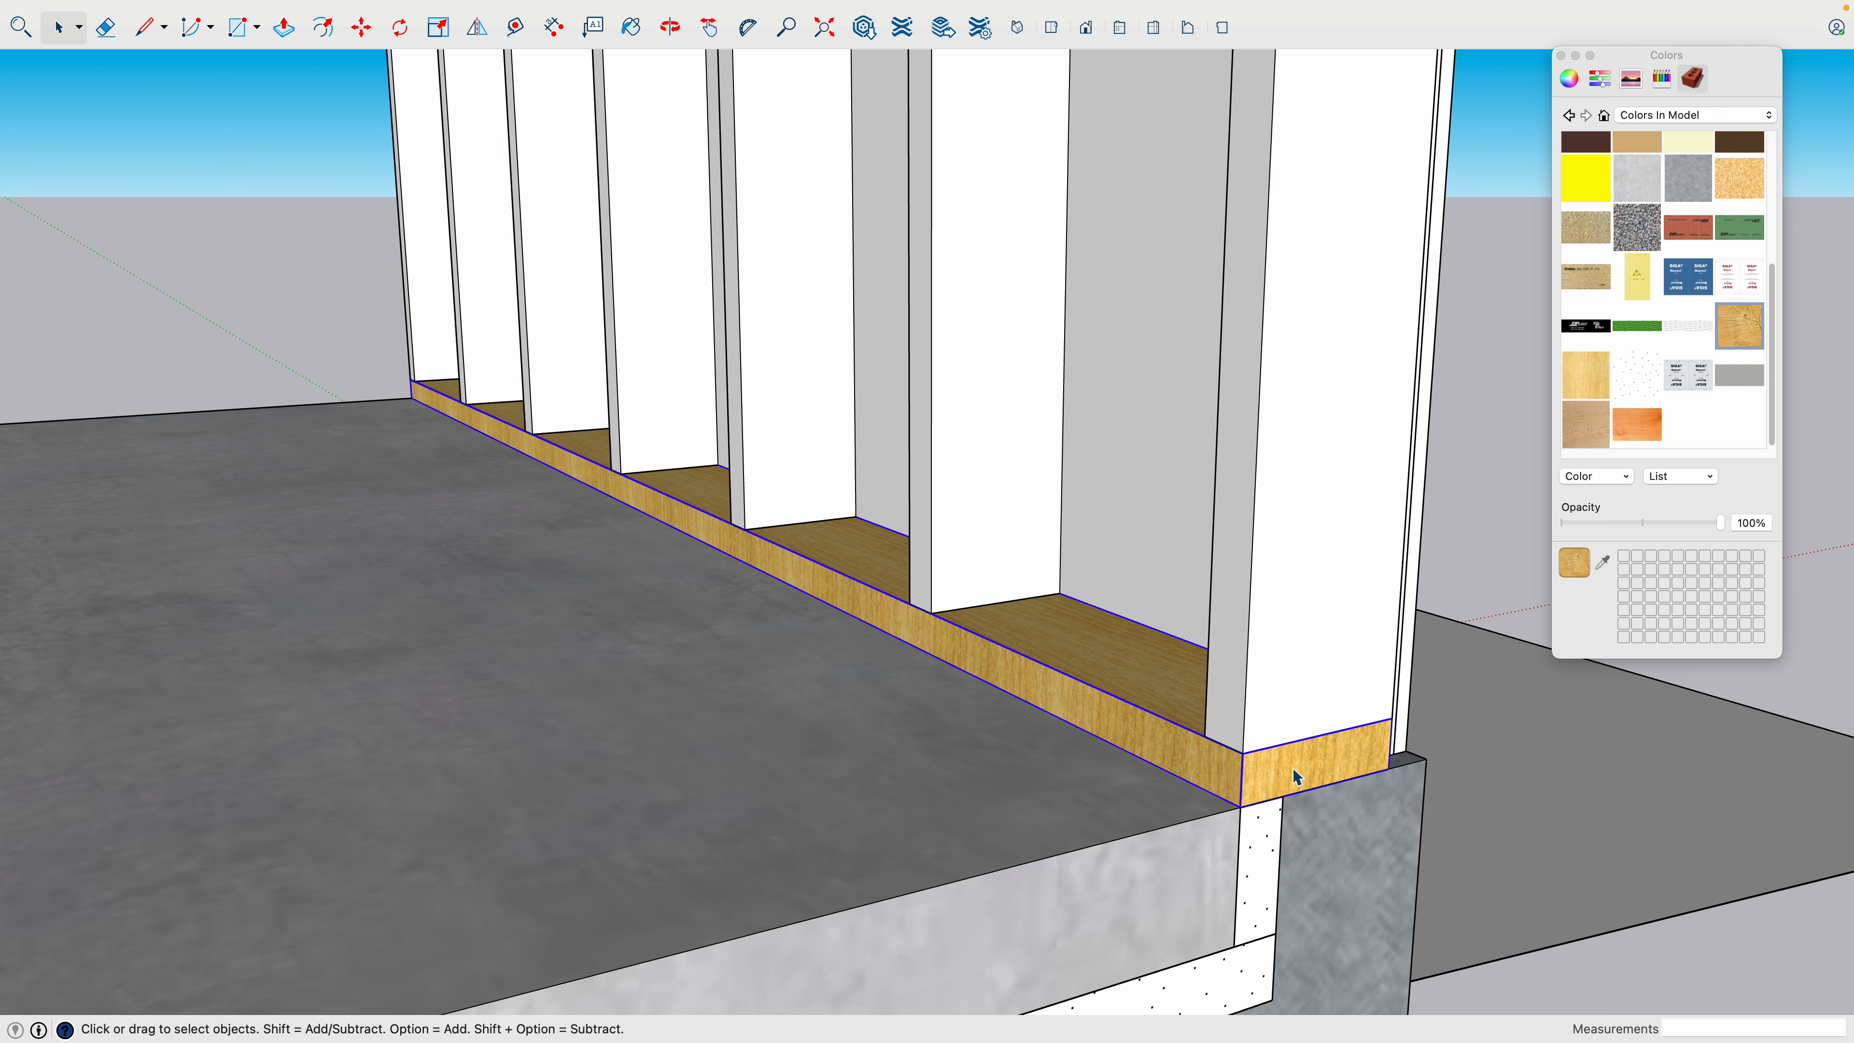
pyautogui.tripleClick(1294, 771)
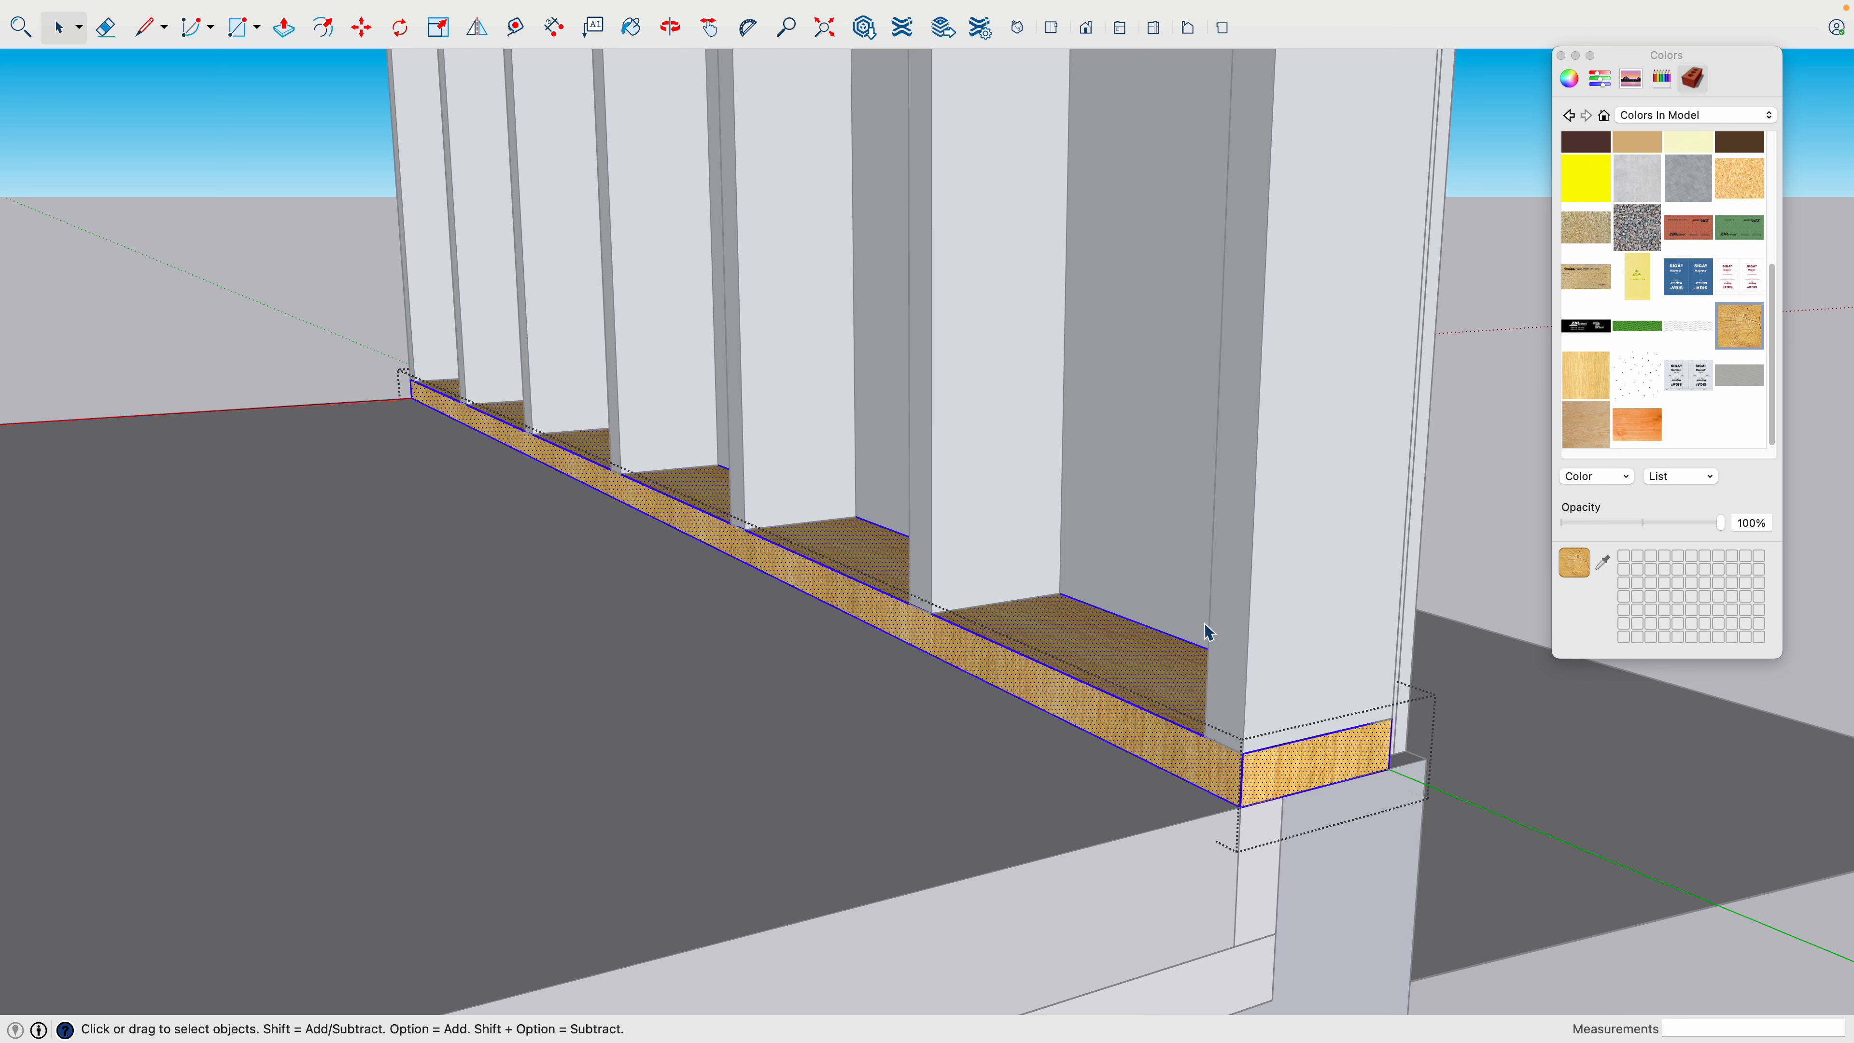
pyautogui.click(1745, 319)
pyautogui.click(1133, 666)
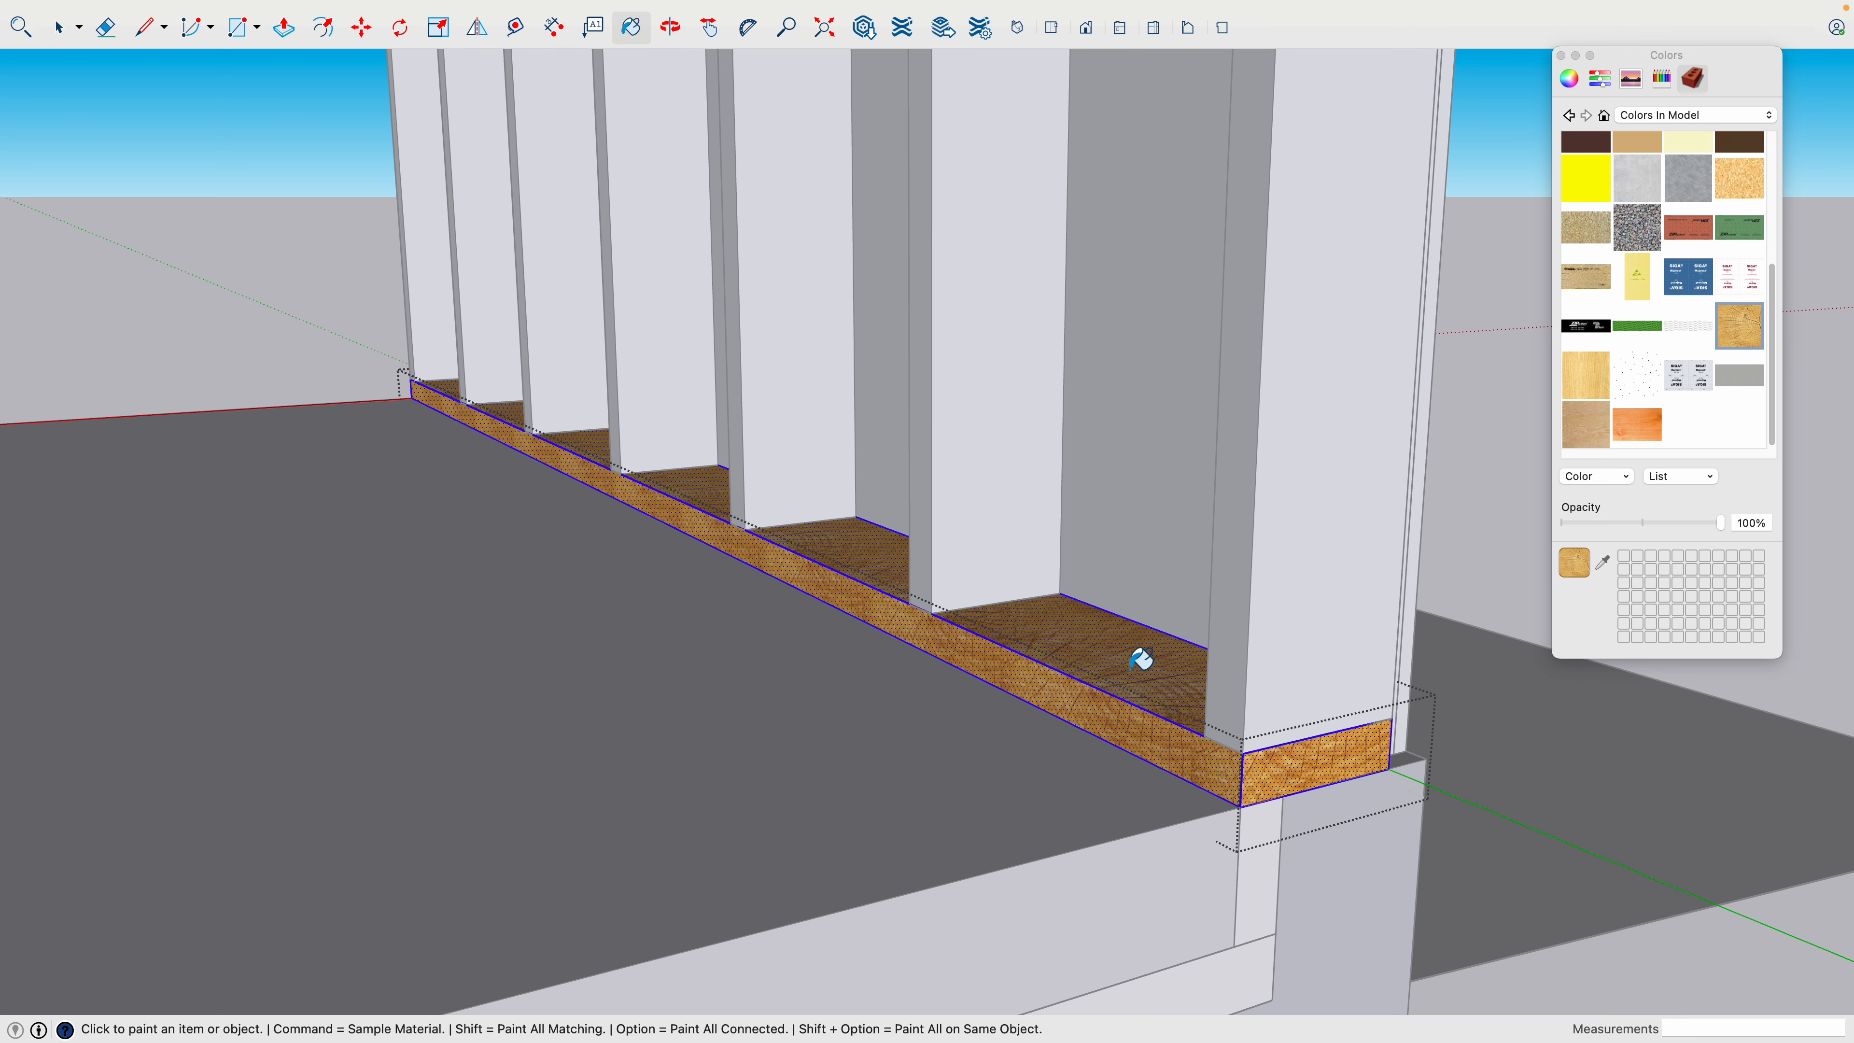
pyautogui.press('space')
pyautogui.click(1529, 533)
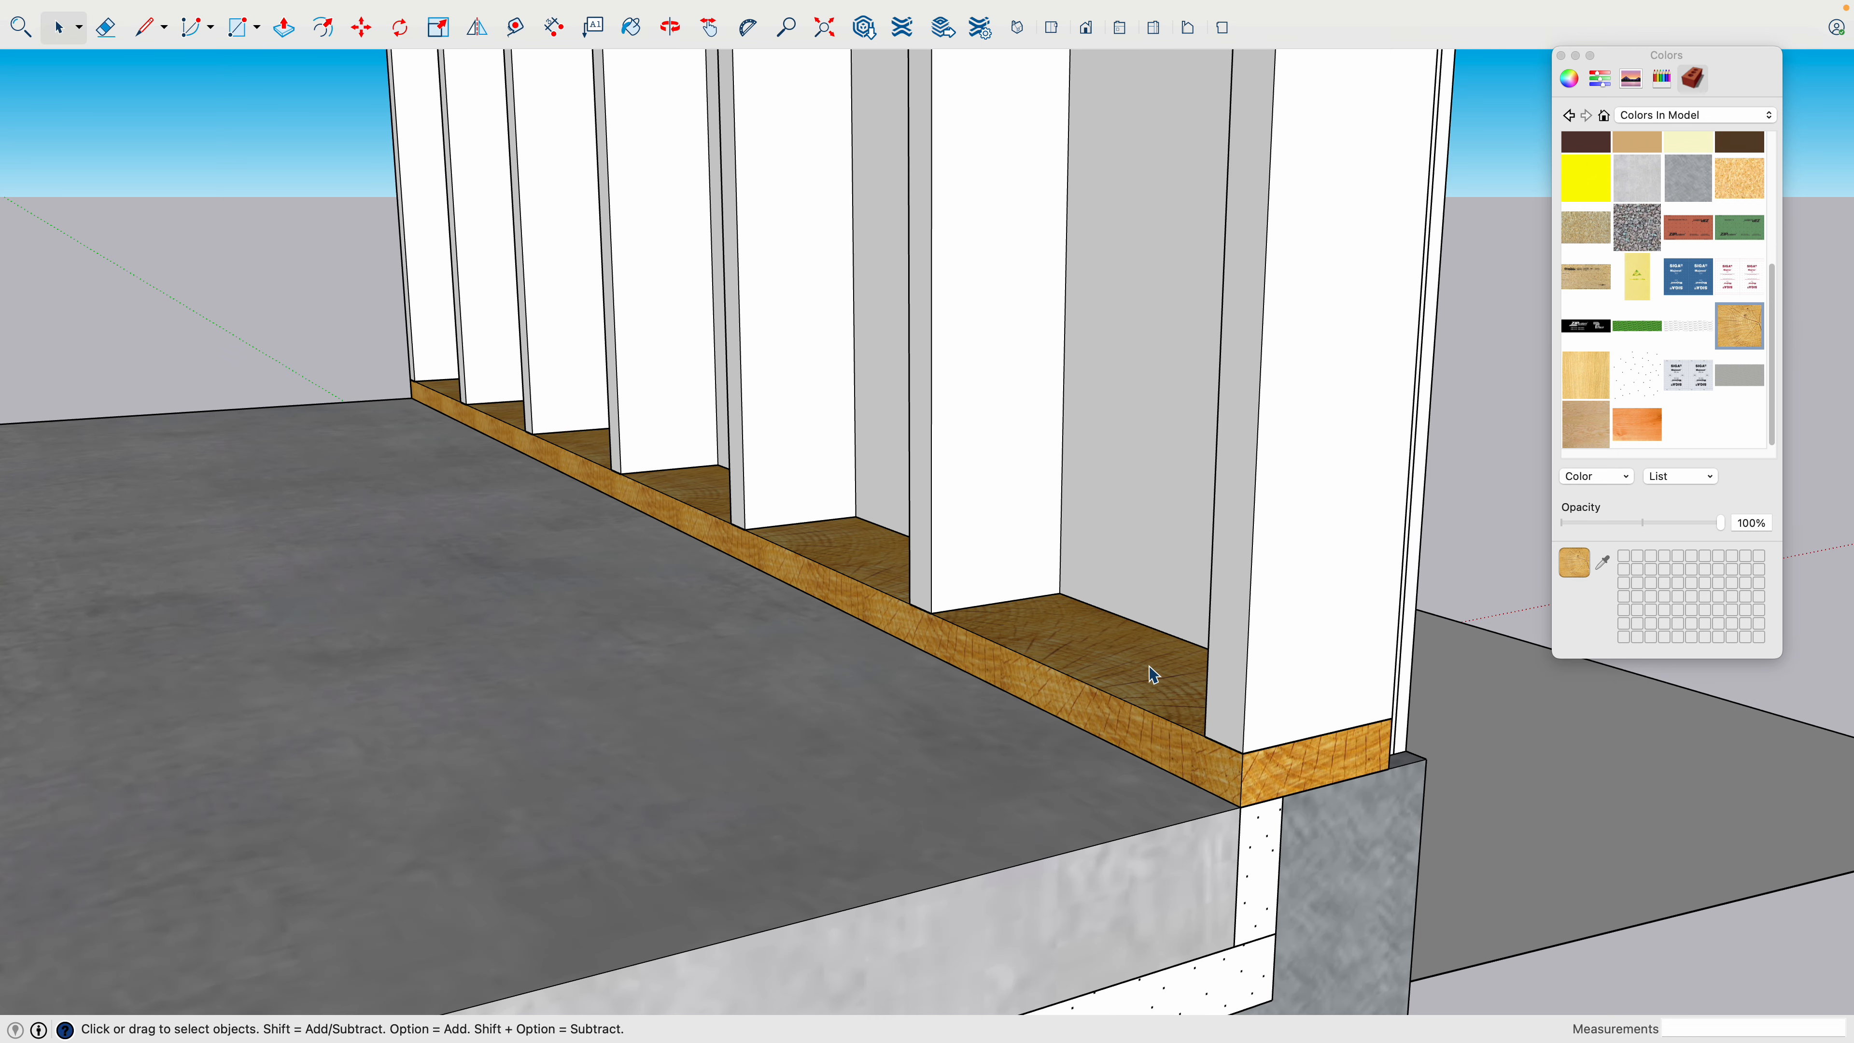
# - Reopen the bottom plate component and repaint all its faces with the light wood grain texture
pyautogui.tripleClick(1148, 677)
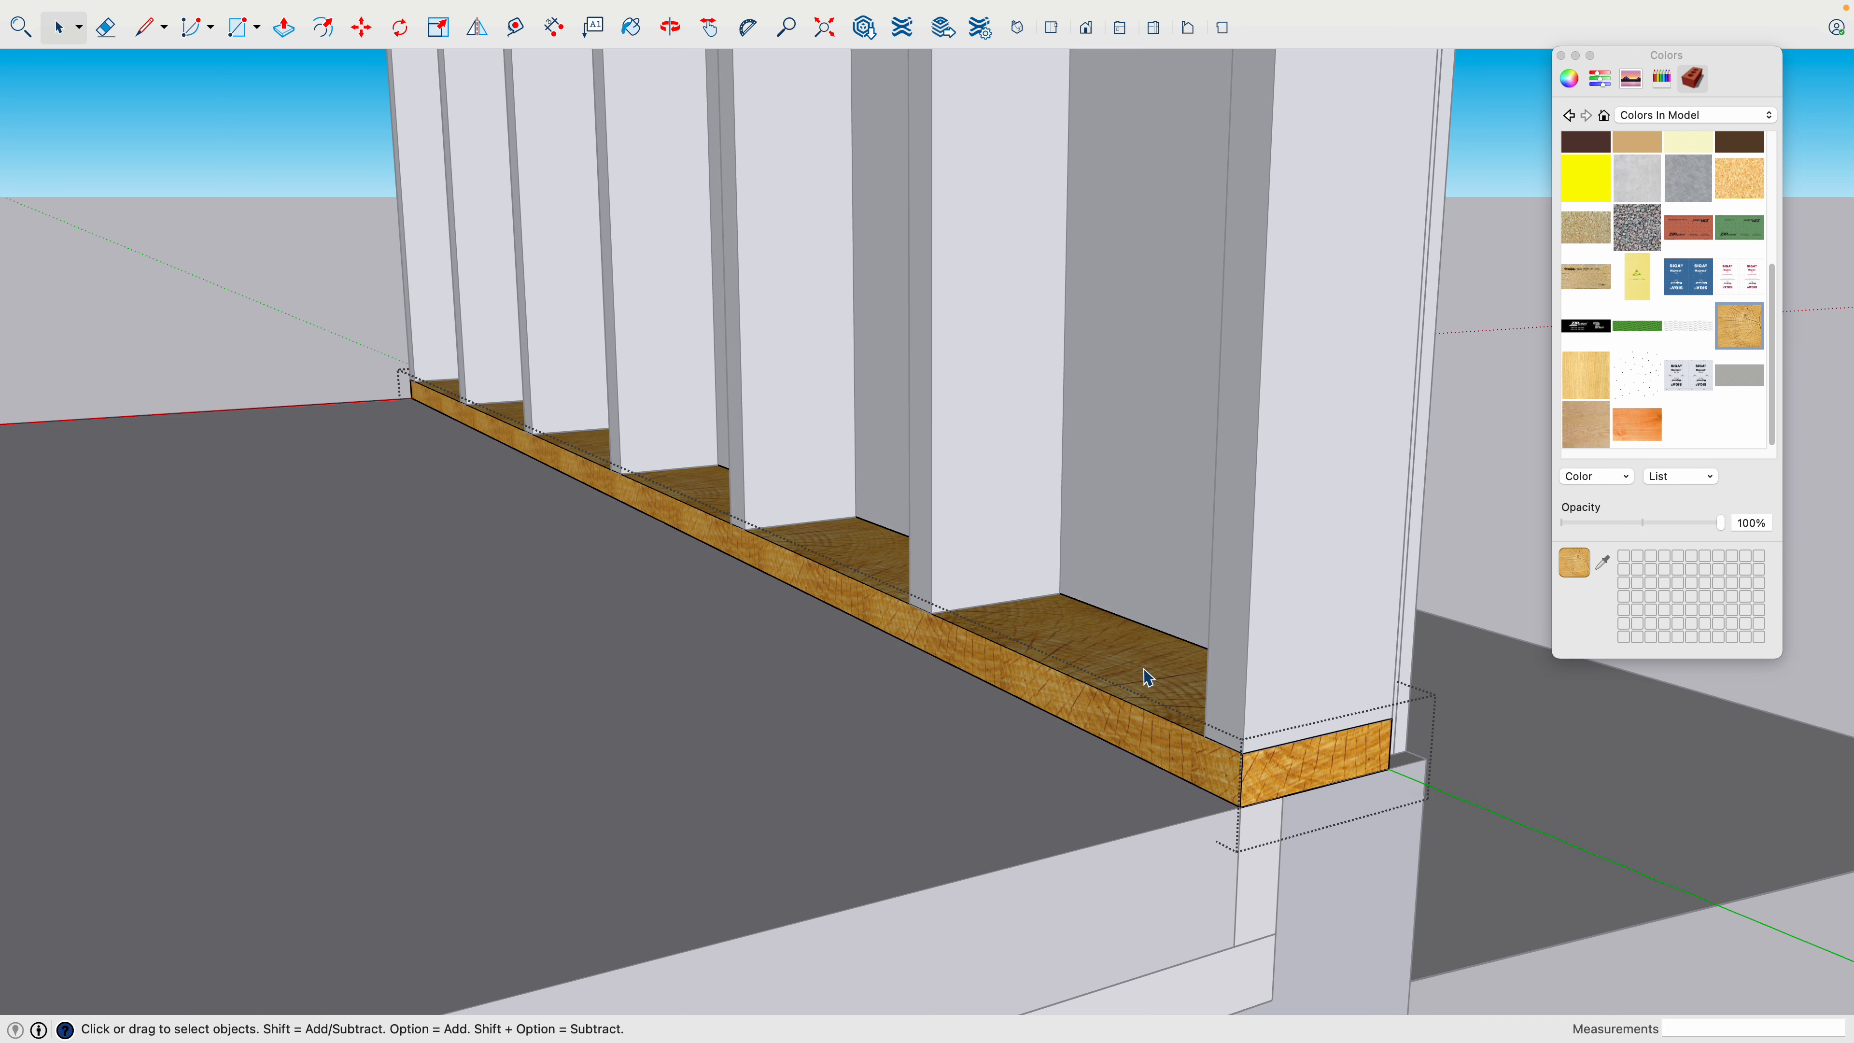
pyautogui.click(1585, 378)
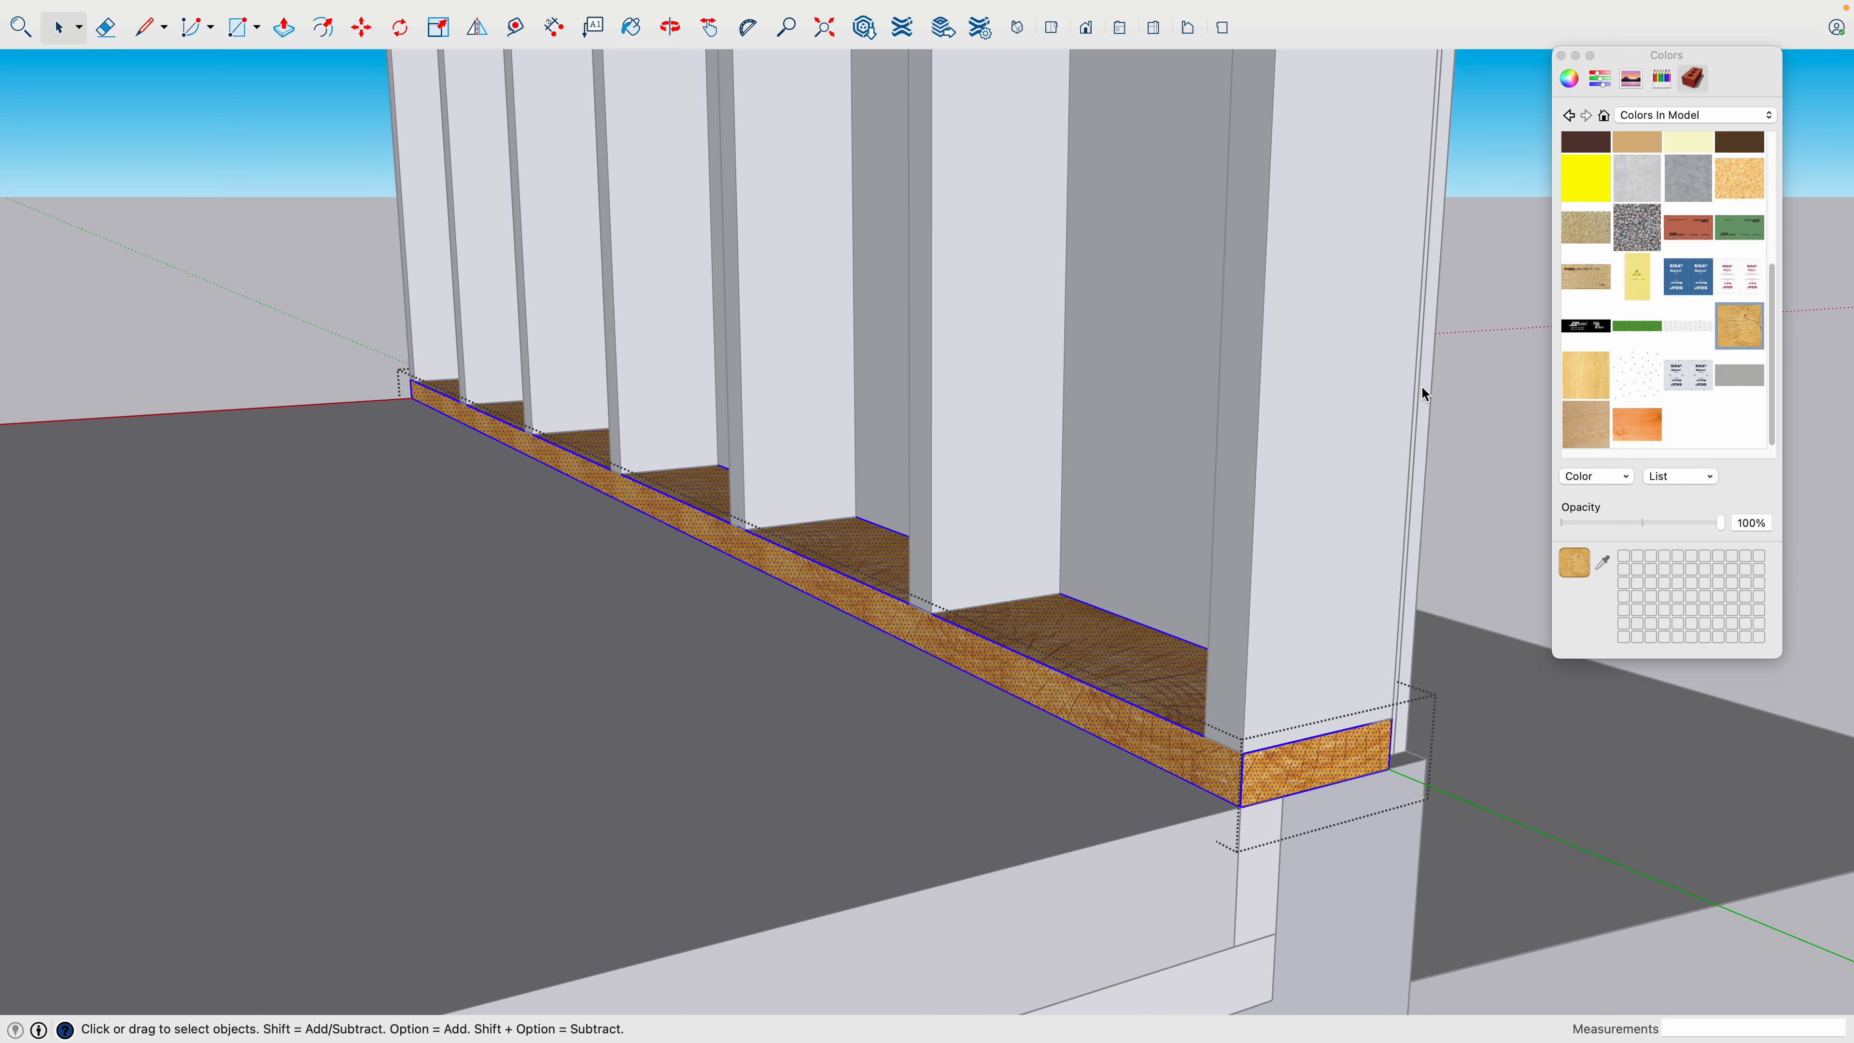
pyautogui.click(1091, 643)
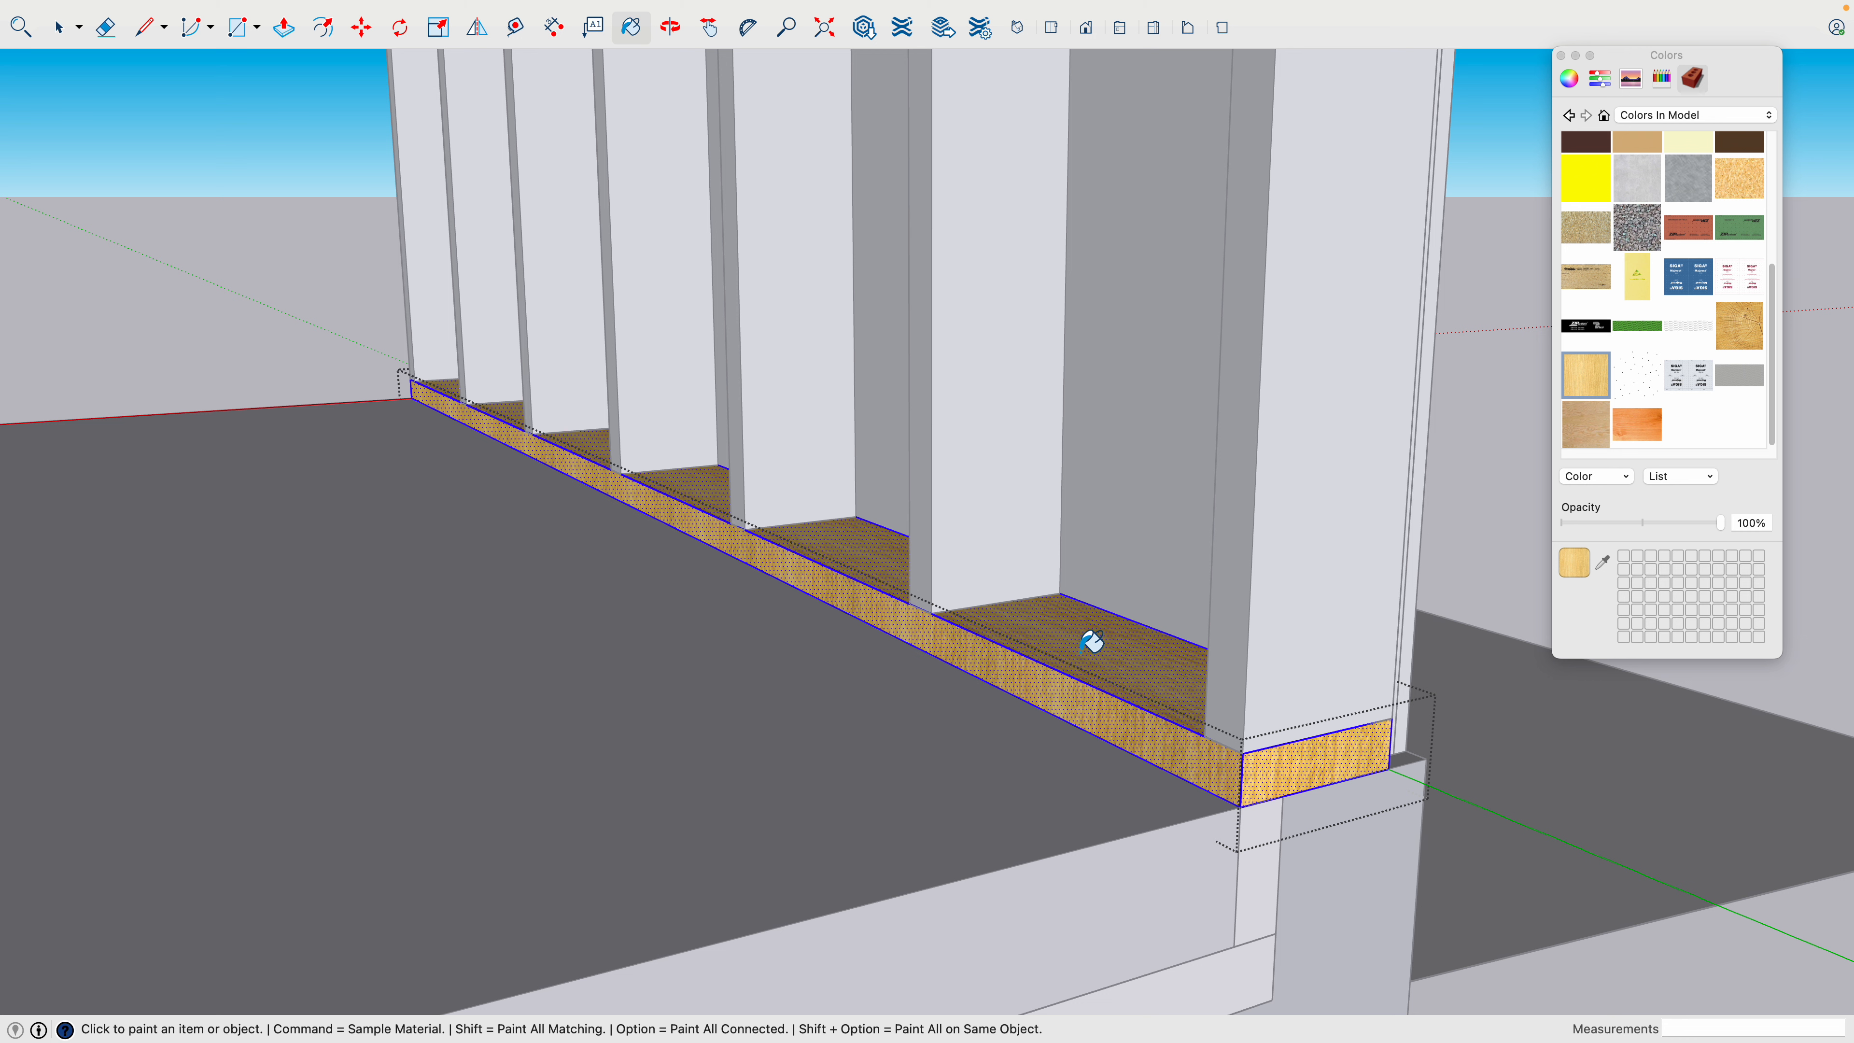
pyautogui.press('space')
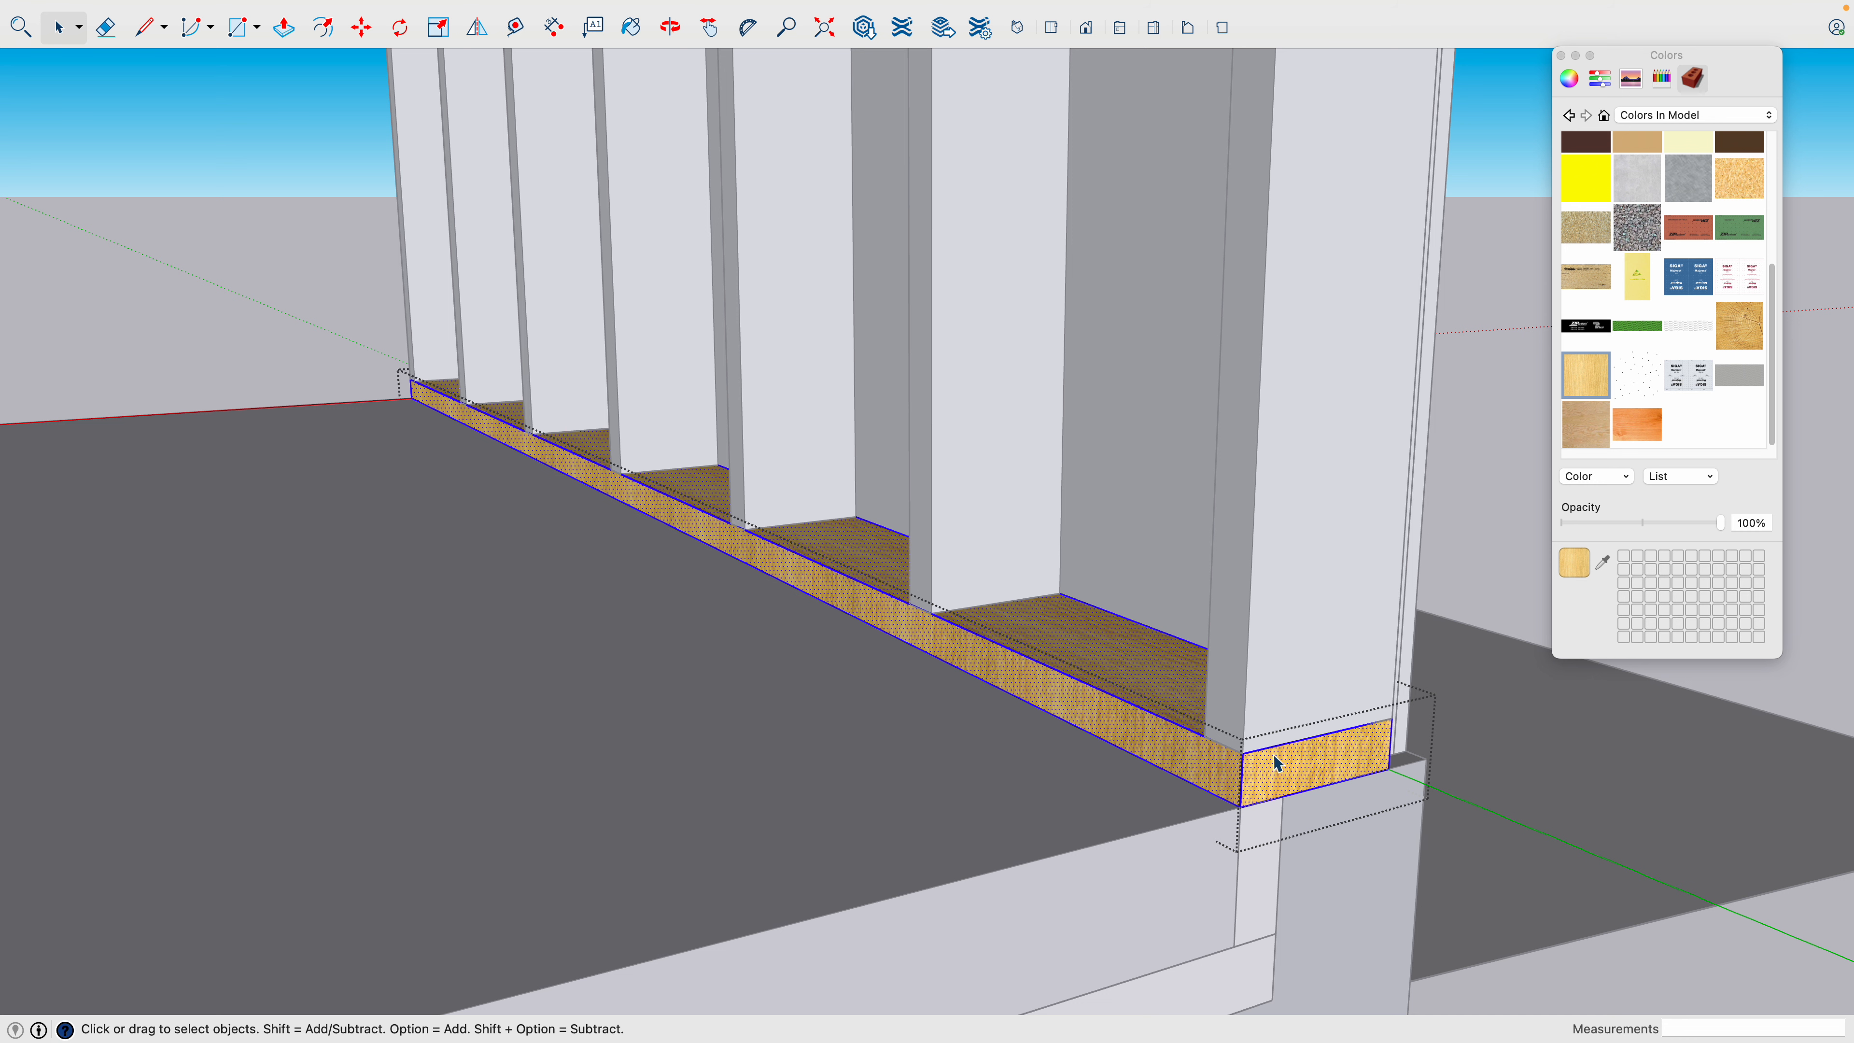
# - Paint the exposed end face at this end of the bottom plate with the end grain wood texture
pyautogui.click(1310, 772)
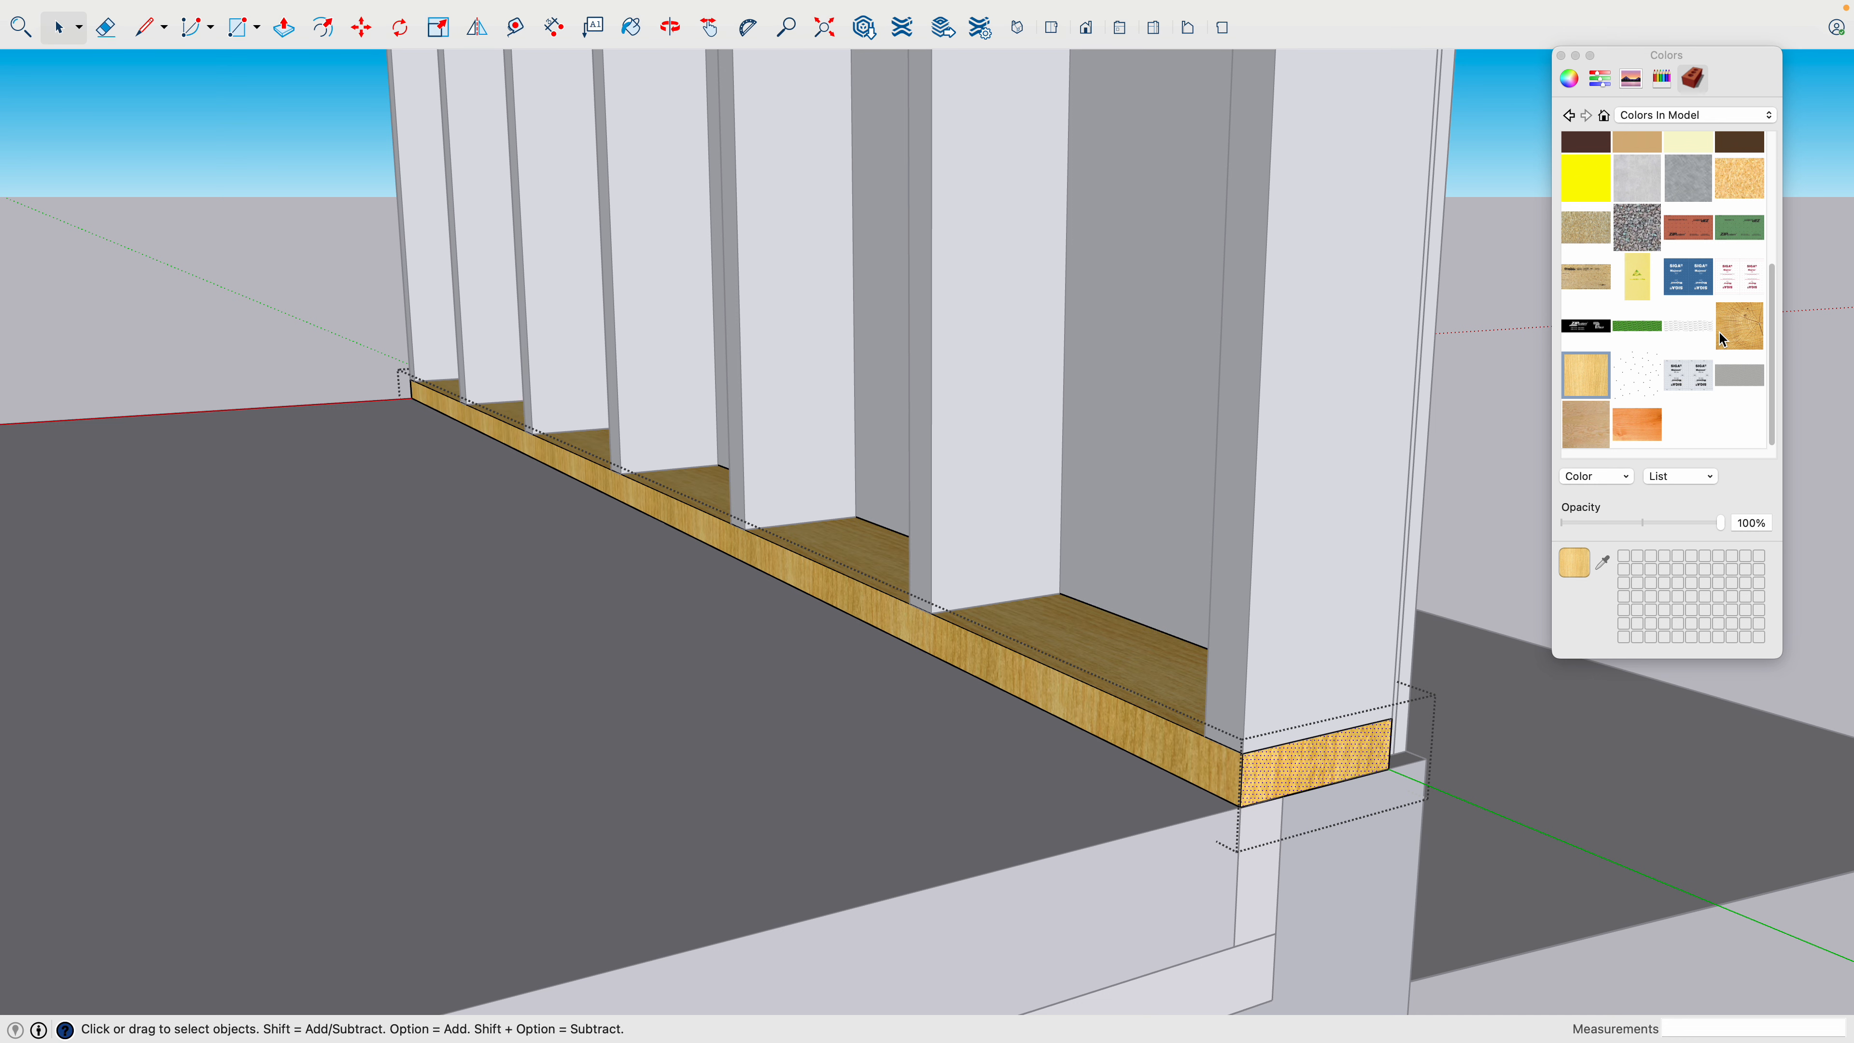
pyautogui.click(1721, 336)
pyautogui.click(1312, 752)
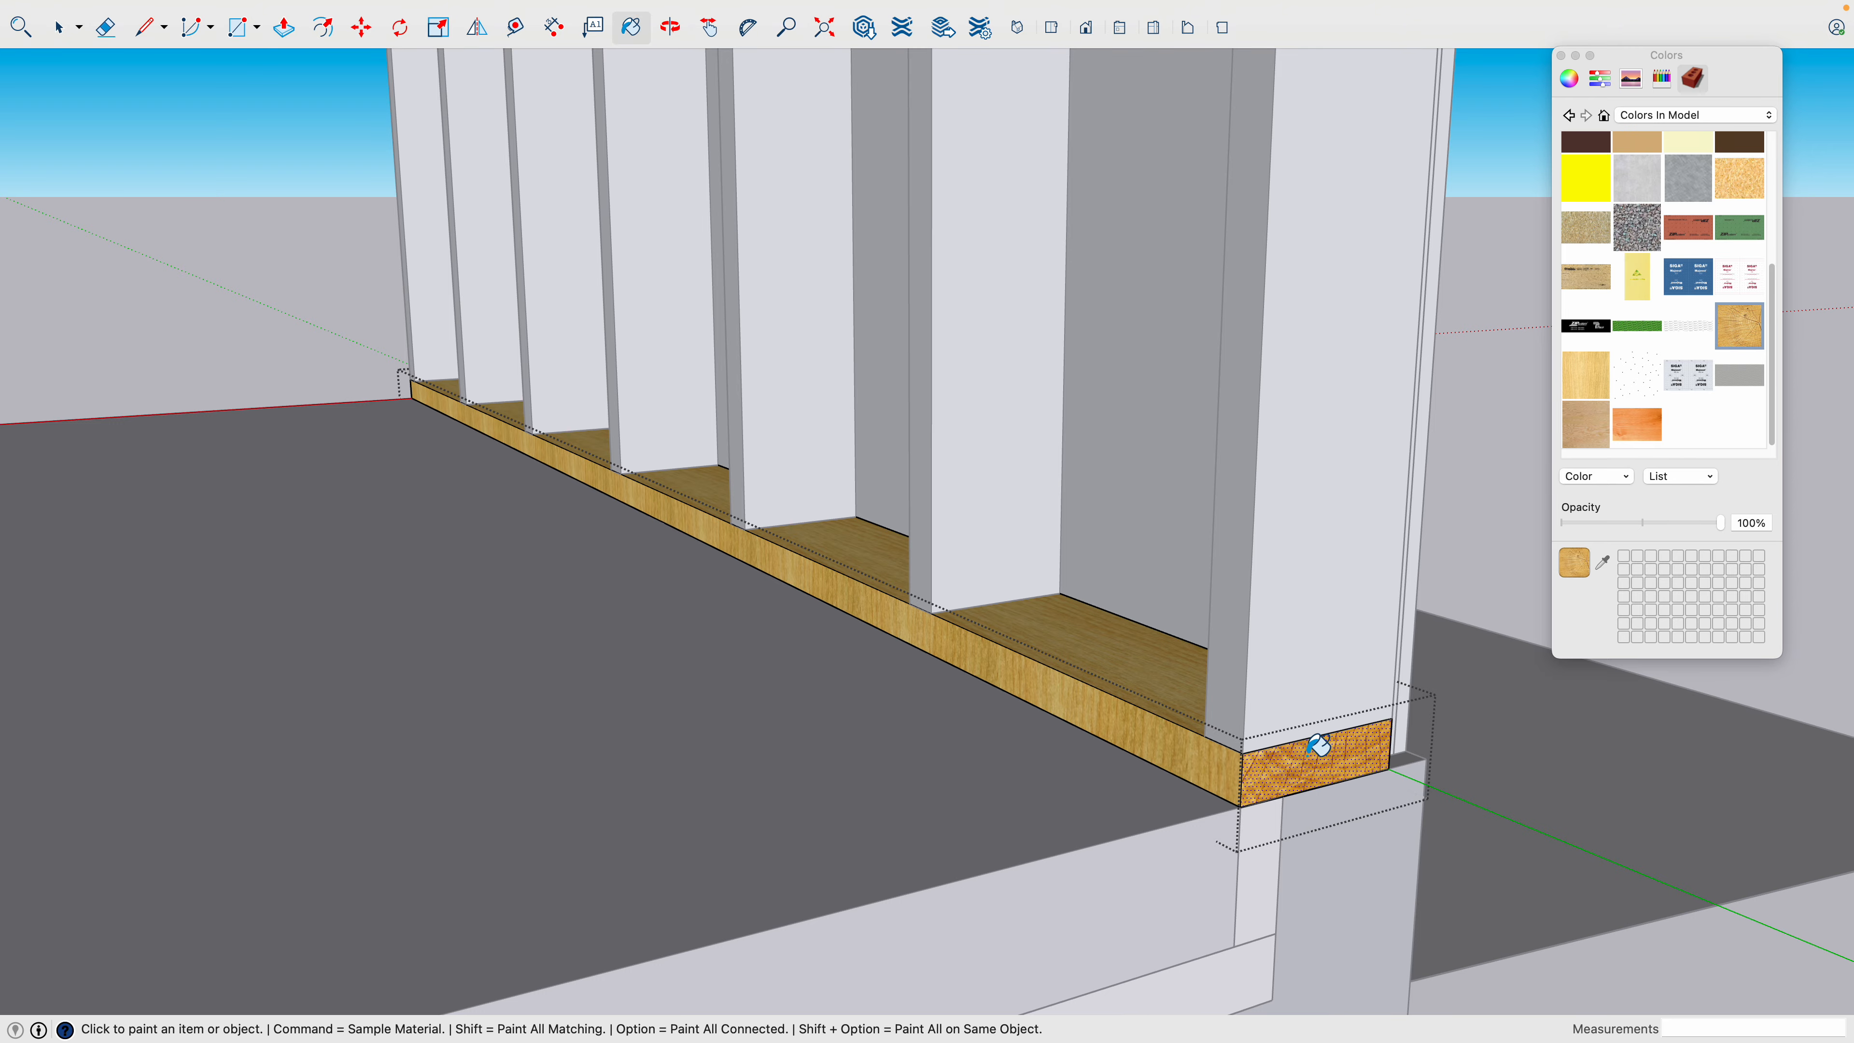
# - Paint the end face at the bottom plate's other end with the end grain wood texture and close the component
pyautogui.scroll(-3, 1310, 756)
pyautogui.moveTo(826, 753); pyautogui.dragTo(547, 896, button='middle')
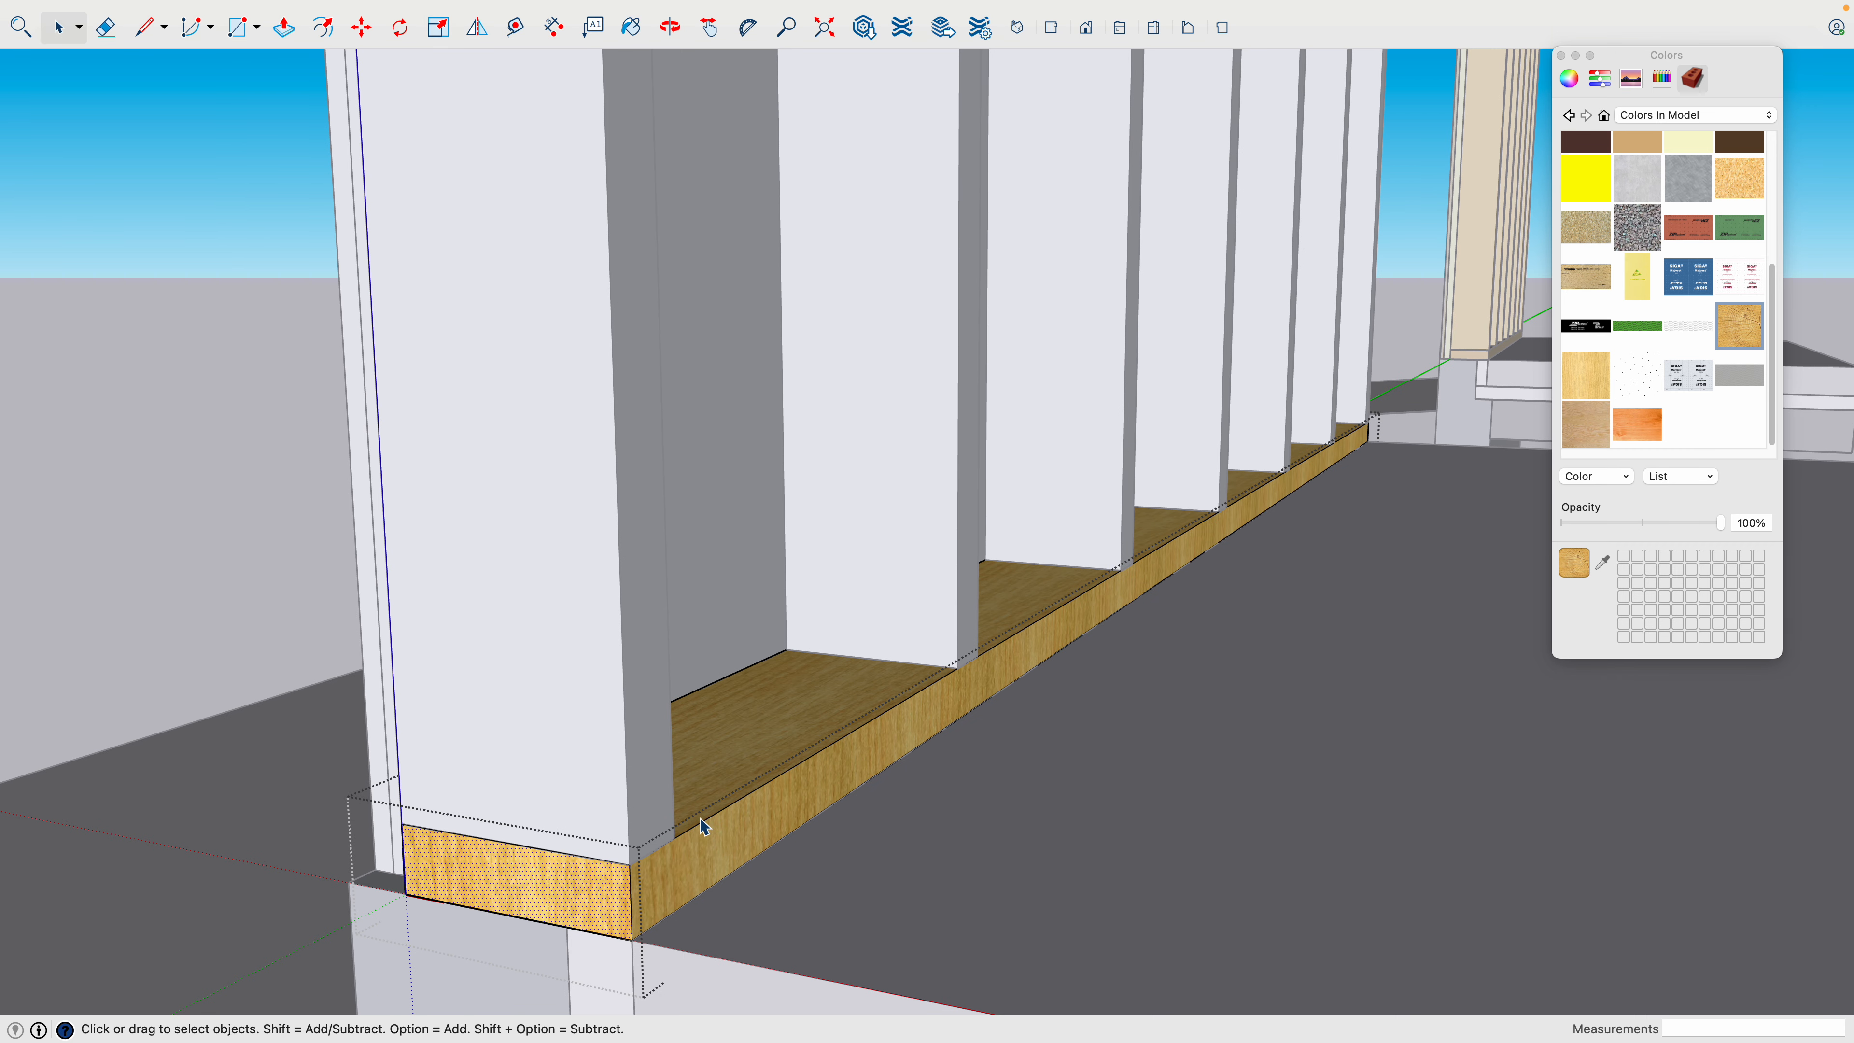
pyautogui.click(1718, 336)
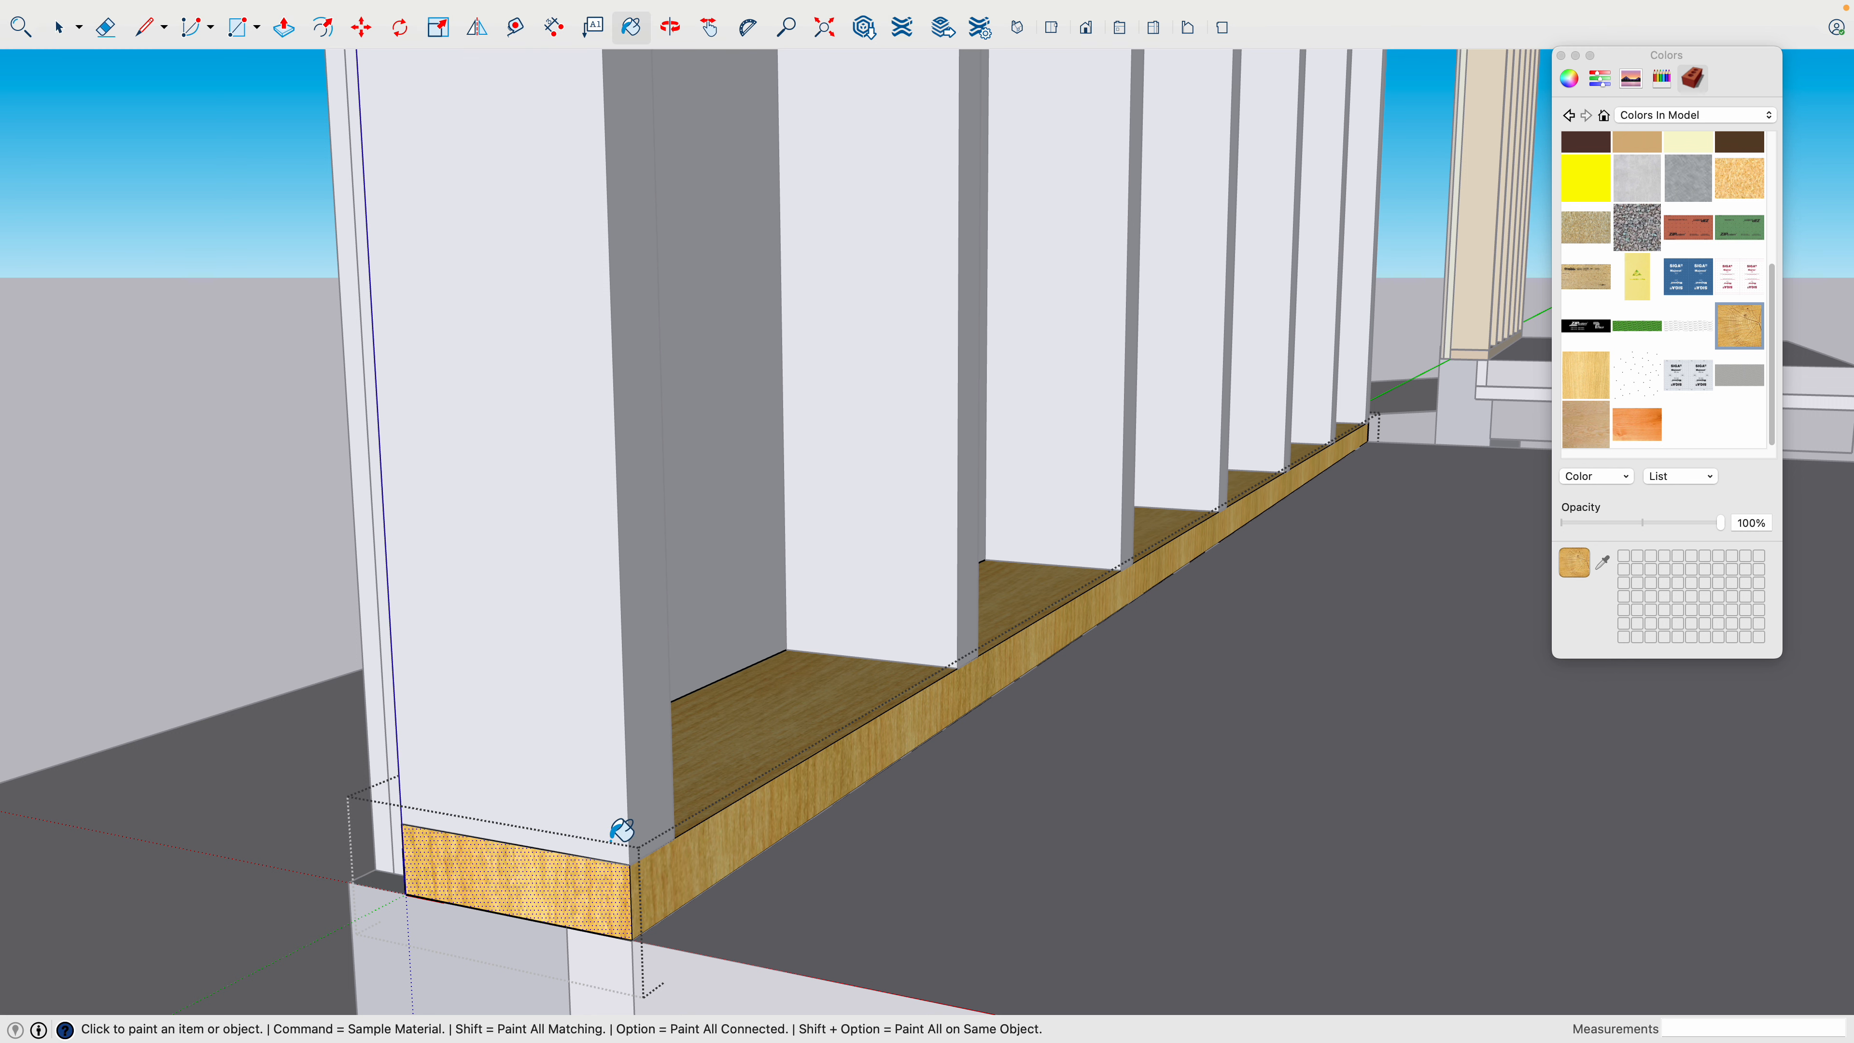
pyautogui.click(559, 884)
pyautogui.scroll(-5, 616, 877)
pyautogui.press('space')
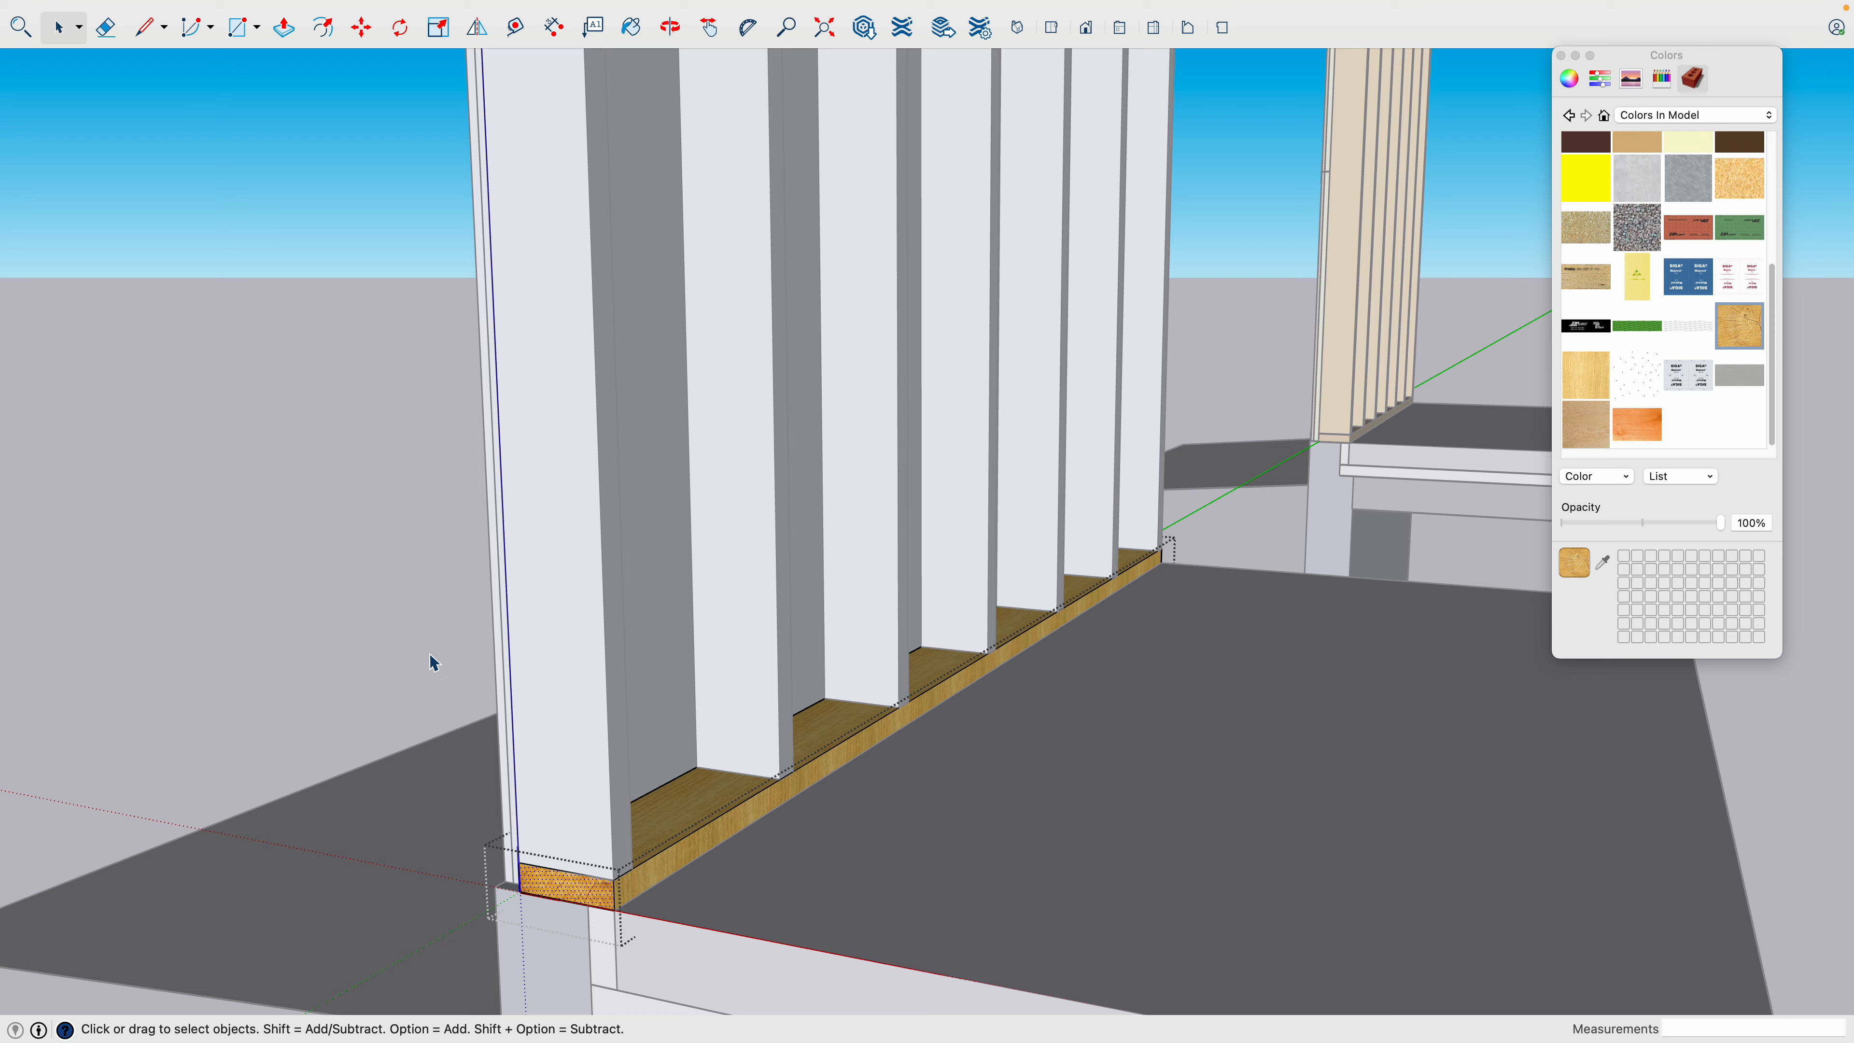
pyautogui.scroll(-5, 438, 673)
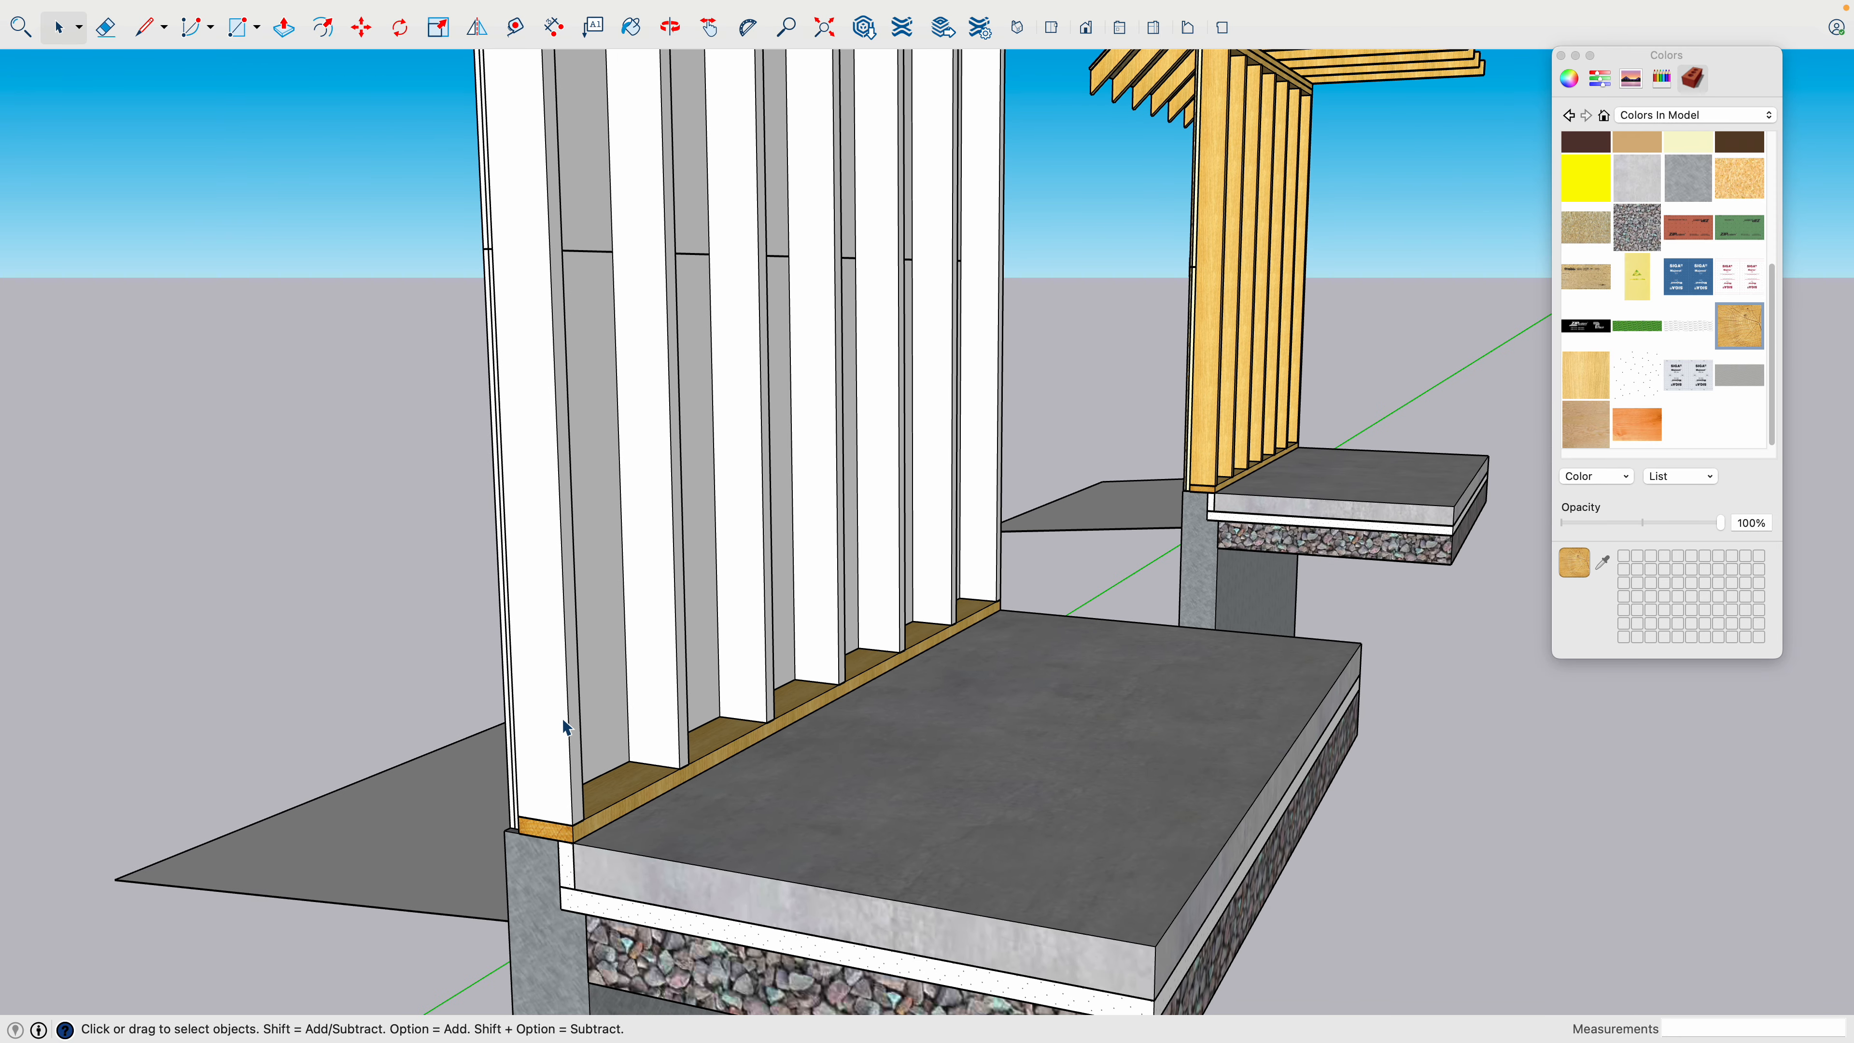
# - Open the wall stud component, paint all its faces with the light wood grain texture, and close the component
pyautogui.scroll(-4, 562, 719)
pyautogui.scroll(4, 580, 643)
pyautogui.scroll(-3, 575, 643)
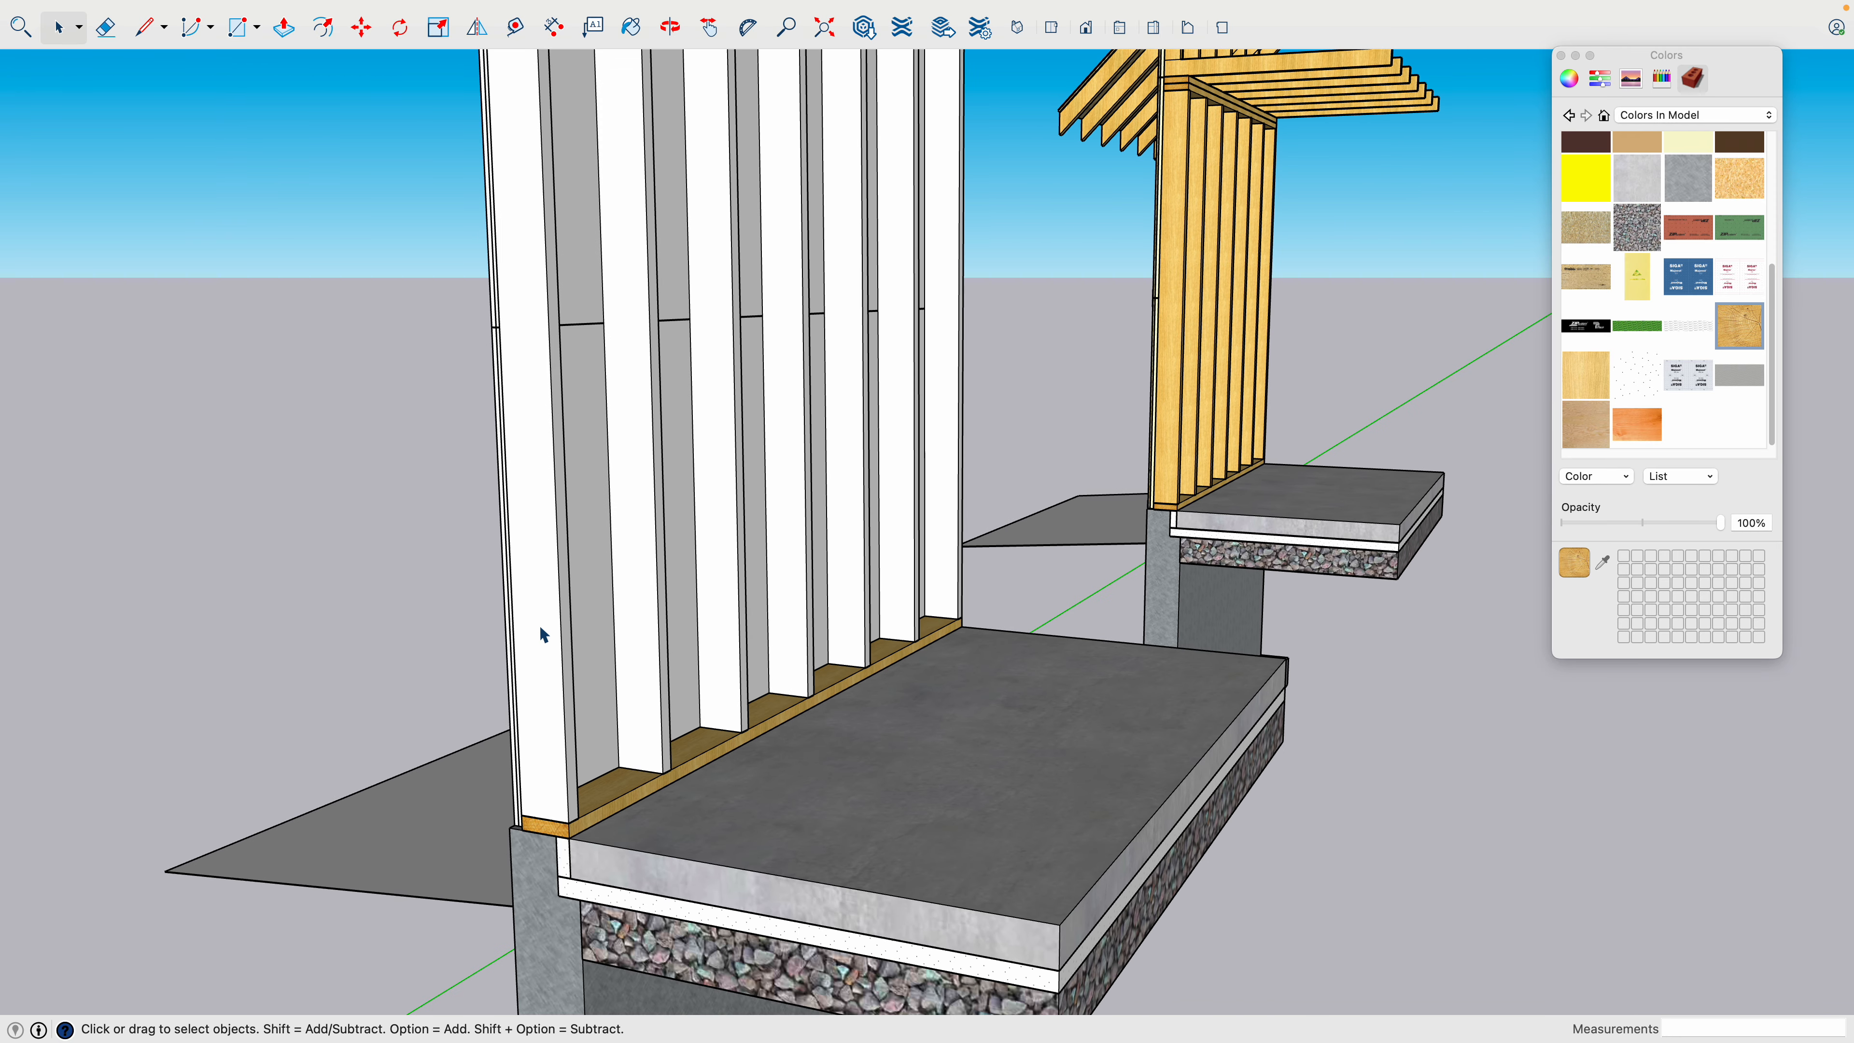
pyautogui.doubleClick(544, 633)
pyautogui.tripleClick(551, 623)
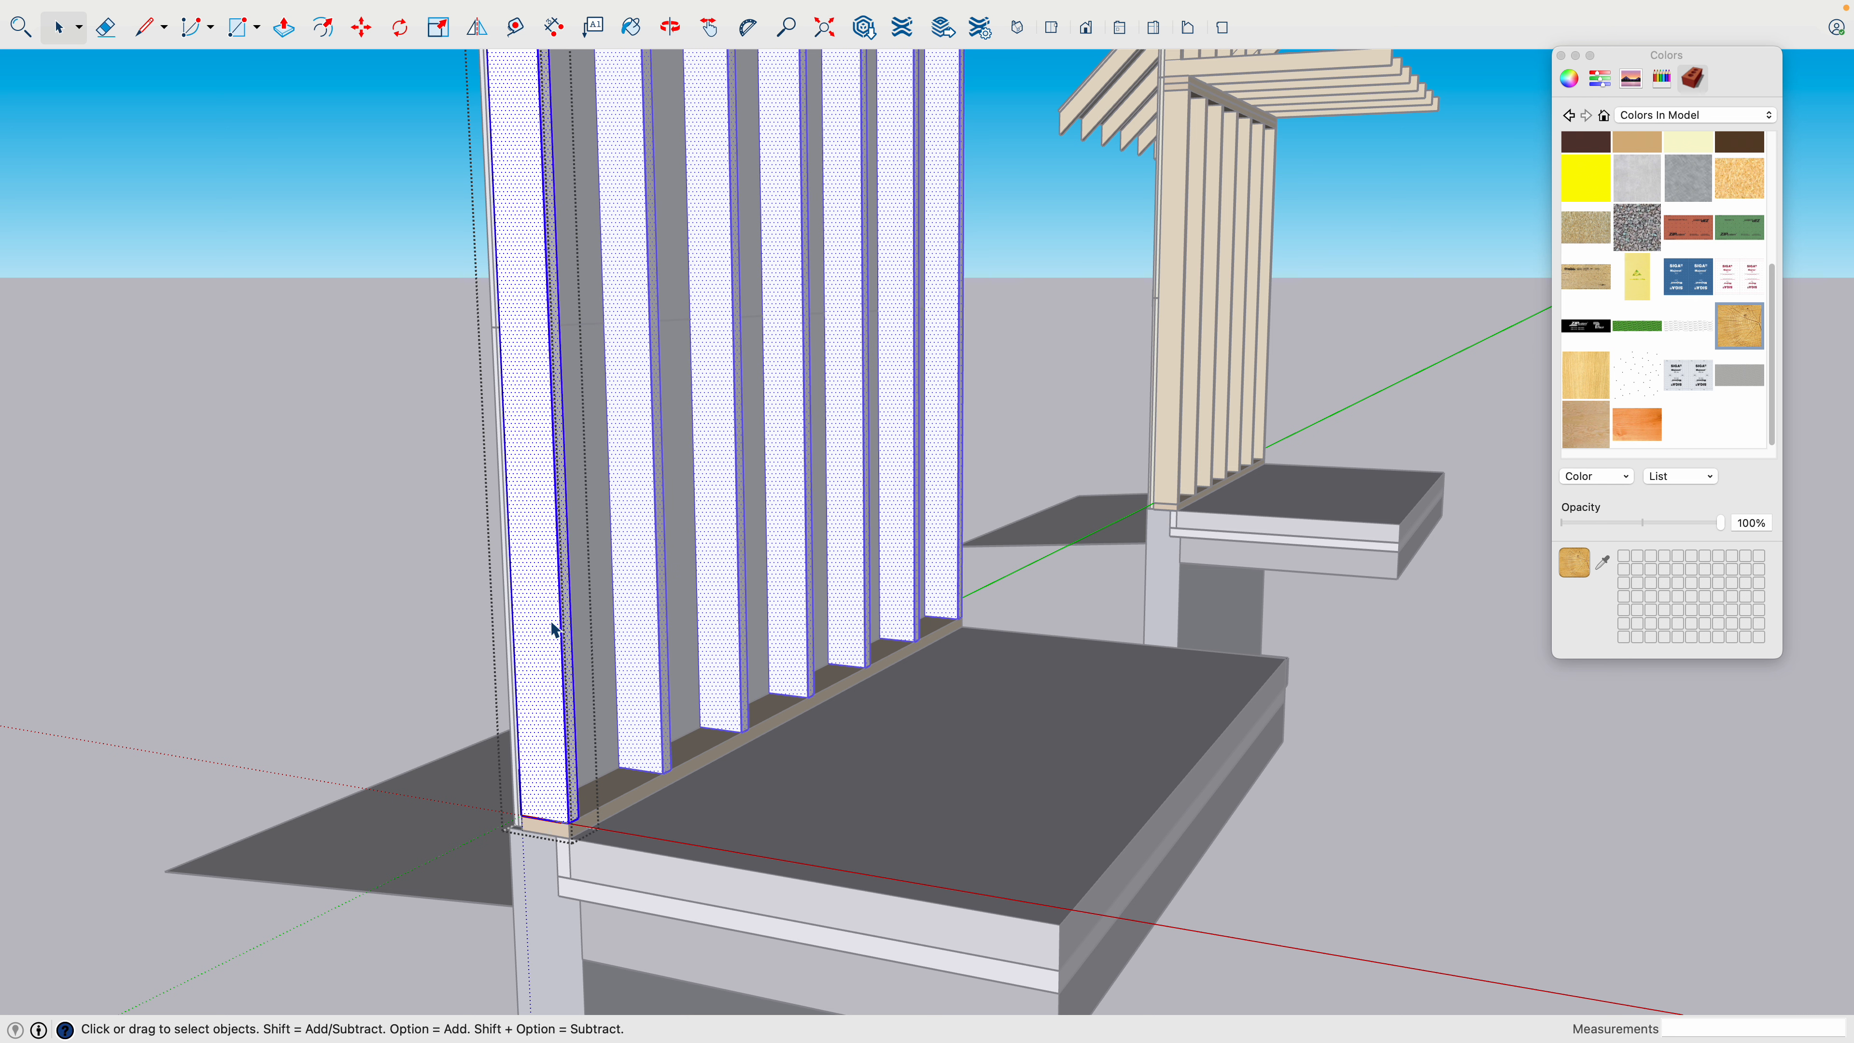
pyautogui.click(1584, 379)
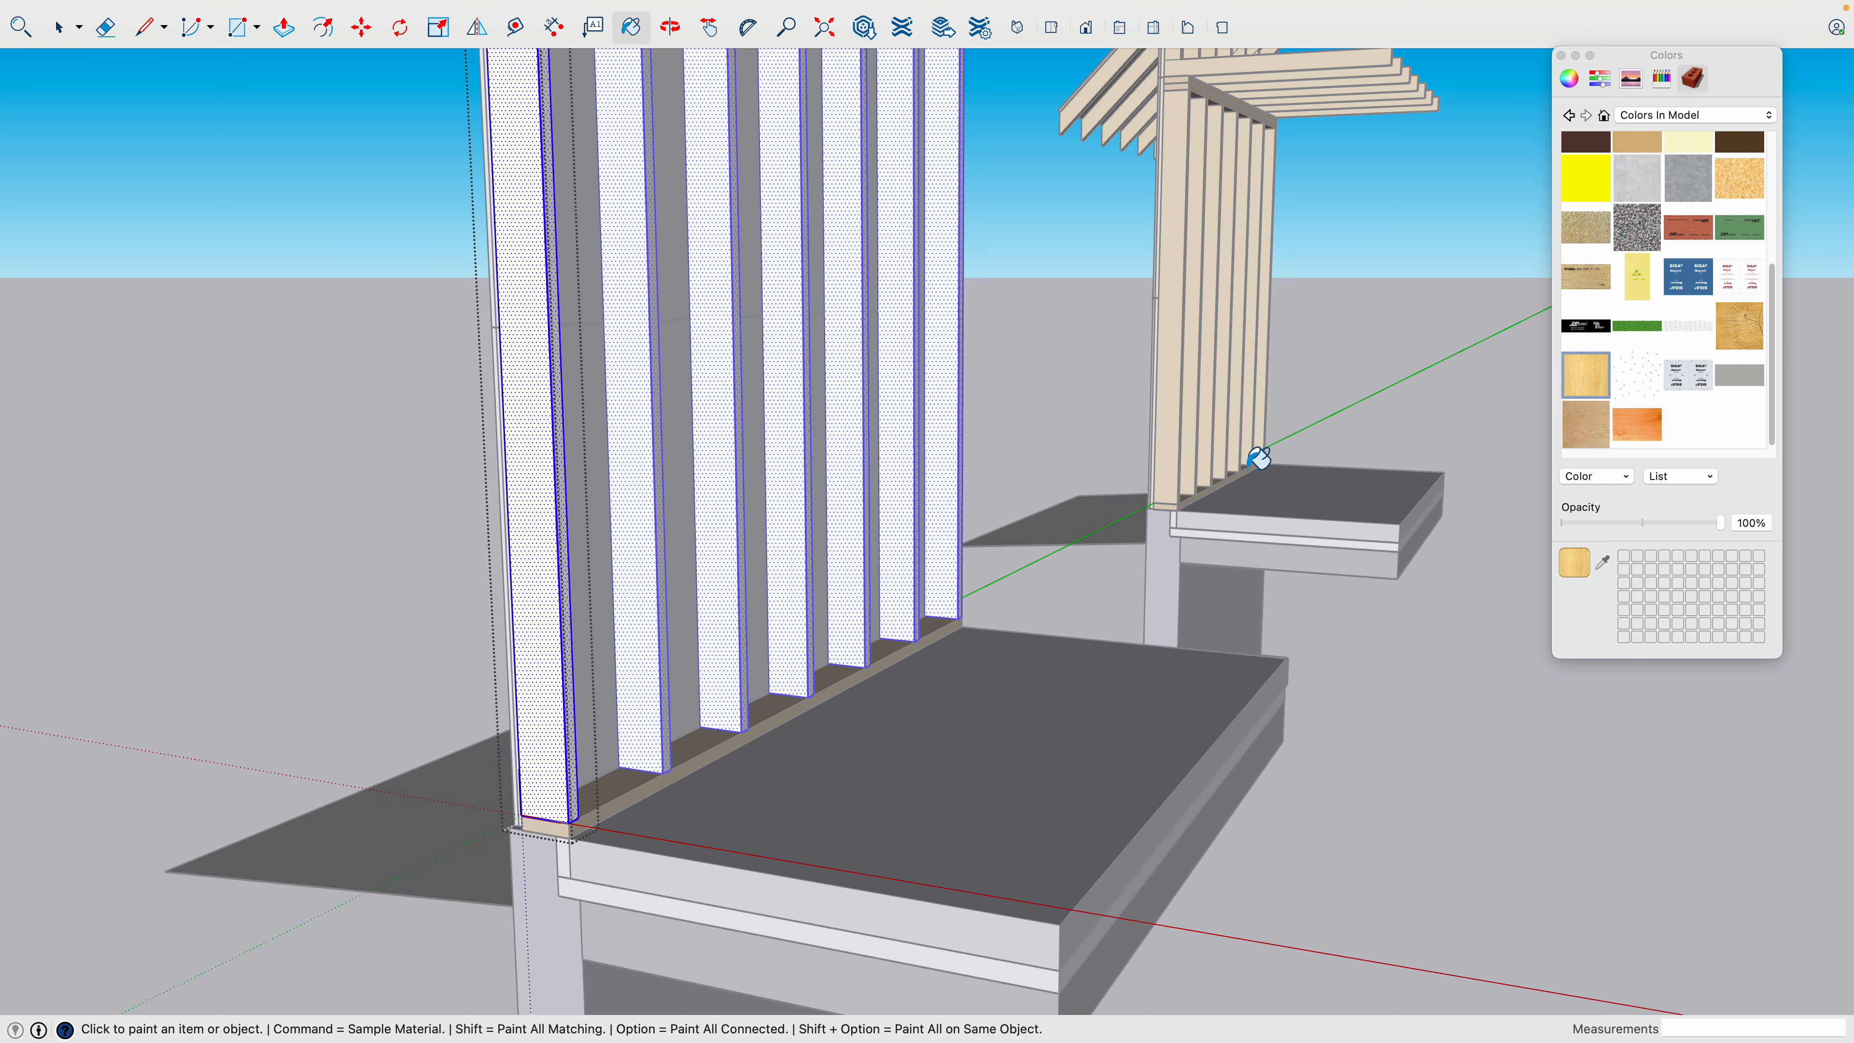
pyautogui.click(548, 588)
pyautogui.press('space')
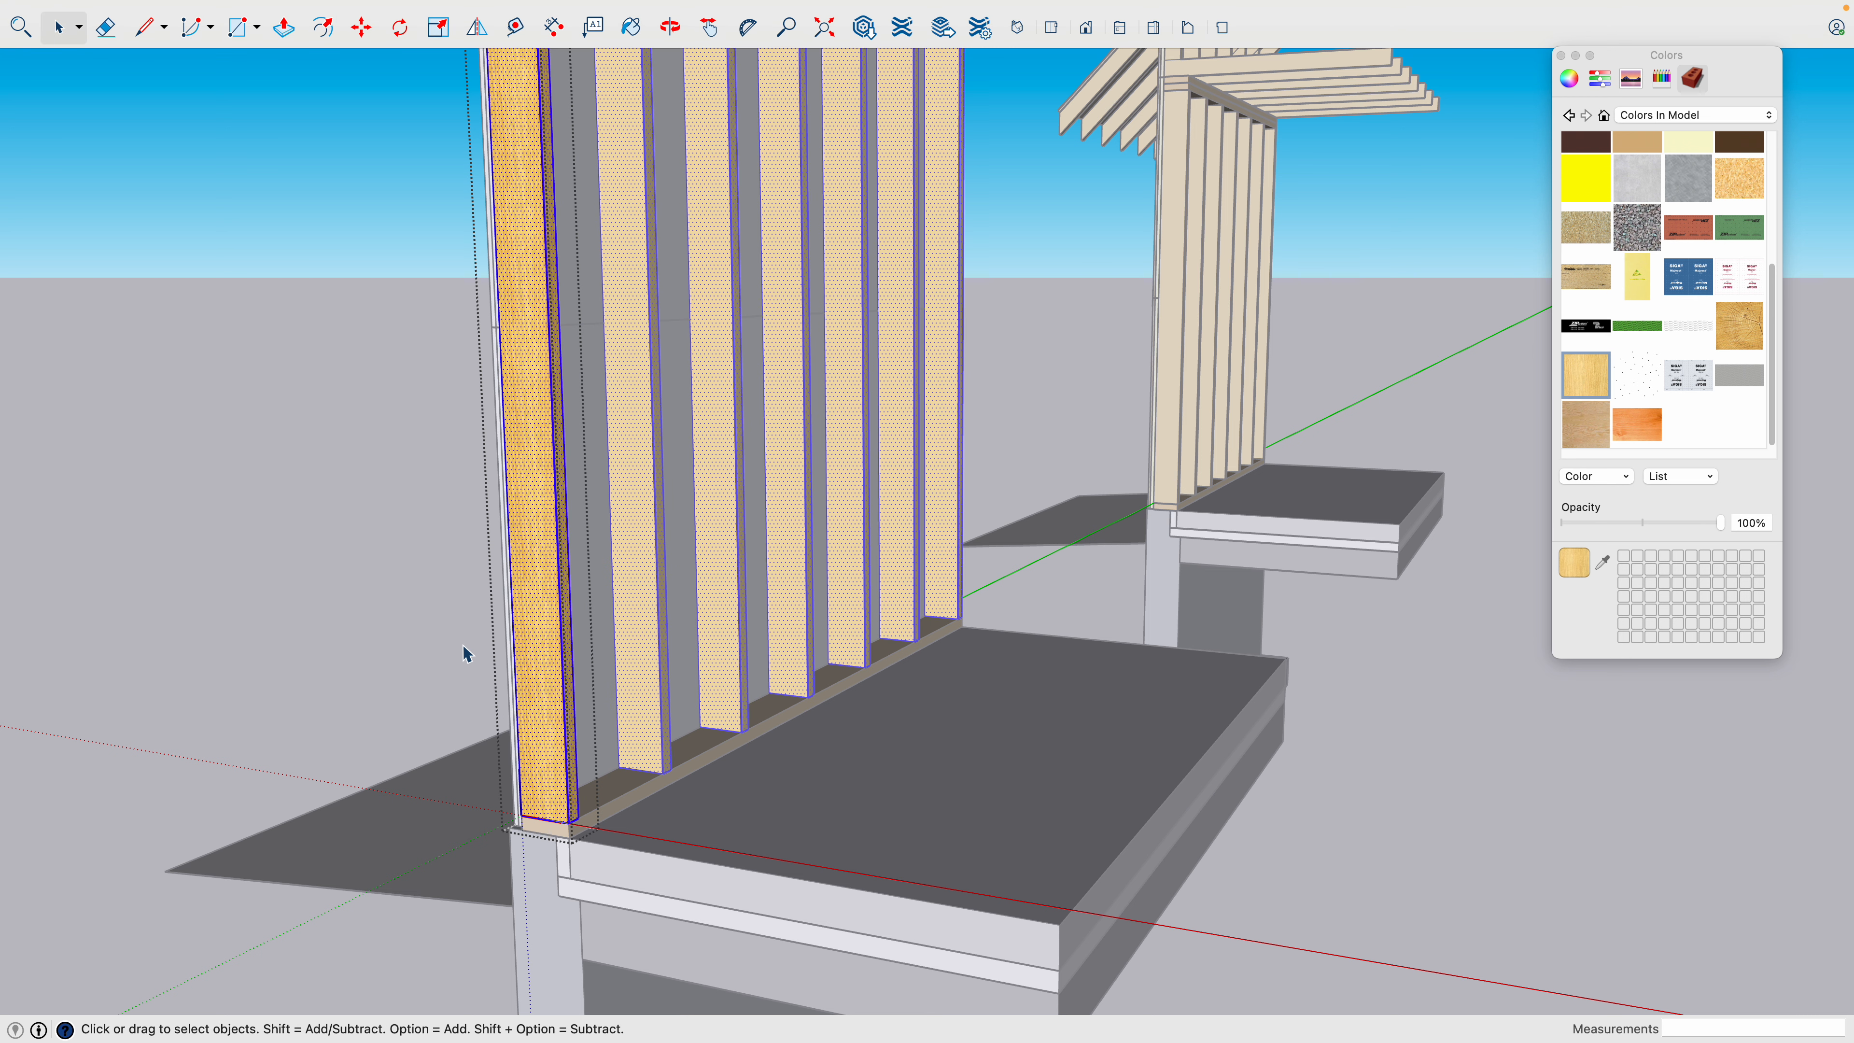
pyautogui.click(463, 645)
pyautogui.scroll(-2, 474, 639)
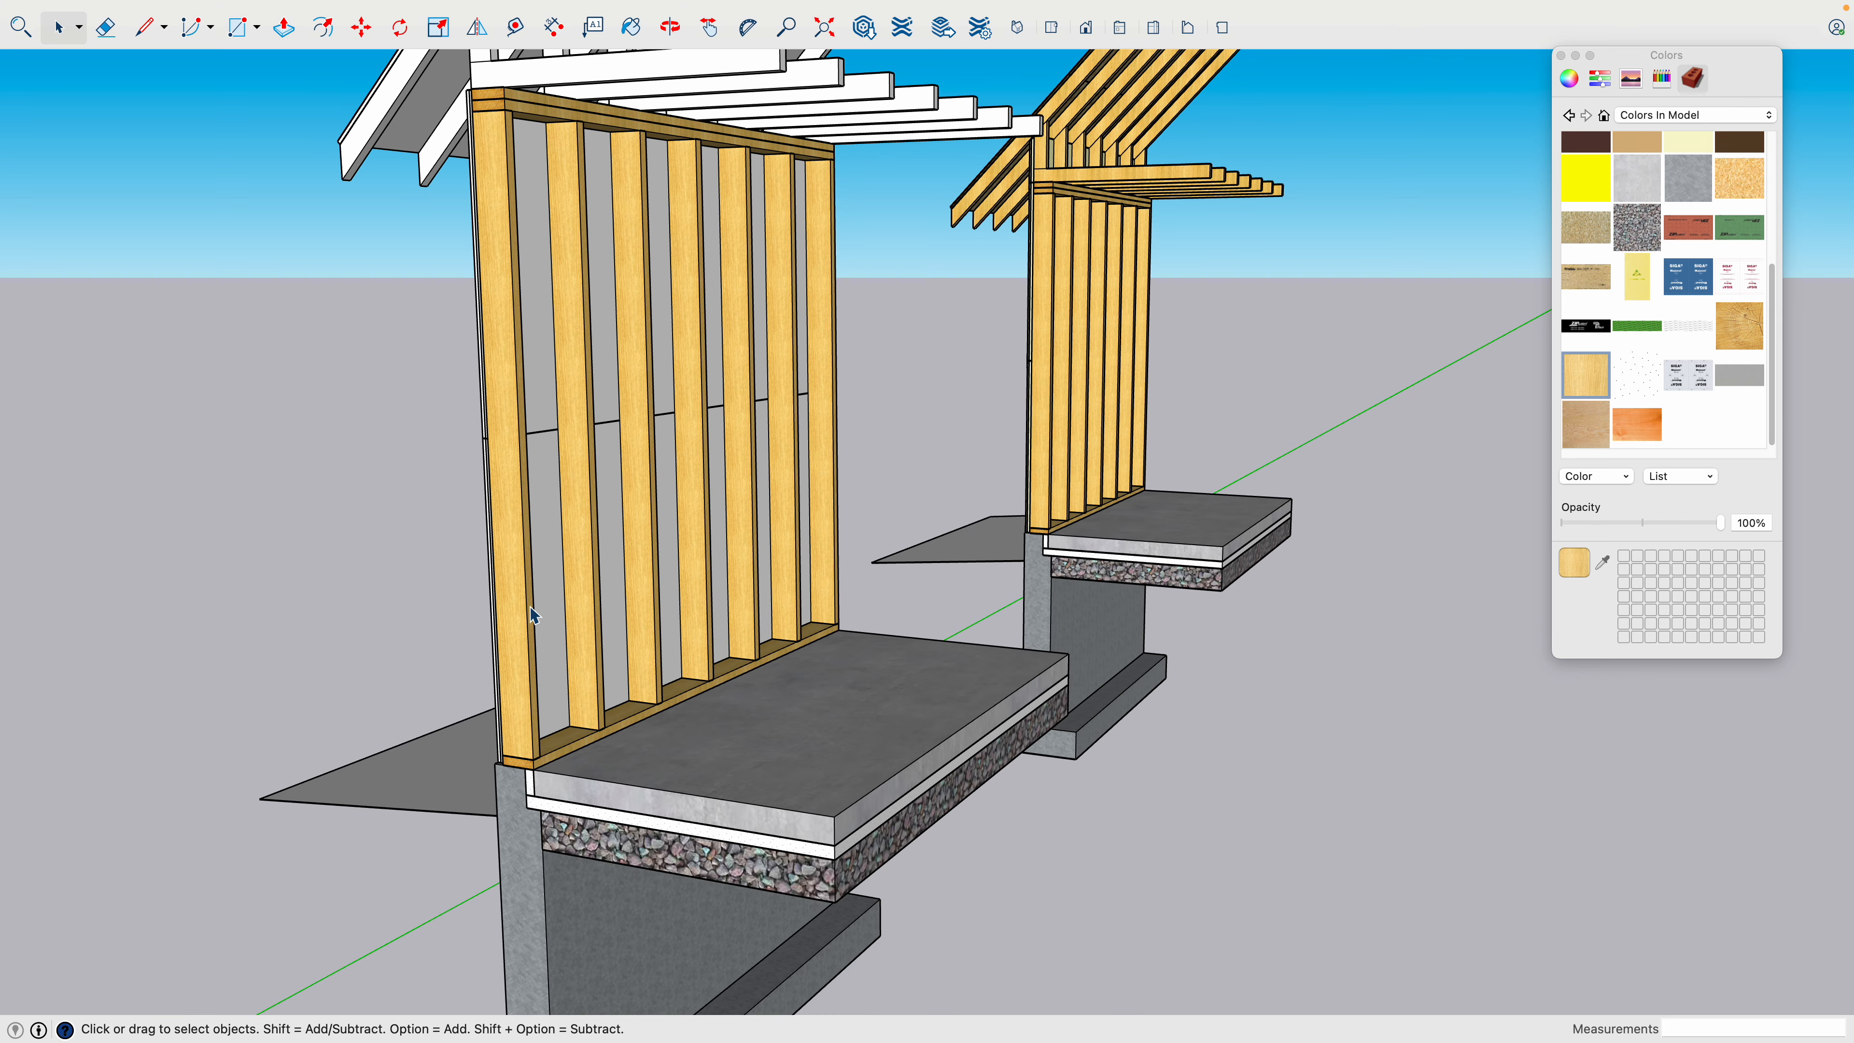
pyautogui.press('h')
pyautogui.moveTo(537, 551); pyautogui.dragTo(539, 911)
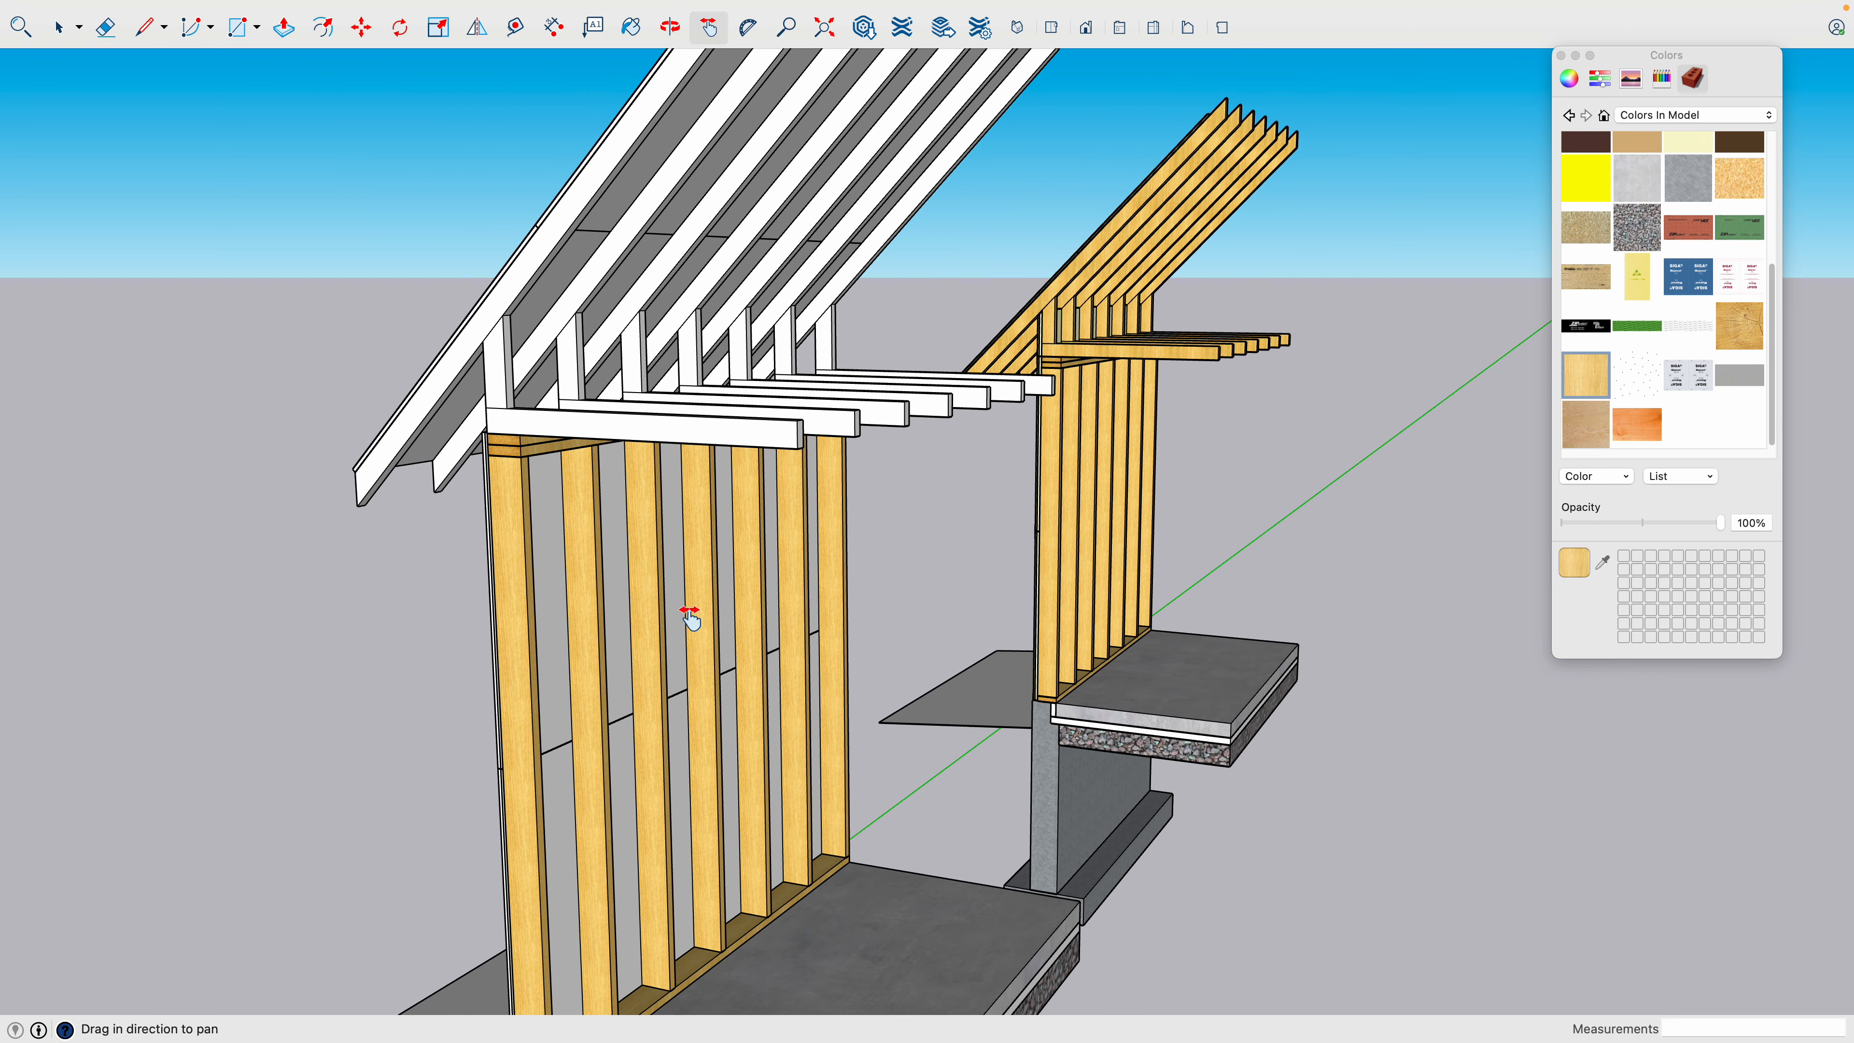
# - Open the roof framing component, paint all its faces with the light wood grain texture, and close the component
pyautogui.moveTo(732, 559); pyautogui.dragTo(803, 663)
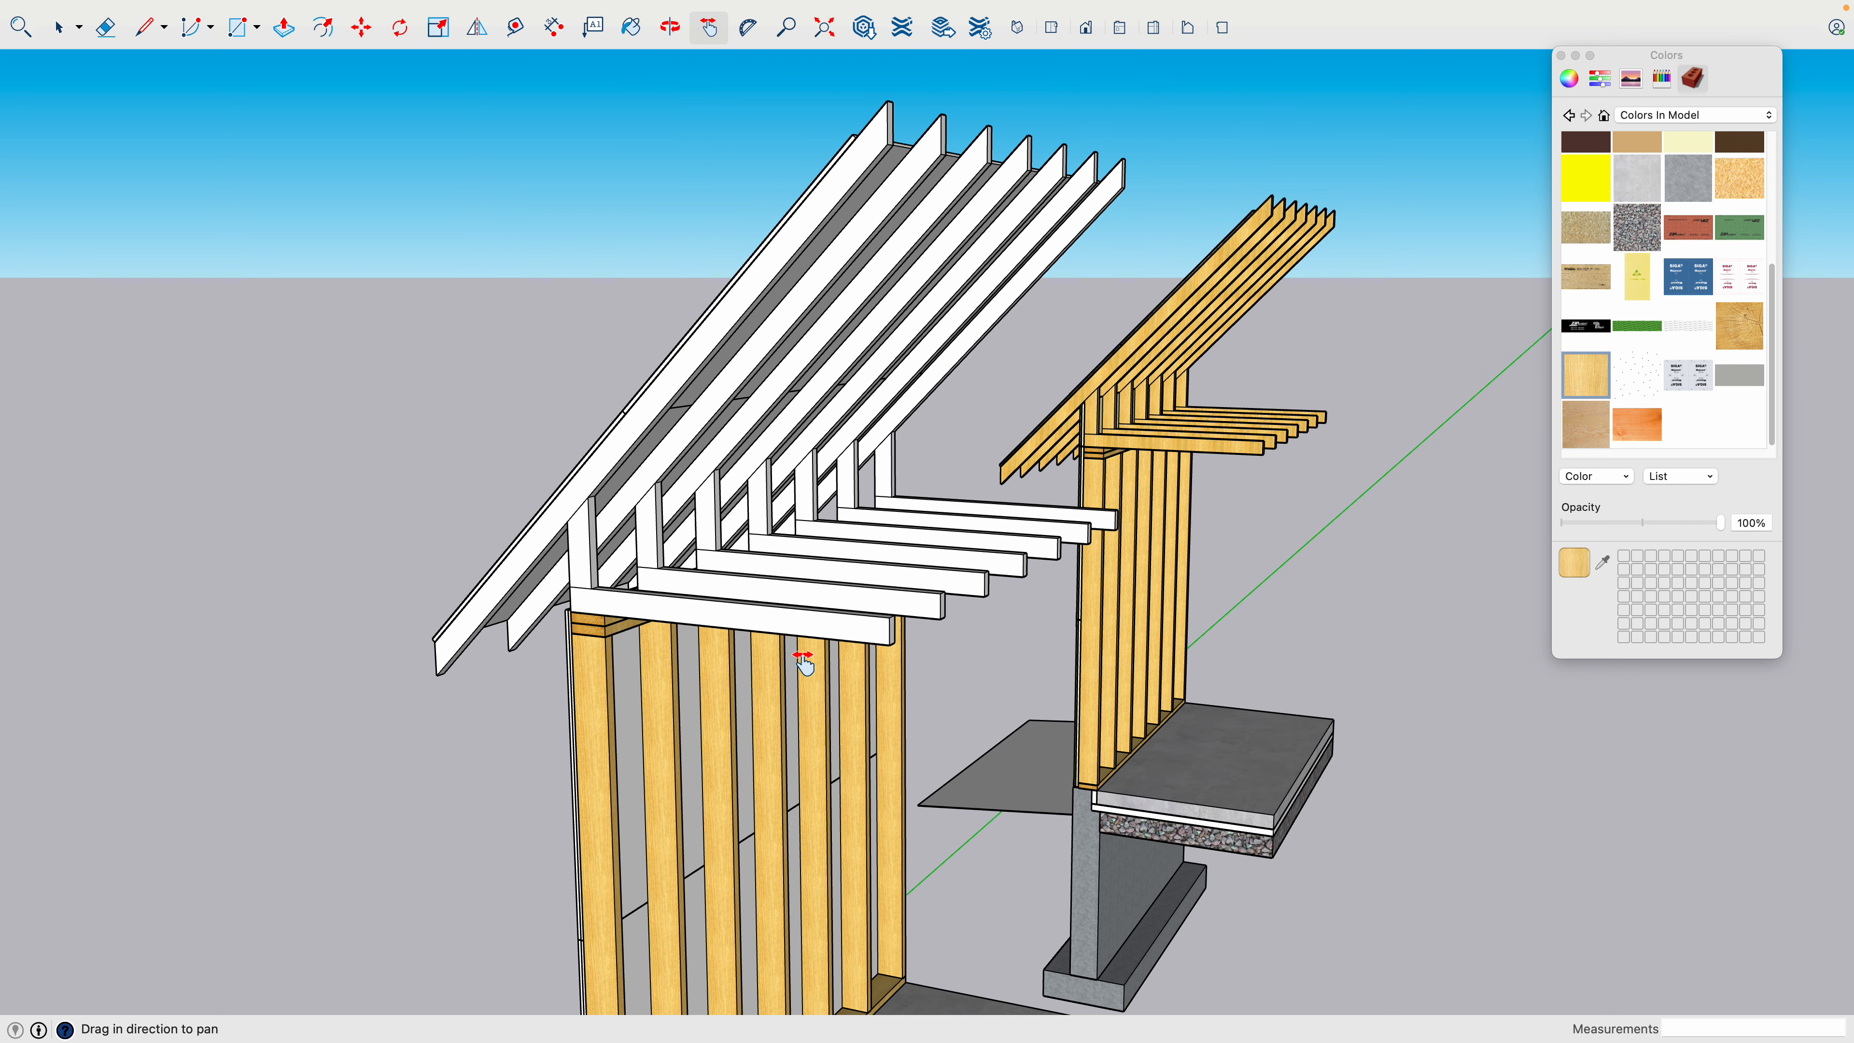
pyautogui.press('space')
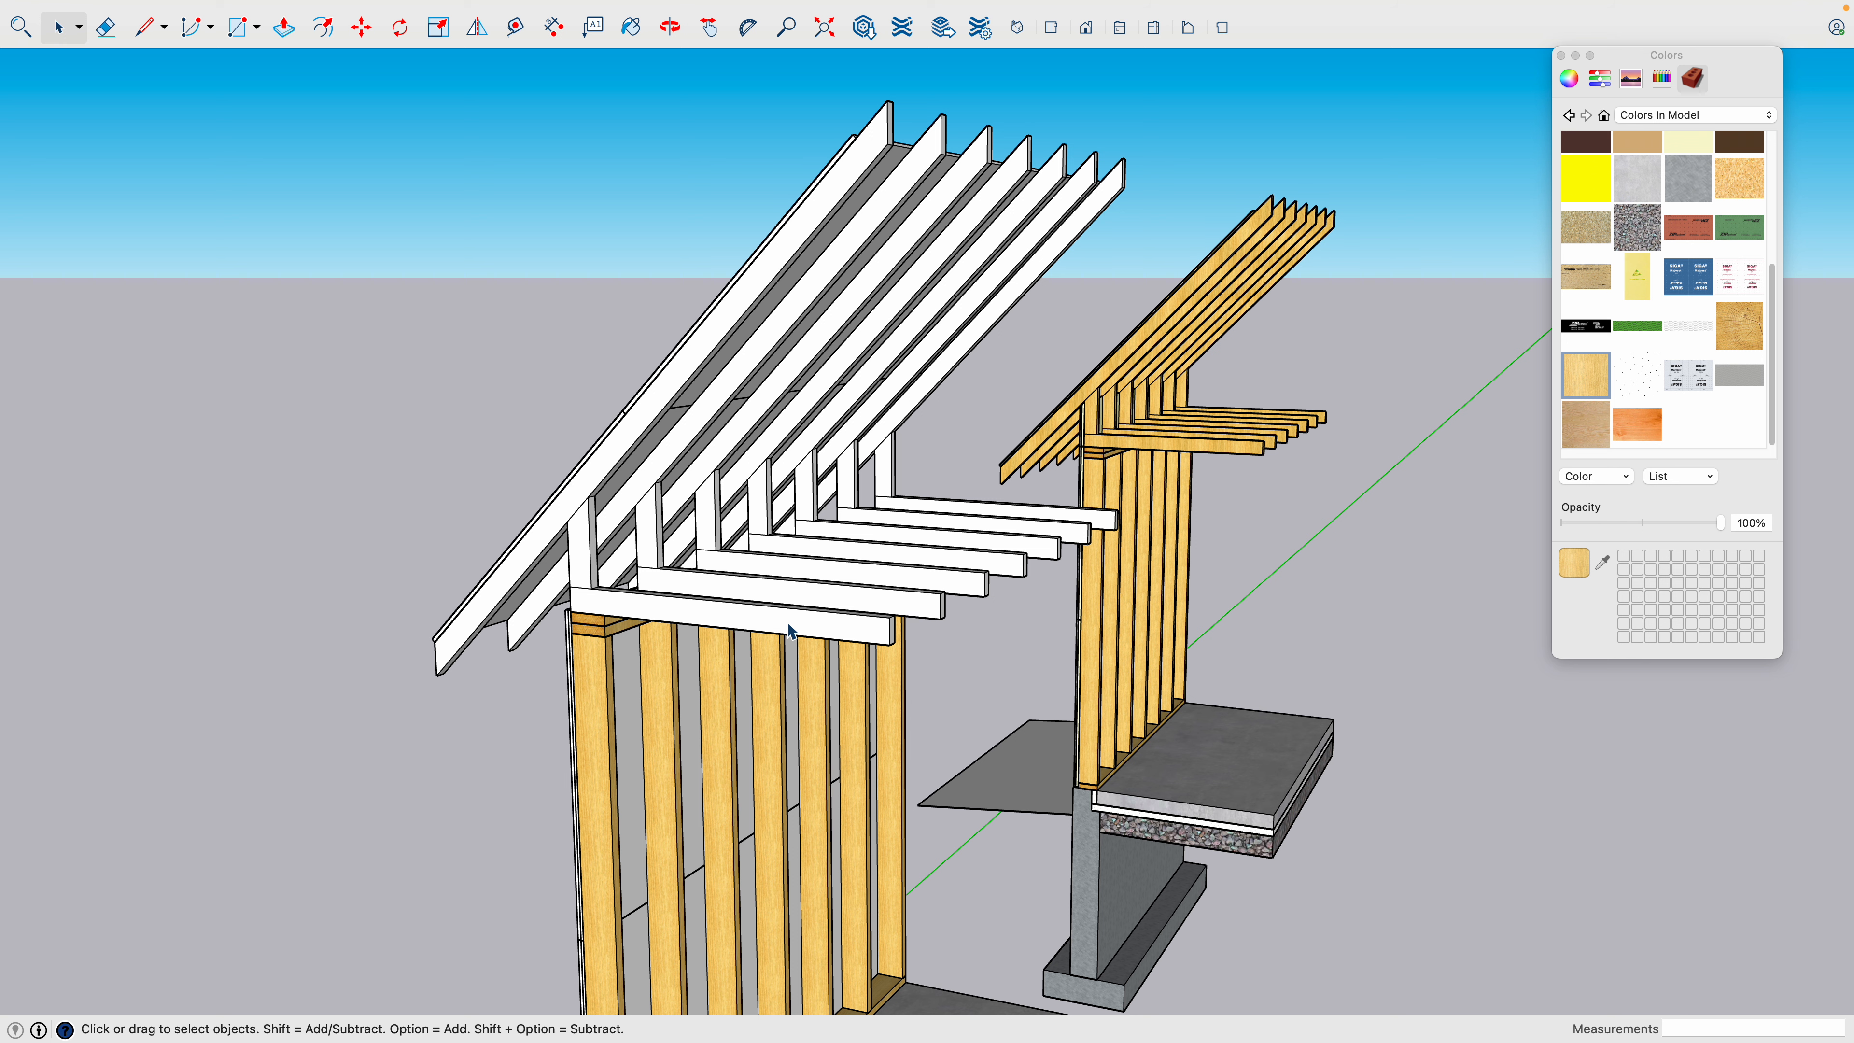
pyautogui.click(790, 630)
pyautogui.doubleClick(790, 629)
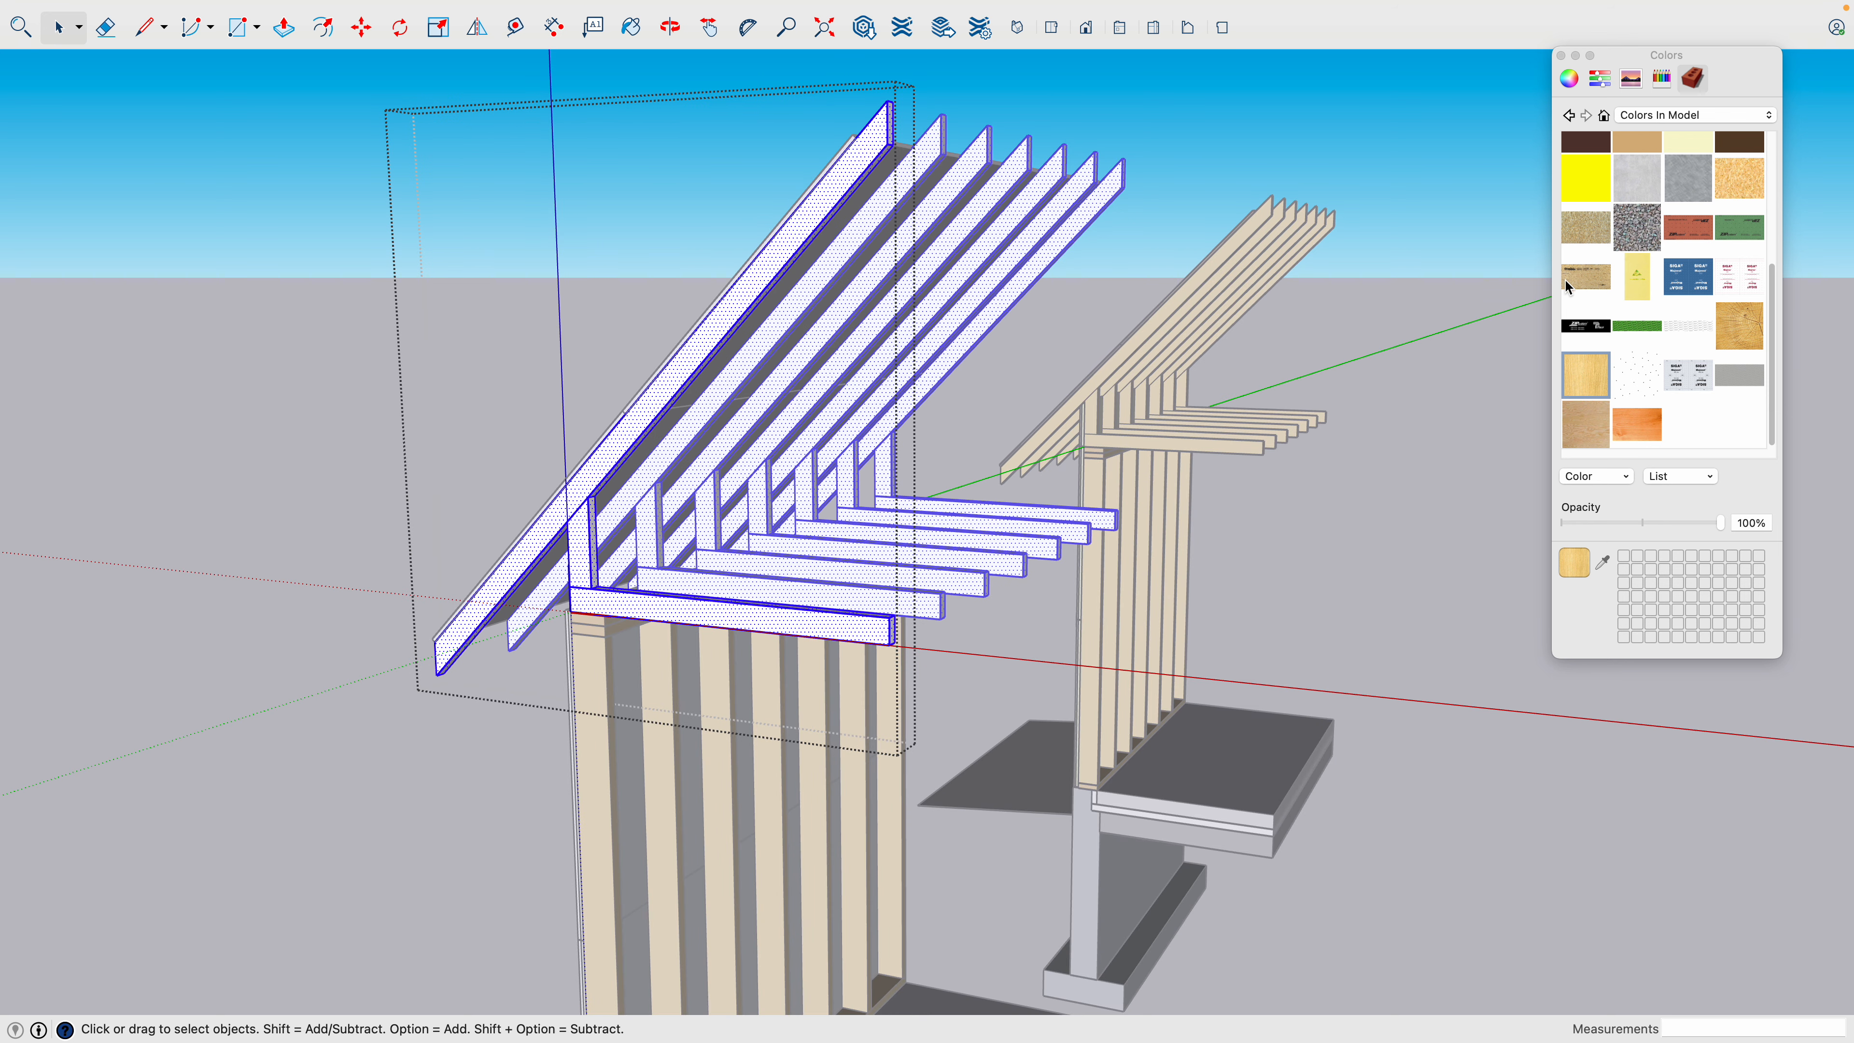
pyautogui.click(1589, 378)
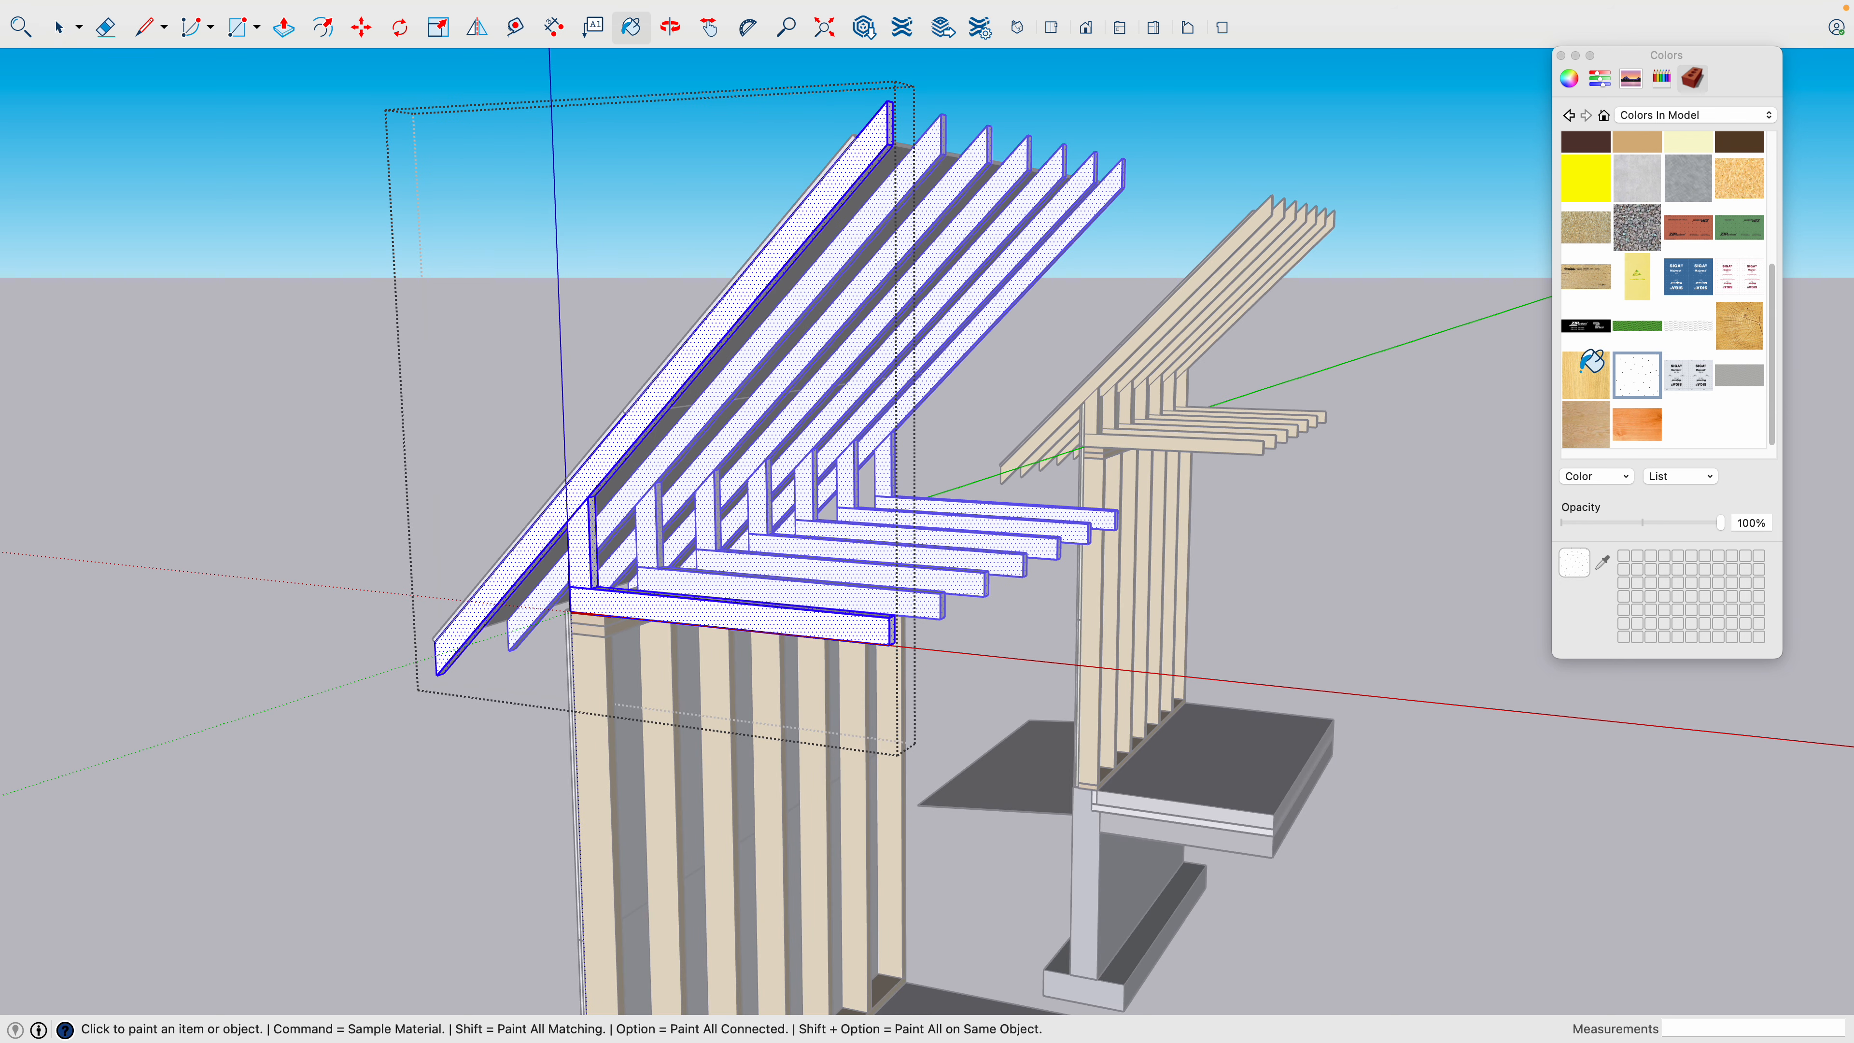
pyautogui.click(804, 604)
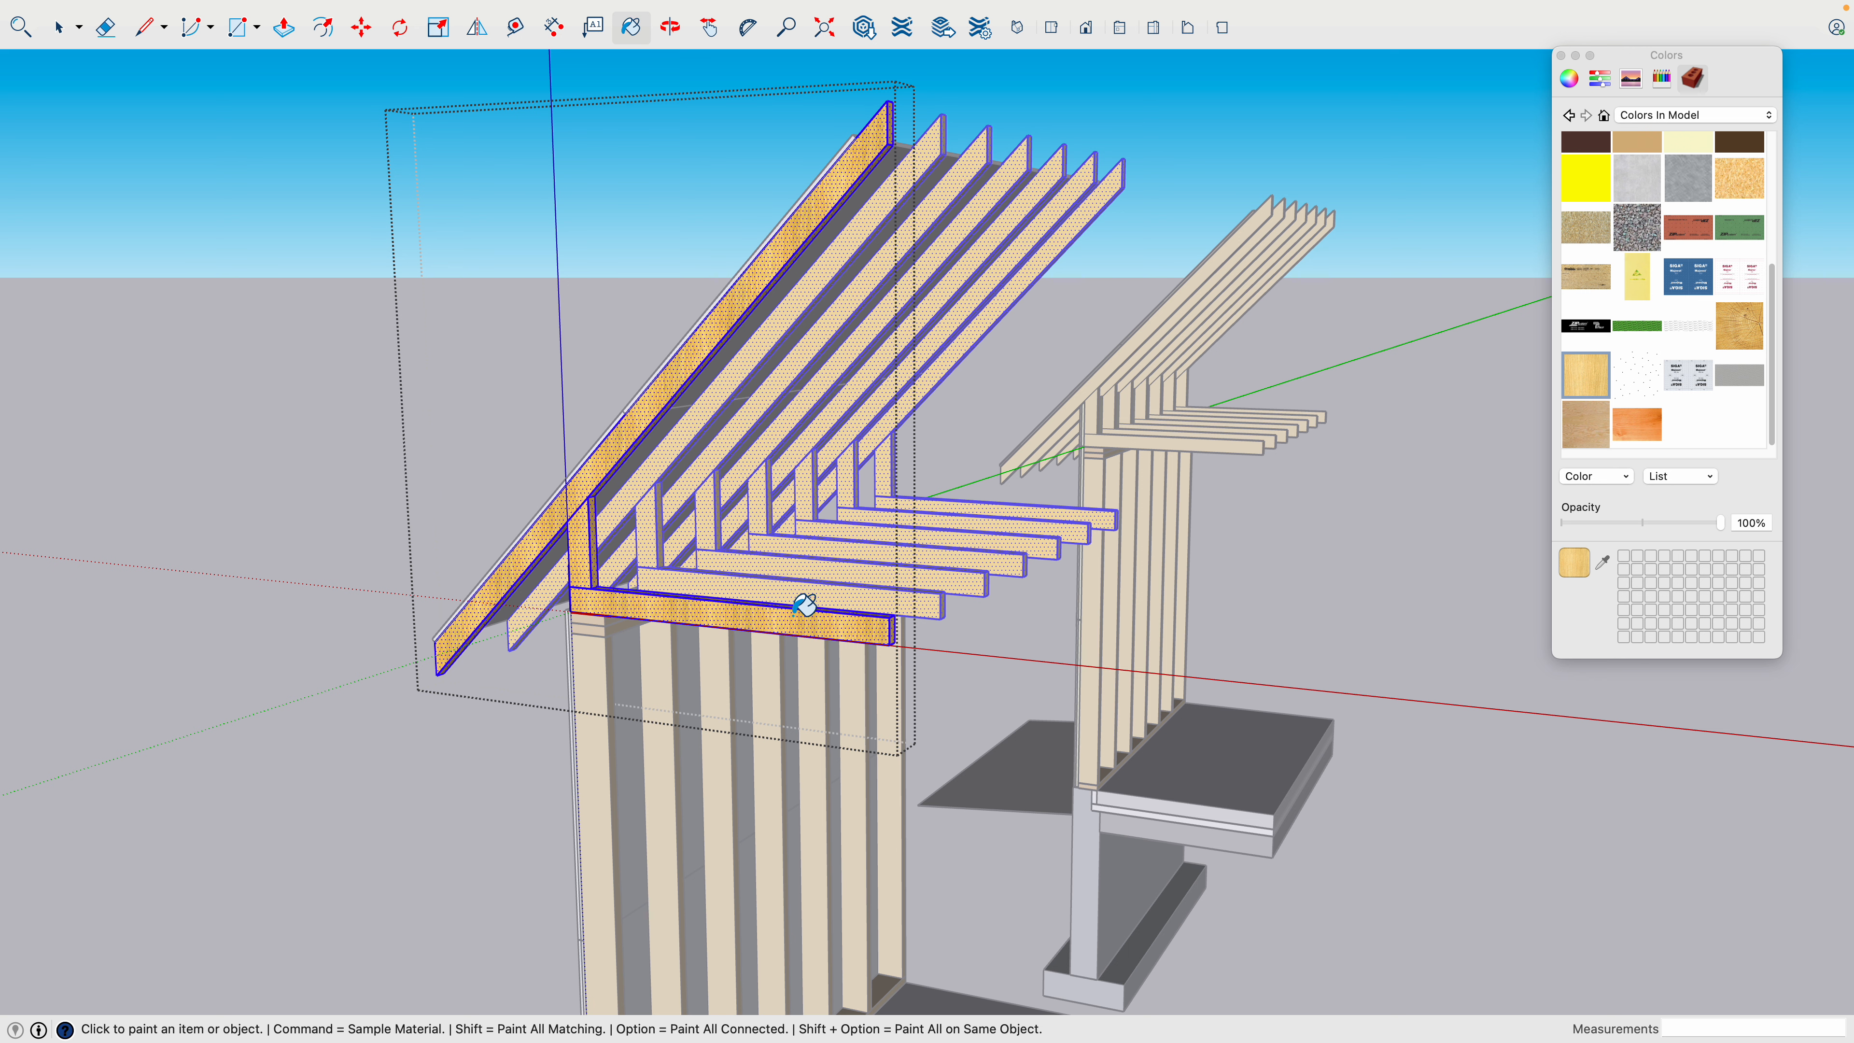
pyautogui.press('space')
pyautogui.click(489, 744)
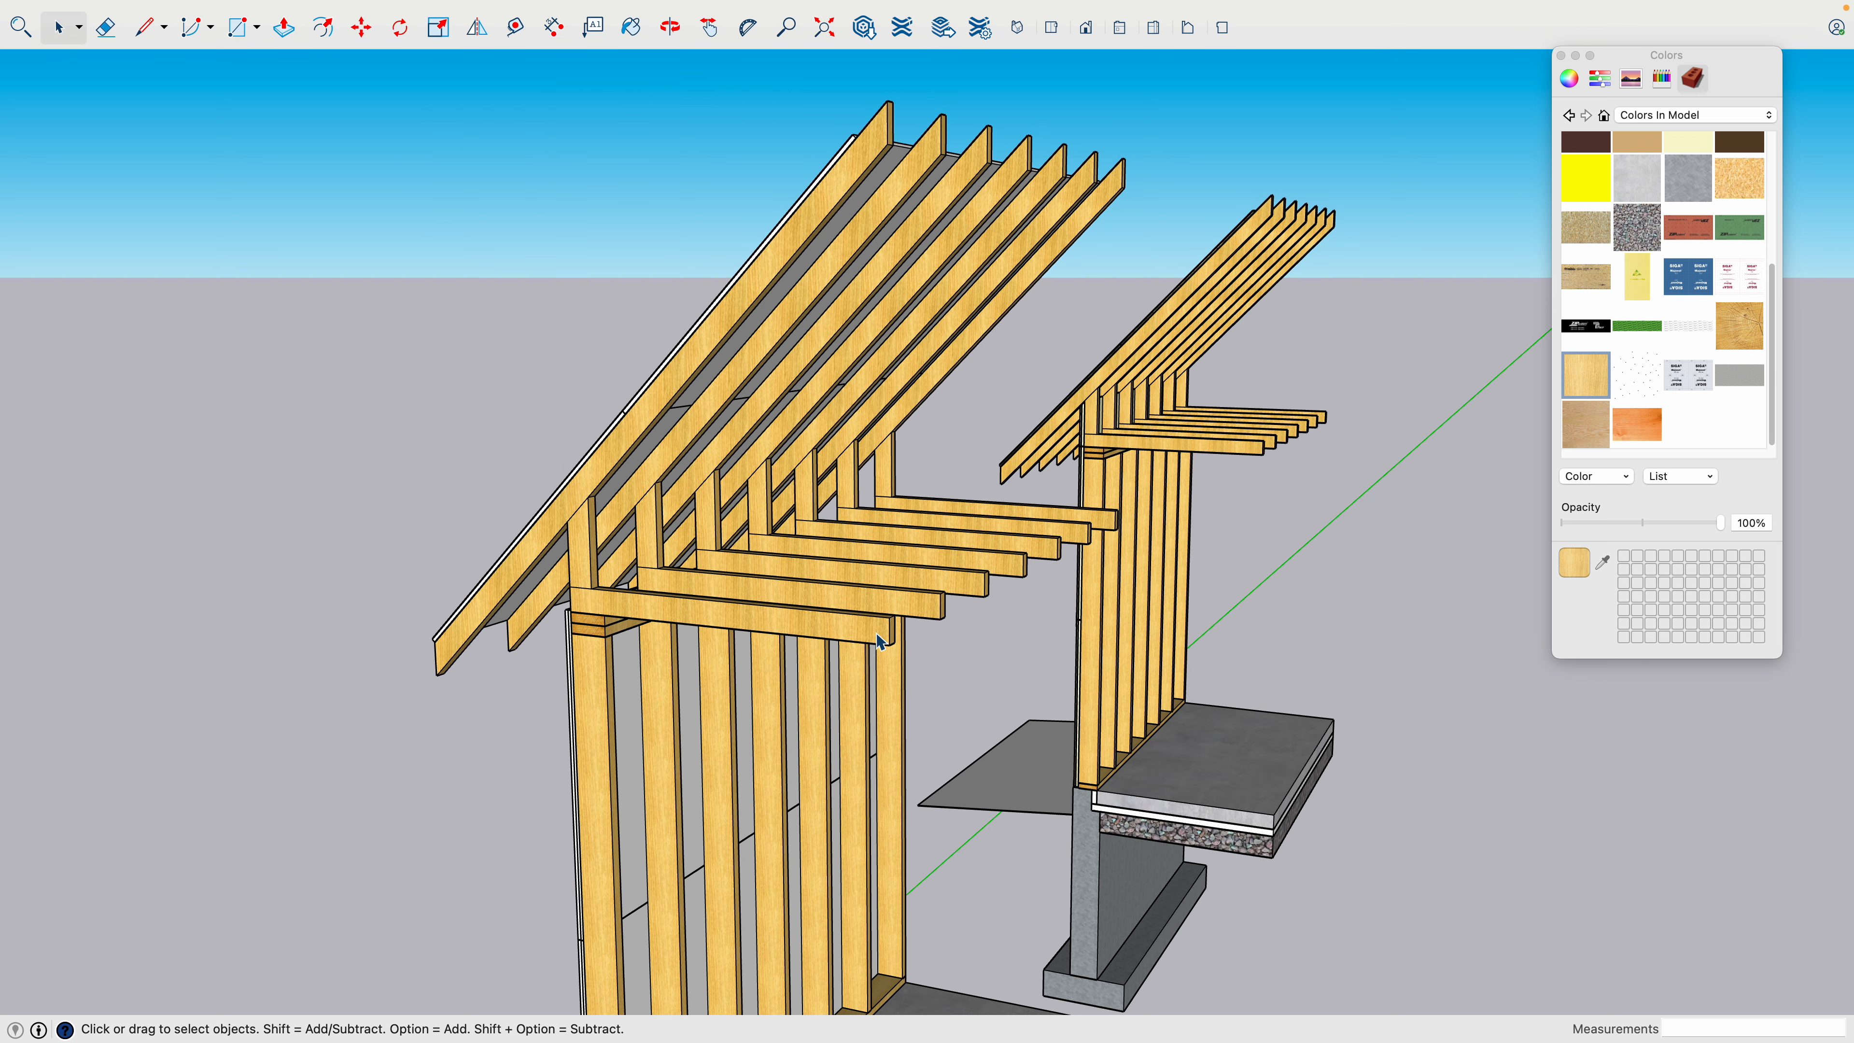
# - Reopen the roof framing component and paint the ceiling joist's exposed end face with the end grain wood texture
pyautogui.scroll(6, 895, 630)
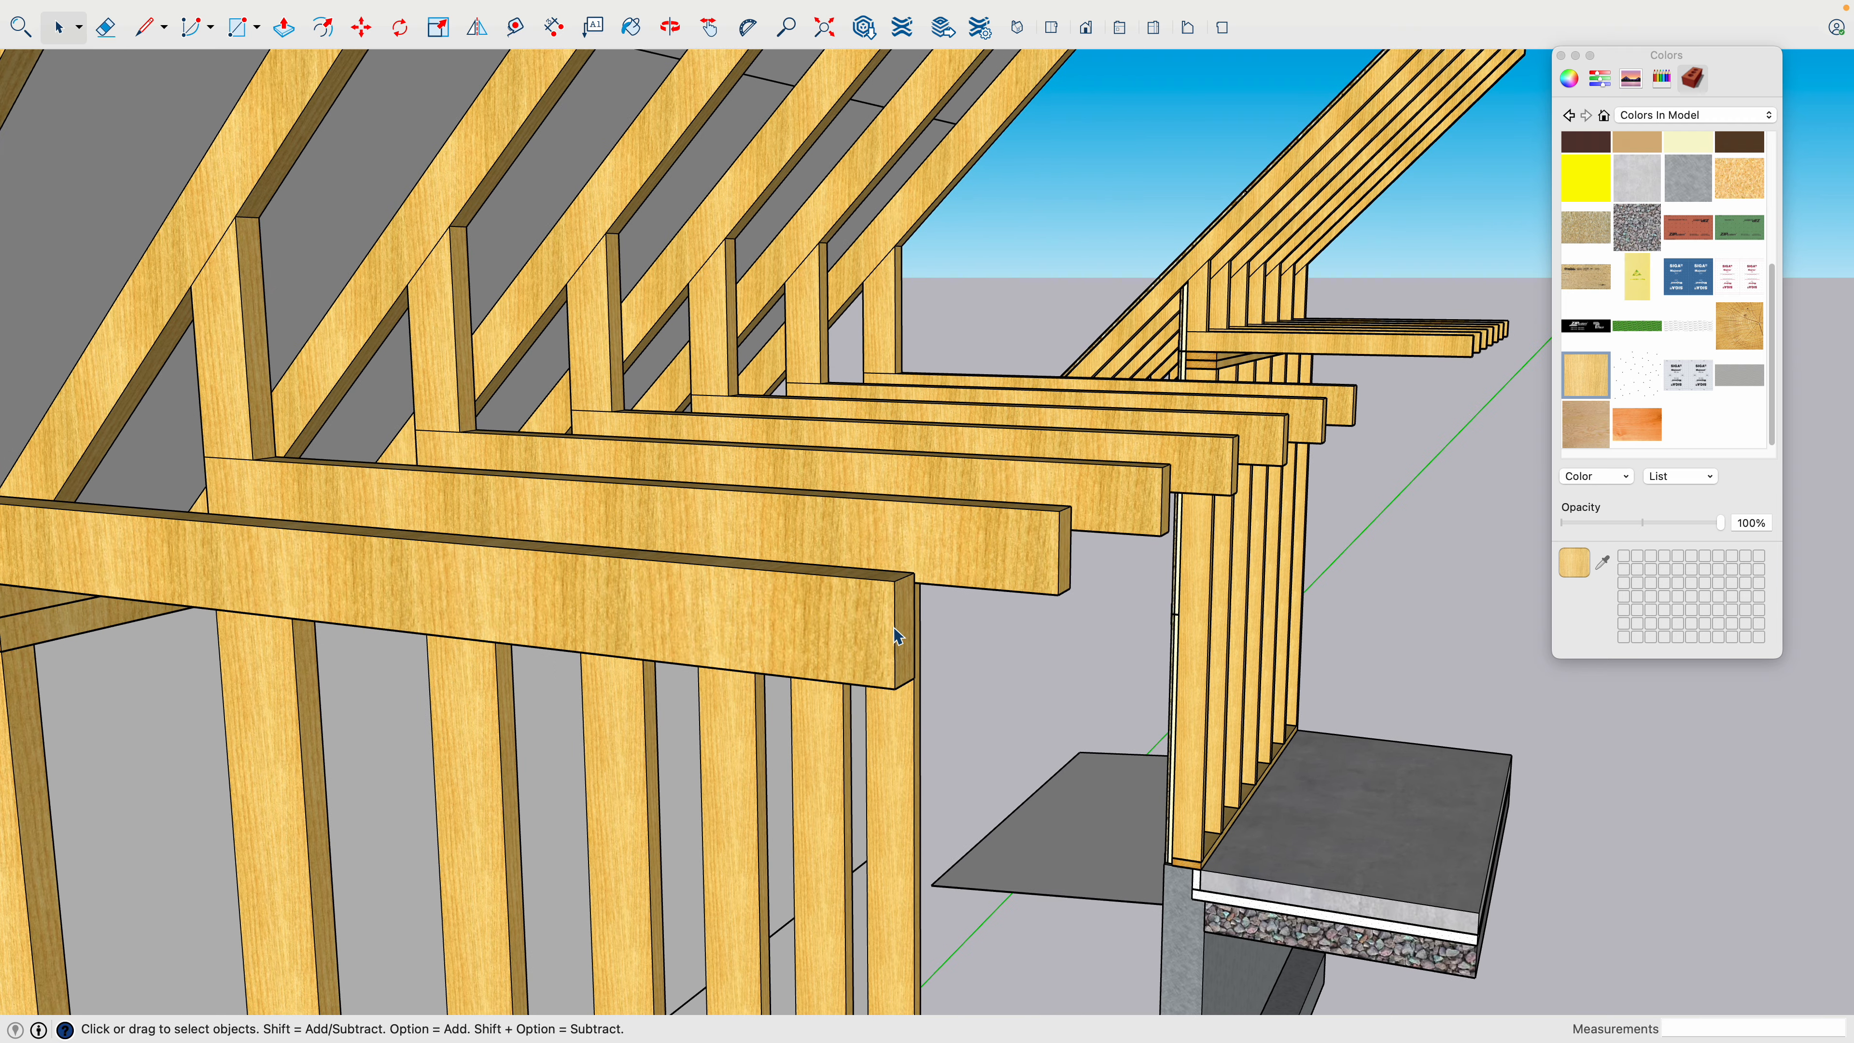
pyautogui.press('o')
pyautogui.moveTo(964, 626); pyautogui.dragTo(832, 633)
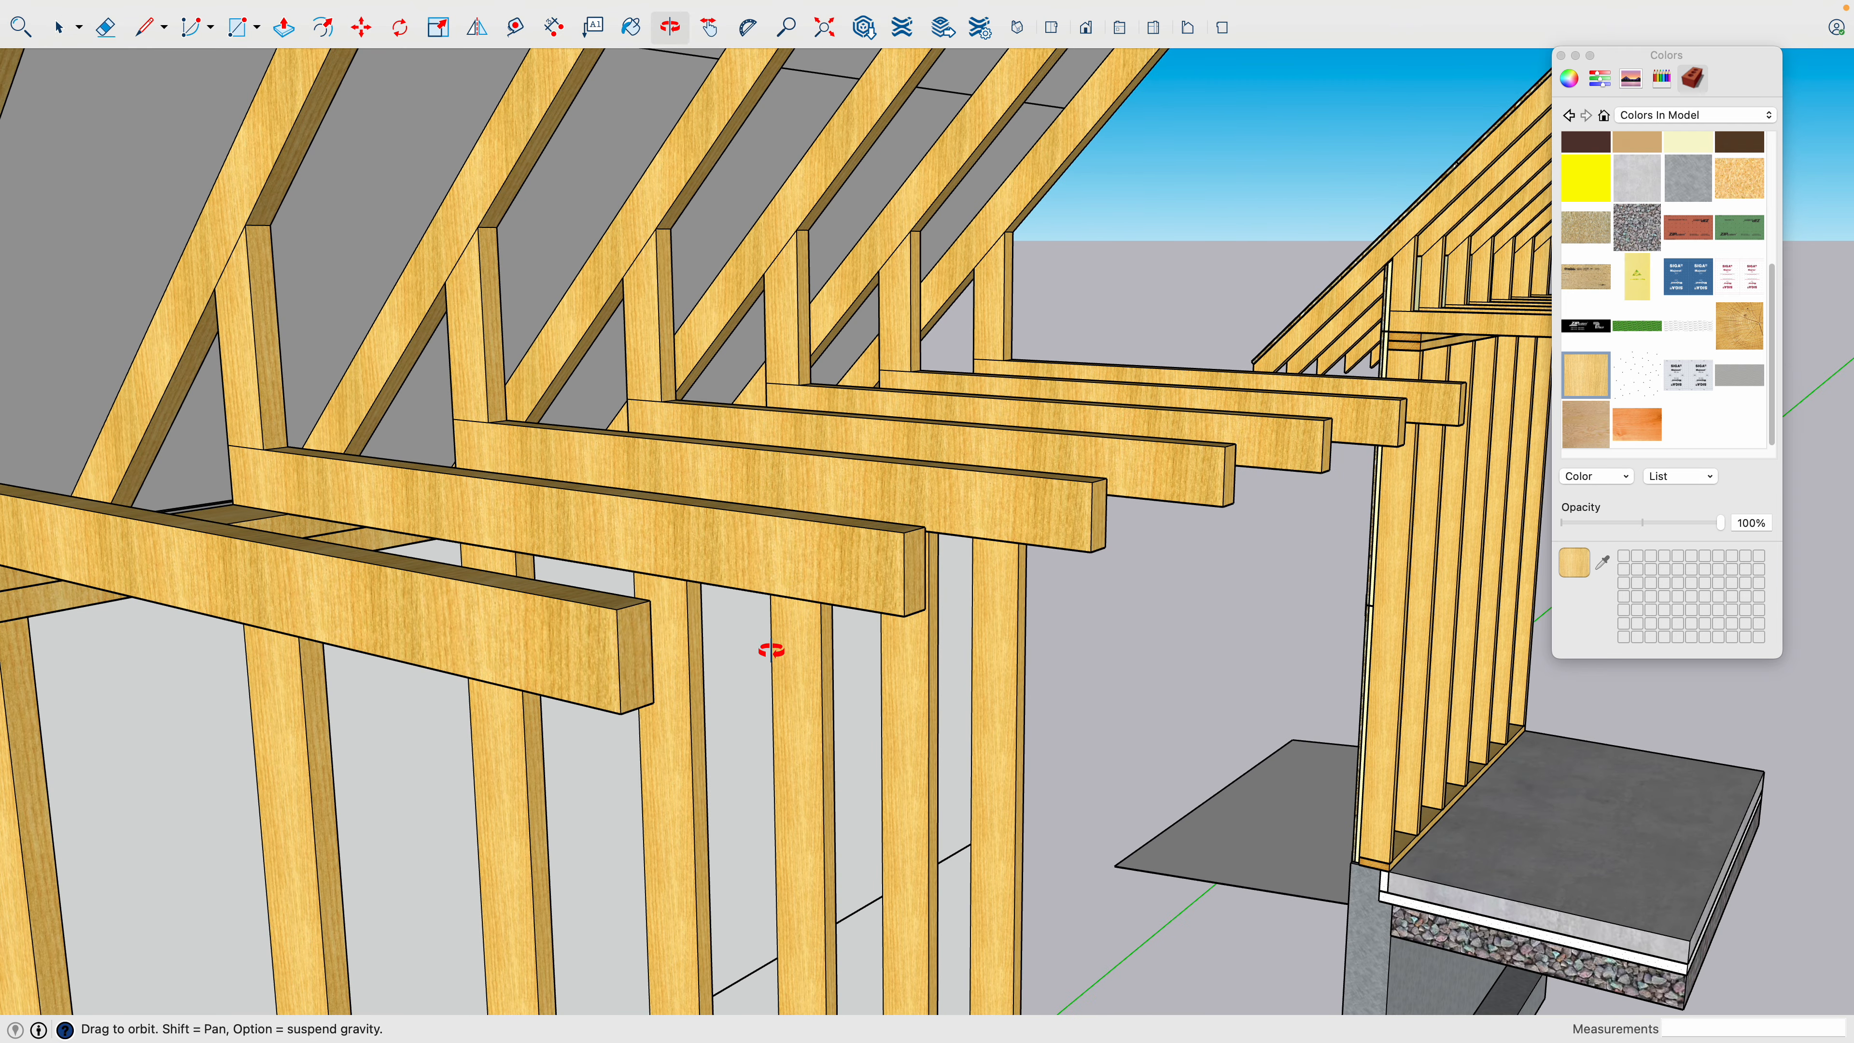
pyautogui.press('space')
pyautogui.doubleClick(638, 640)
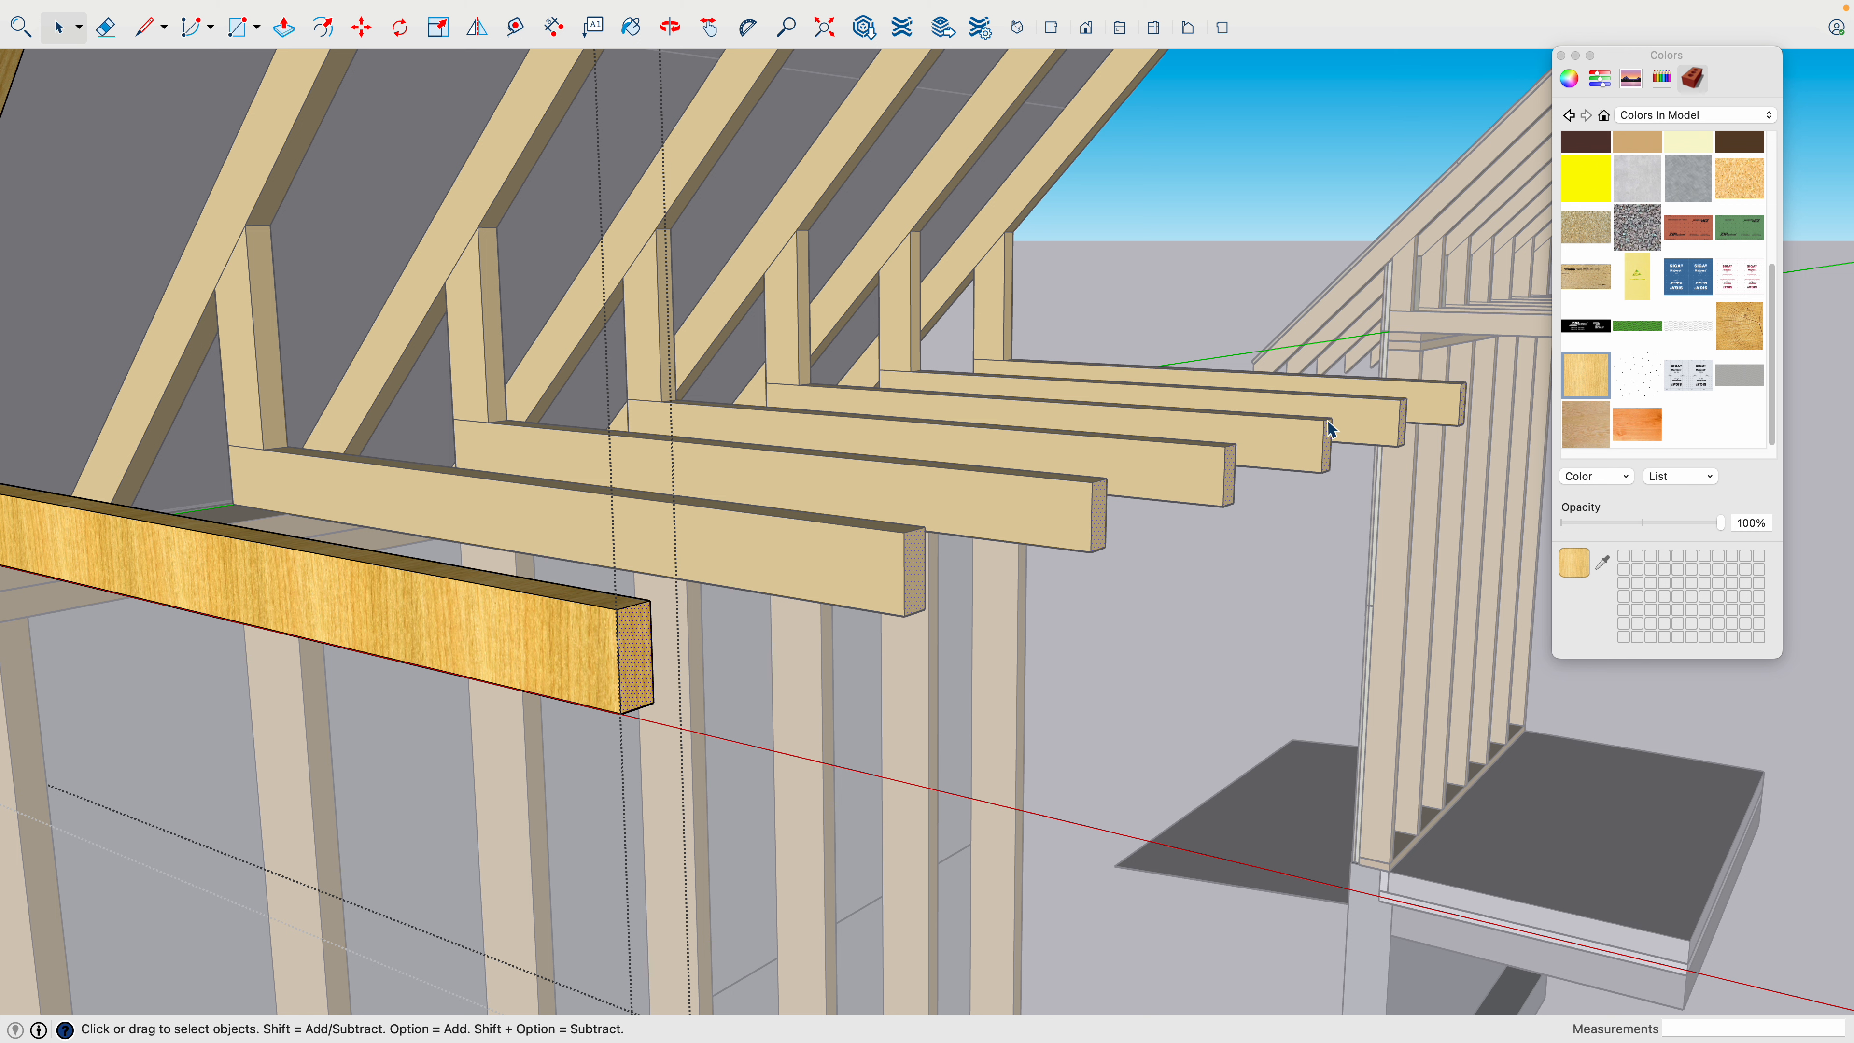
pyautogui.click(1738, 328)
pyautogui.click(641, 661)
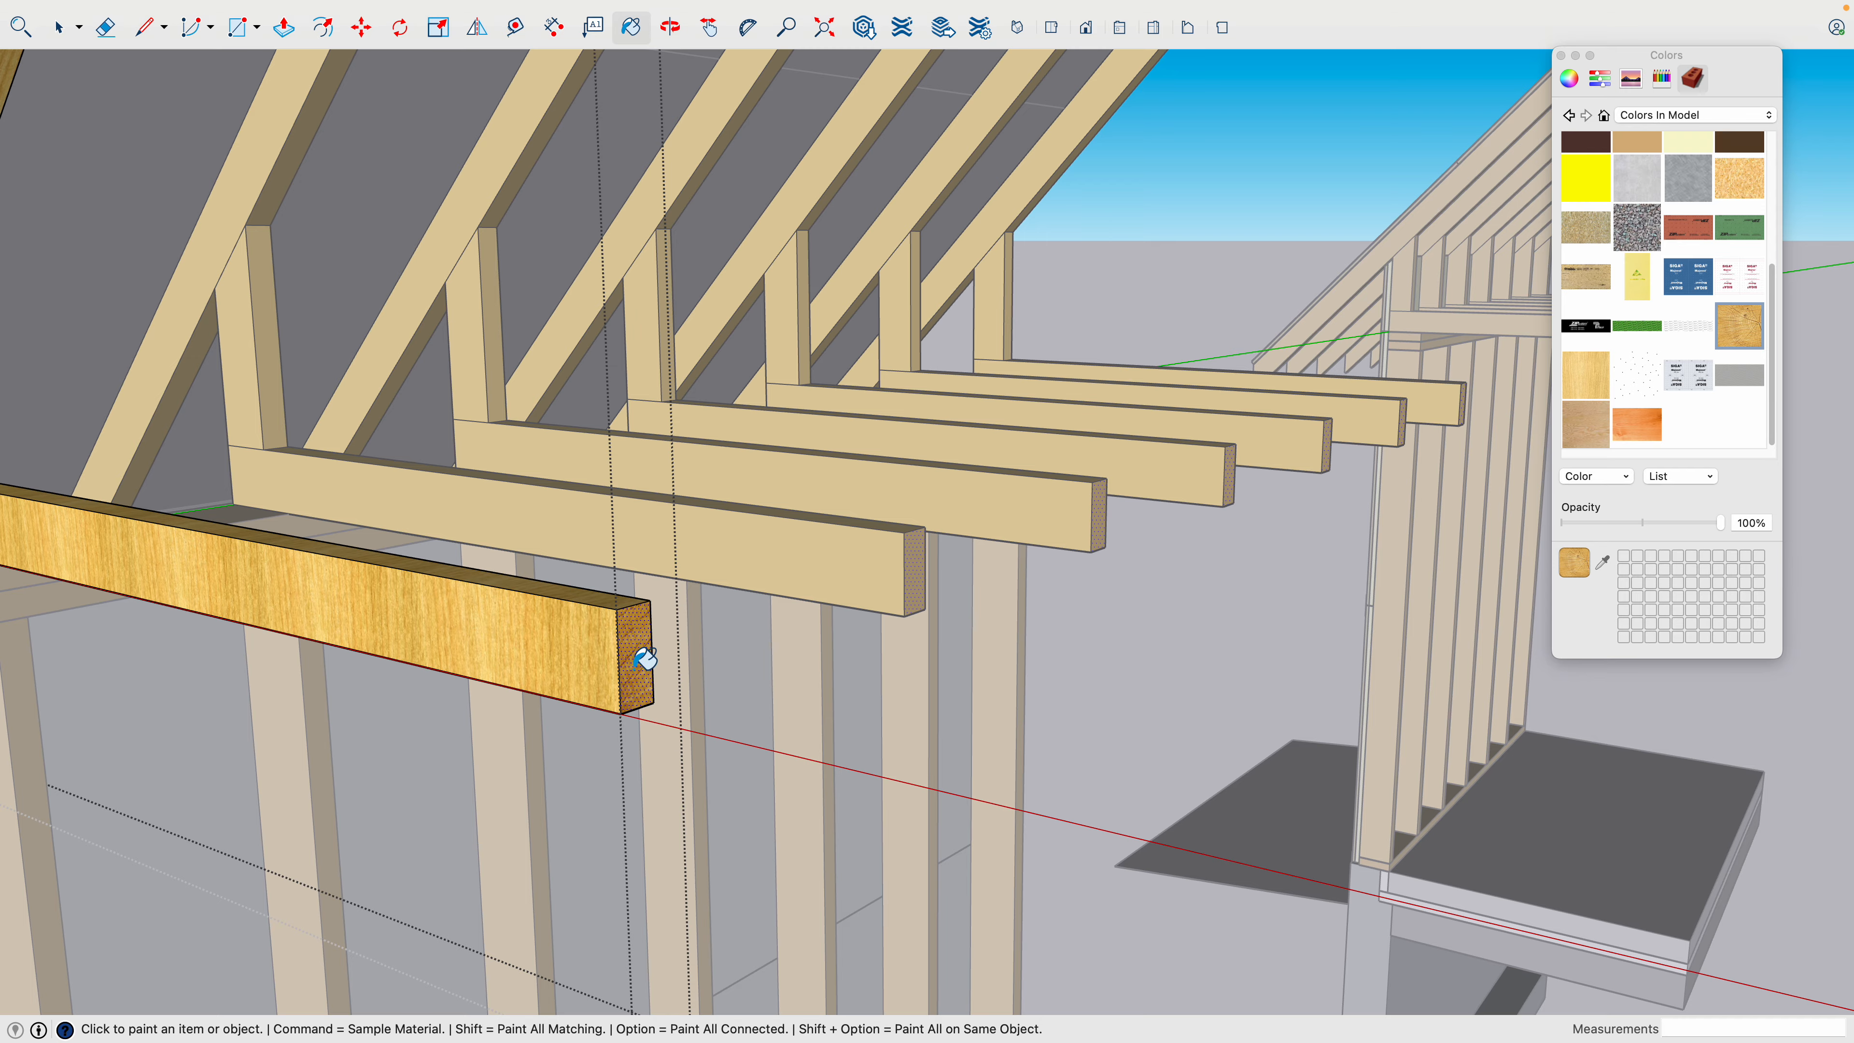
# - Paint the rafter tail's end face at the eave with the end grain wood texture
pyautogui.scroll(-3, 682, 687)
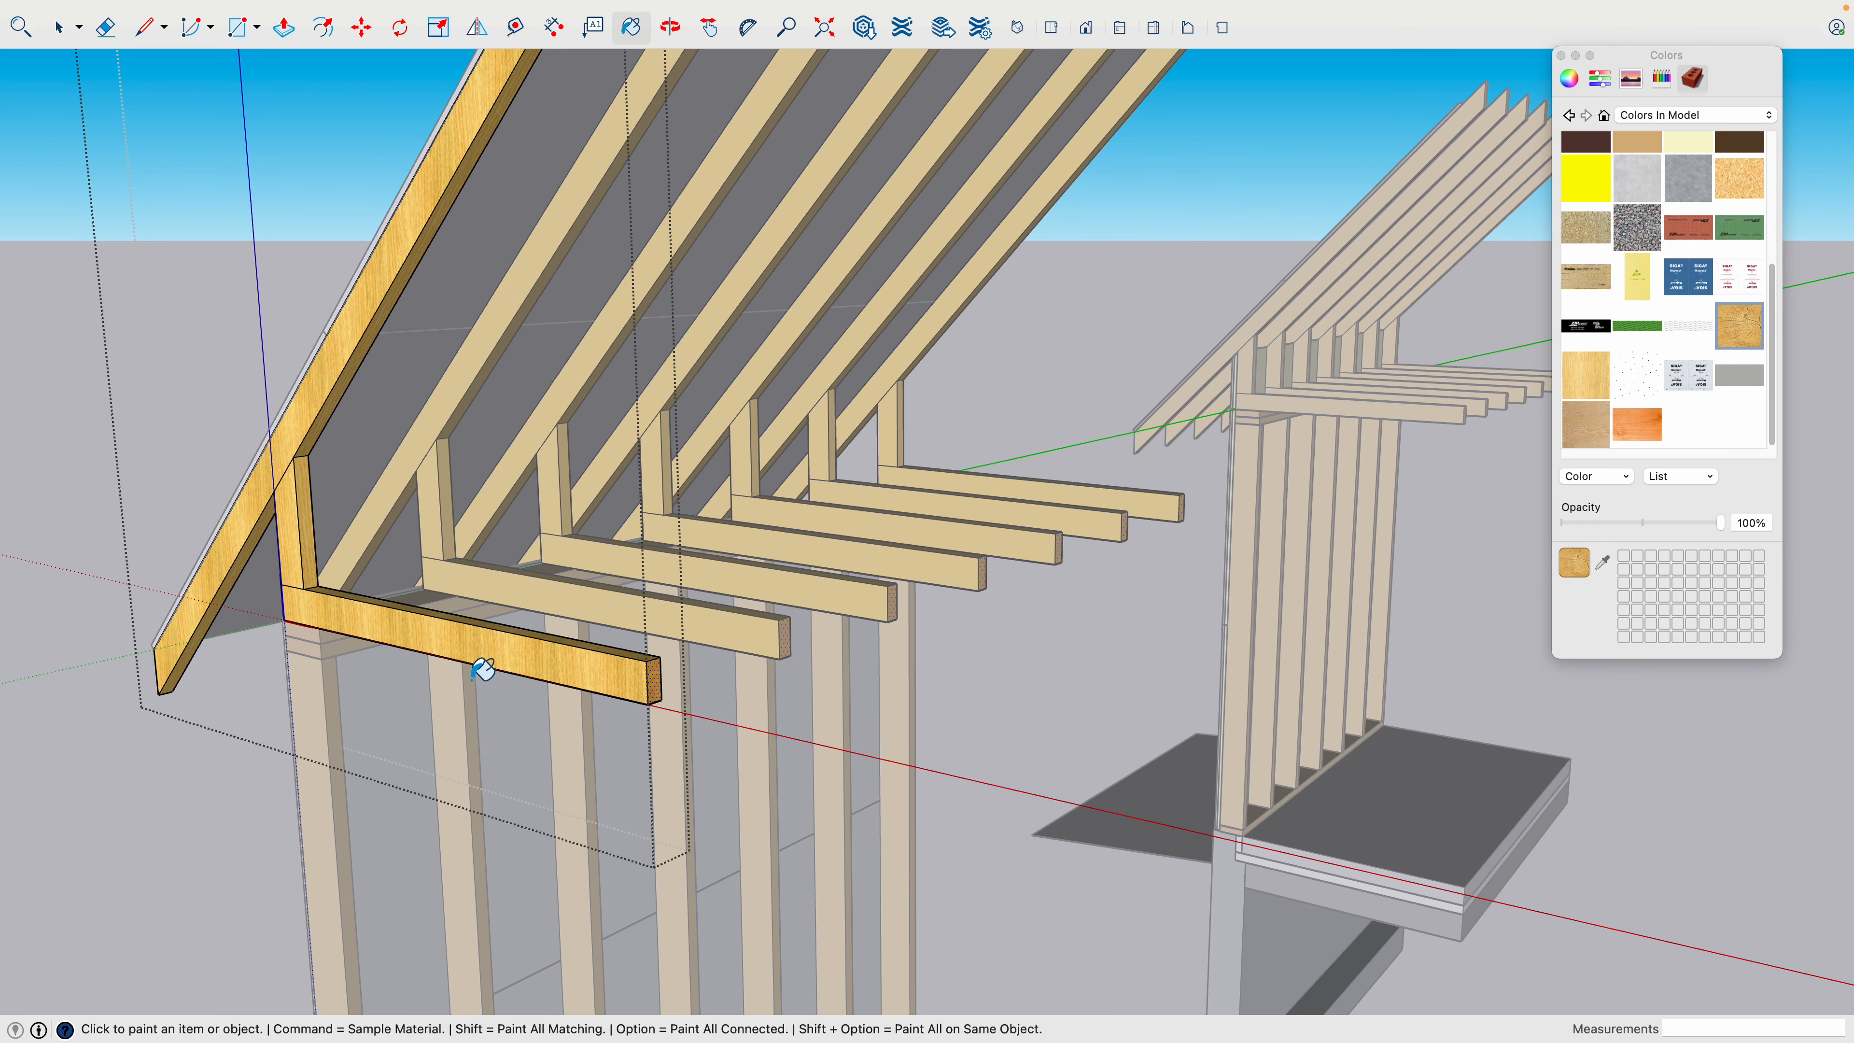
pyautogui.moveTo(290, 704)
pyautogui.mouseDown(button='middle')
pyautogui.moveTo(1034, 509)
pyautogui.moveTo(840, 584)
pyautogui.moveTo(1095, 414)
pyautogui.mouseUp(button='middle')
pyautogui.press('space')
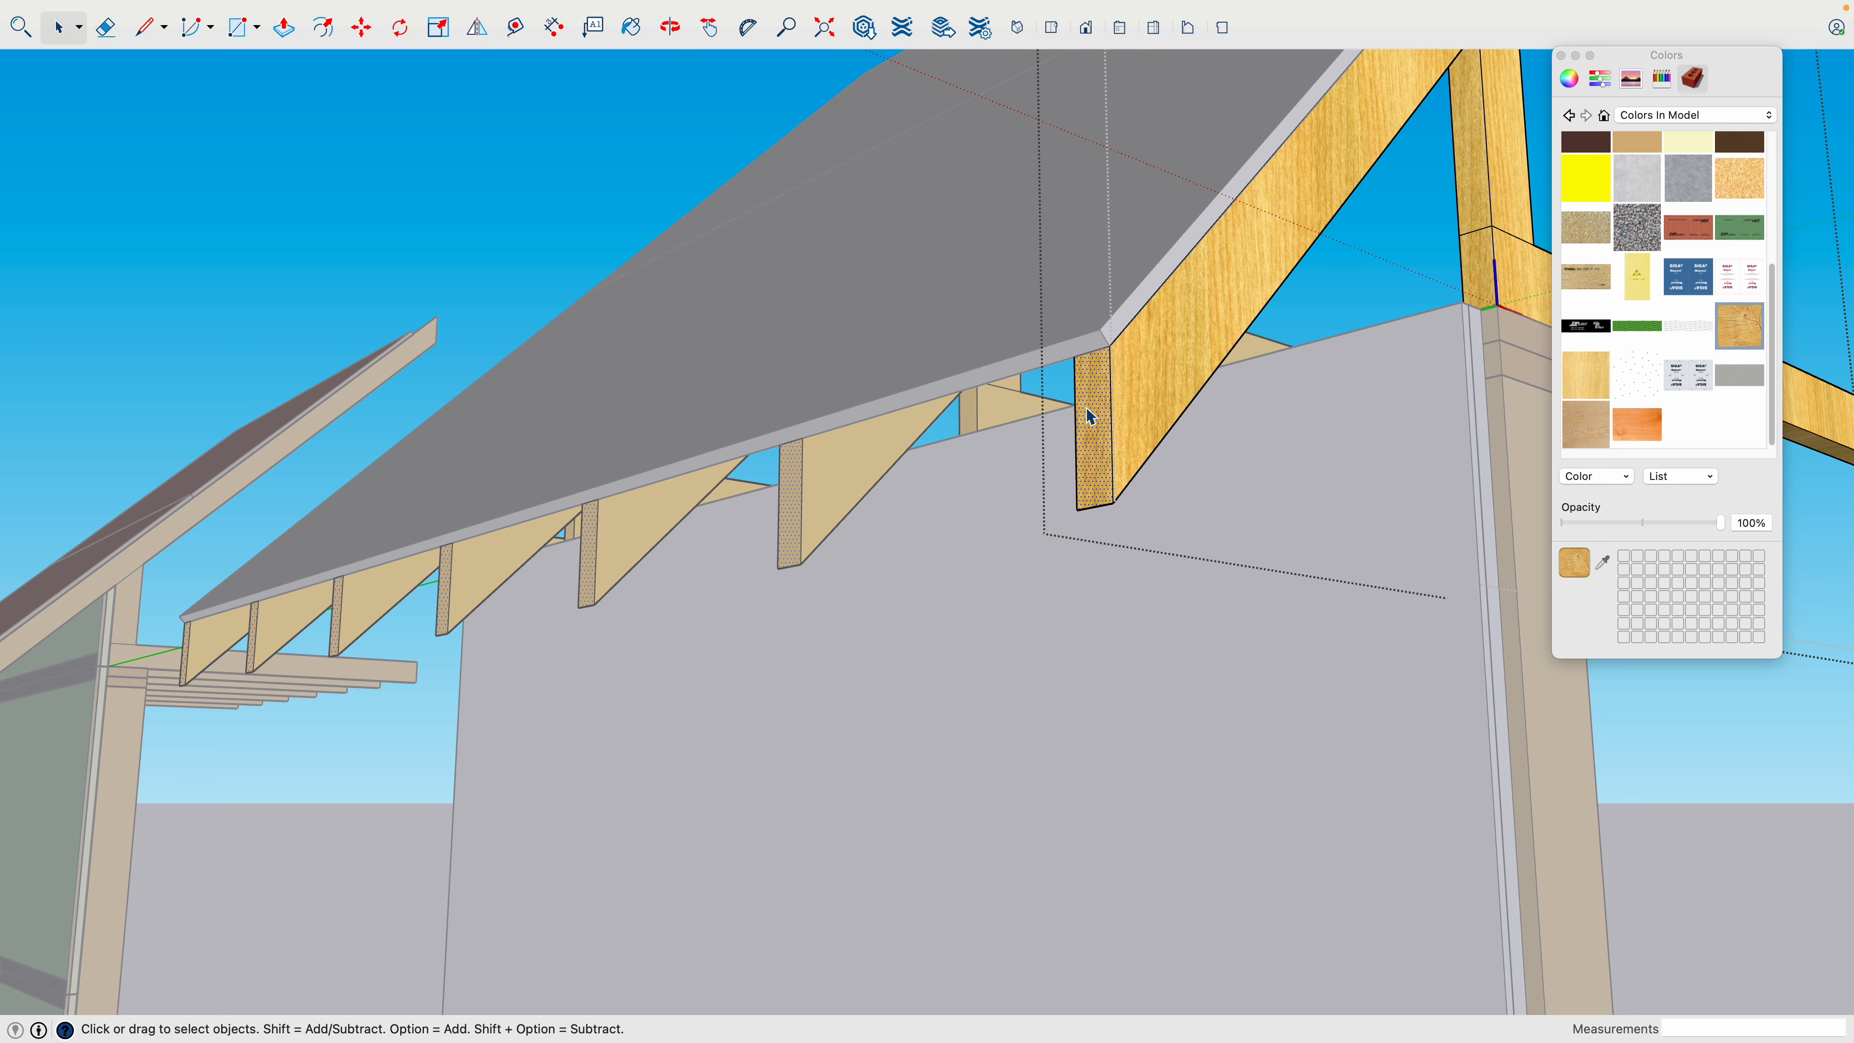
pyautogui.click(1714, 333)
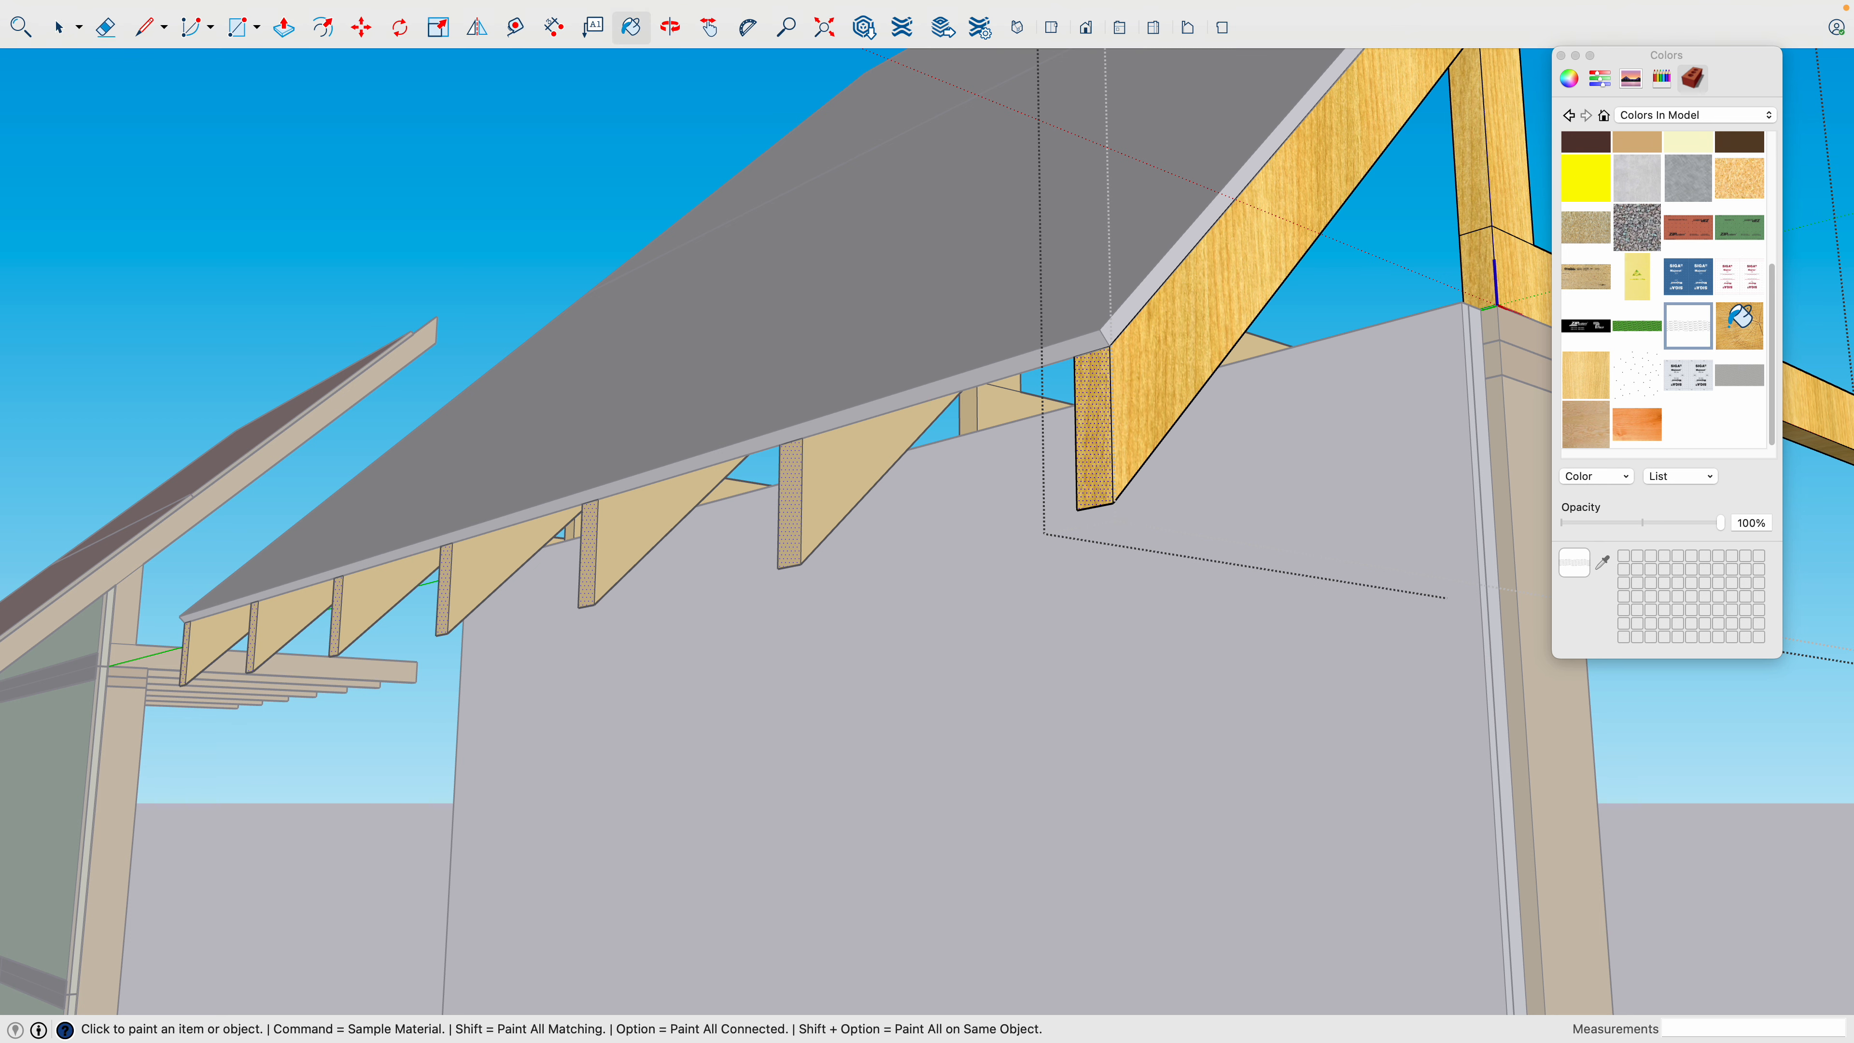
pyautogui.click(1106, 410)
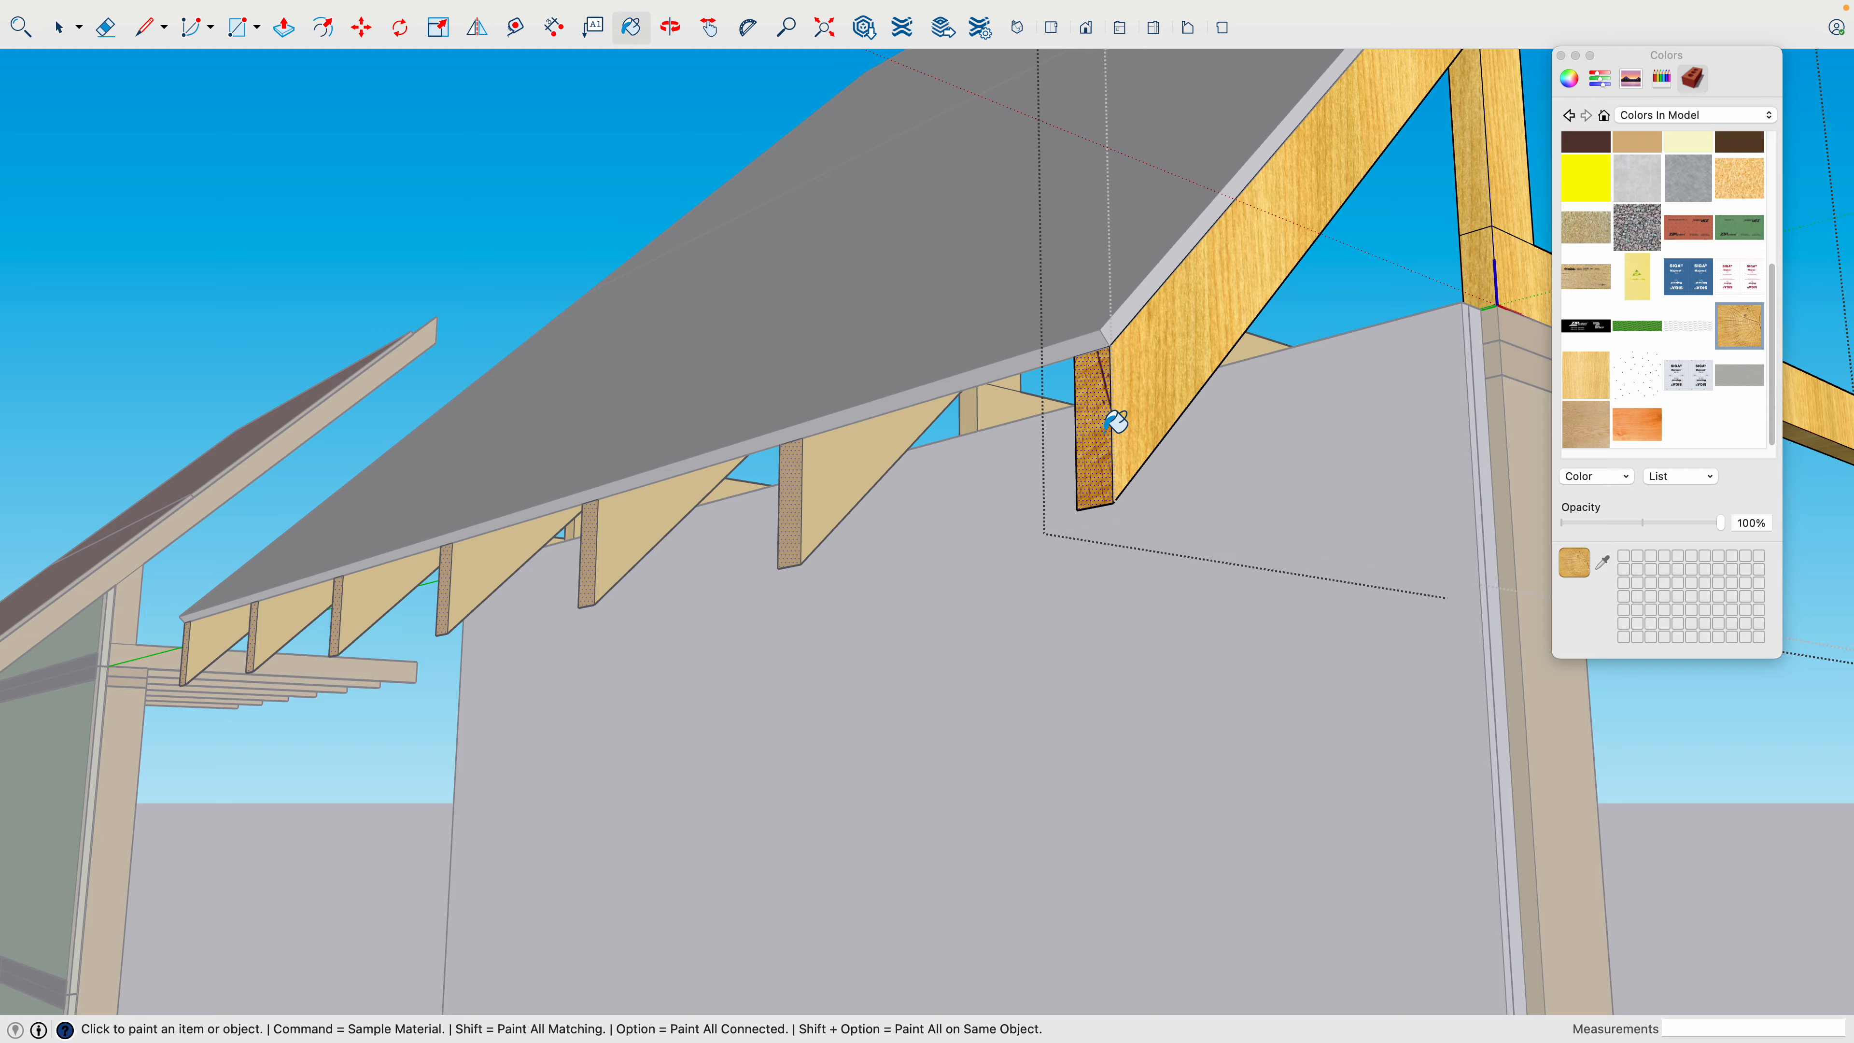
# - Paint the end face at the rafter's upper end with the end grain wood texture and close the component
pyautogui.moveTo(1110, 419); pyautogui.dragTo(535, 697, button='middle')
pyautogui.press('space')
pyautogui.click(692, 557)
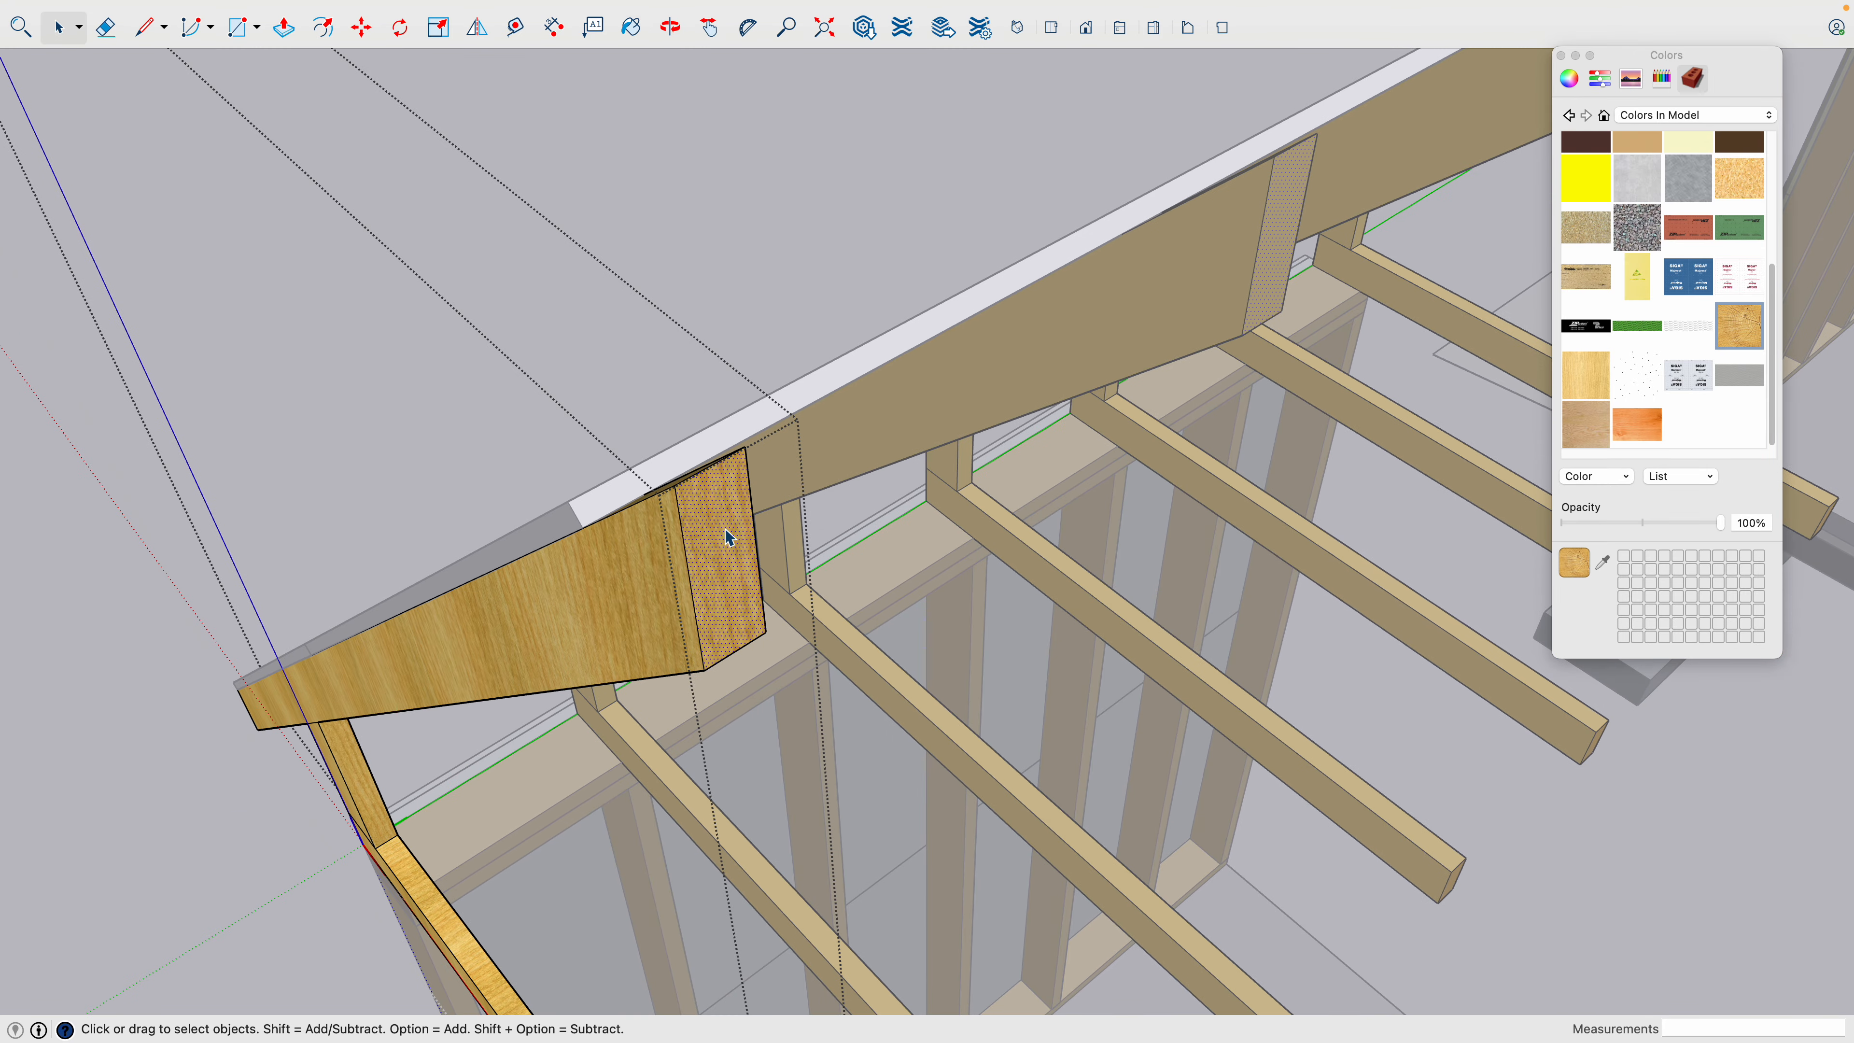
pyautogui.click(1688, 326)
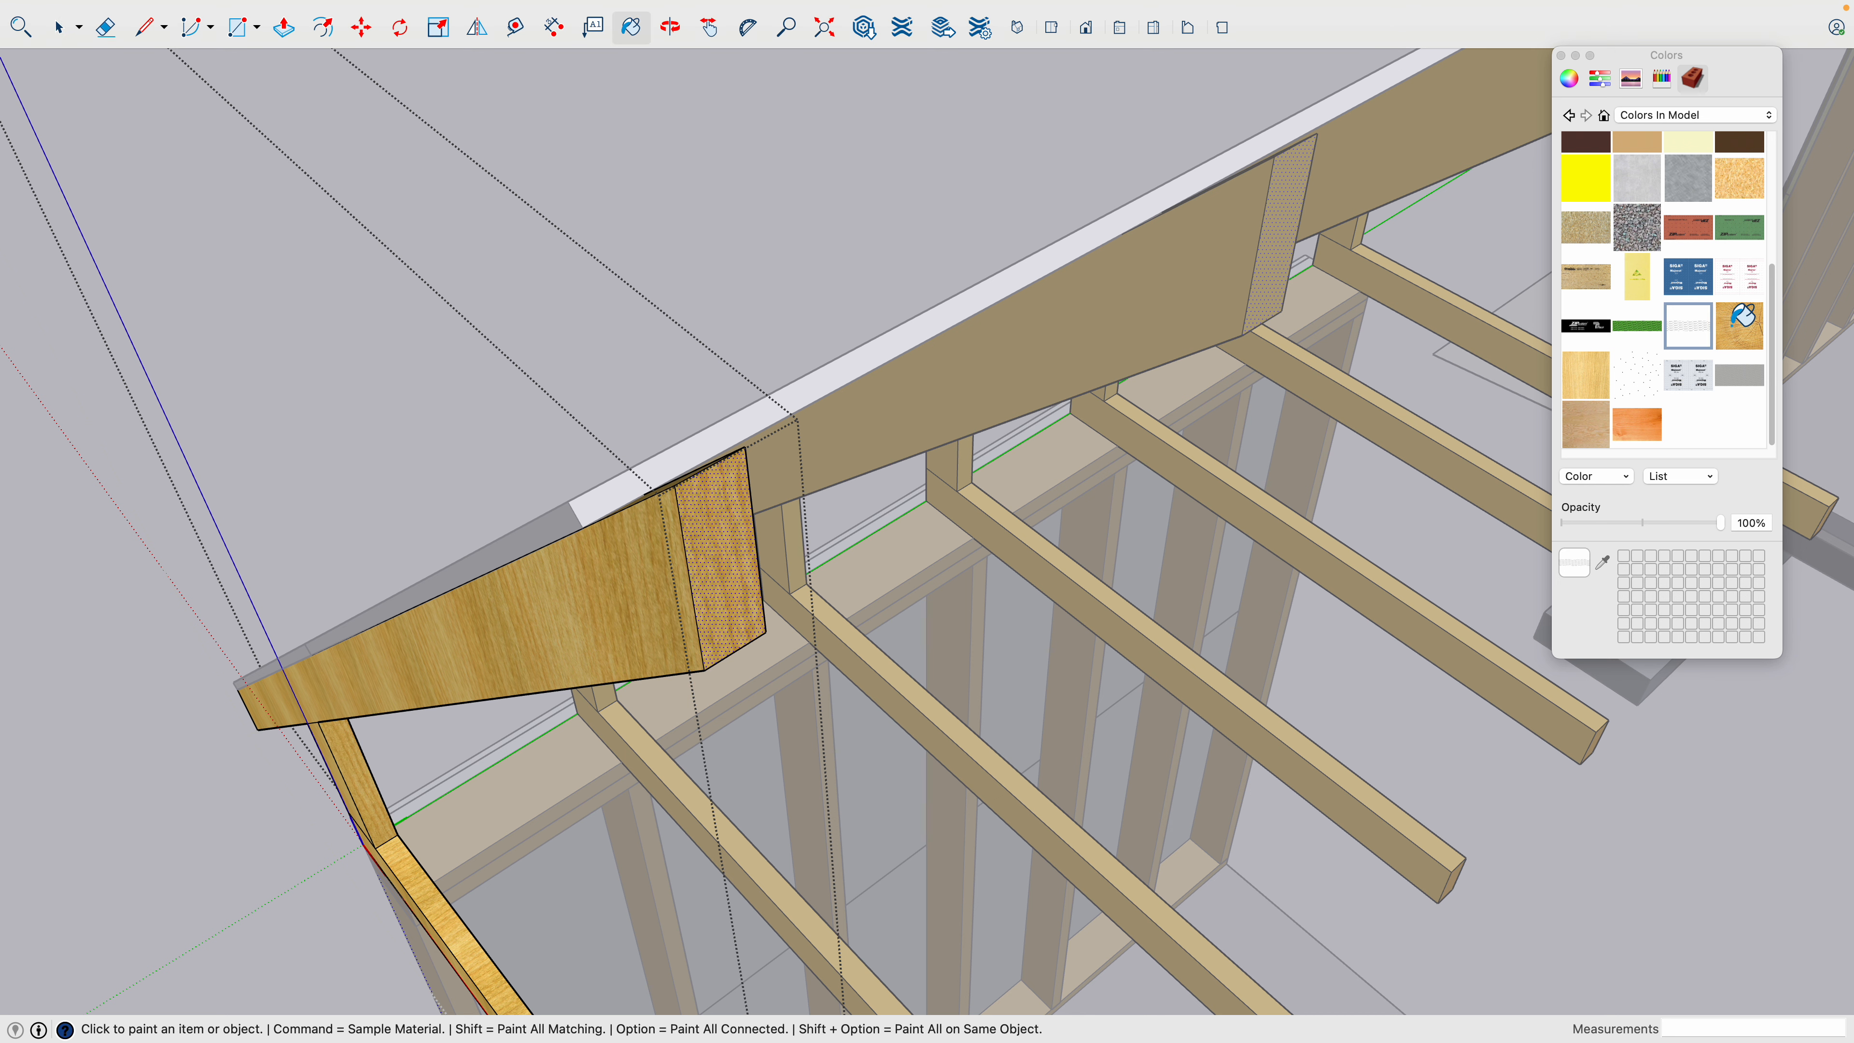
pyautogui.click(735, 506)
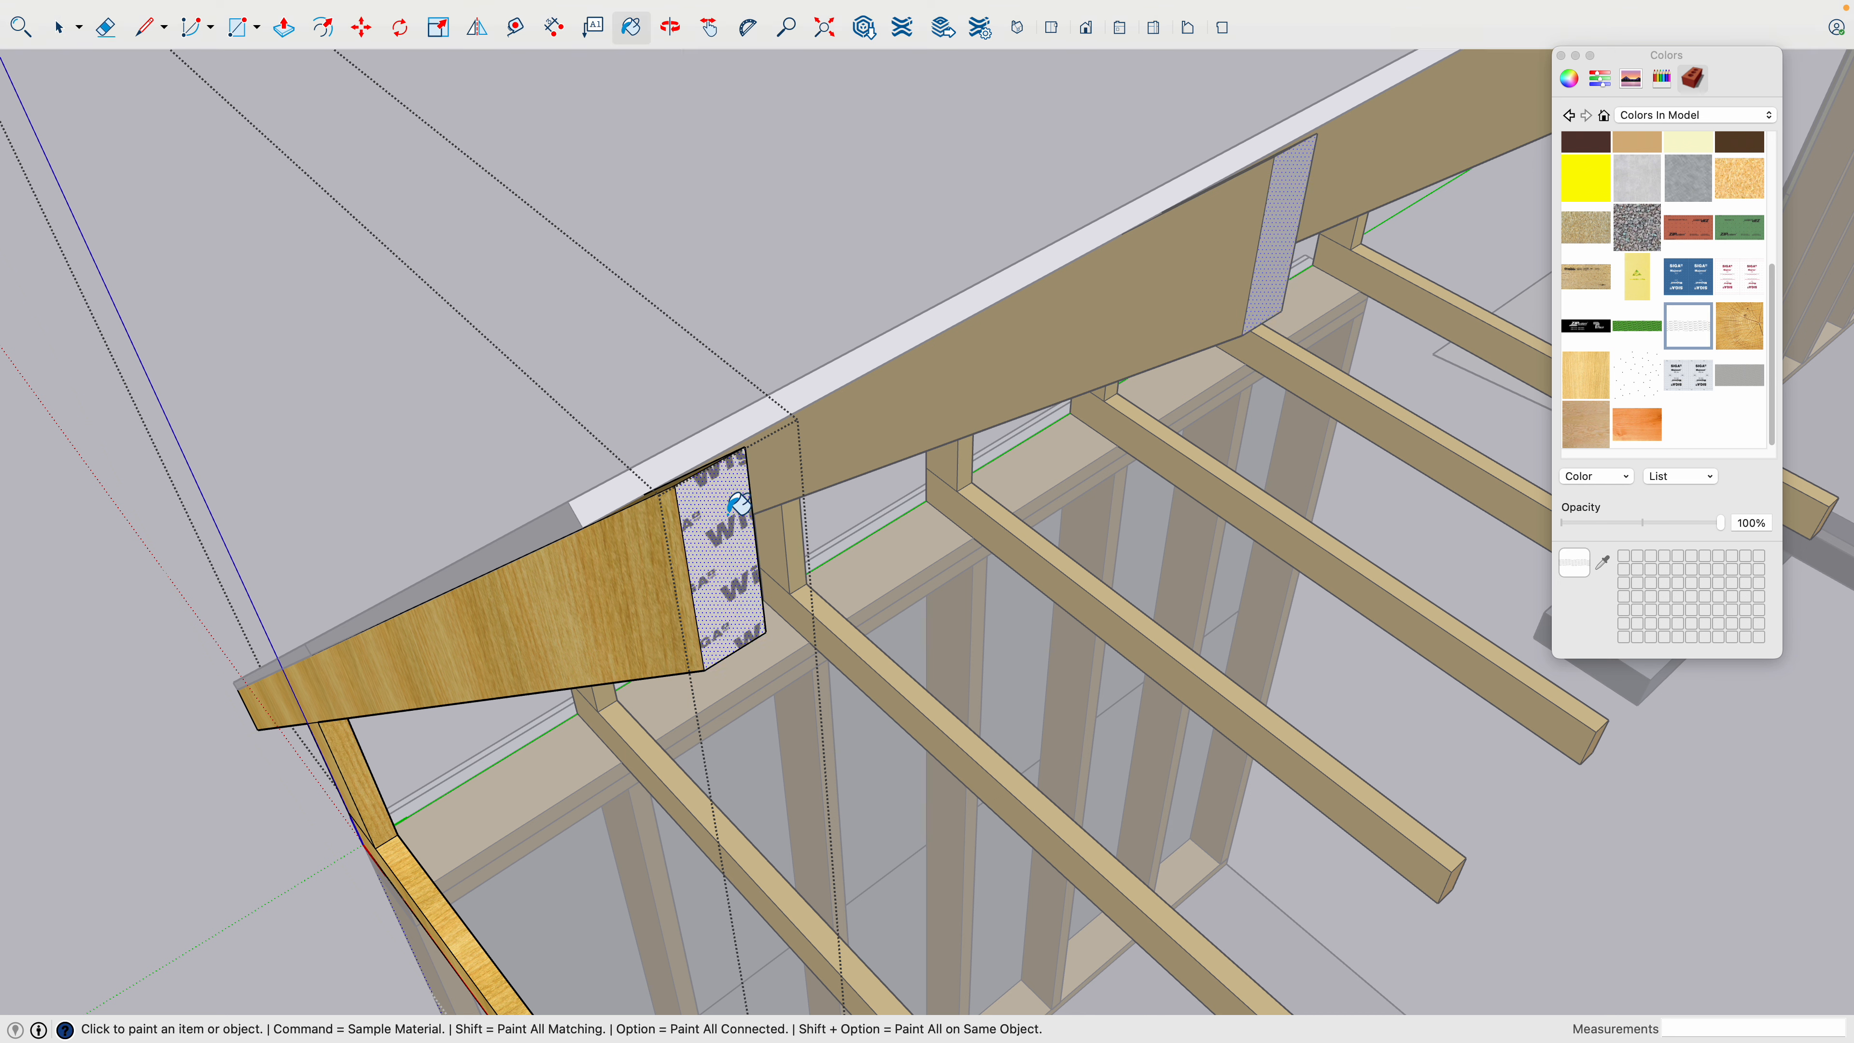
pyautogui.click(1740, 325)
pyautogui.click(729, 526)
pyautogui.scroll(-3, 769, 573)
pyautogui.press('space')
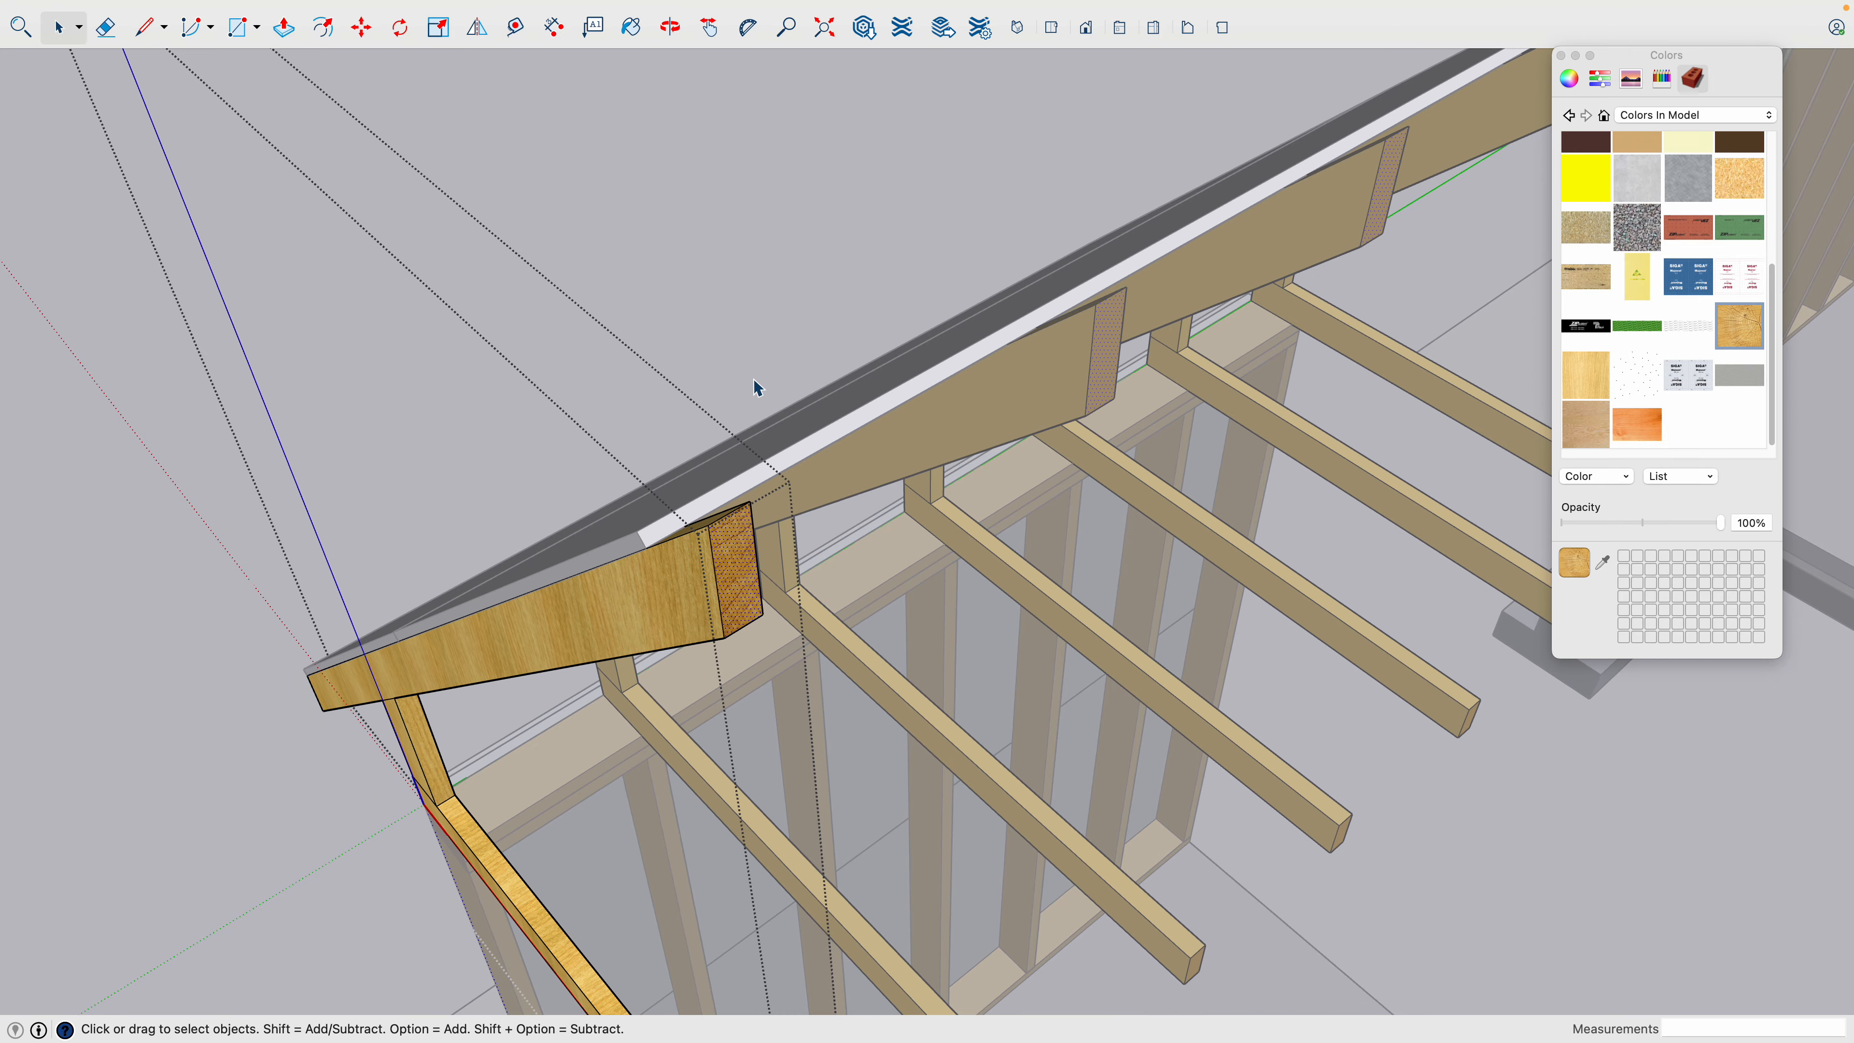
pyautogui.click(759, 341)
# - Examine the blank copy's exterior wall sheathing and the material layers at the exposed edge of the original's sheathing panel
pyautogui.scroll(-3, 759, 448)
pyautogui.moveTo(745, 556); pyautogui.dragTo(811, 551, button='middle')
pyautogui.moveTo(807, 854); pyautogui.dragTo(881, 1026, button='middle')
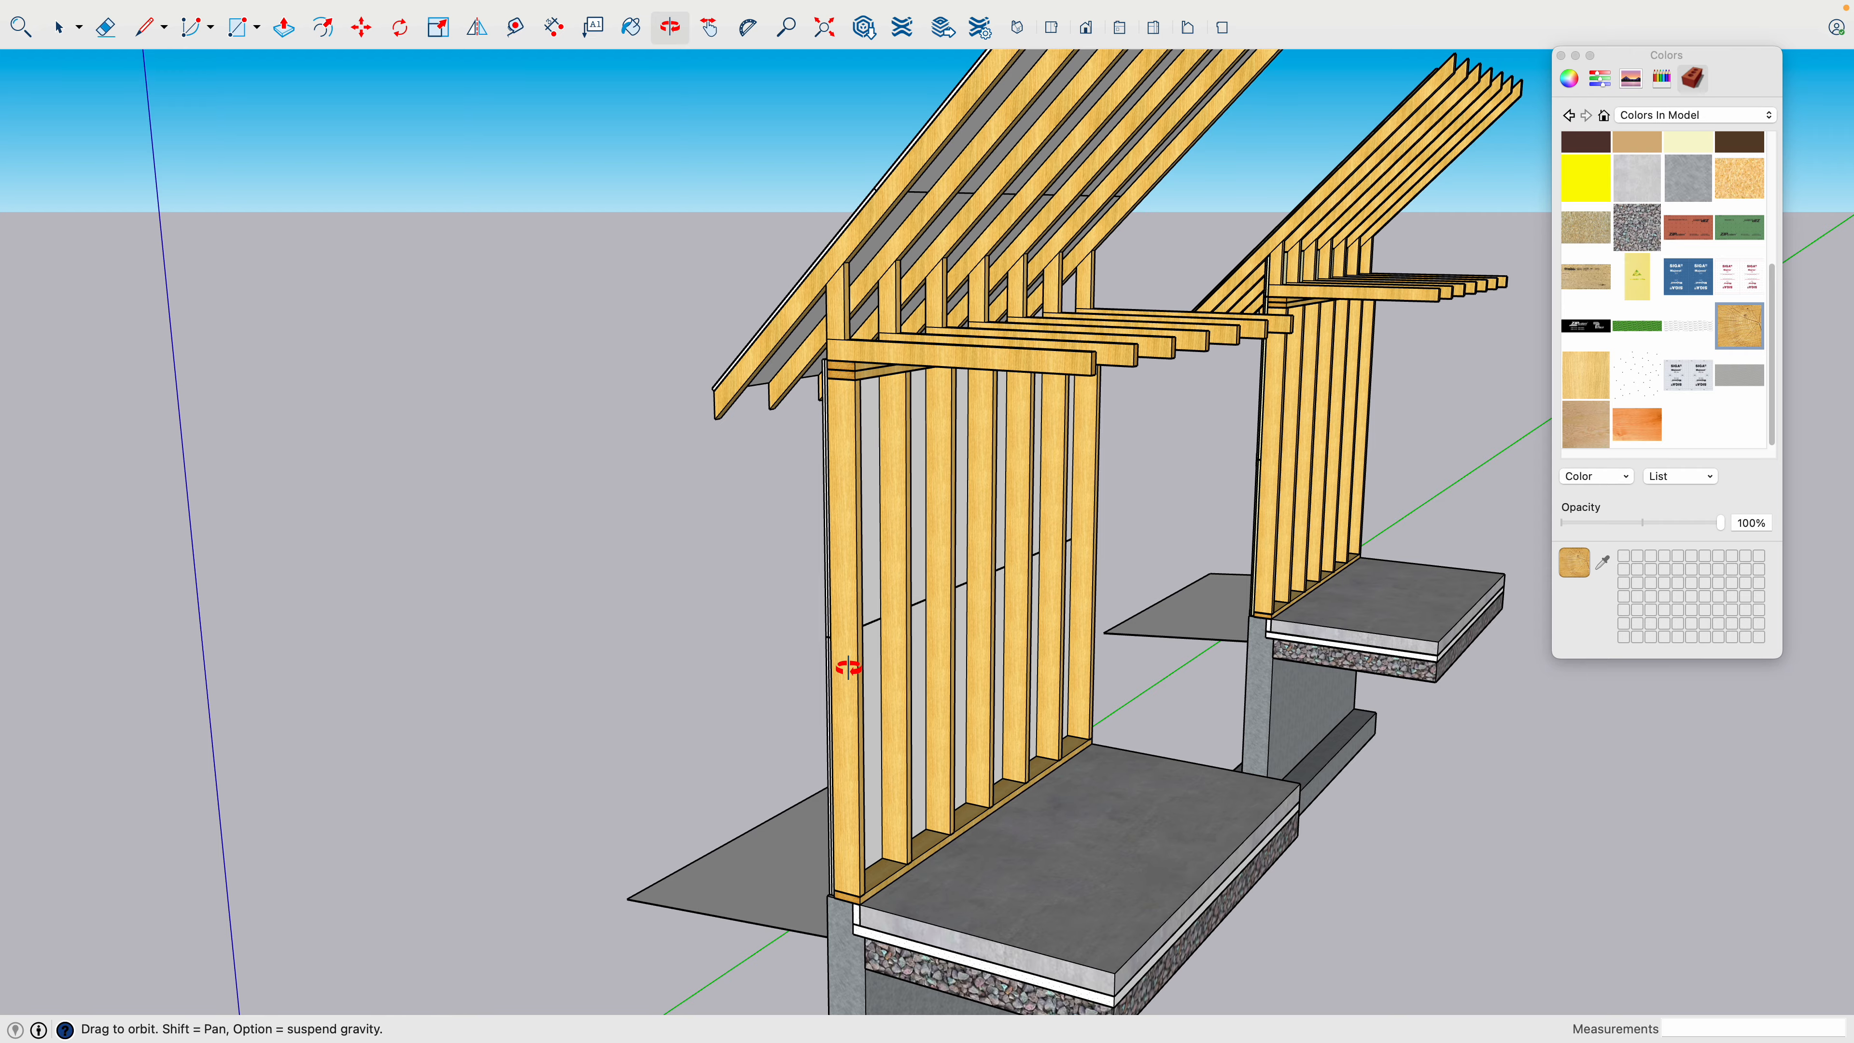
pyautogui.moveTo(905, 576); pyautogui.dragTo(1495, 636)
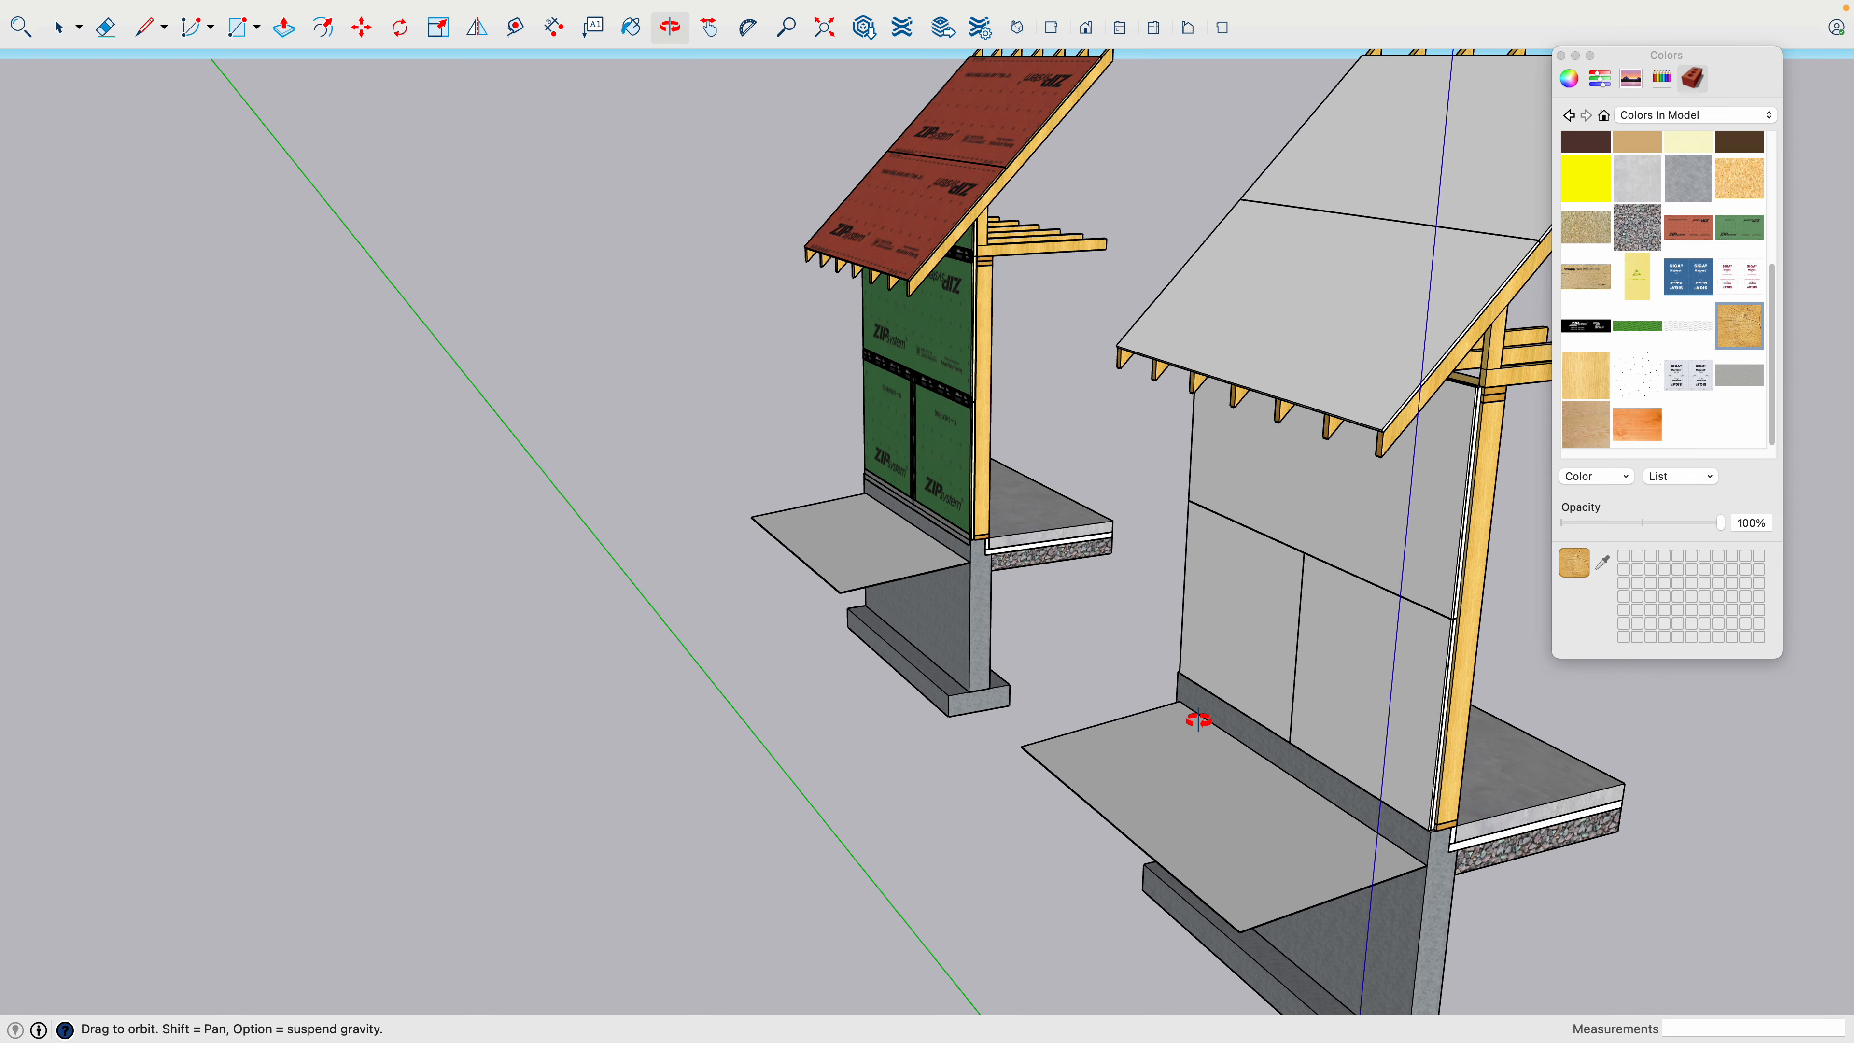
pyautogui.moveTo(924, 723); pyautogui.dragTo(1002, 769)
pyautogui.press('h')
pyautogui.moveTo(1043, 551); pyautogui.dragTo(782, 617)
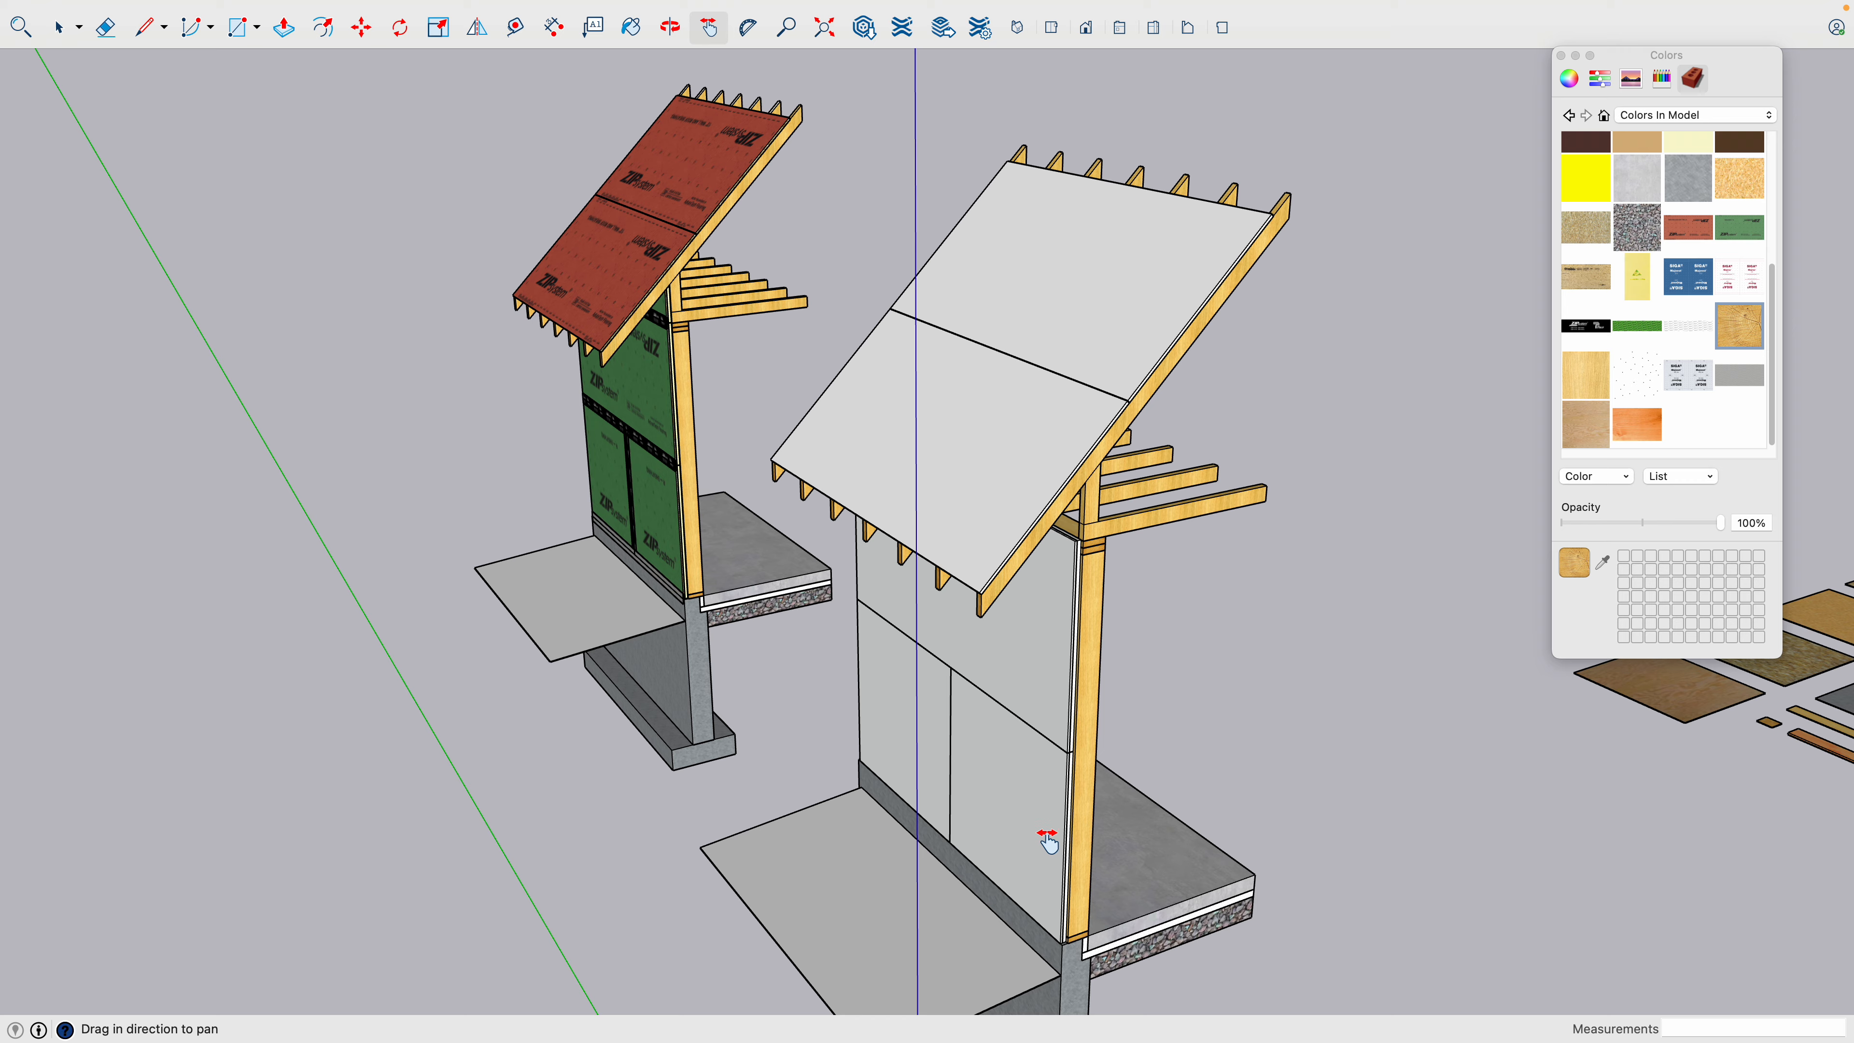
pyautogui.scroll(4, 1048, 843)
pyautogui.press('o')
pyautogui.moveTo(1047, 840); pyautogui.dragTo(1112, 744)
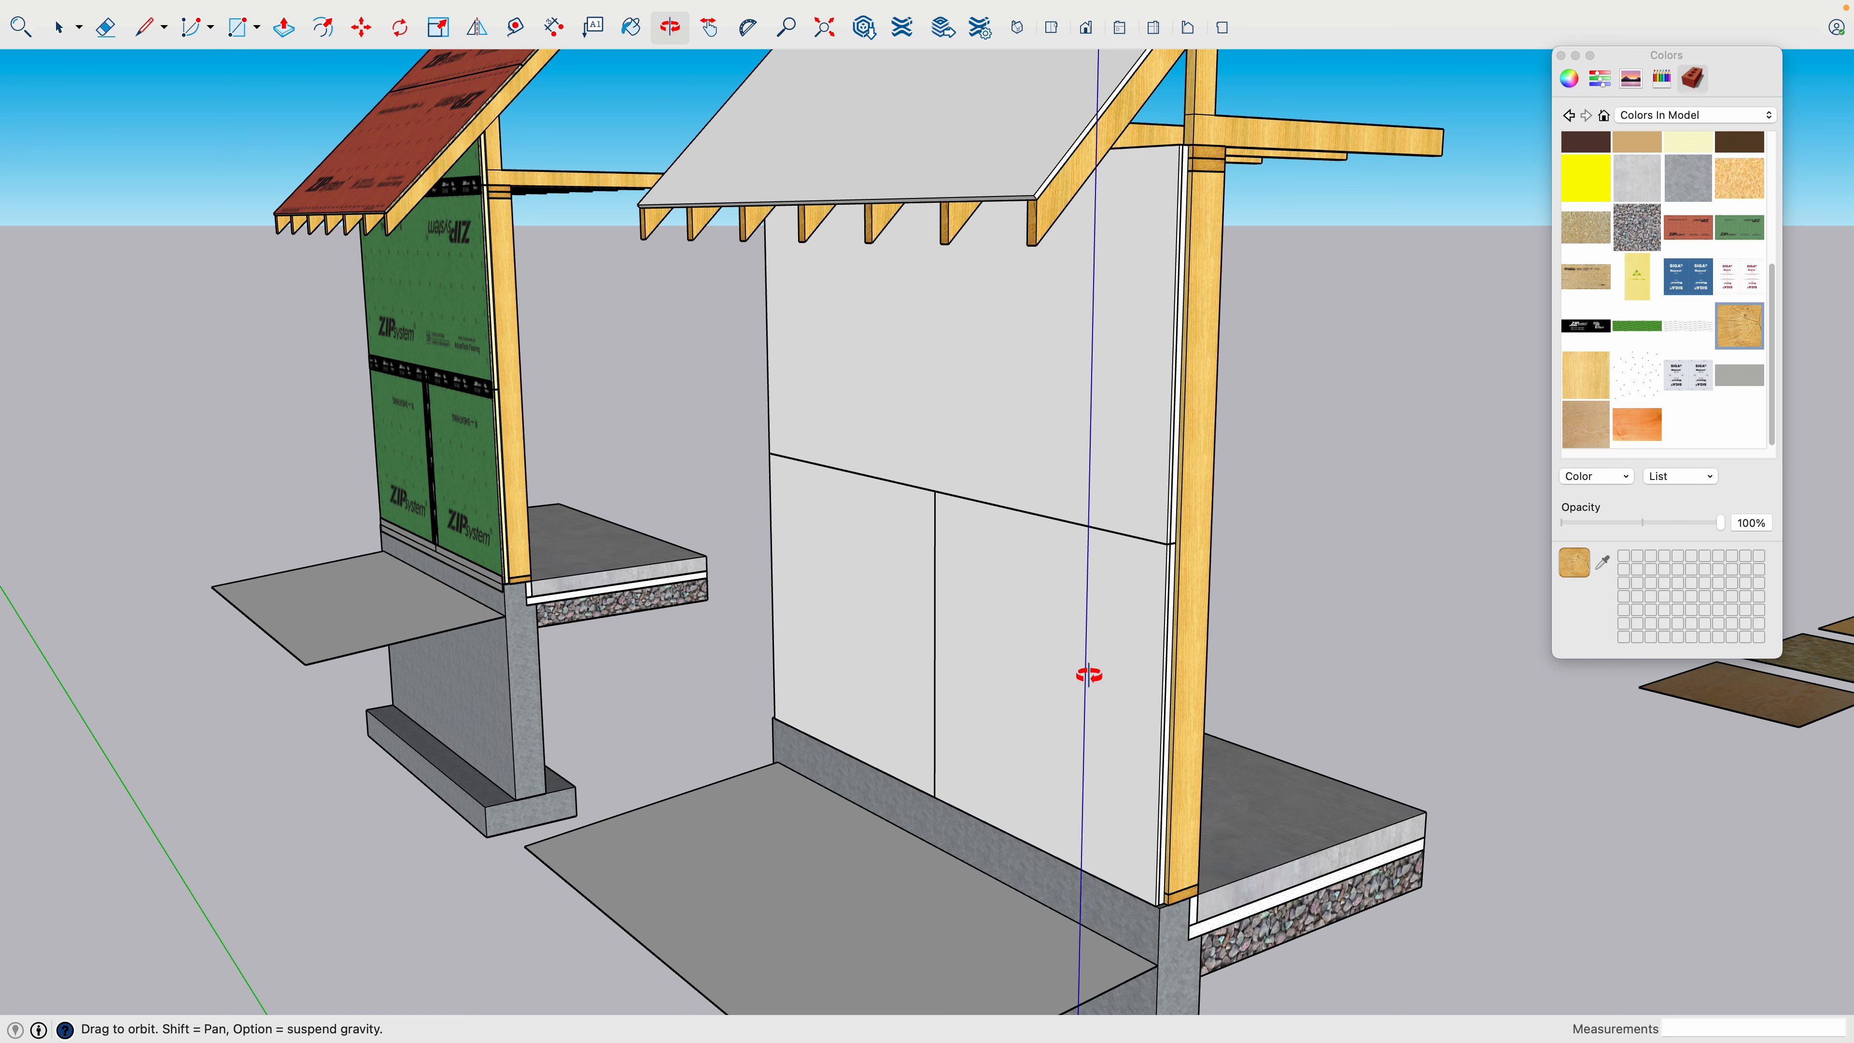
pyautogui.scroll(2, 1152, 695)
pyautogui.press('space')
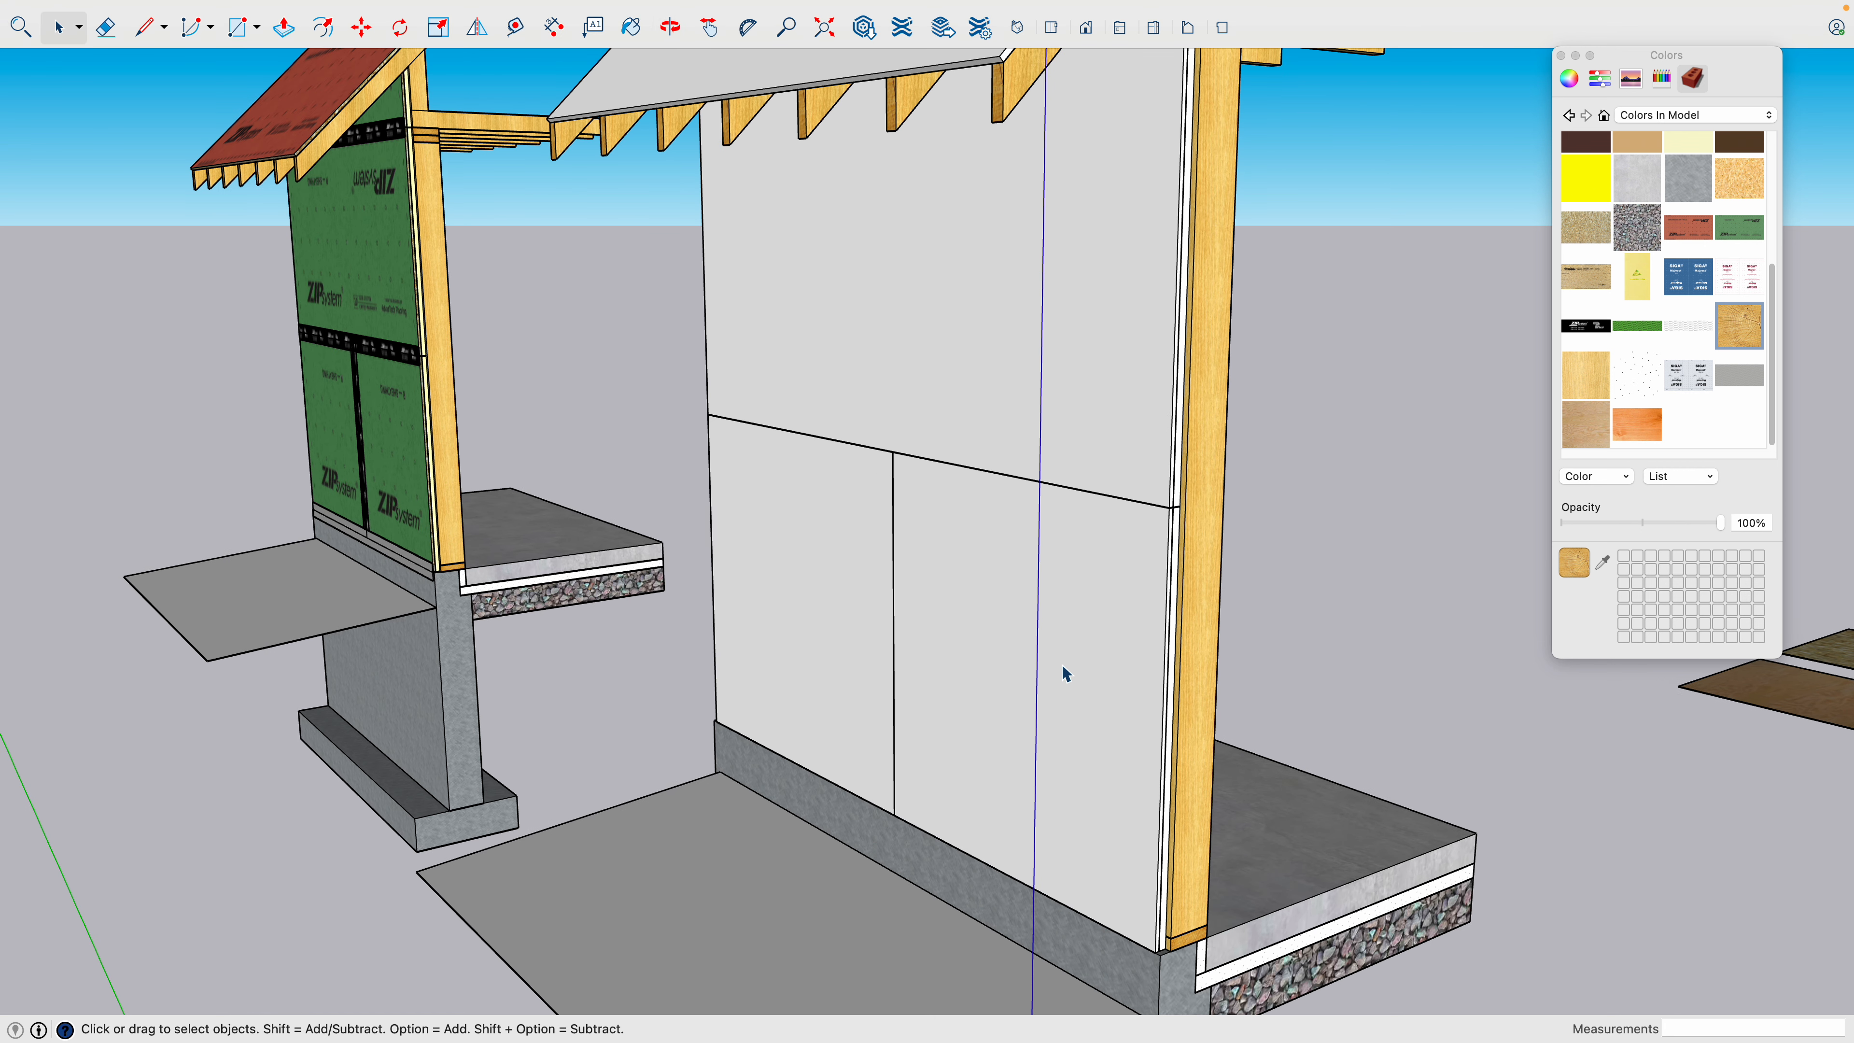
pyautogui.click(1095, 650)
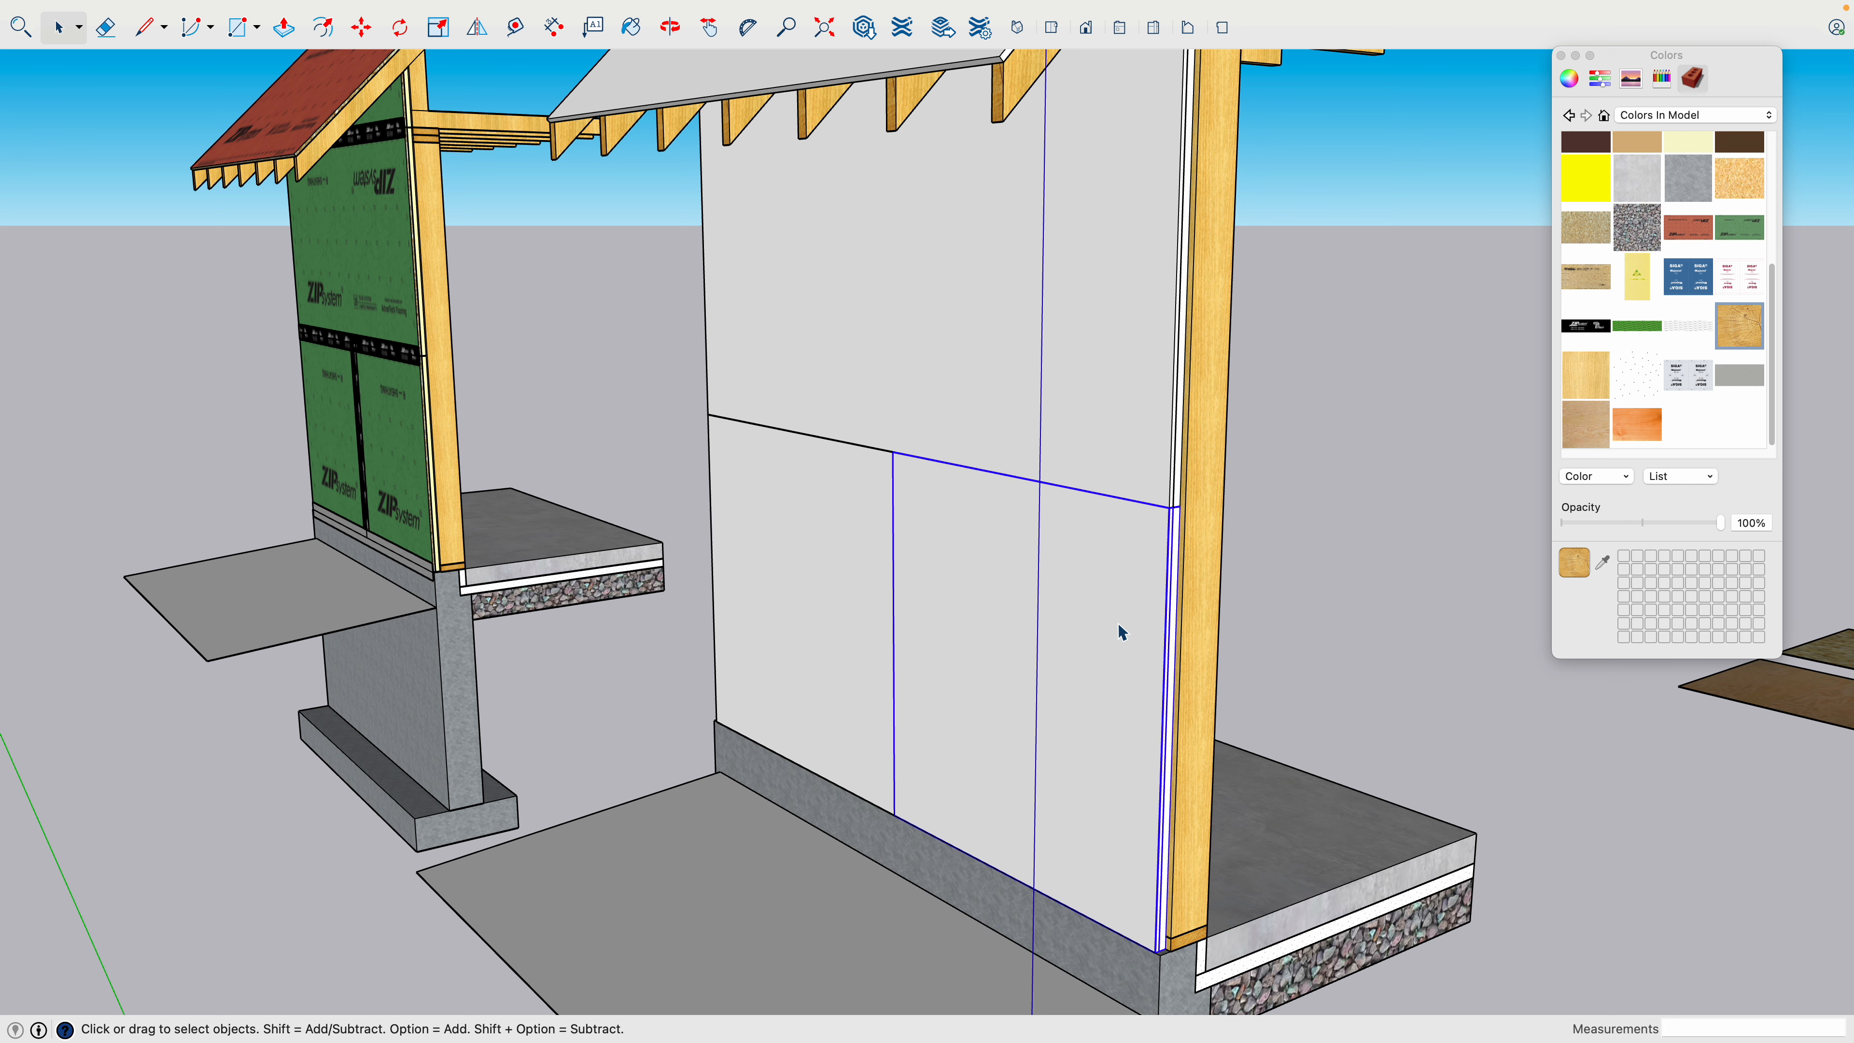
pyautogui.scroll(10, 406, 418)
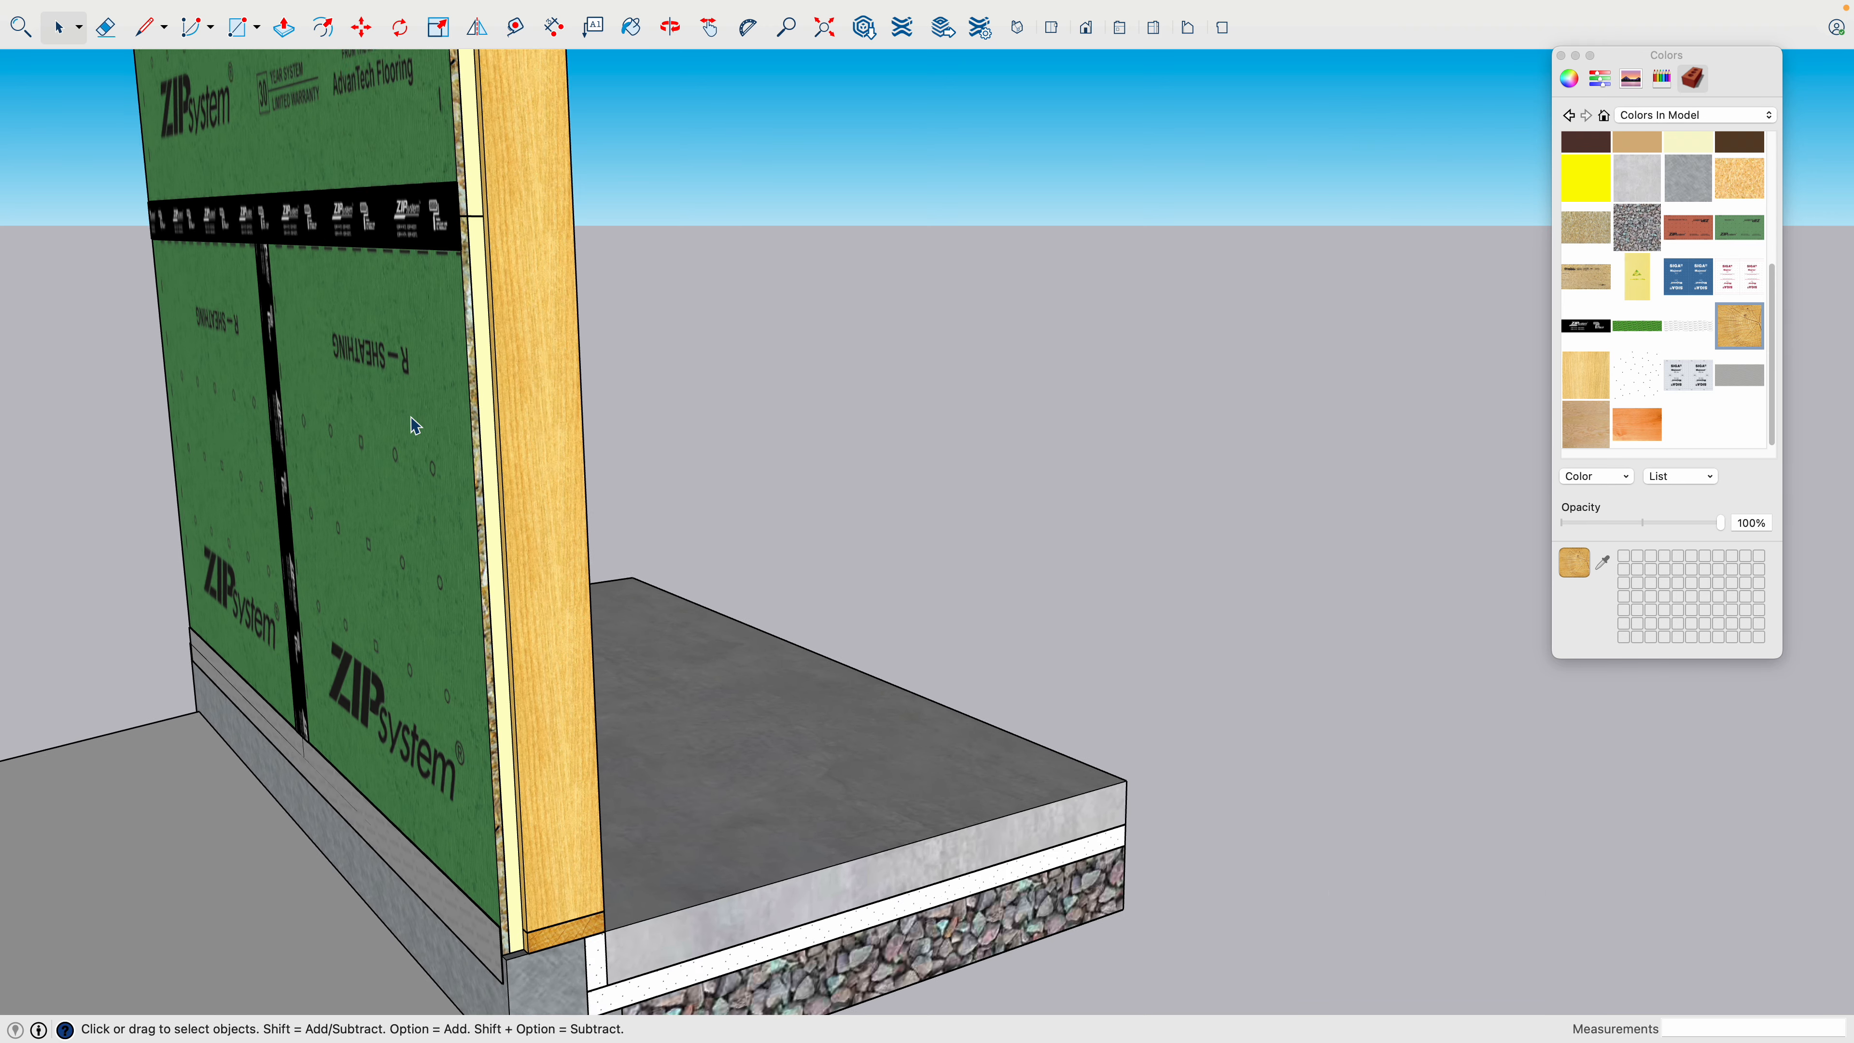
pyautogui.click(526, 416)
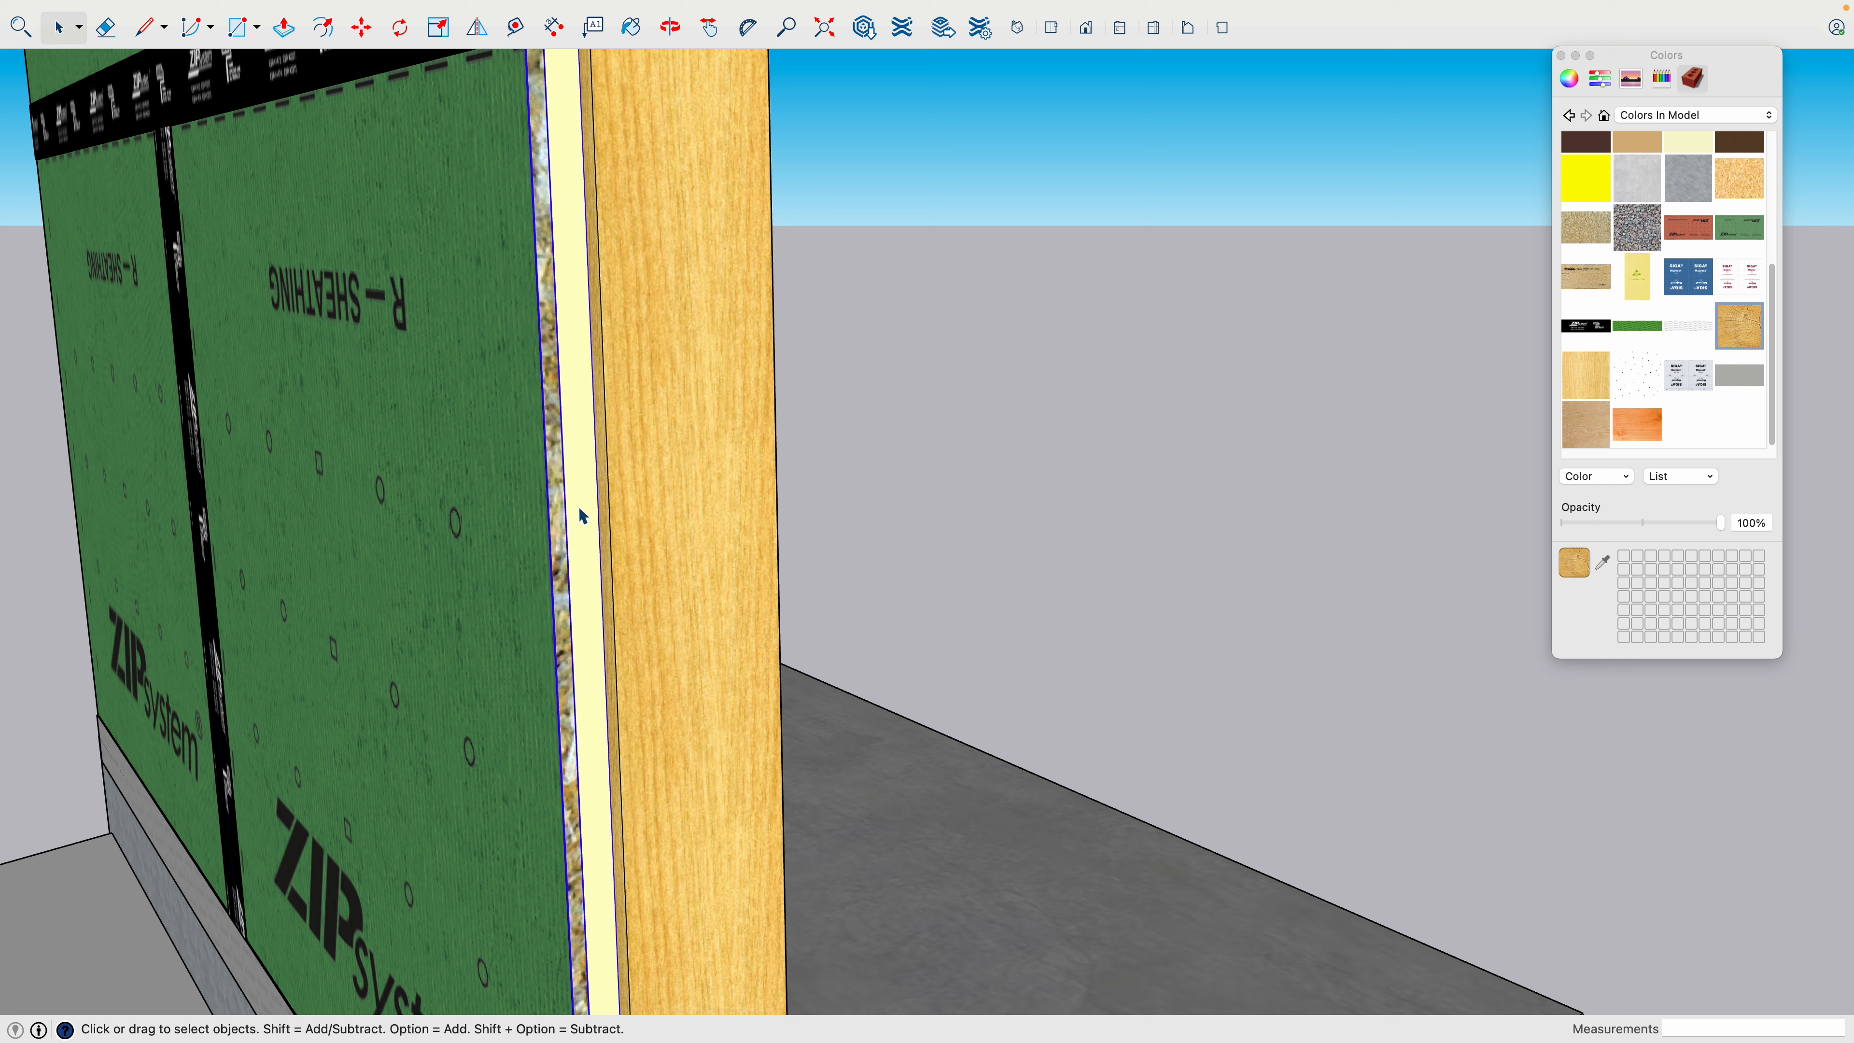
pyautogui.scroll(-15, 585, 517)
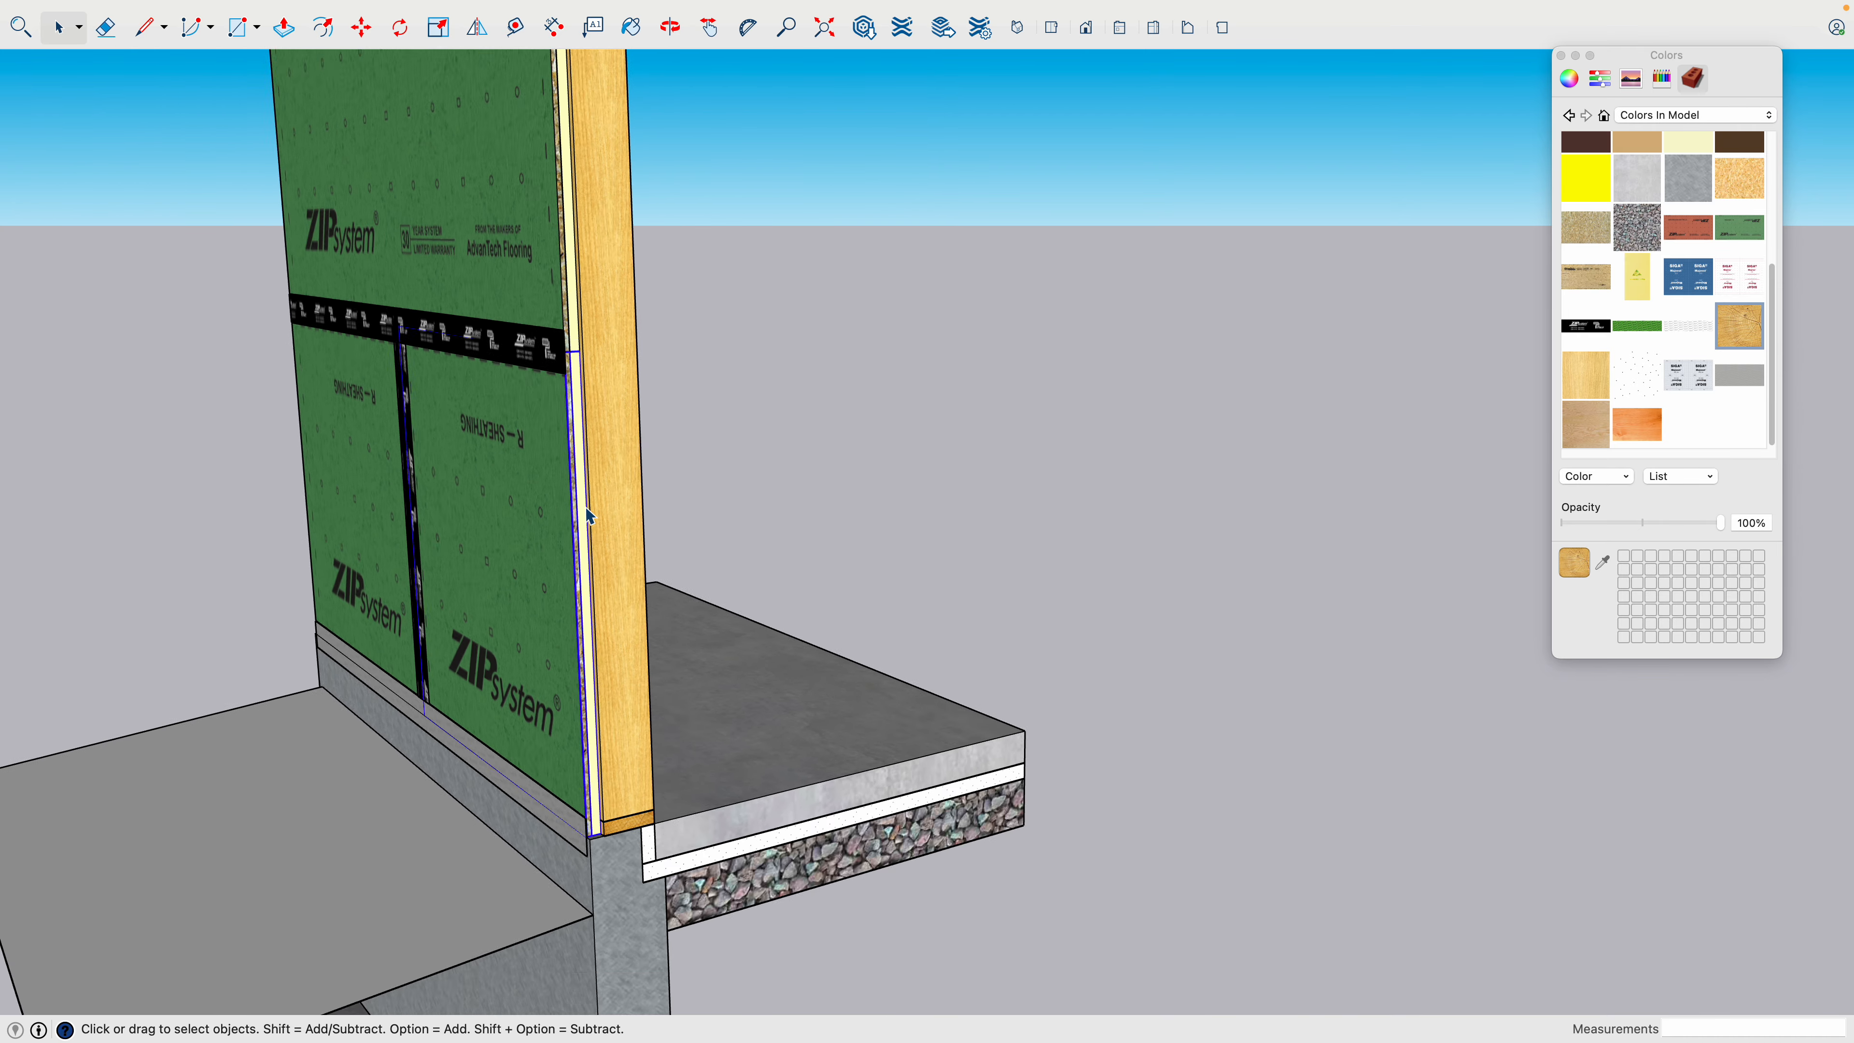
# - Open the blank copy's lower wall sheathing panel nearest the exposed stud for editing
pyautogui.keyDown('shift'); pyautogui.moveTo(585, 517); pyautogui.dragTo(624, 482, button='middle'); pyautogui.keyUp('shift')
pyautogui.scroll(10, 606, 497)
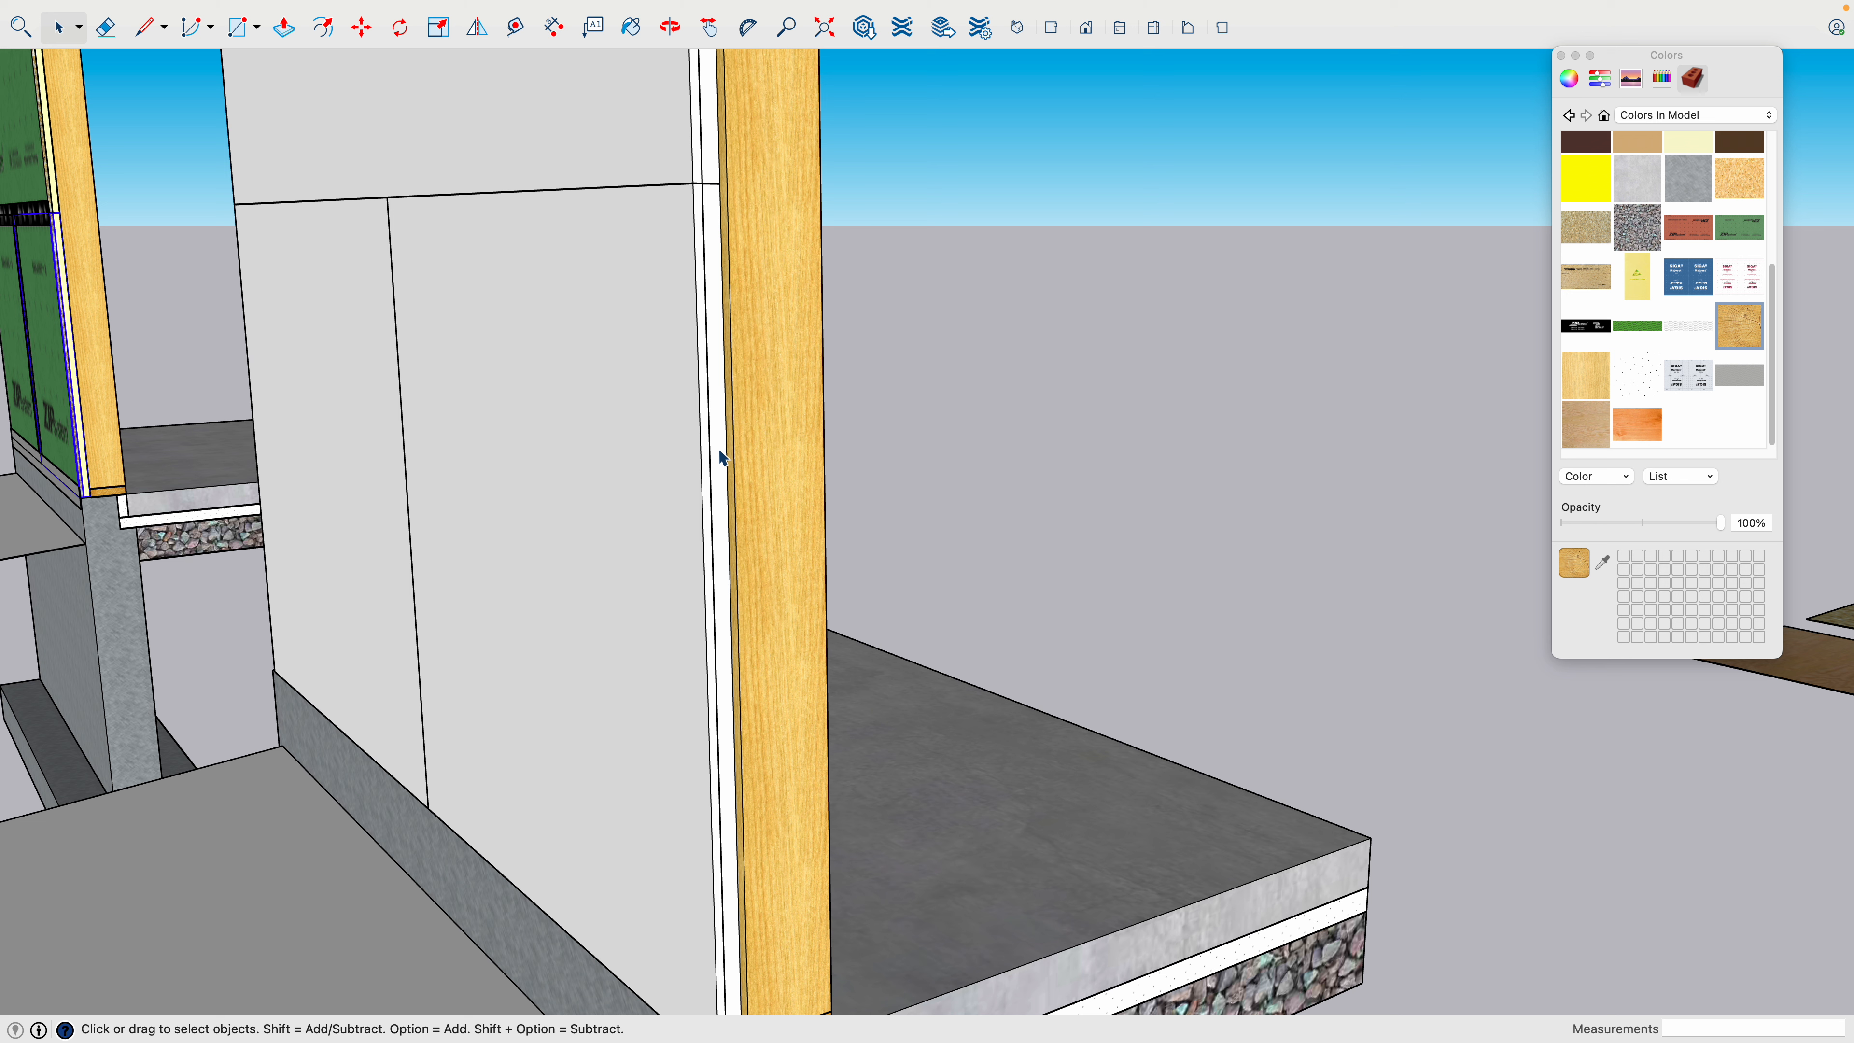
pyautogui.click(713, 430)
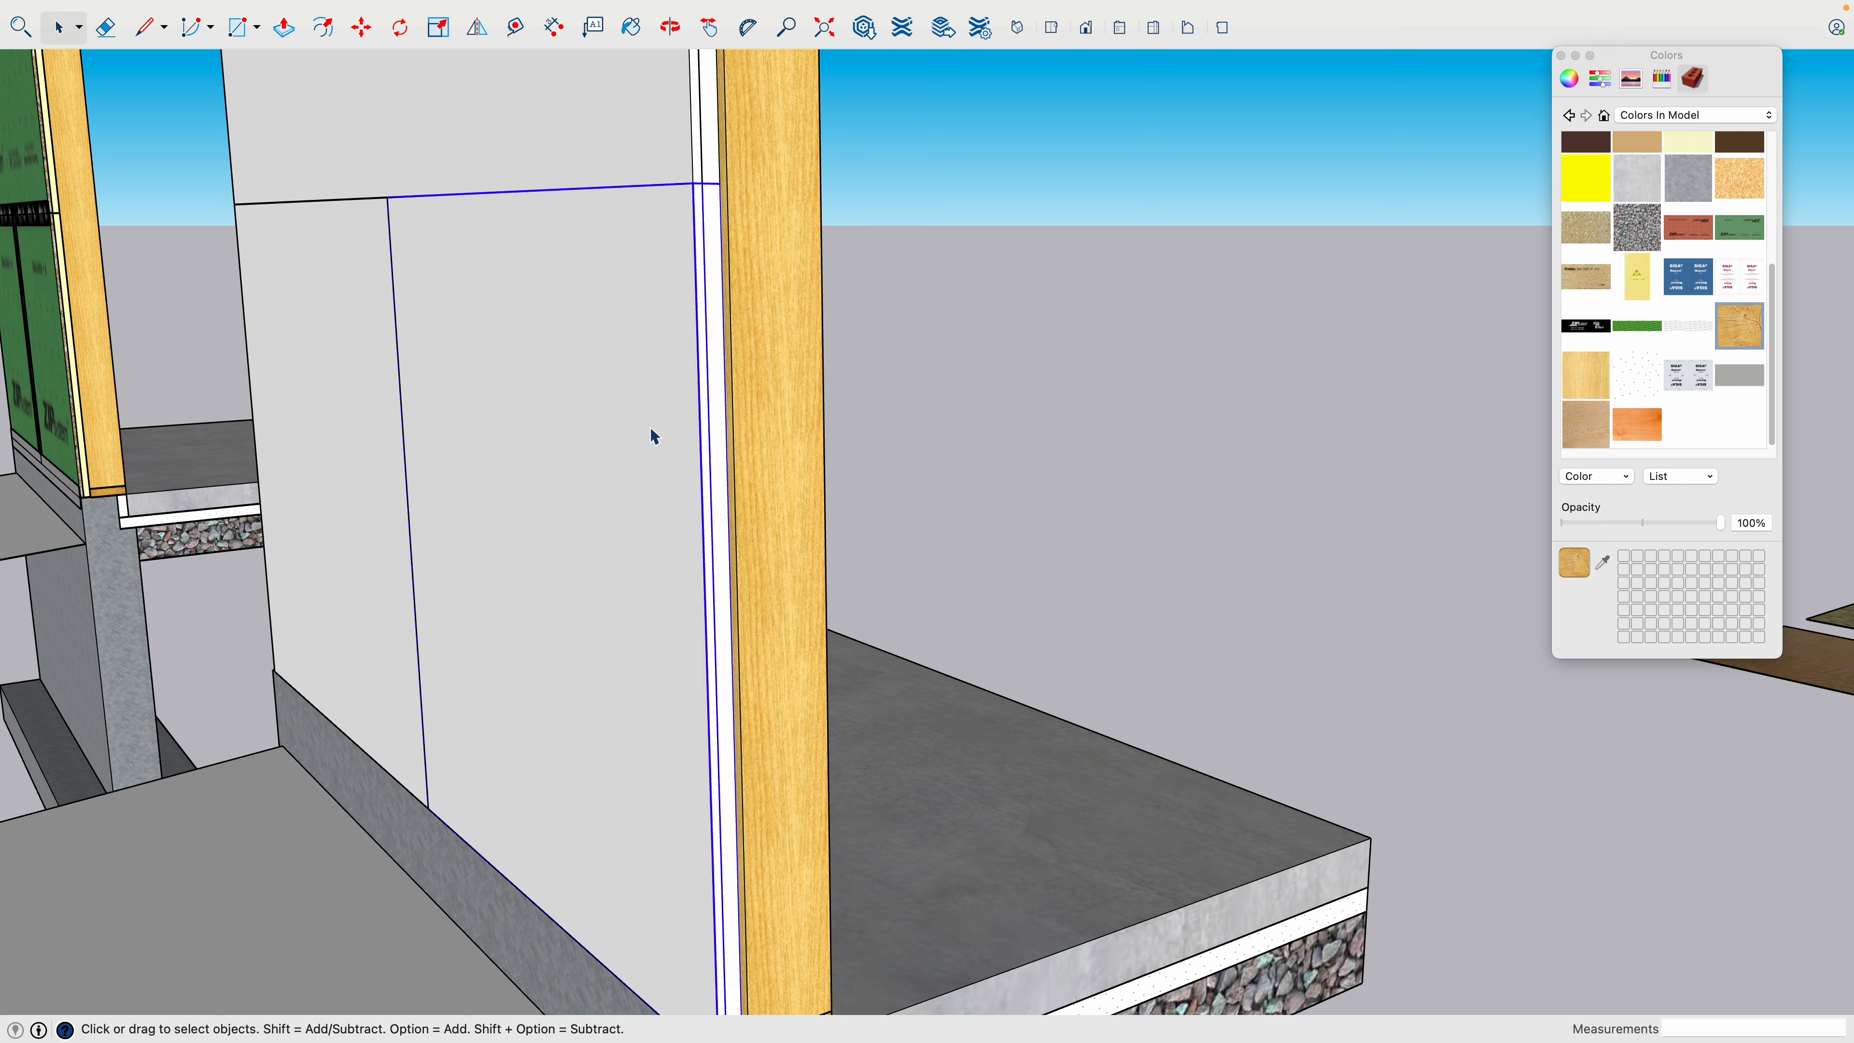
pyautogui.doubleClick(723, 424)
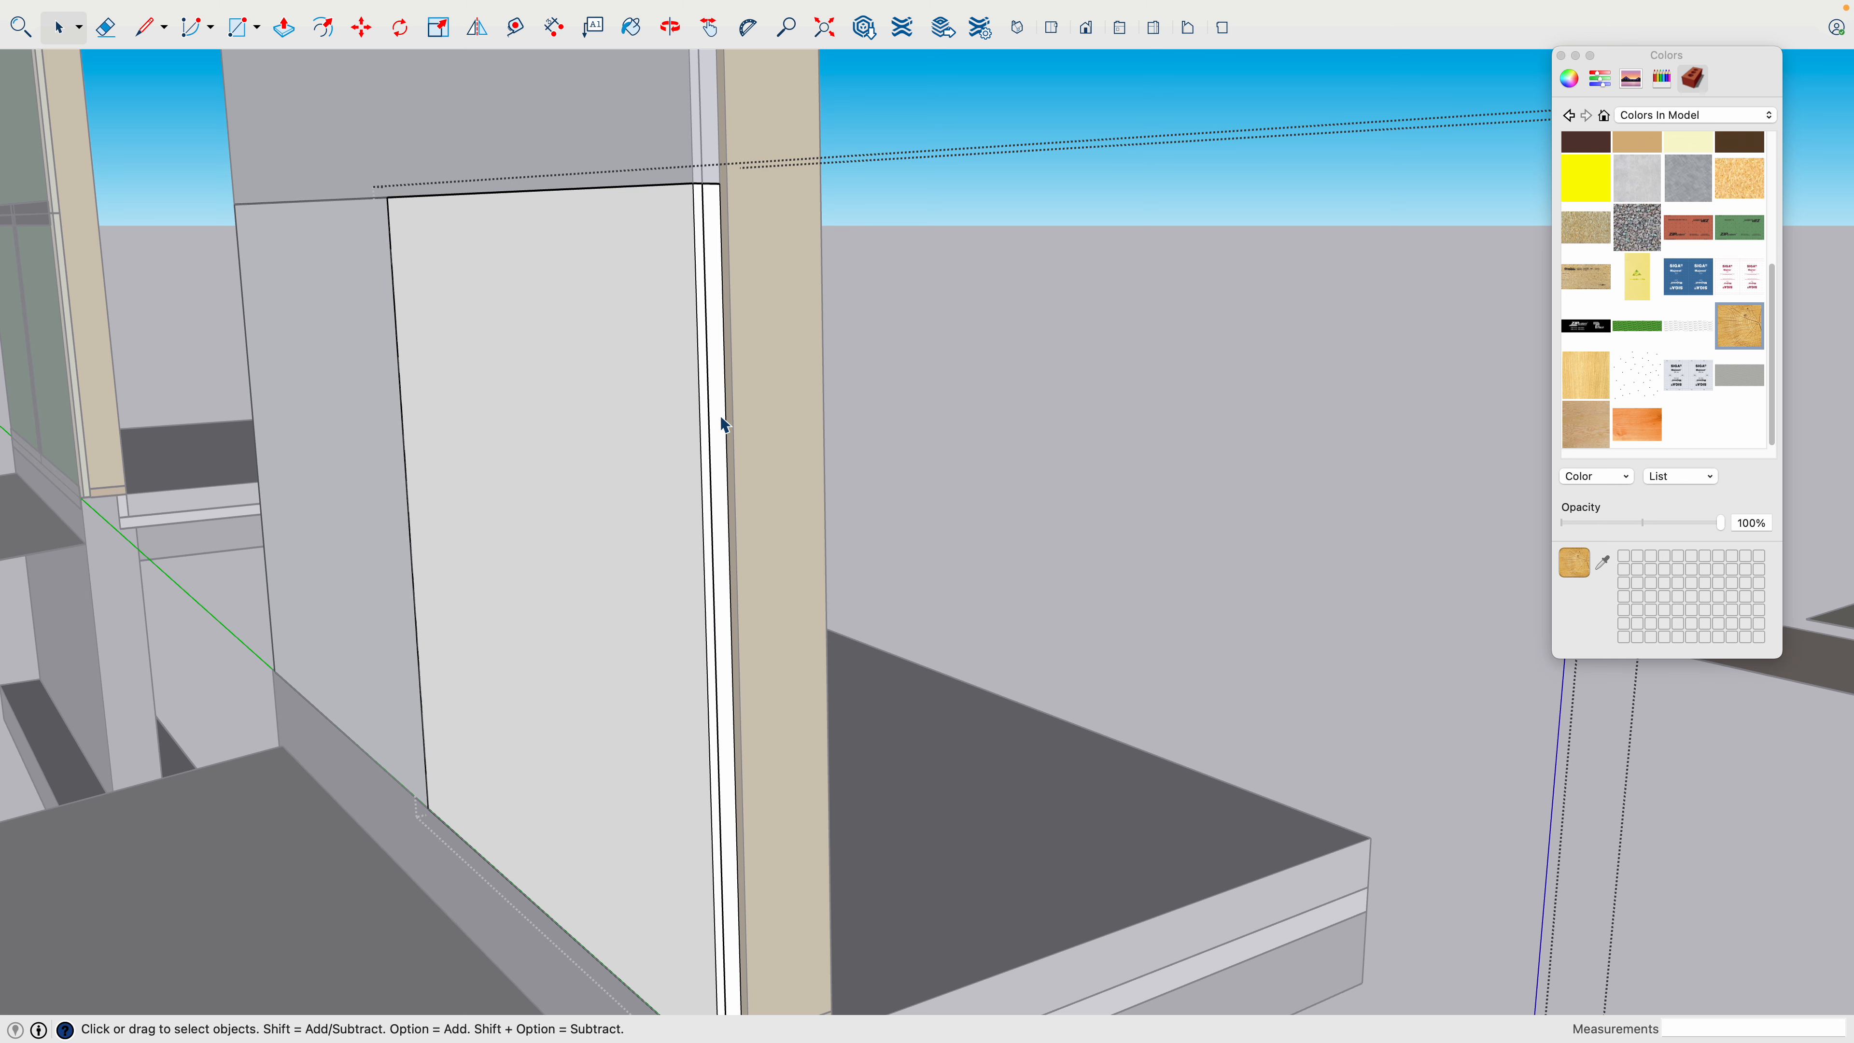
# - Open the panel's inner insulation layer beside the stud, paint all its faces pale yellow, and close the layer
pyautogui.click(723, 425)
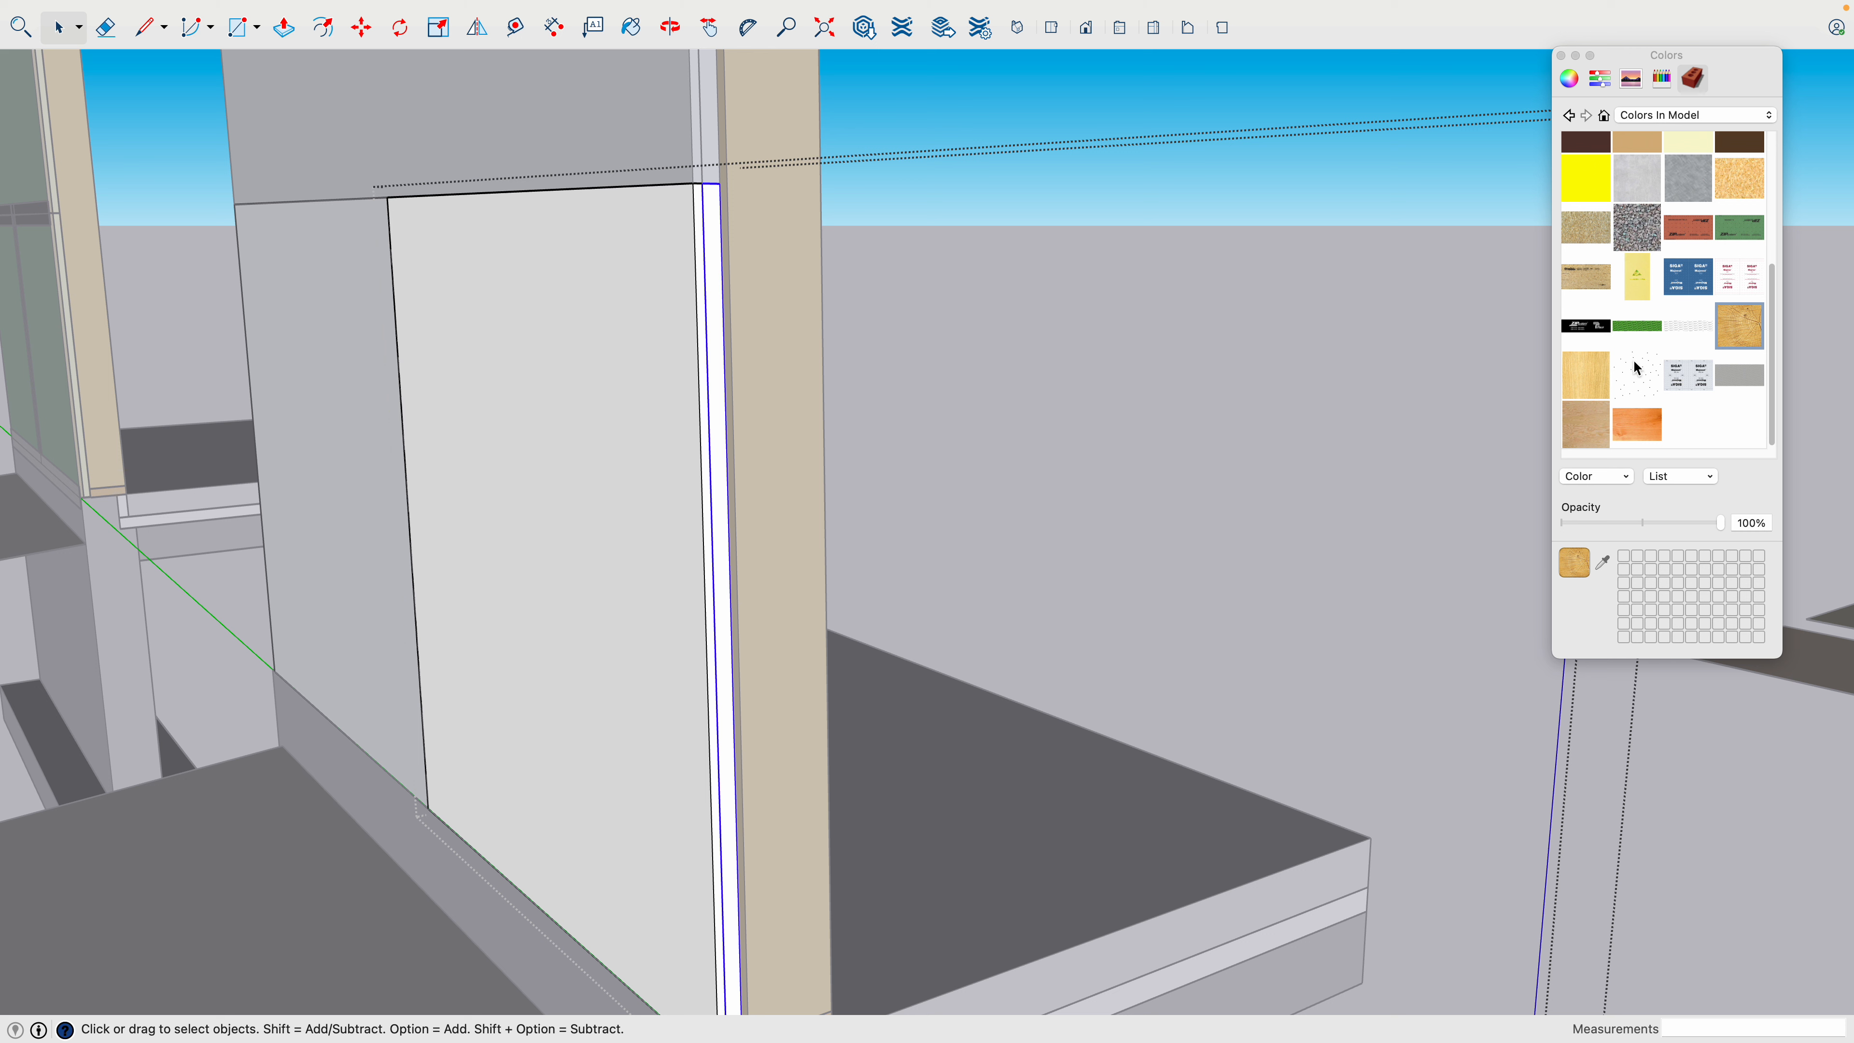
pyautogui.scroll(5, 1651, 326)
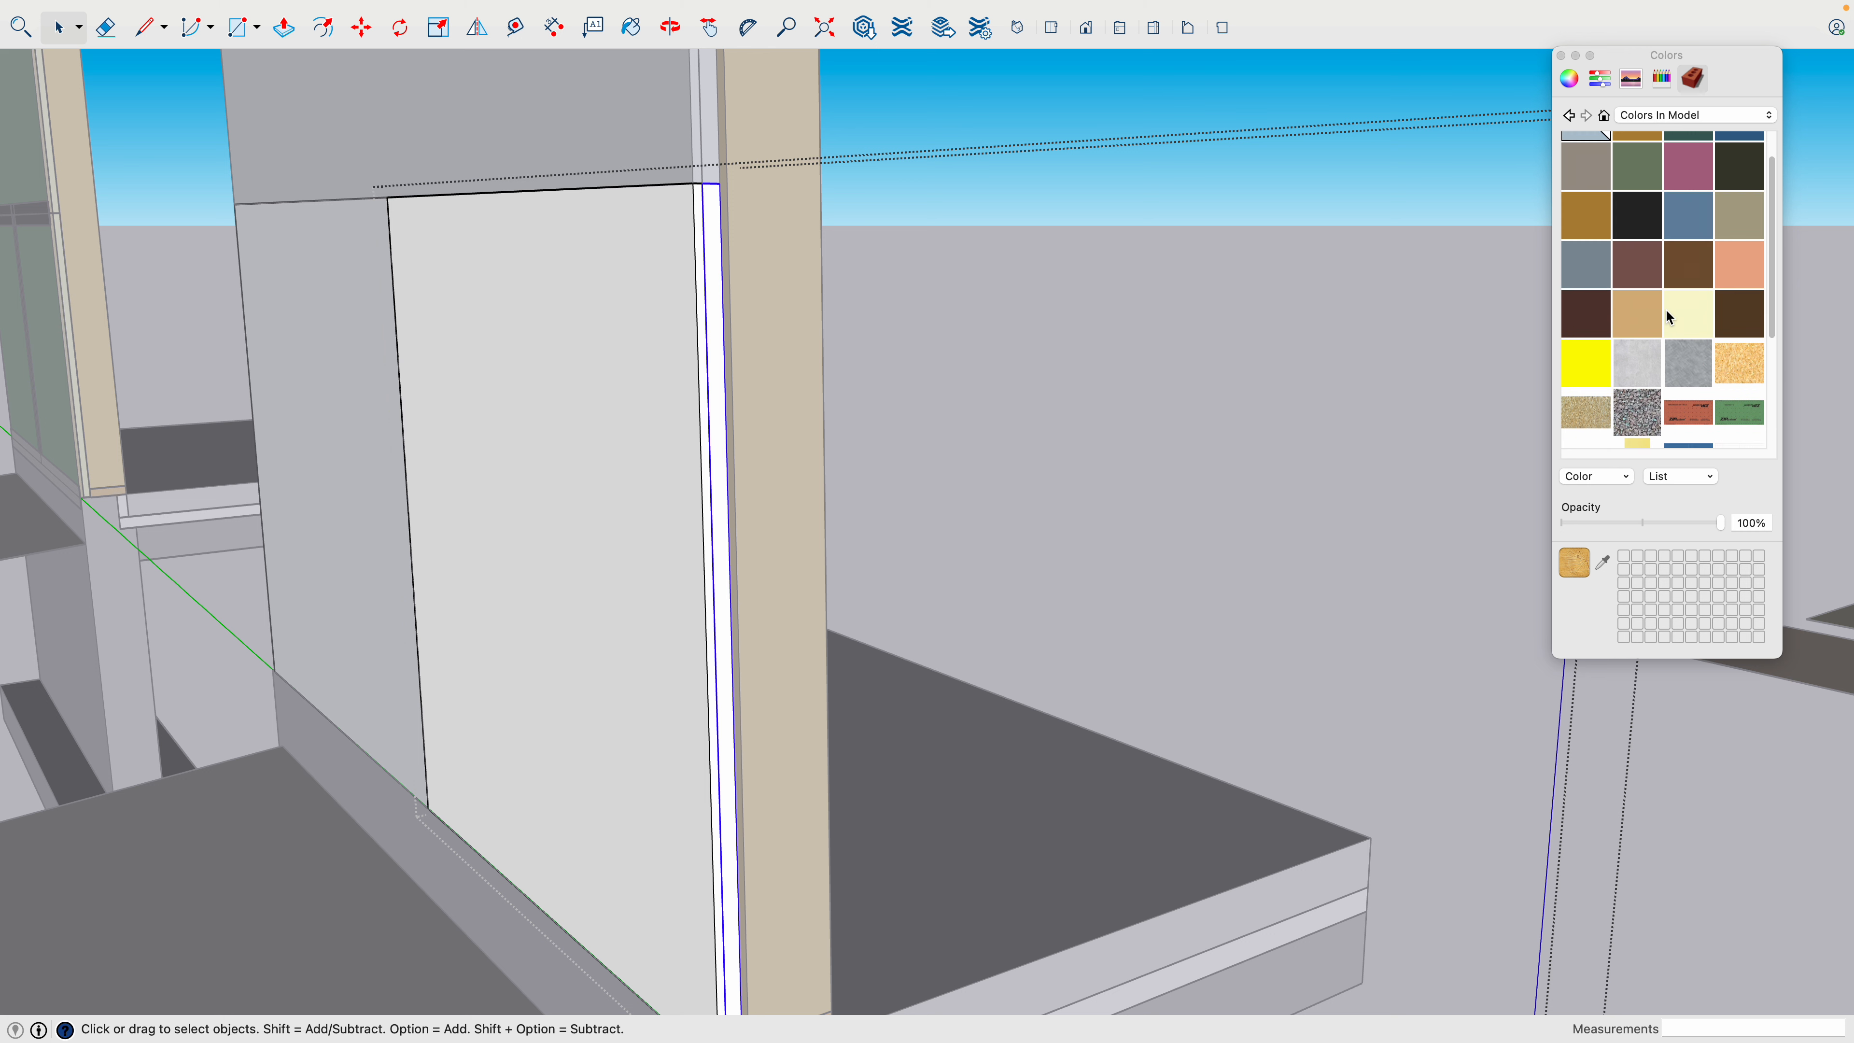
pyautogui.scroll(-1, 1659, 353)
pyautogui.click(1680, 288)
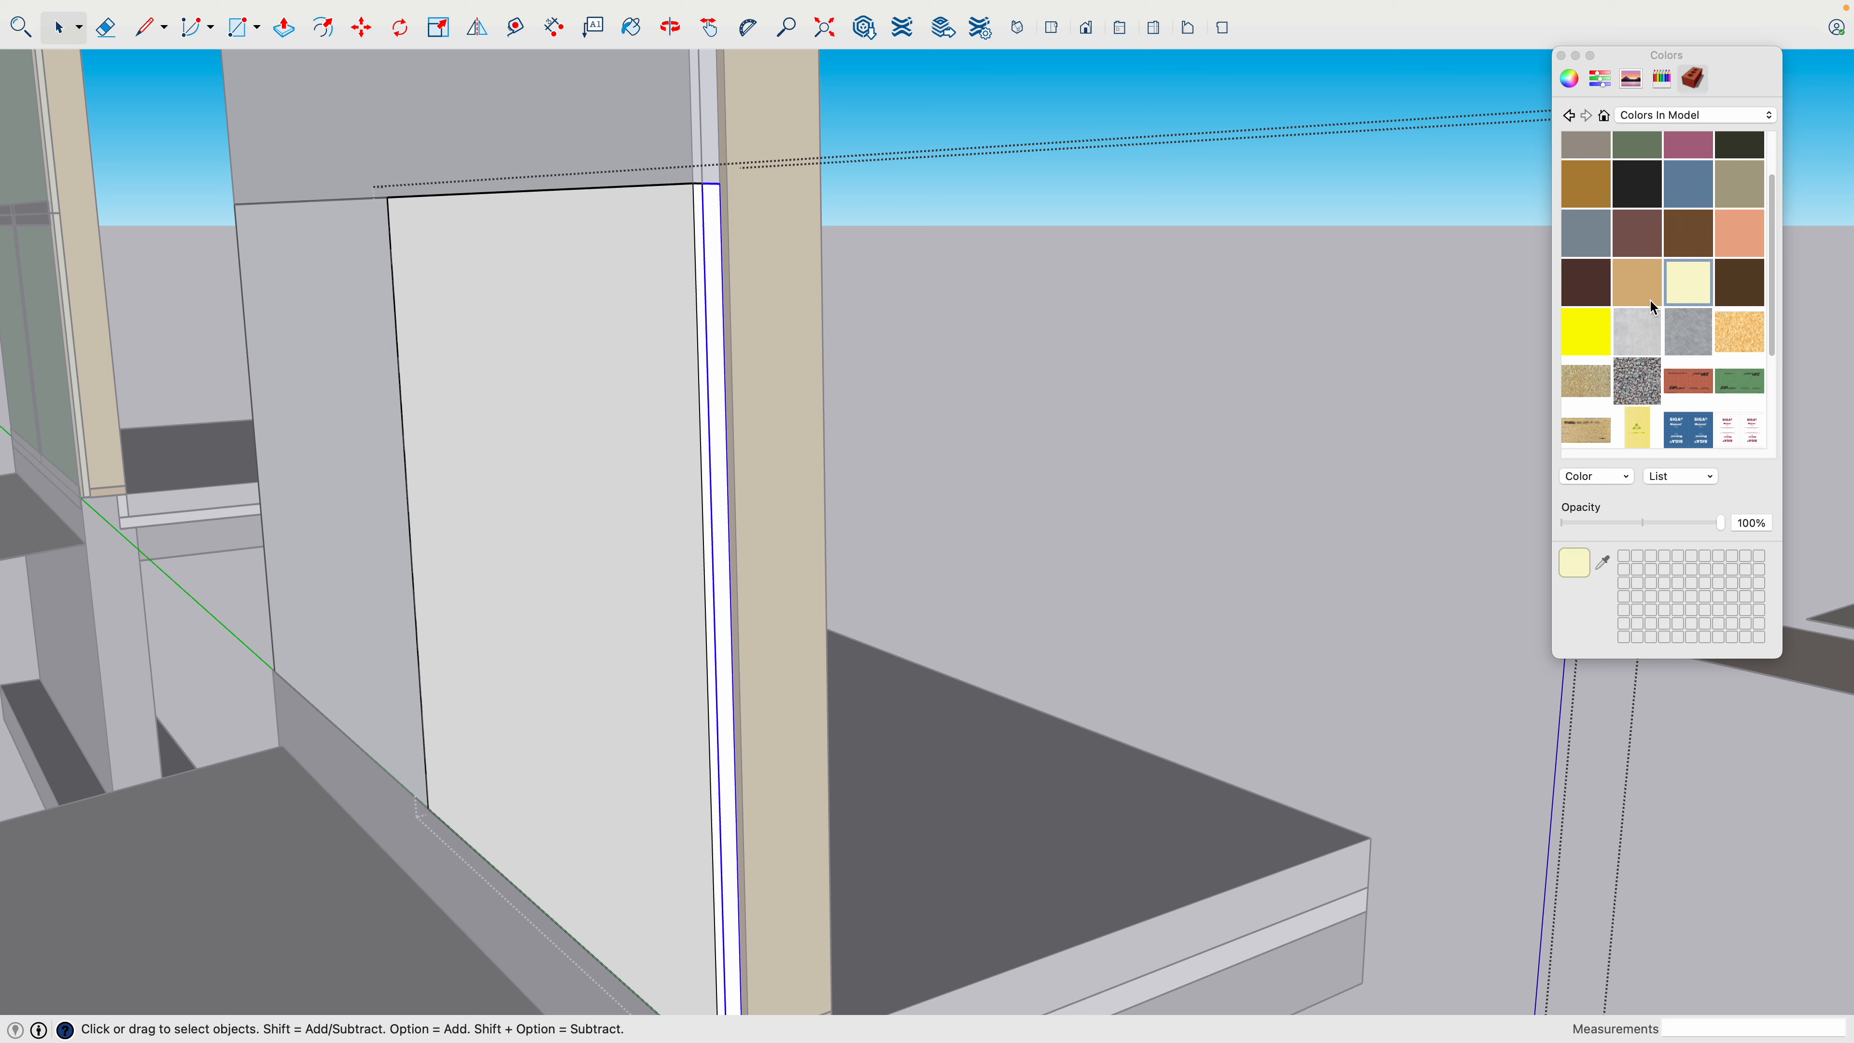
pyautogui.press('space')
pyautogui.doubleClick(718, 438)
pyautogui.tripleClick(718, 439)
pyautogui.press('b')
pyautogui.click(717, 440)
pyautogui.press('space')
pyautogui.click(868, 448)
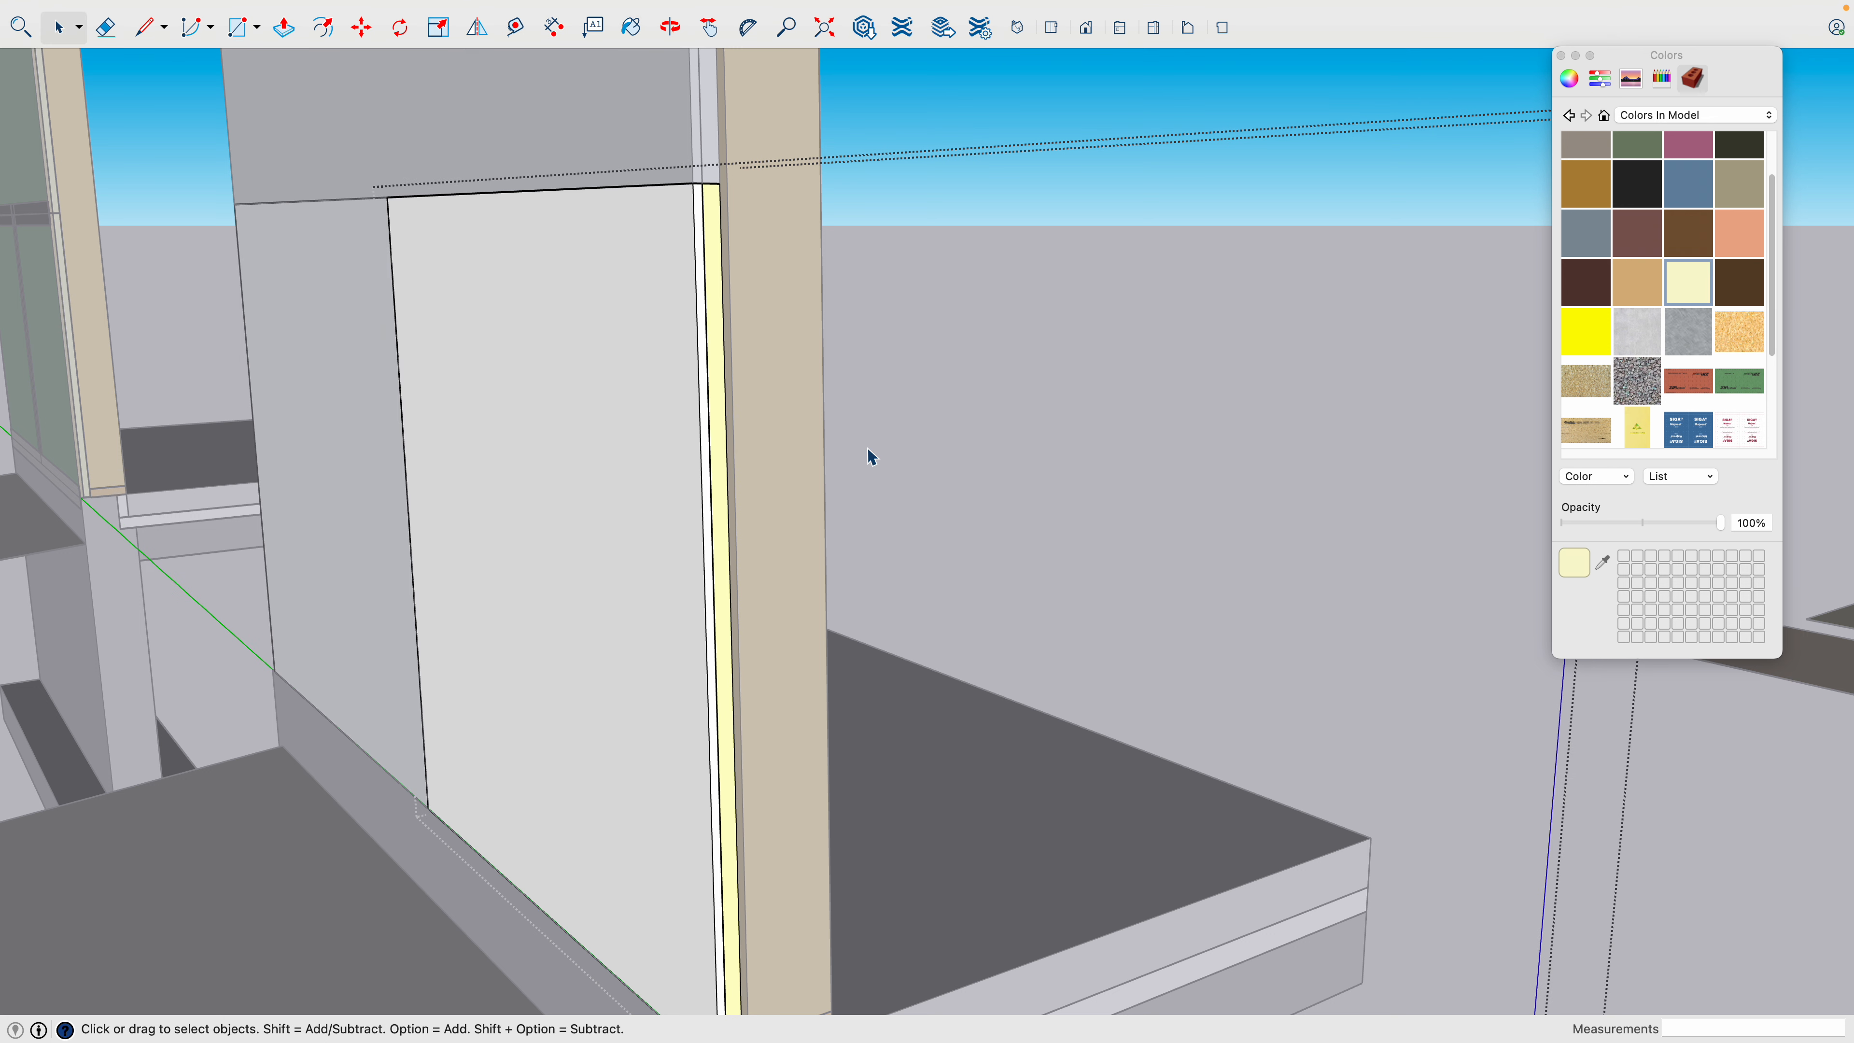
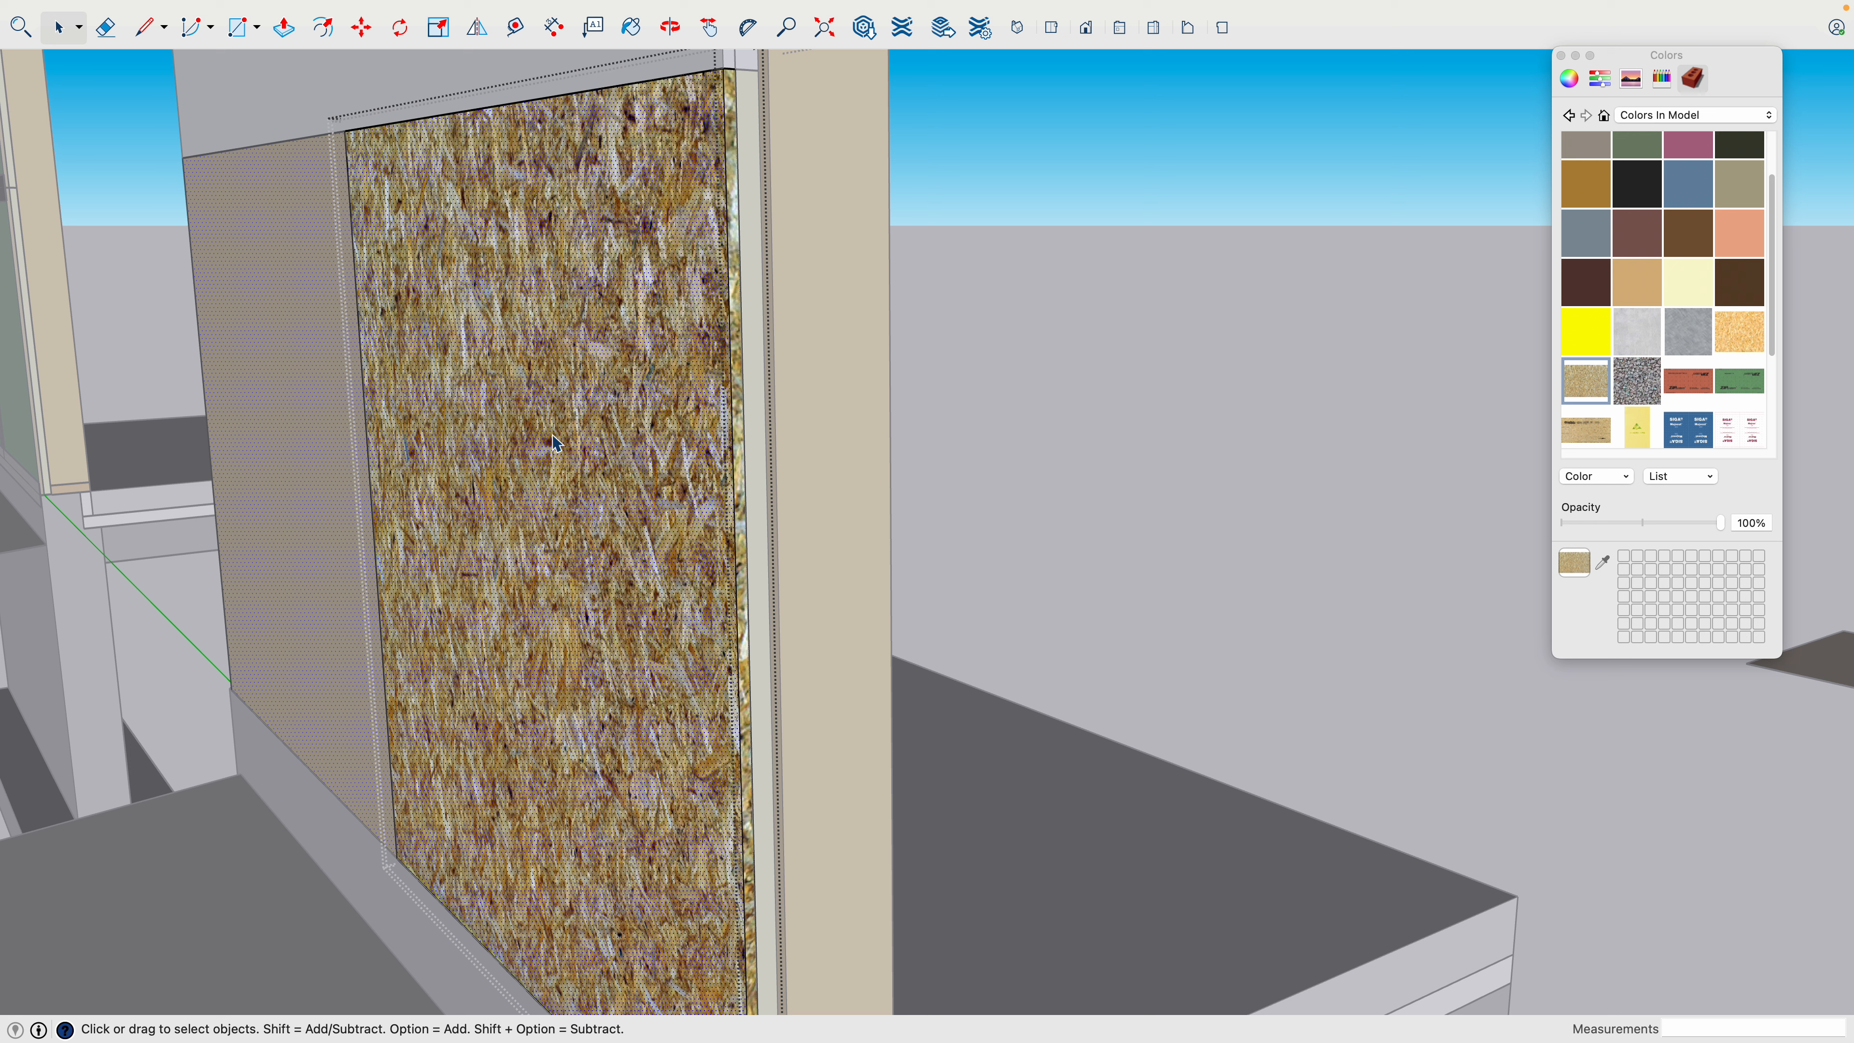
# - Paint the outer face of the panel's open OSB layer with the green ZIP System R-Sheathing texture
pyautogui.click(1734, 378)
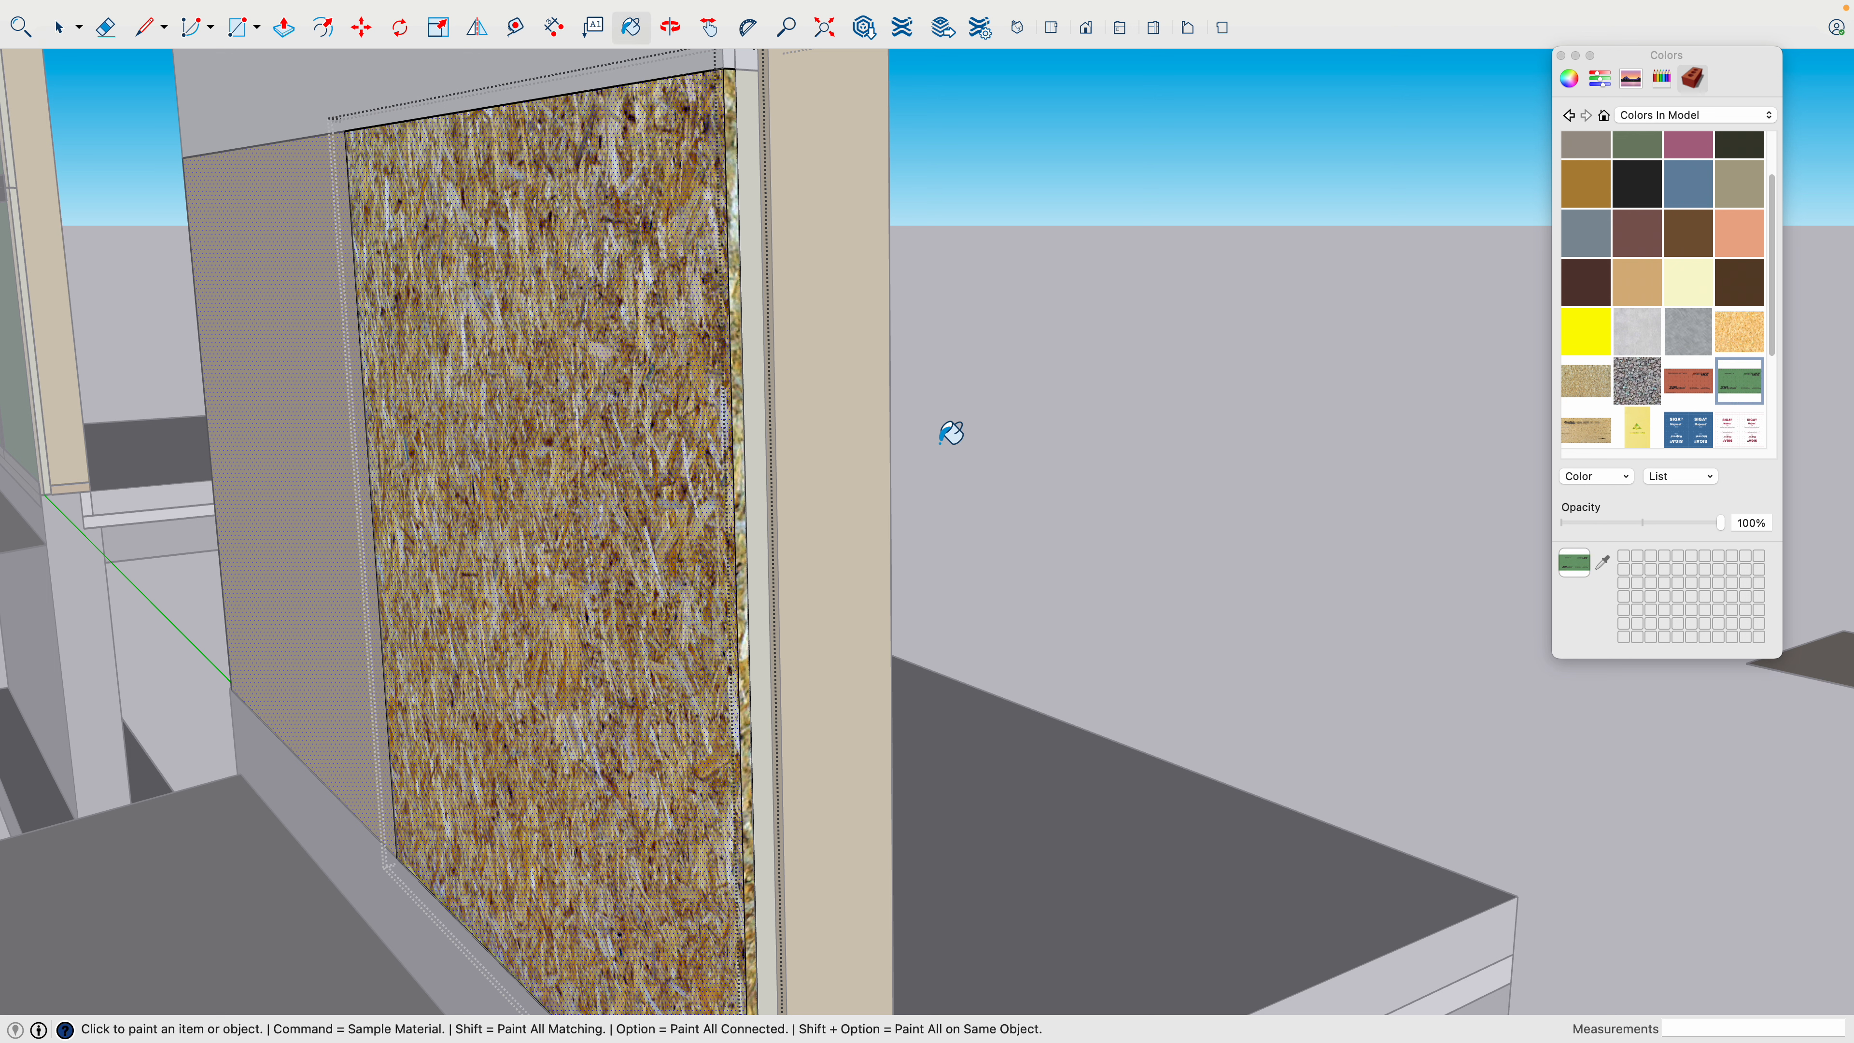
pyautogui.click(619, 382)
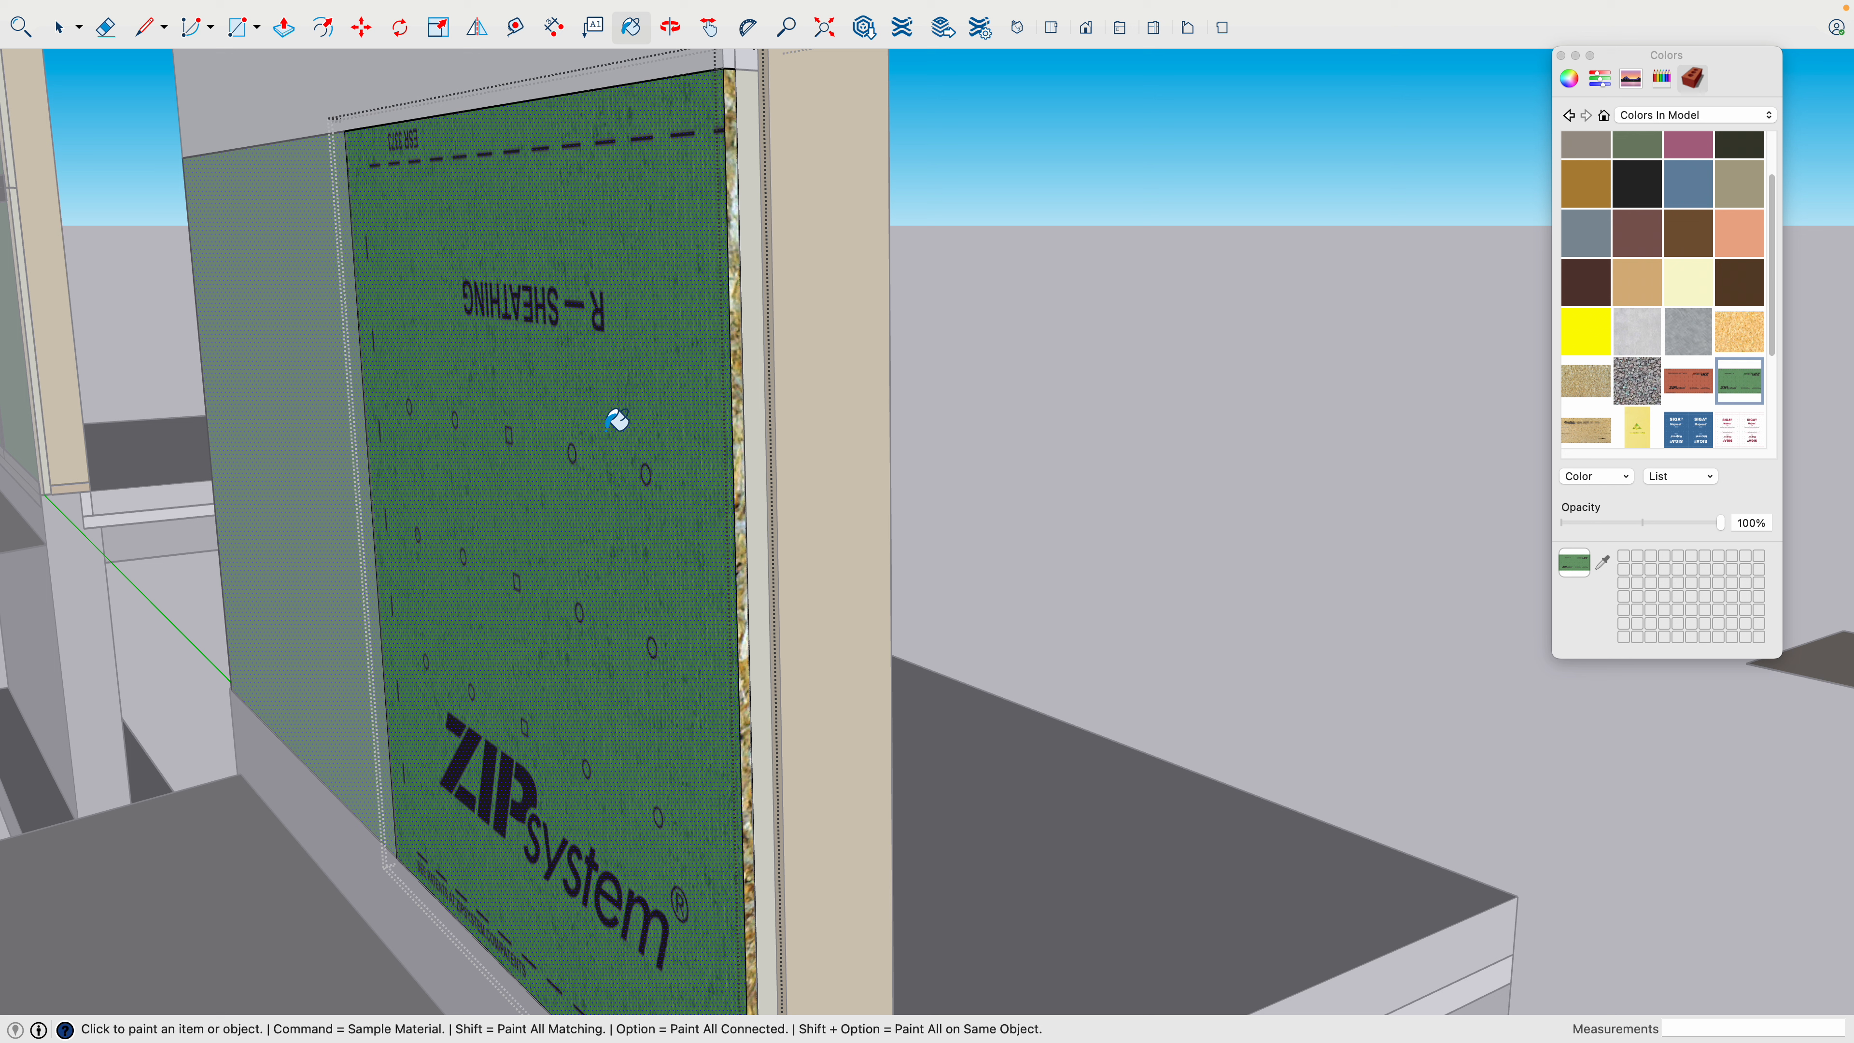
pyautogui.press('space')
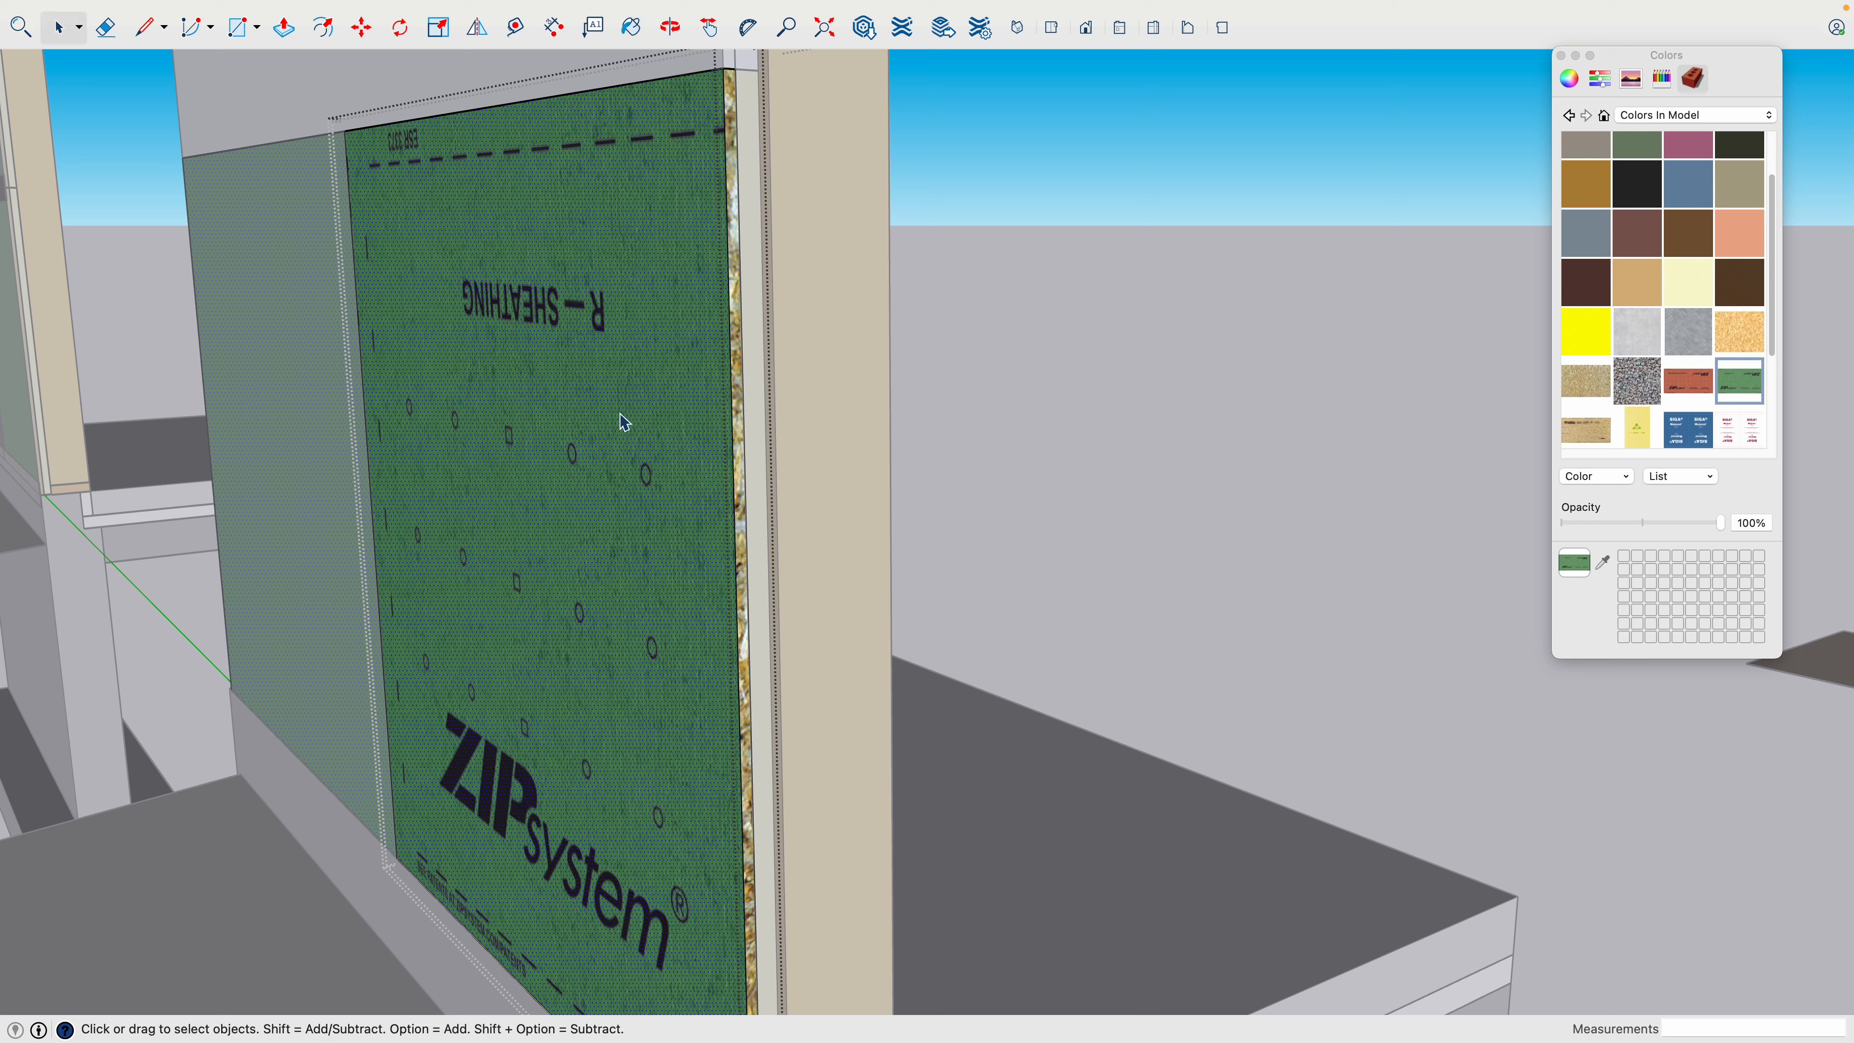
# - Select all faces of the panel's outer layer and try the red ZIP System wall and roof sheathing texture on them
pyautogui.click(624, 422)
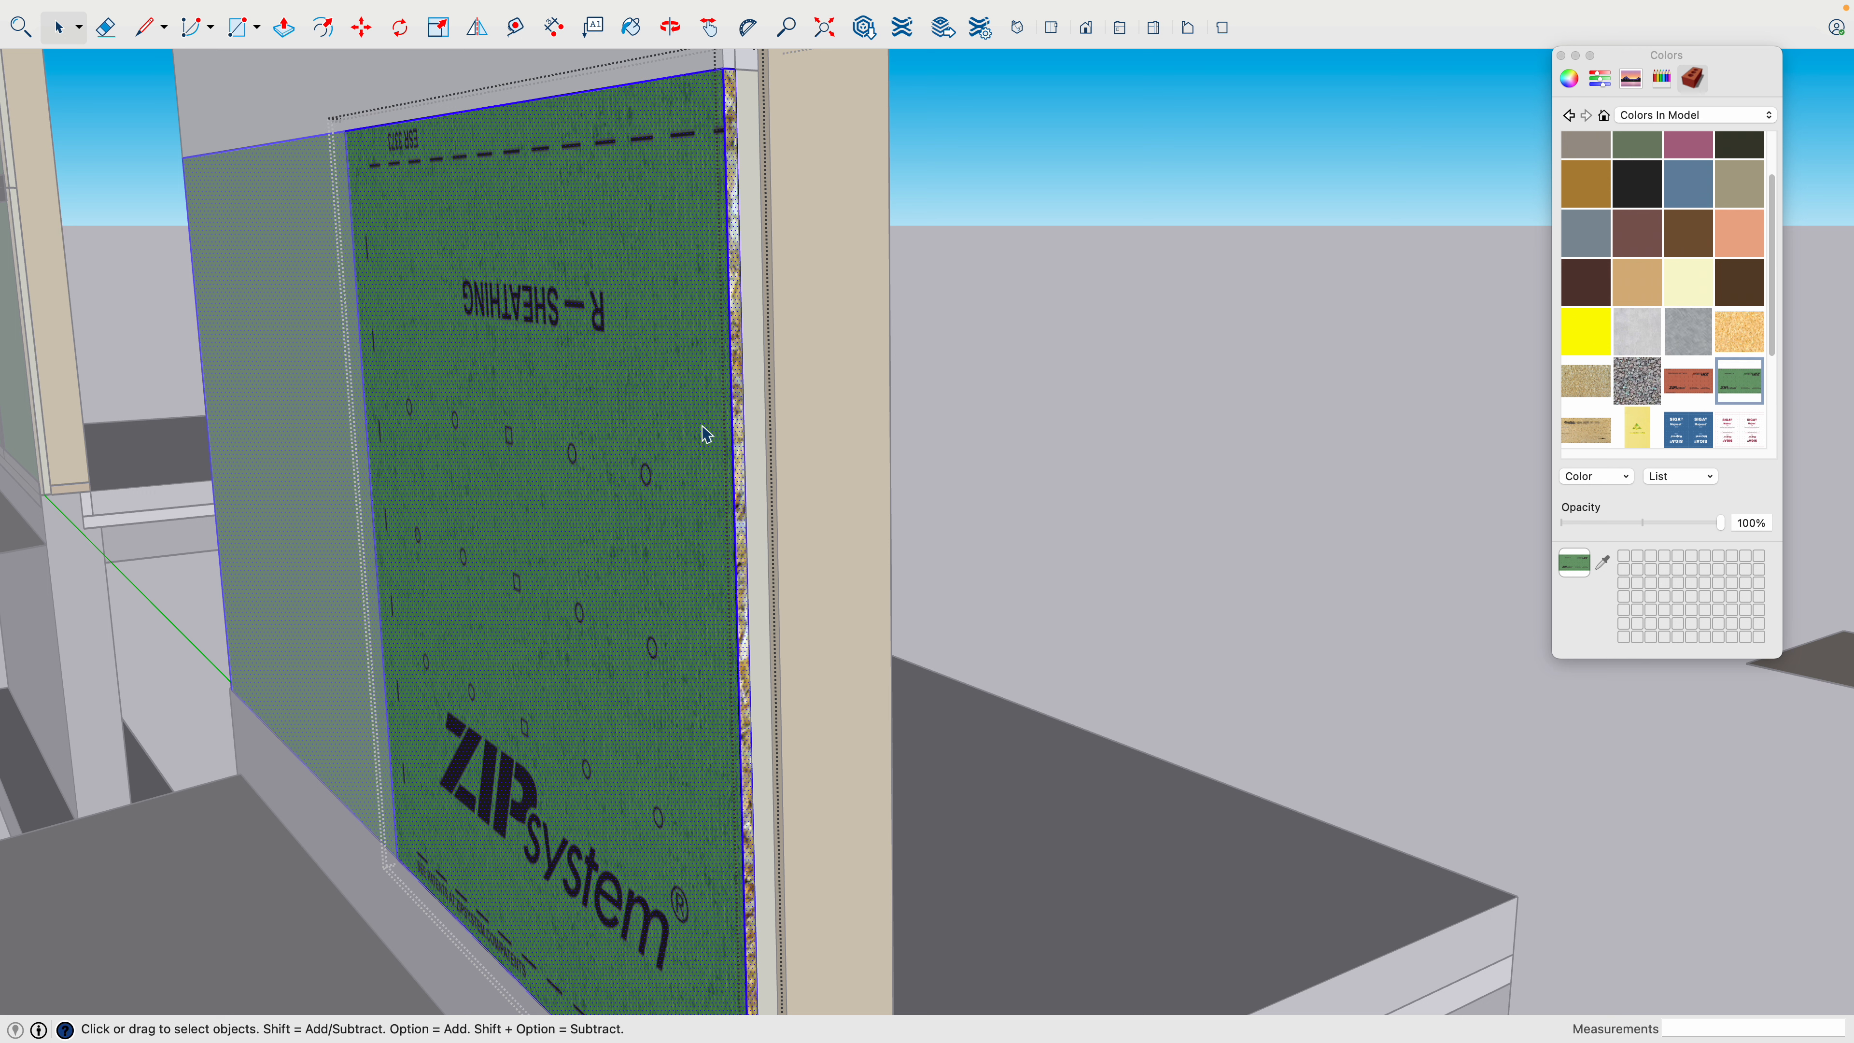
pyautogui.scroll(5, 708, 409)
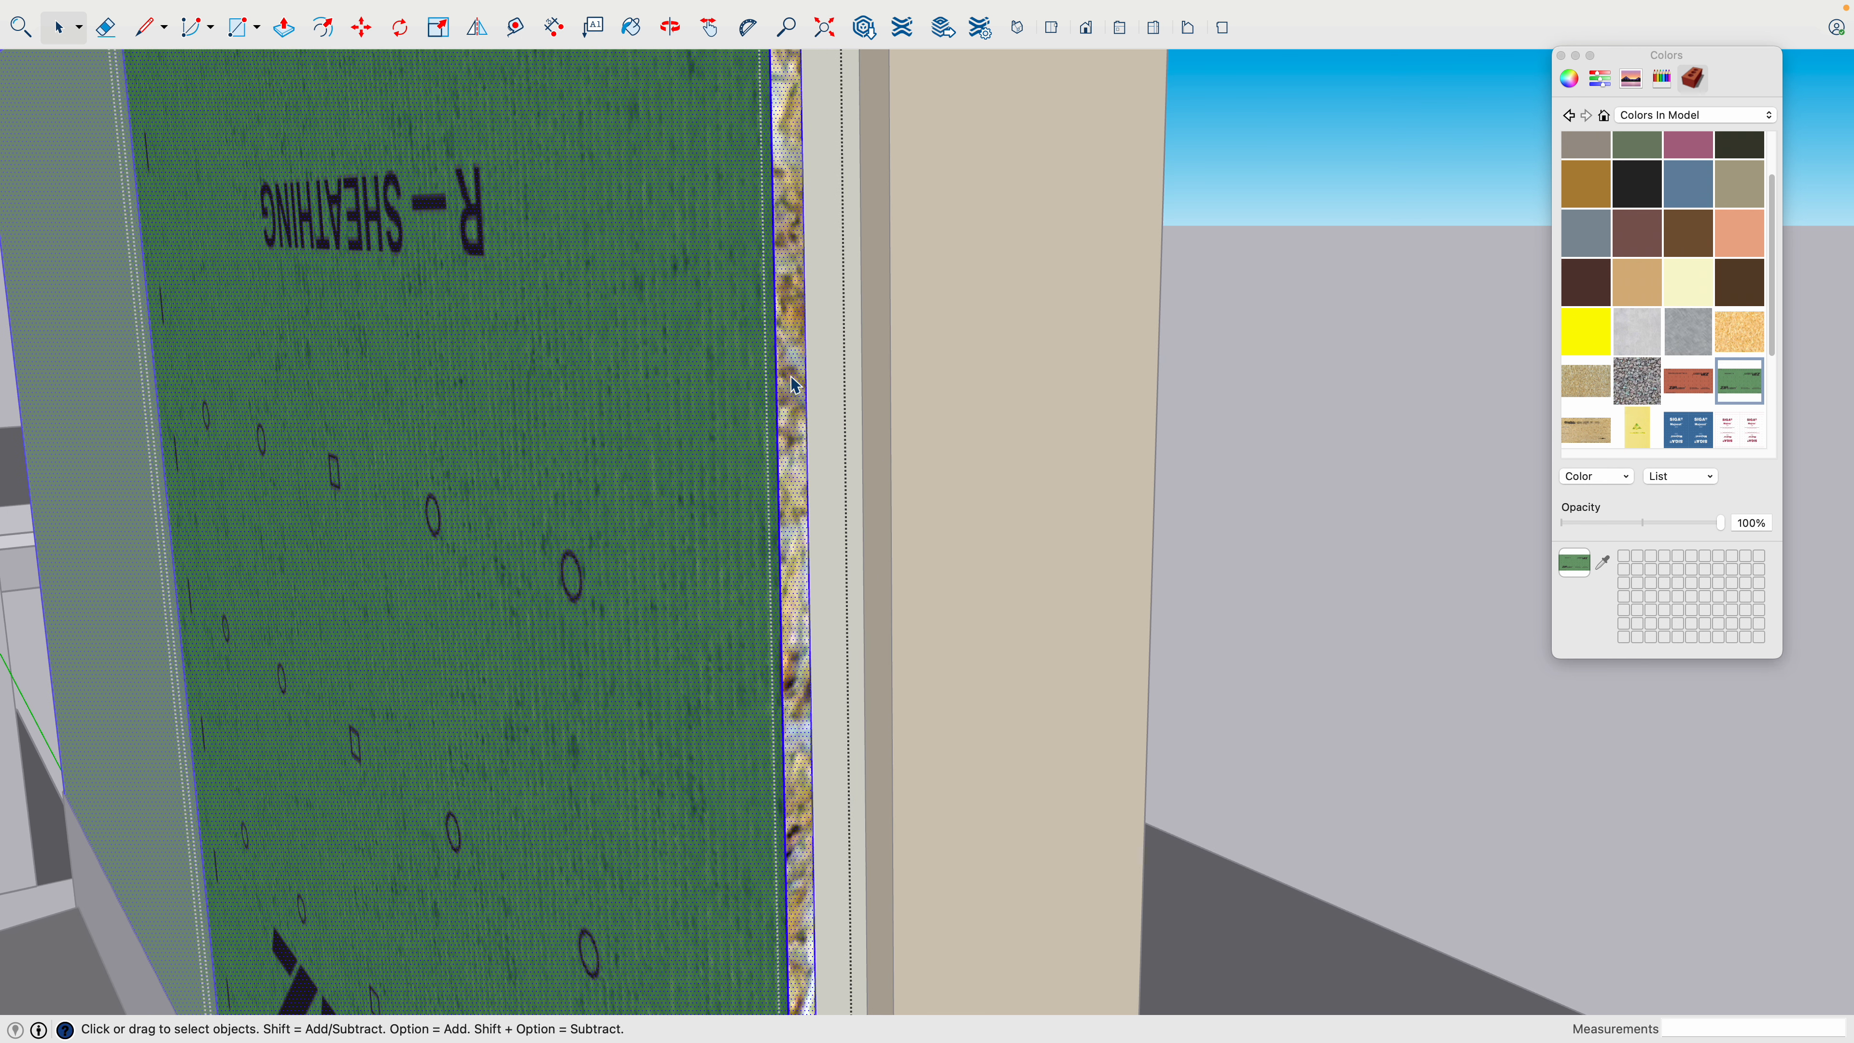
pyautogui.scroll(-5, 796, 385)
pyautogui.click(1712, 386)
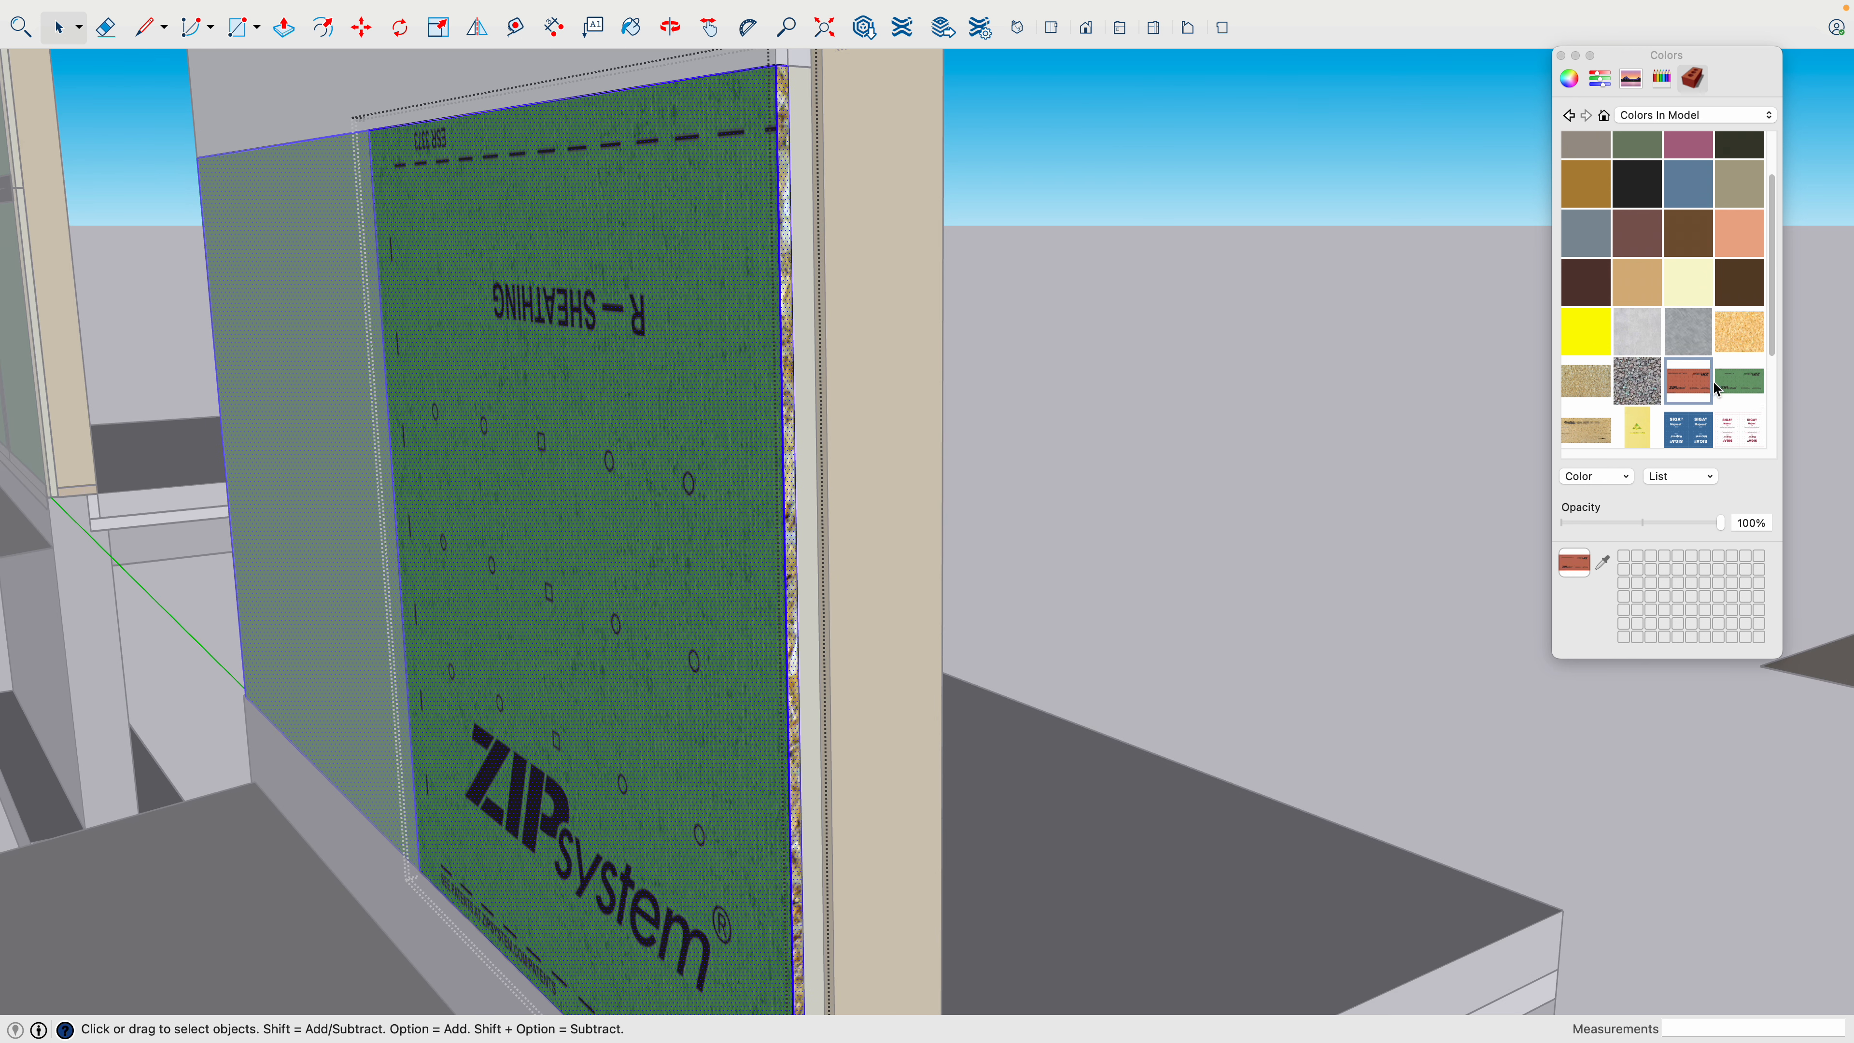
pyautogui.click(746, 312)
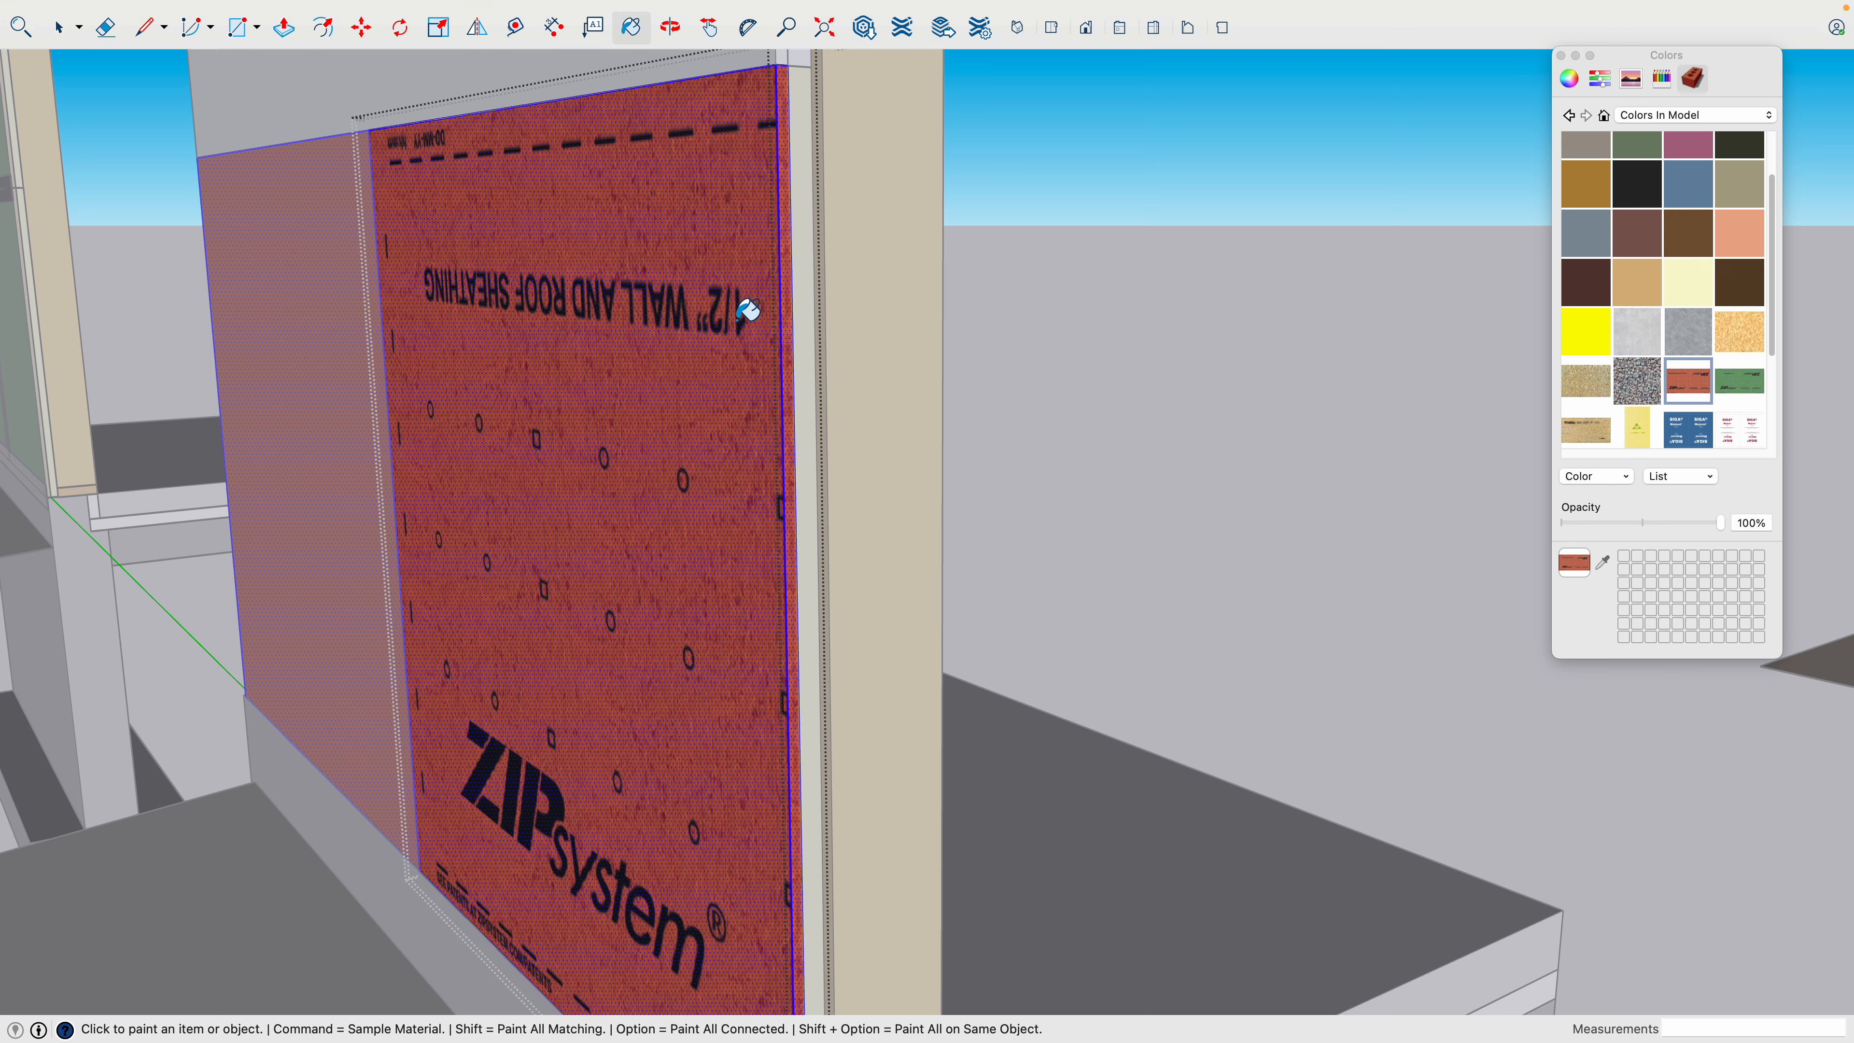
pyautogui.click(1729, 382)
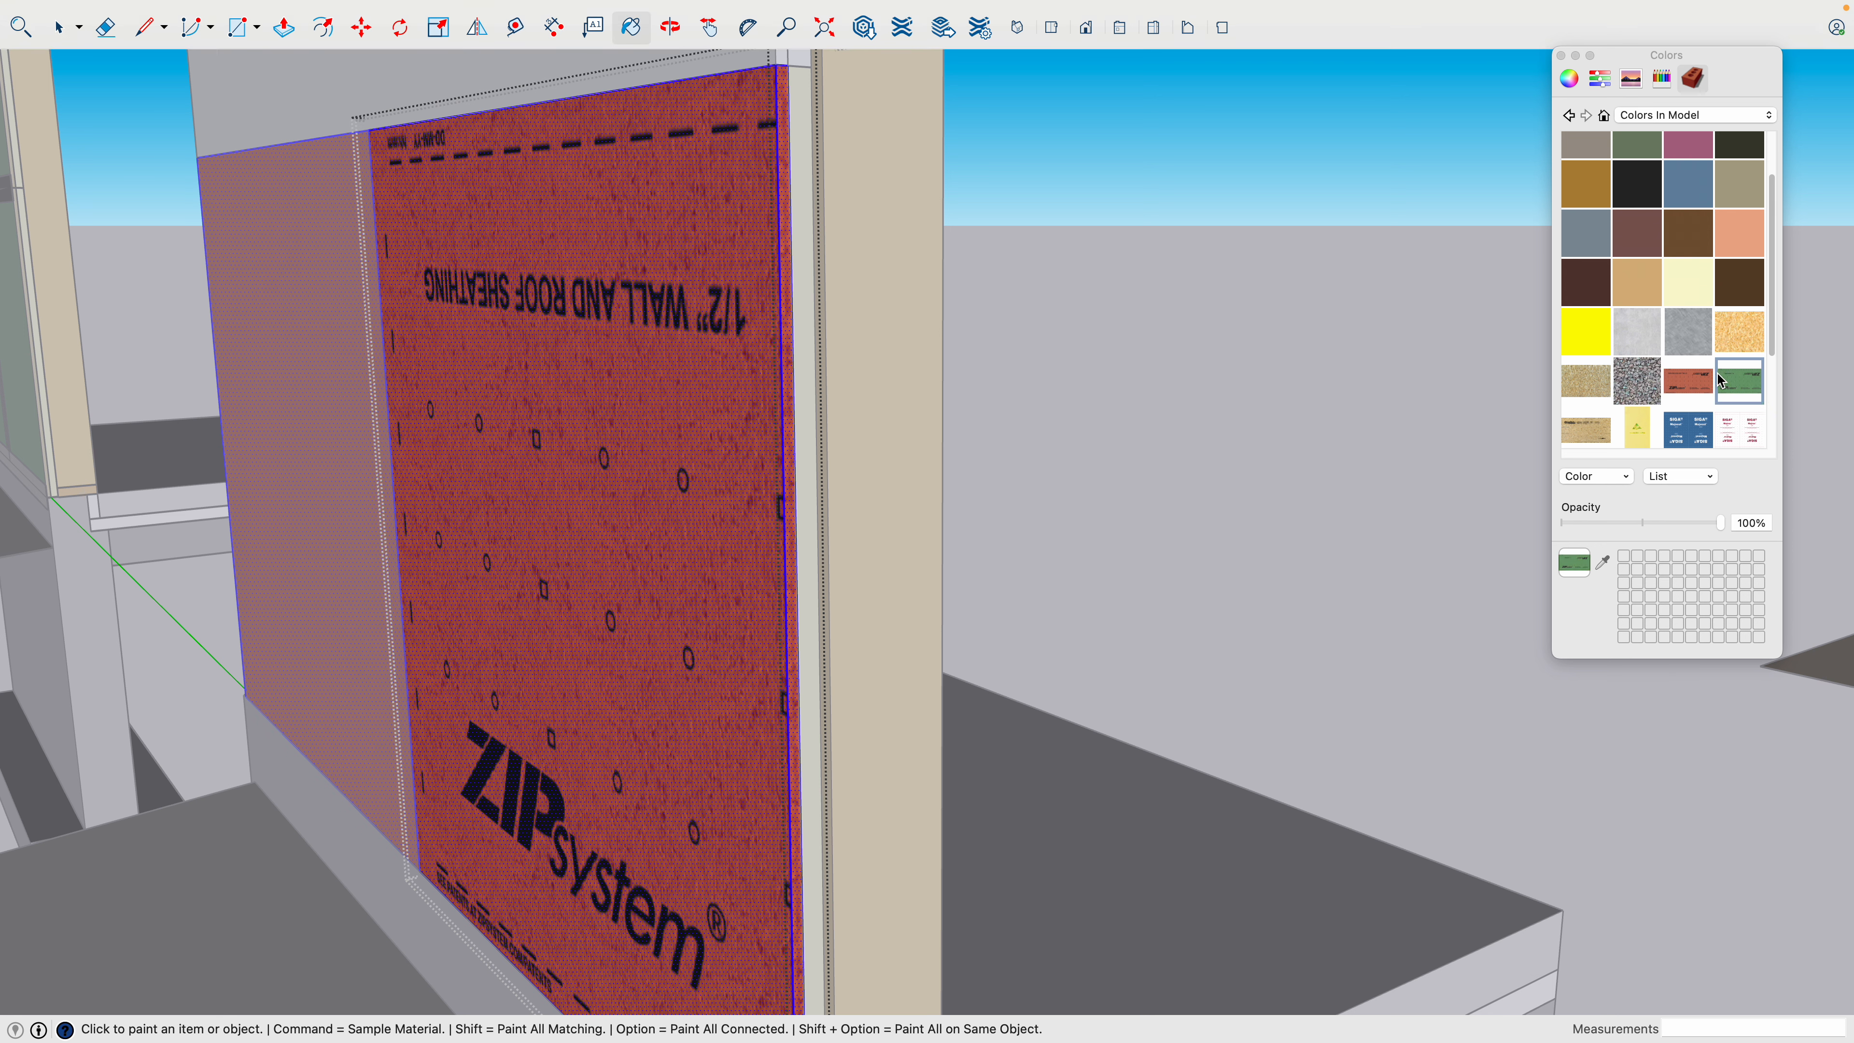
pyautogui.click(771, 329)
# - Paint all selected faces of the panel's outer layer with the OSB strand texture and clear the selection
pyautogui.click(1586, 381)
pyautogui.click(750, 429)
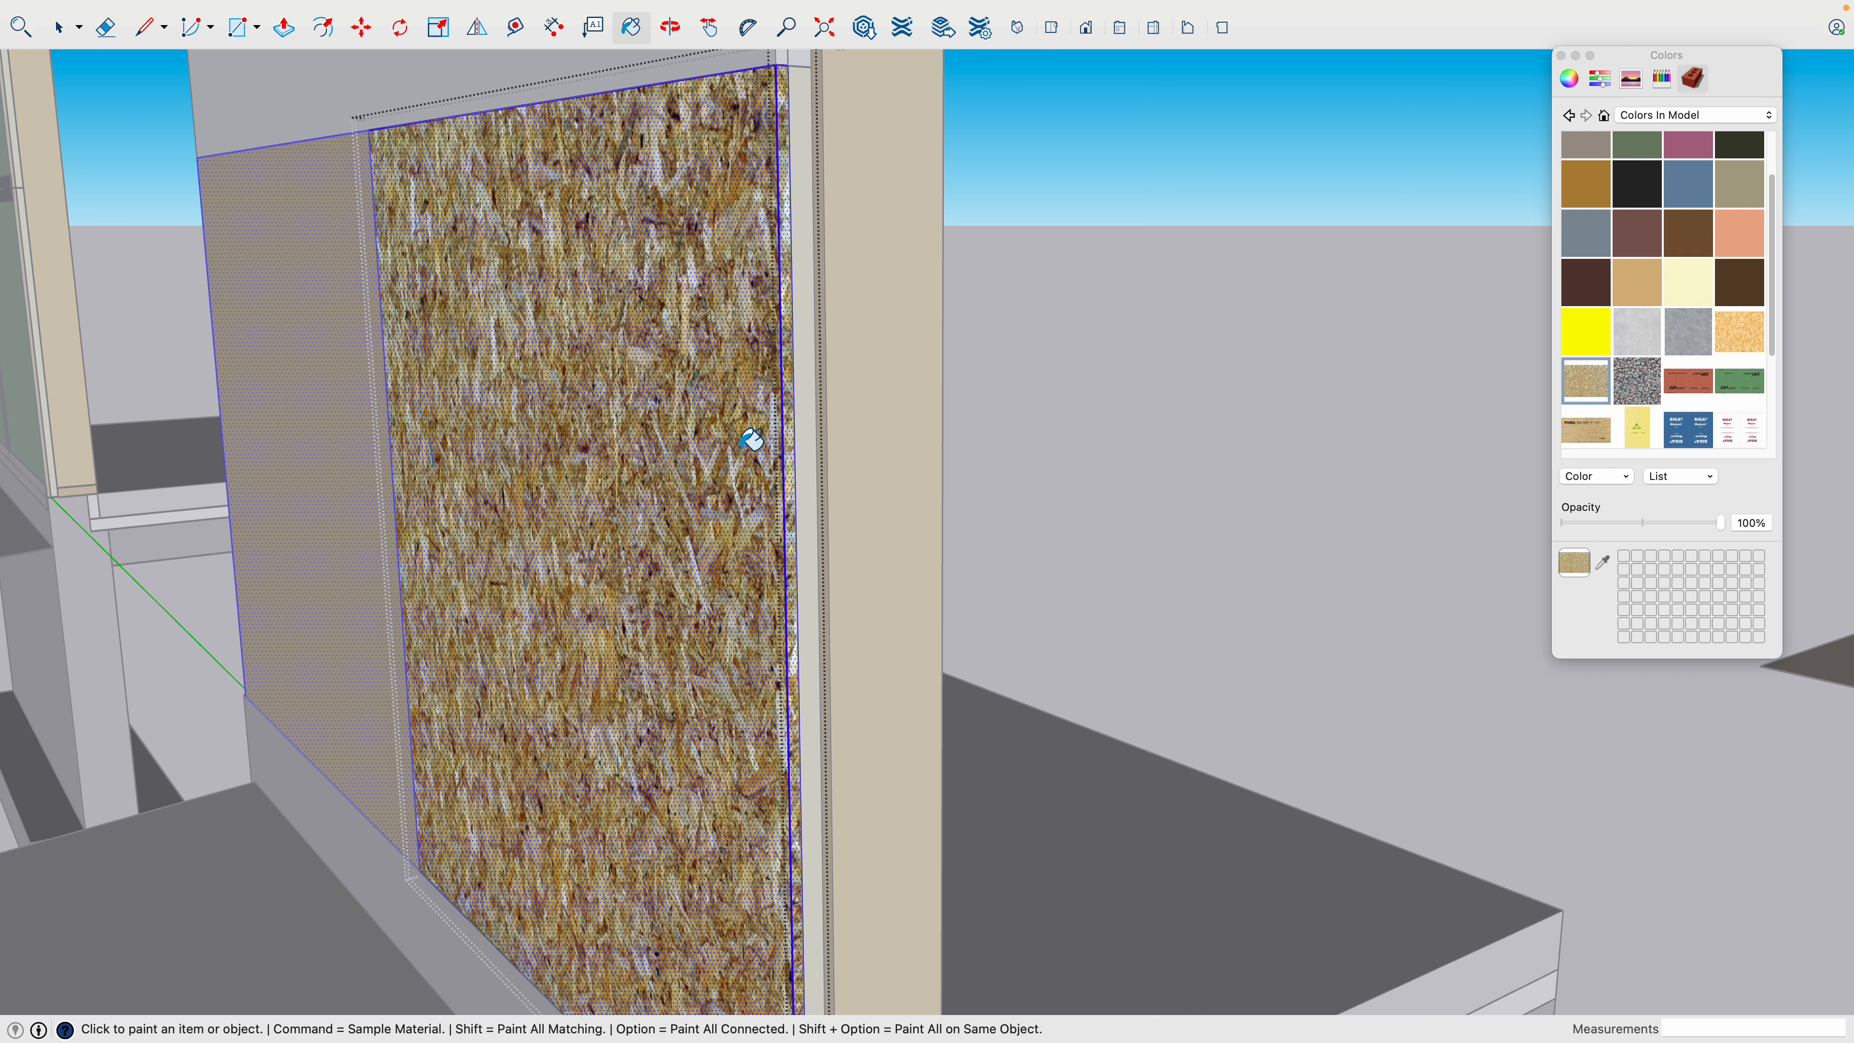
pyautogui.press('space')
pyautogui.click(745, 431)
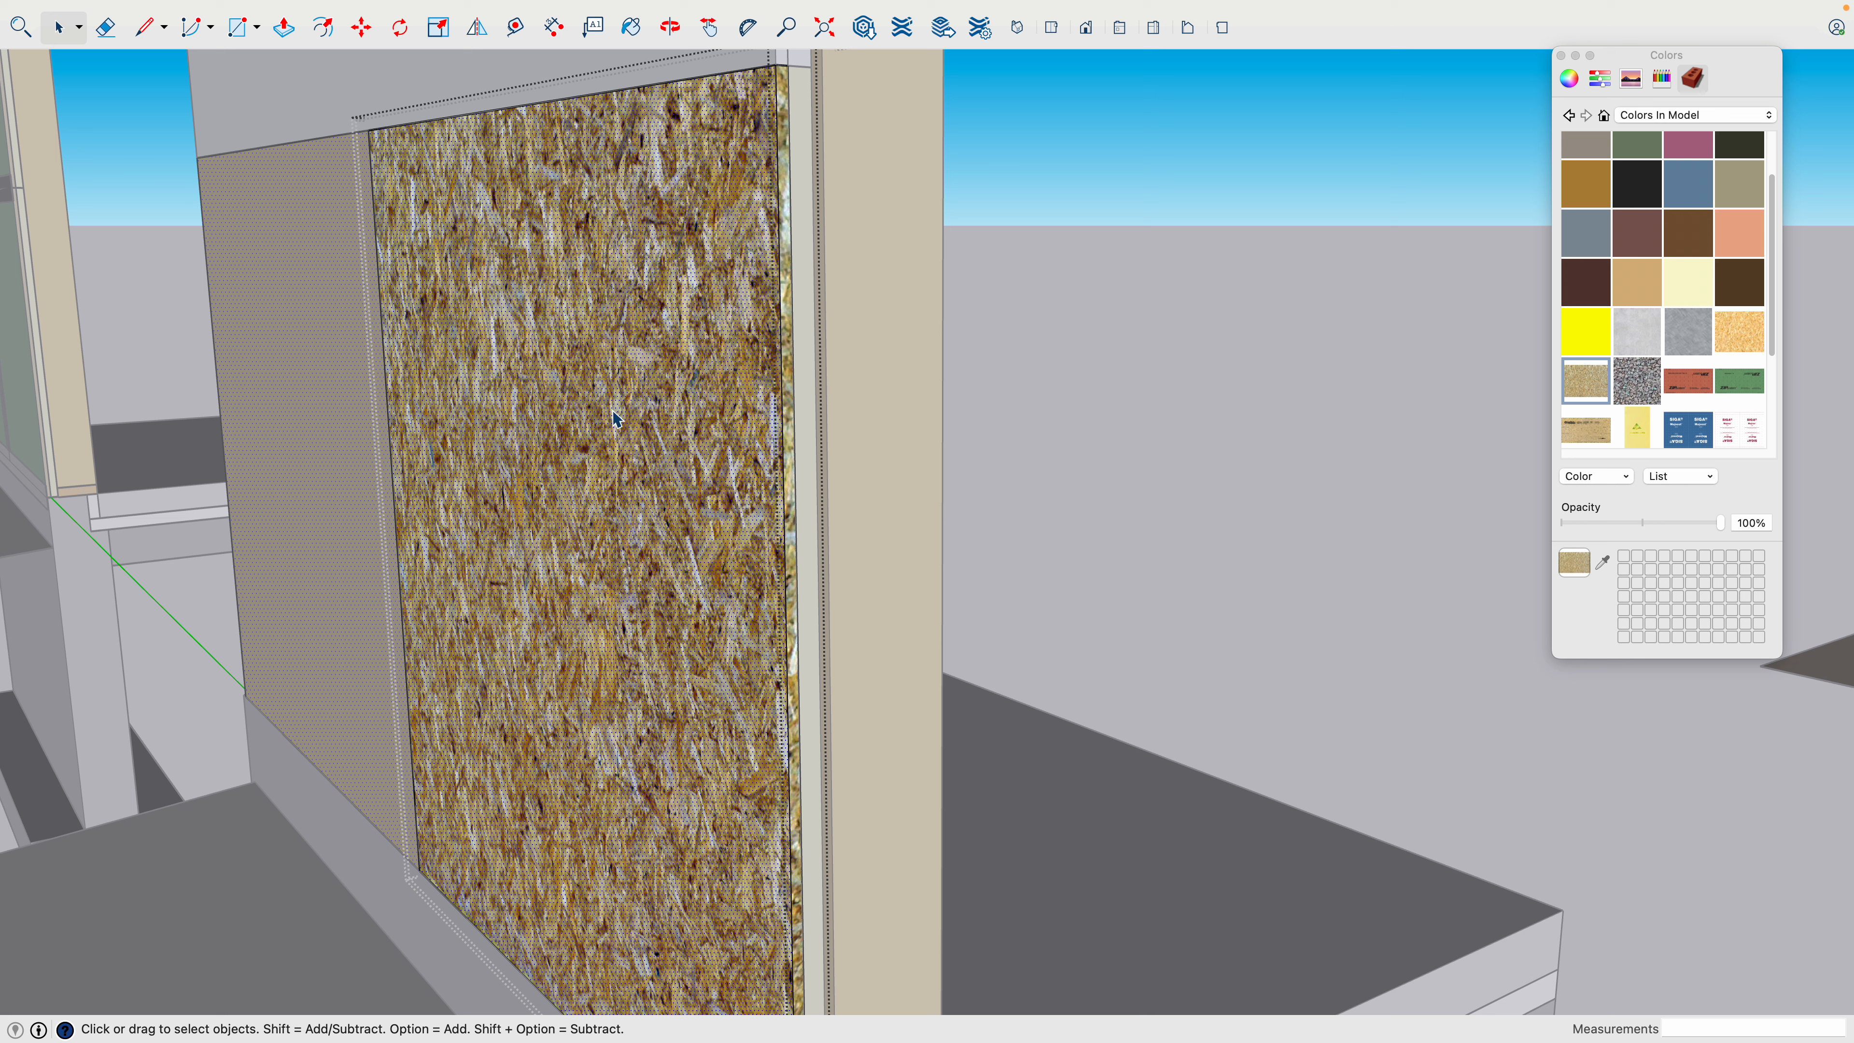
# - Paint only the layer's outer face with the green ZIP System sheathing texture and close the lower wall panel
pyautogui.click(1740, 380)
pyautogui.press('b')
pyautogui.click(658, 431)
pyautogui.press('space')
pyautogui.click(1031, 443)
pyautogui.scroll(-3, 1031, 443)
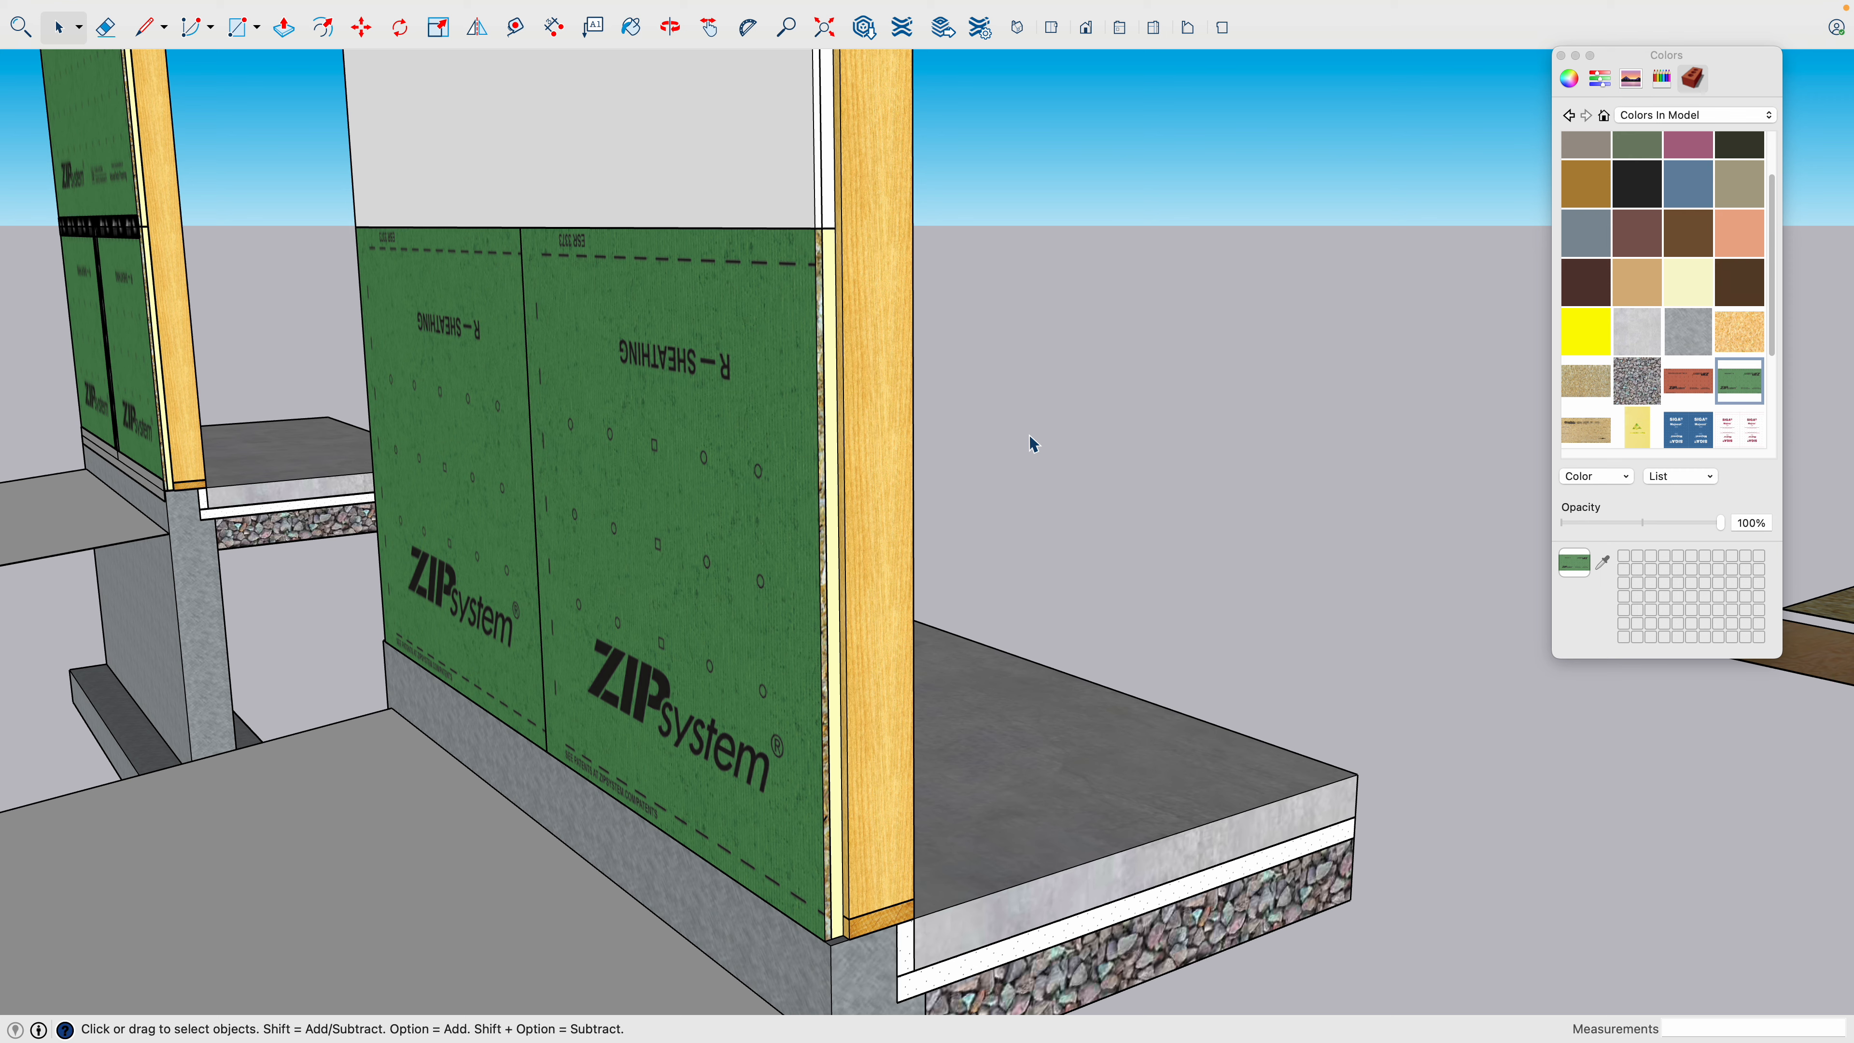
# - Open the blank copy's upper wall sheathing panel and paint all faces of its inner insulation layer pale yellow
pyautogui.keyDown('shift'); pyautogui.moveTo(815, 351); pyautogui.dragTo(1217, 478, button='middle'); pyautogui.keyUp('shift')
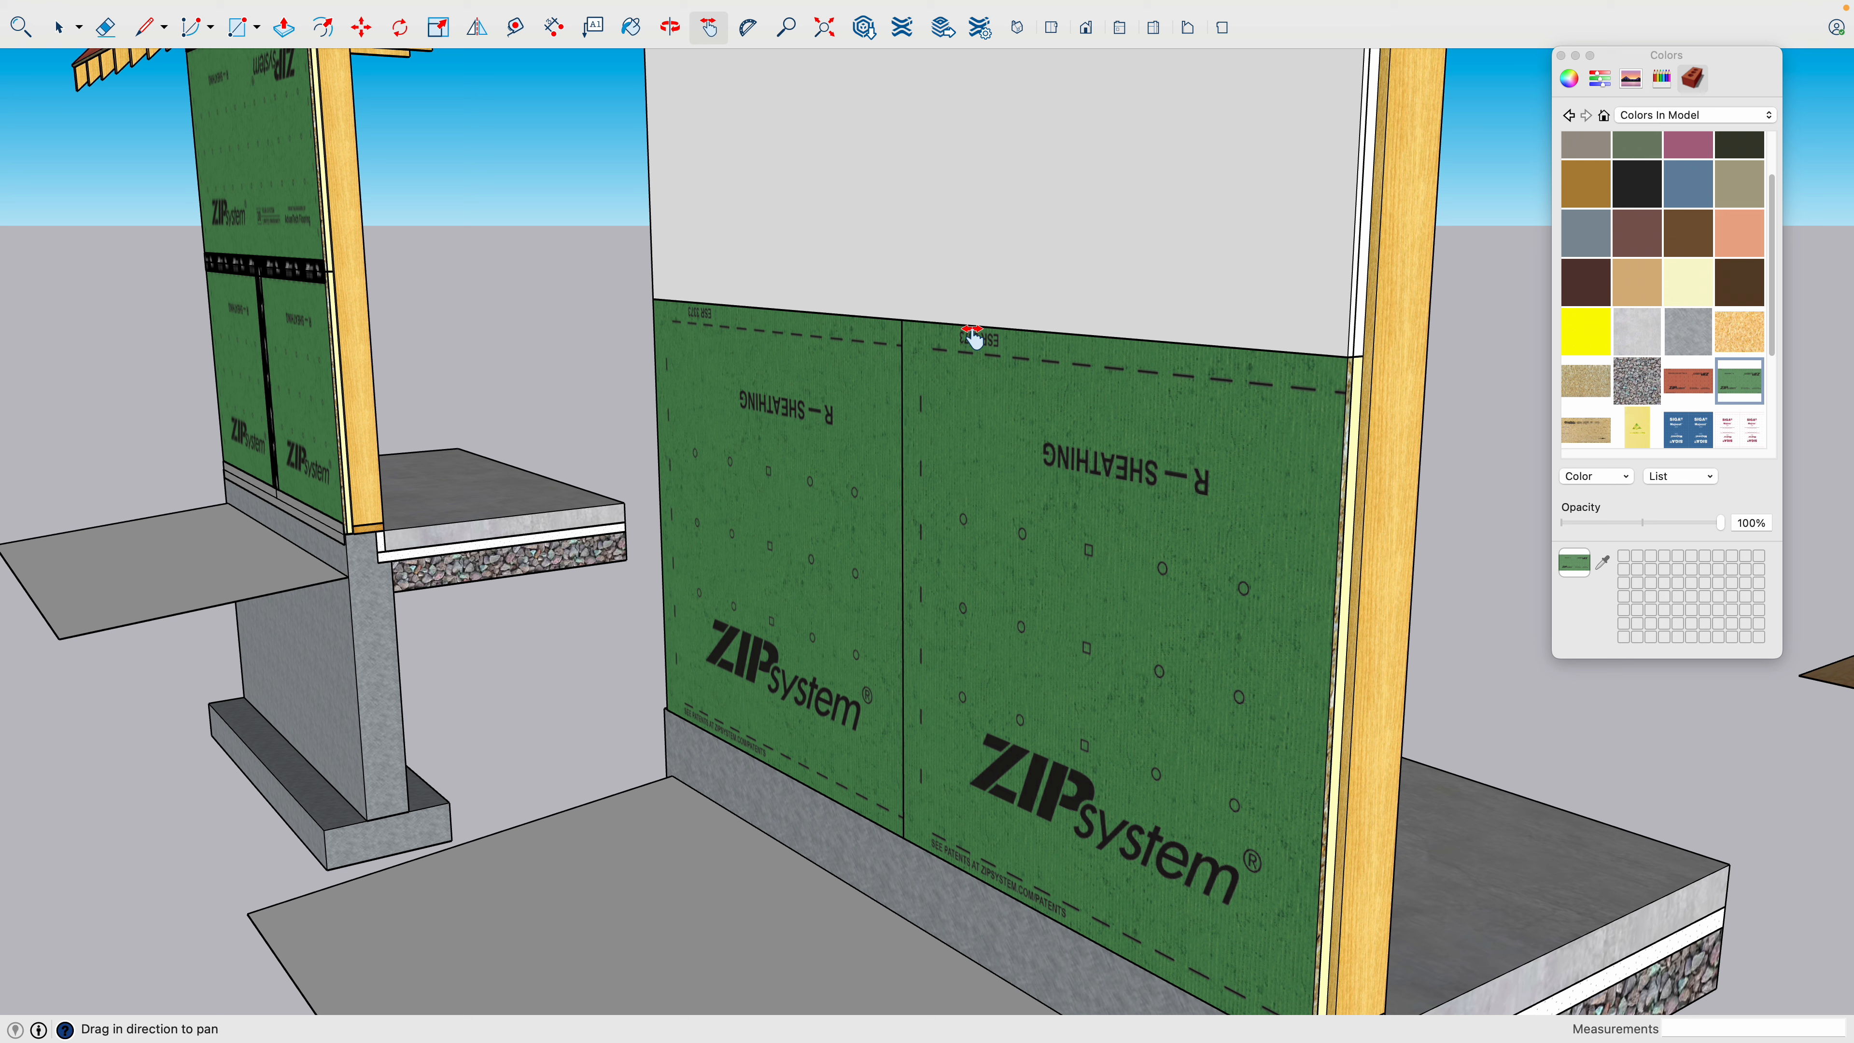
pyautogui.moveTo(974, 337); pyautogui.dragTo(662, 705)
pyautogui.moveTo(872, 447); pyautogui.dragTo(800, 501)
pyautogui.press('space')
pyautogui.click(848, 453)
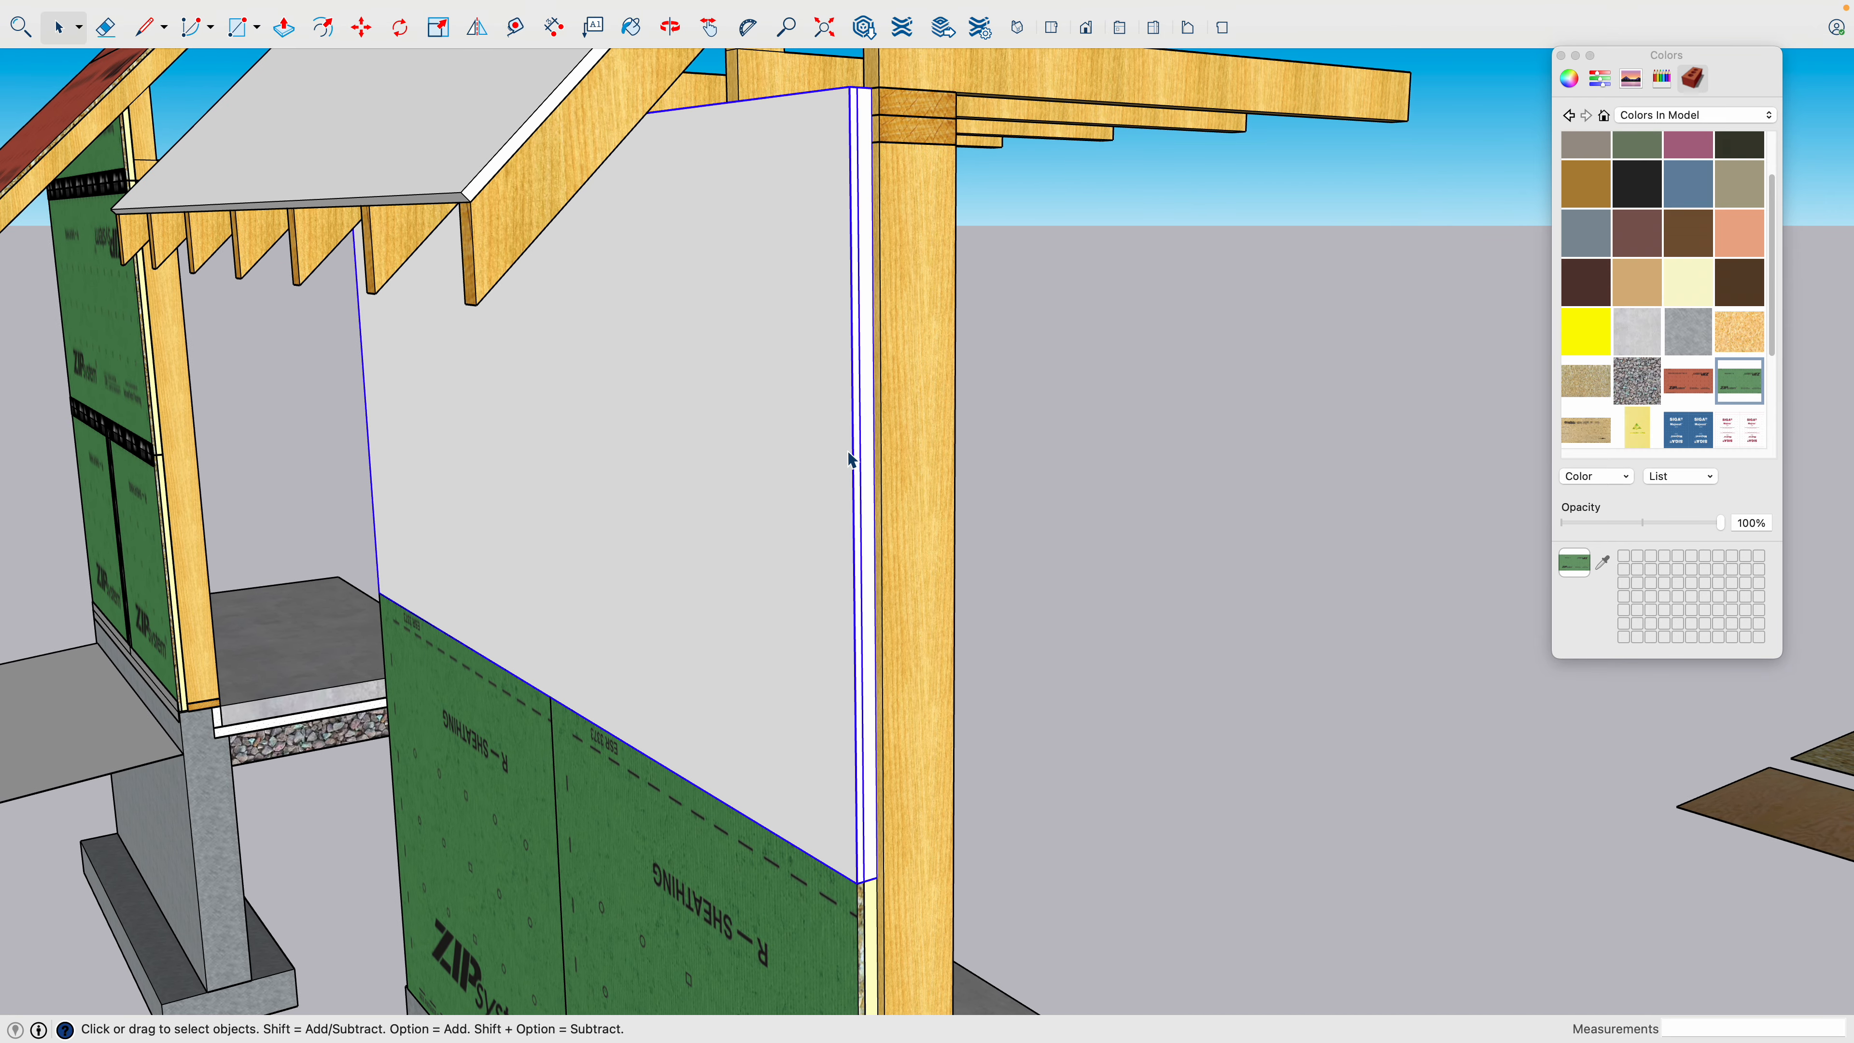
pyautogui.doubleClick(870, 416)
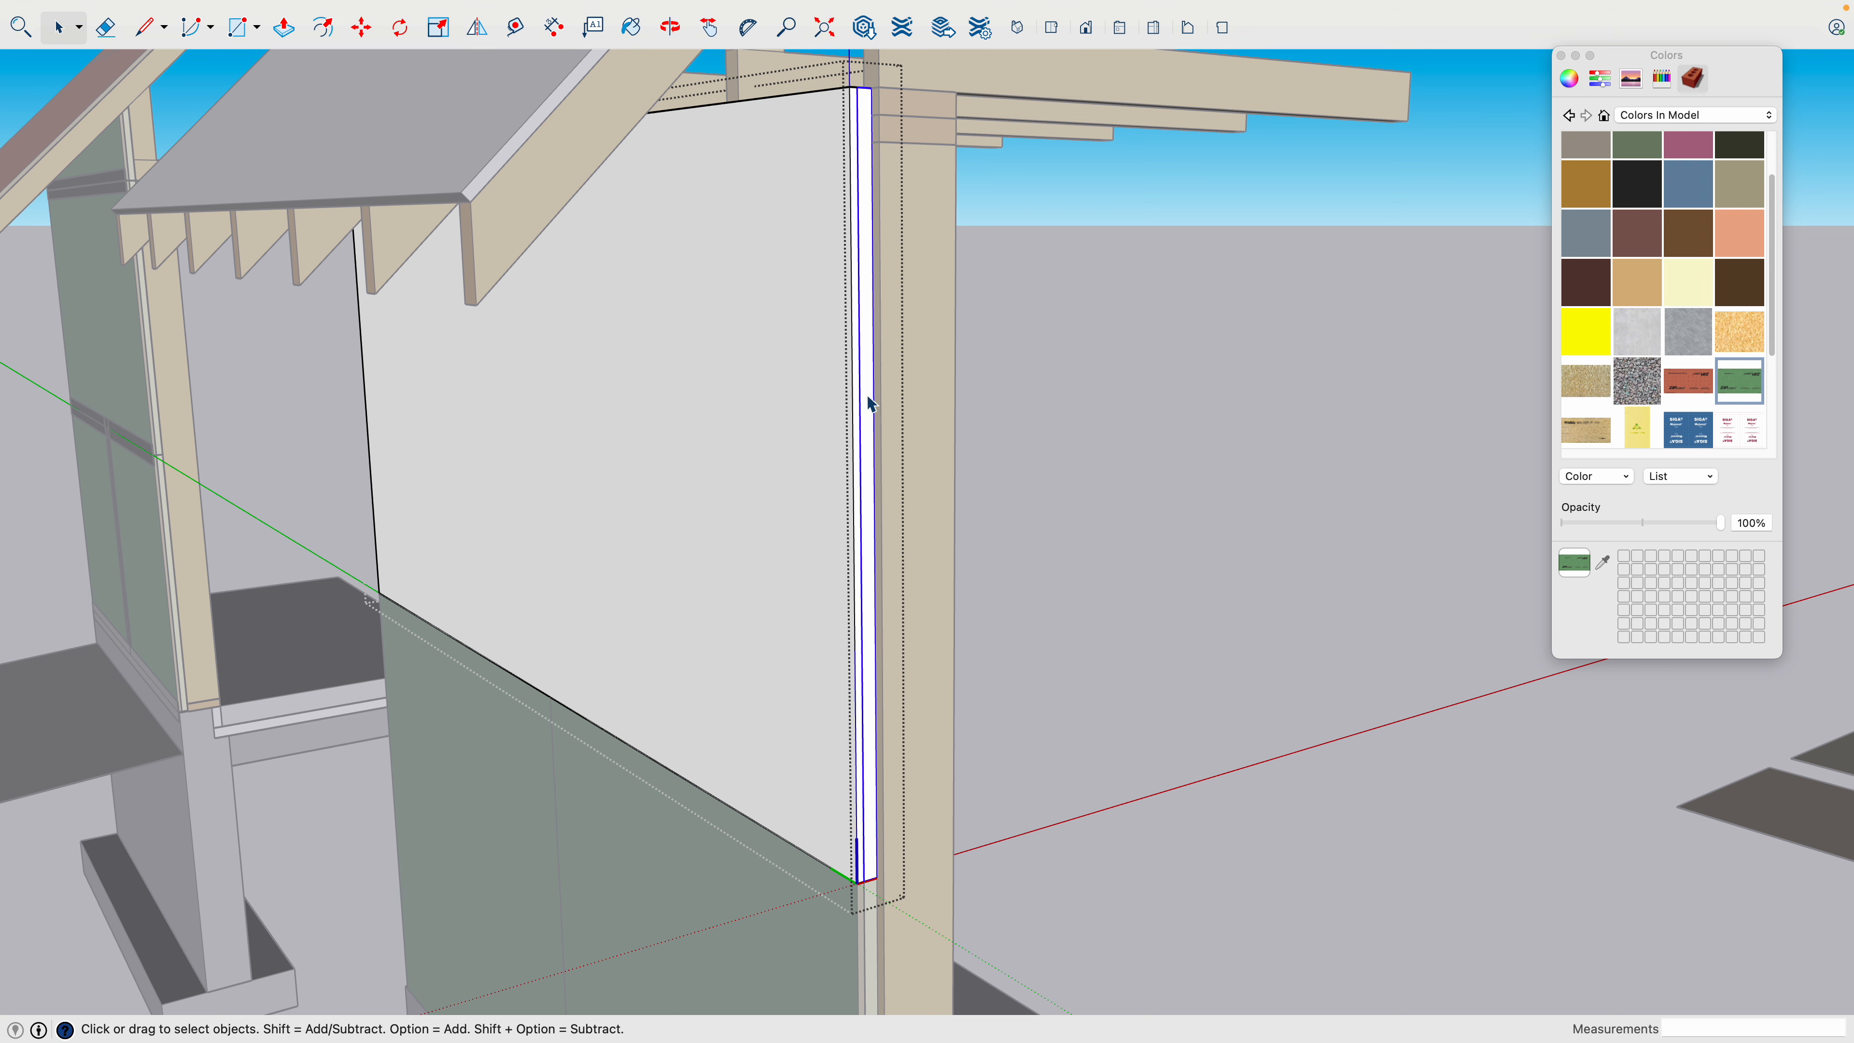
pyautogui.click(870, 406)
pyautogui.doubleClick(868, 394)
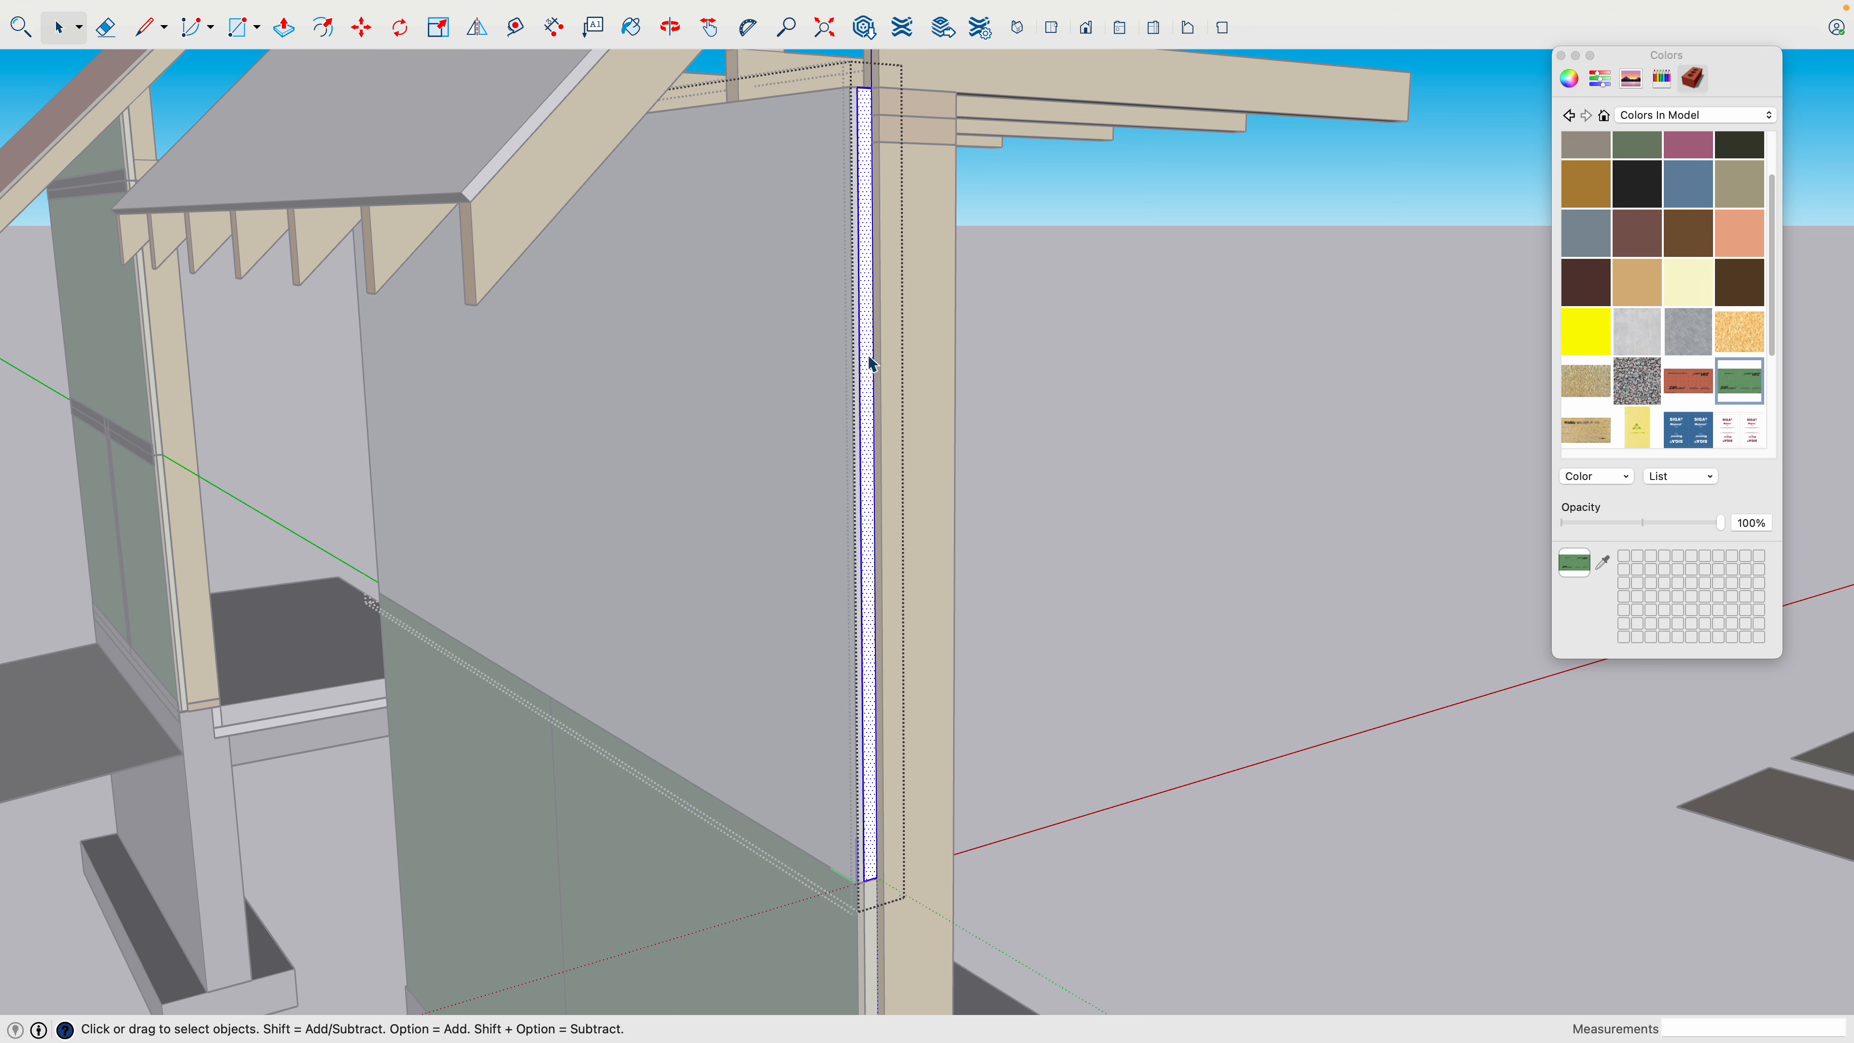
pyautogui.click(1689, 282)
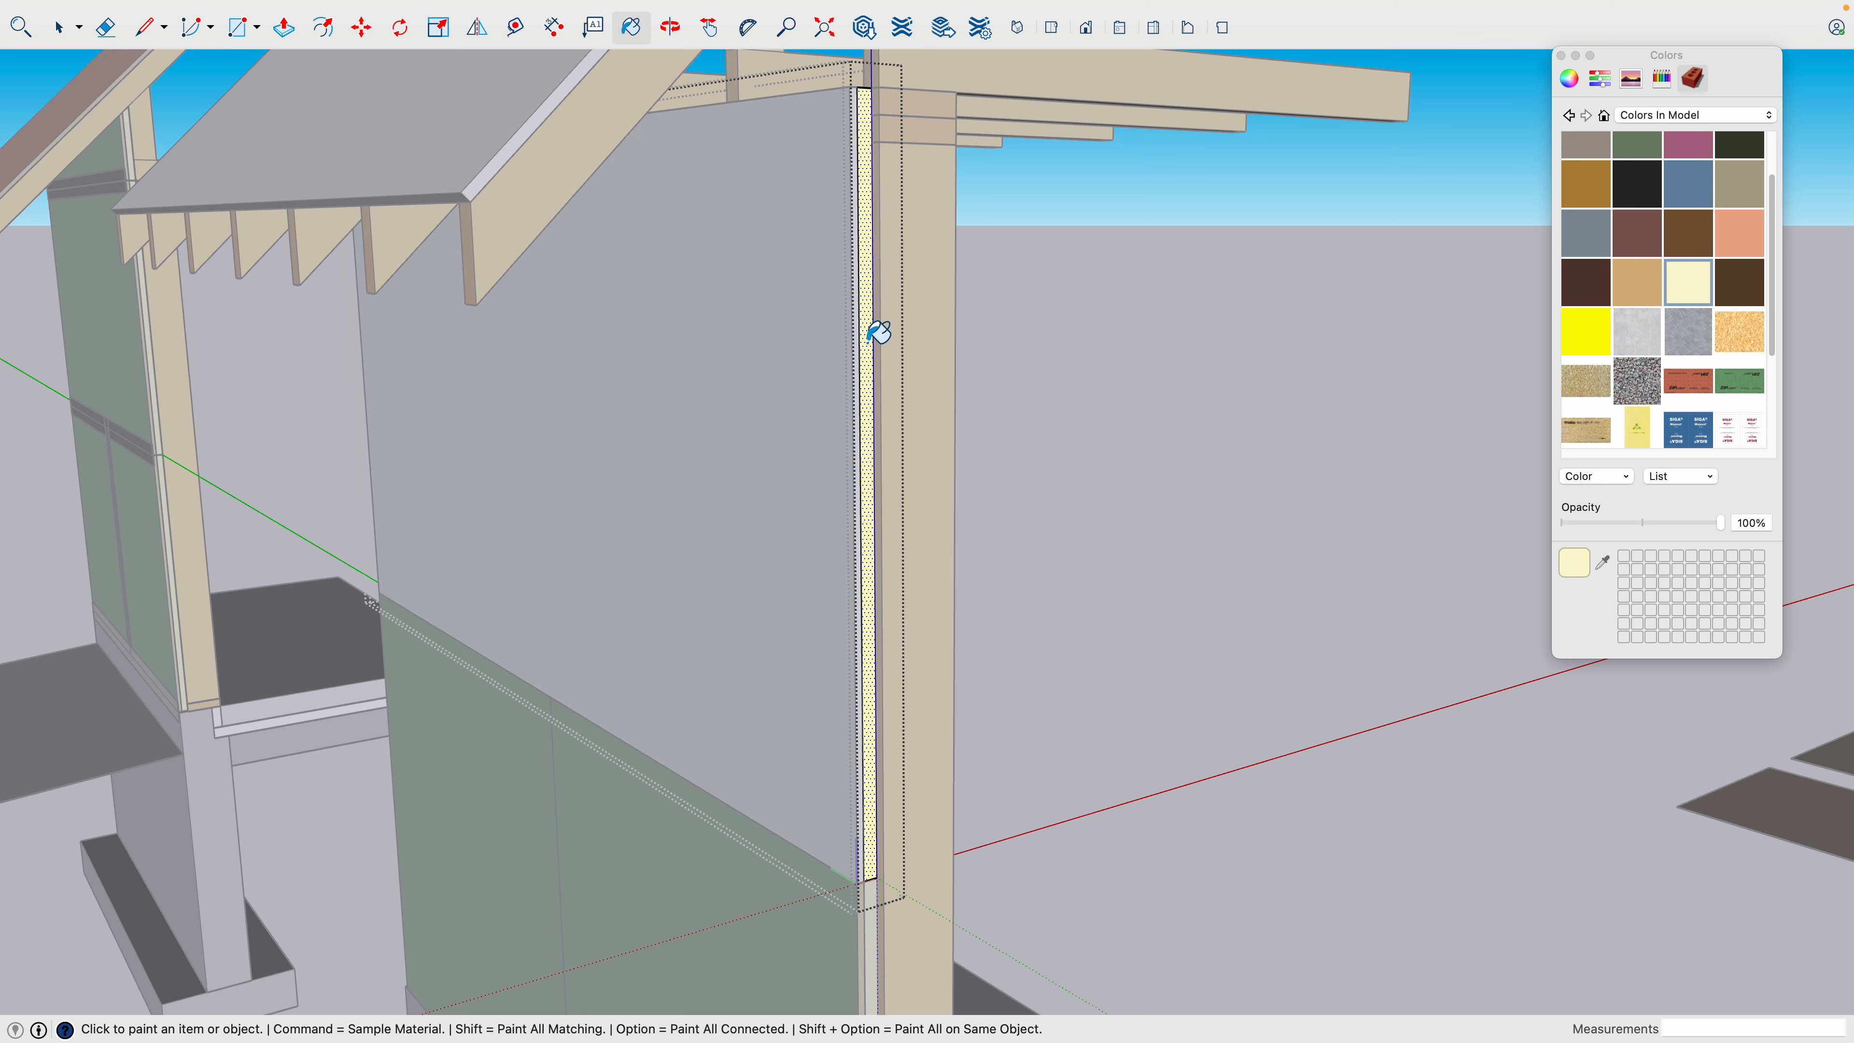
pyautogui.press('space')
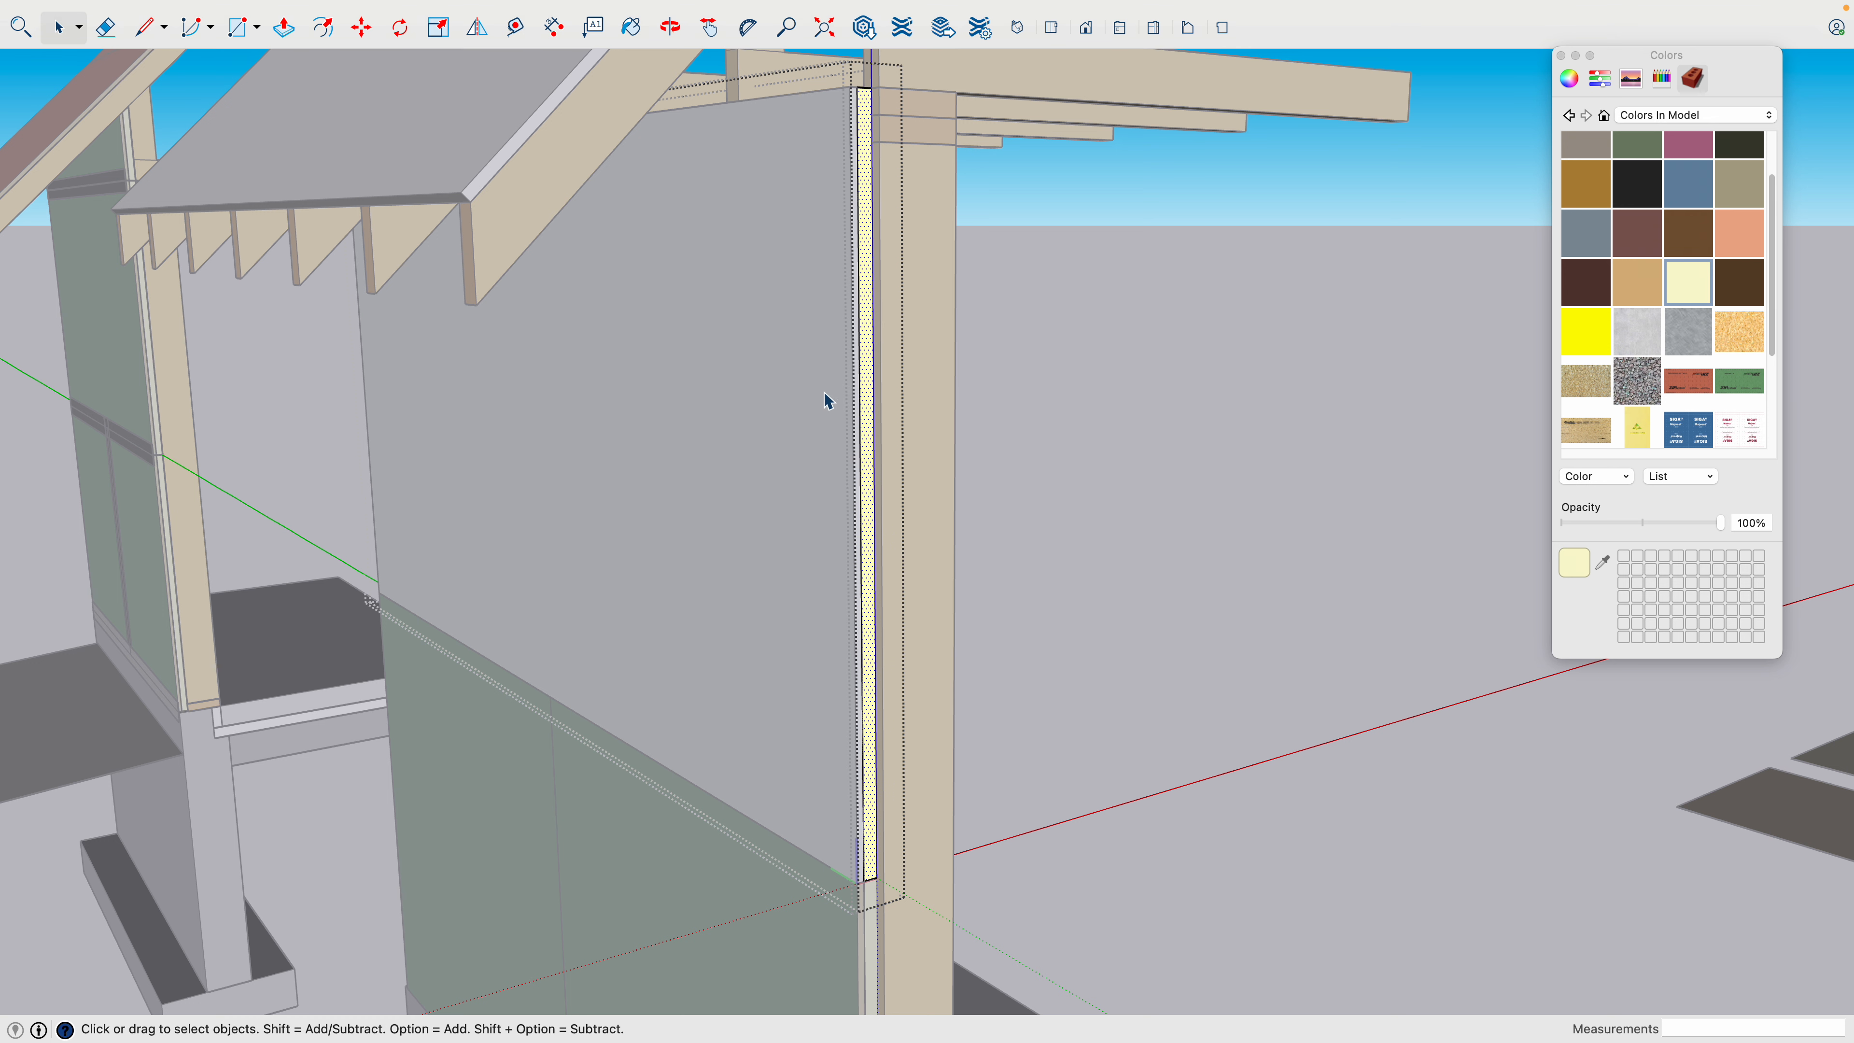
# - Open the upper wall panel's outer layer and paint all its faces with the OSB strand texture
pyautogui.click(848, 389)
pyautogui.doubleClick(849, 385)
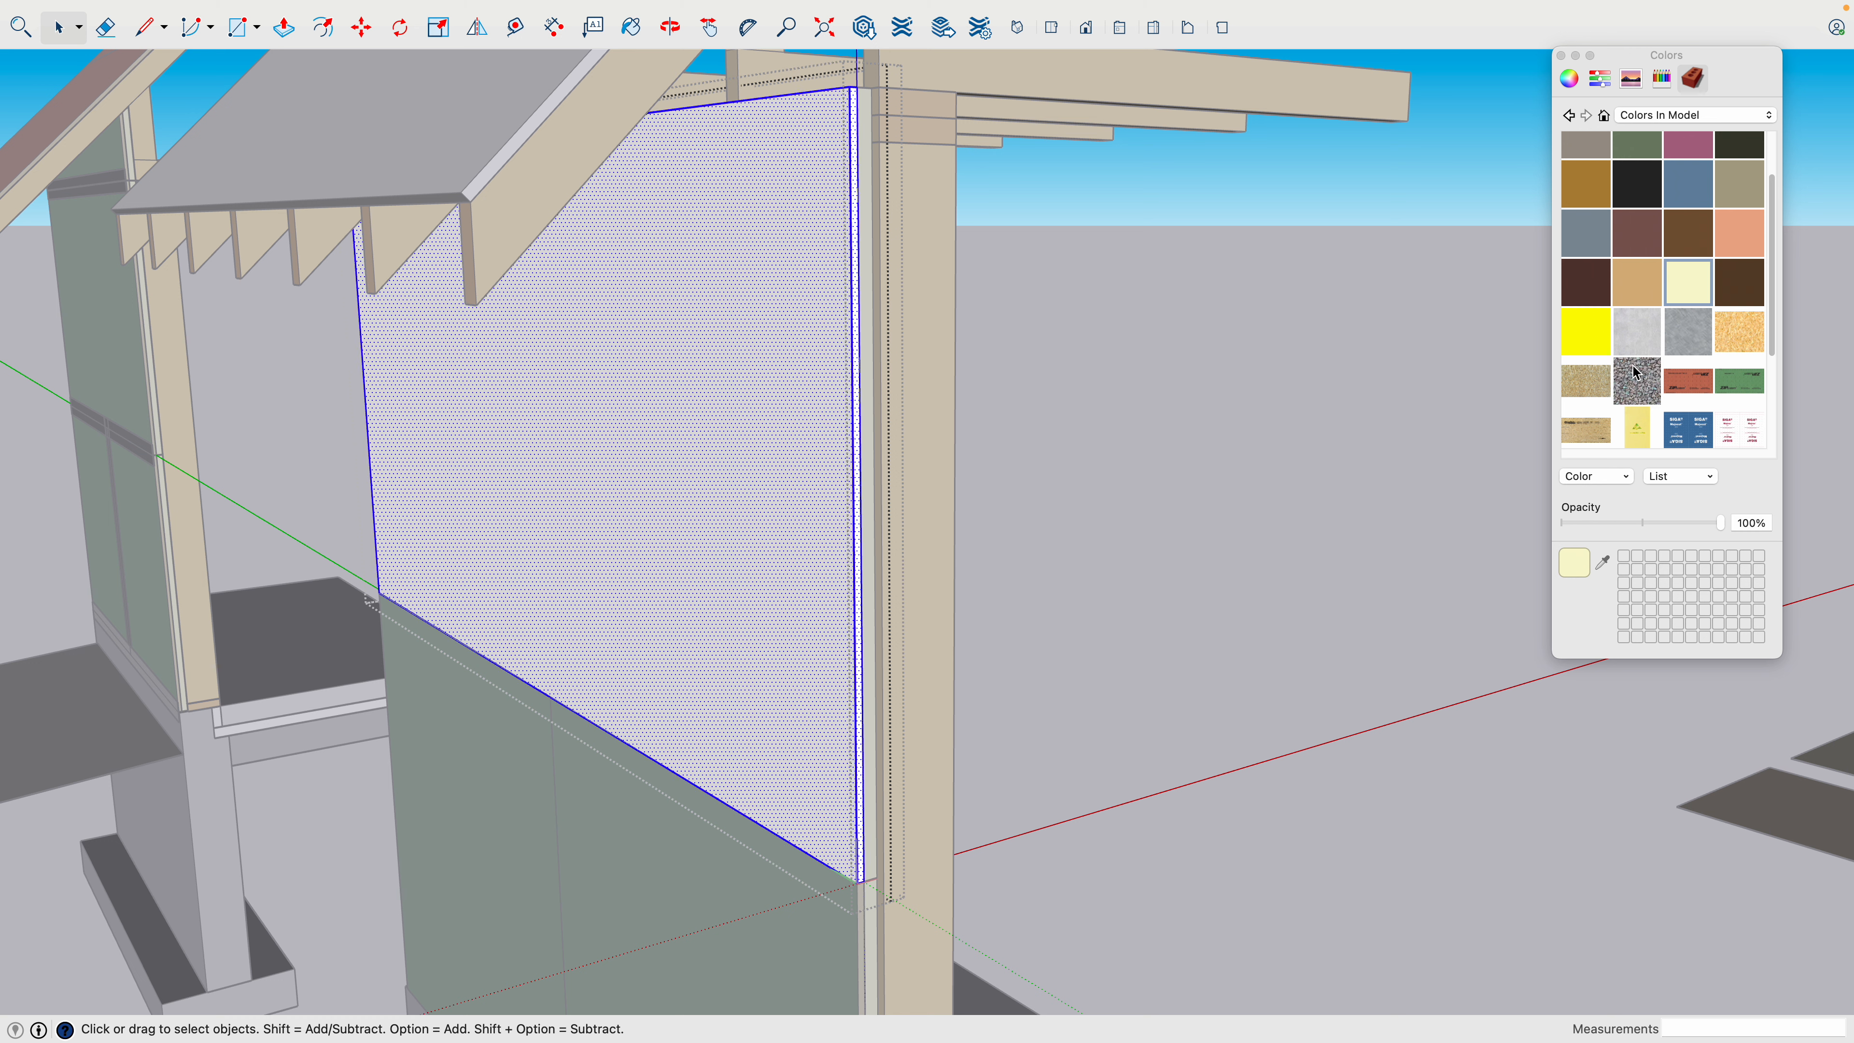
pyautogui.click(1573, 385)
pyautogui.click(847, 417)
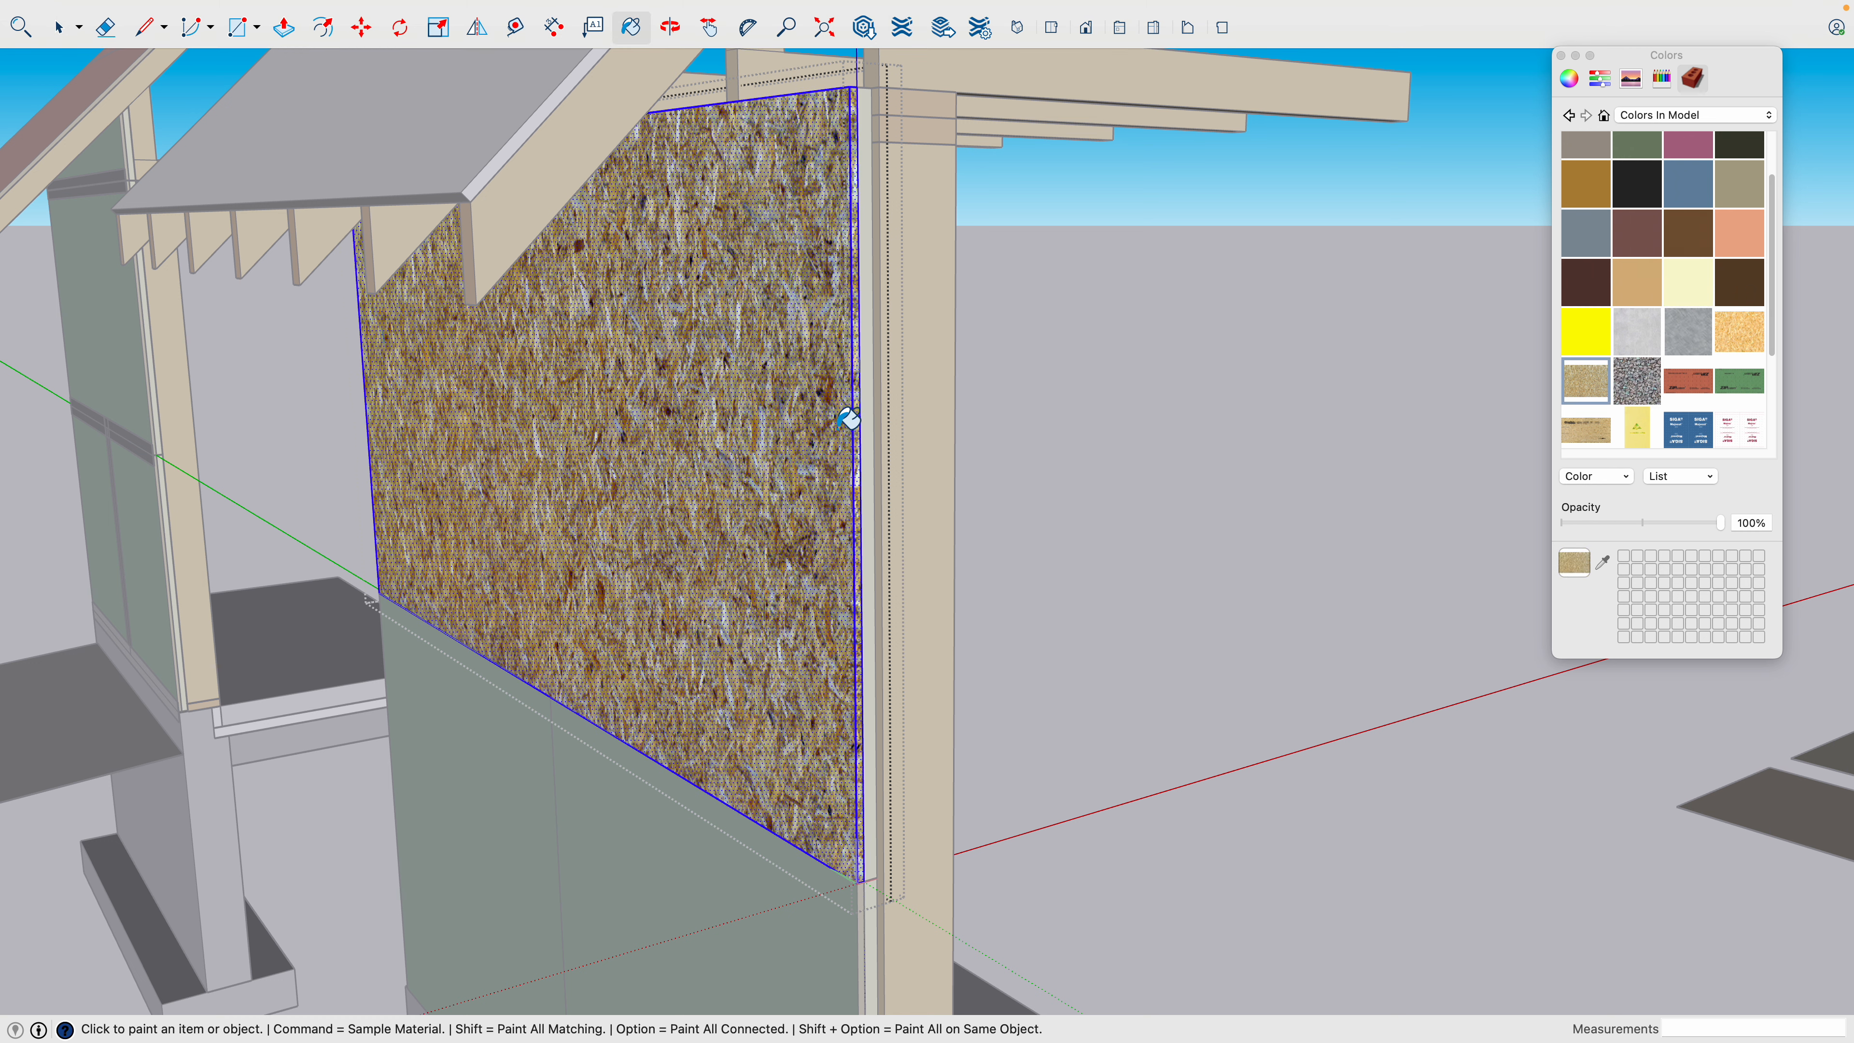
pyautogui.press('space')
pyautogui.click(828, 398)
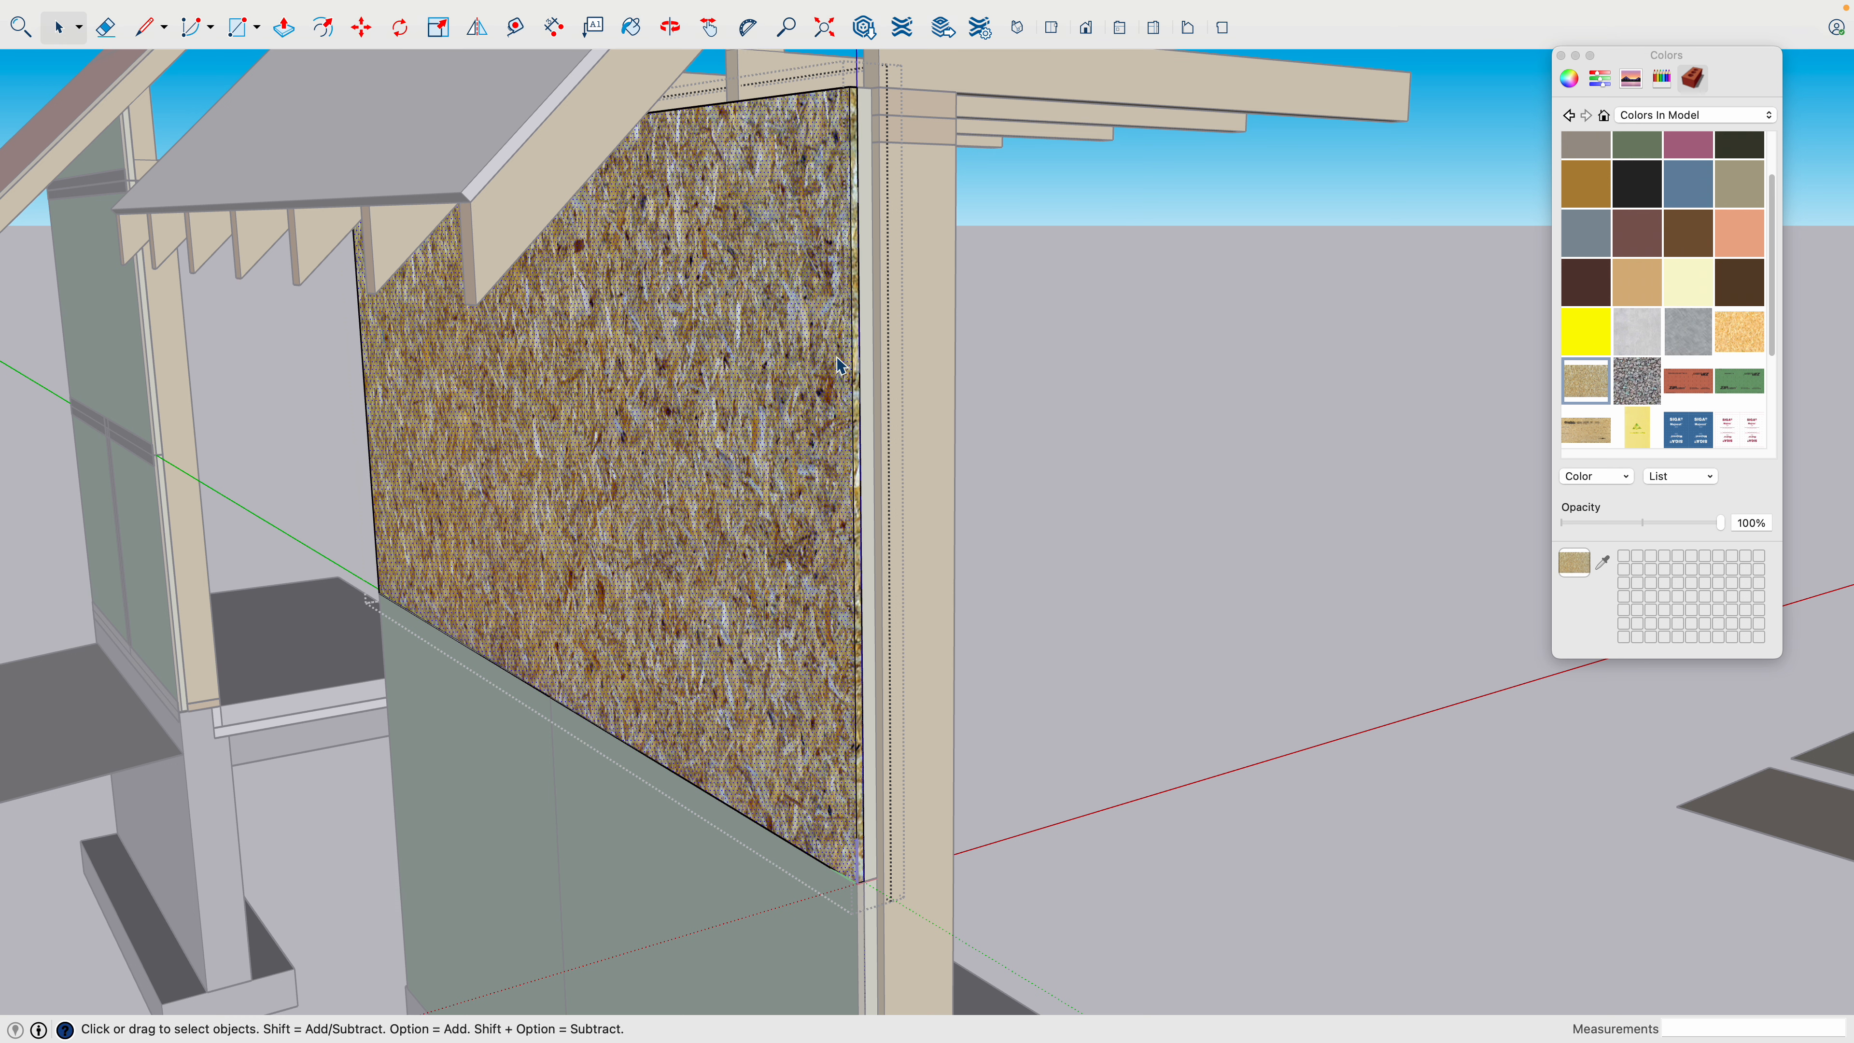
# - Paint the upper wall panel's outer face with the green ZIP System sheathing texture and close the panel
pyautogui.click(1740, 381)
pyautogui.click(821, 380)
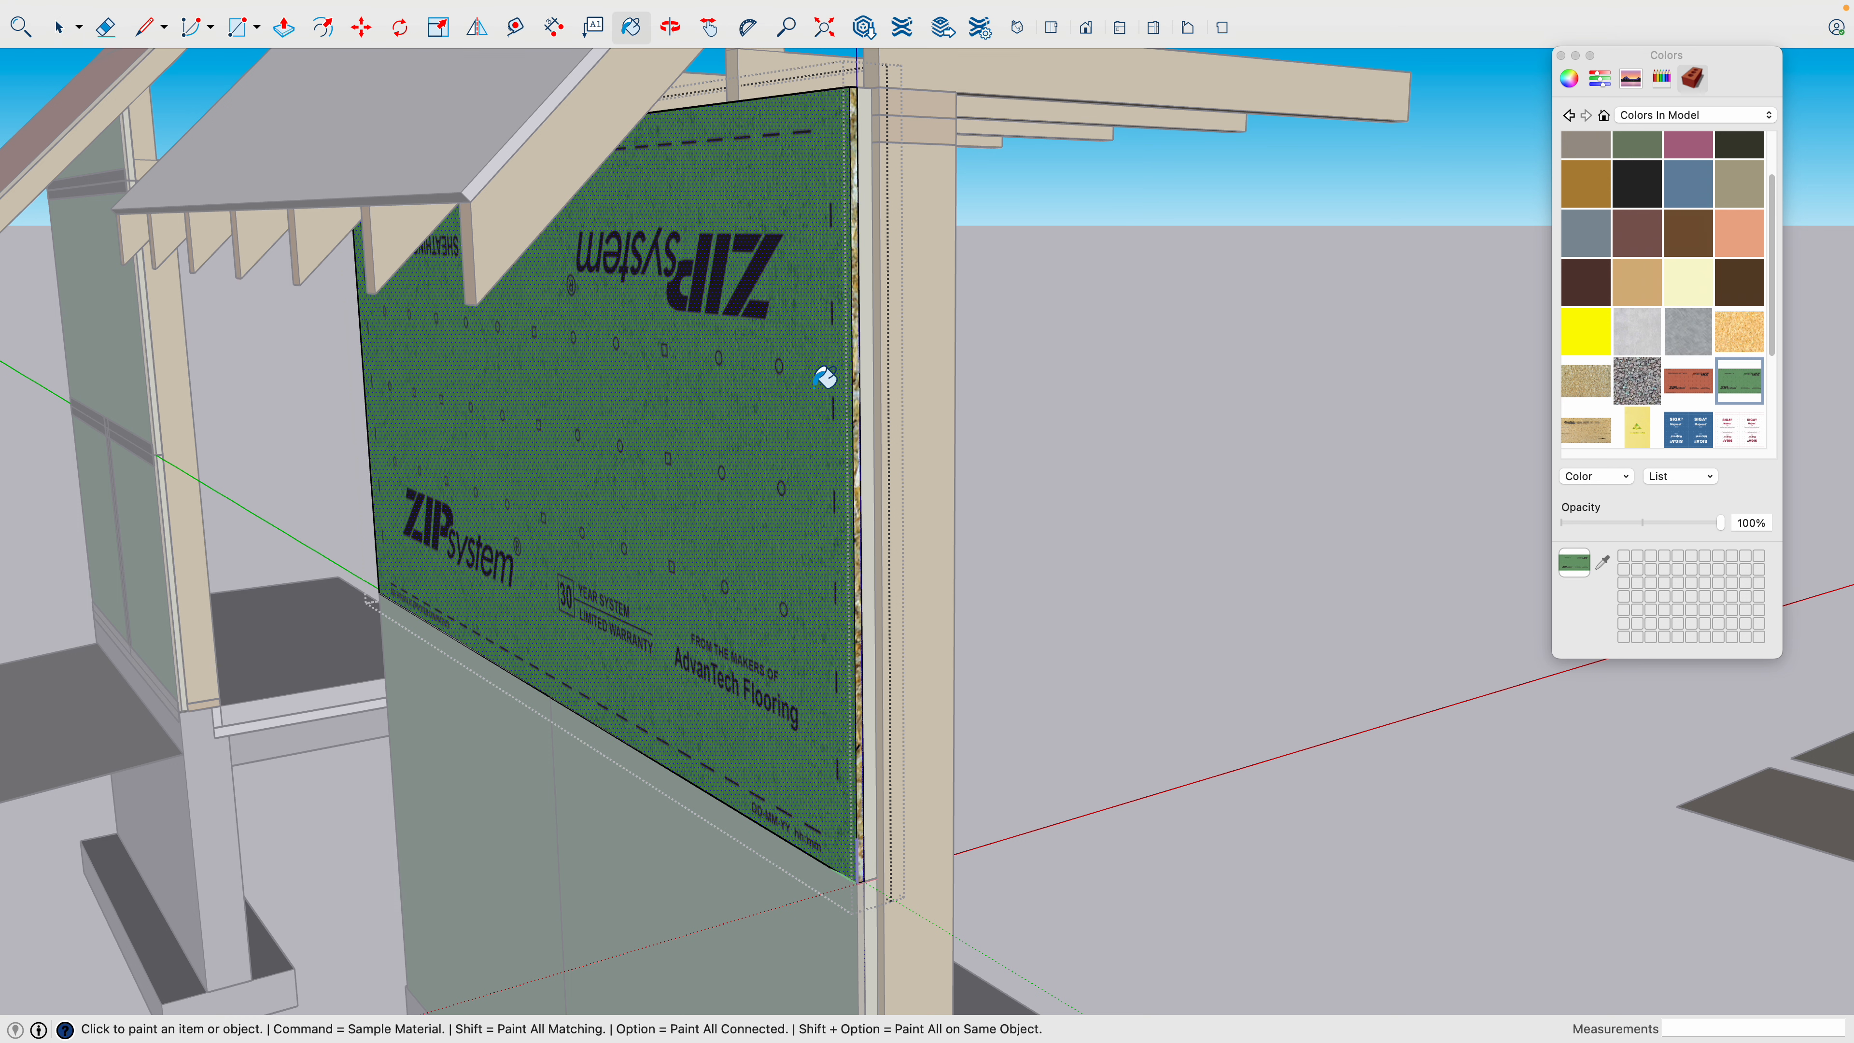
pyautogui.press('space')
pyautogui.click(1171, 463)
pyautogui.scroll(-2, 1098, 530)
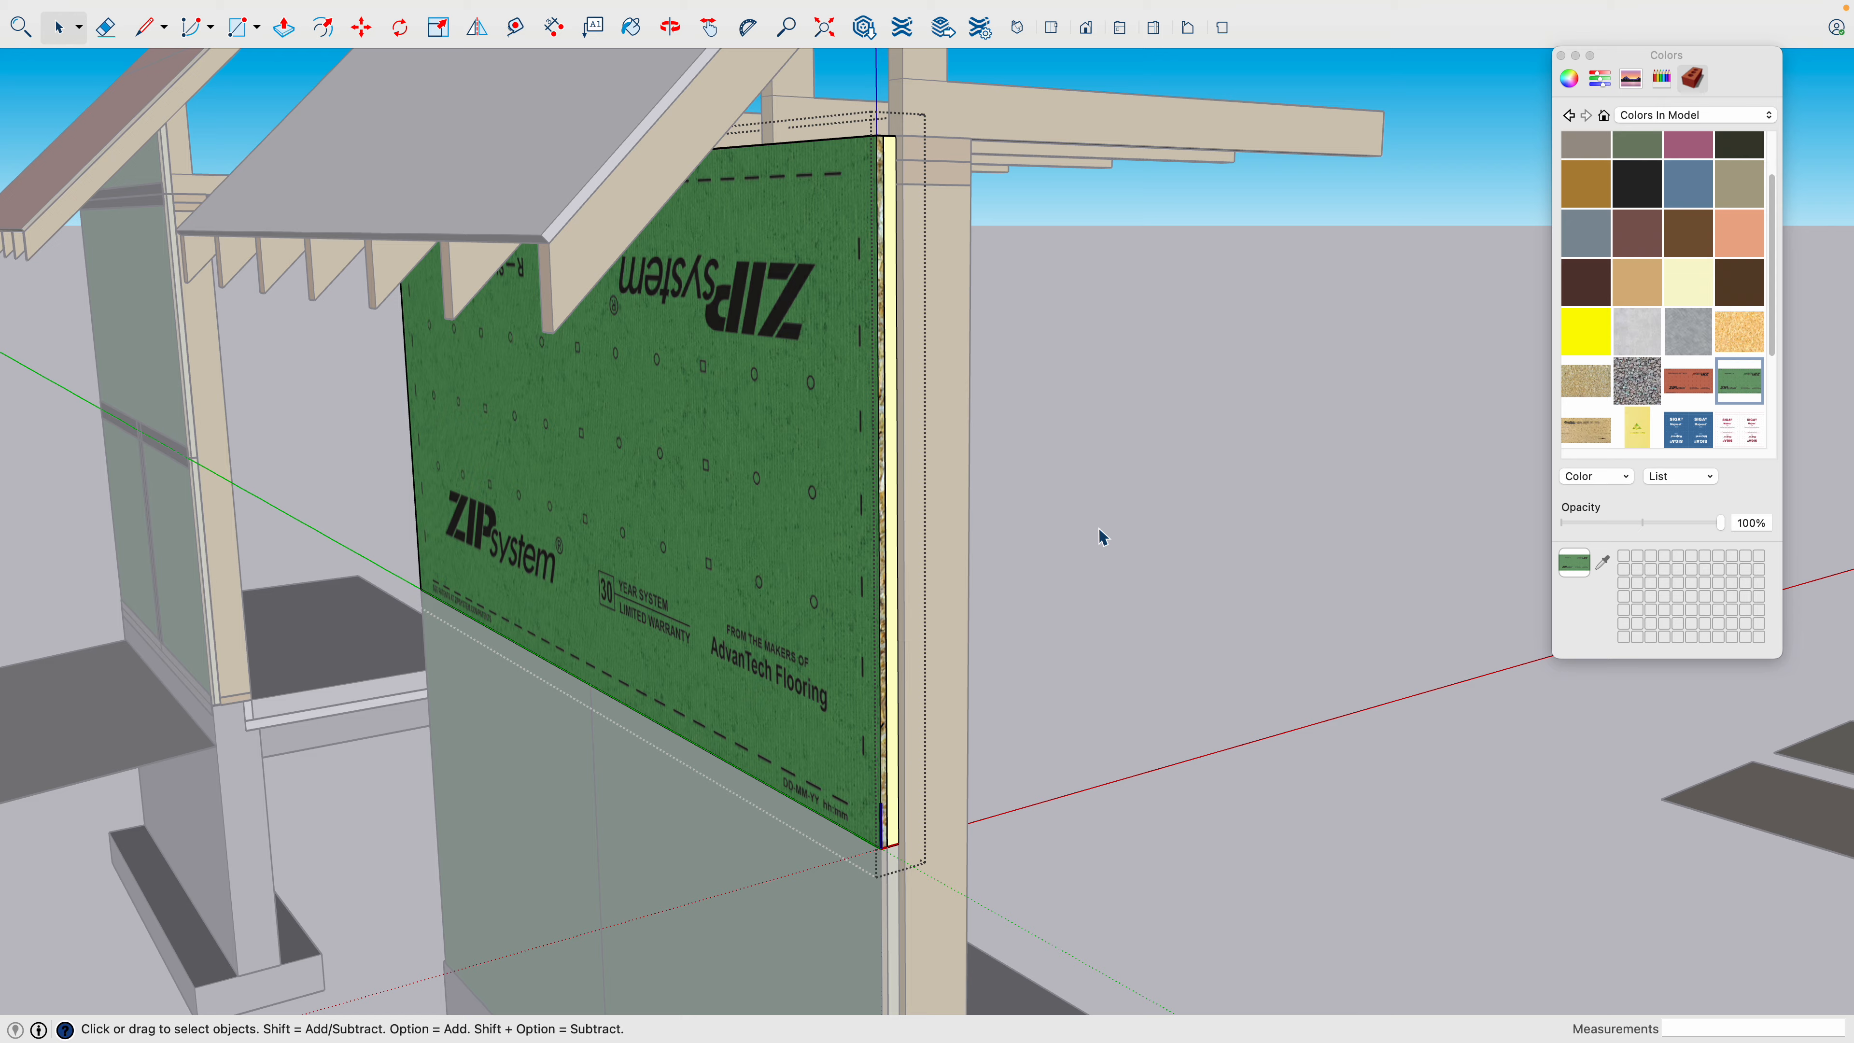
pyautogui.scroll(-6, 1099, 527)
# - Open the blank copy's lower roof sheathing panel and paint all its faces with the OSB strand texture
pyautogui.moveTo(1084, 543); pyautogui.dragTo(921, 554, button='middle')
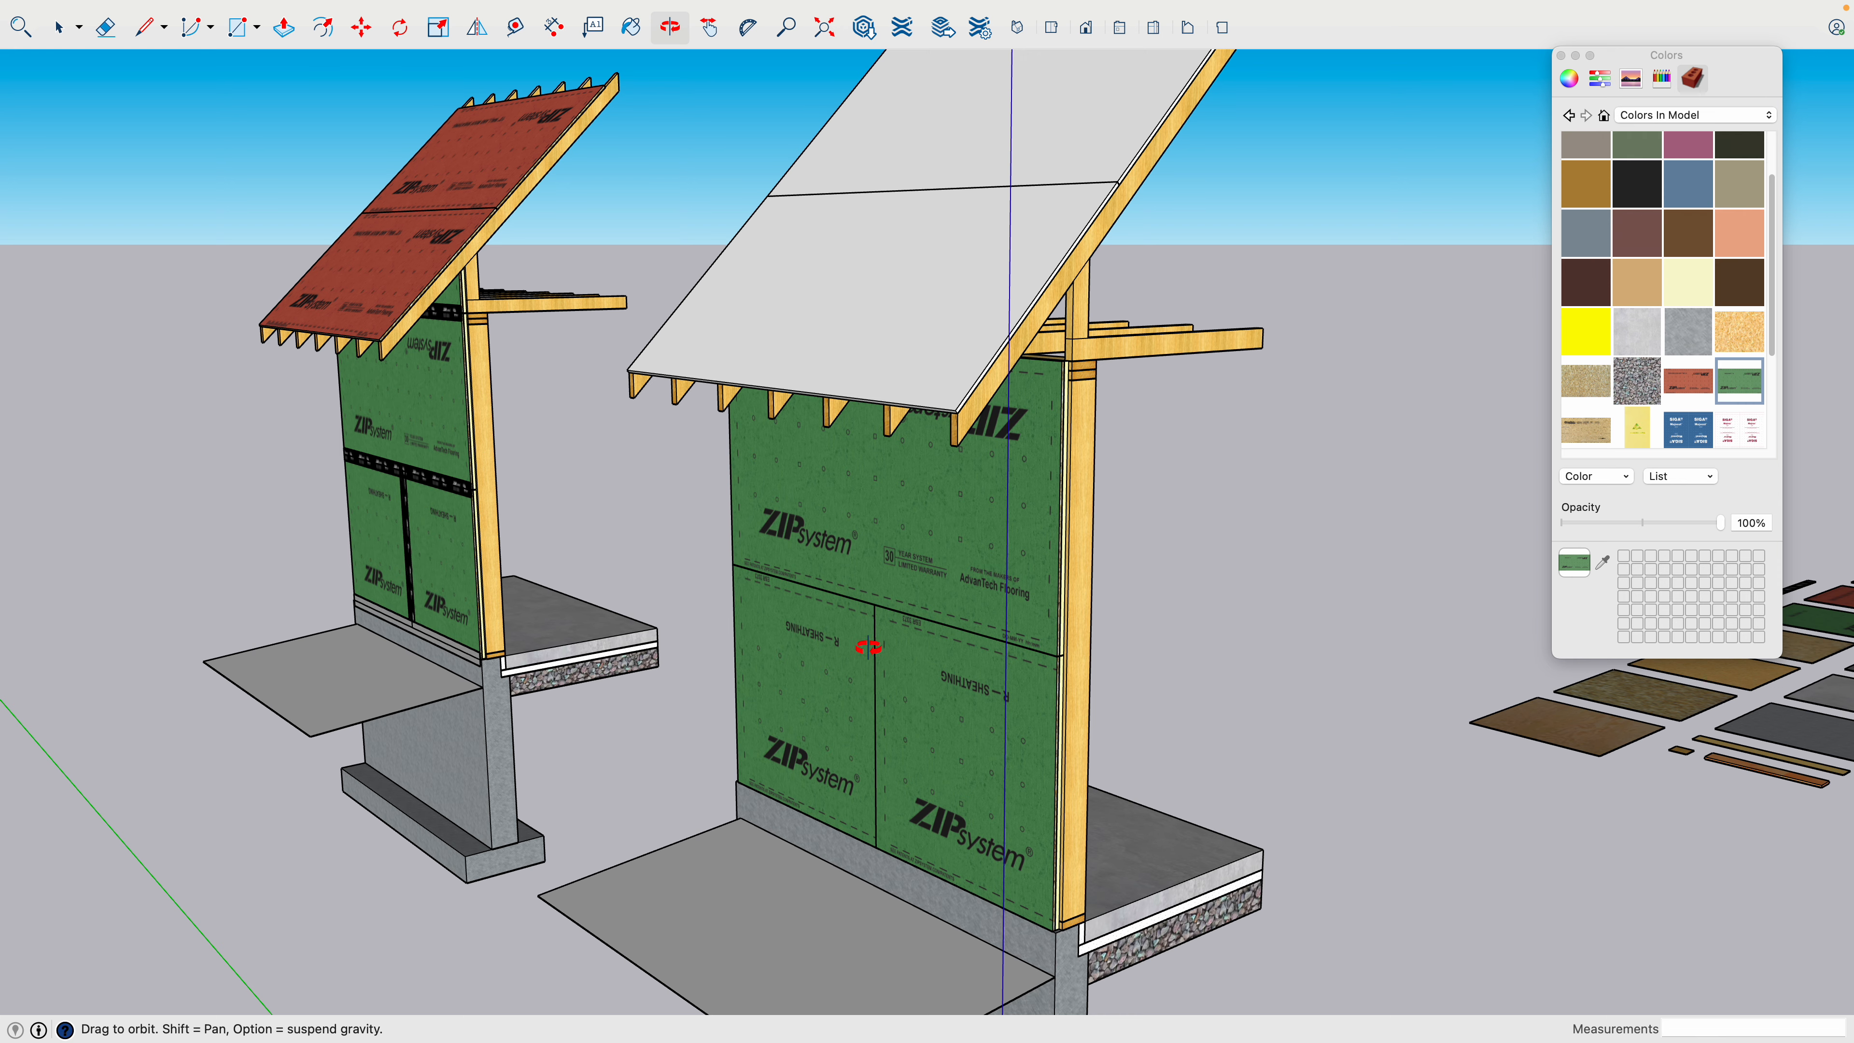
pyautogui.moveTo(885, 643); pyautogui.dragTo(1013, 802, button='middle')
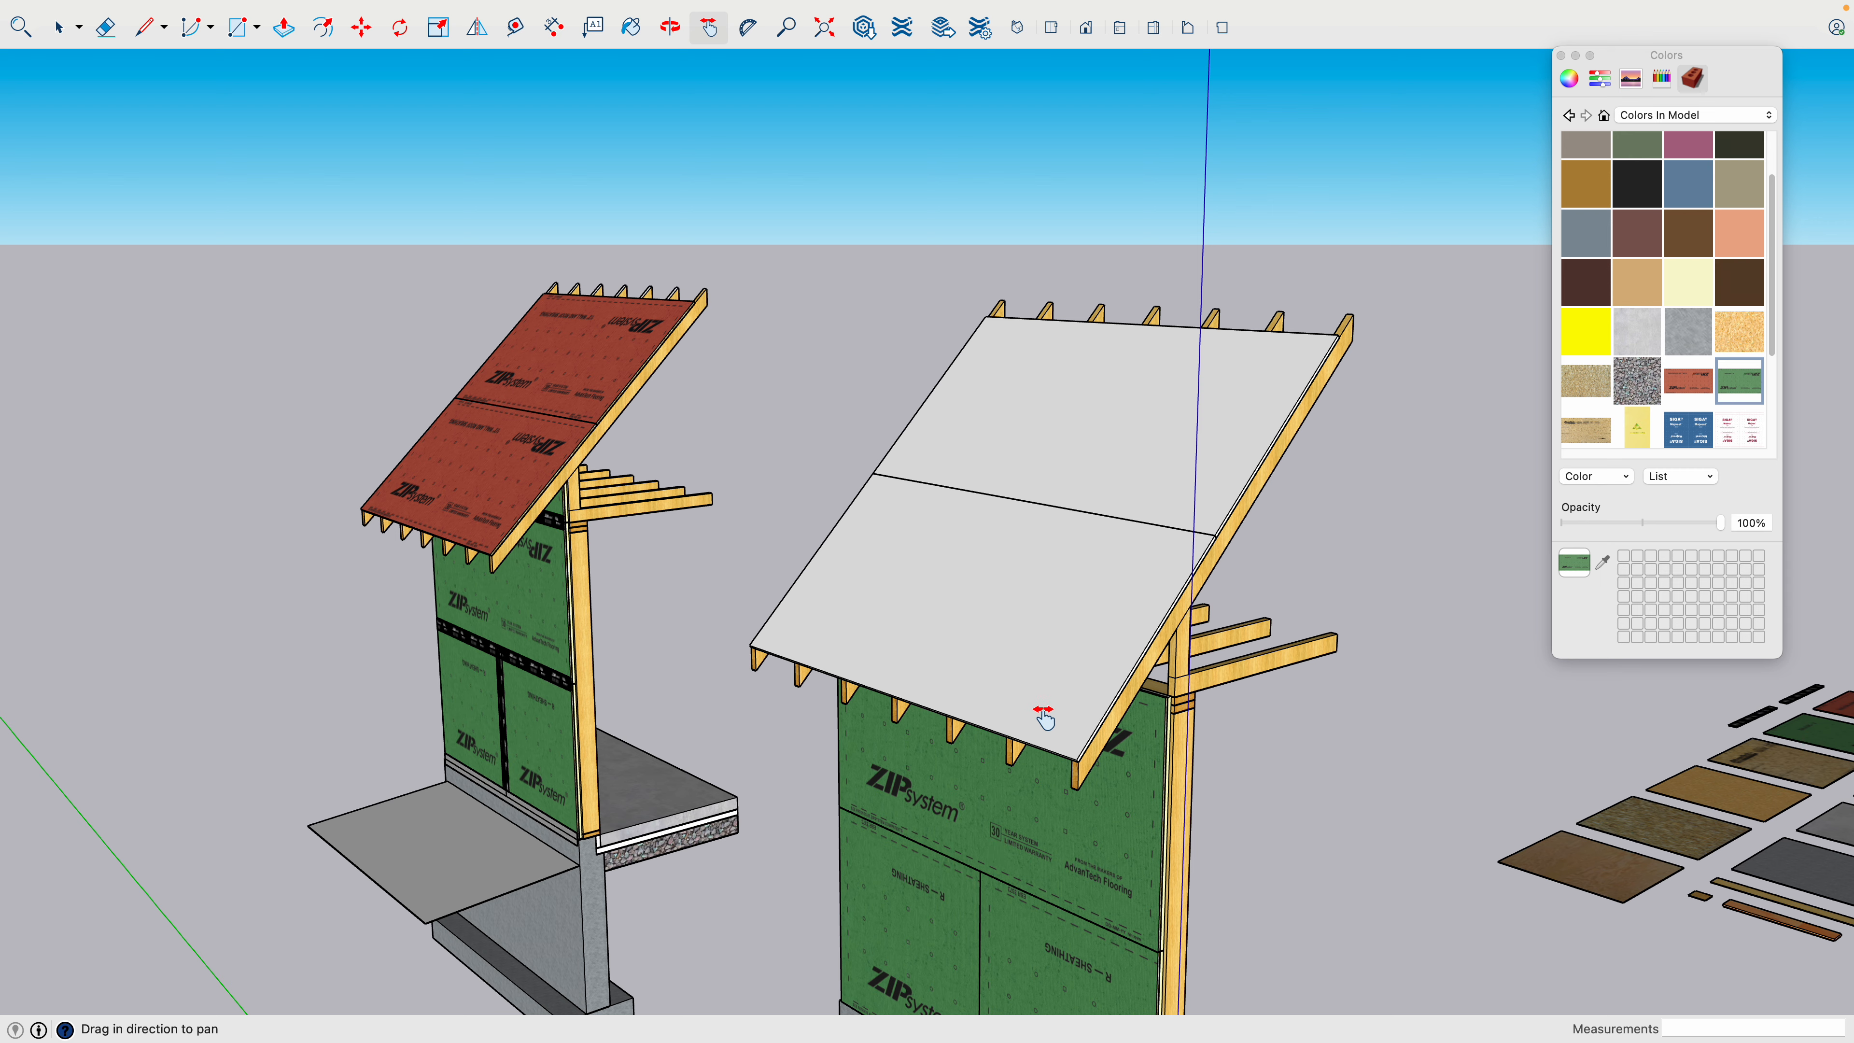
pyautogui.moveTo(1039, 712); pyautogui.dragTo(1143, 685, button='middle')
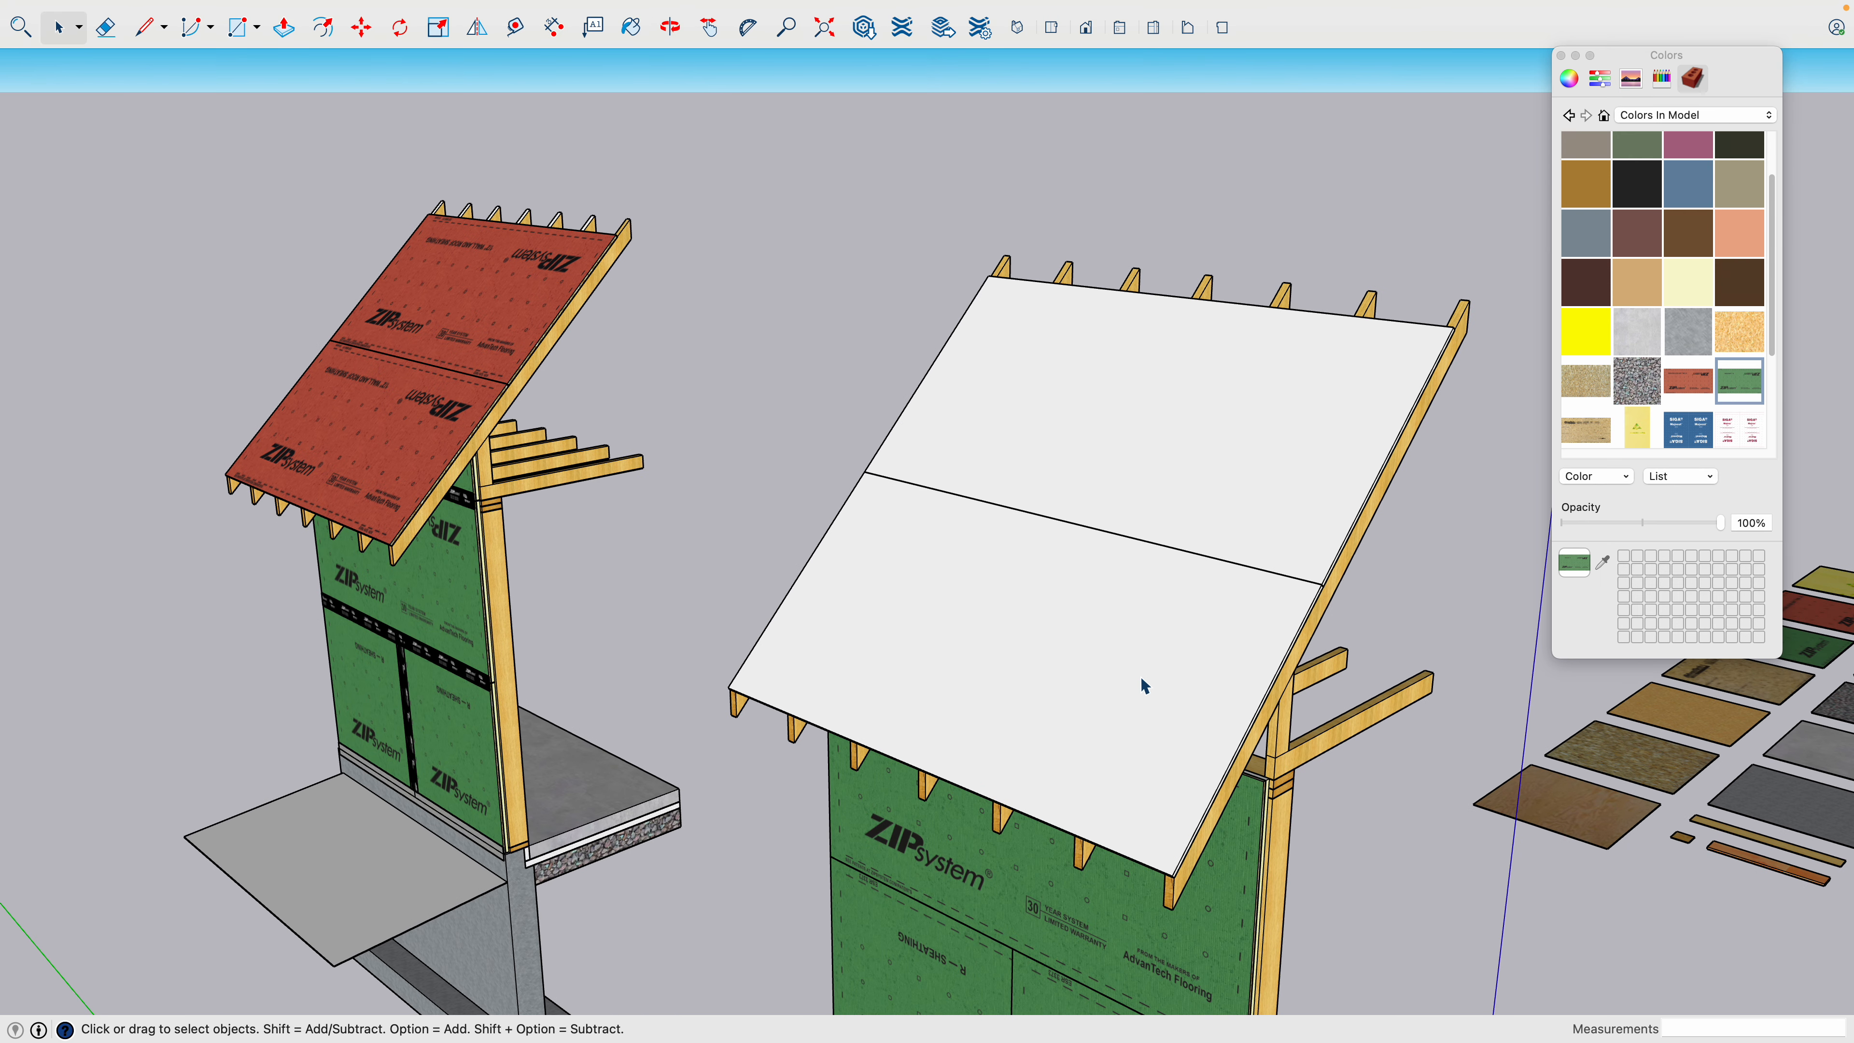
pyautogui.click(1142, 672)
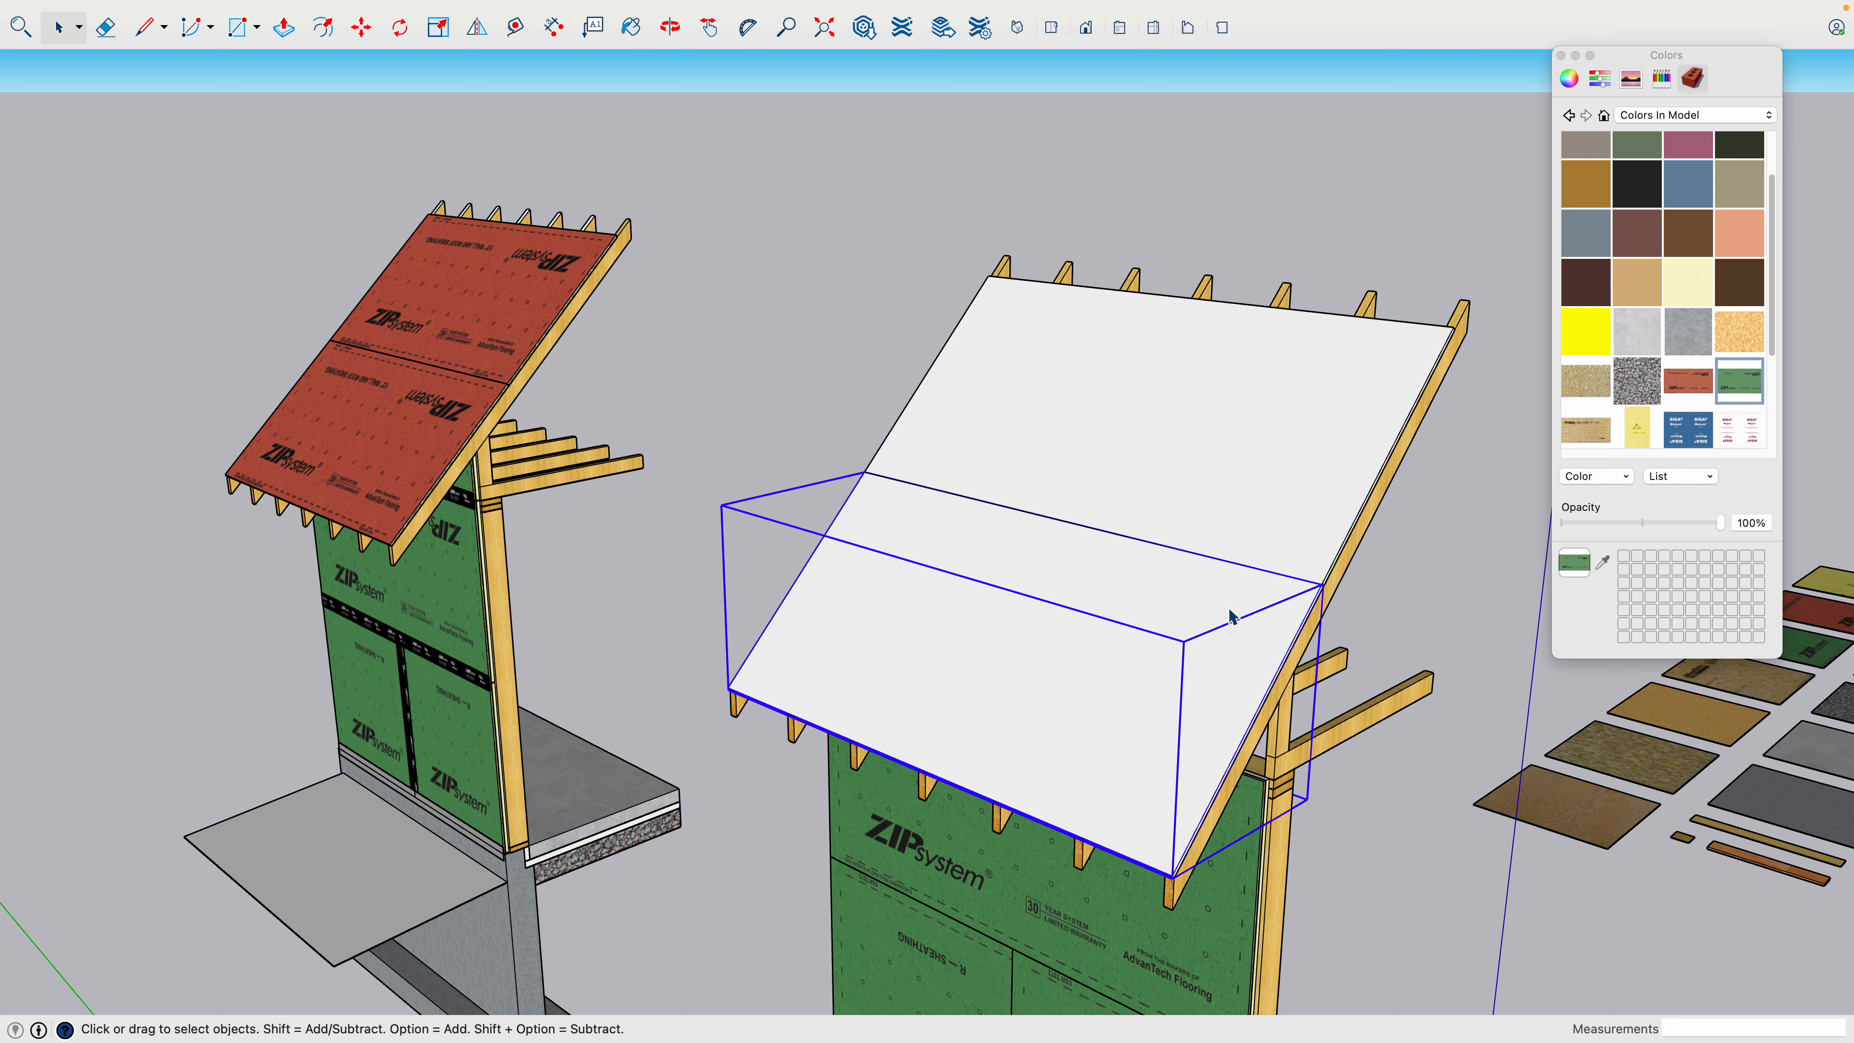
pyautogui.scroll(-3, 1197, 593)
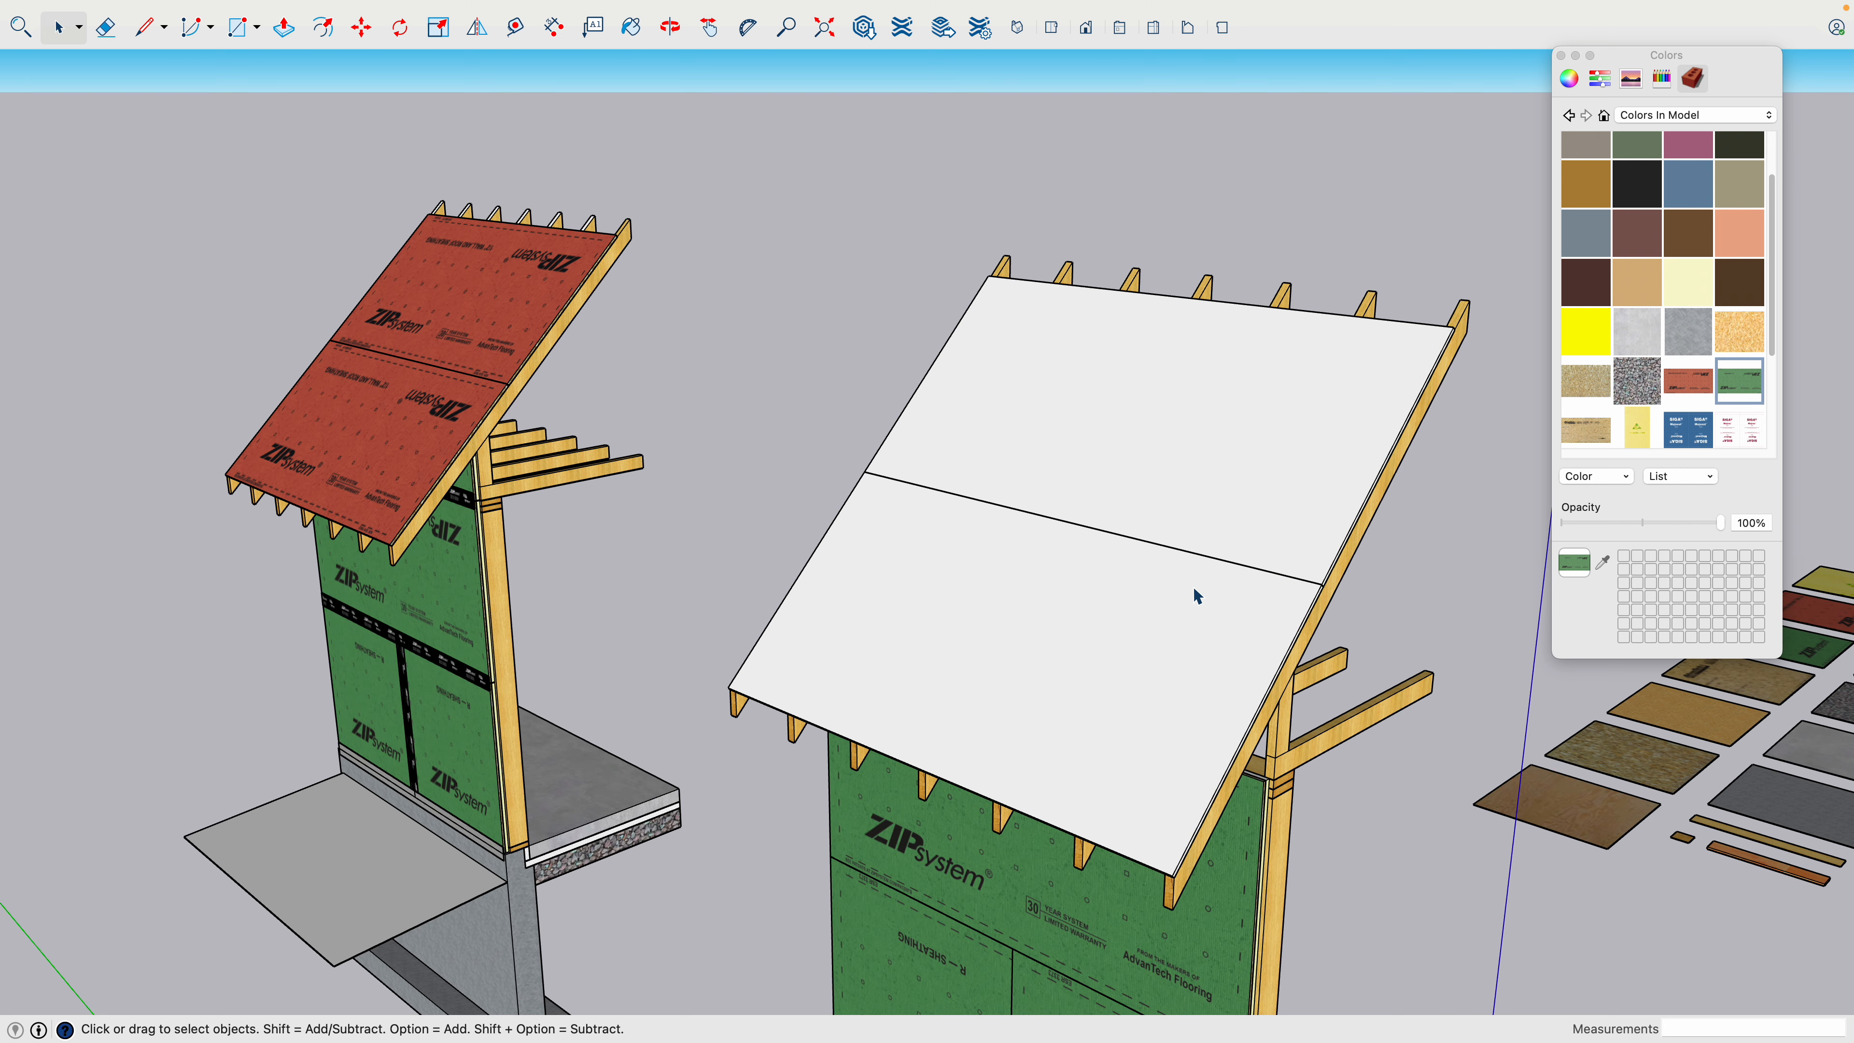
pyautogui.doubleClick(1194, 588)
pyautogui.tripleClick(1194, 588)
pyautogui.click(1582, 384)
pyautogui.press('b')
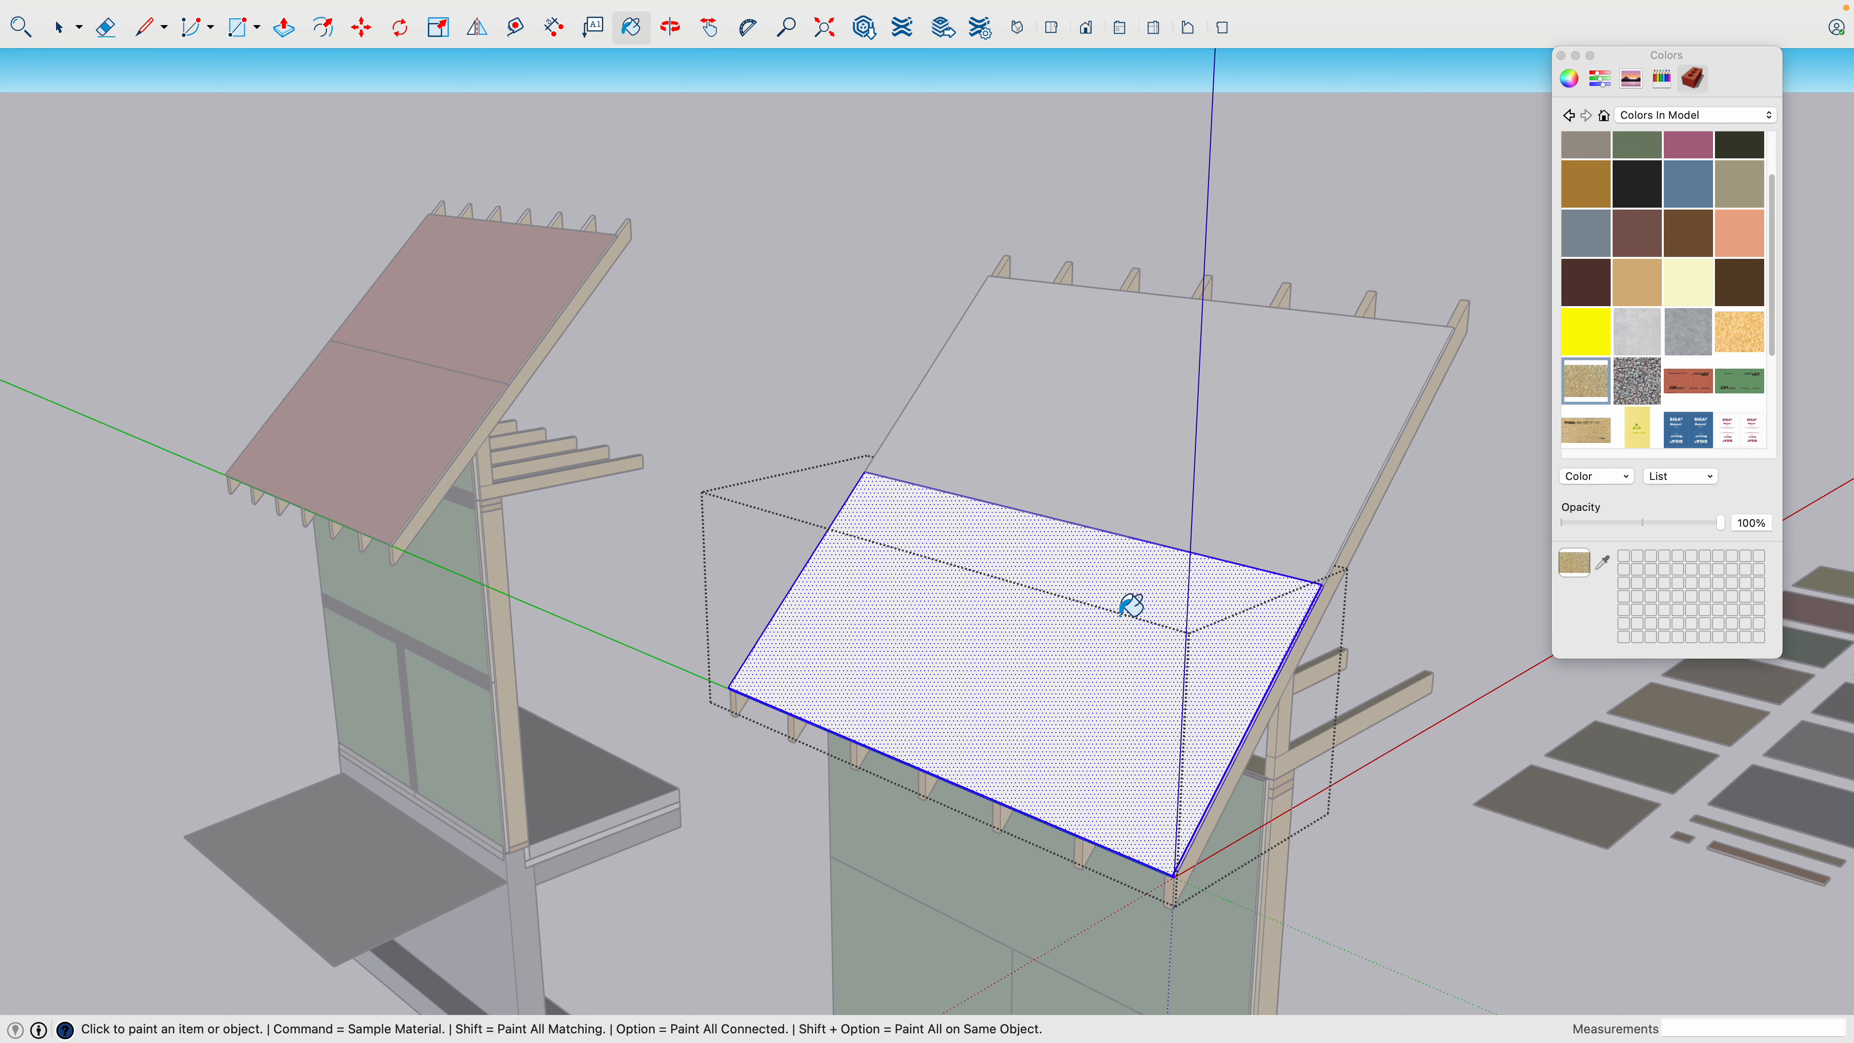
pyautogui.click(1132, 601)
pyautogui.press('space')
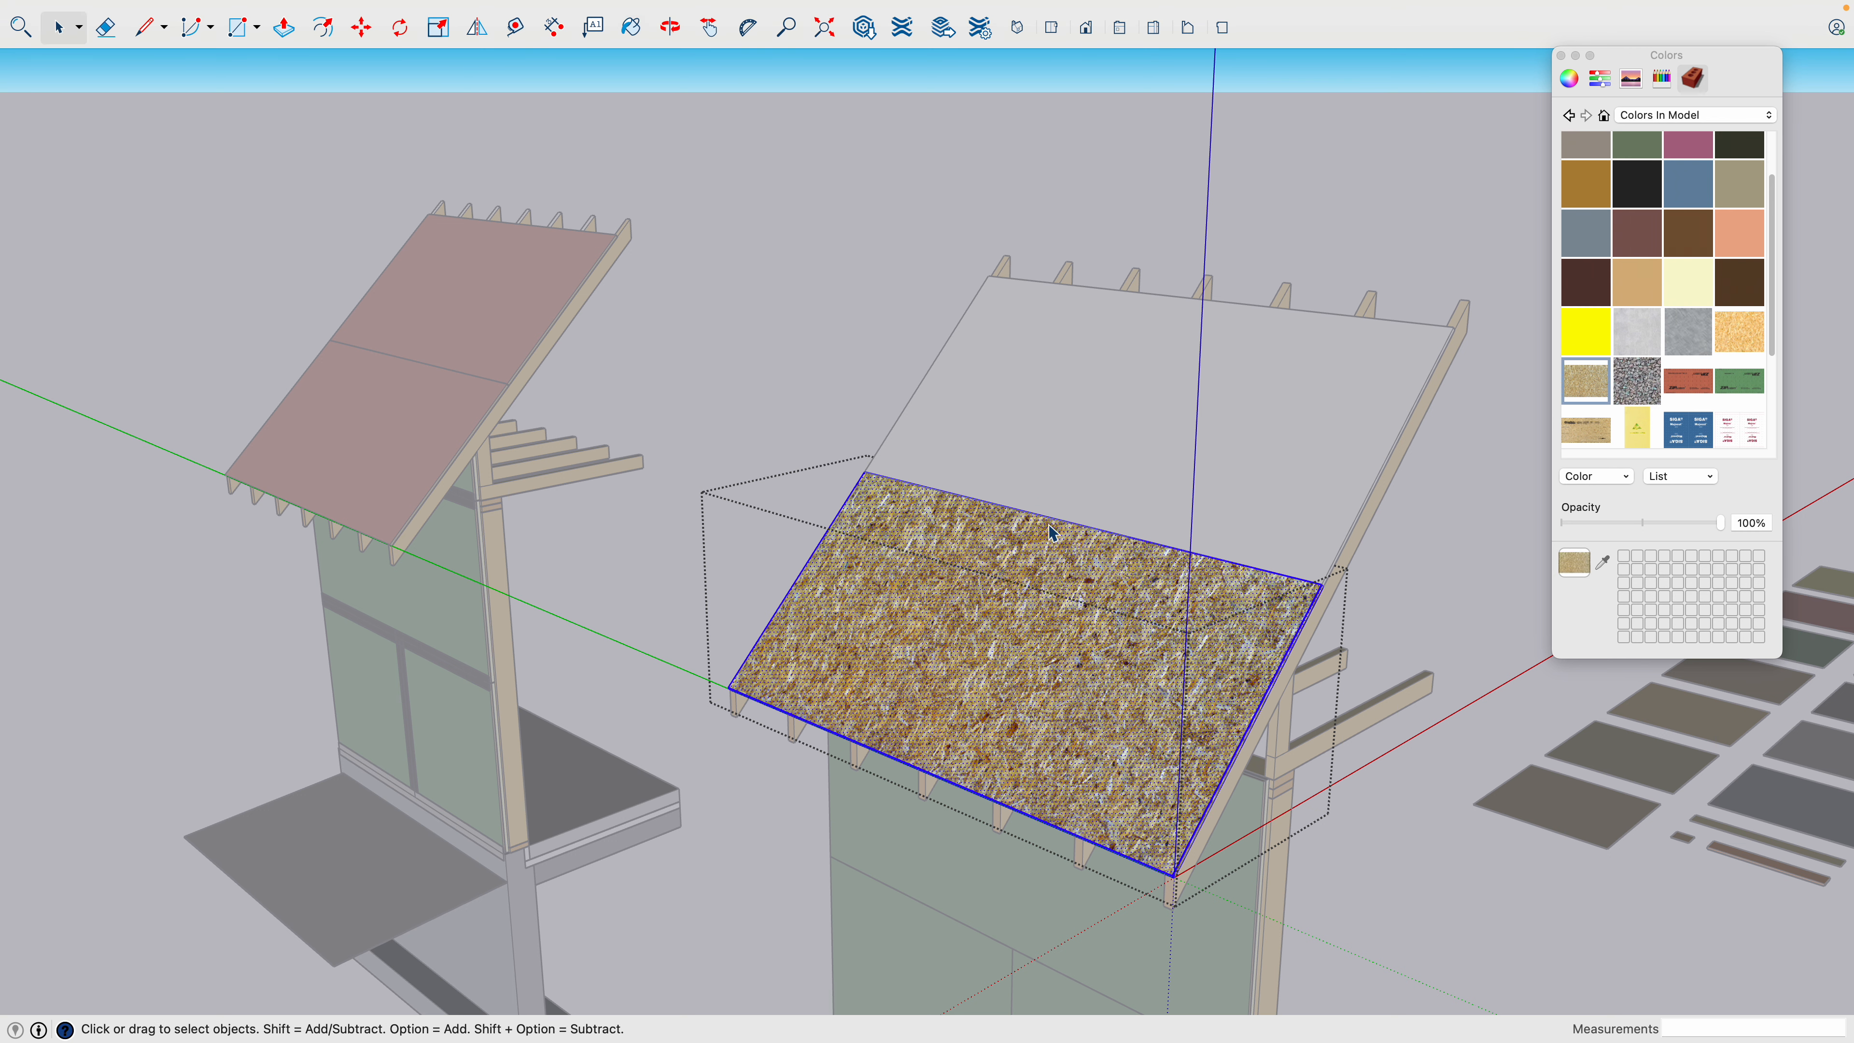
# - Undo the OSB painting on the lower roof sheathing panel
pyautogui.click(855, 355)
pyautogui.press('super+z')
pyautogui.press('super+z')
pyautogui.press('super+z')
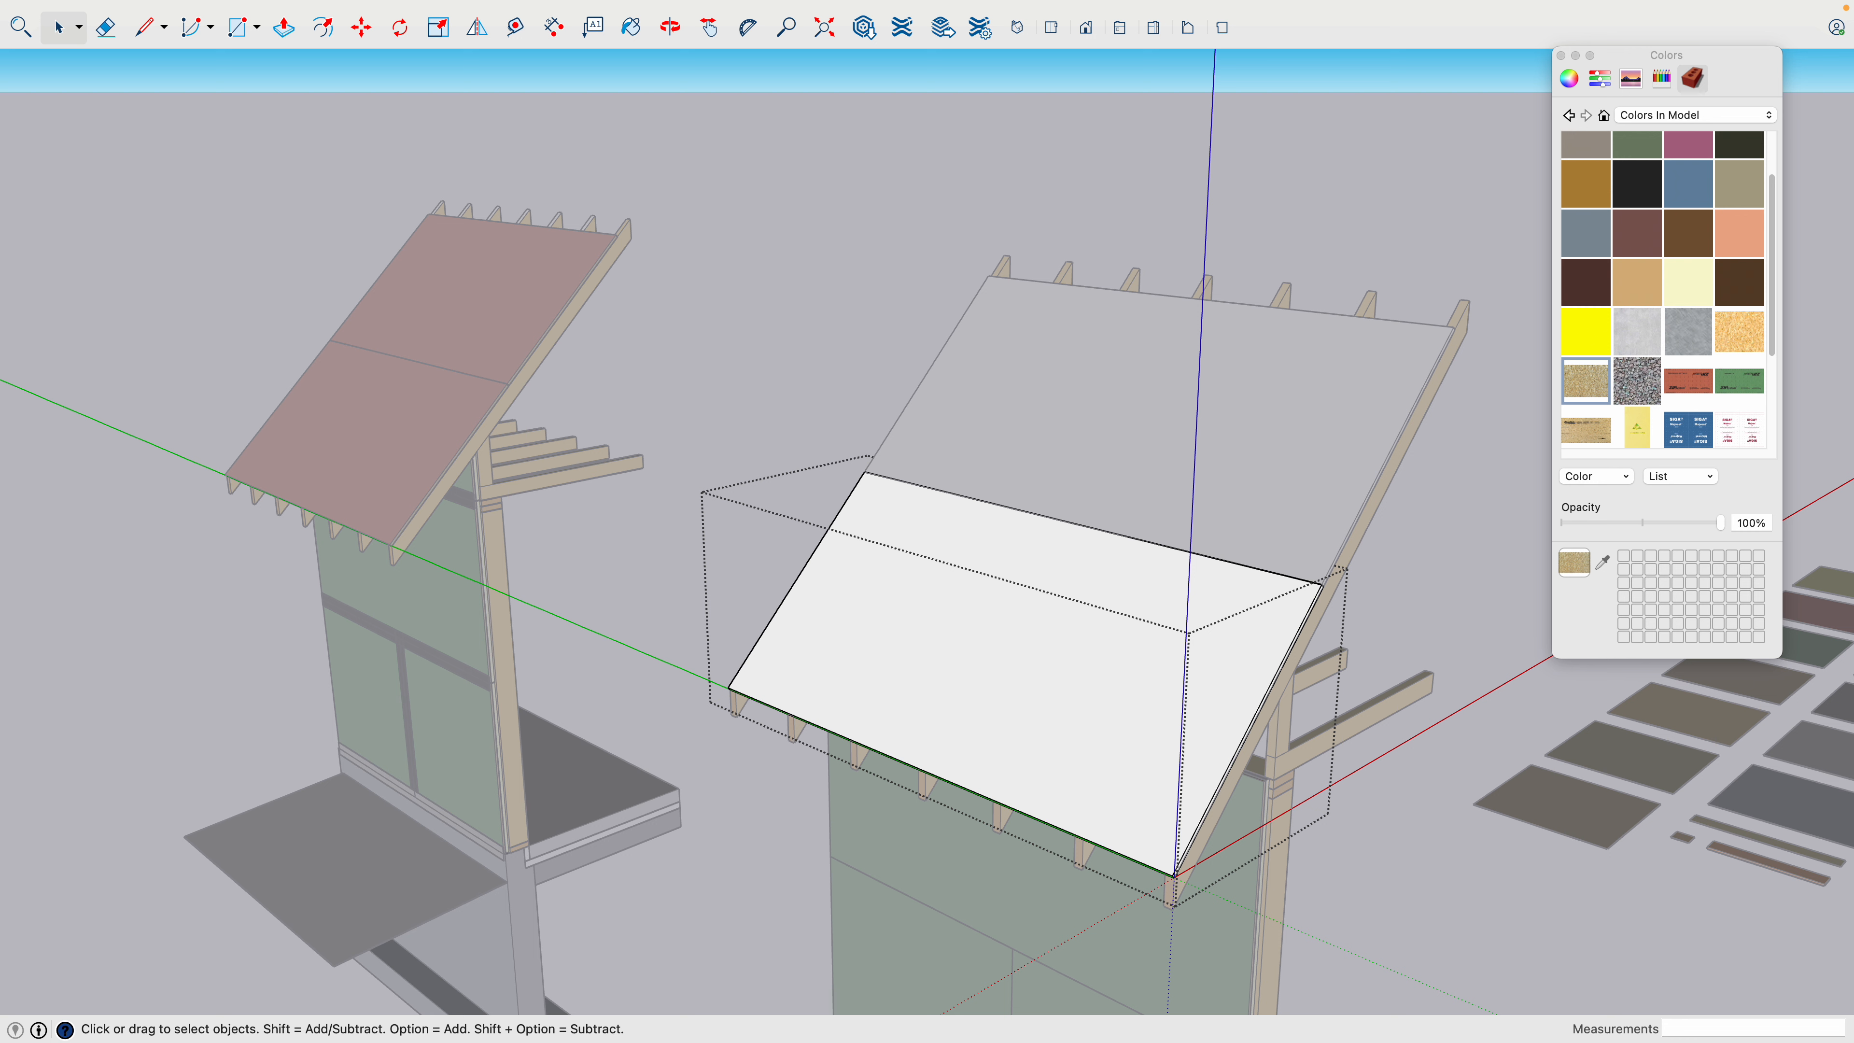
# - Delete the blank copy's upper roof sheathing panel and make the lower one a component named "5/8 Roof Sheathing"
pyautogui.click(1206, 421)
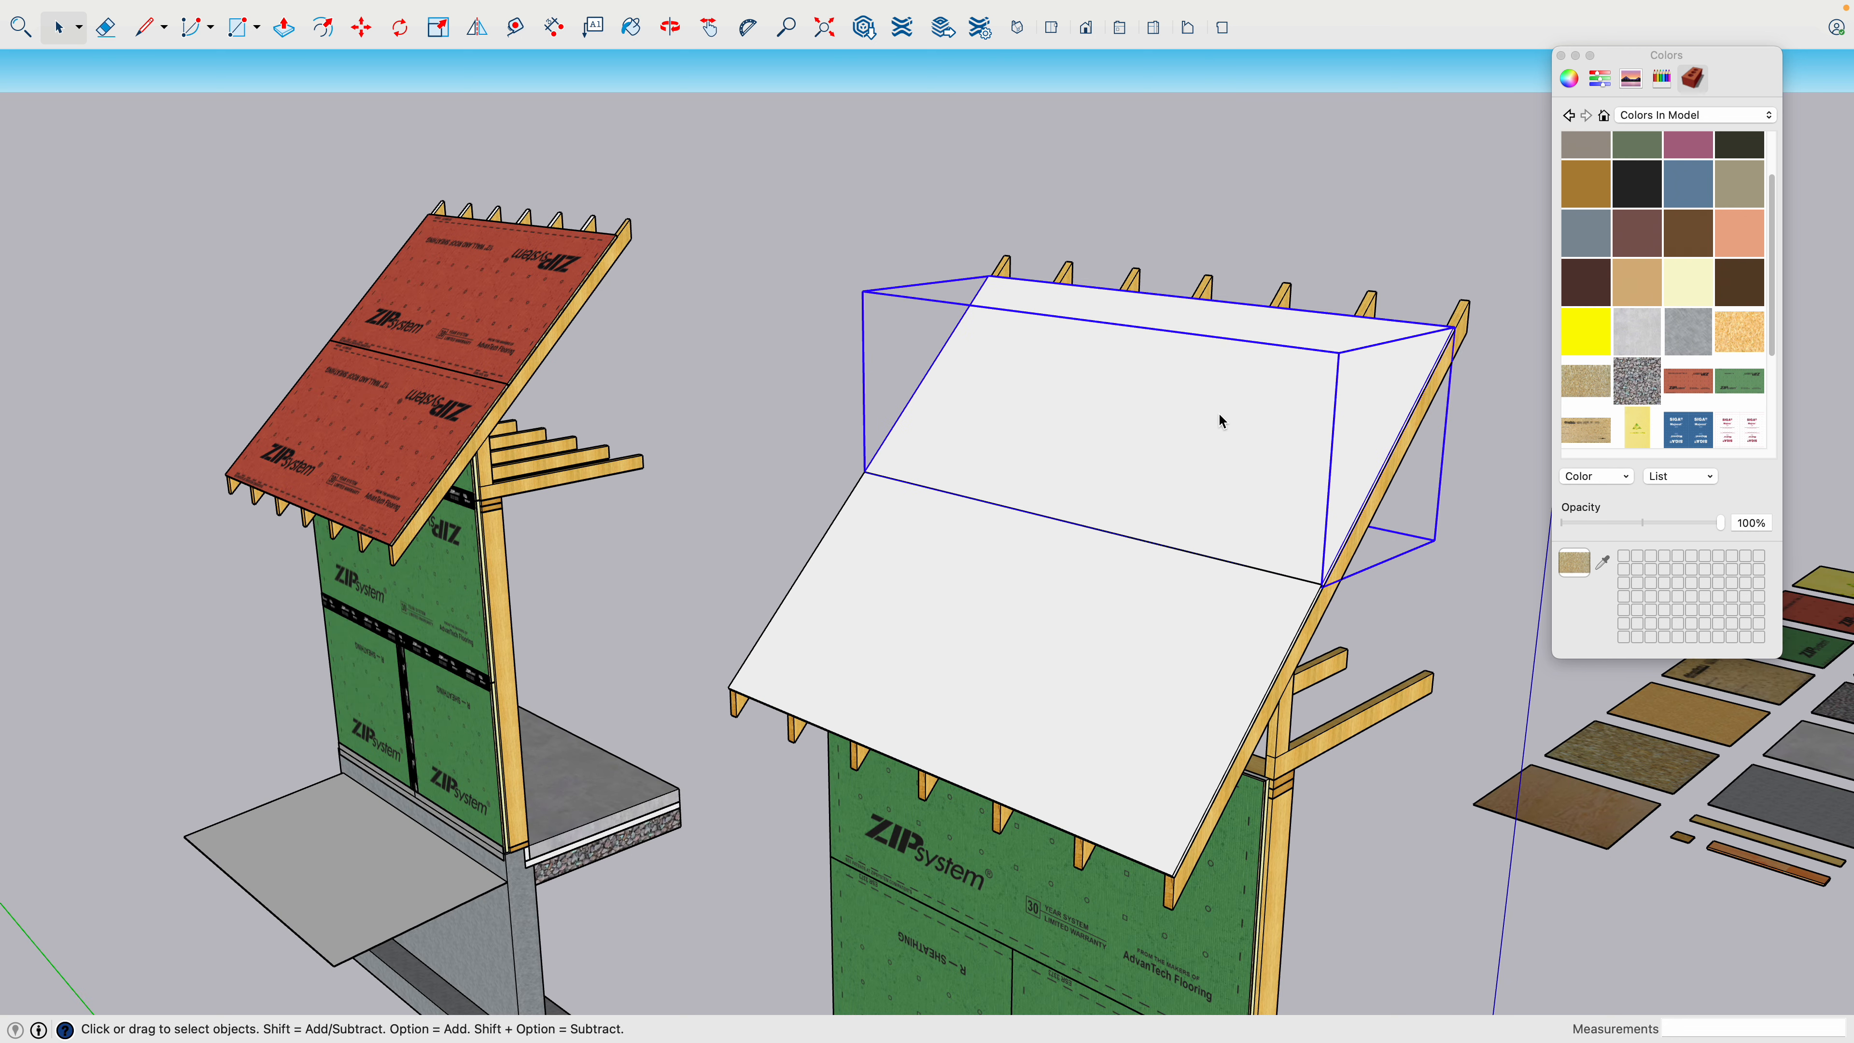
pyautogui.press('Delete')
pyautogui.click(1205, 711)
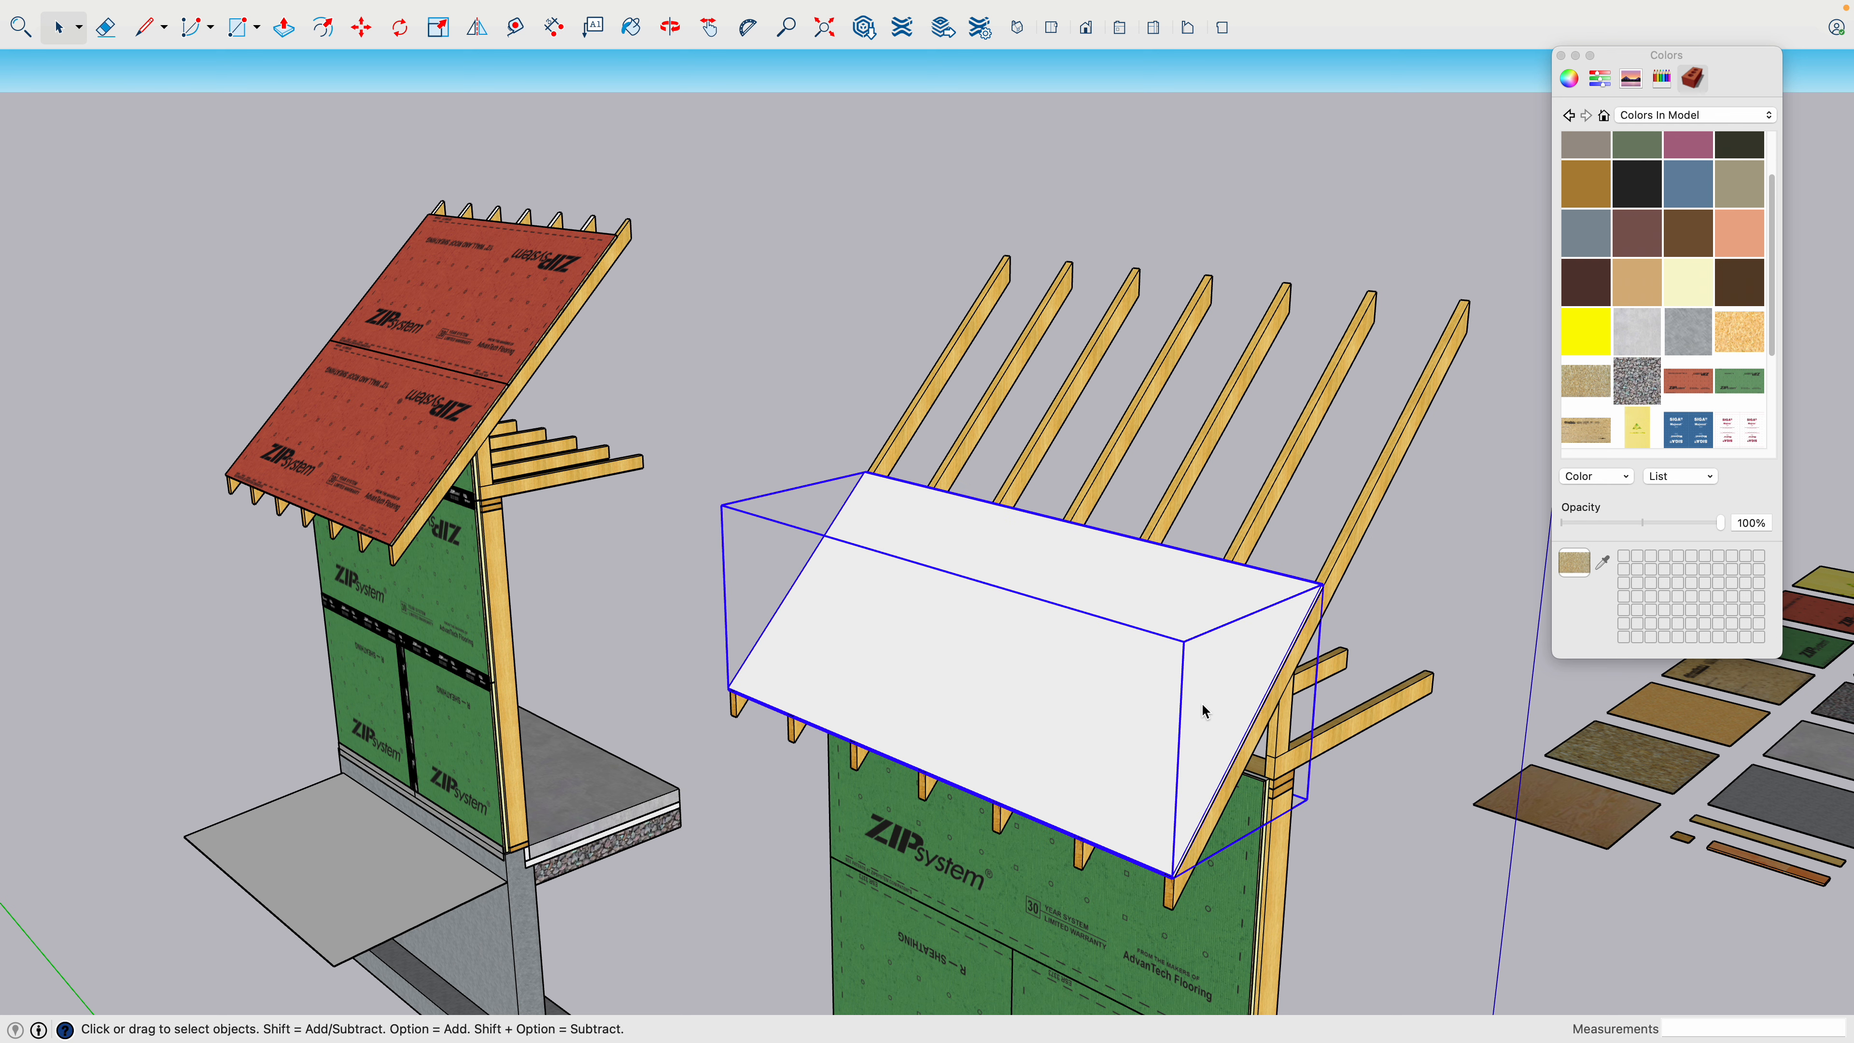
pyautogui.rightClick(1205, 711)
pyautogui.click(1257, 858)
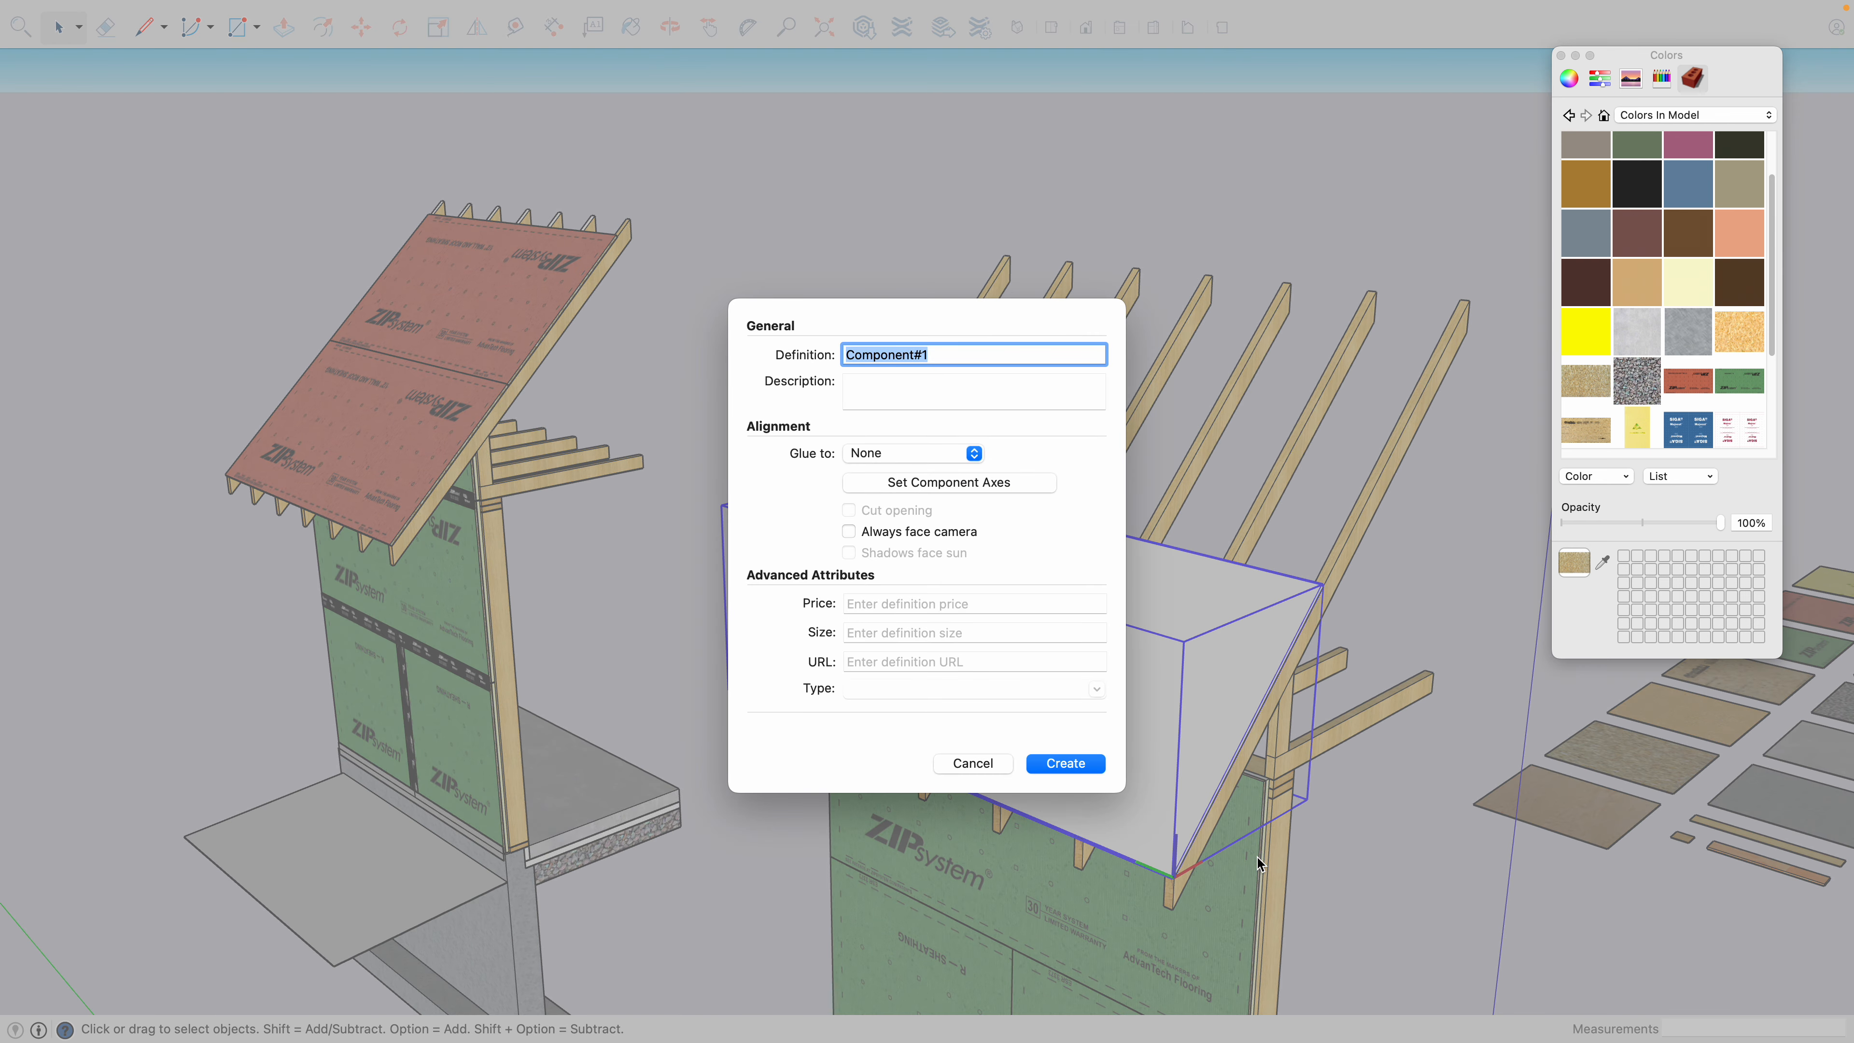
pyautogui.write('5/8')
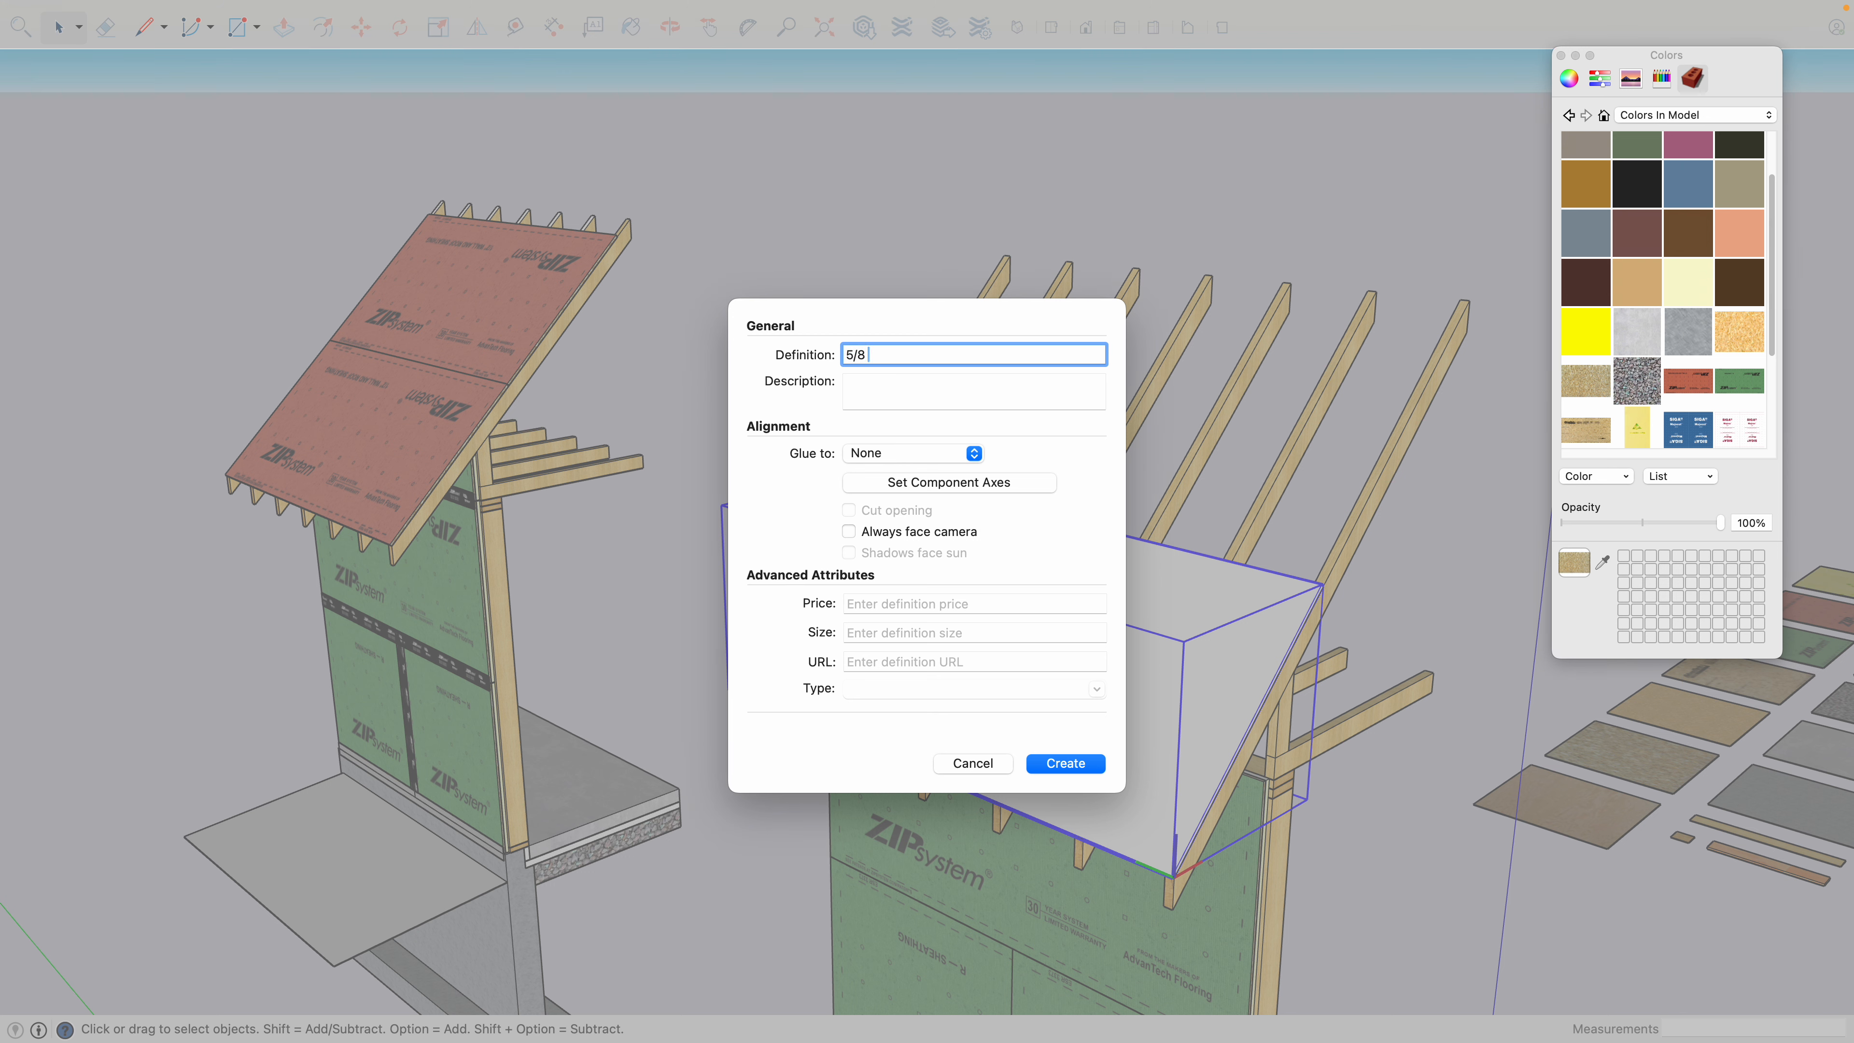
pyautogui.write(' Roof Sheathing')
pyautogui.press('Return')
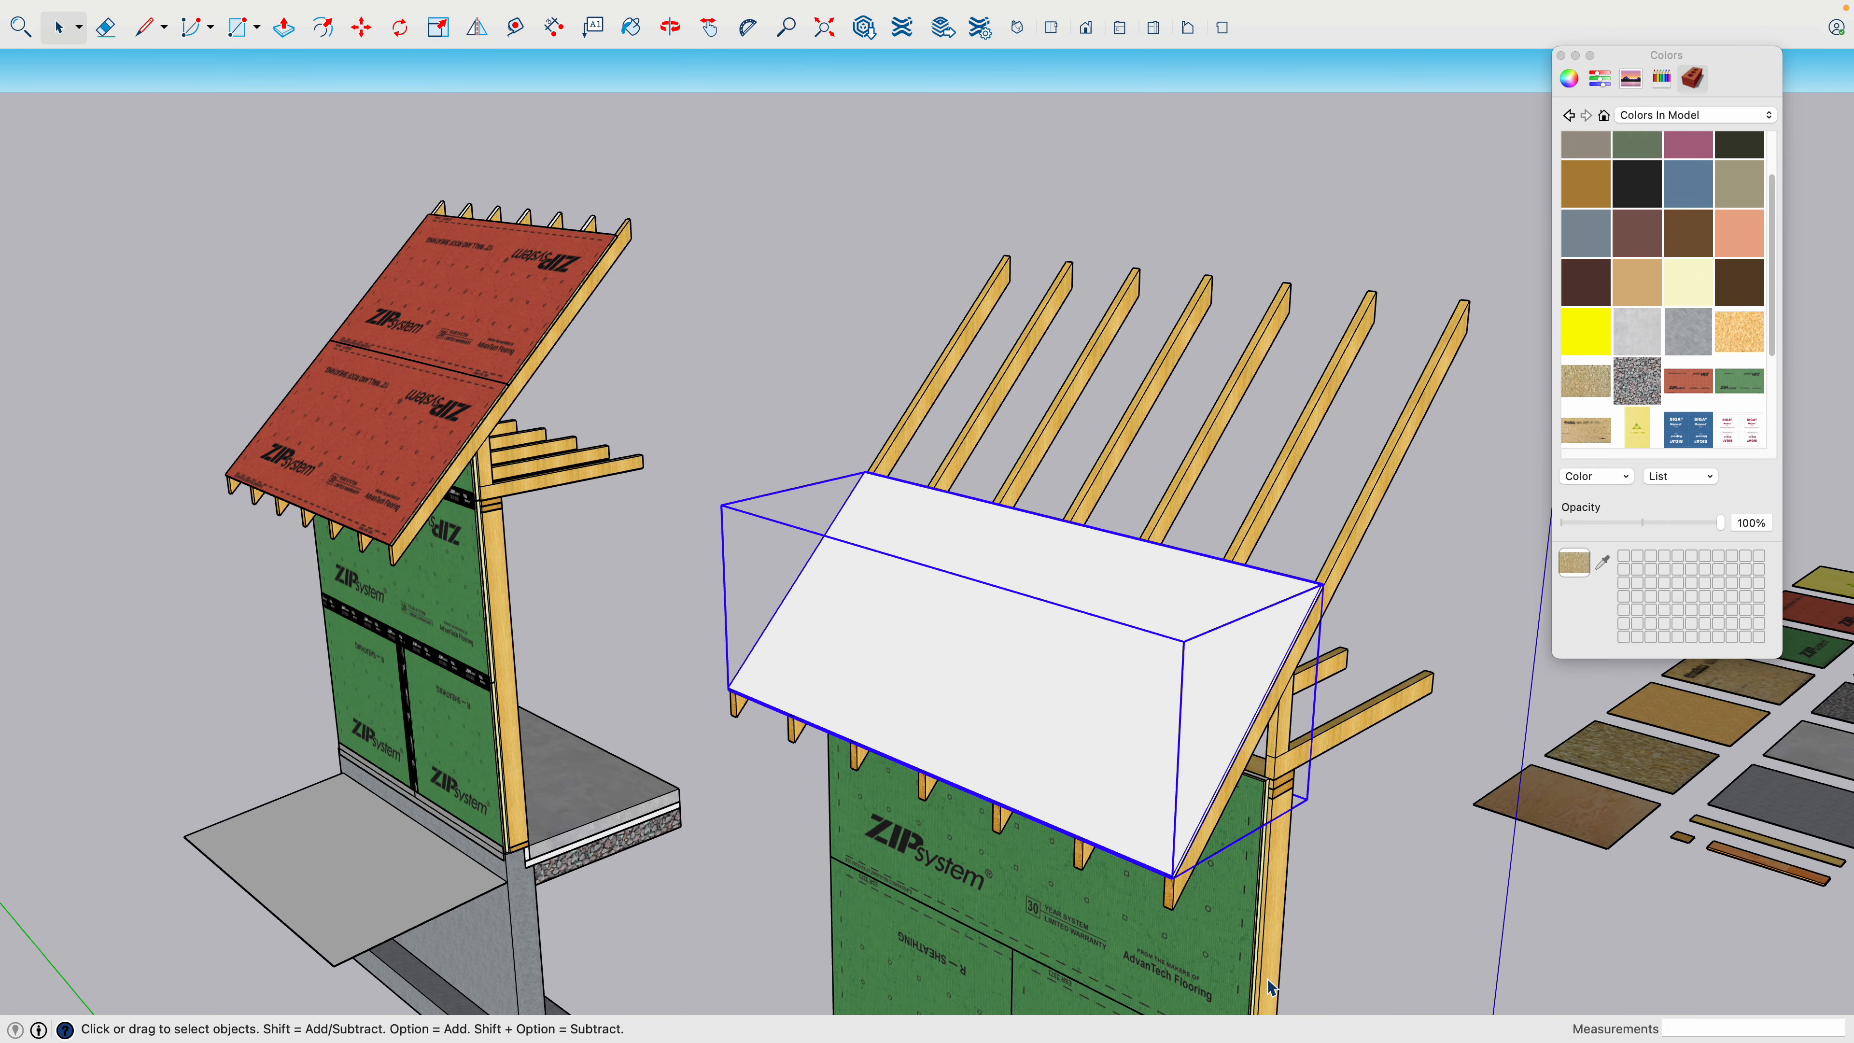
# - Copy the lower roof sheathing component up the slope from its lower corner to its upper corner, forming the second roof panel
pyautogui.scroll(10, 1148, 829)
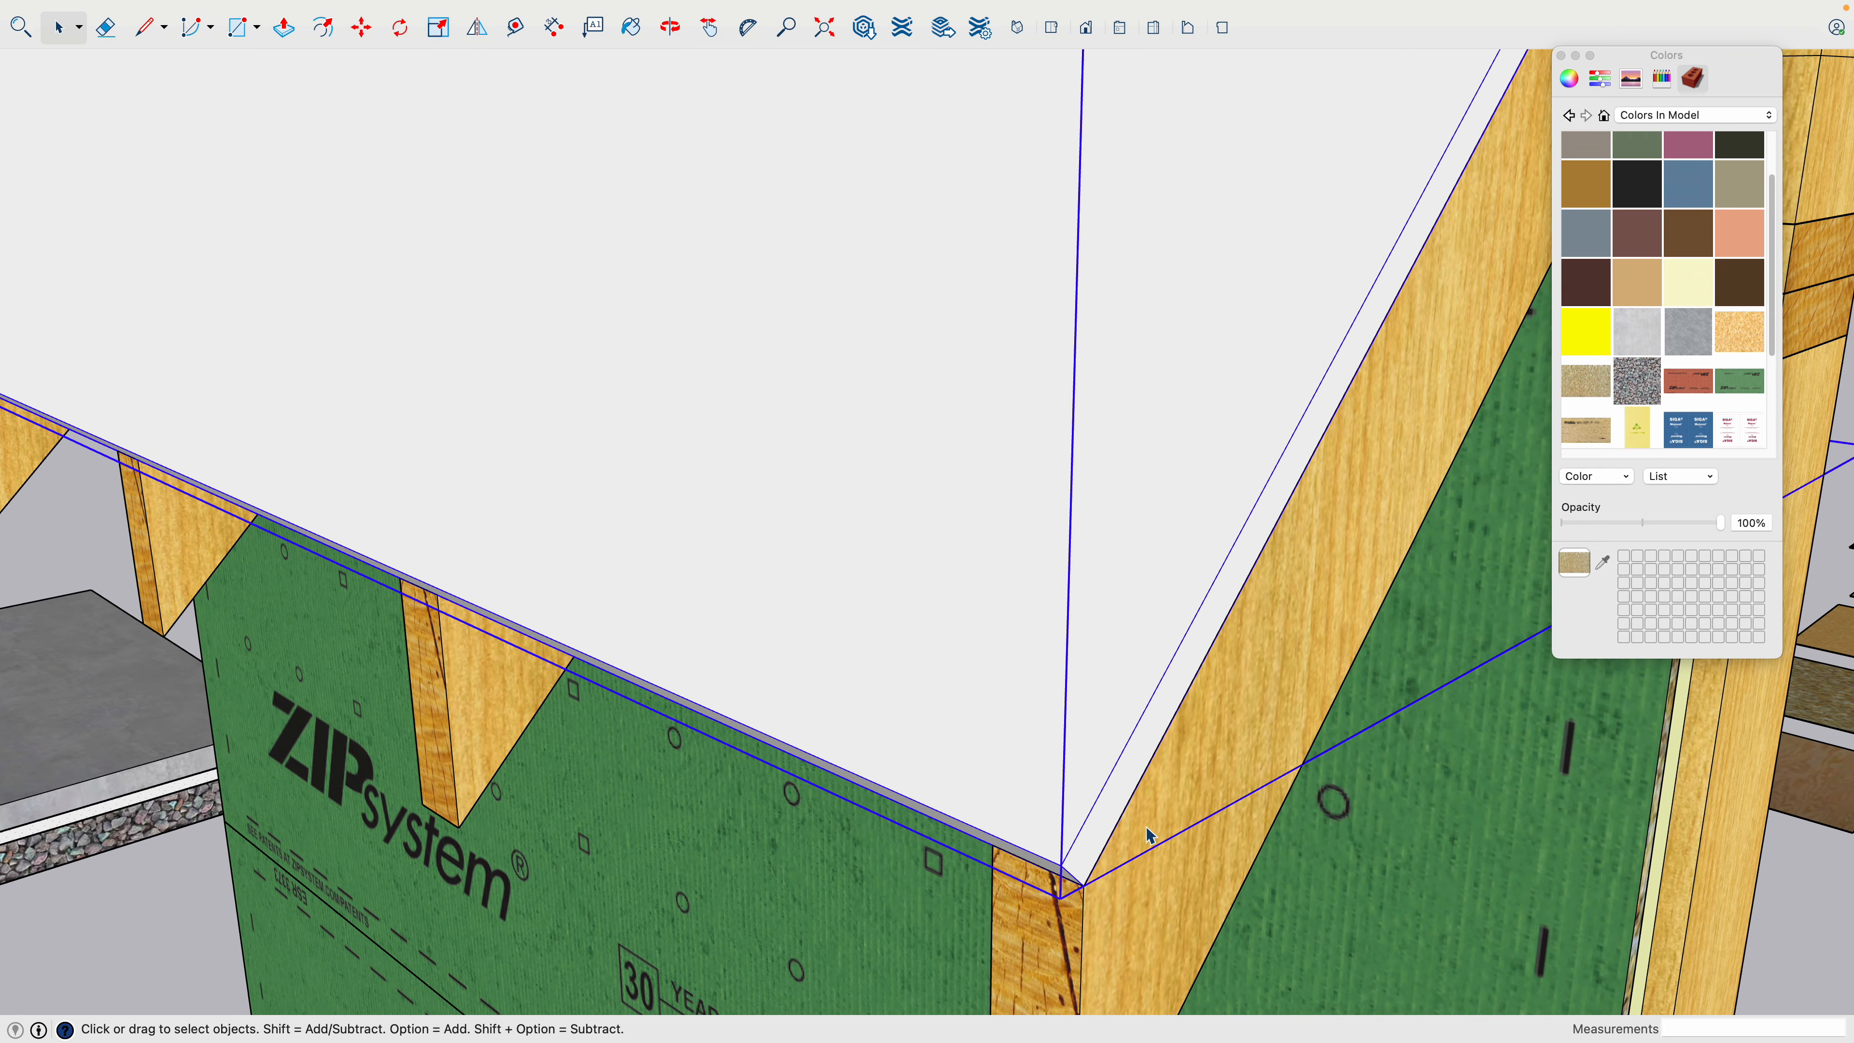
pyautogui.press('m')
pyautogui.press('alt')
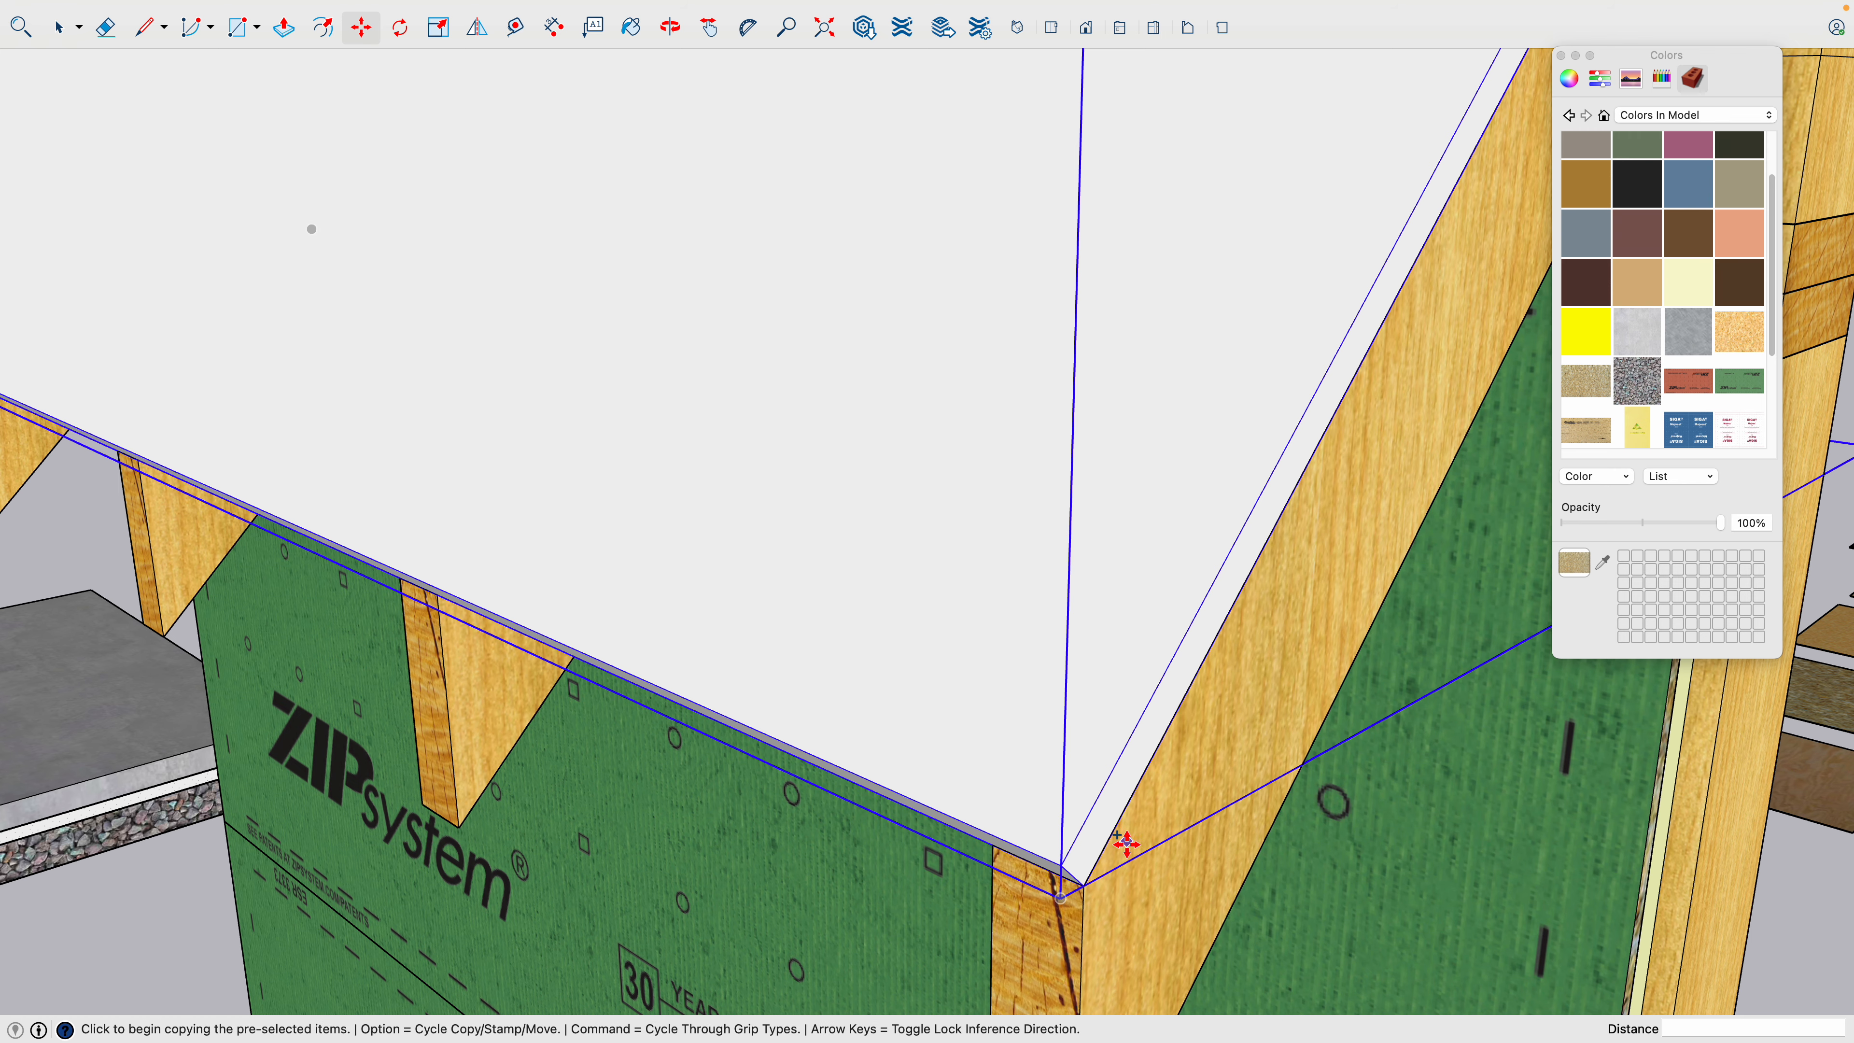
pyautogui.click(1085, 887)
pyautogui.scroll(-10, 1088, 884)
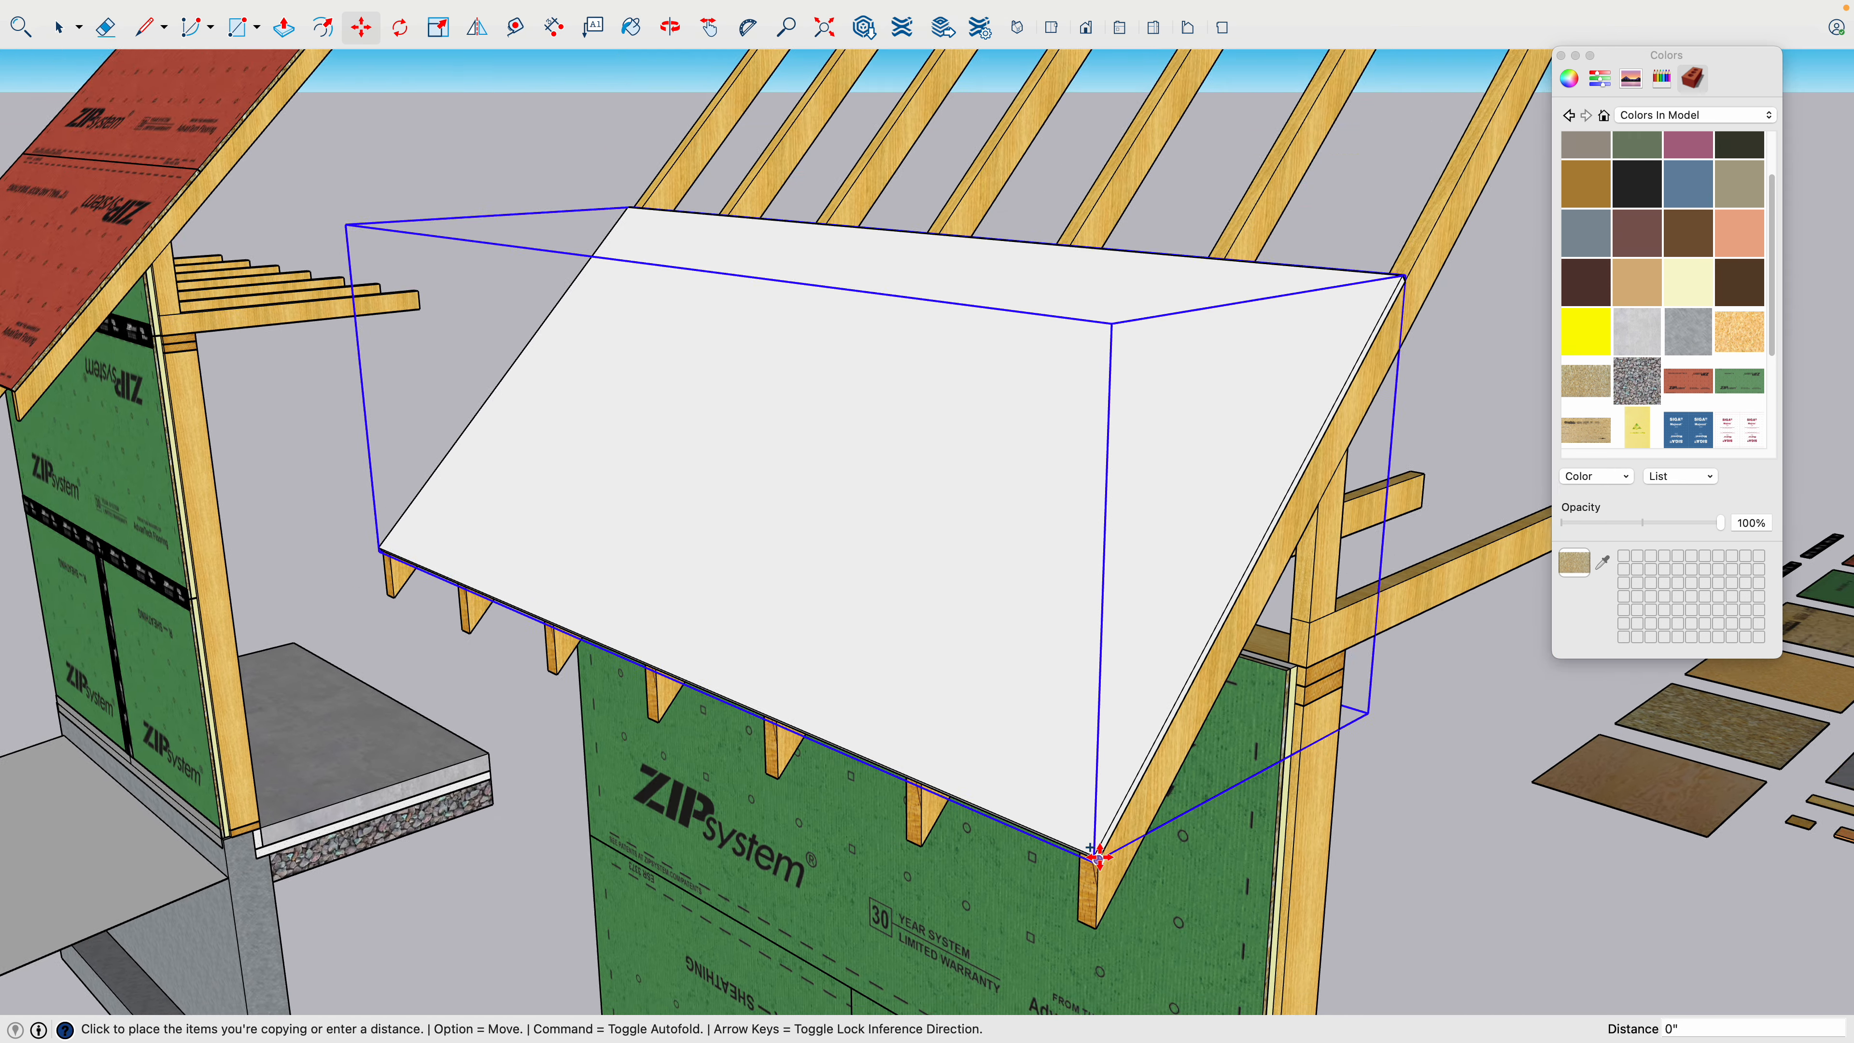
pyautogui.scroll(-10, 1233, 606)
pyautogui.click(1301, 482)
pyautogui.press('space')
pyautogui.click(1420, 507)
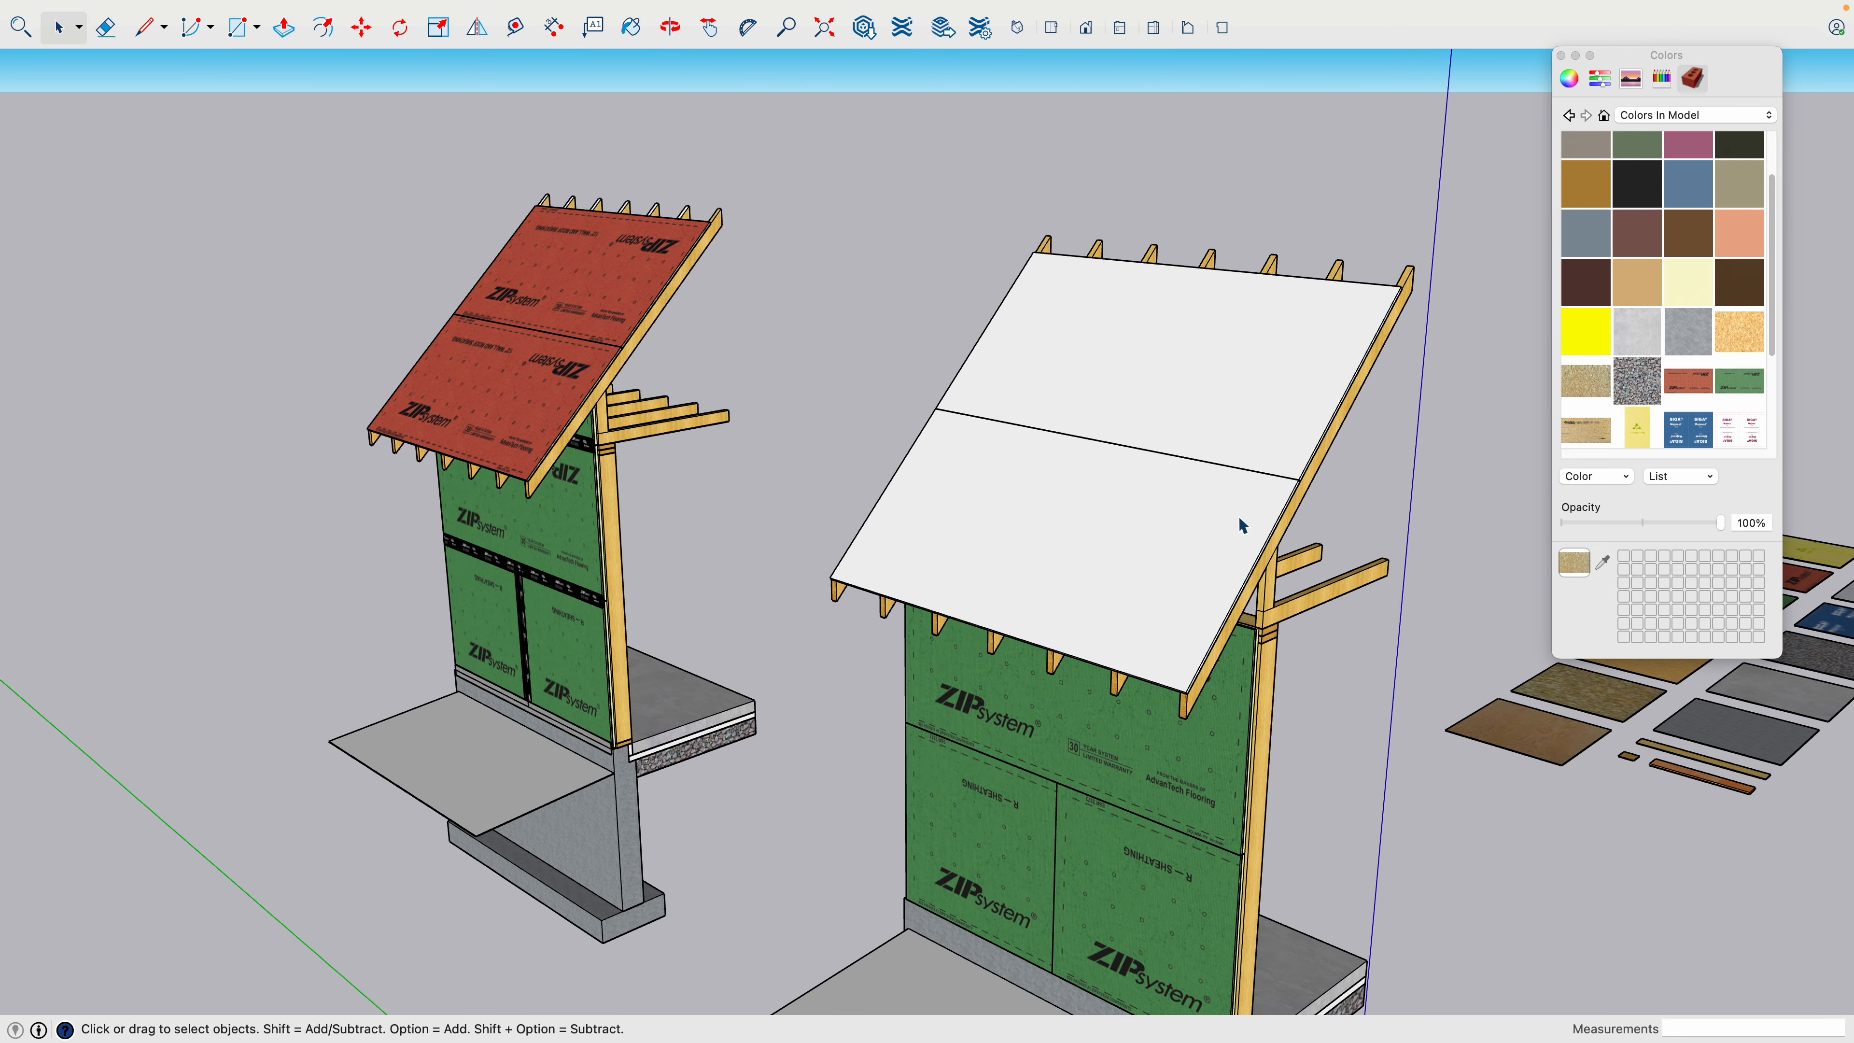
# - Open the lower roof sheathing component and paint all its faces with the OSB strand texture
pyautogui.scroll(5, 1241, 524)
pyautogui.tripleClick(1134, 567)
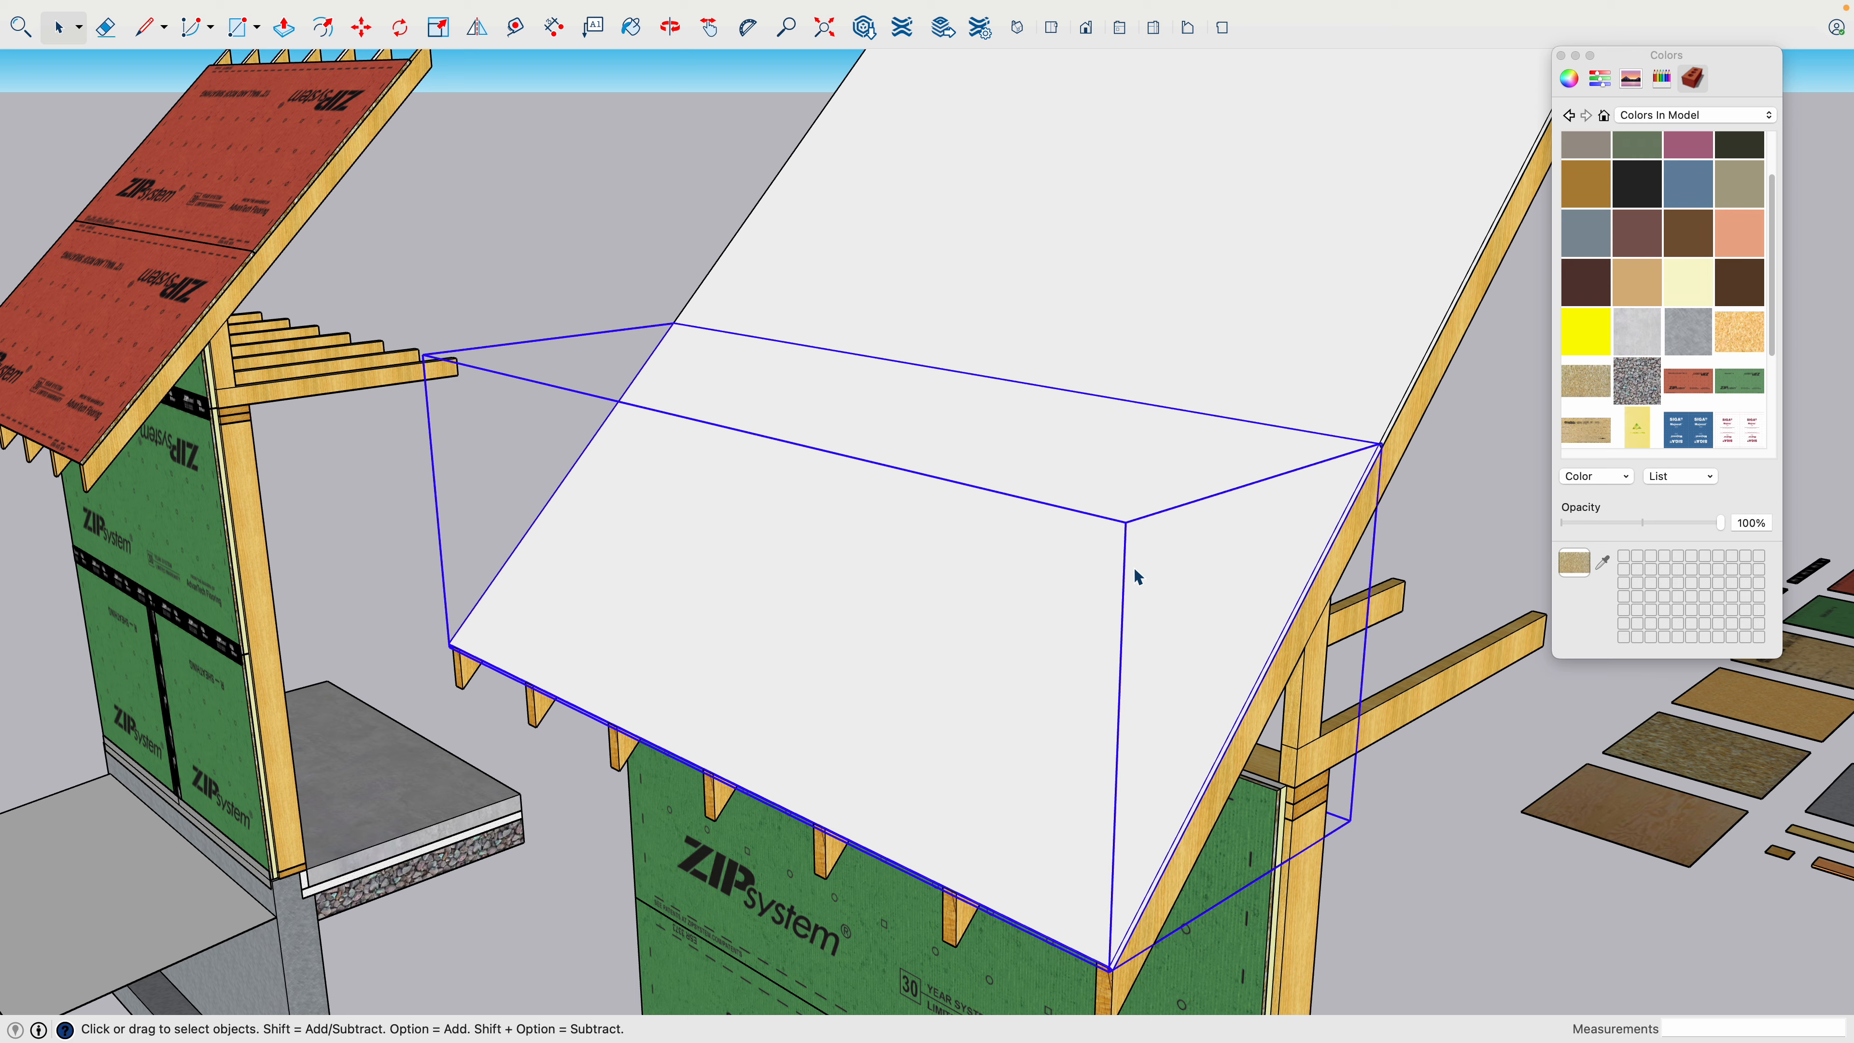
pyautogui.click(1185, 540)
pyautogui.doubleClick(1189, 547)
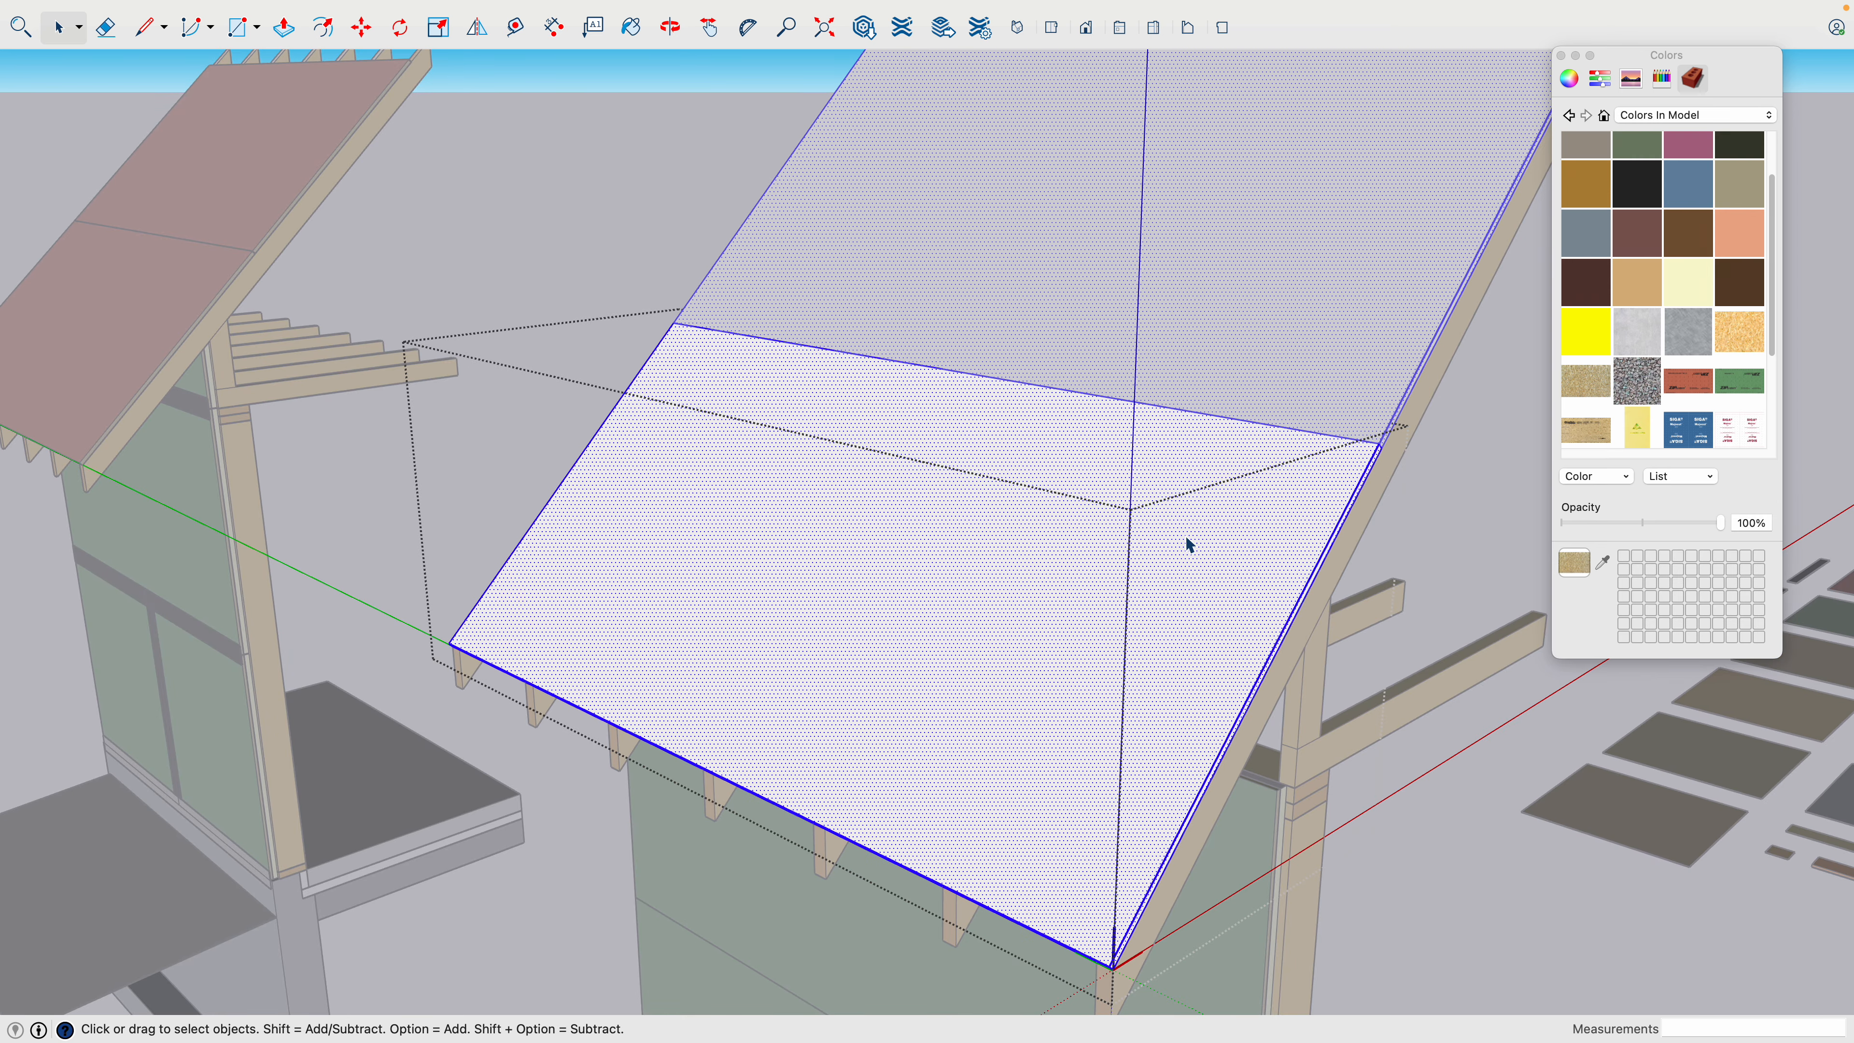
pyautogui.click(1587, 395)
pyautogui.click(1257, 526)
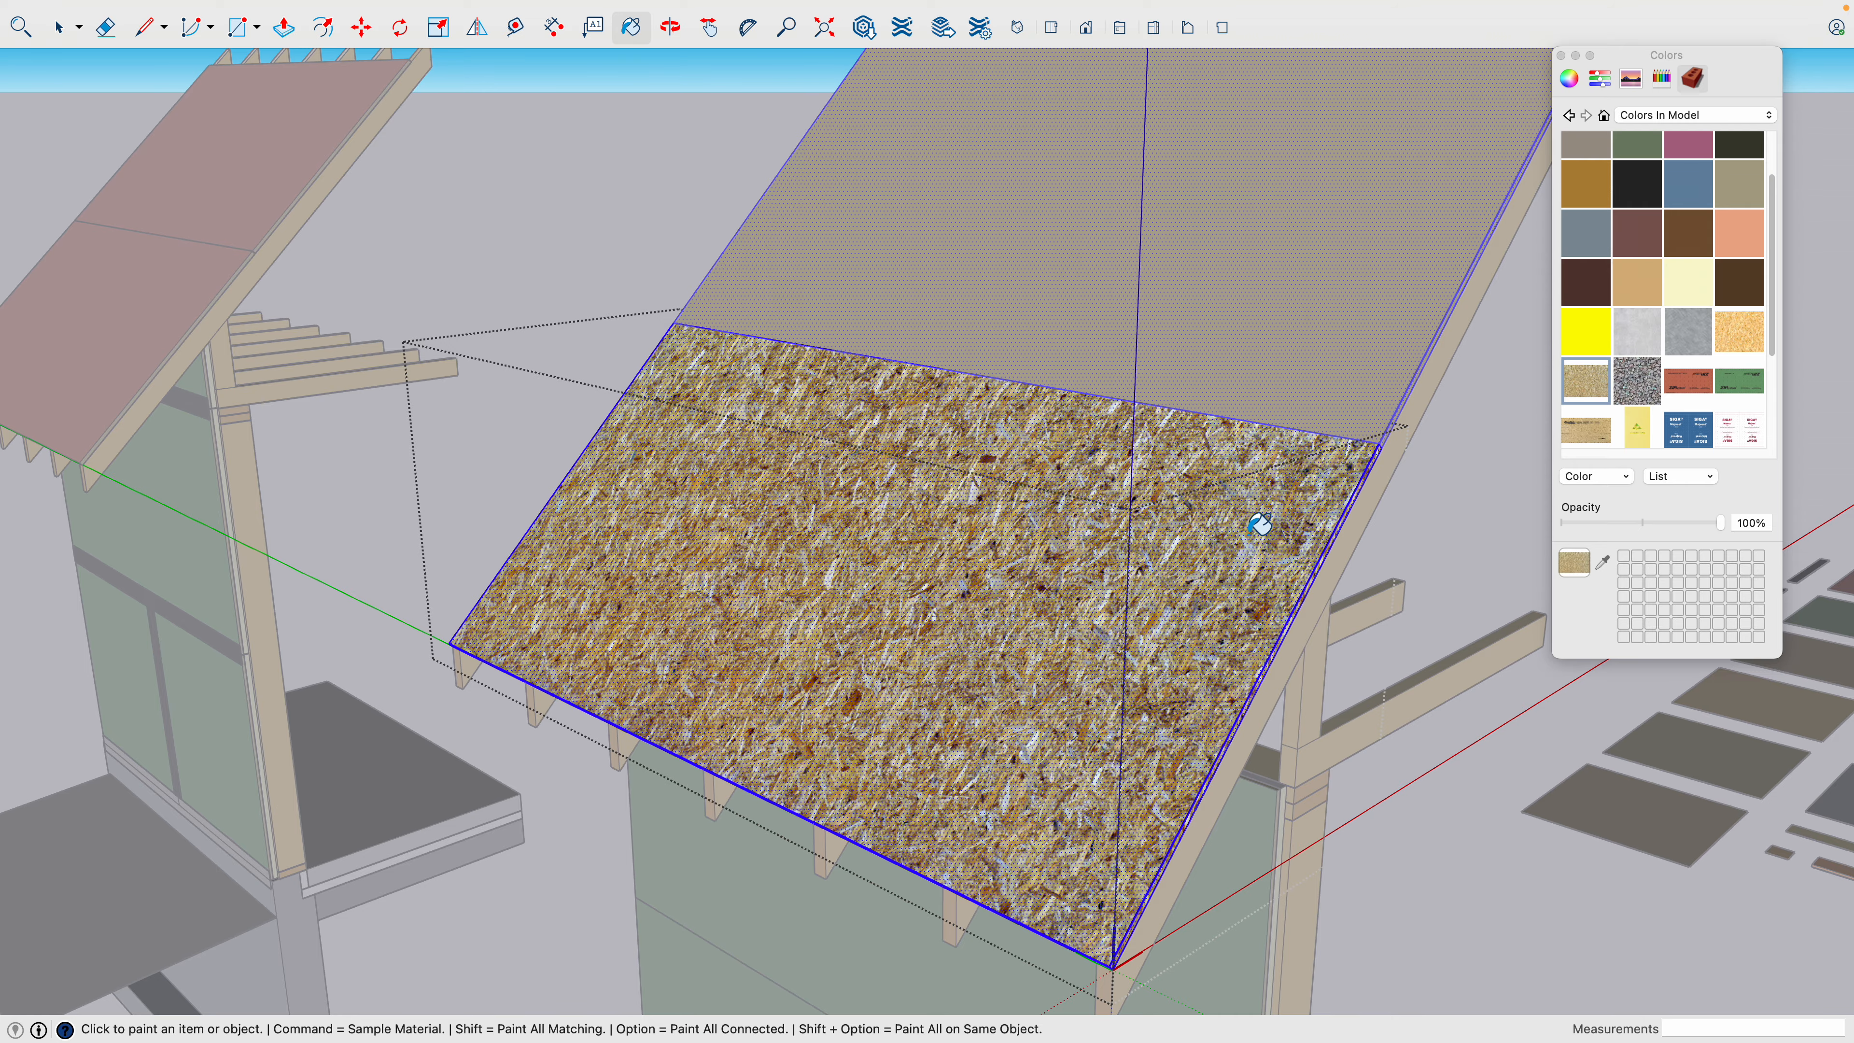
# - Paint the roof sheathing component's outer face with the red ZIP System texture and close the component
pyautogui.moveTo(1296, 538)
pyautogui.mouseDown(button='middle')
pyautogui.moveTo(513, 236)
pyautogui.moveTo(876, 329)
pyautogui.moveTo(1470, 380)
pyautogui.moveTo(1366, 551)
pyautogui.mouseUp(button='middle')
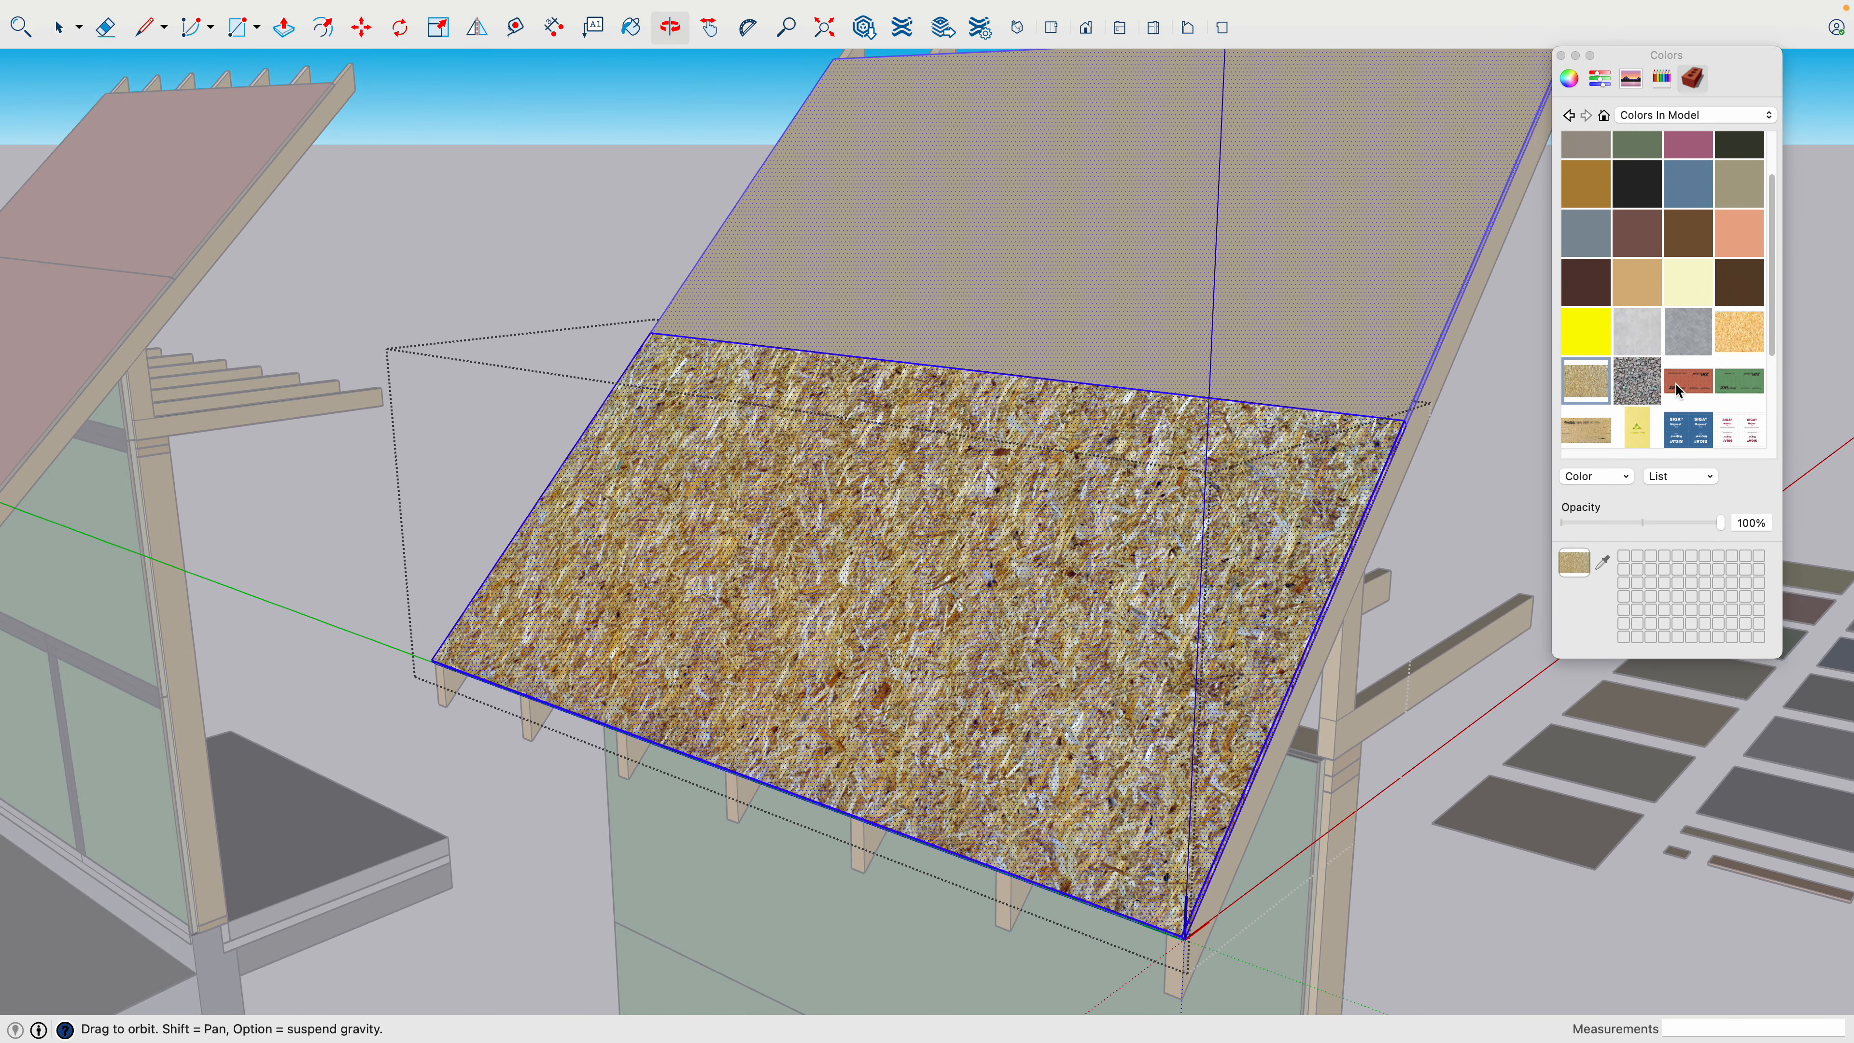
pyautogui.press('space')
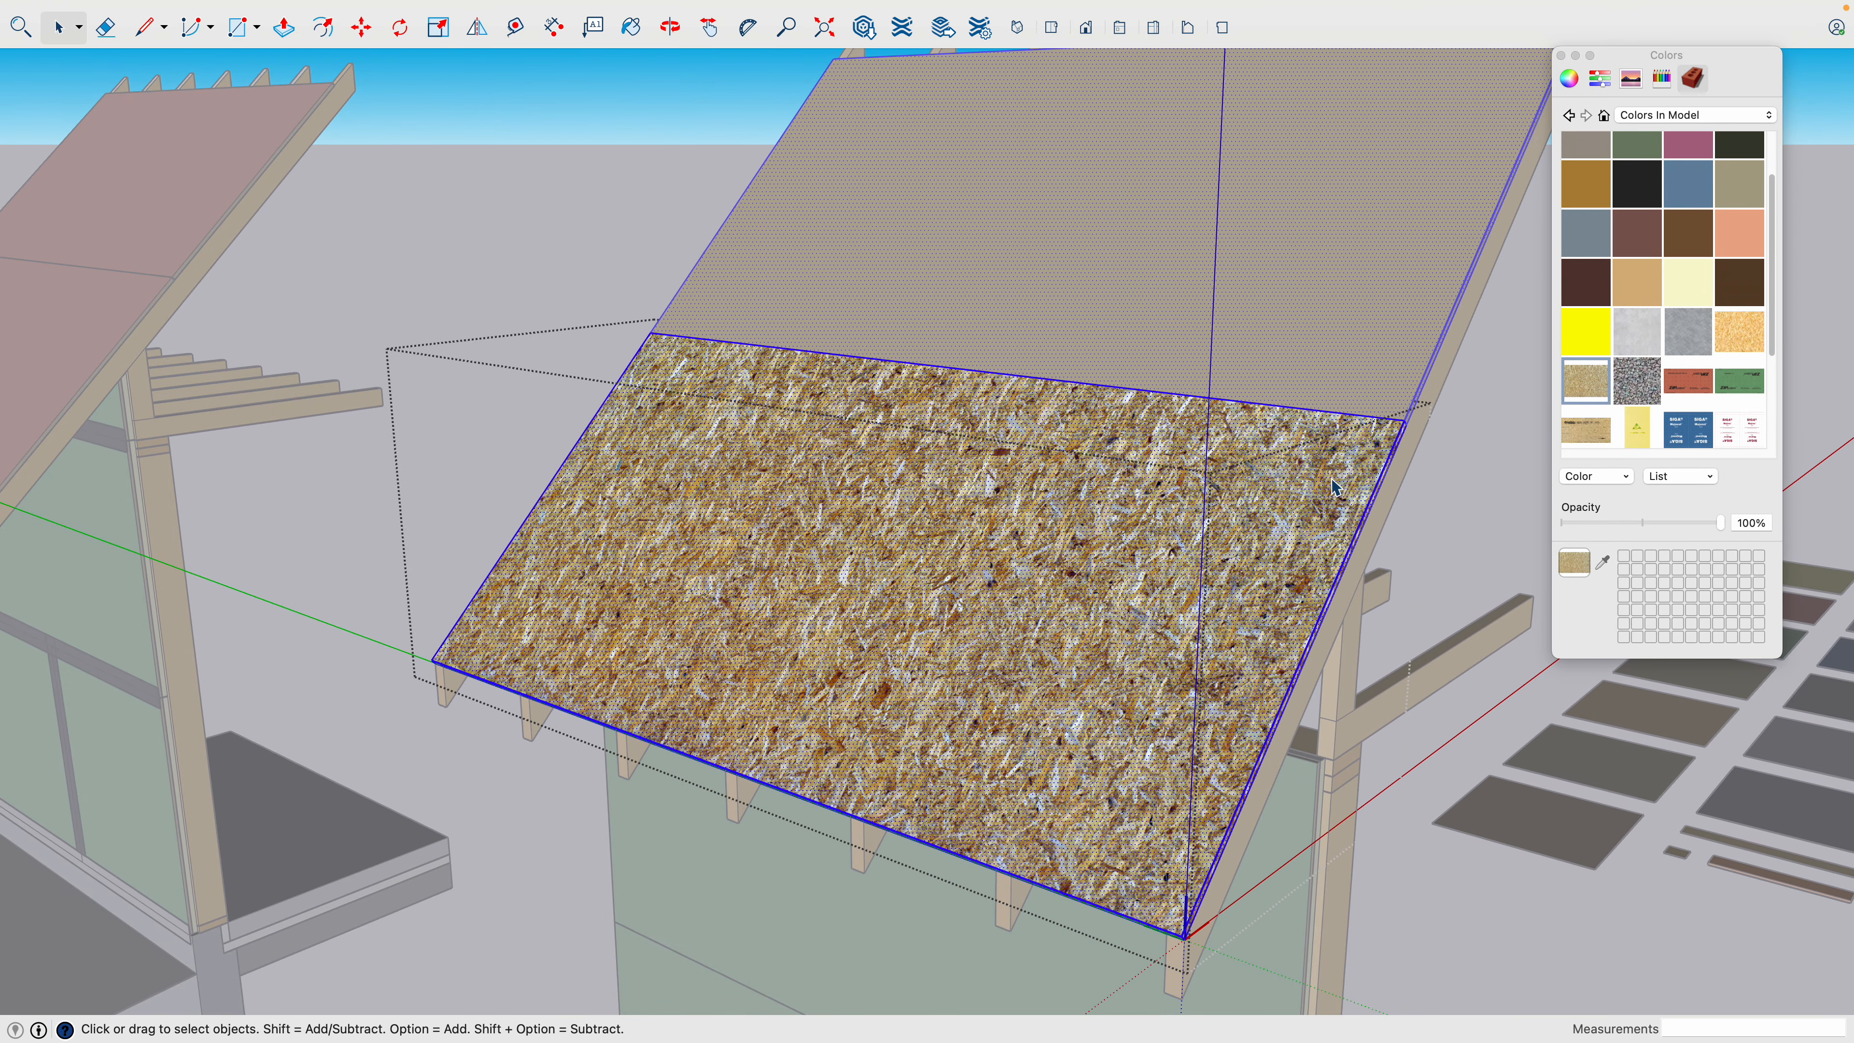
pyautogui.click(1332, 479)
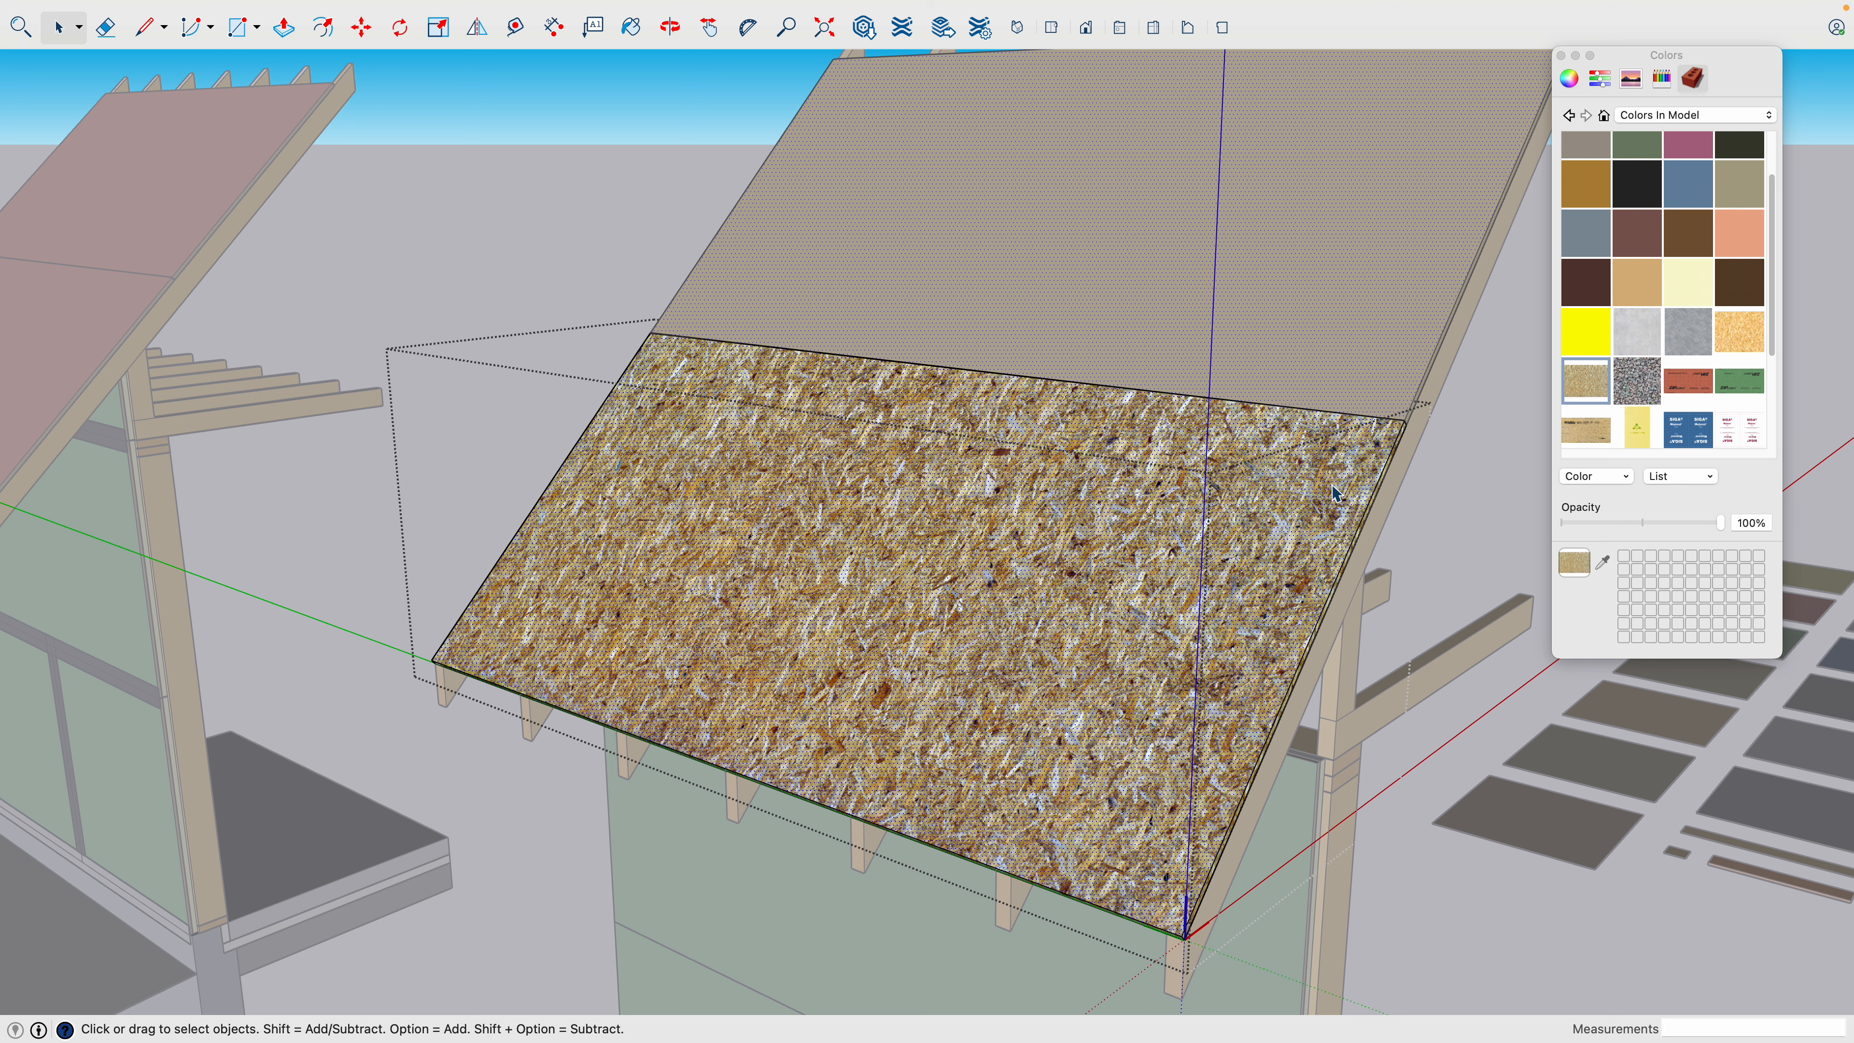
pyautogui.scroll(2, 1336, 488)
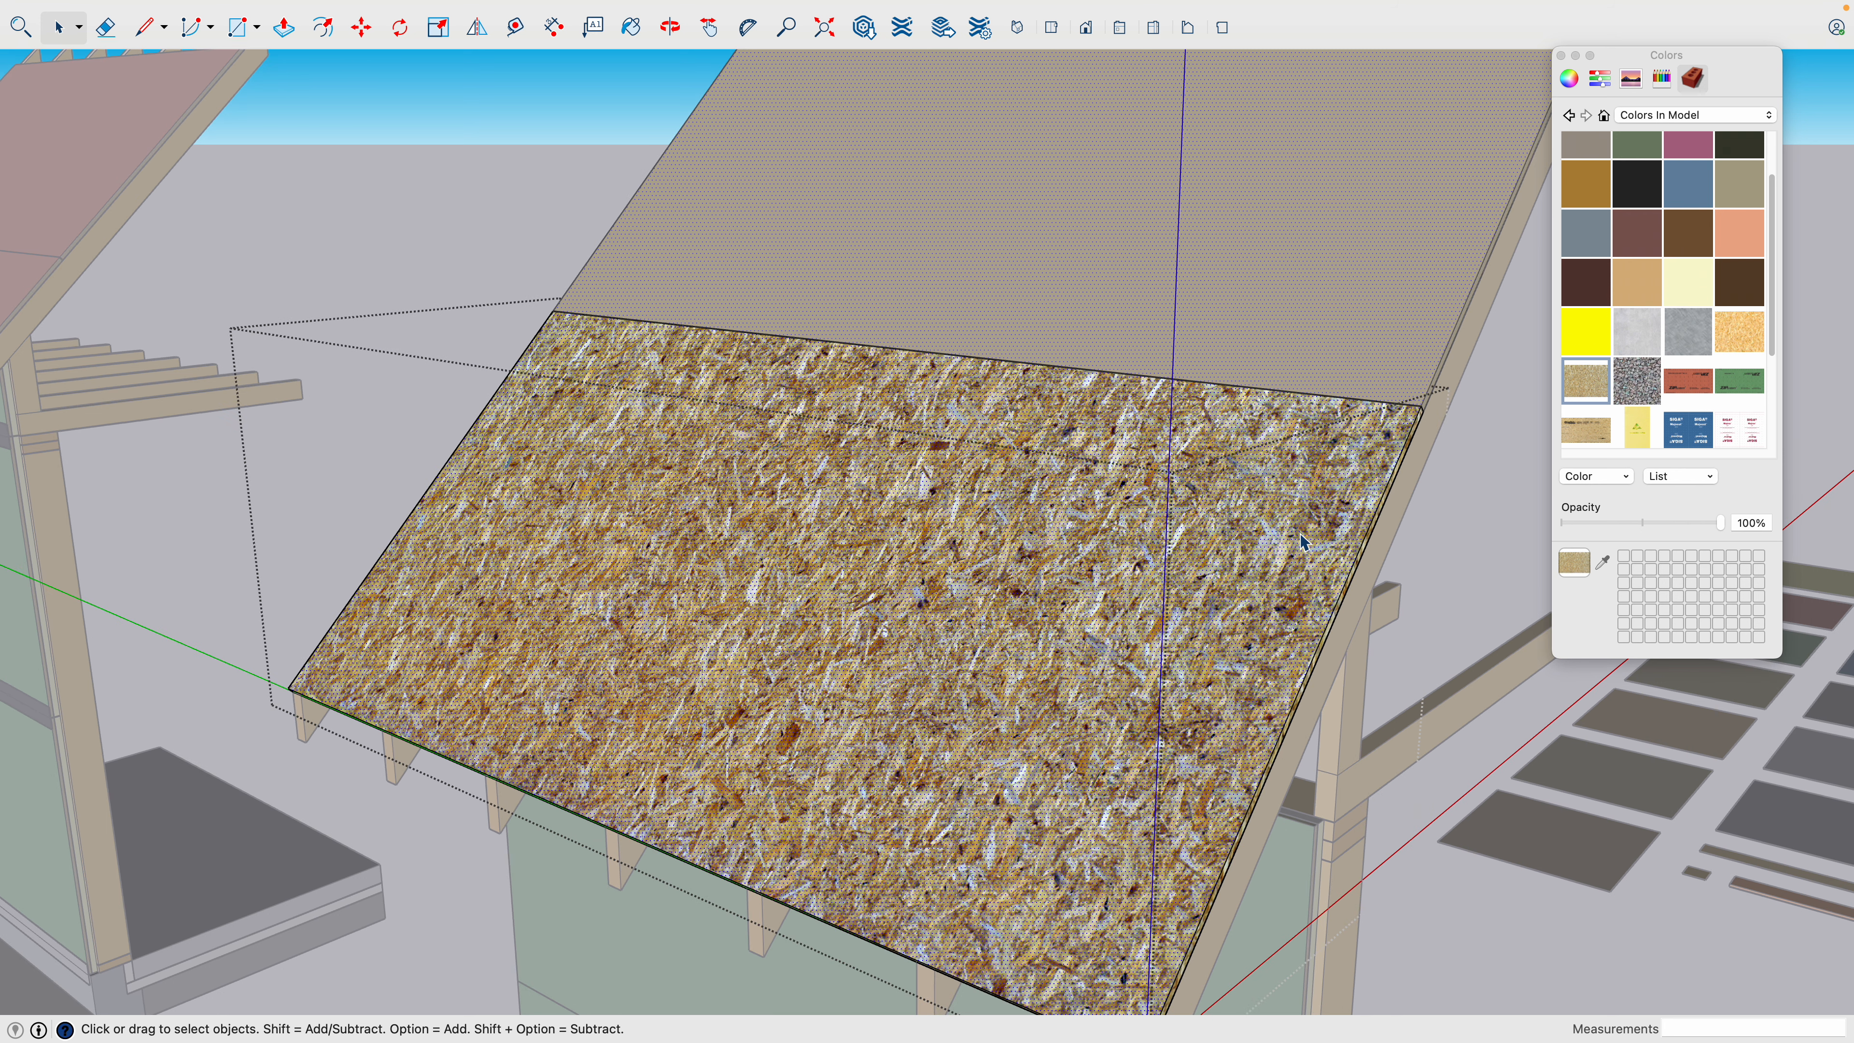
pyautogui.click(1673, 384)
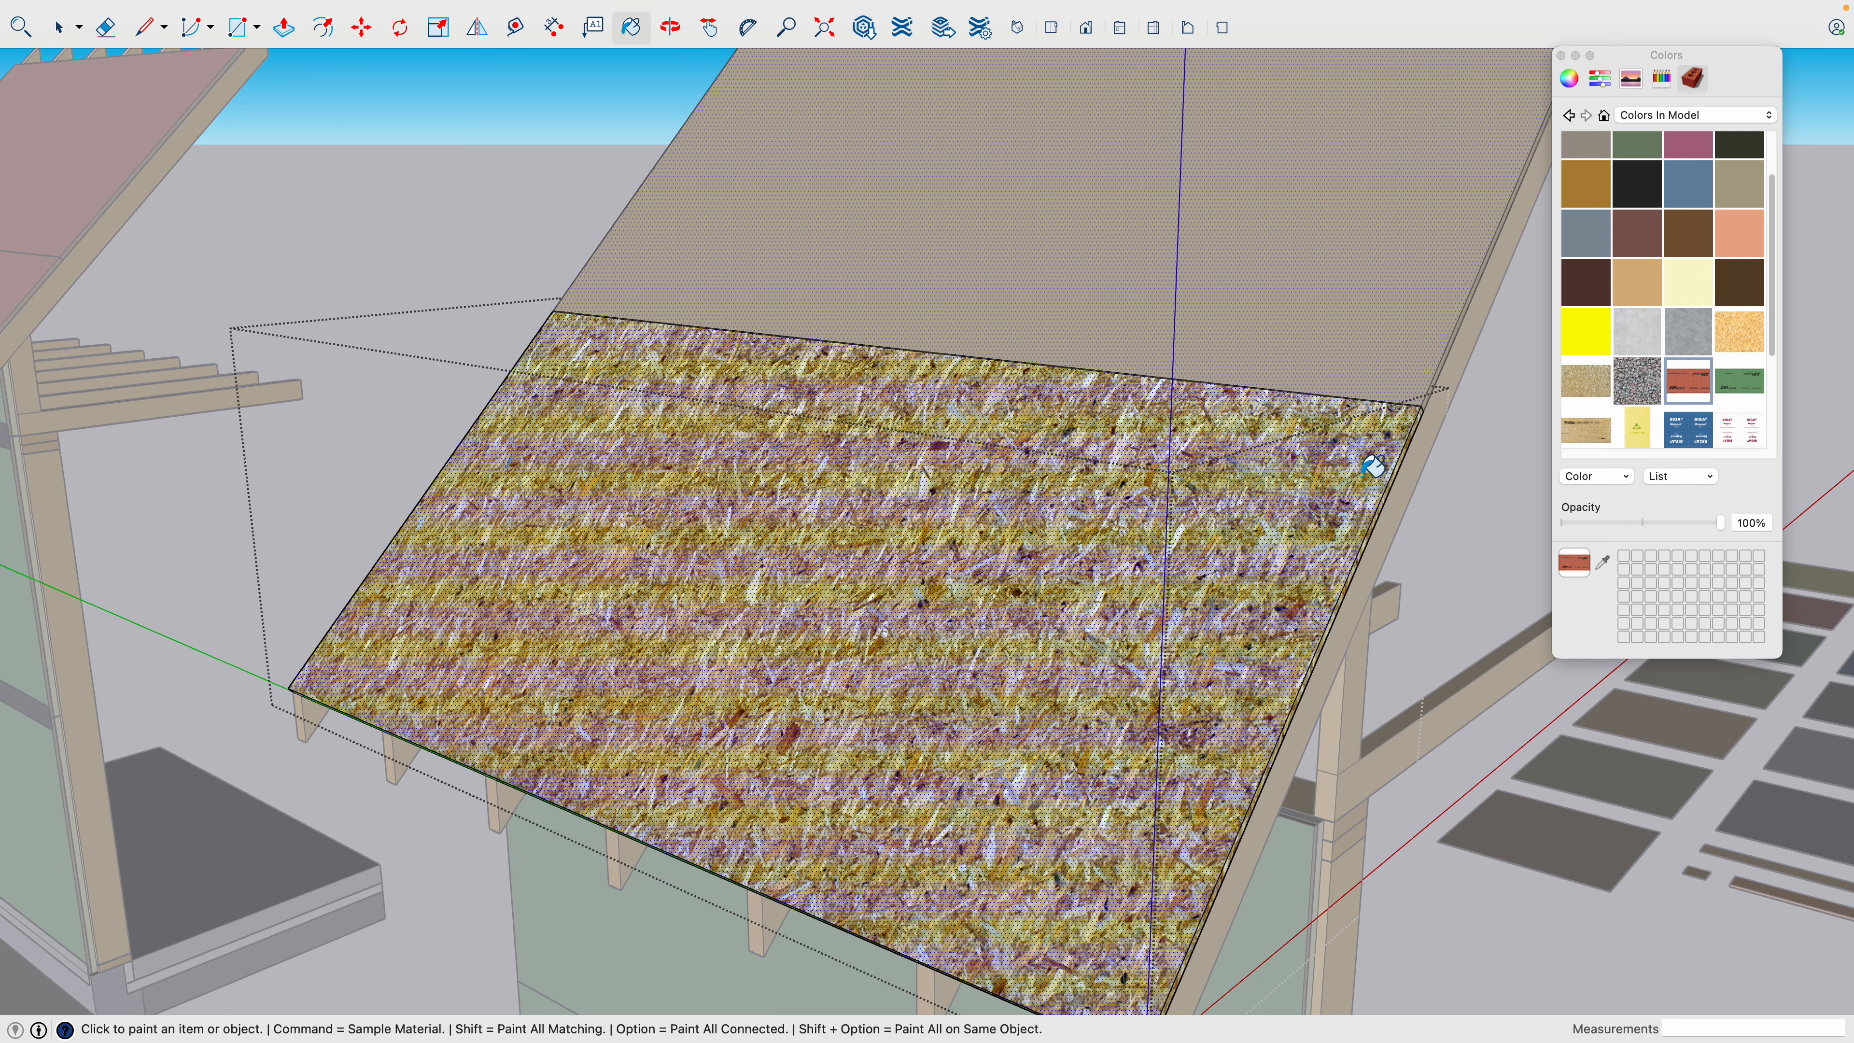
pyautogui.click(1296, 490)
pyautogui.scroll(-3, 1200, 584)
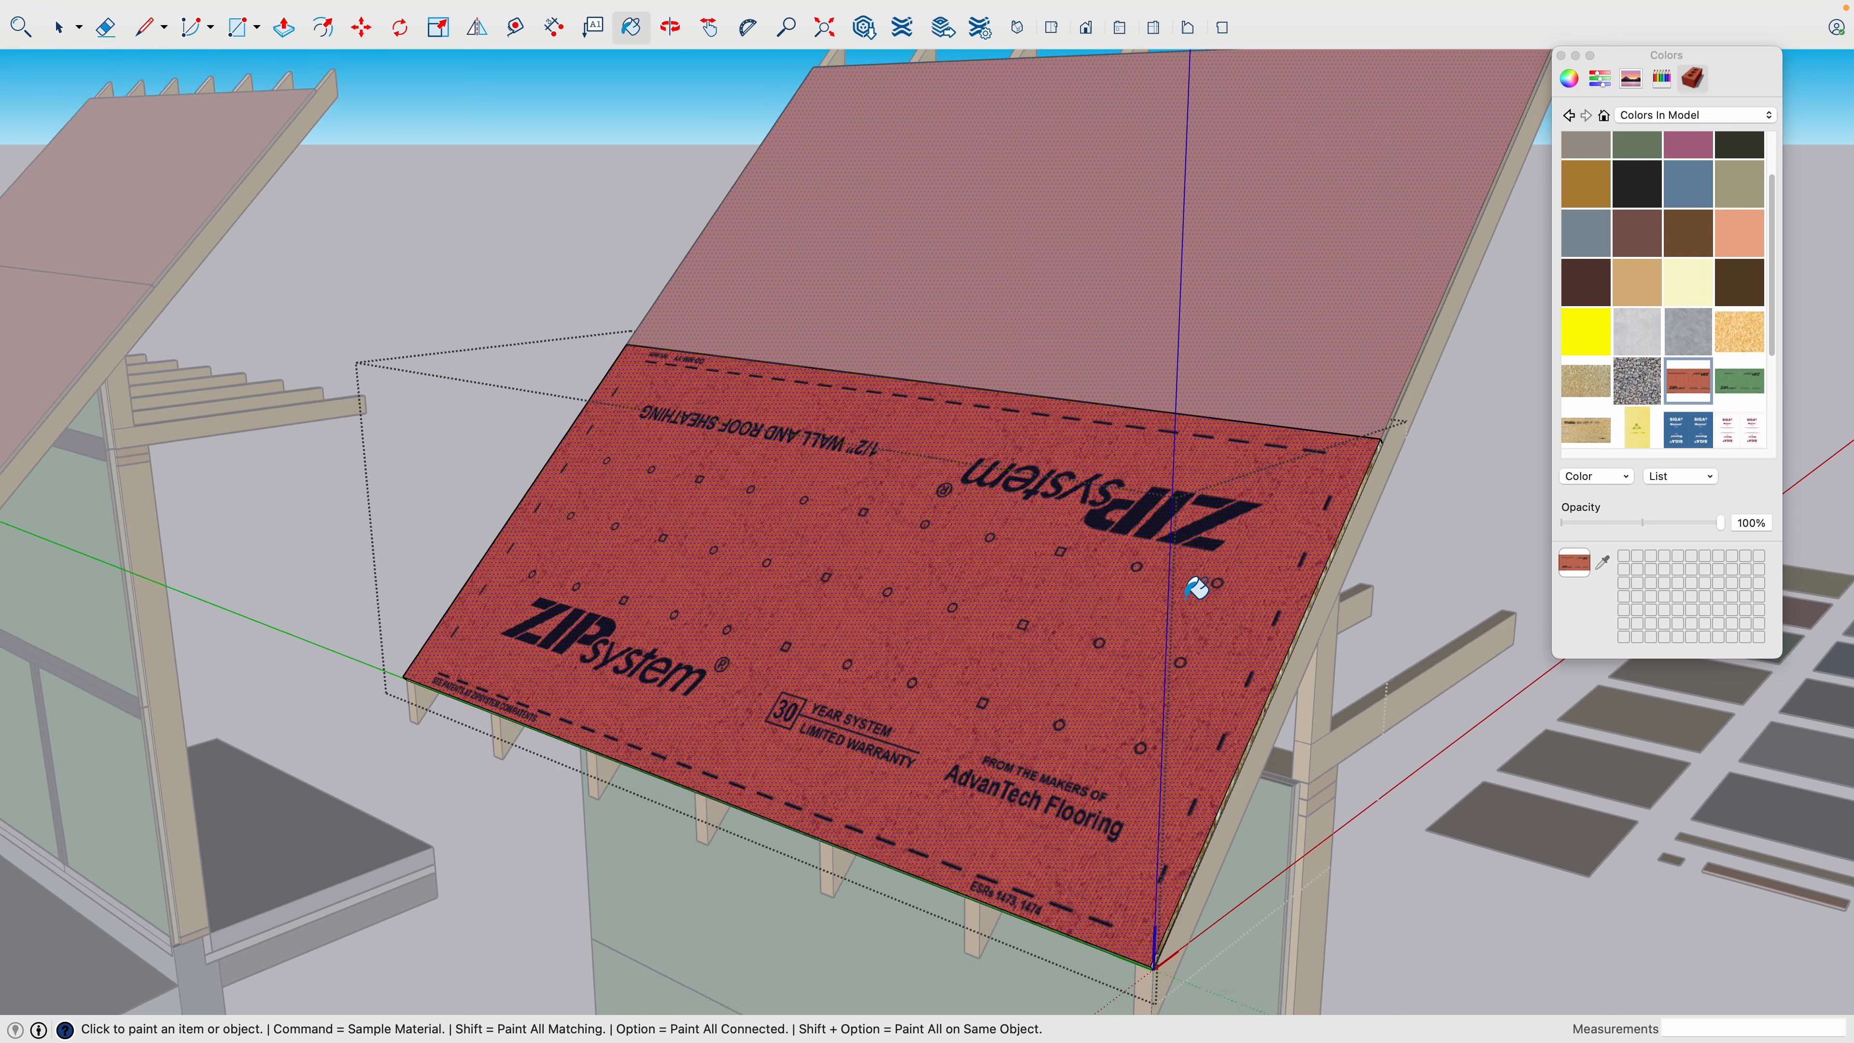
pyautogui.press('space')
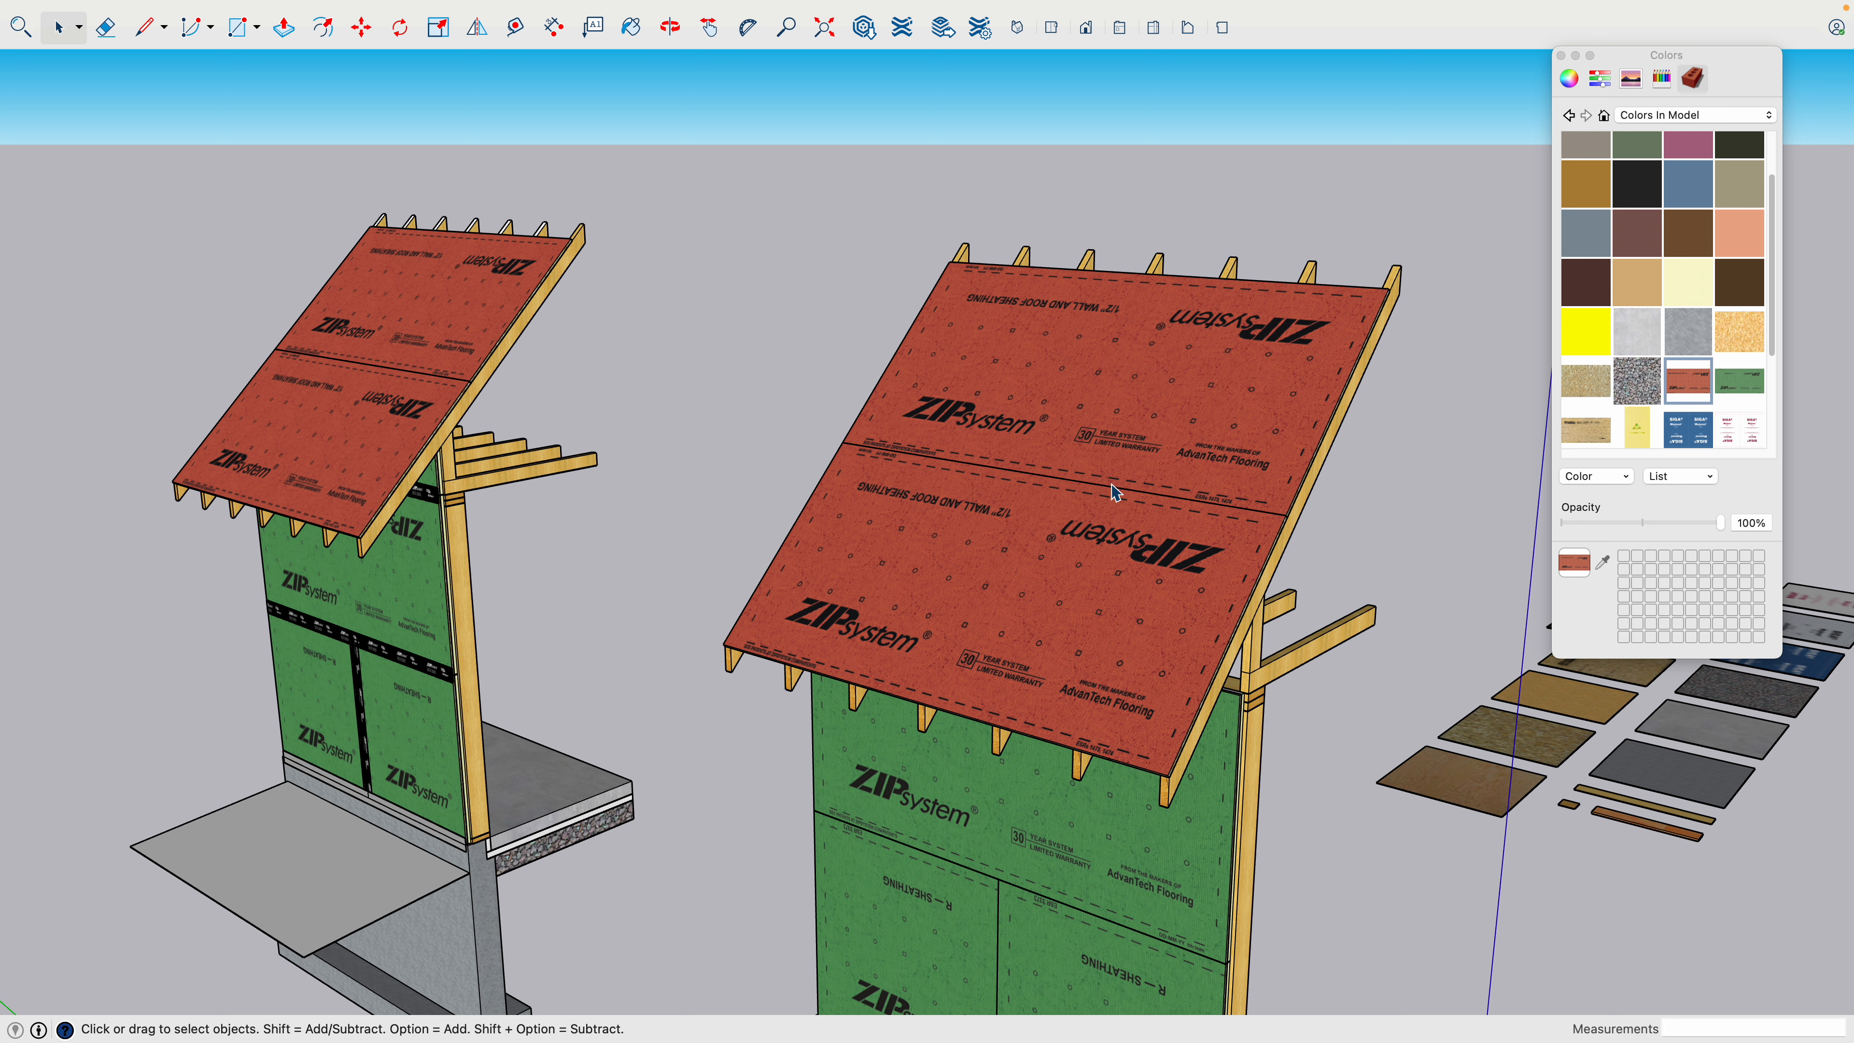
# - Examine the textured copy's wall sheathing layers, framing and slab edge from the side, from the eave down to the foundation
pyautogui.press('h')
pyautogui.moveTo(1135, 520); pyautogui.dragTo(1201, 165)
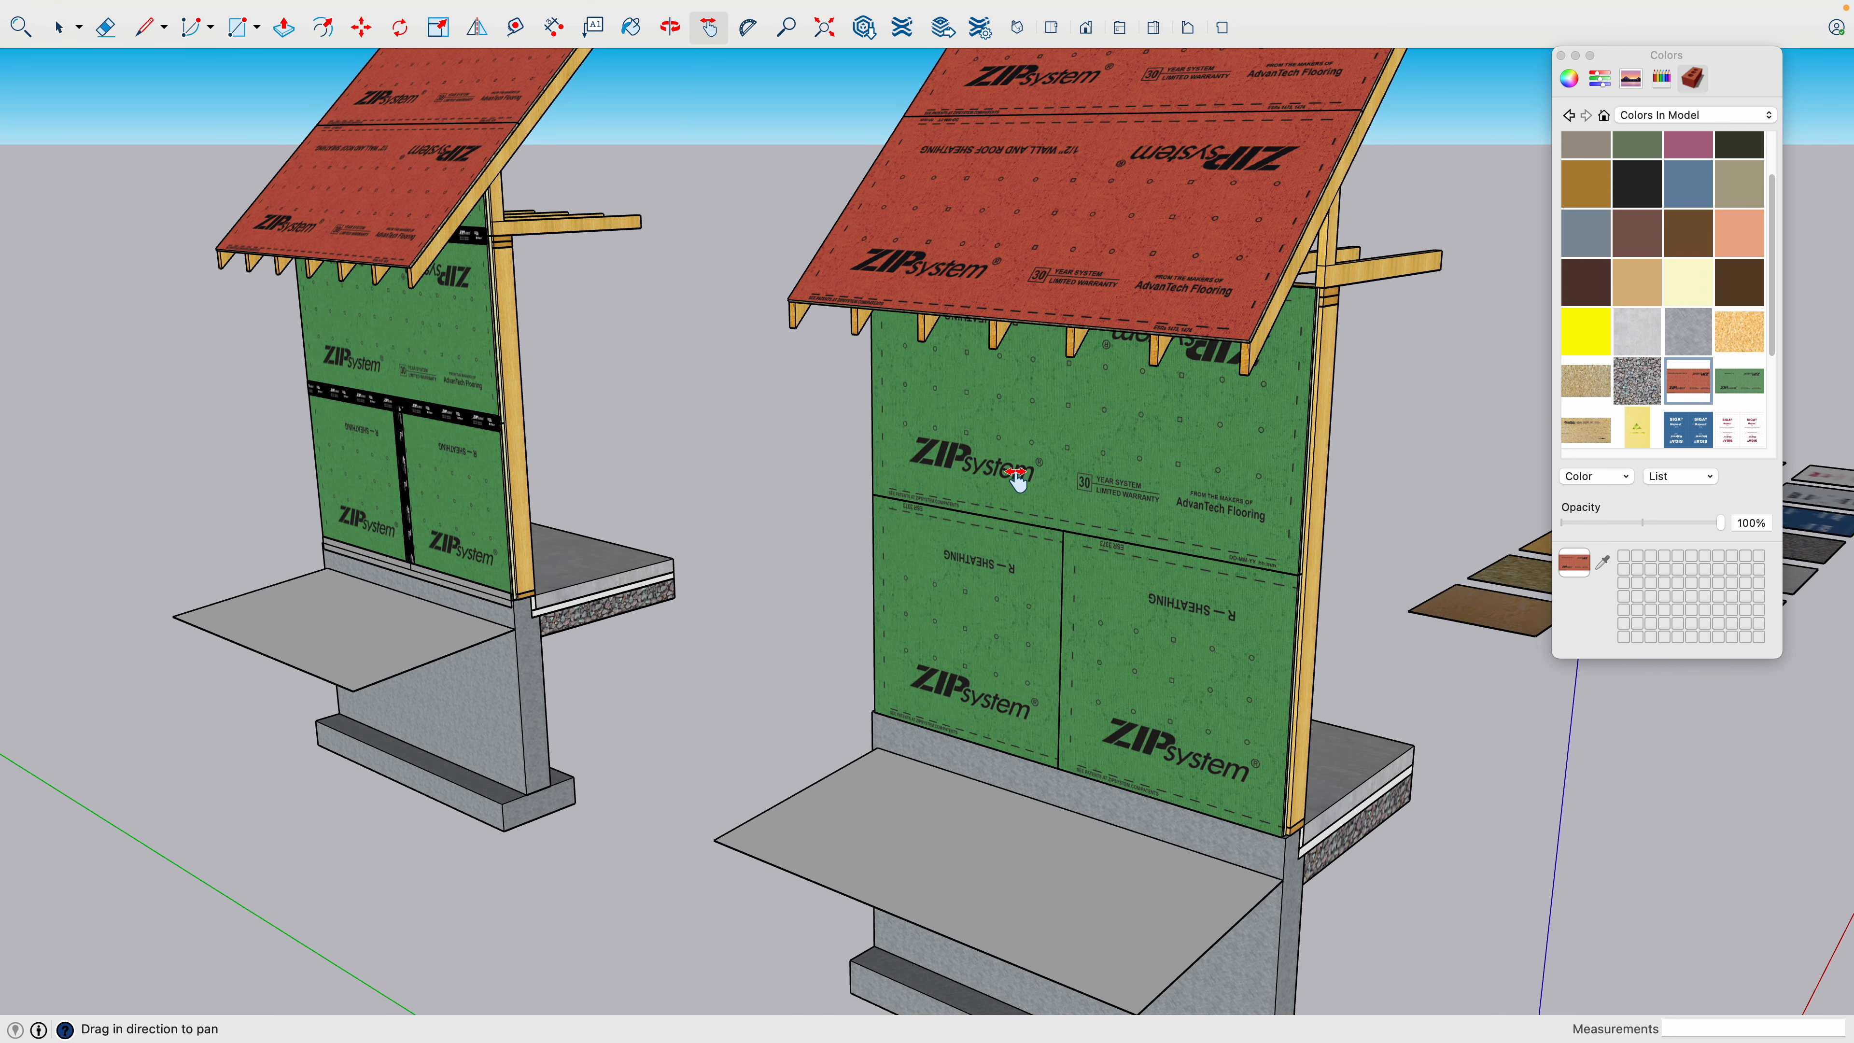
pyautogui.press('o')
pyautogui.scroll(-3, 1242, 518)
pyautogui.moveTo(1242, 518); pyautogui.dragTo(1010, 530)
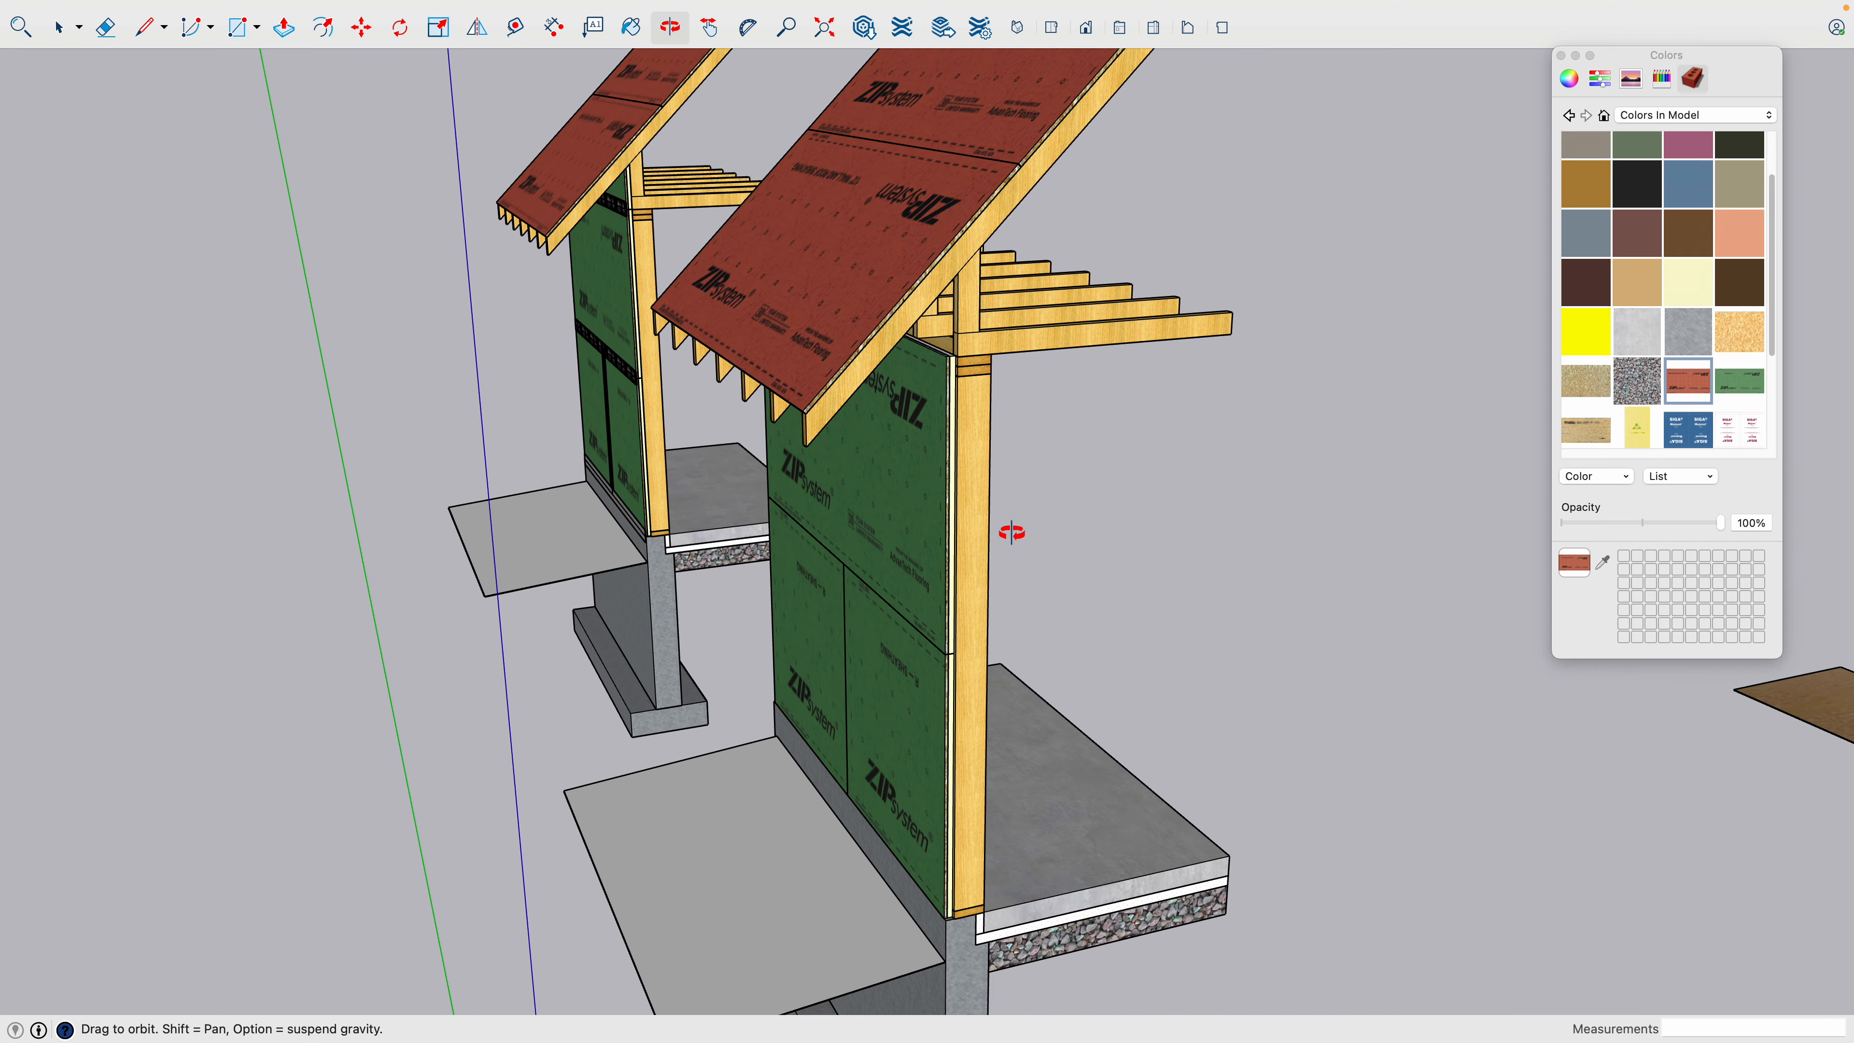
pyautogui.scroll(5, 956, 396)
pyautogui.scroll(5, 956, 396)
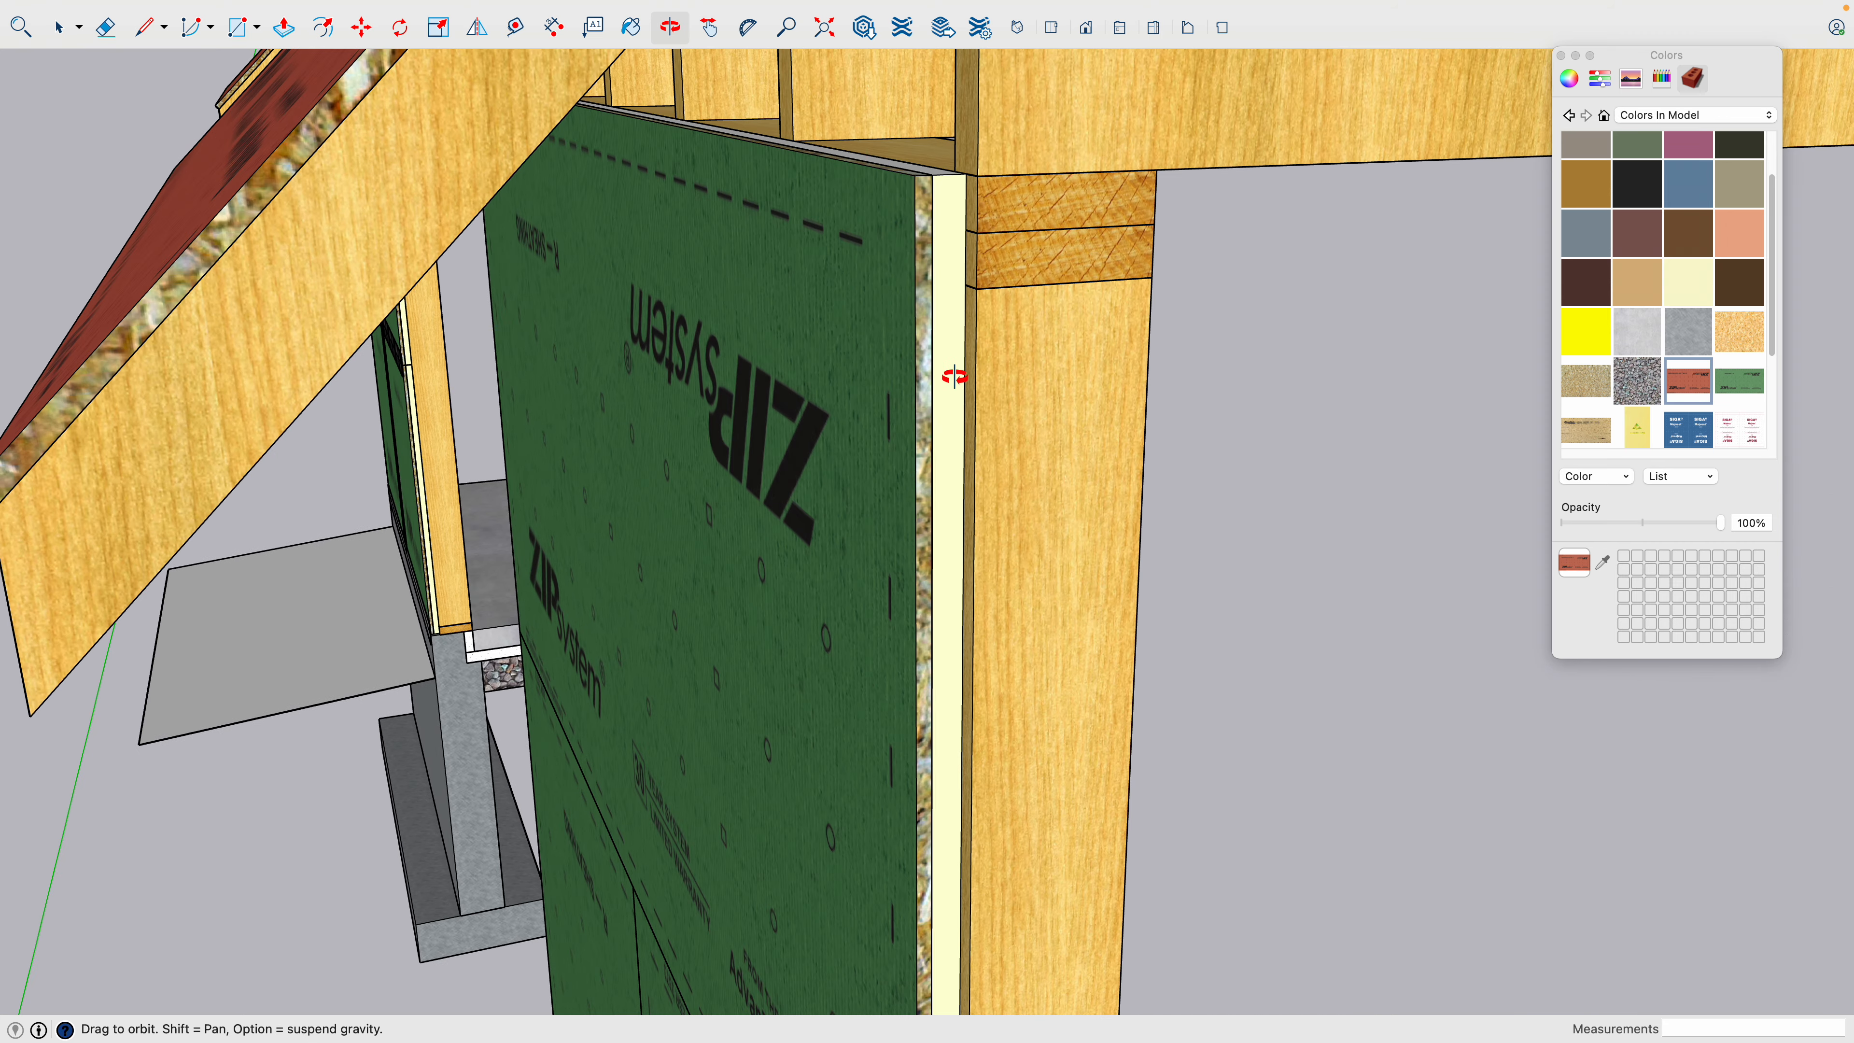
pyautogui.scroll(-10, 940, 417)
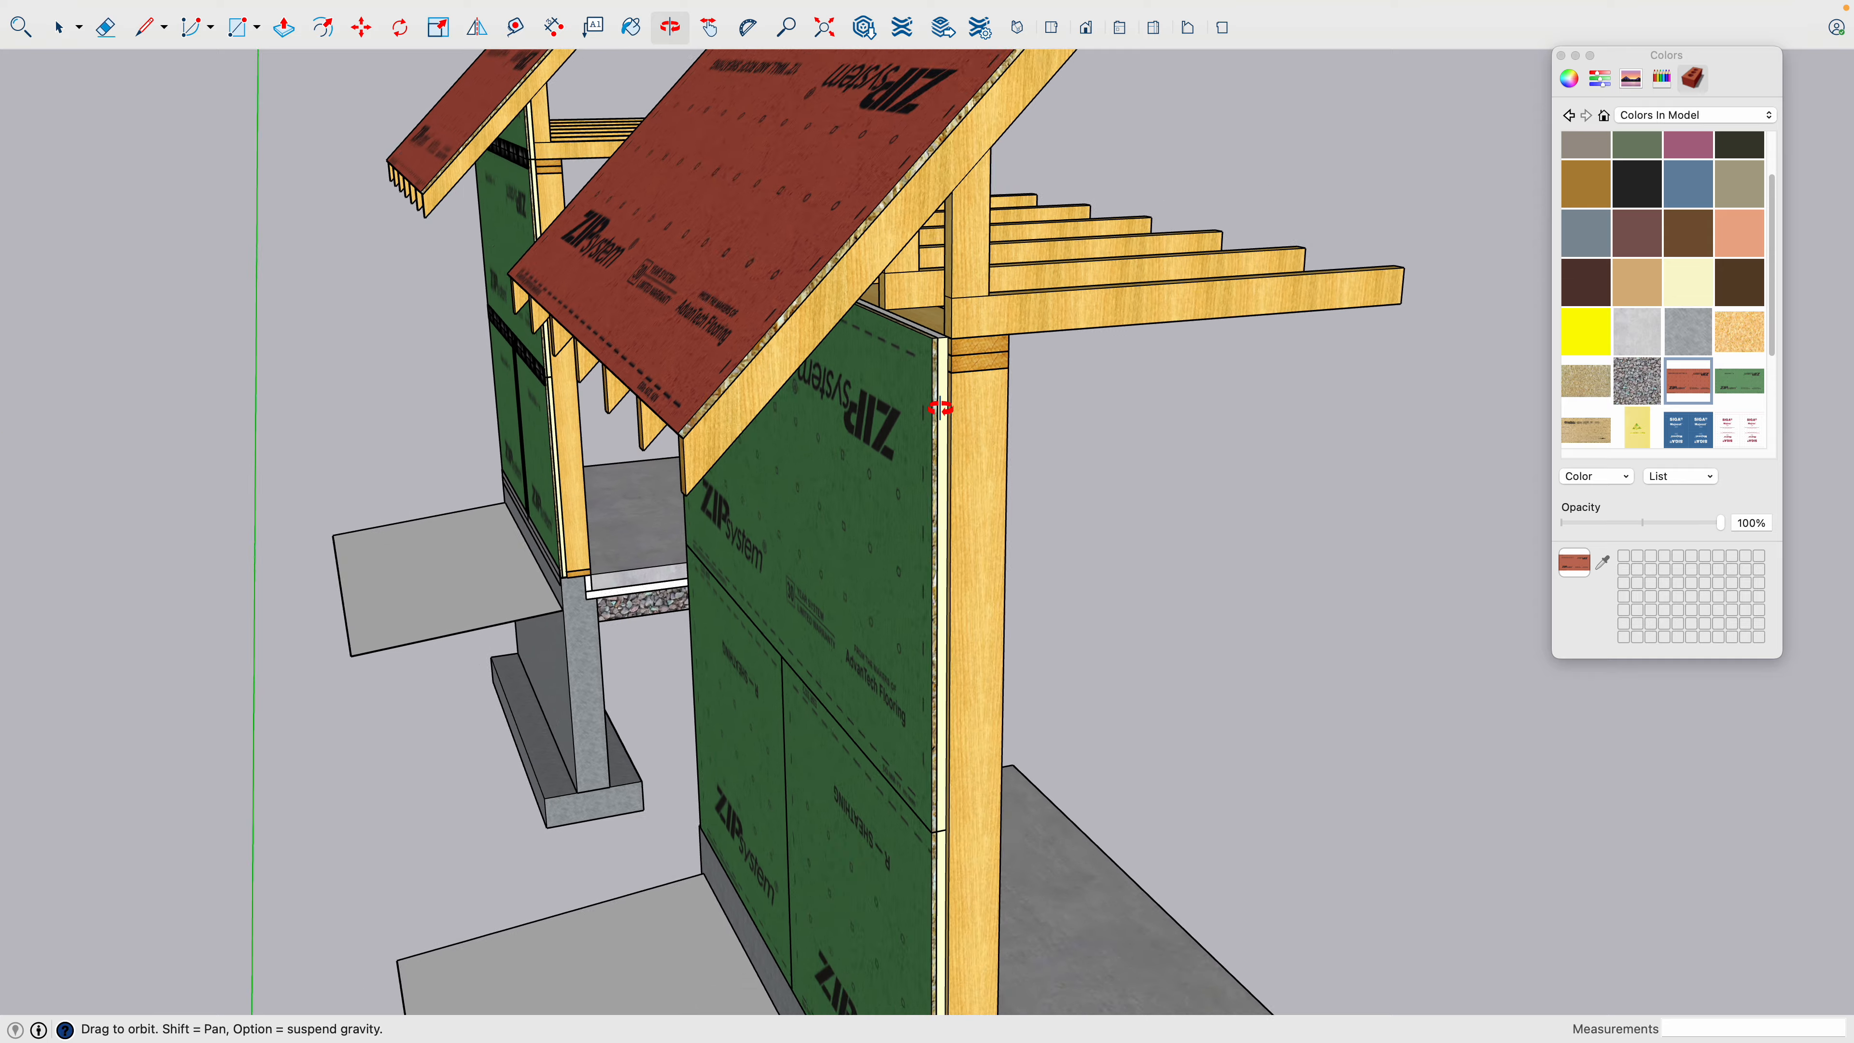
pyautogui.scroll(10, 959, 815)
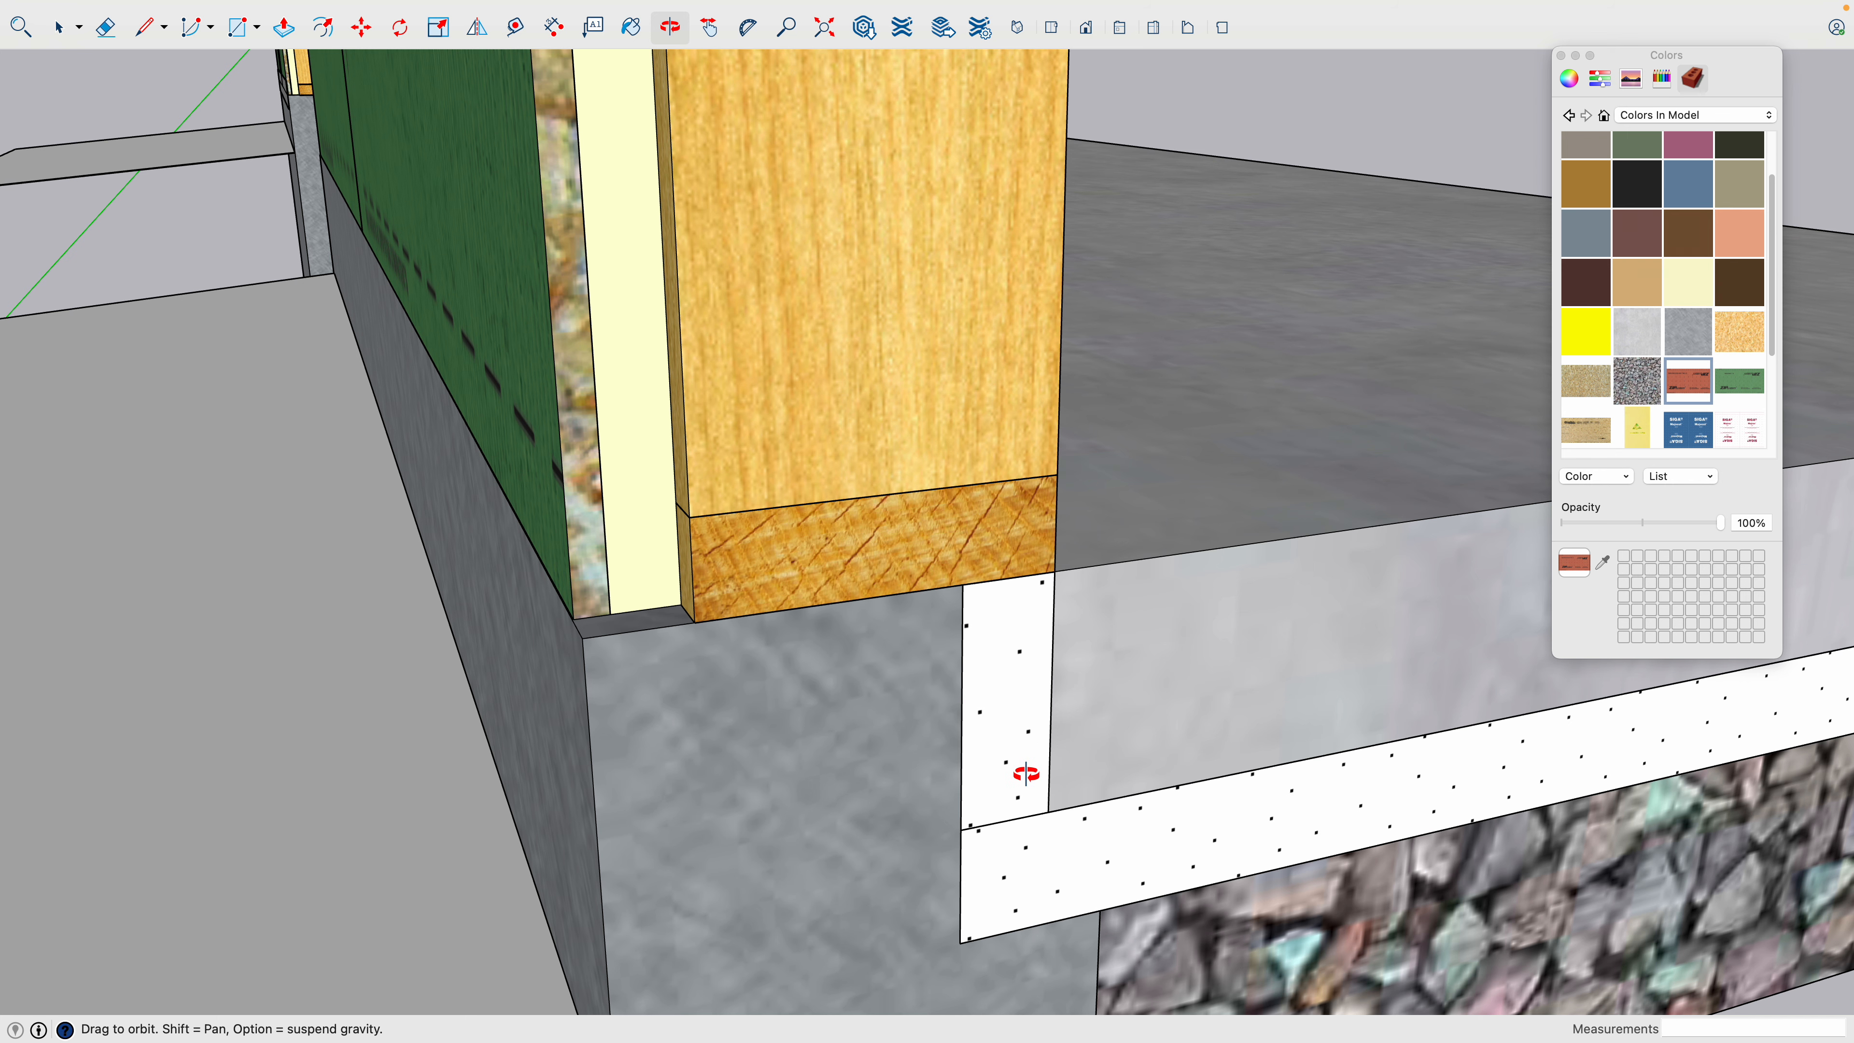
pyautogui.scroll(-3, 1026, 774)
pyautogui.scroll(-5, 1026, 774)
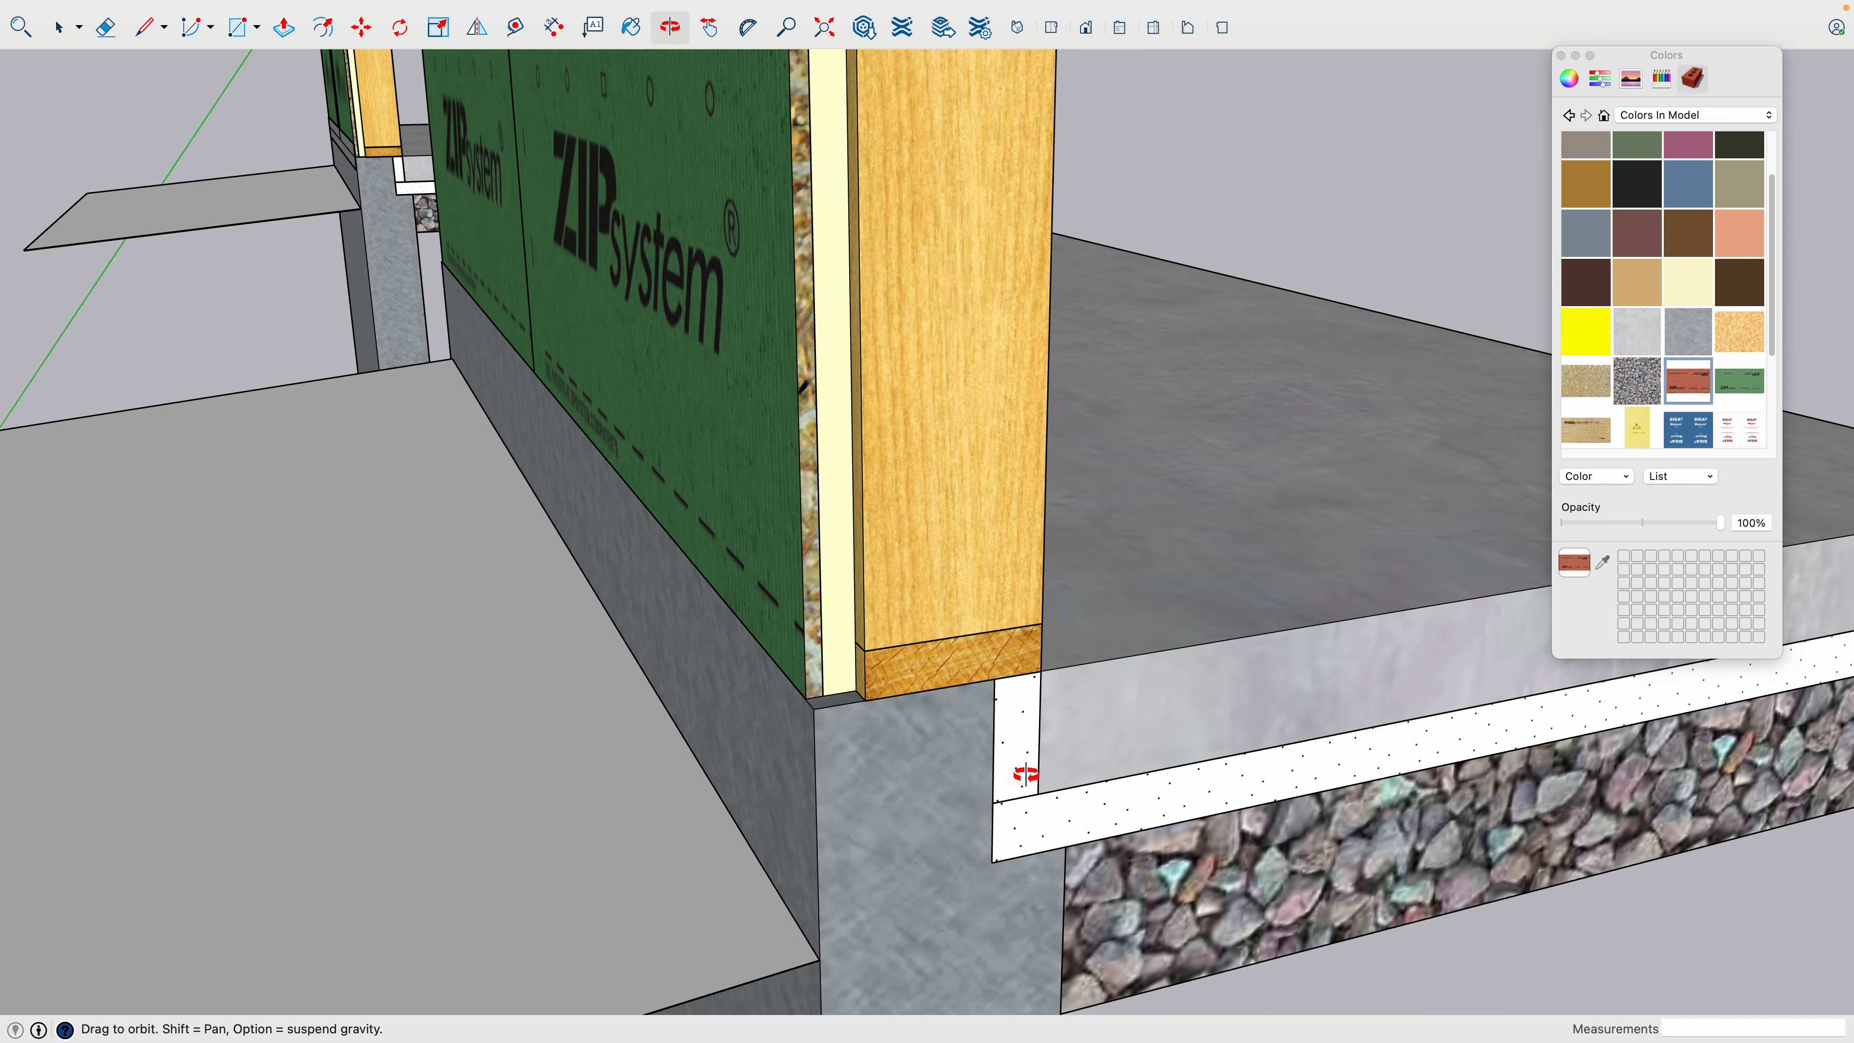
pyautogui.scroll(-2, 1022, 771)
pyautogui.keyDown('shift'); pyautogui.moveTo(1023, 770); pyautogui.dragTo(963, 668); pyautogui.keyUp('shift')
pyautogui.scroll(-6, 962, 665)
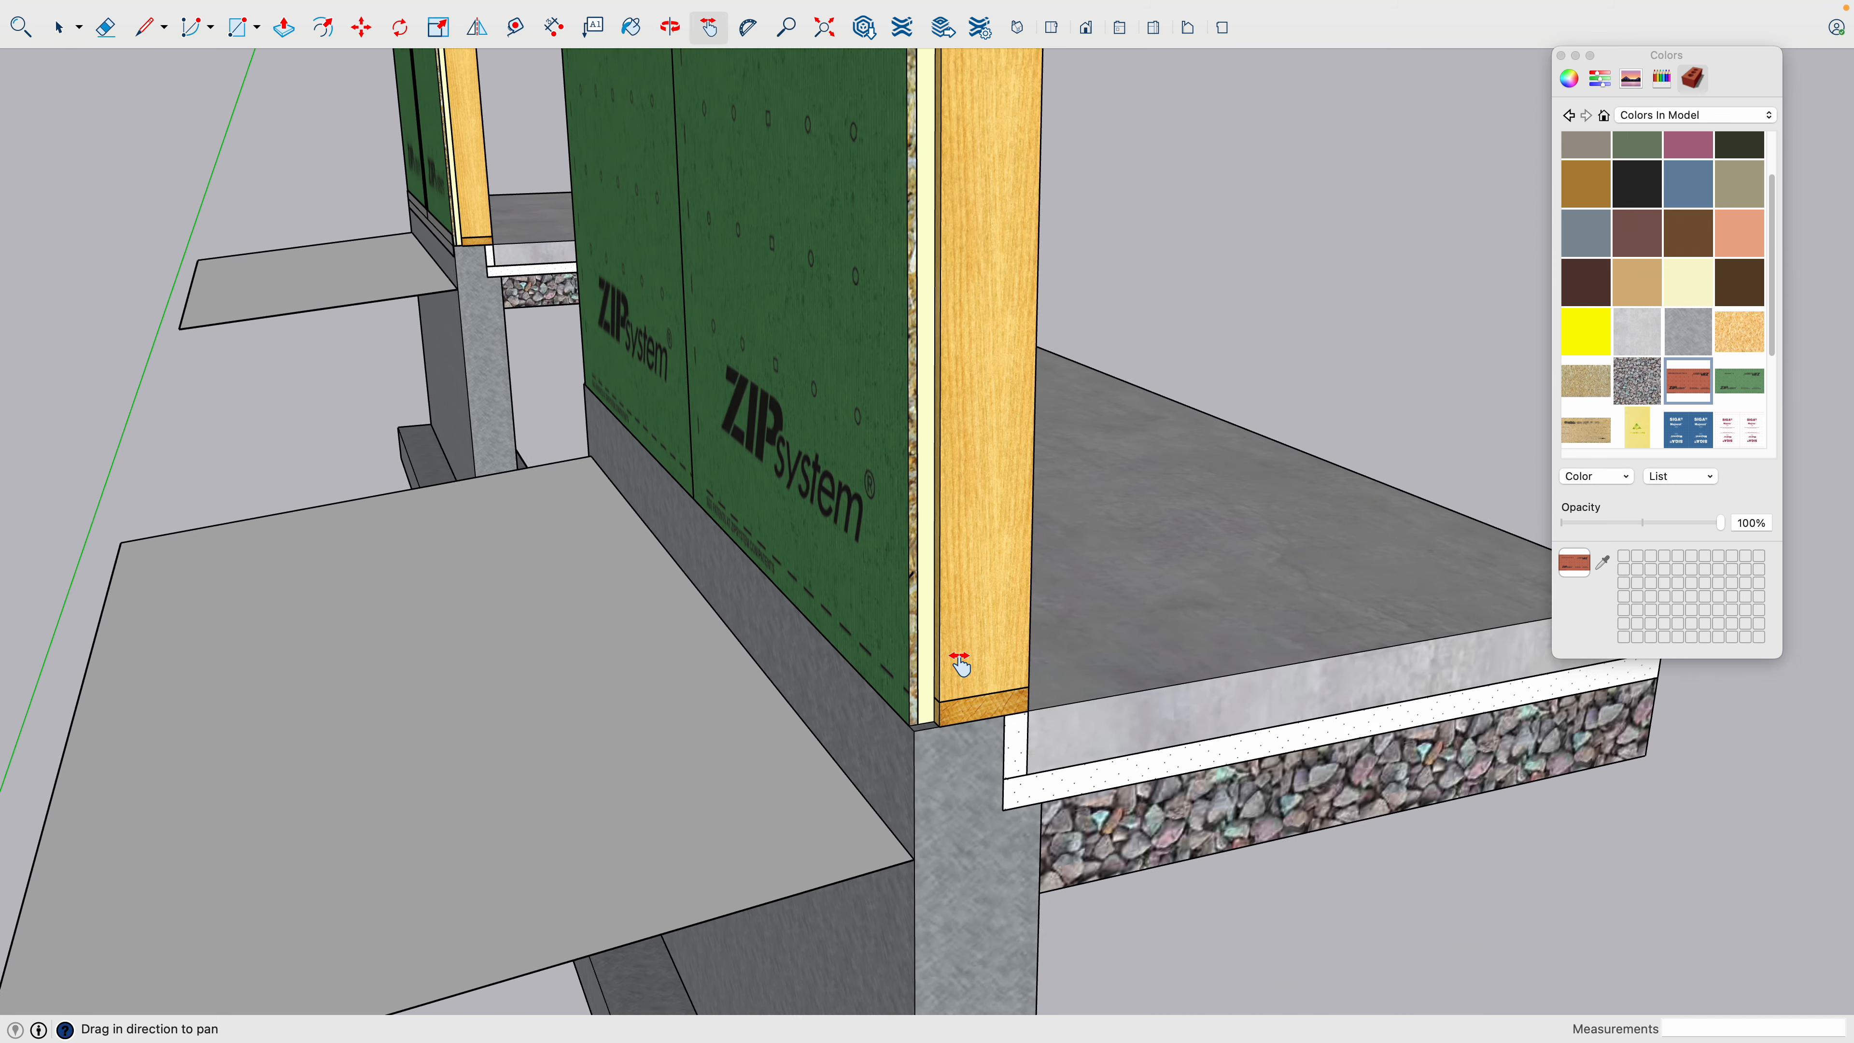
pyautogui.scroll(-3, 940, 756)
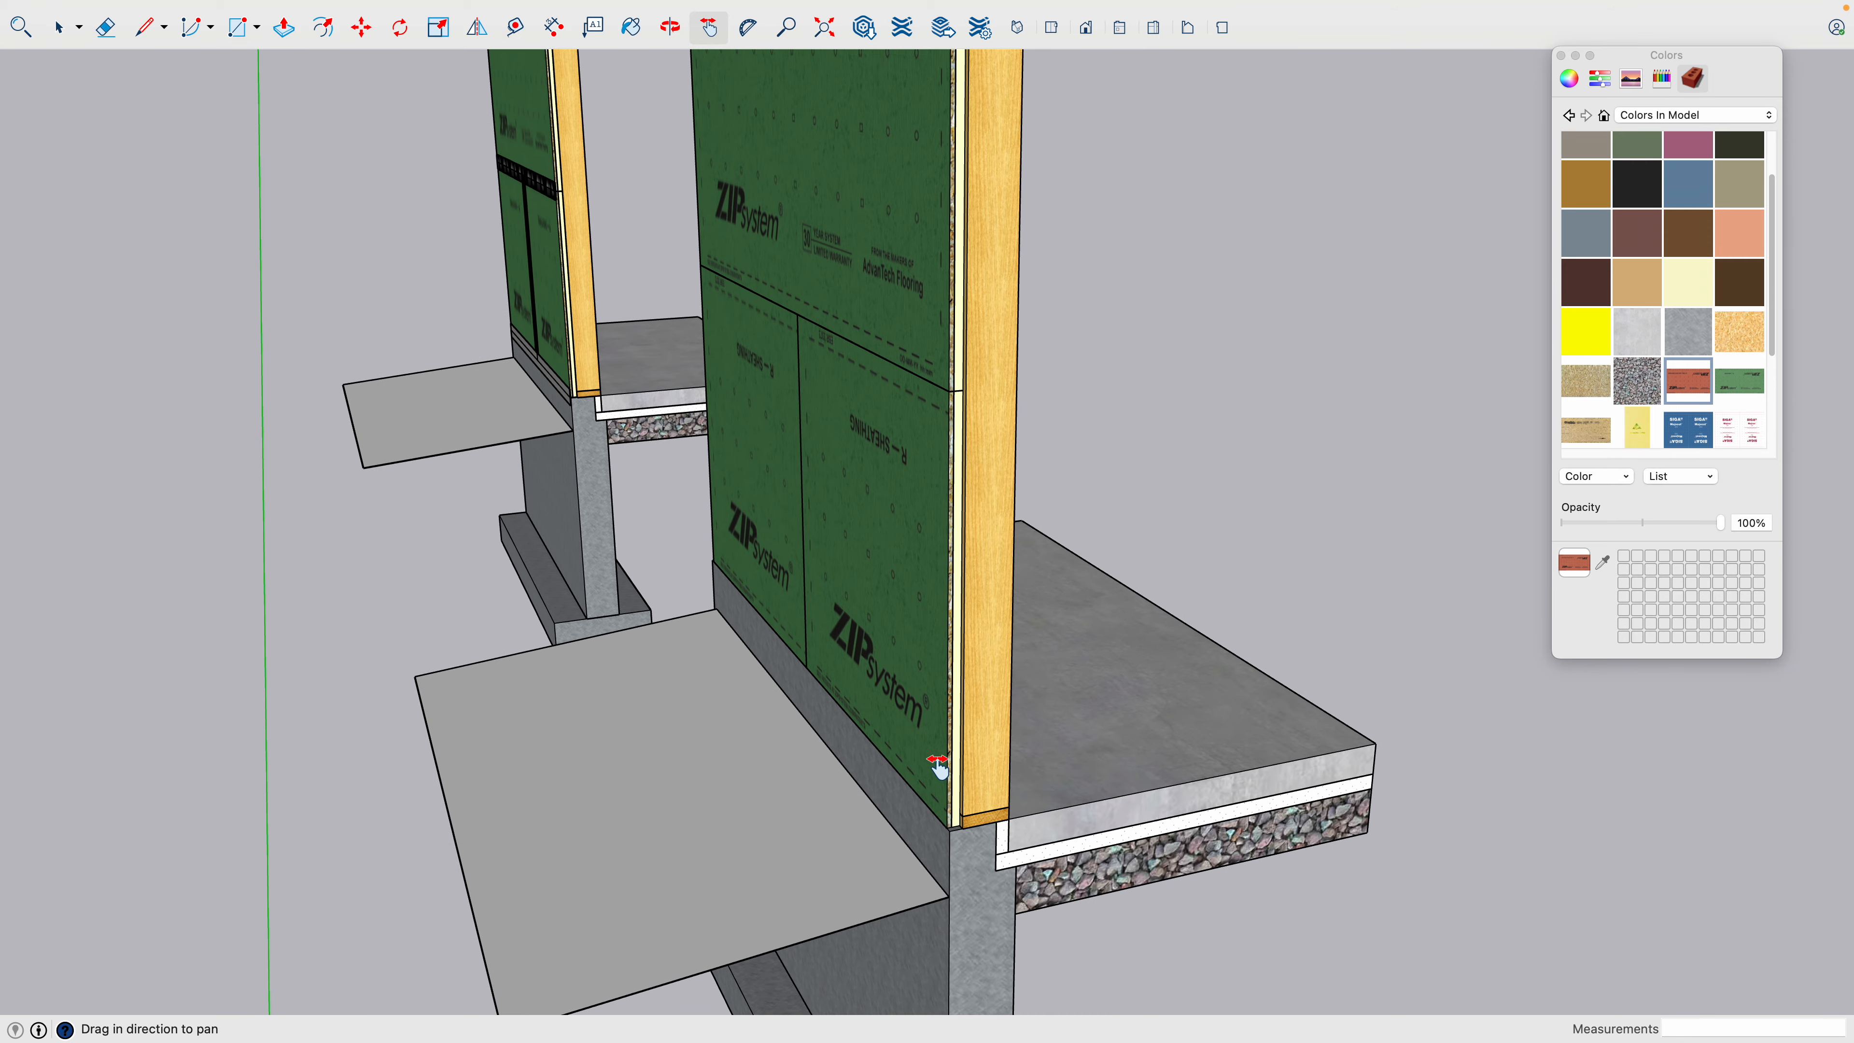
pyautogui.moveTo(944, 766); pyautogui.dragTo(1093, 766, button='middle')
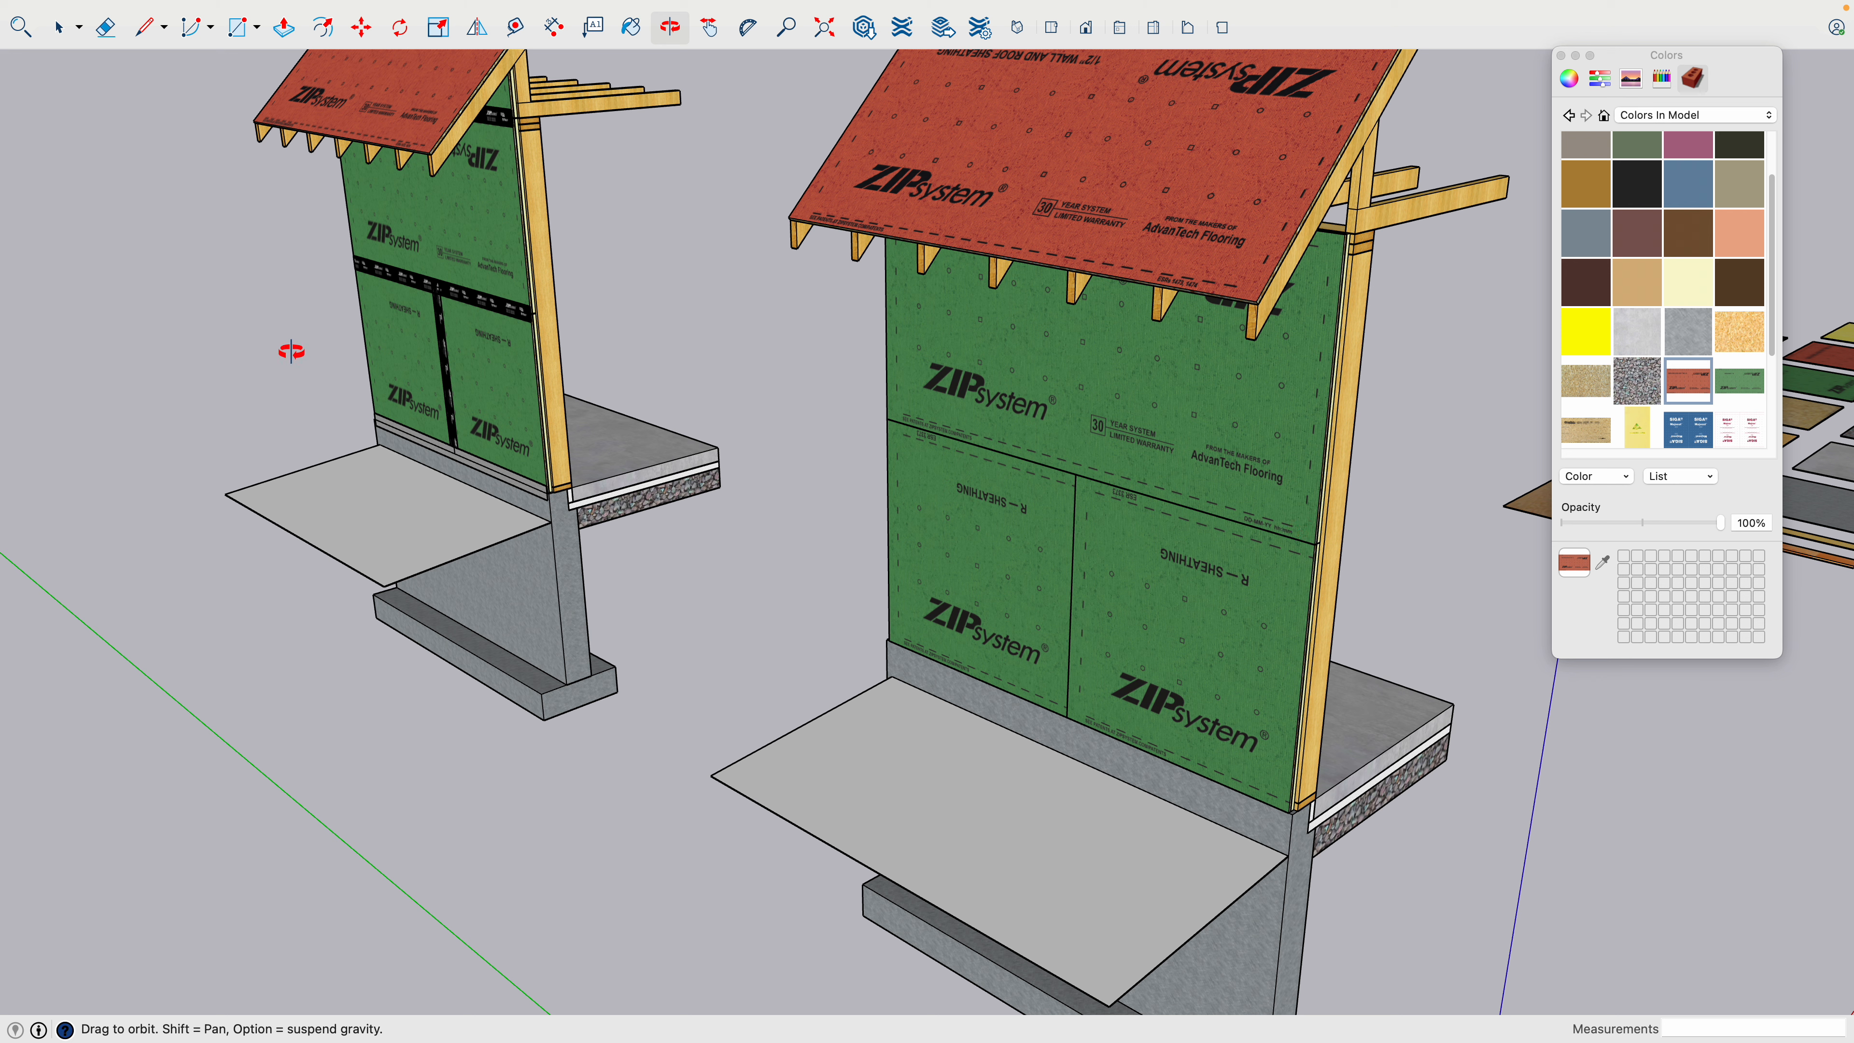
# - Examine the original assembly's ZIP System tape over the wall panel seams and the Fentrim tape strip along the wall base
pyautogui.scroll(3, 294, 330)
pyautogui.press('h')
pyautogui.moveTo(293, 329); pyautogui.dragTo(757, 516)
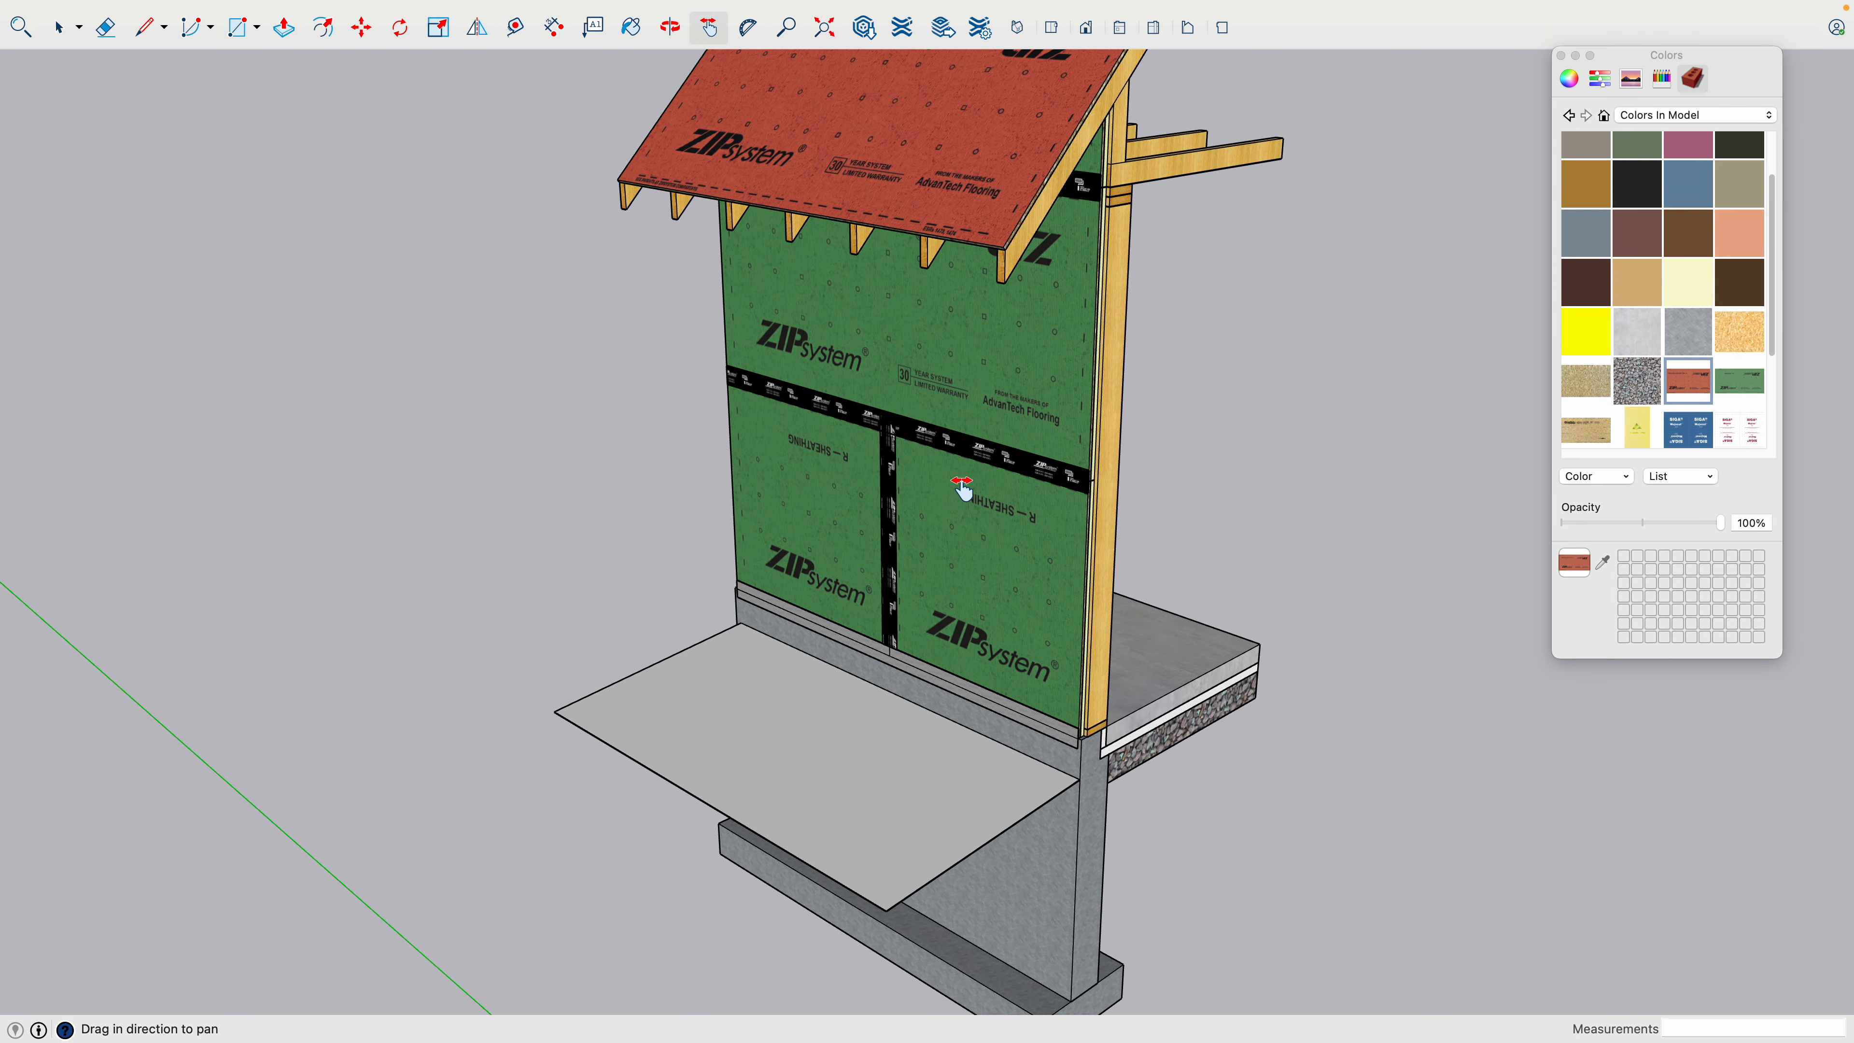
pyautogui.scroll(5, 961, 487)
pyautogui.scroll(3, 964, 488)
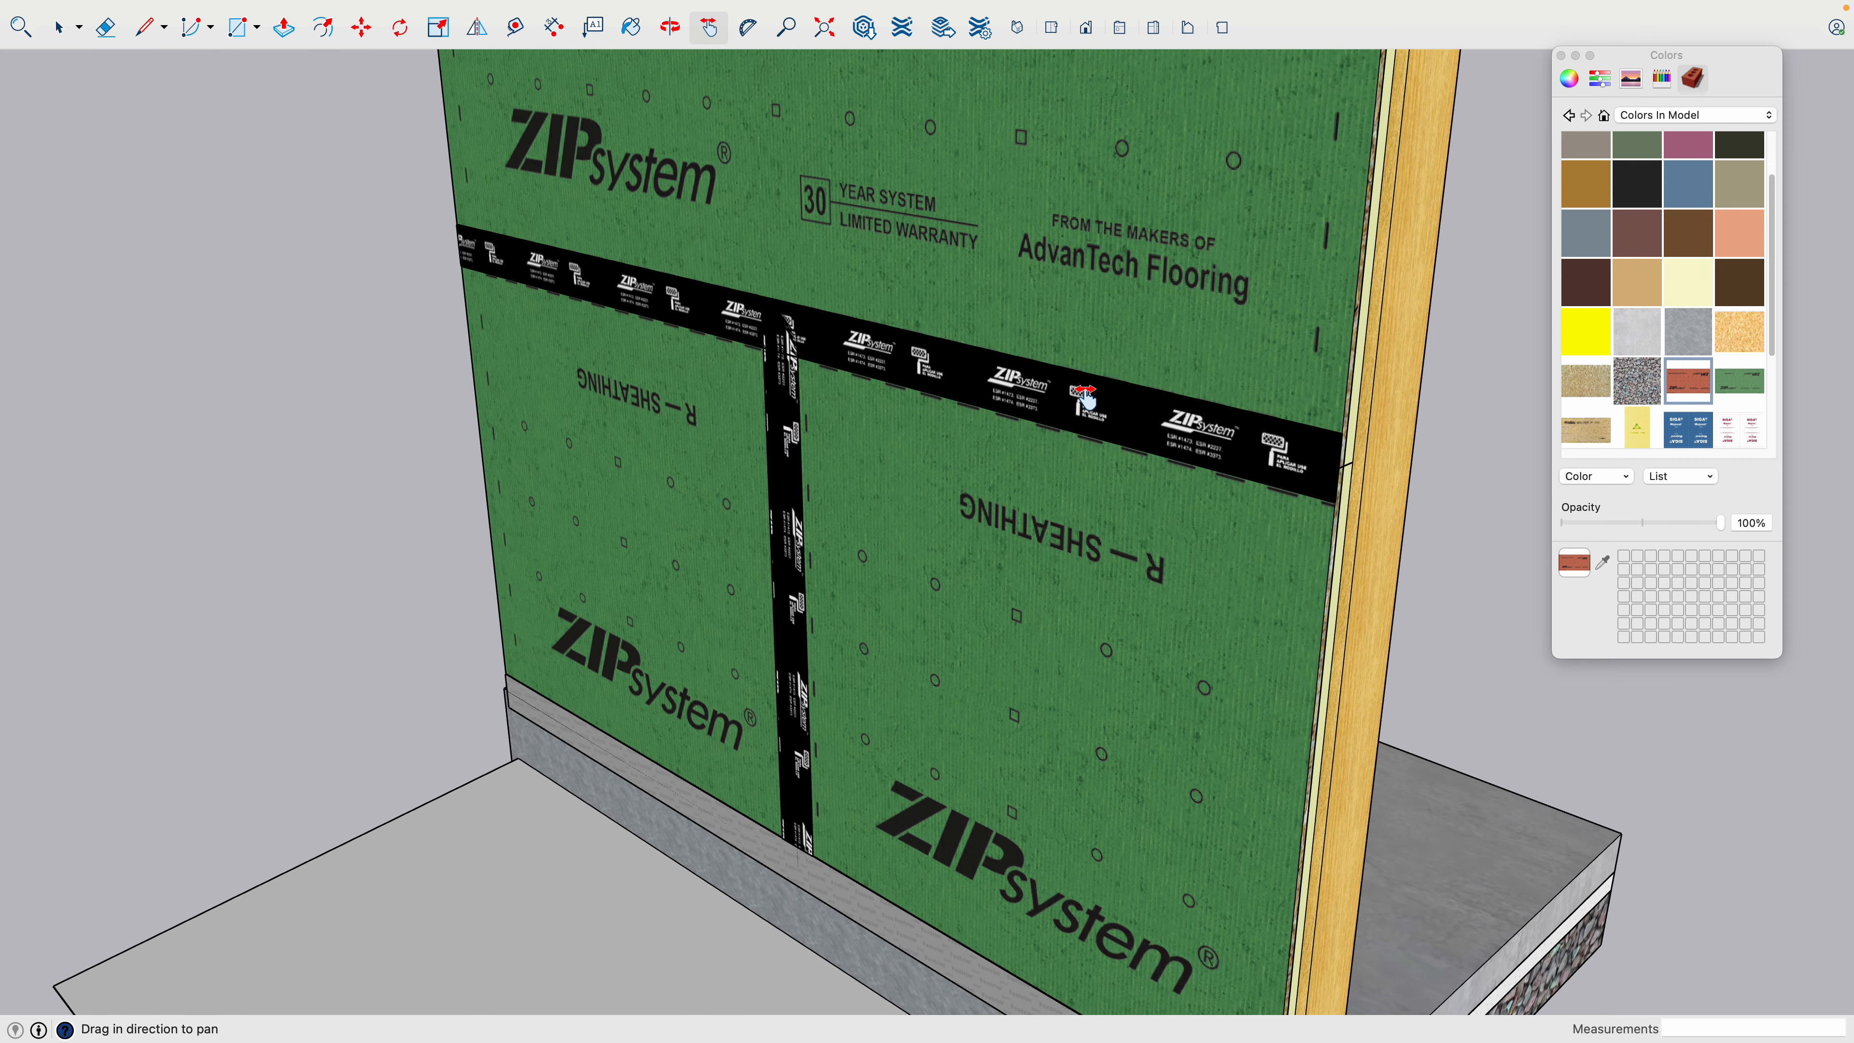
pyautogui.press('space')
pyautogui.scroll(-2, 1081, 405)
pyautogui.click(1057, 407)
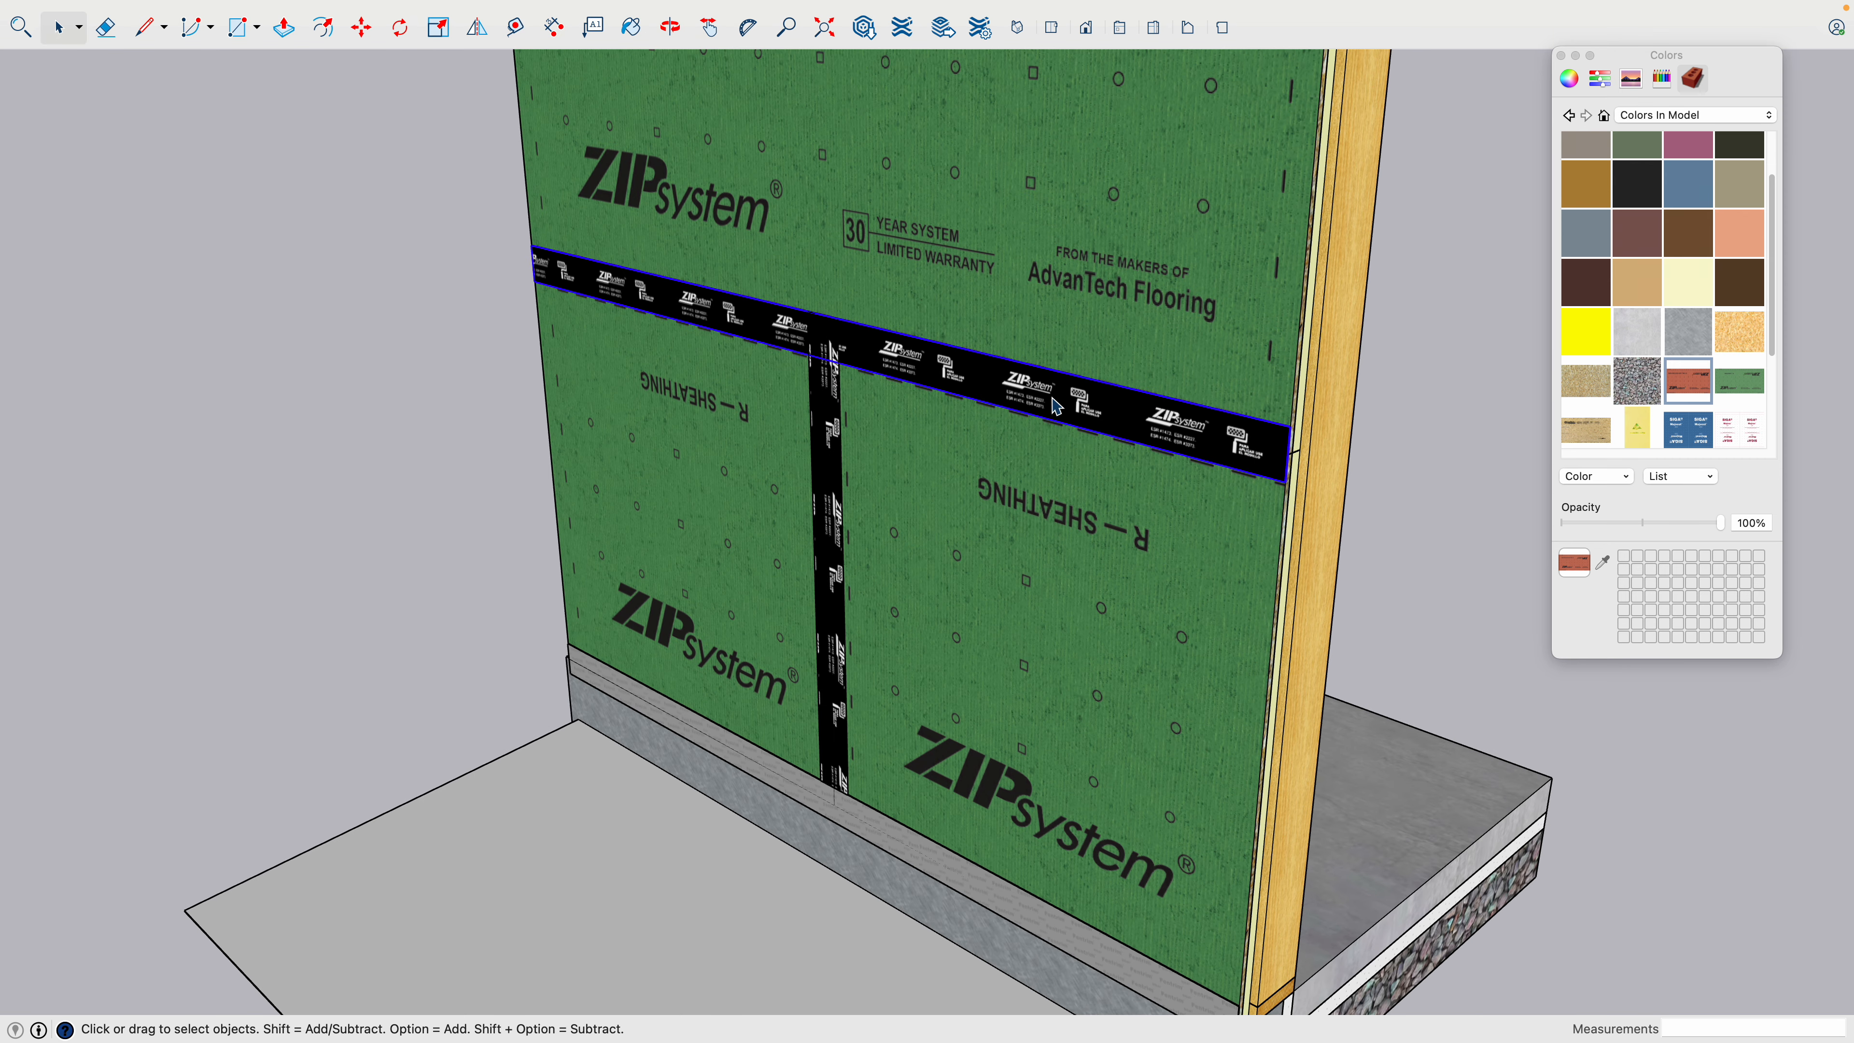
pyautogui.click(828, 456)
pyautogui.scroll(-3, 812, 531)
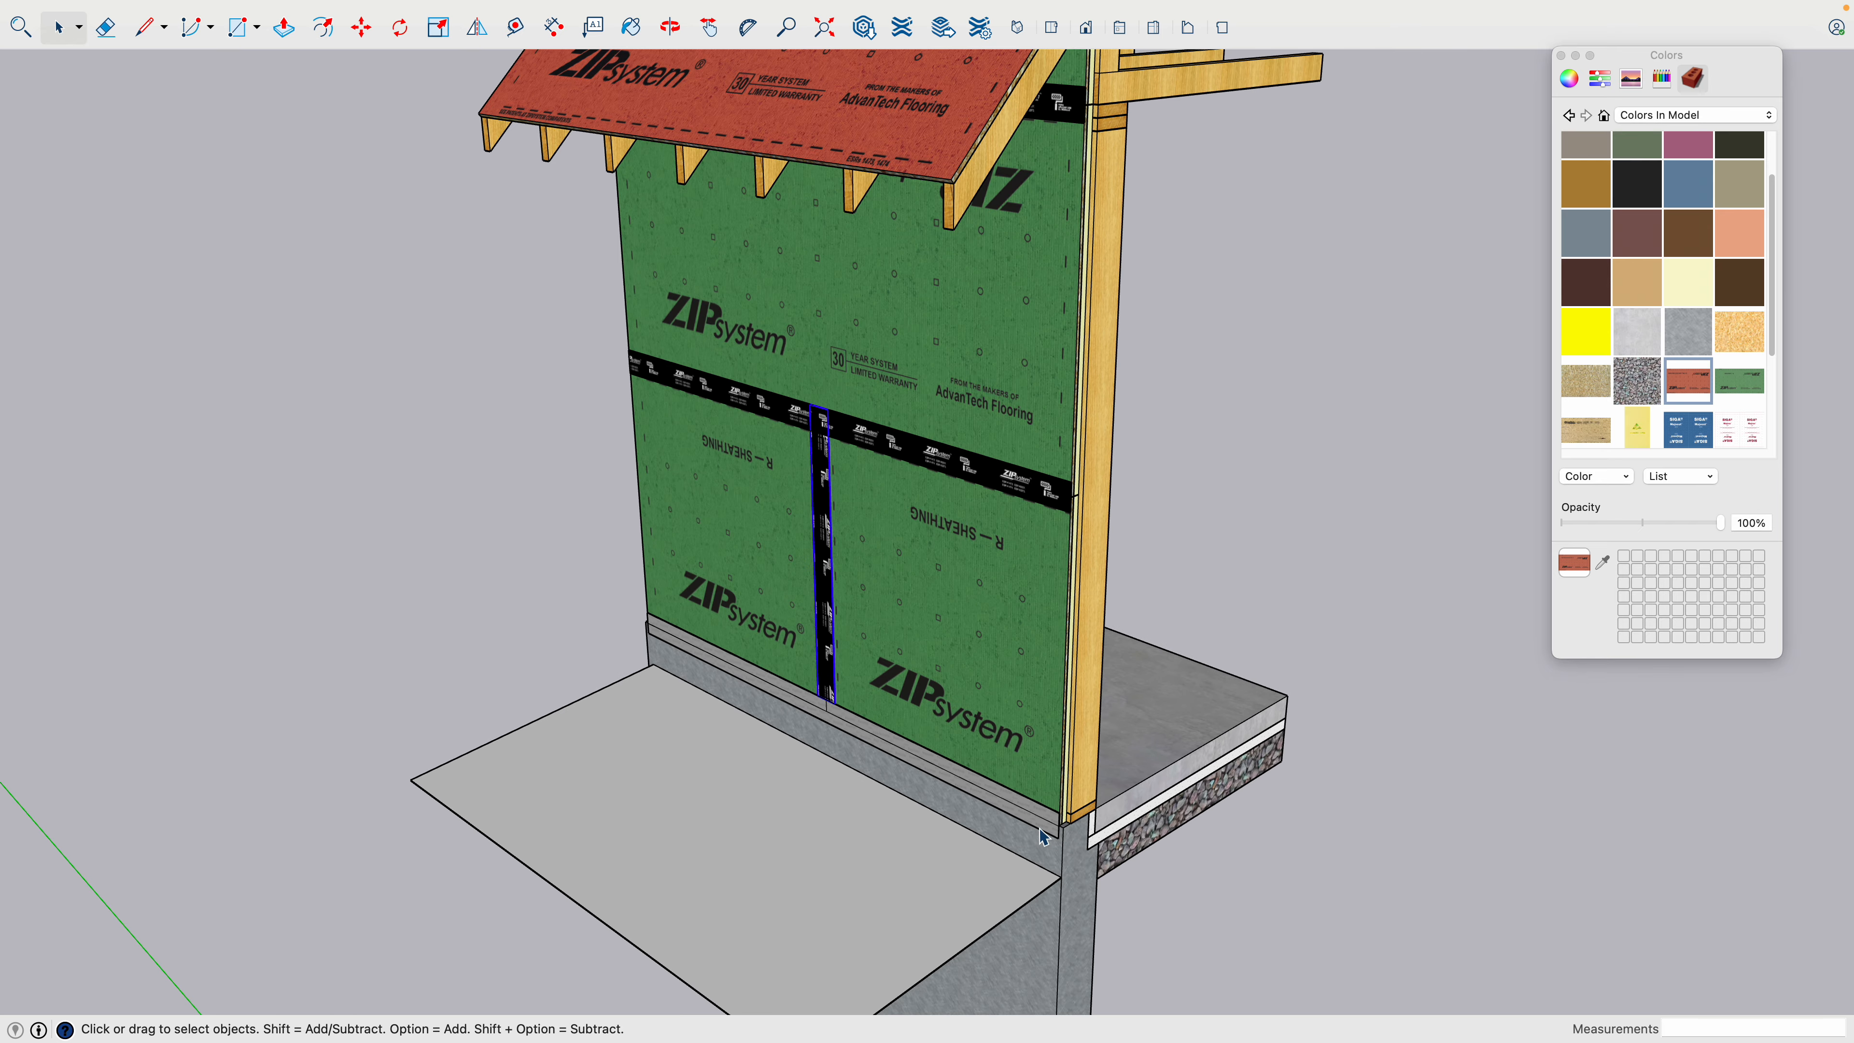
pyautogui.scroll(8, 1040, 836)
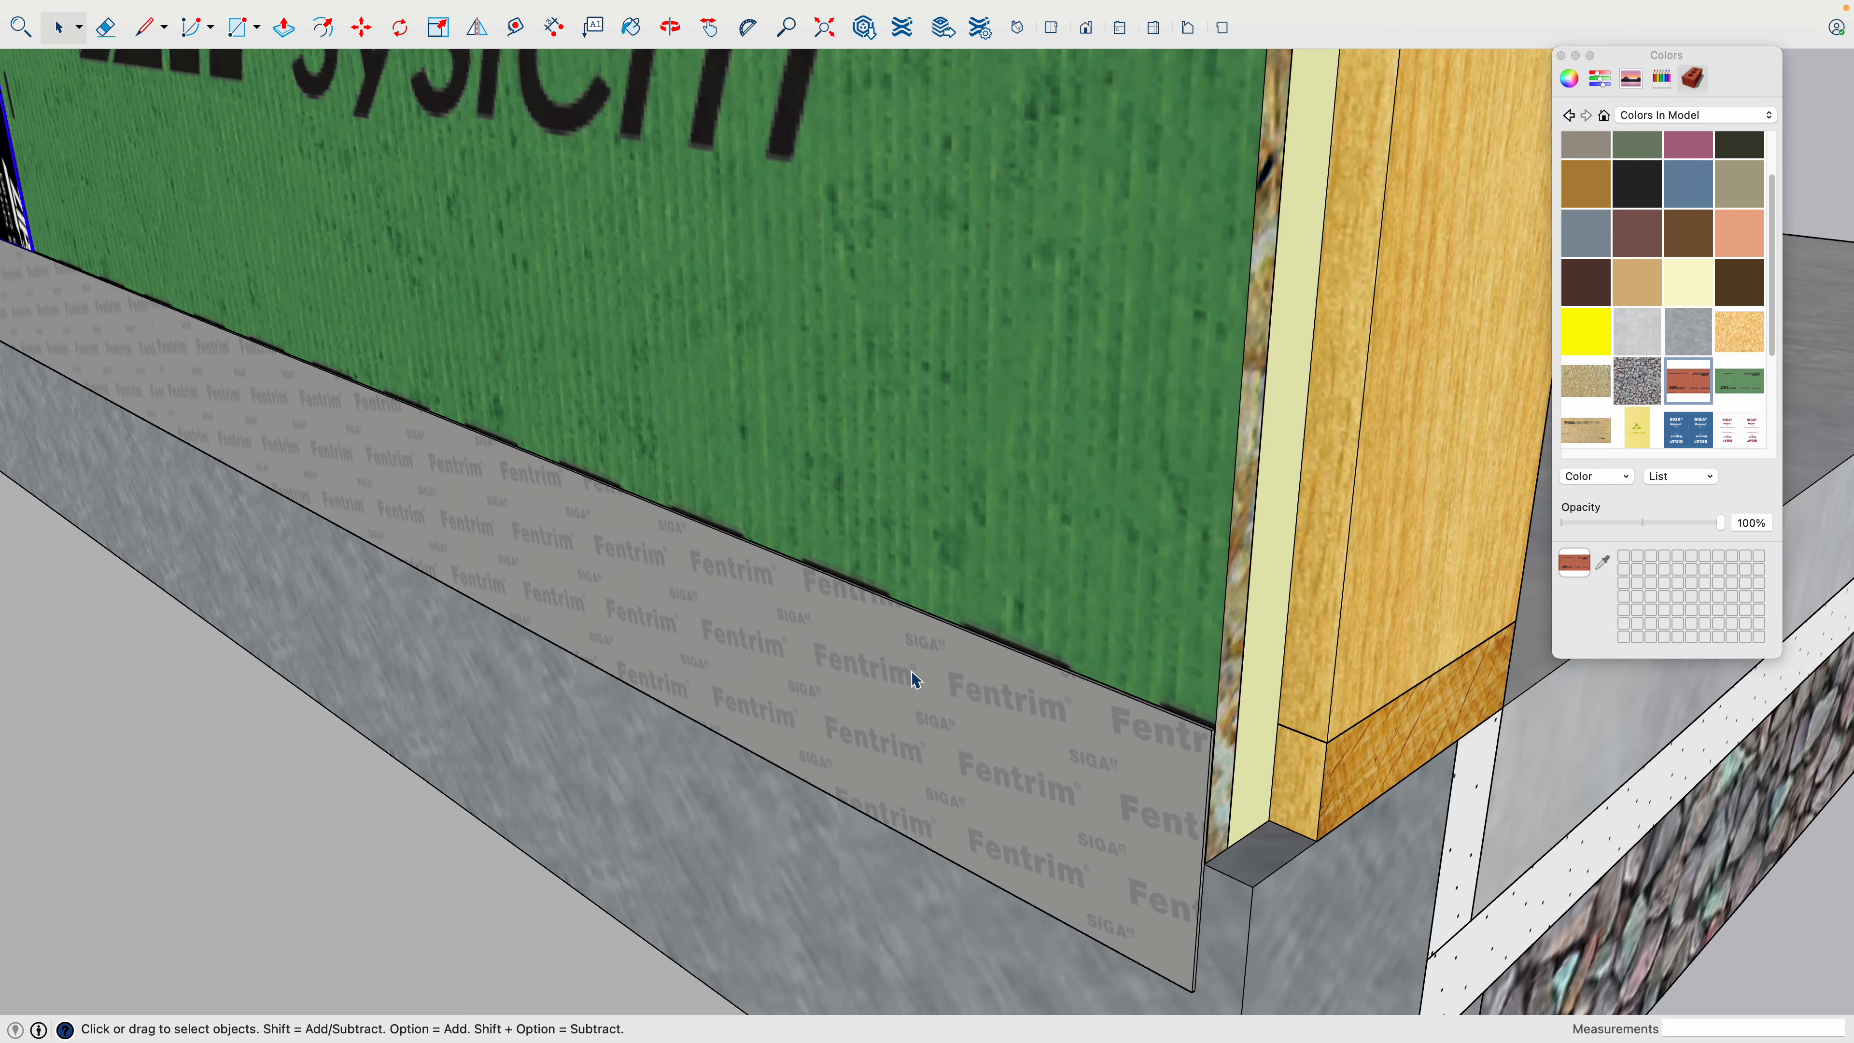
pyautogui.scroll(-5, 1099, 799)
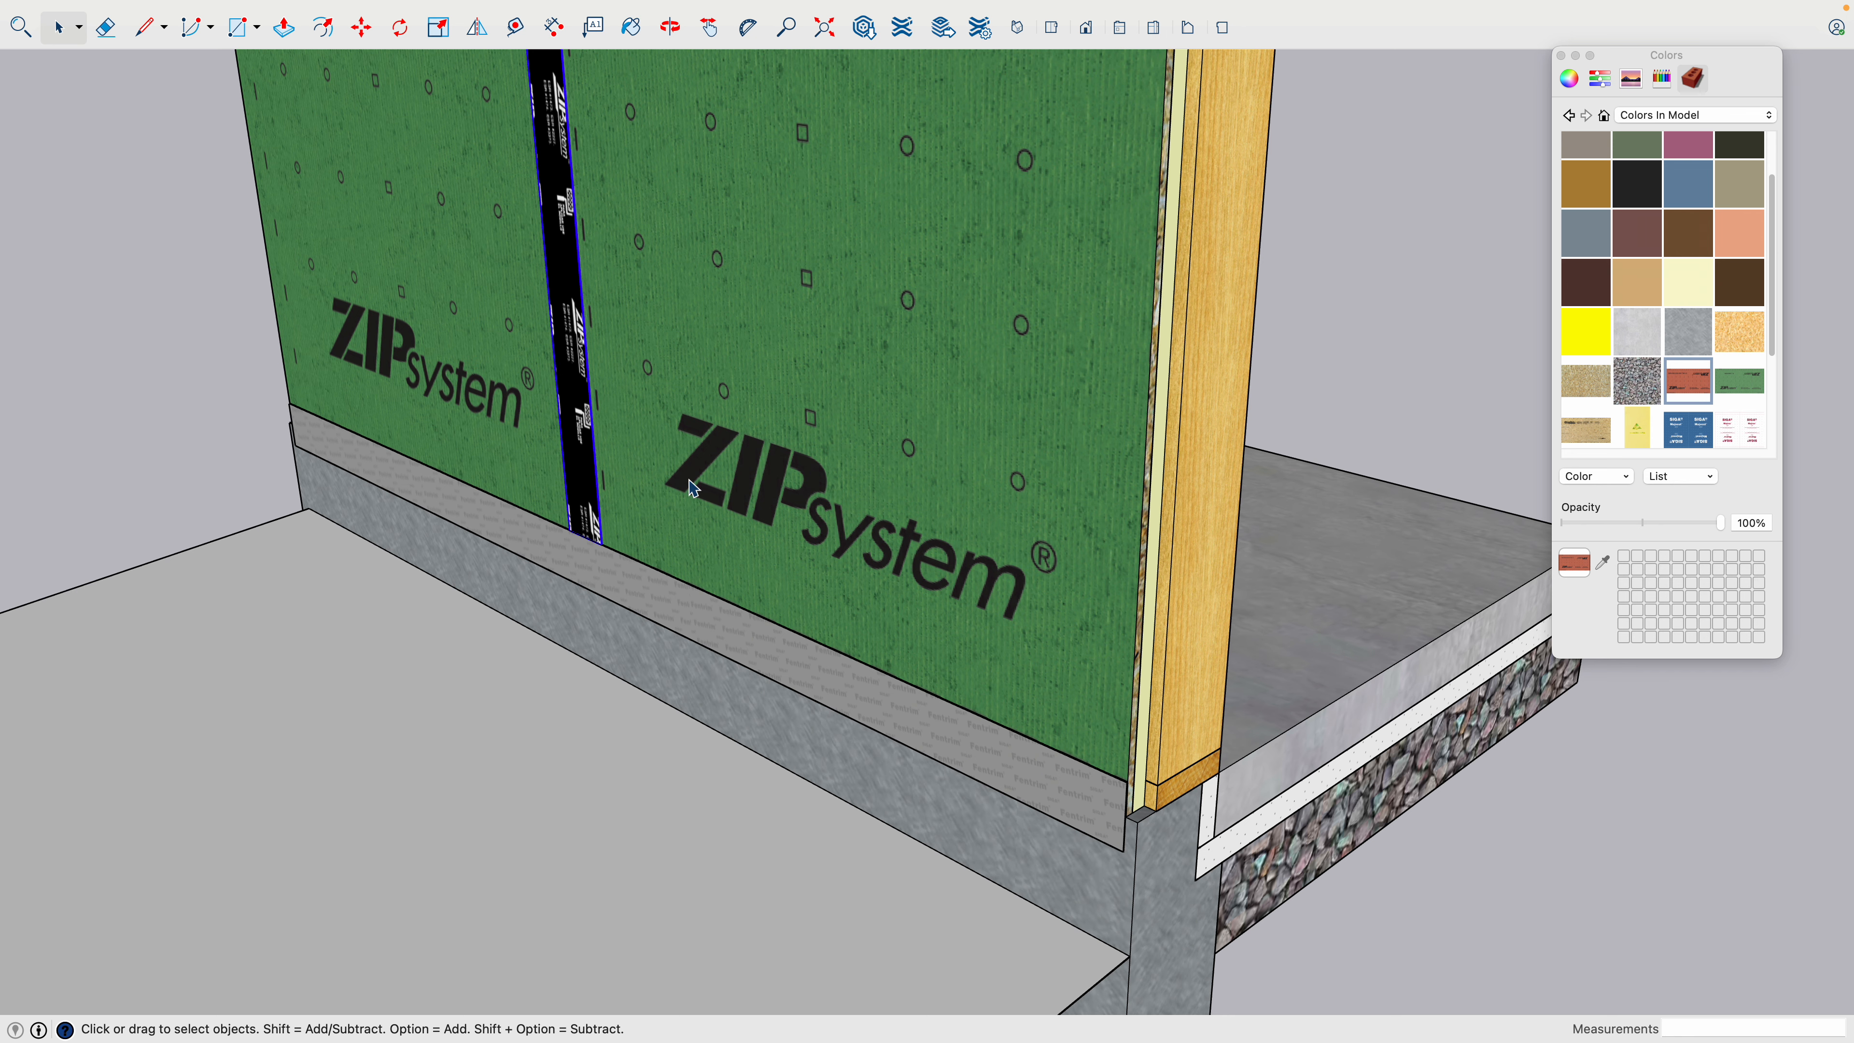
pyautogui.scroll(-2, 693, 493)
pyautogui.keyDown('shift'); pyautogui.moveTo(702, 504); pyautogui.dragTo(574, 581, button='middle'); pyautogui.keyUp('shift')
pyautogui.scroll(-3, 574, 580)
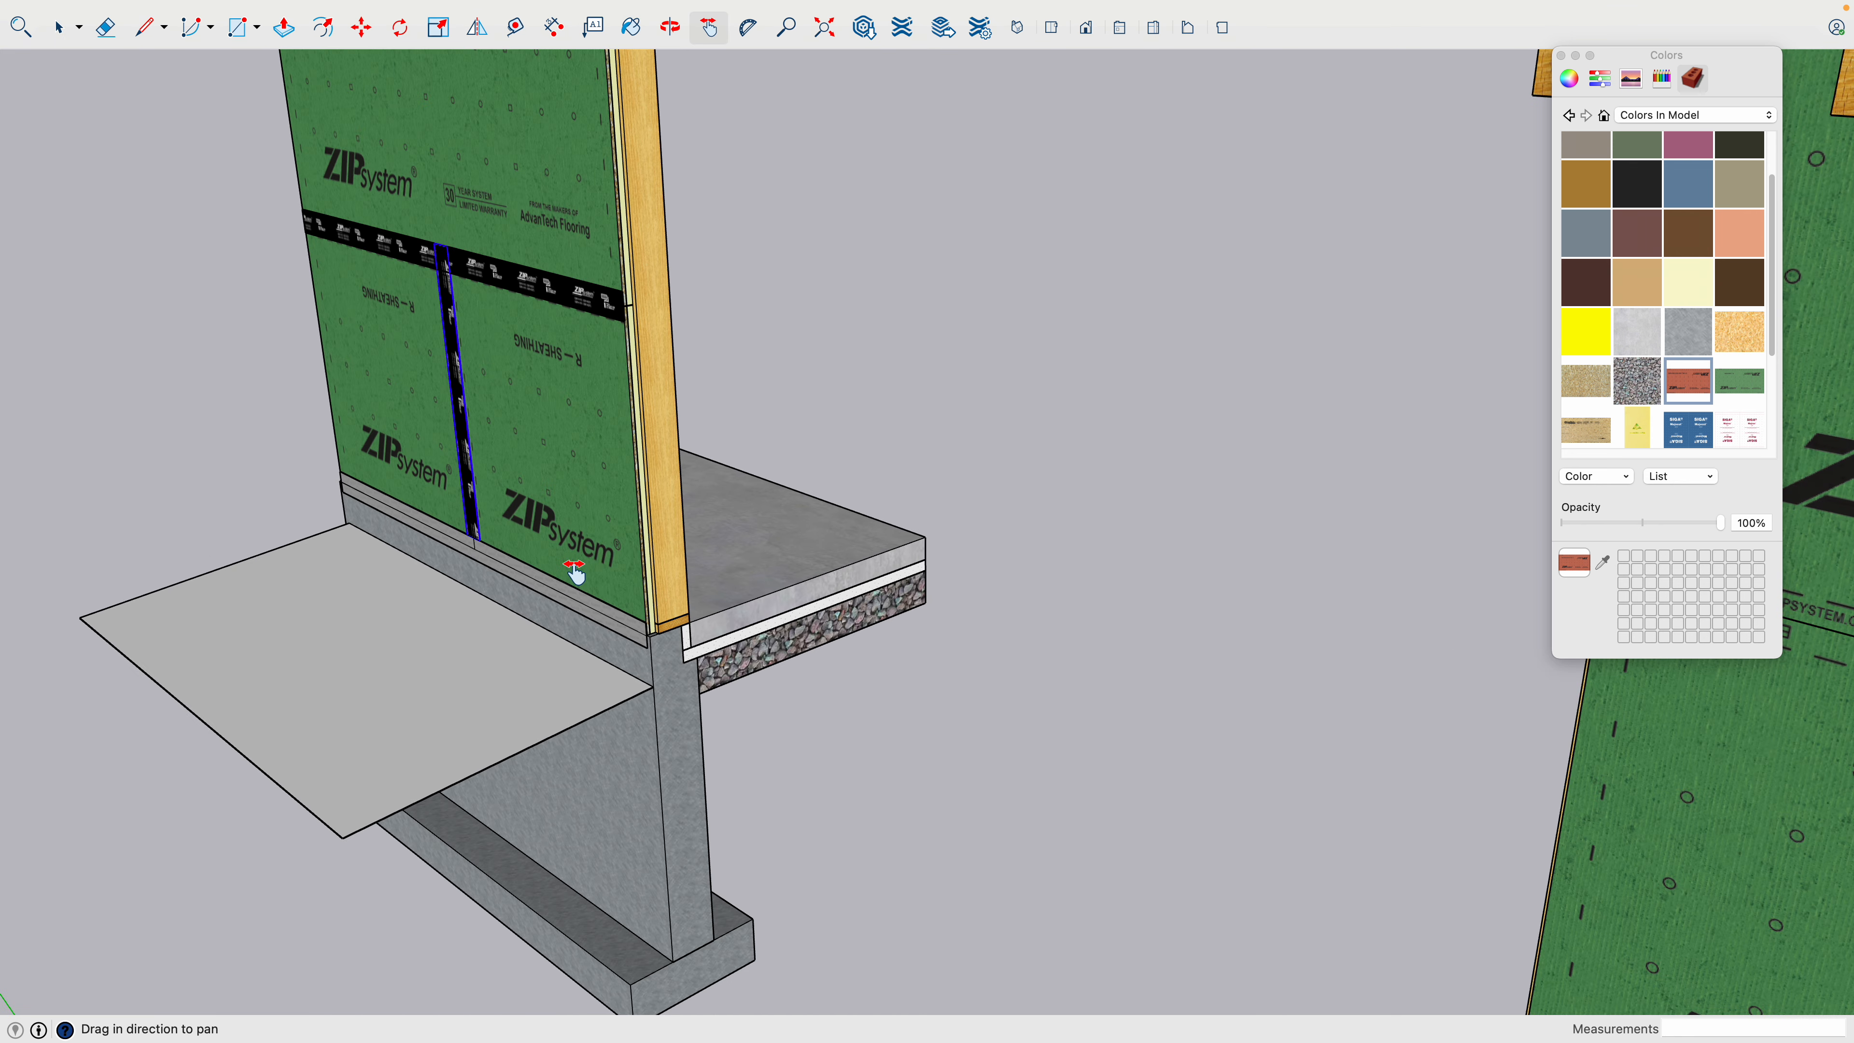
# - Place a horizontal guide 2 inches above the seam between the upper and lower wall sheathing panels on the textured copy
pyautogui.scroll(-3, 890, 712)
pyautogui.moveTo(939, 744); pyautogui.dragTo(447, 509)
pyautogui.scroll(3, 778, 401)
pyautogui.scroll(3, 776, 402)
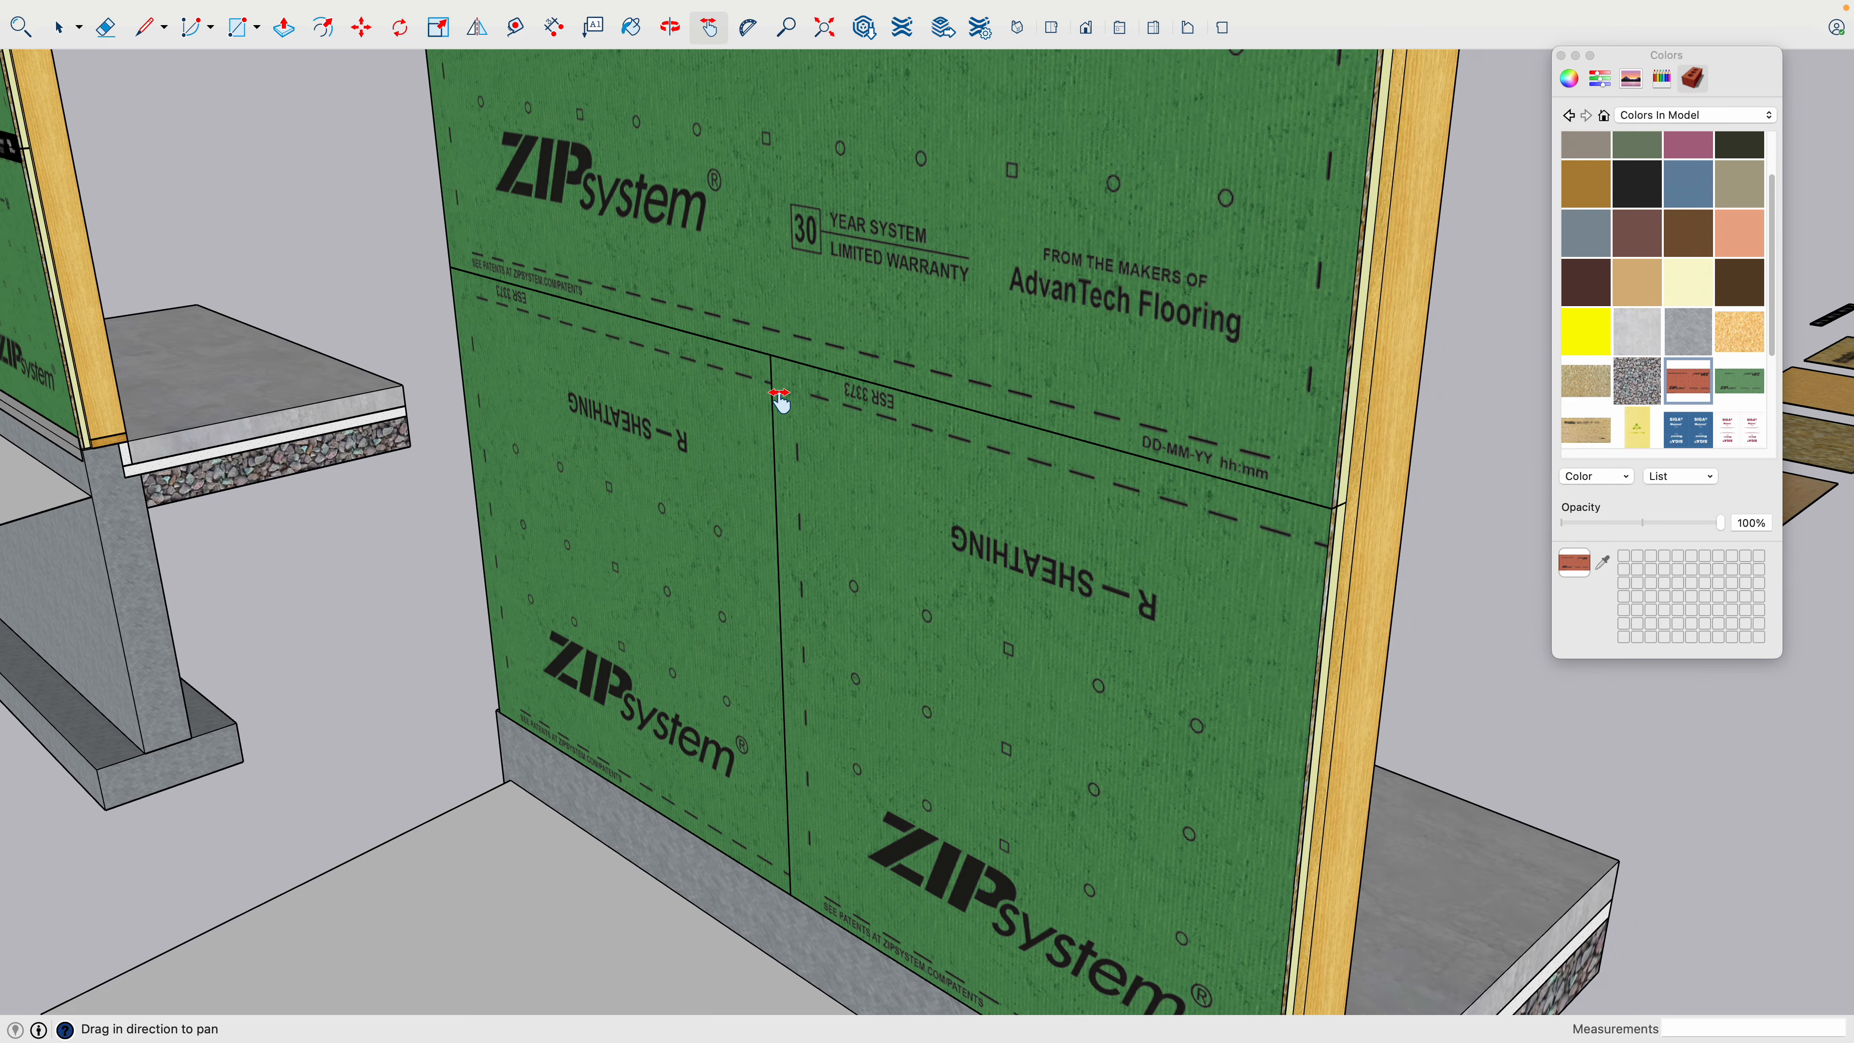
pyautogui.press('space')
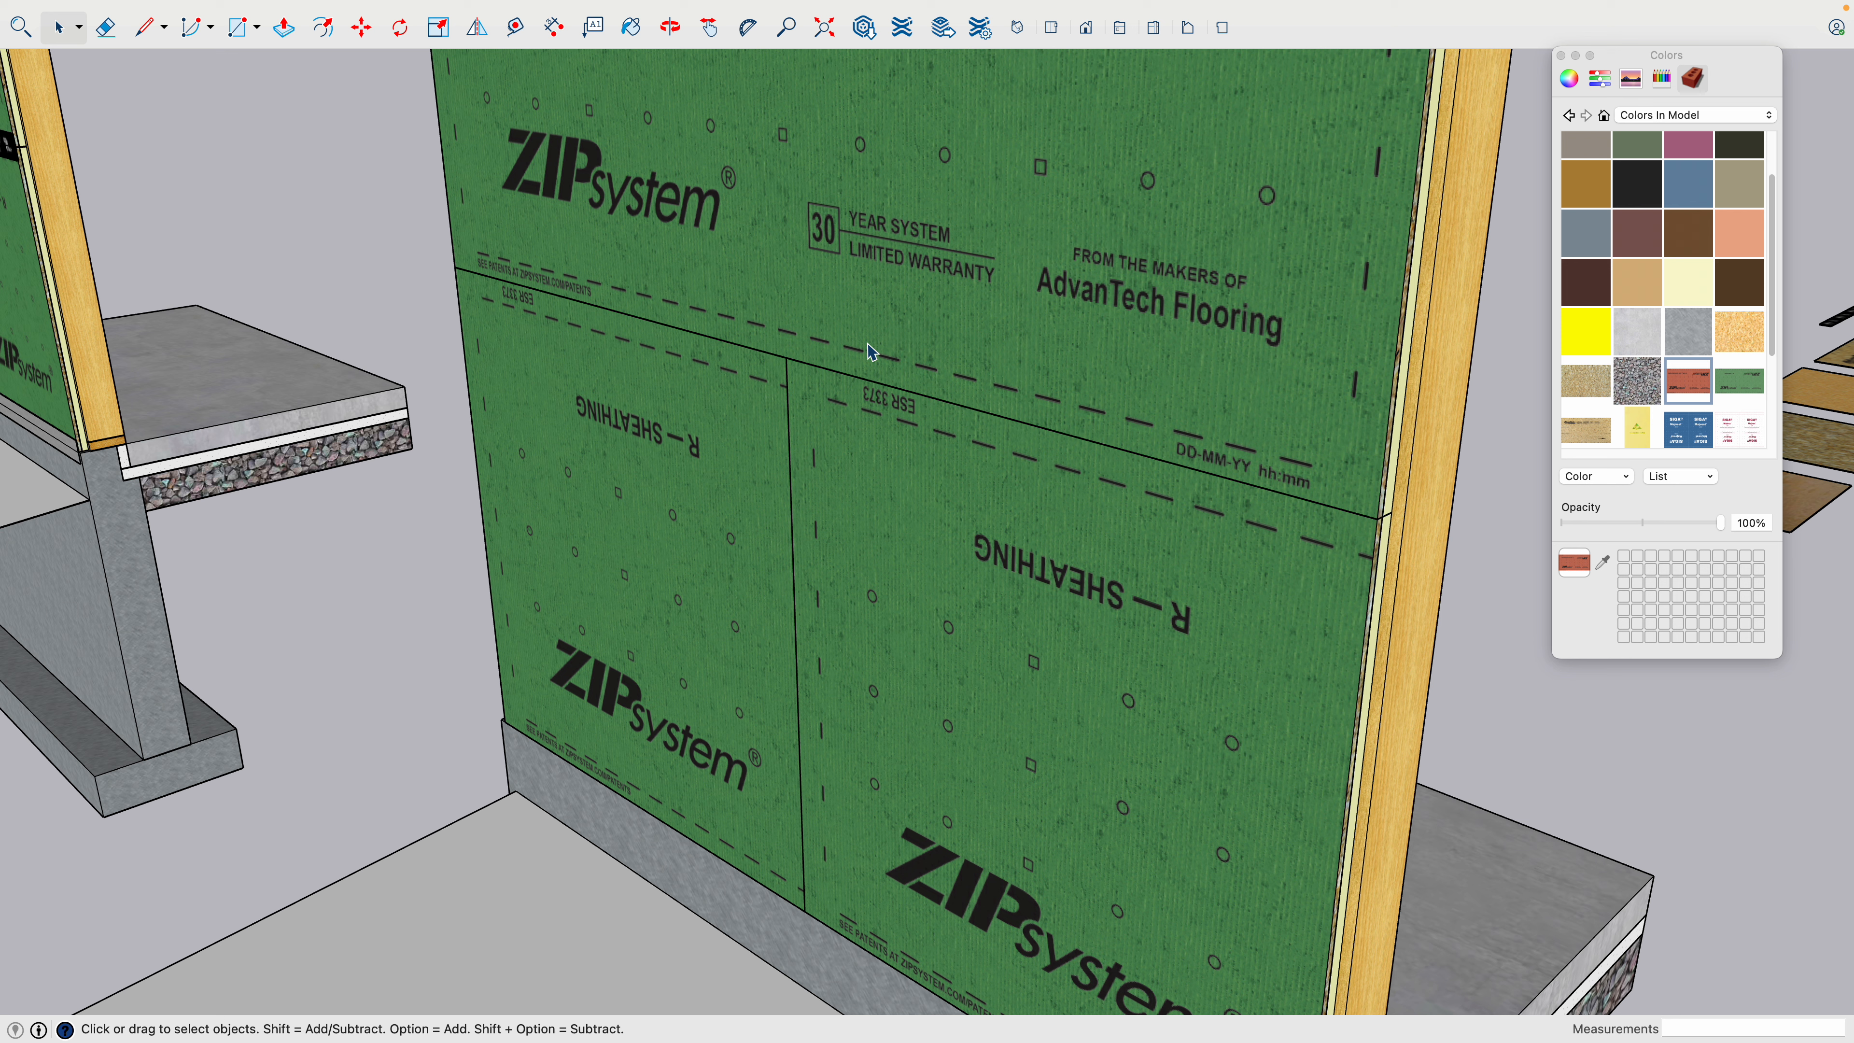
pyautogui.press('t')
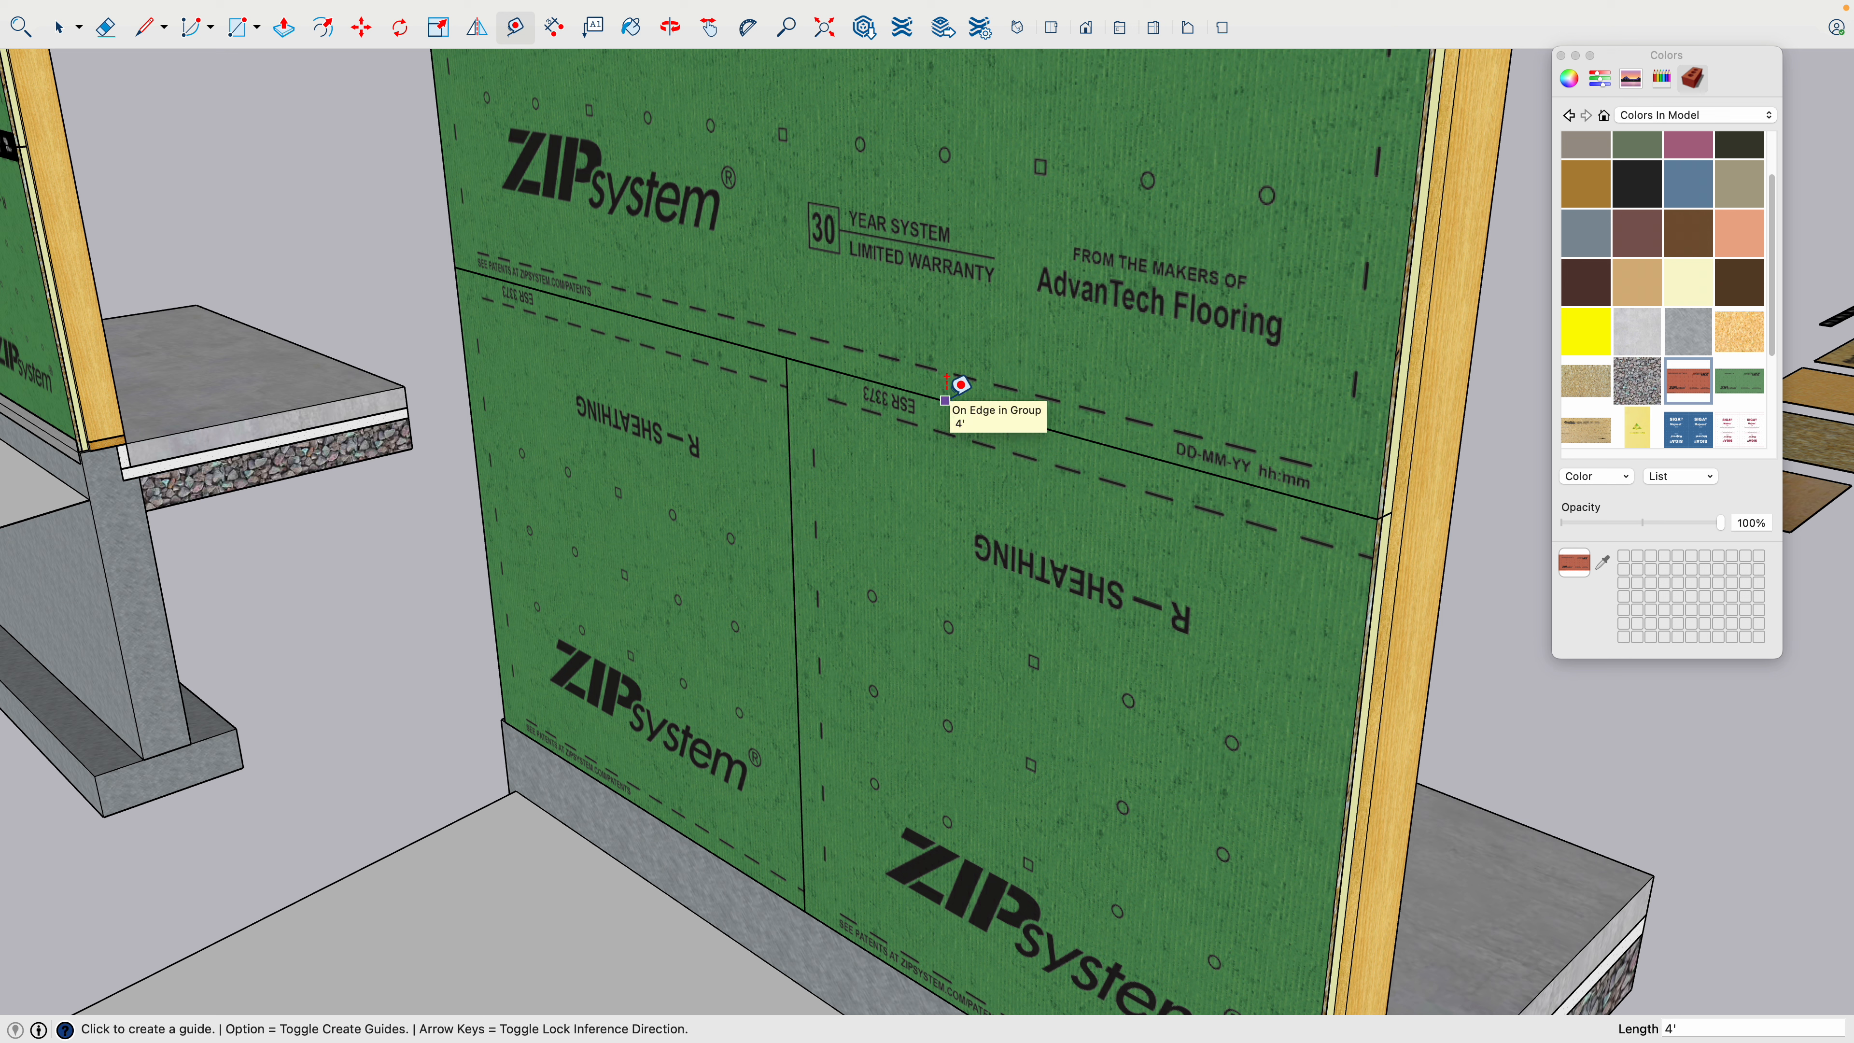
pyautogui.click(947, 383)
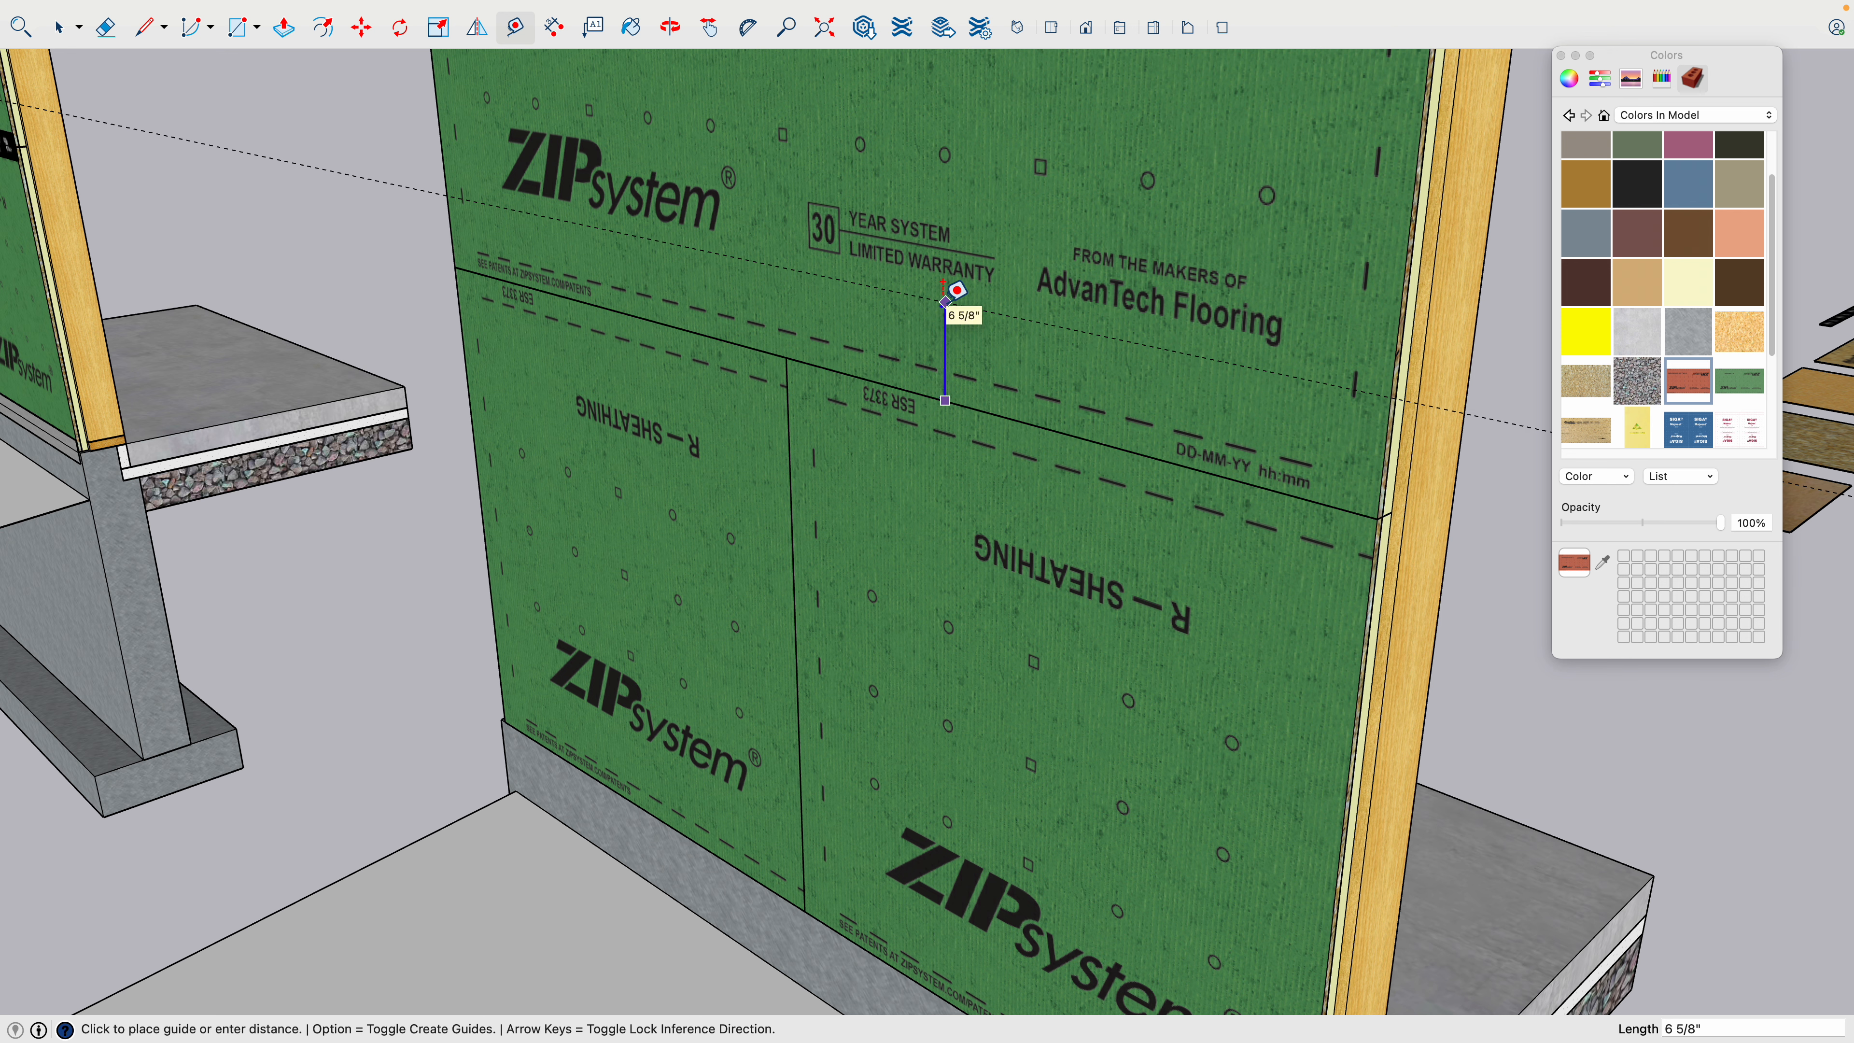
pyautogui.write('2')
pyautogui.press('Return')
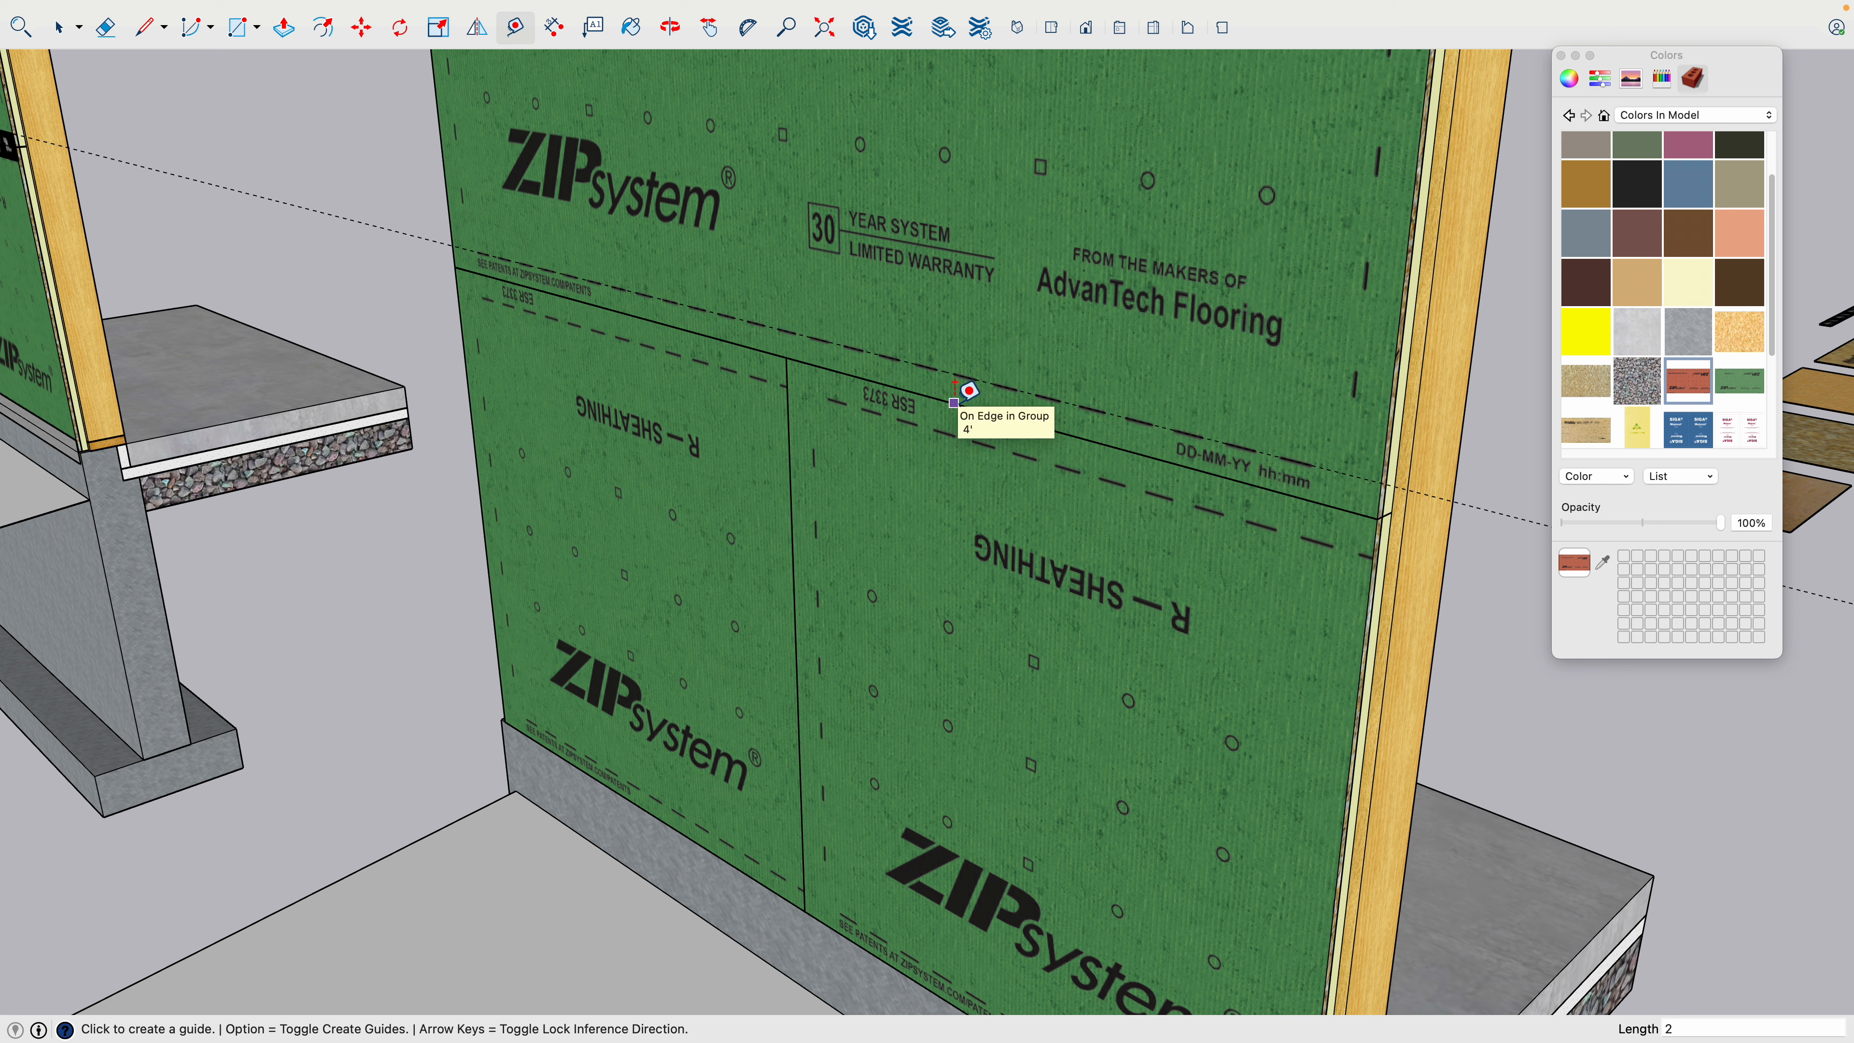
# - Place a second horizontal guide 2 inches below the same wall panel seam
pyautogui.click(954, 402)
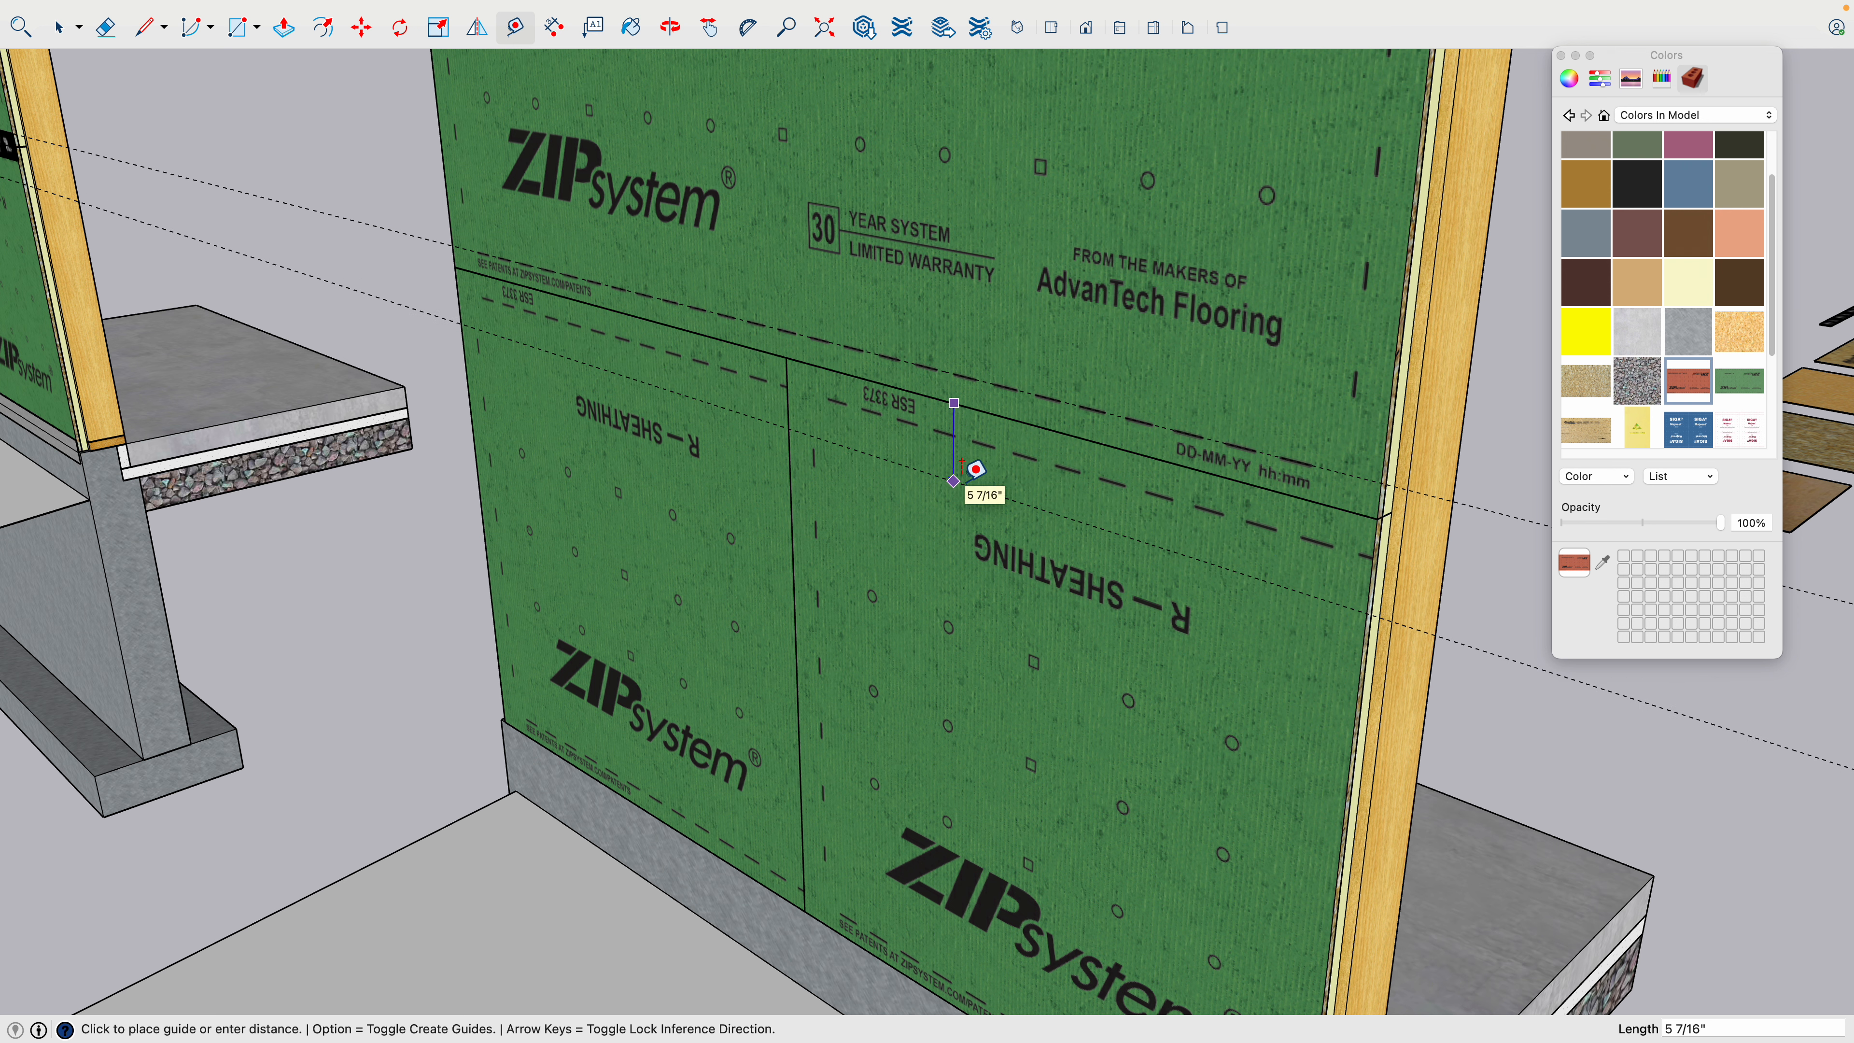
pyautogui.write('2')
pyautogui.press('Return')
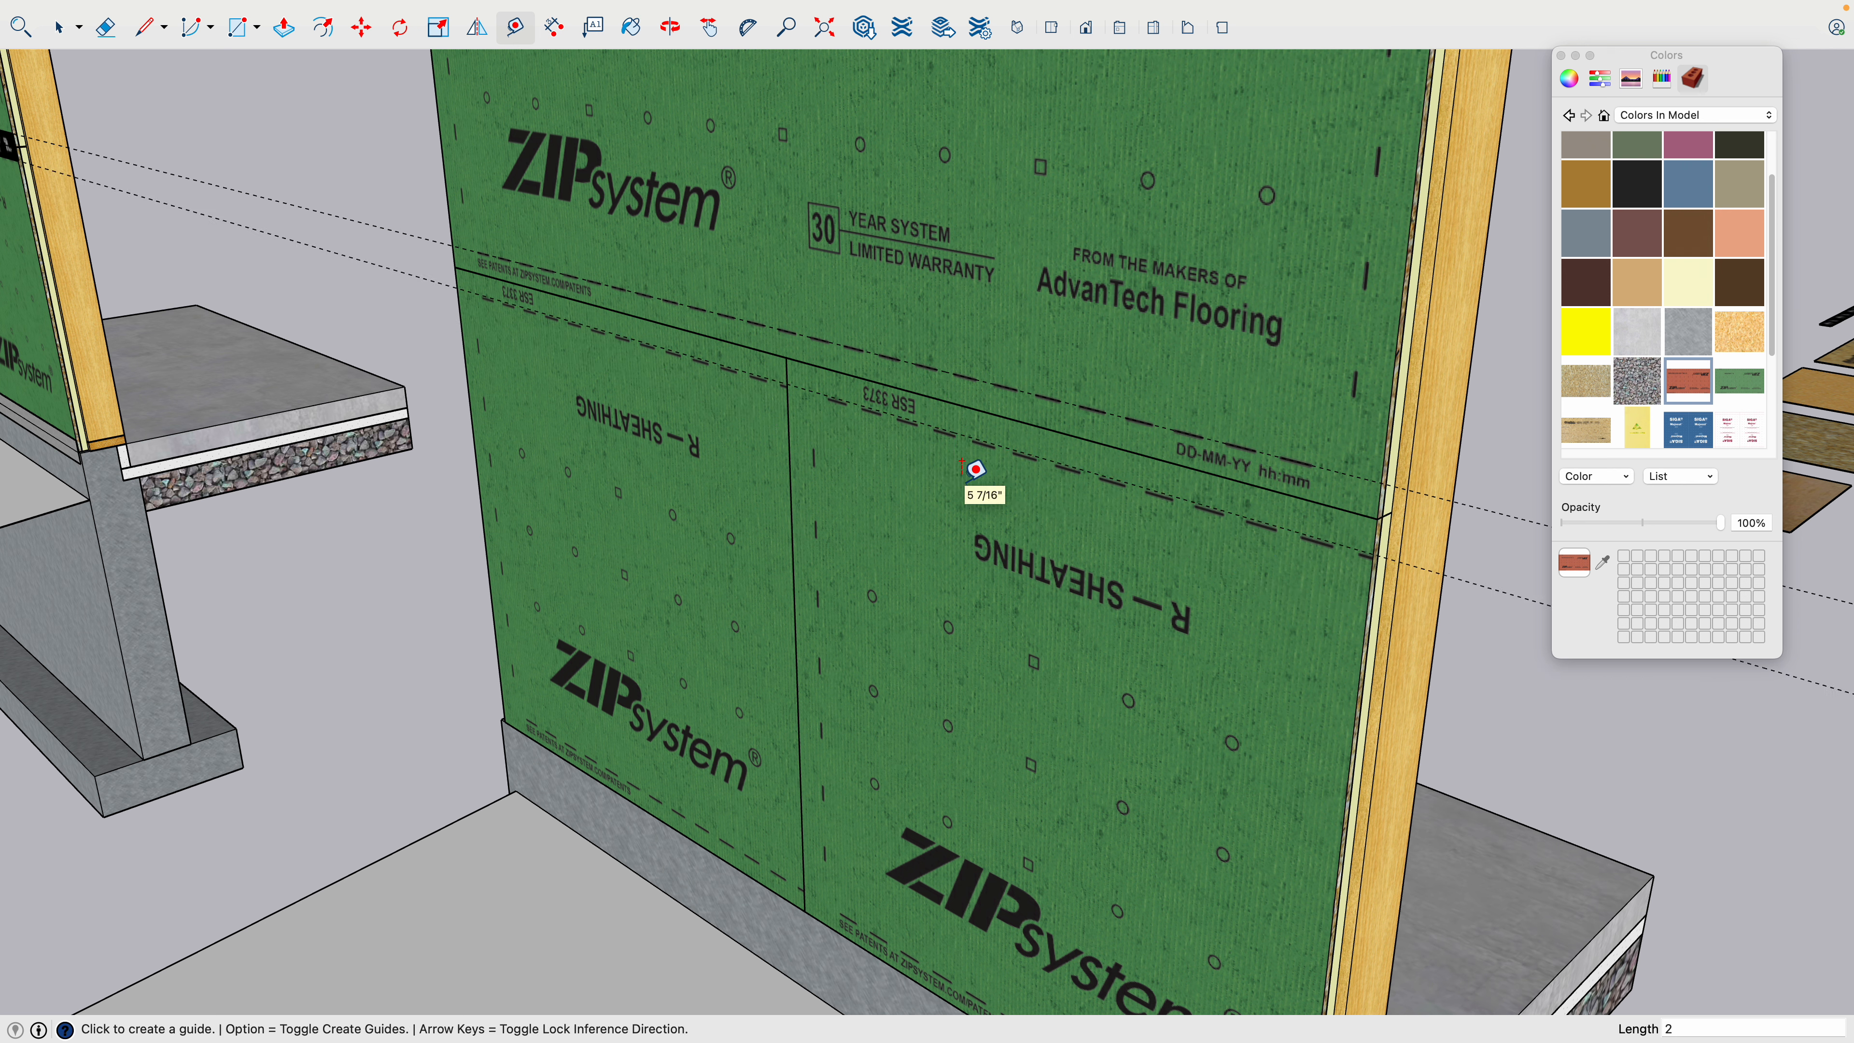
pyautogui.press('space')
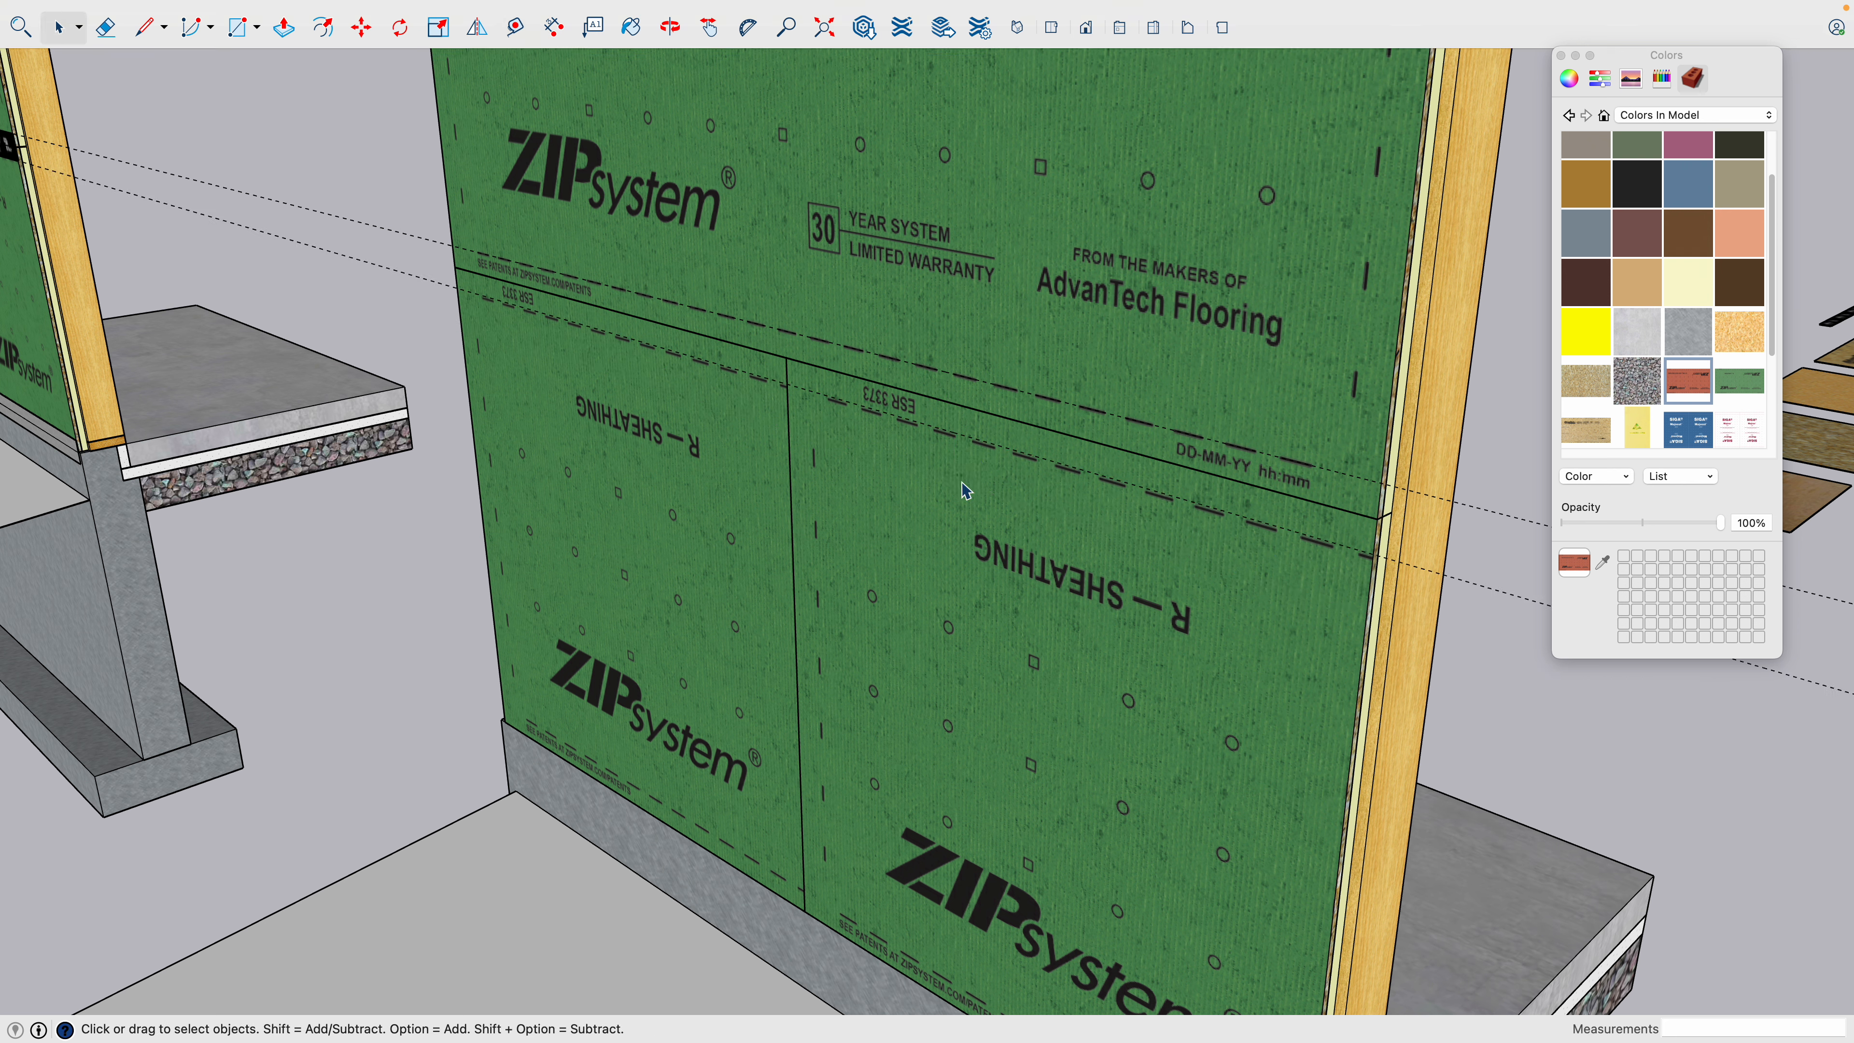
# - Draw a 4-inch by 8-foot tape rectangle over the horizontal seam, spanning the wall between the two guides
pyautogui.press('r')
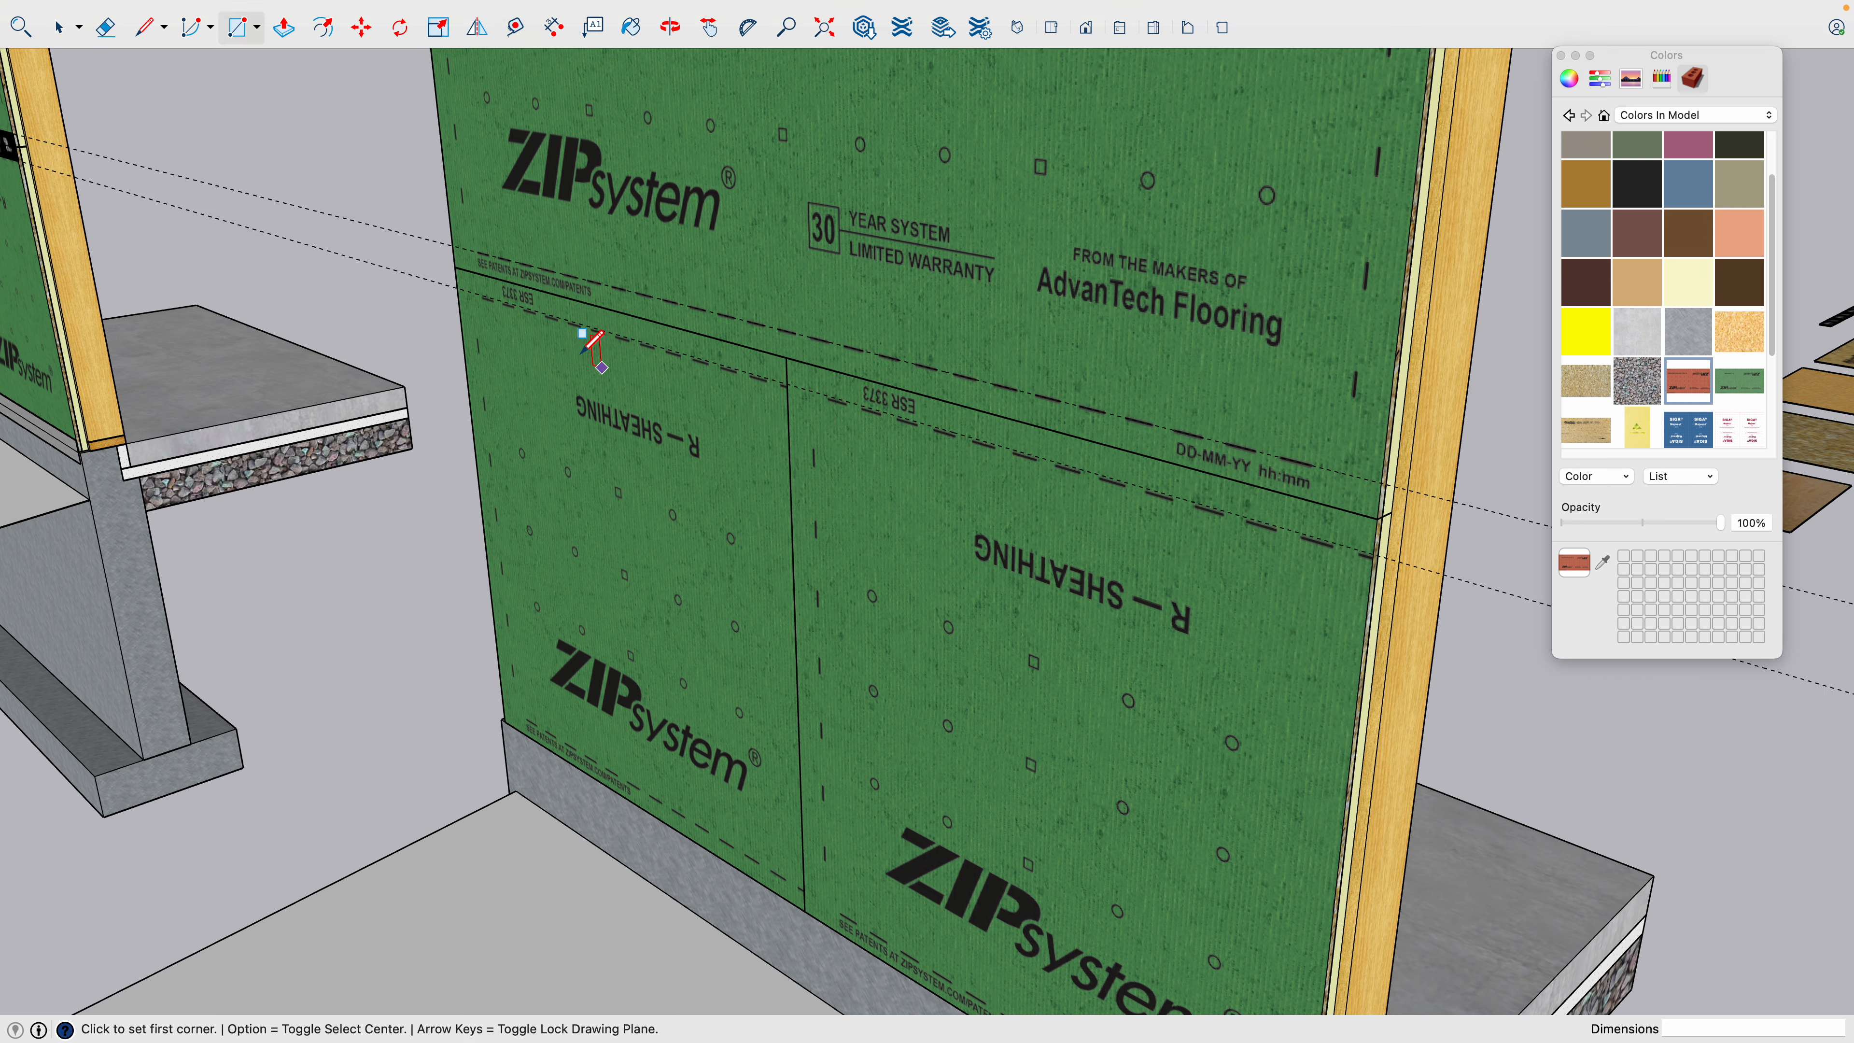
pyautogui.scroll(5, 452, 245)
pyautogui.click(448, 249)
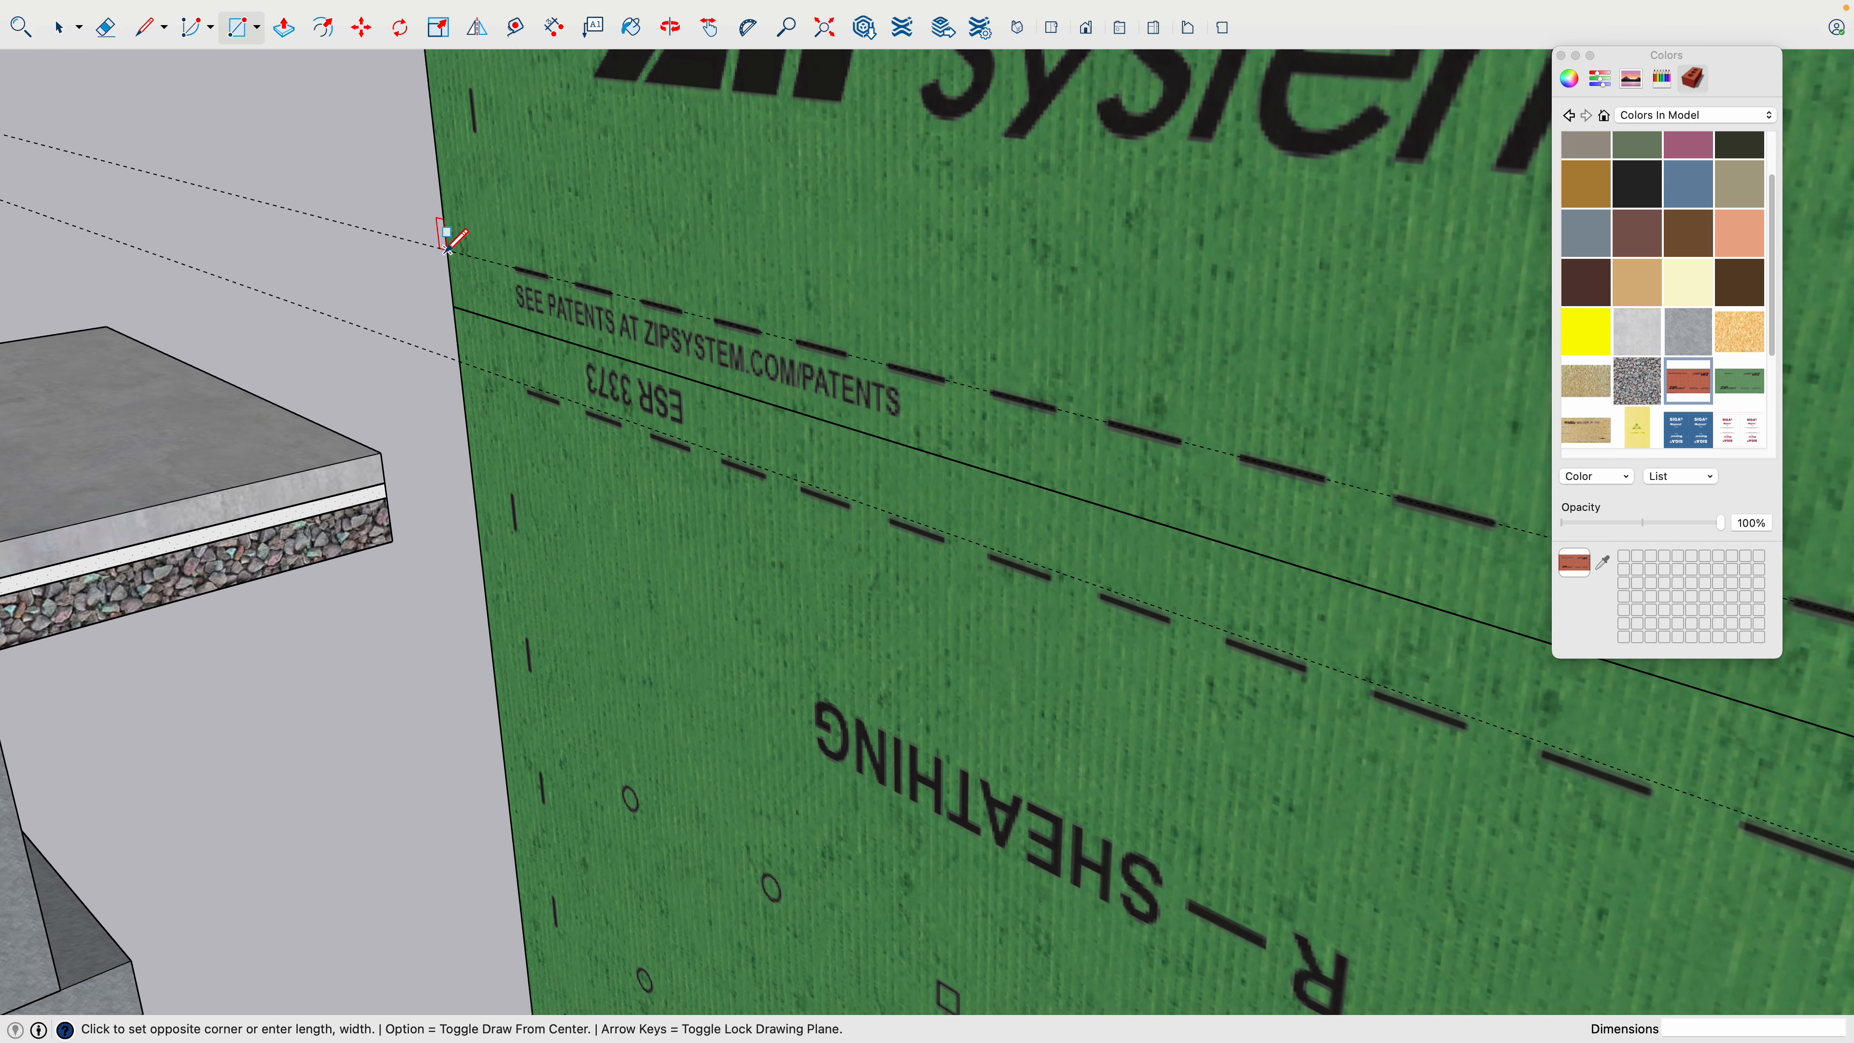
pyautogui.scroll(-6, 467, 260)
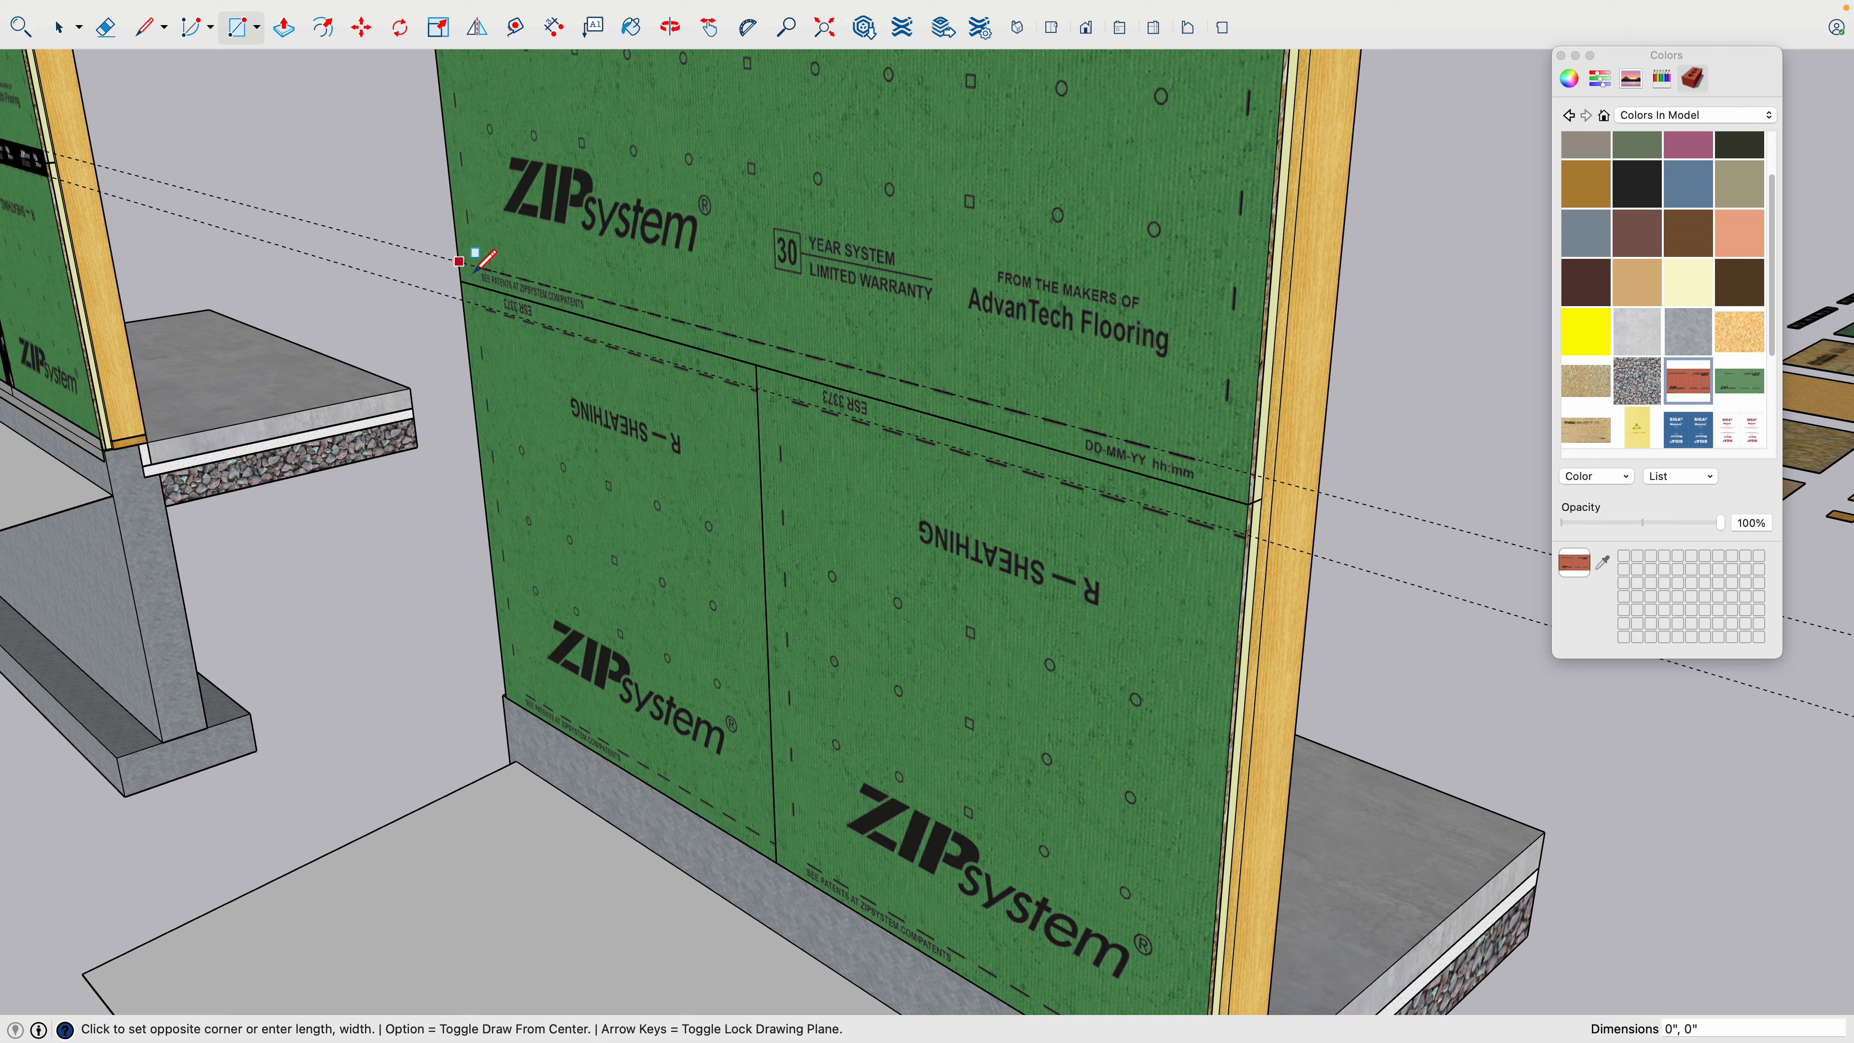
pyautogui.scroll(5, 1250, 508)
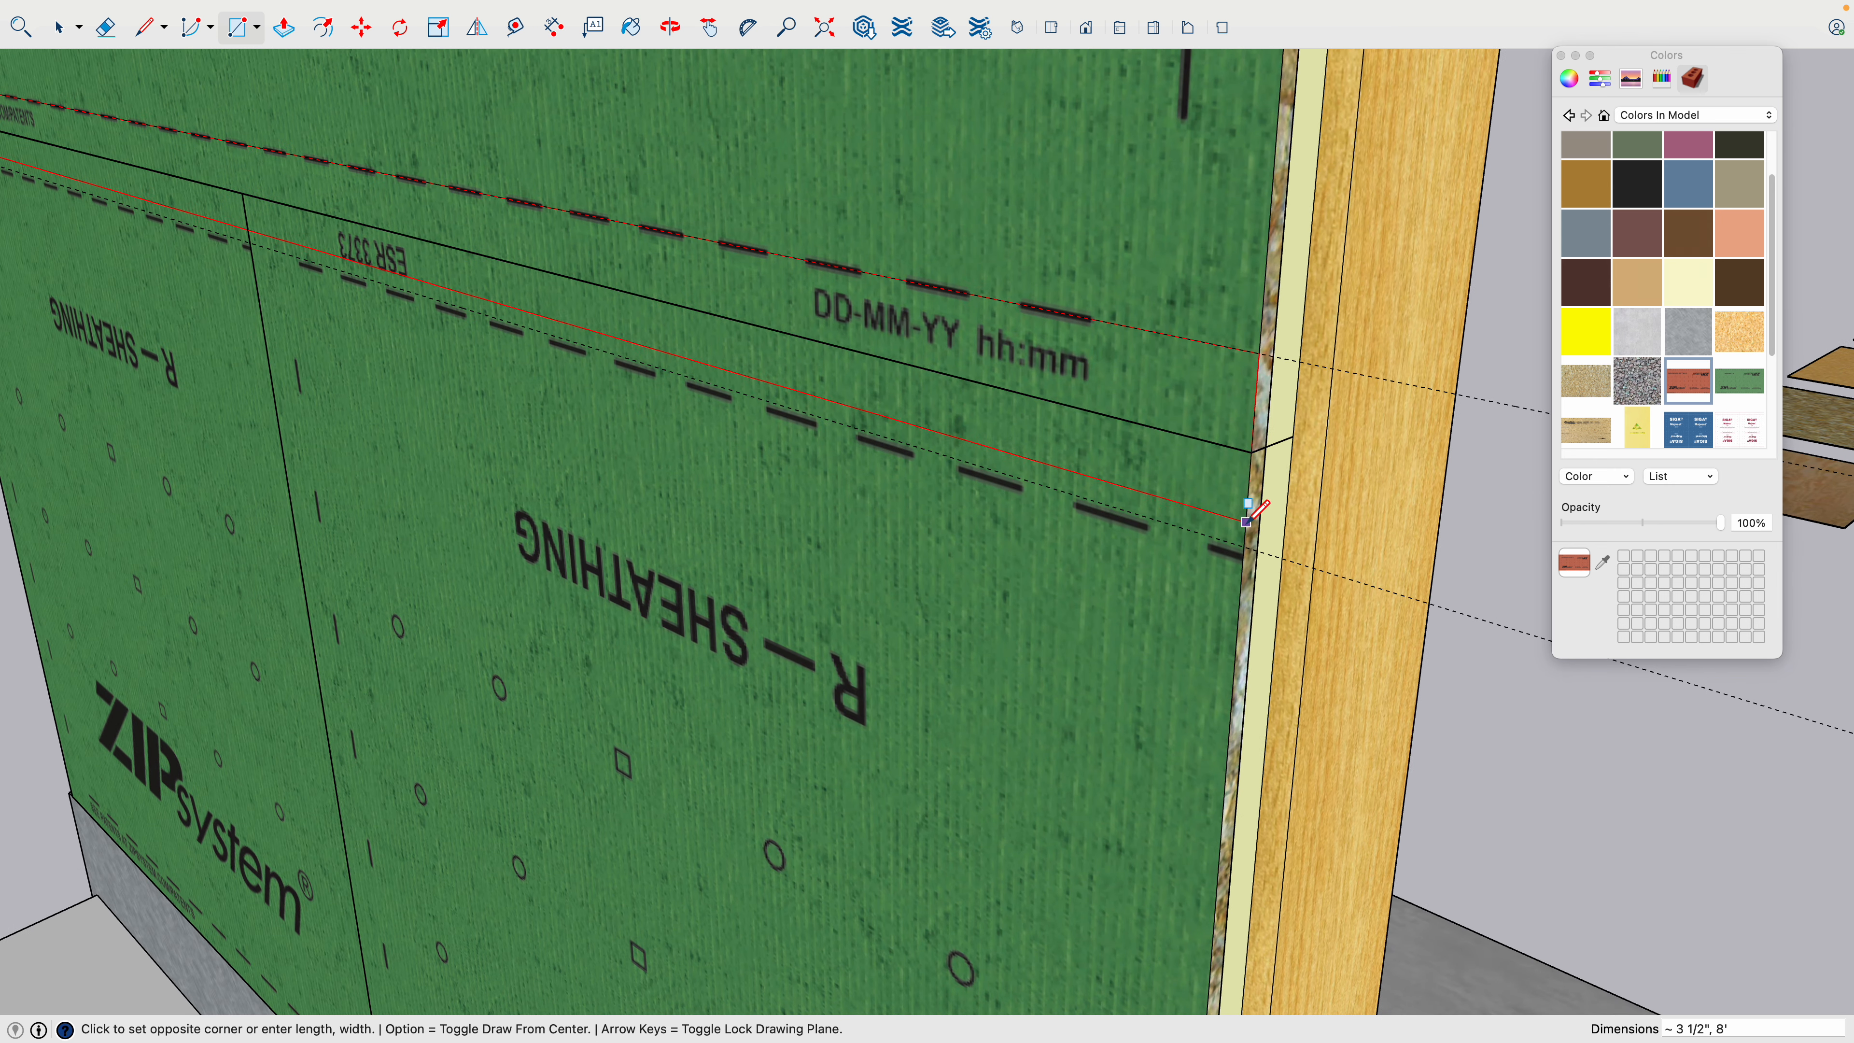
pyautogui.scroll(2, 1246, 520)
pyautogui.click(1243, 560)
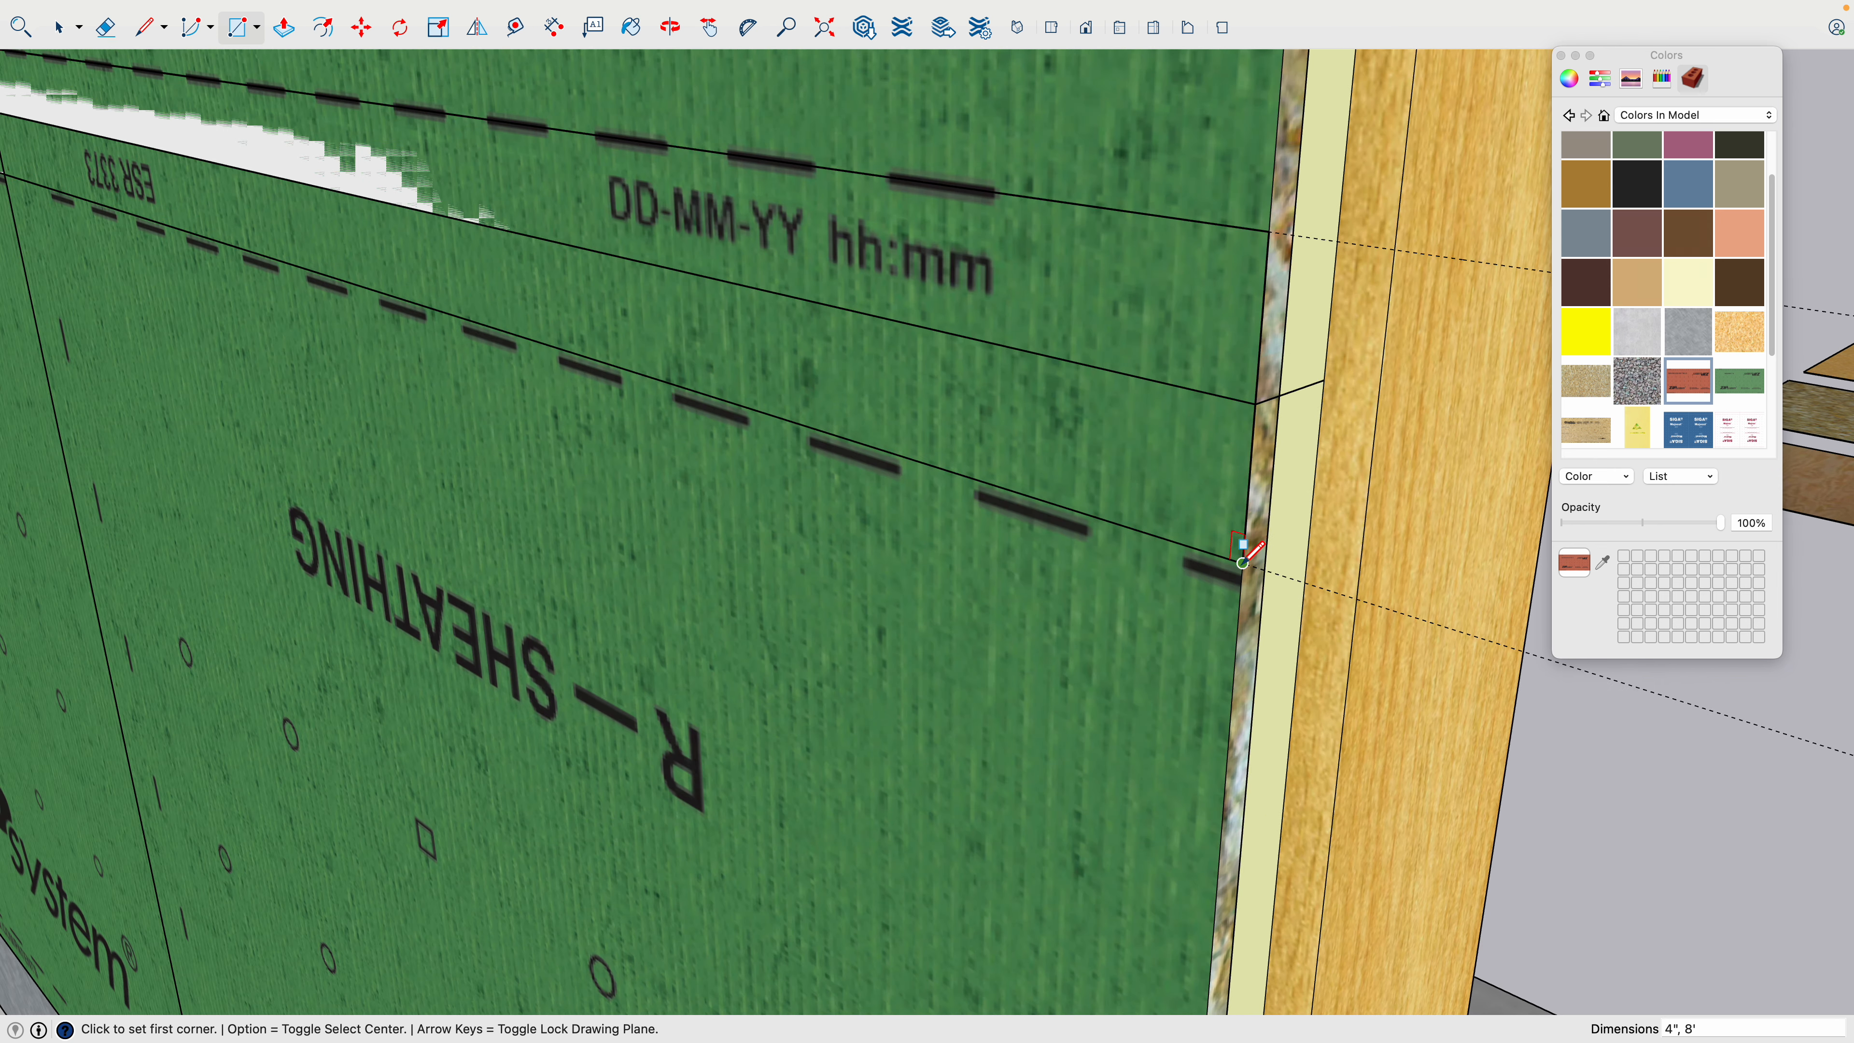
pyautogui.scroll(-5, 1243, 560)
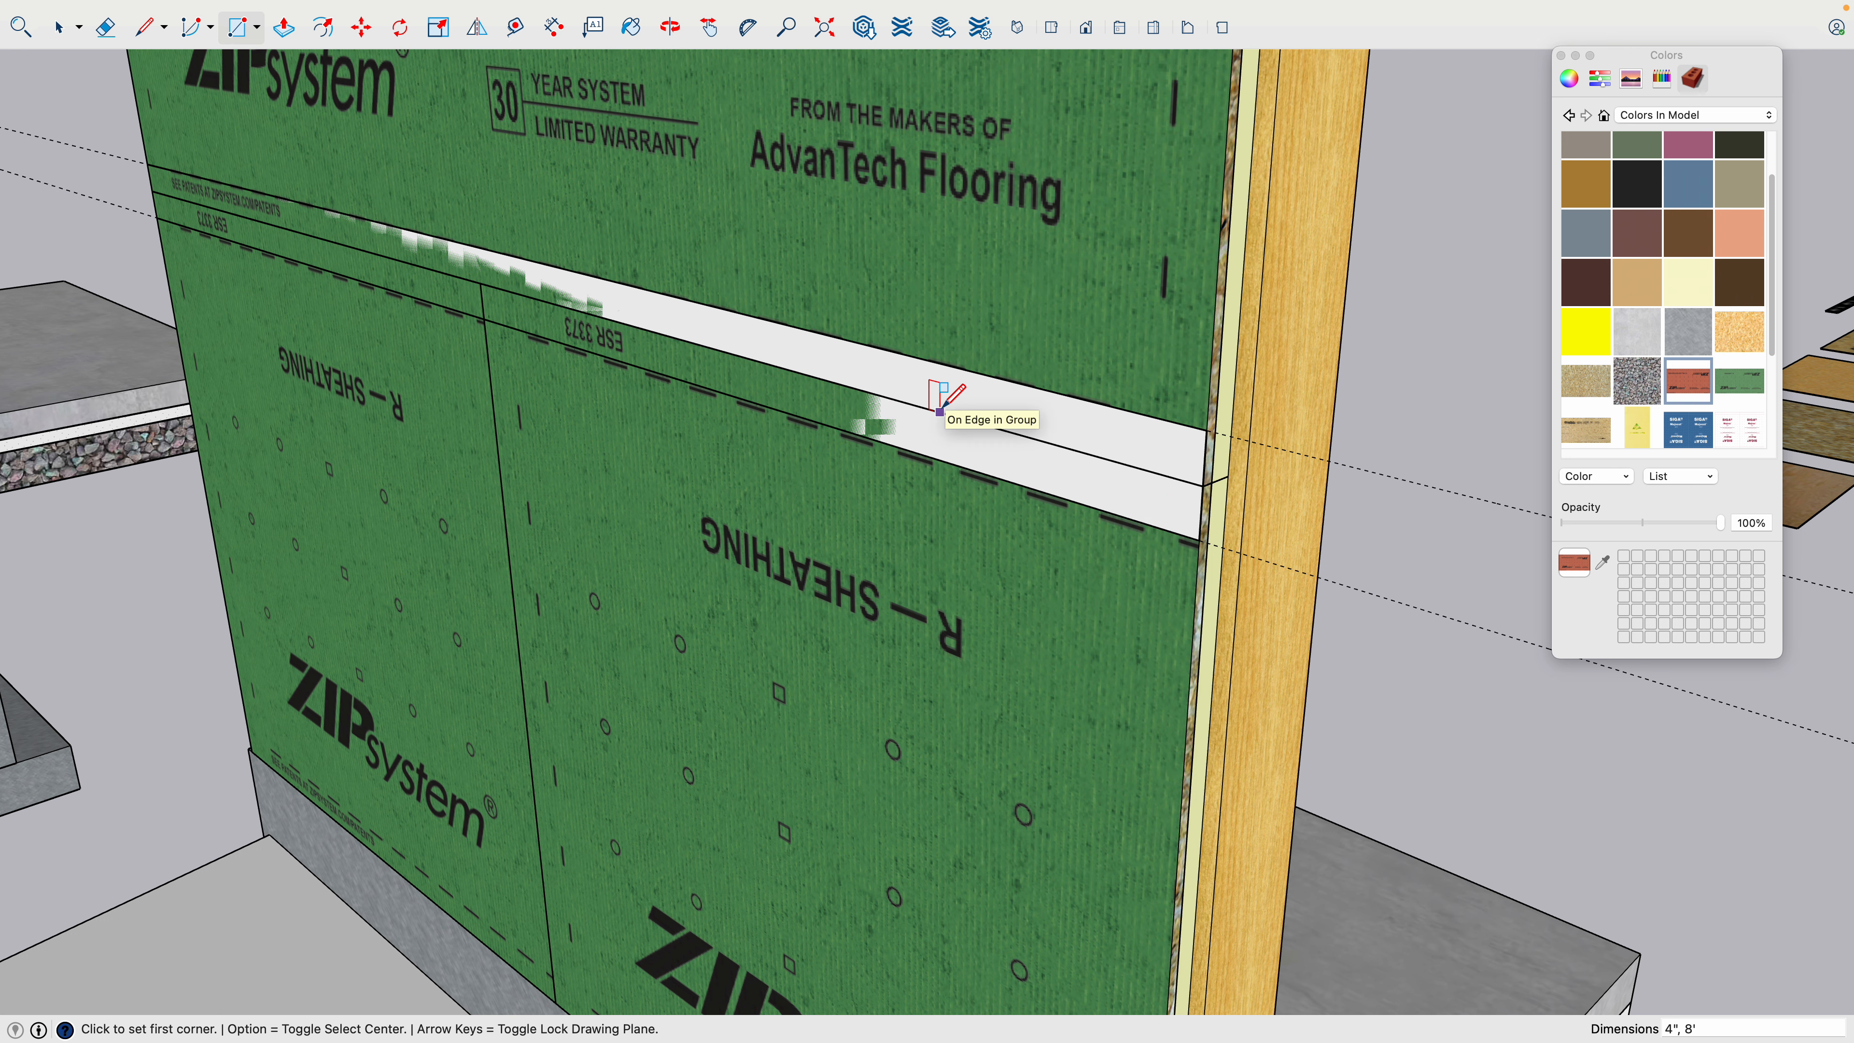
# - Select the tape rectangle over the horizontal seam and make it a group
pyautogui.scroll(-3, 940, 412)
pyautogui.press('space')
pyautogui.doubleClick(975, 442)
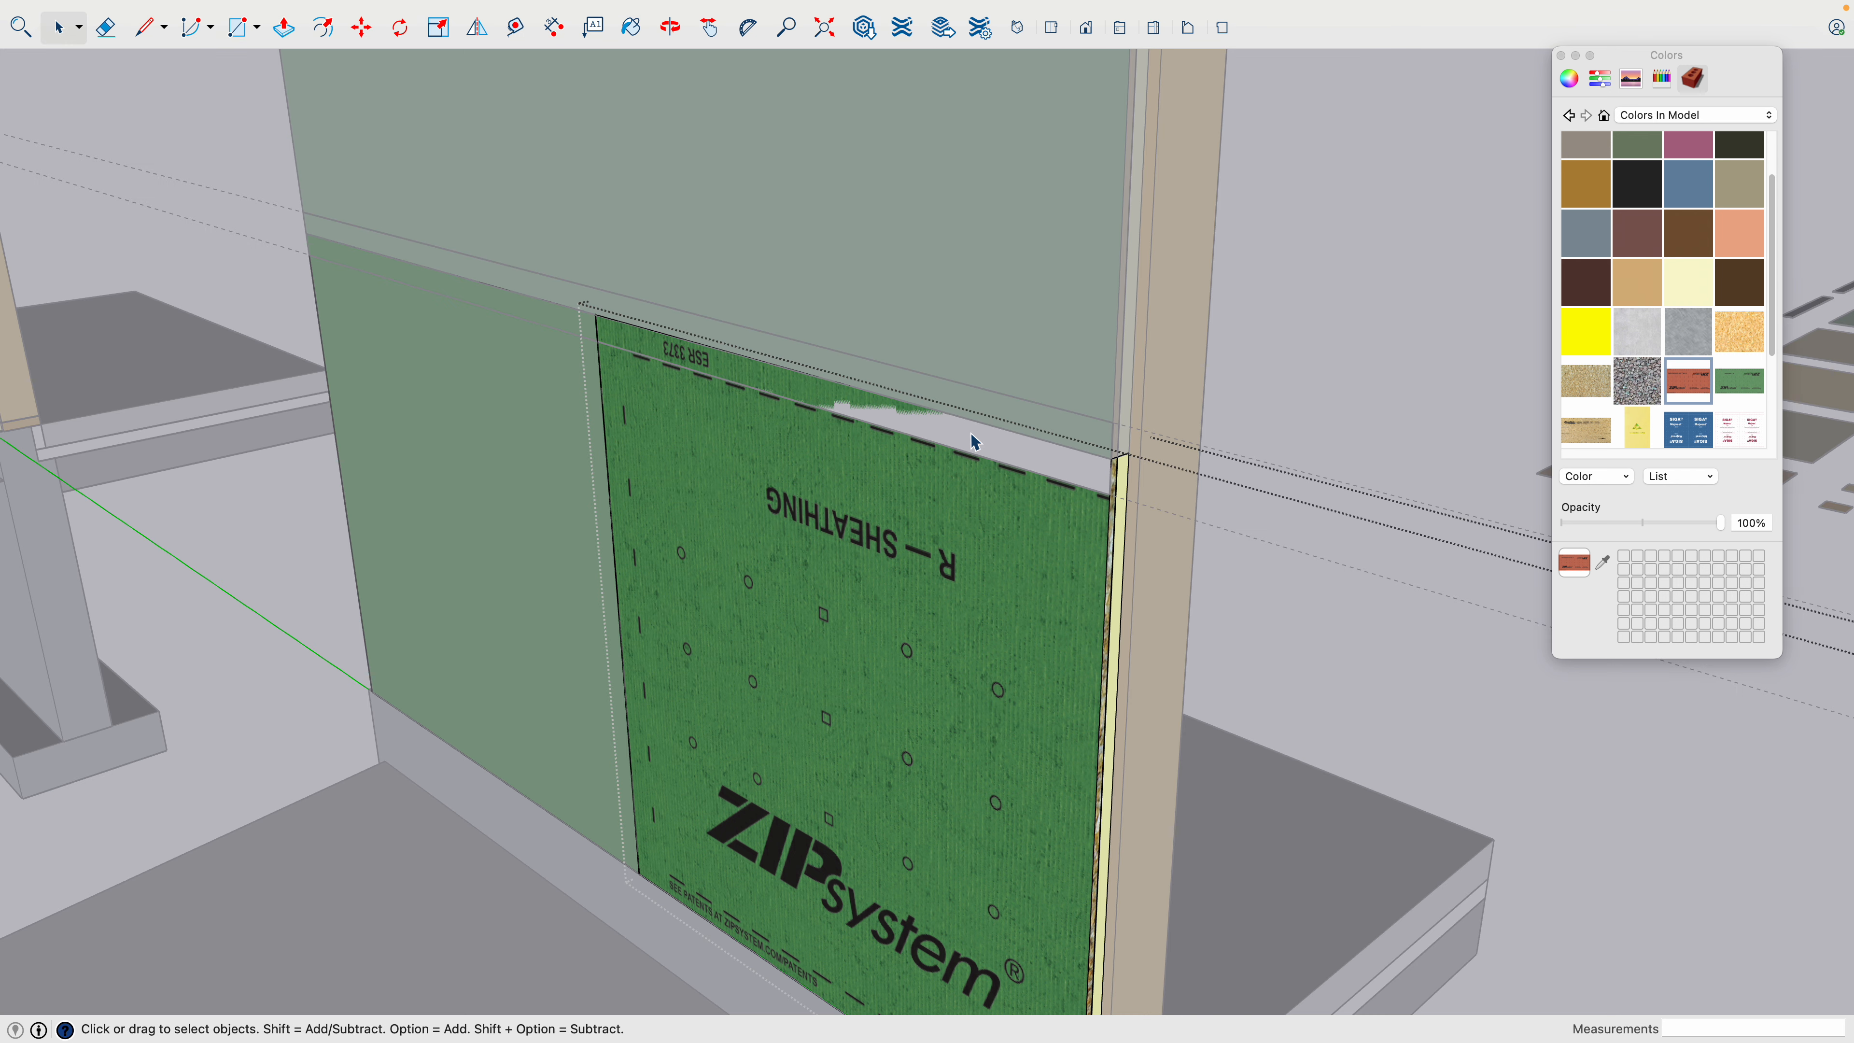
pyautogui.click(1254, 422)
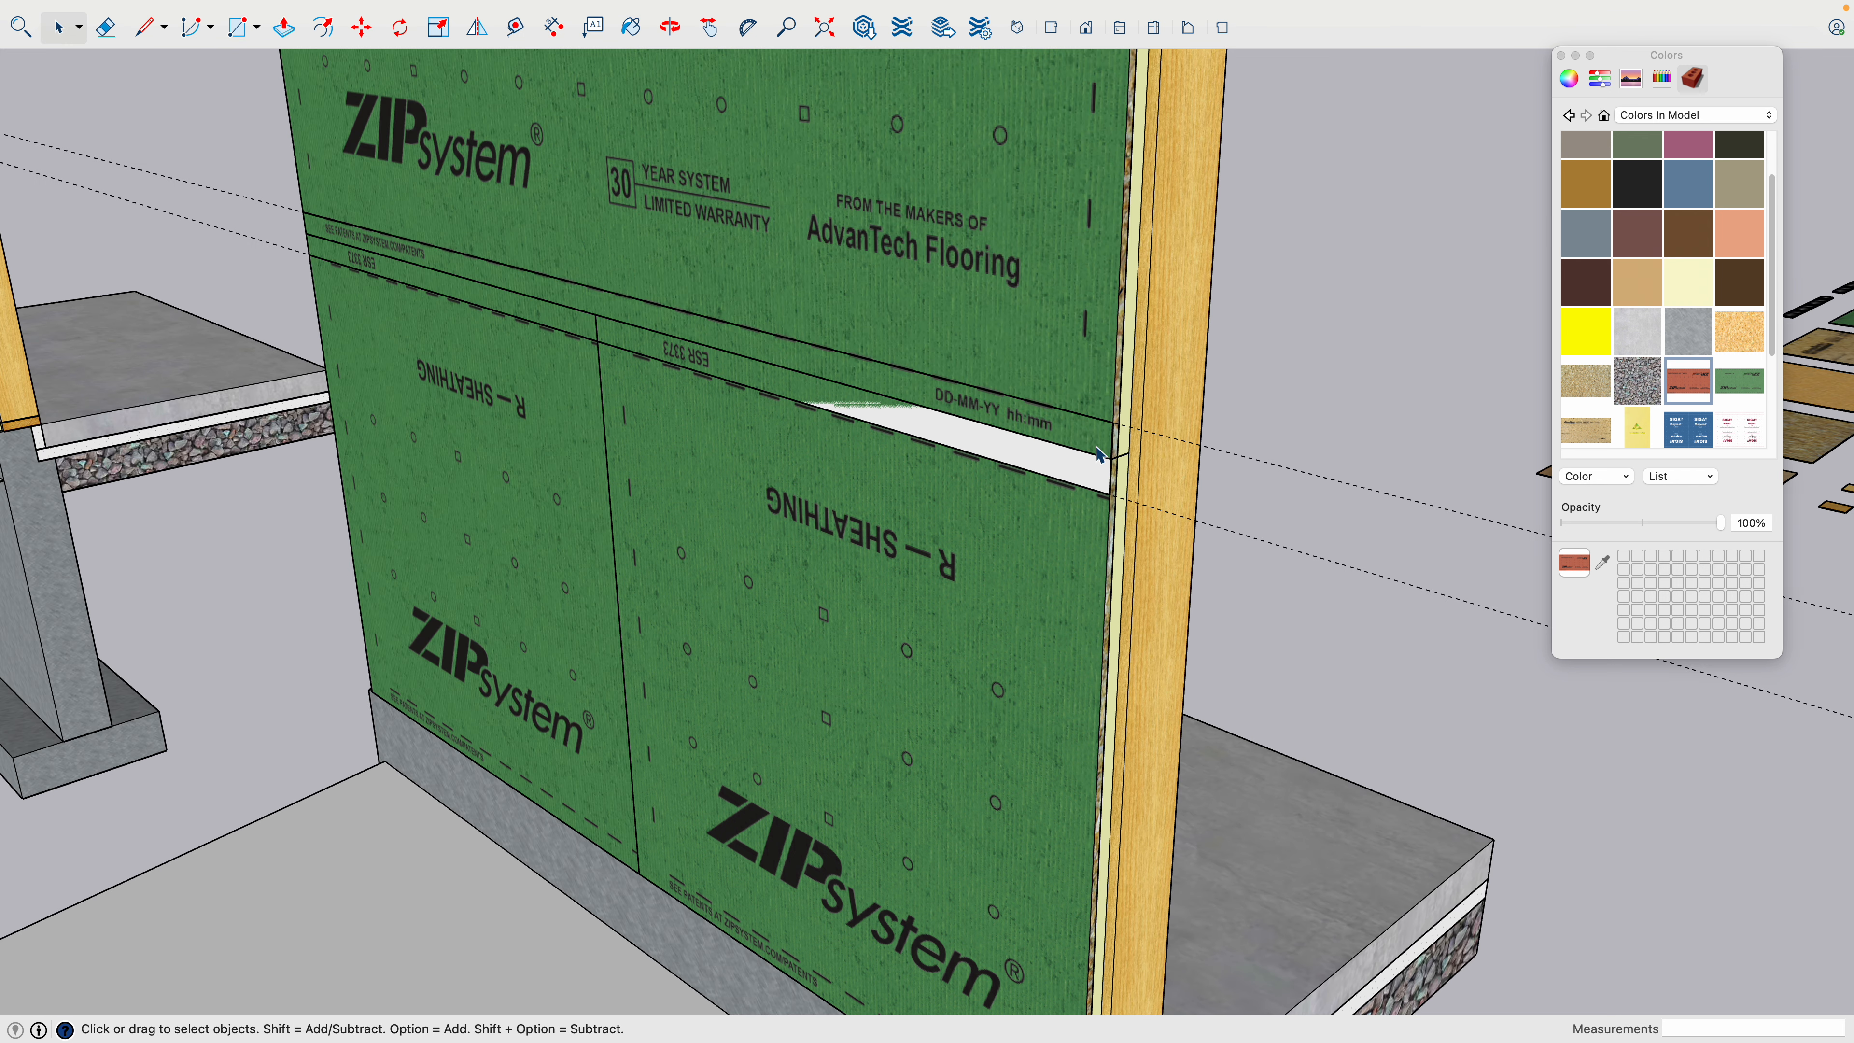
pyautogui.scroll(2, 1099, 453)
pyautogui.click(823, 372)
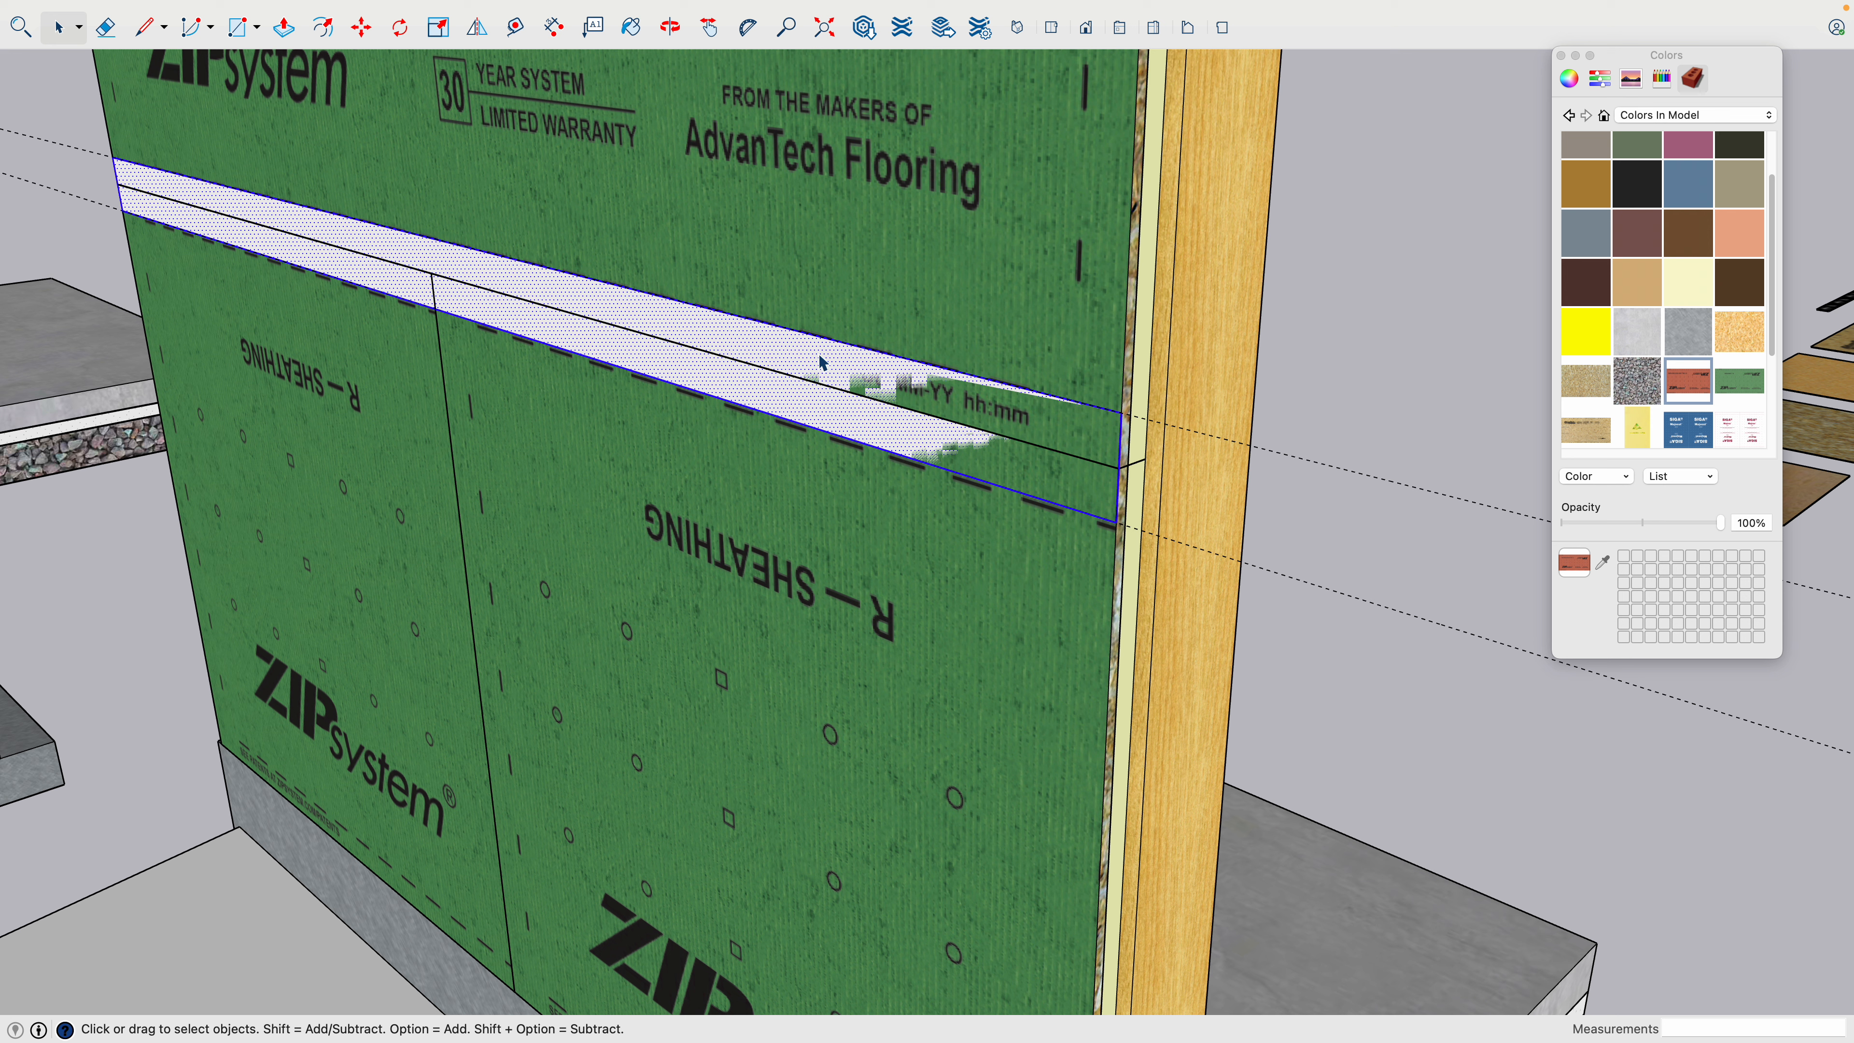
pyautogui.rightClick(823, 362)
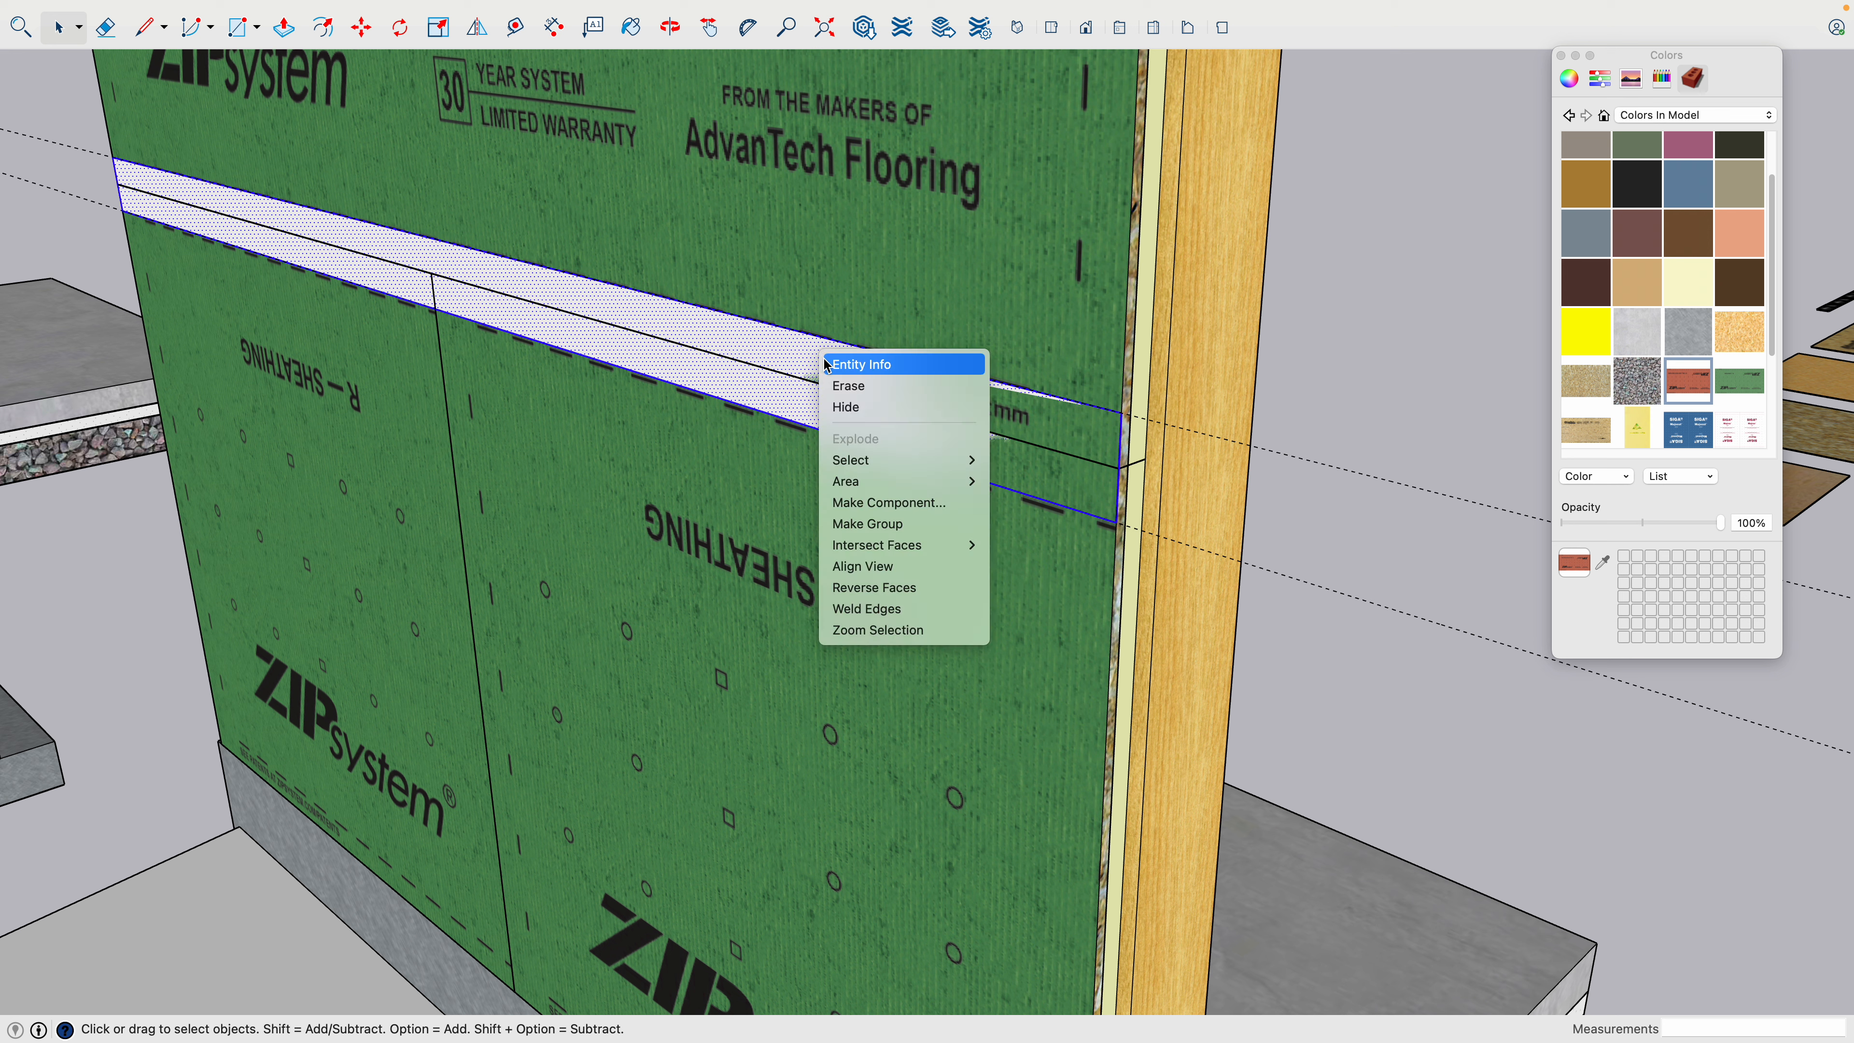
pyautogui.click(861, 523)
# - Open the tape group and extrude its face outward from the sheathing to give the strip thickness
pyautogui.doubleClick(839, 431)
pyautogui.click(1308, 340)
pyautogui.click(738, 392)
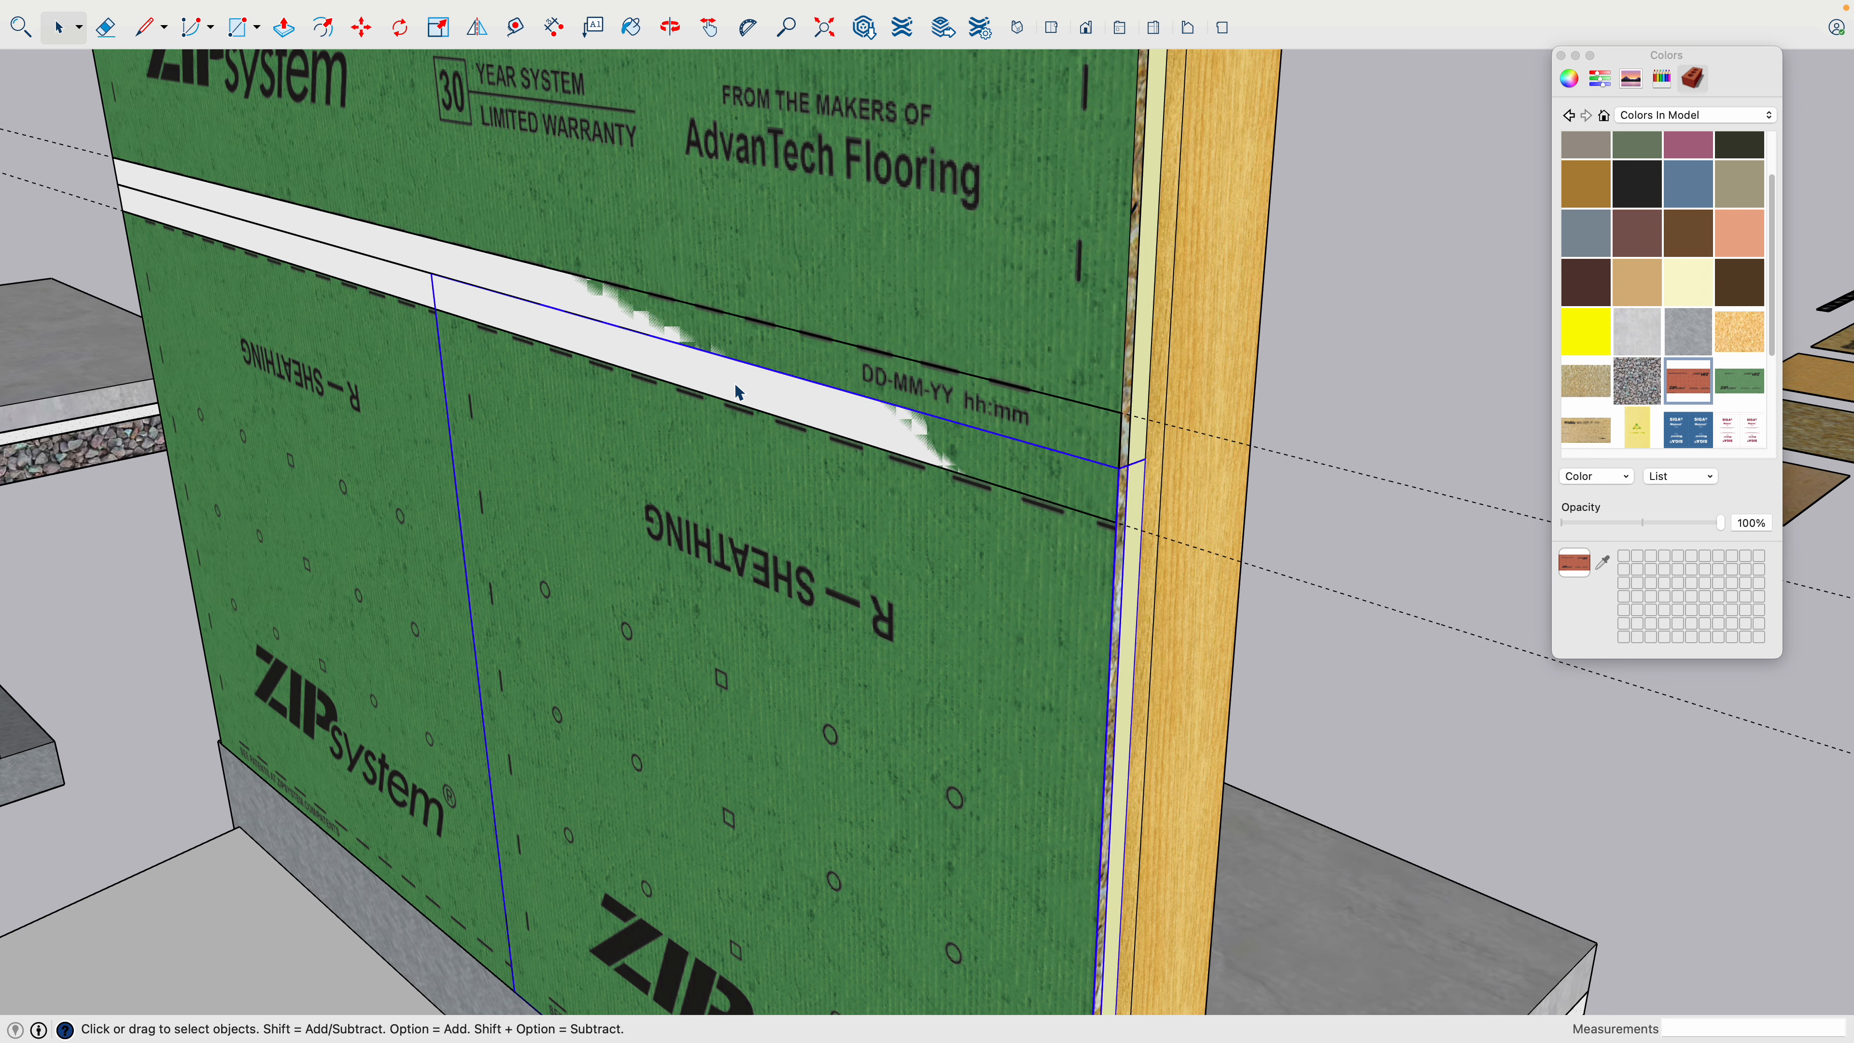
pyautogui.doubleClick(582, 304)
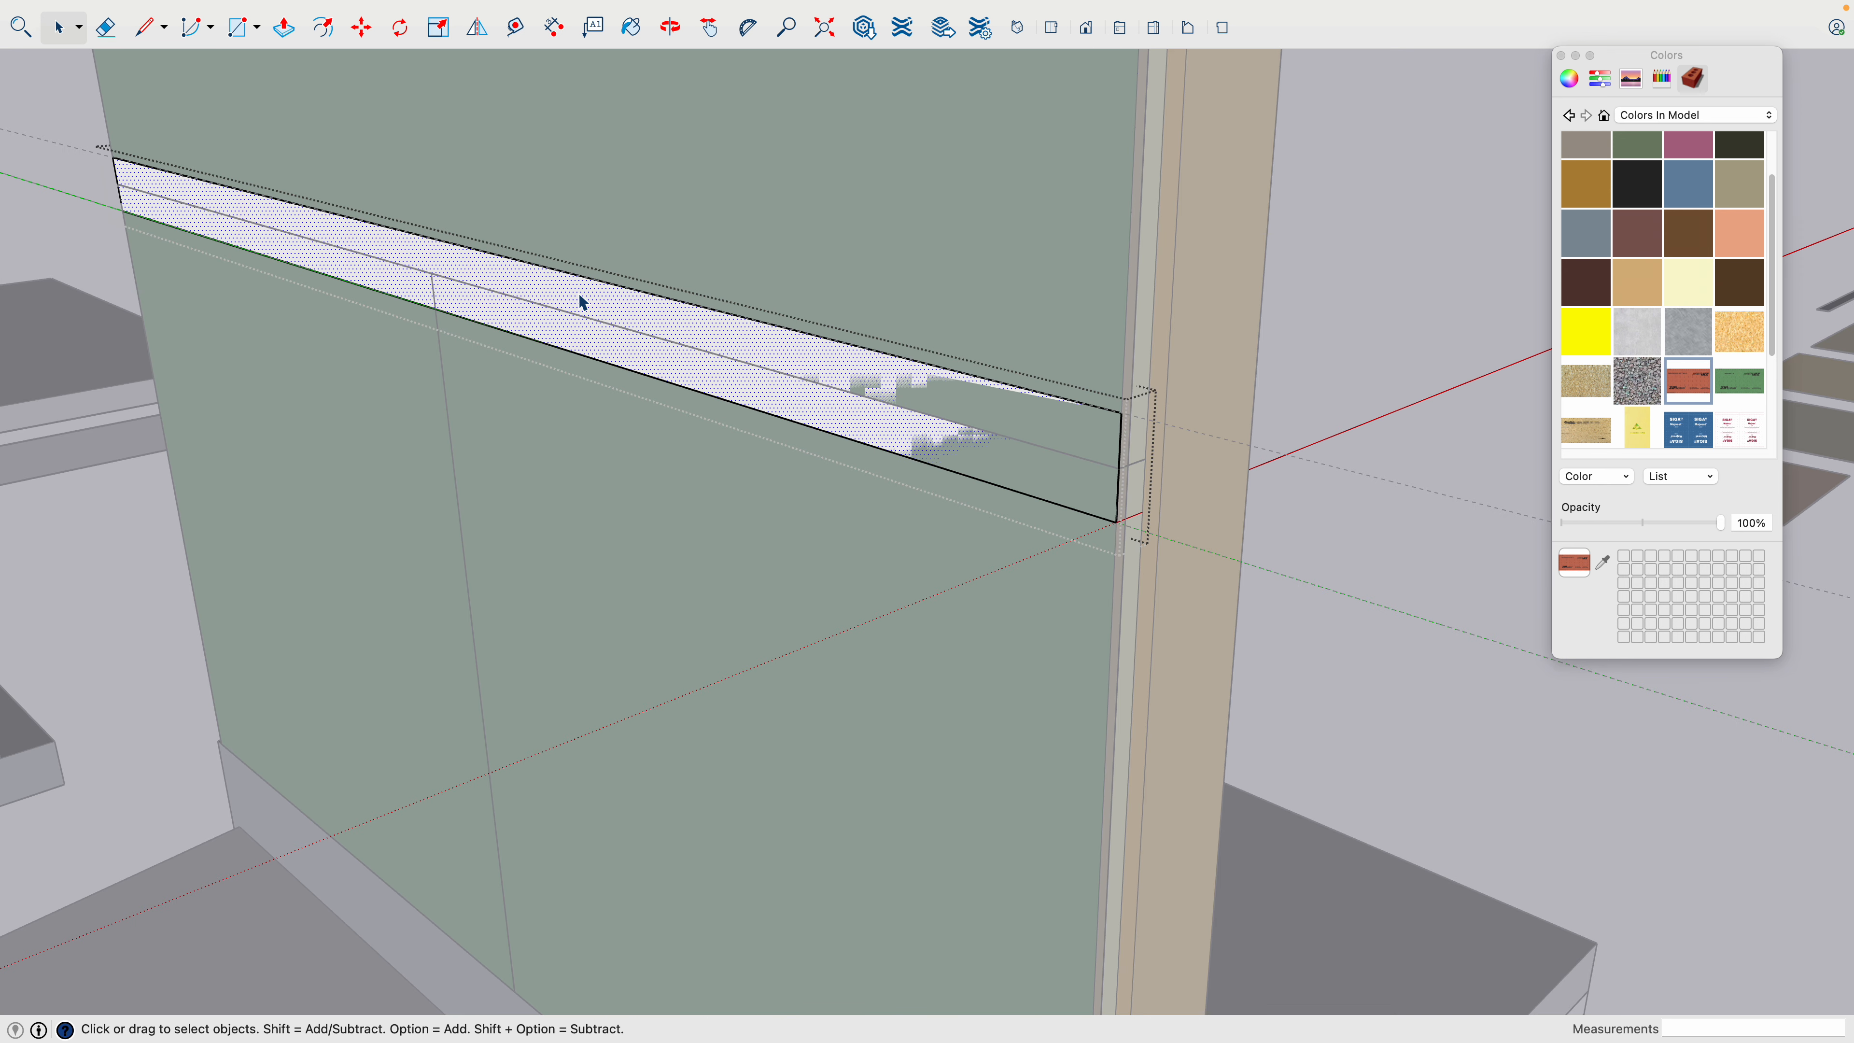
pyautogui.press('p')
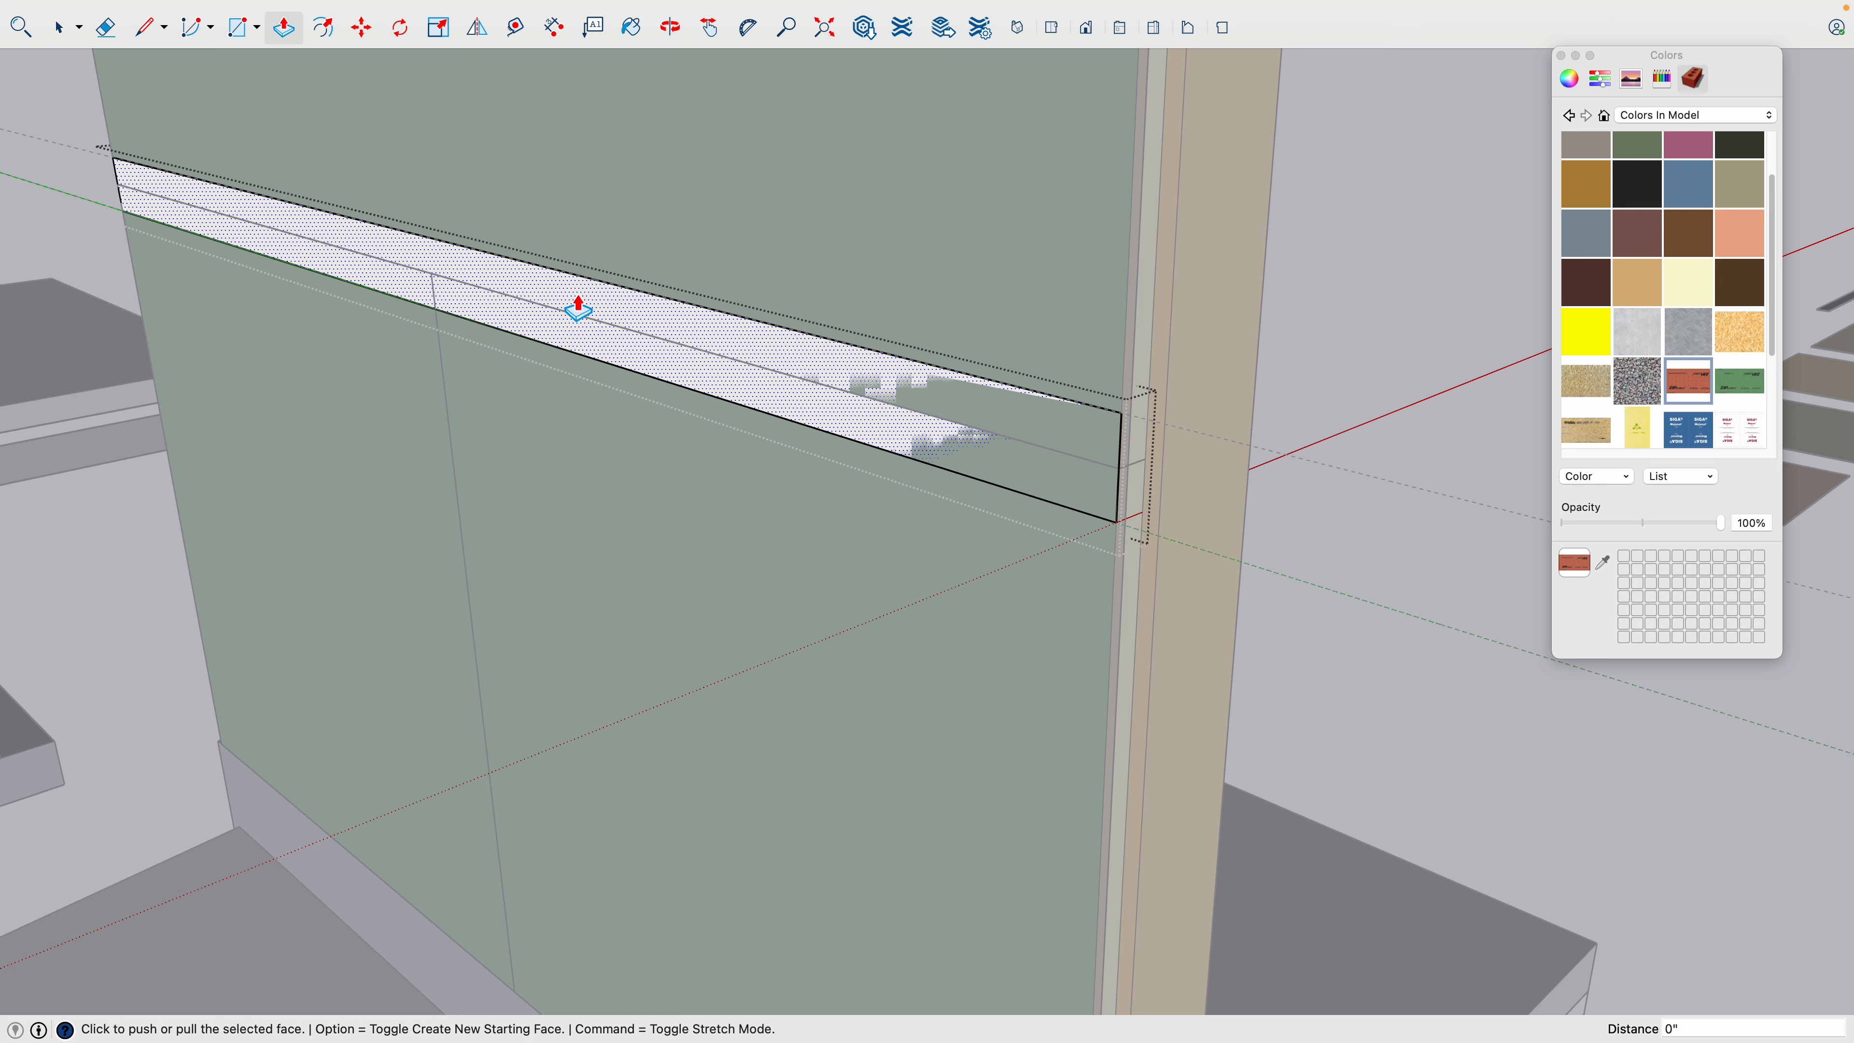
pyautogui.click(578, 310)
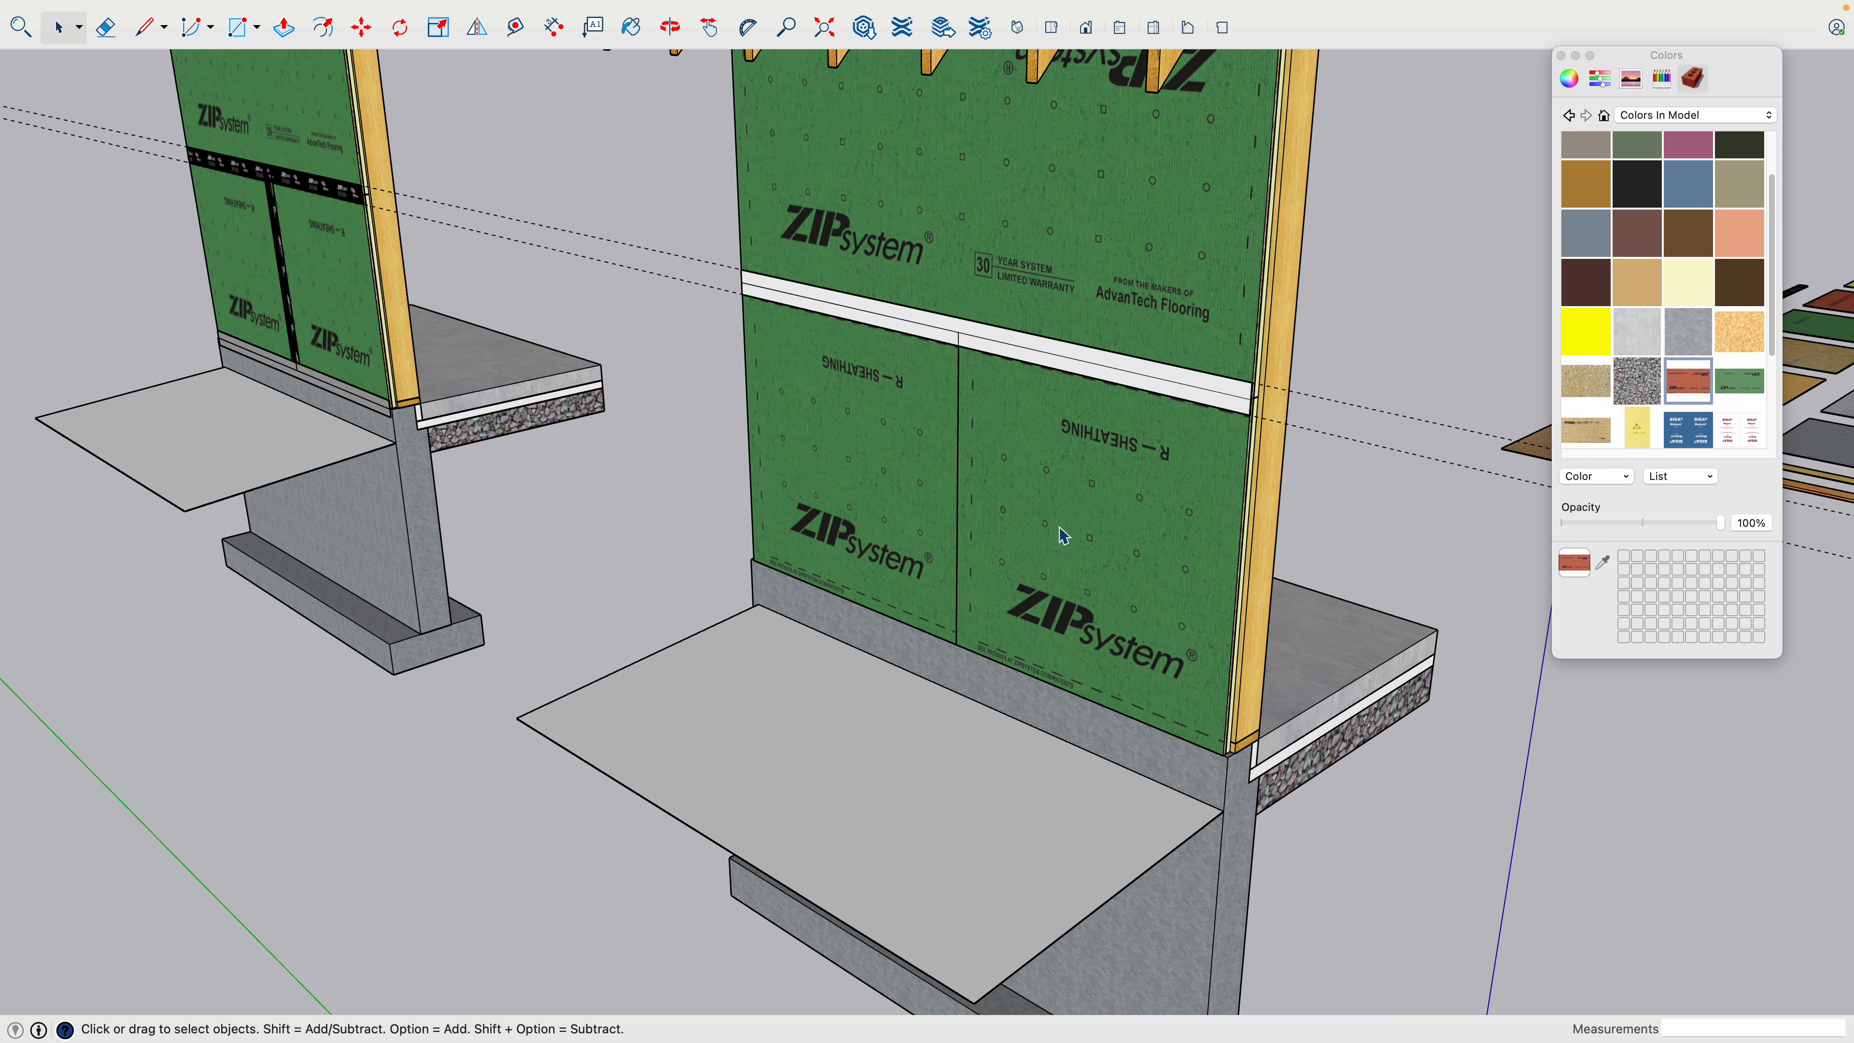
# - Draw a small test rectangle directly on the lower wall sheathing near its outer edge and view it from different angles
pyautogui.scroll(5, 1059, 555)
pyautogui.scroll(5, 1350, 442)
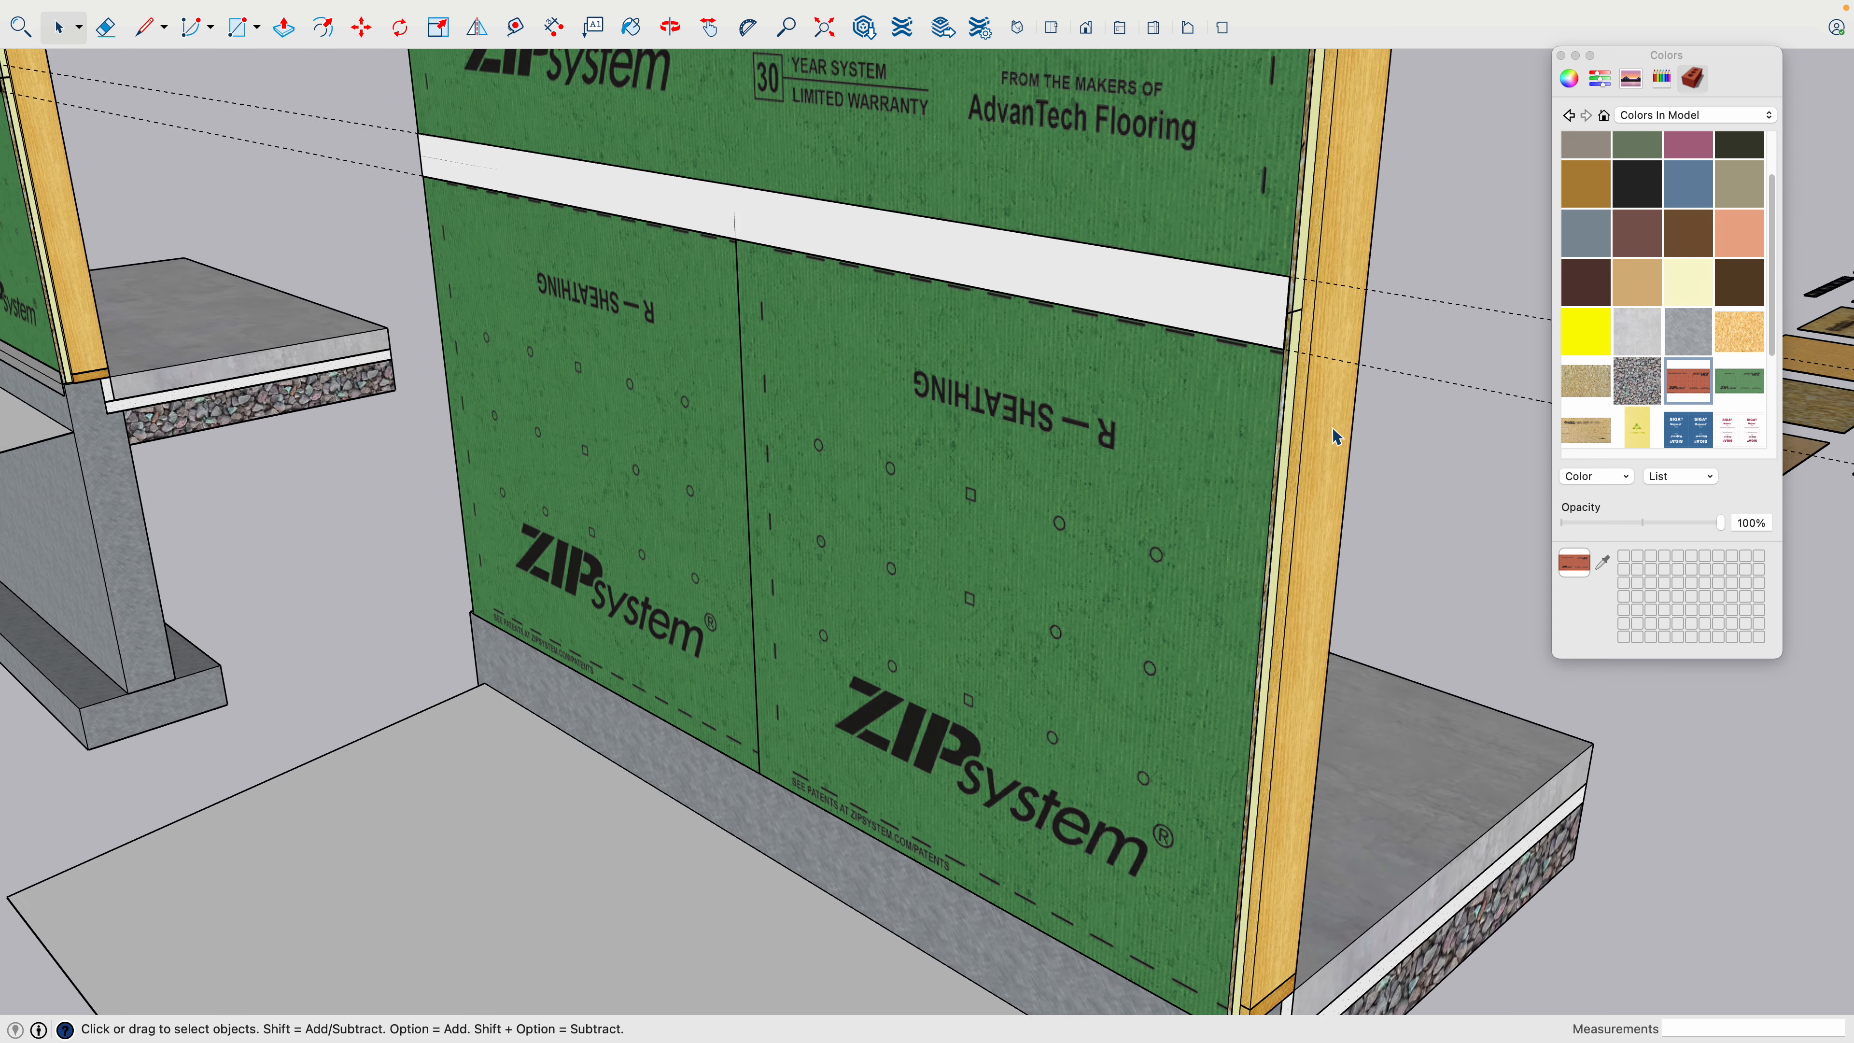
pyautogui.press('r')
pyautogui.click(1251, 458)
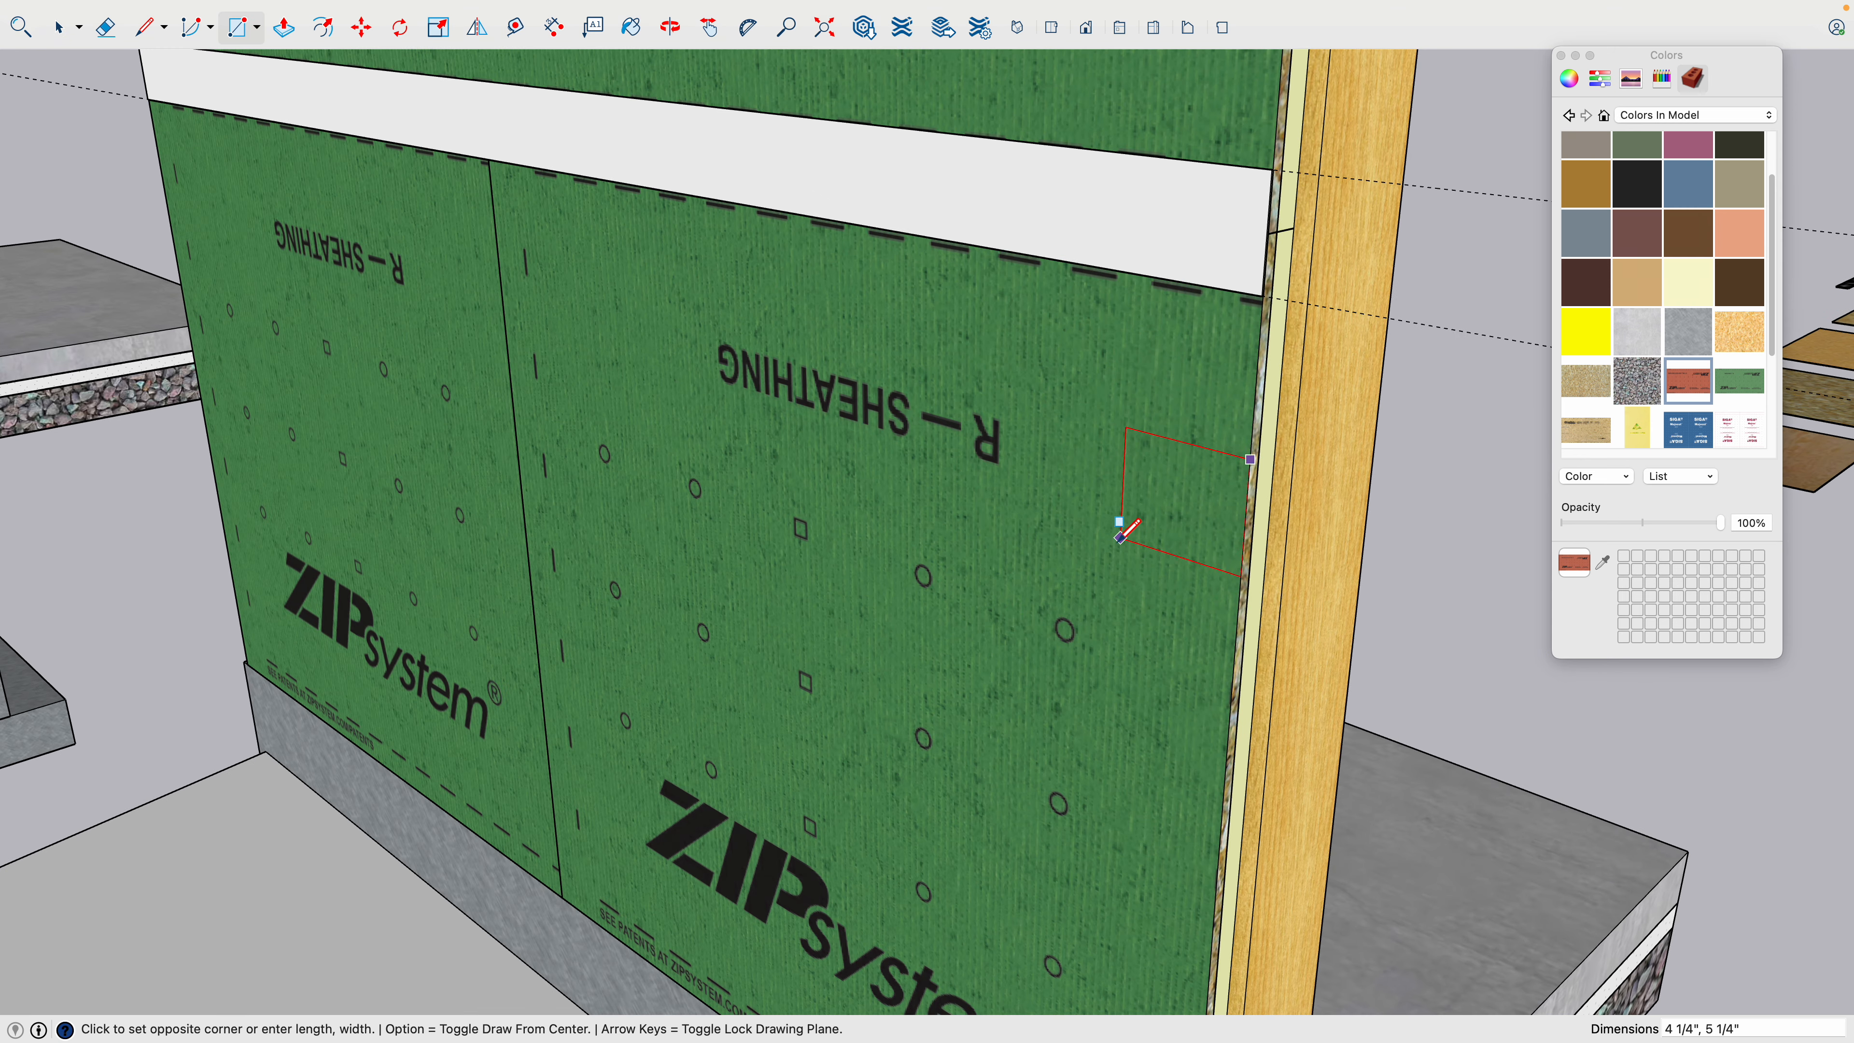
pyautogui.click(1105, 545)
pyautogui.press('space')
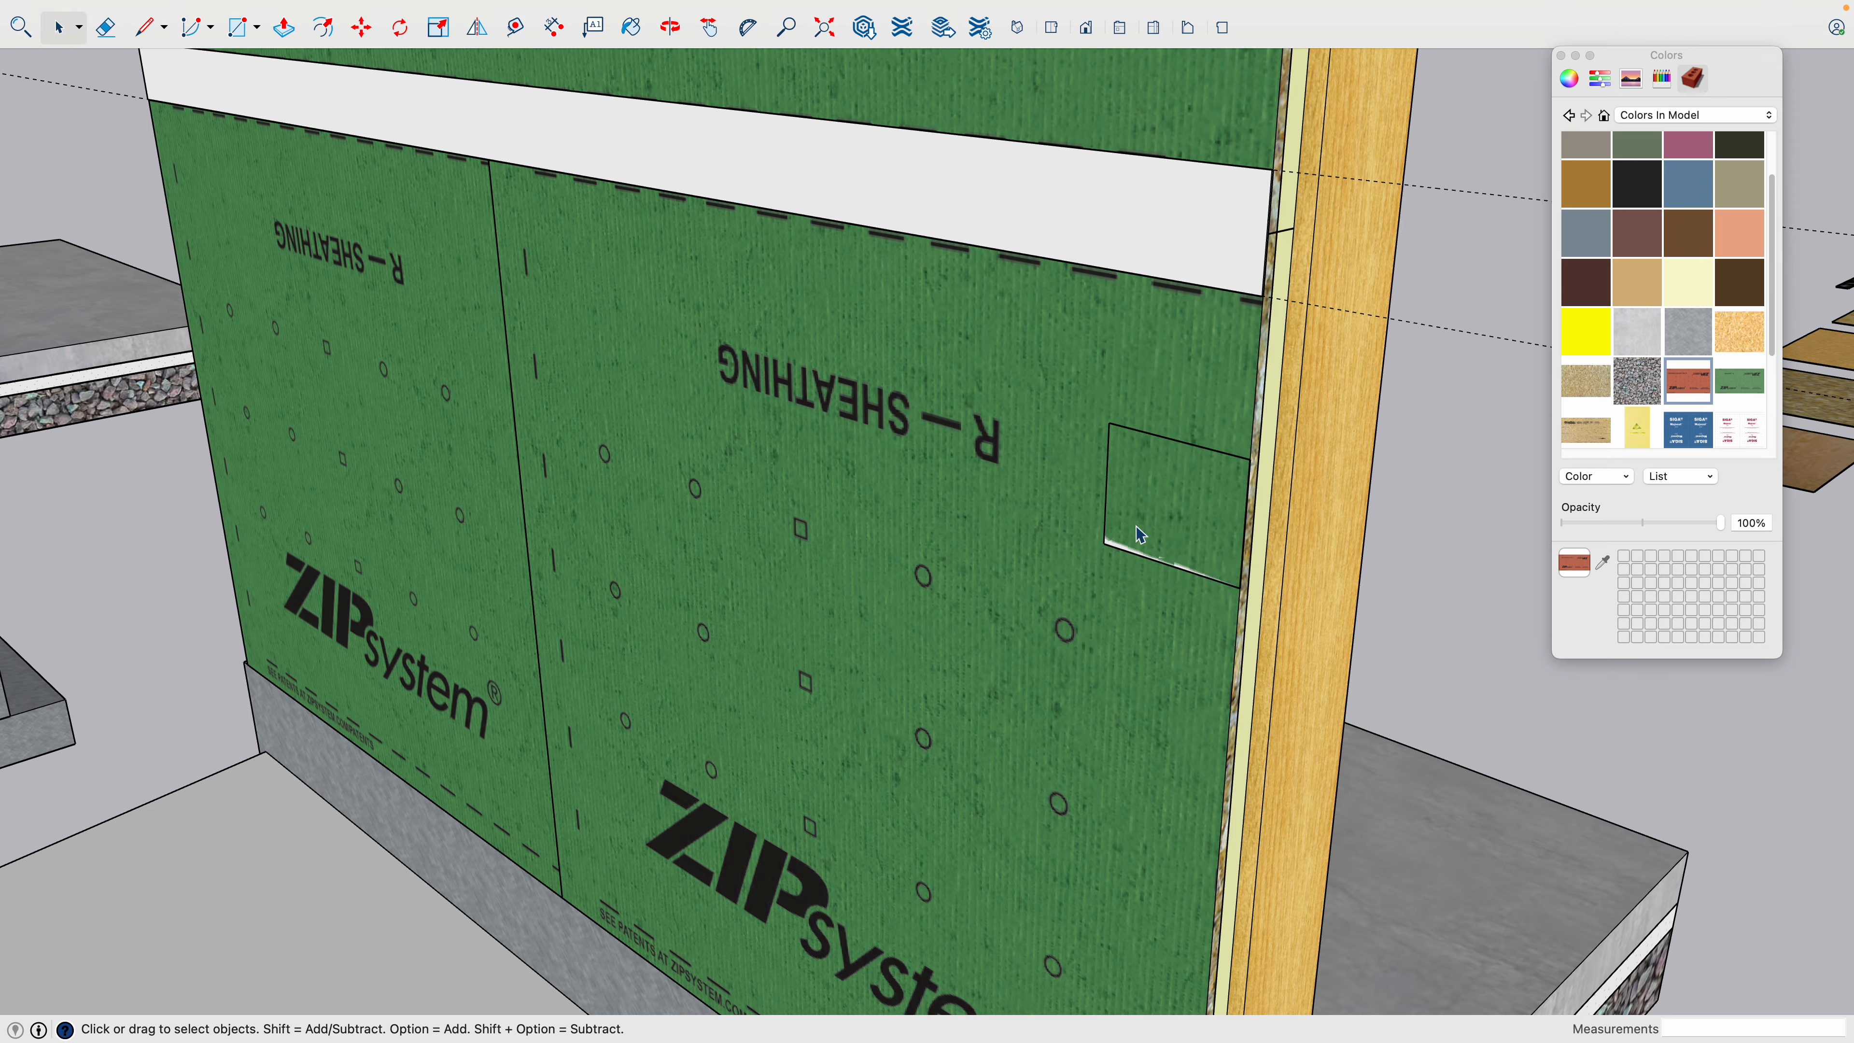
pyautogui.moveTo(1141, 536); pyautogui.dragTo(1097, 459, button='middle')
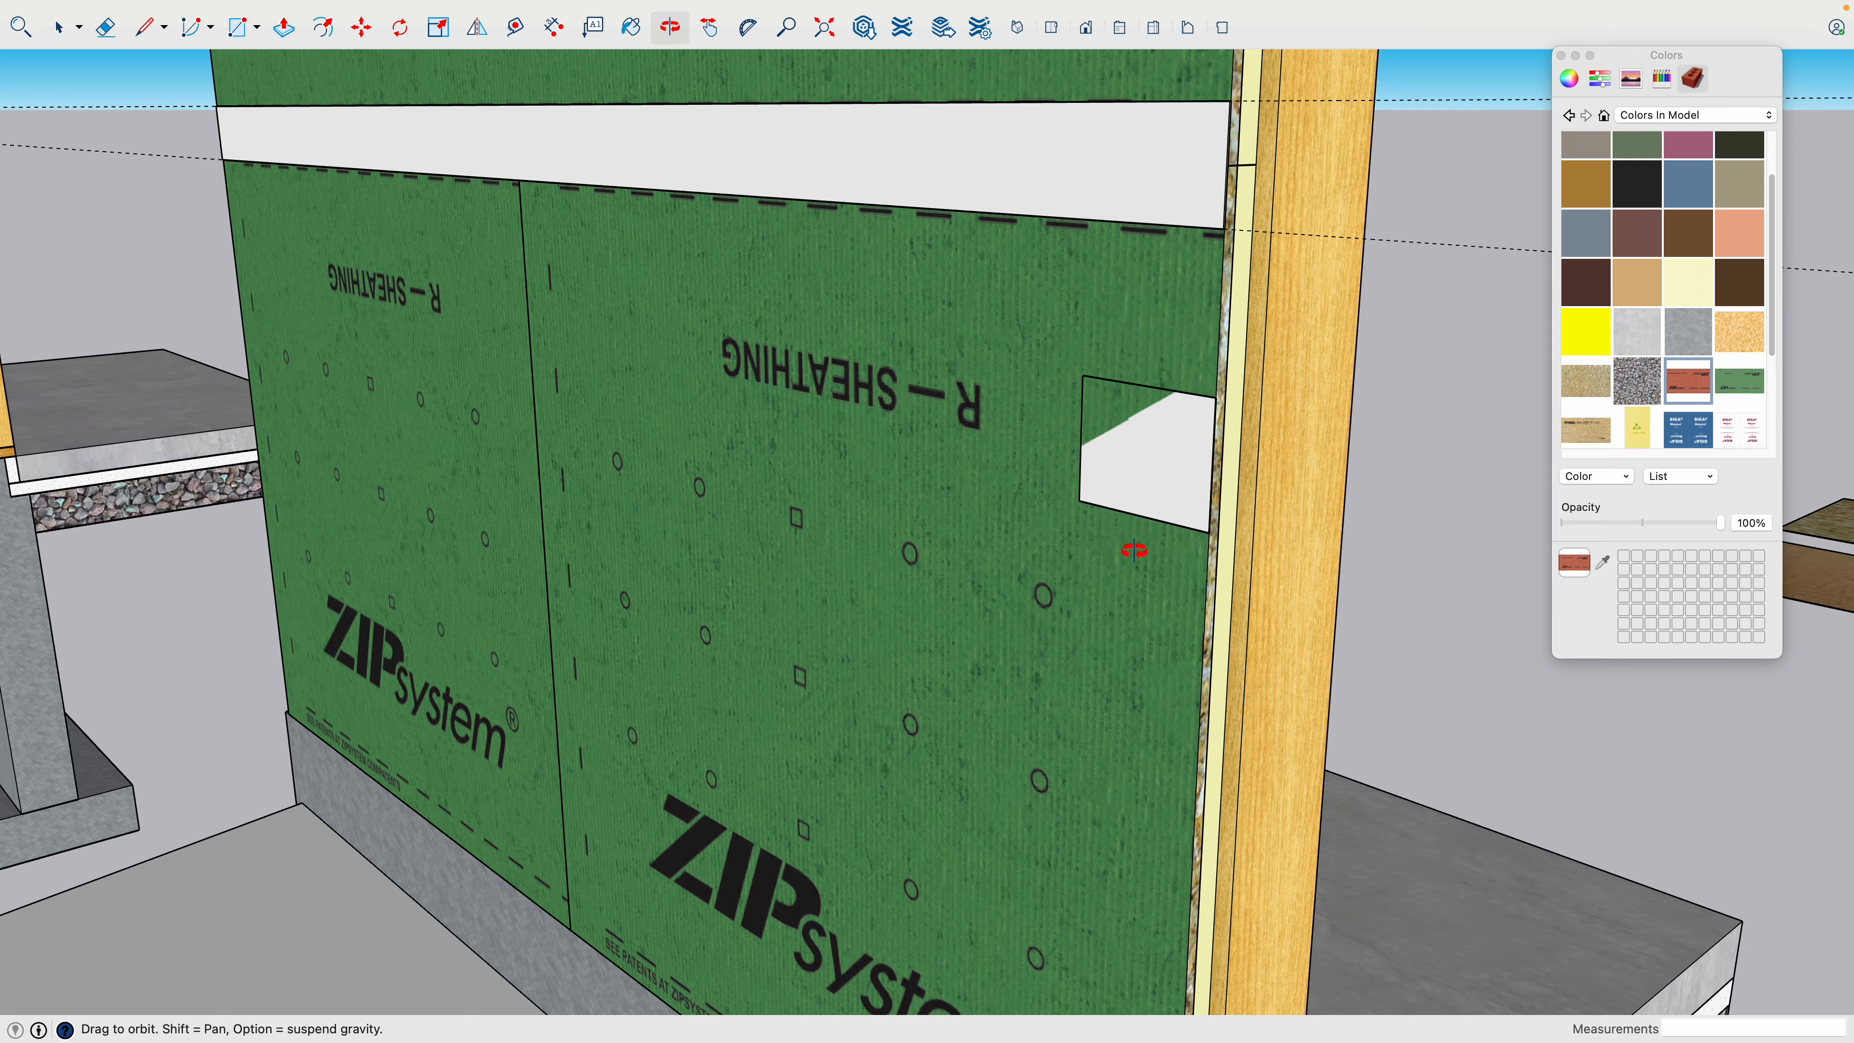
pyautogui.moveTo(1149, 543)
pyautogui.mouseDown(button='middle')
pyautogui.moveTo(914, 501)
pyautogui.moveTo(1139, 515)
pyautogui.moveTo(1171, 543)
pyautogui.moveTo(1155, 567)
pyautogui.moveTo(1075, 538)
pyautogui.moveTo(1044, 494)
pyautogui.moveTo(1068, 488)
pyautogui.moveTo(1229, 592)
pyautogui.moveTo(1209, 551)
pyautogui.moveTo(1130, 569)
pyautogui.moveTo(1121, 543)
pyautogui.mouseUp(button='middle')
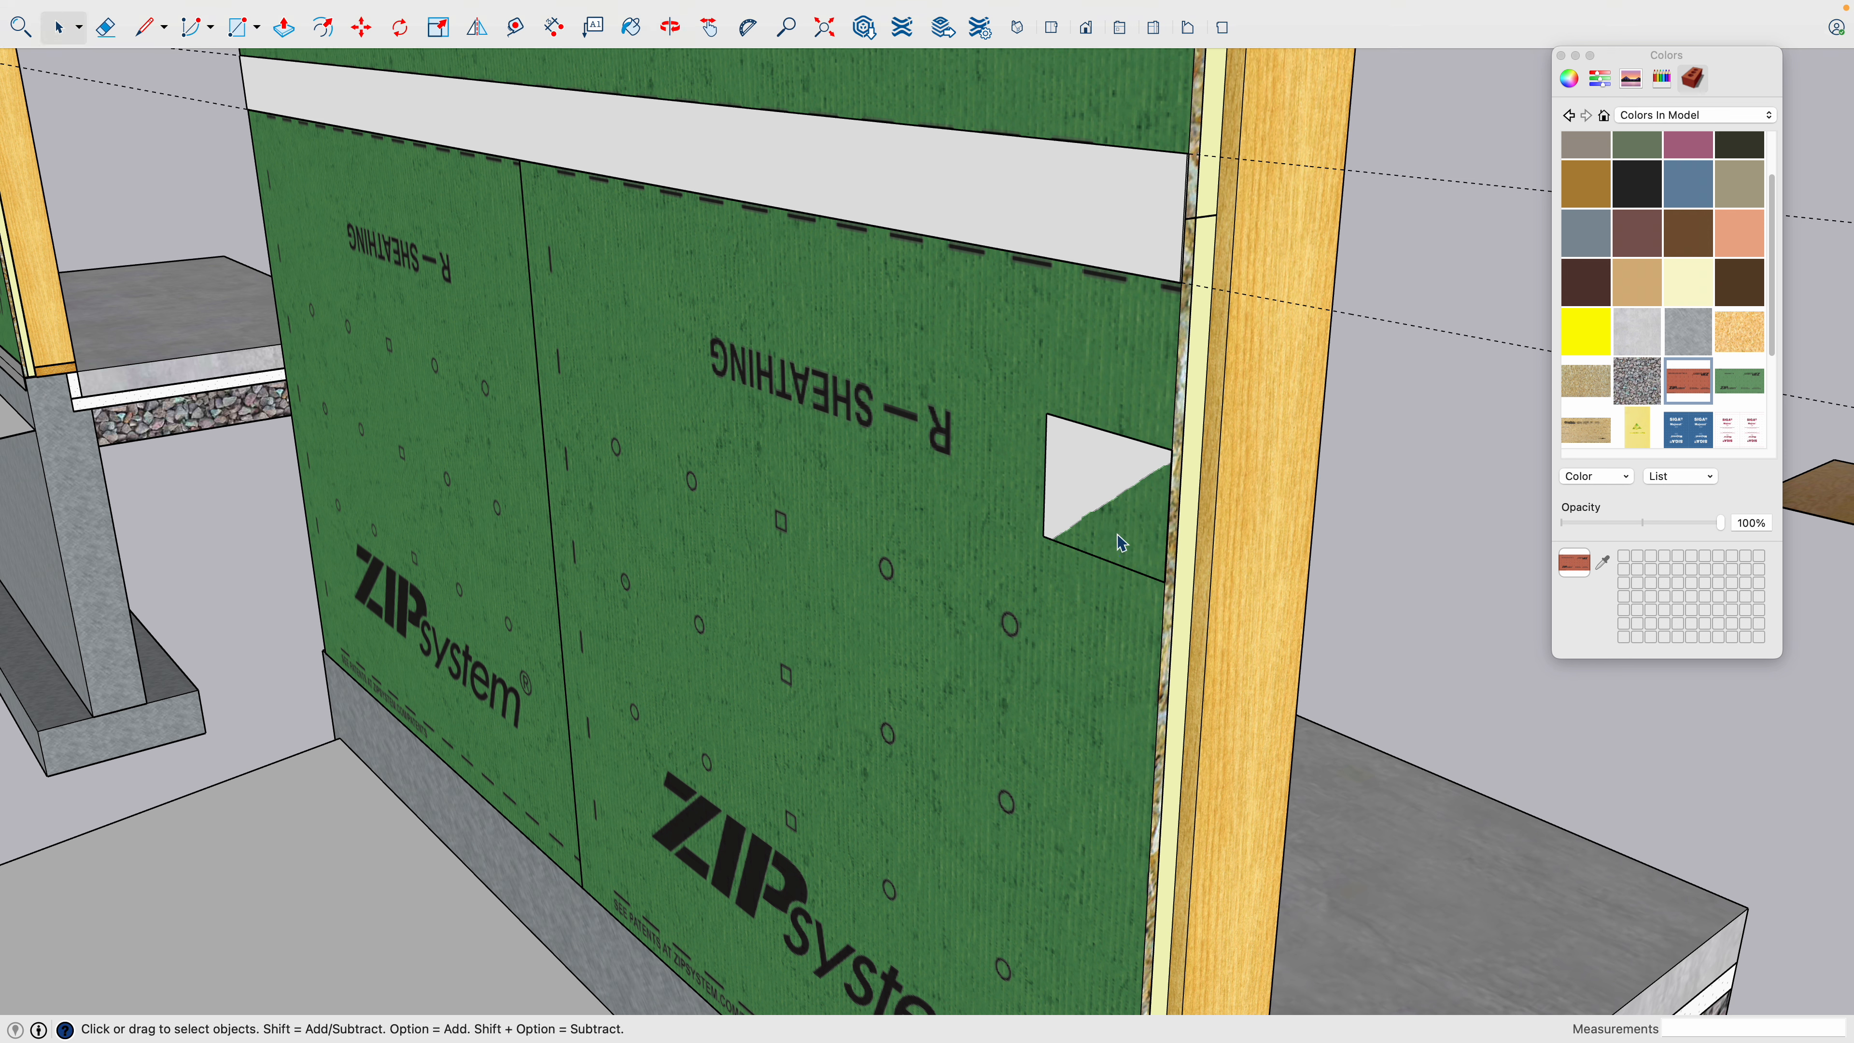
# - Paint the test rectangle on the sheathing with the black ZIP System tape texture from the model's materials
pyautogui.scroll(-2, 1673, 336)
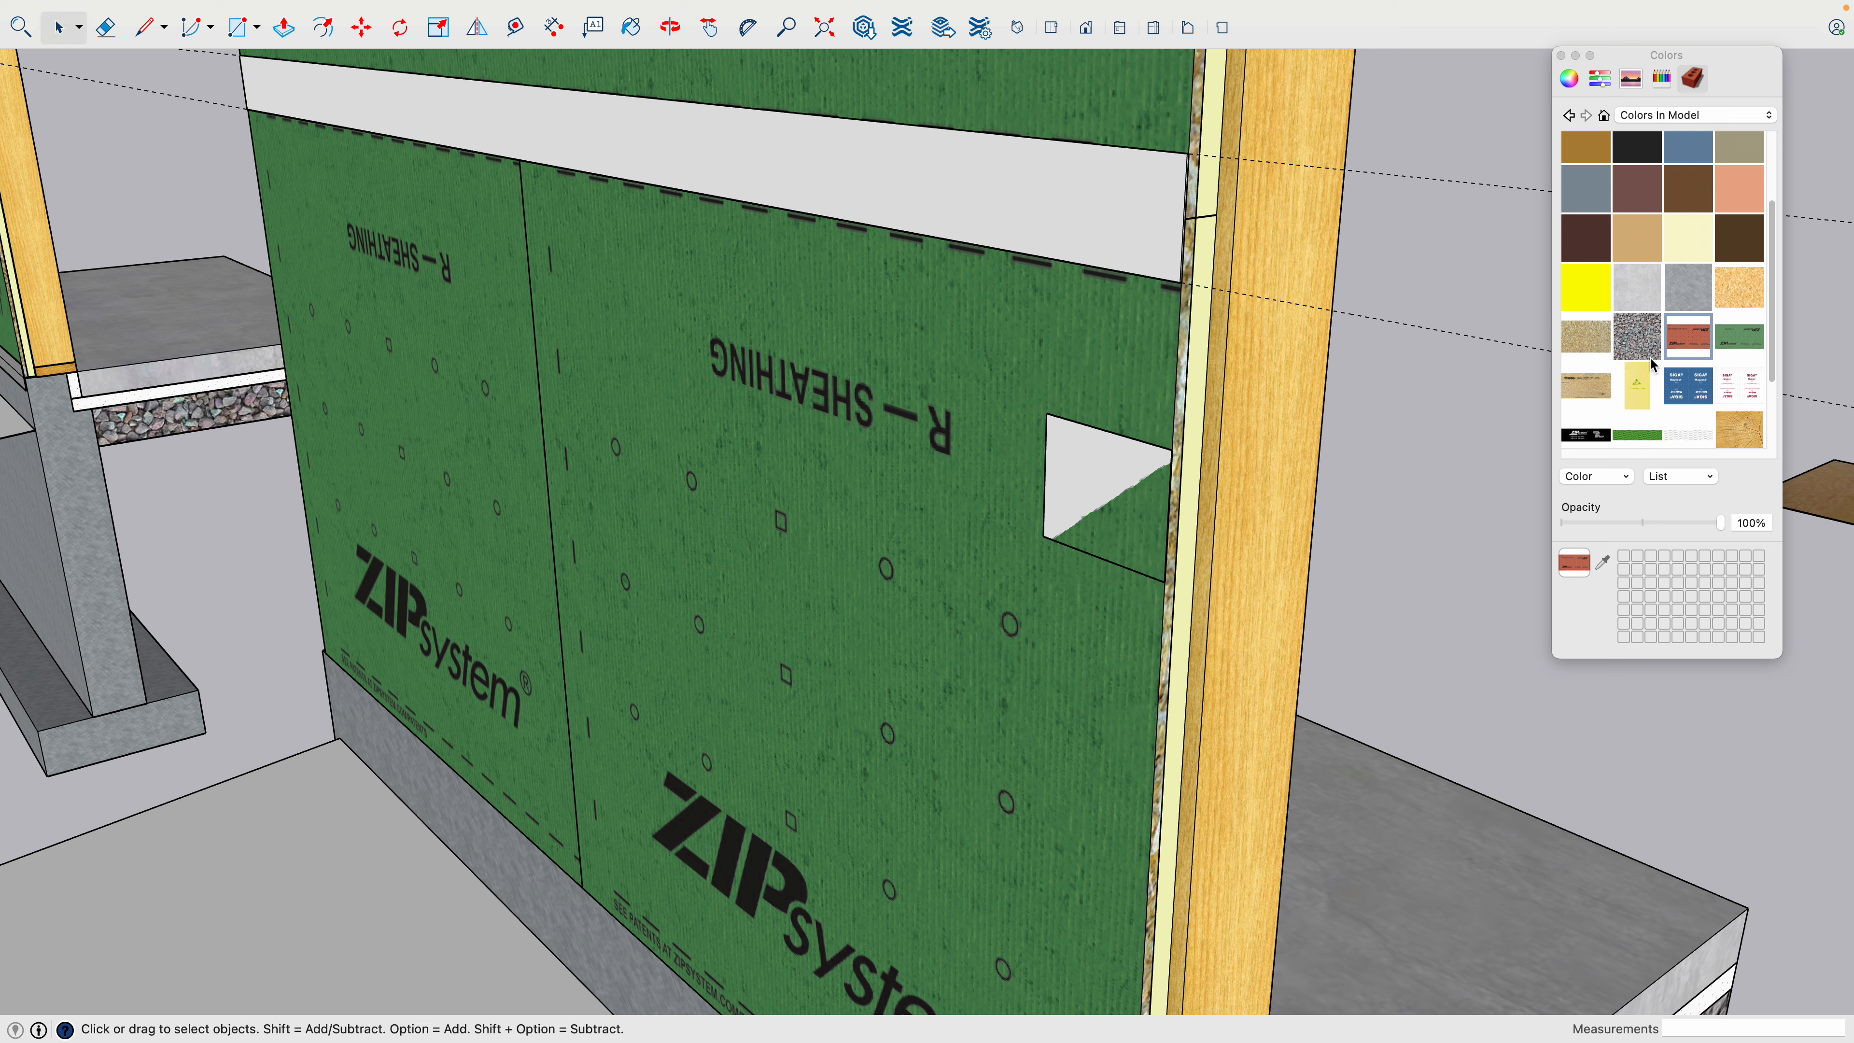
pyautogui.scroll(-2, 1654, 366)
pyautogui.click(1592, 335)
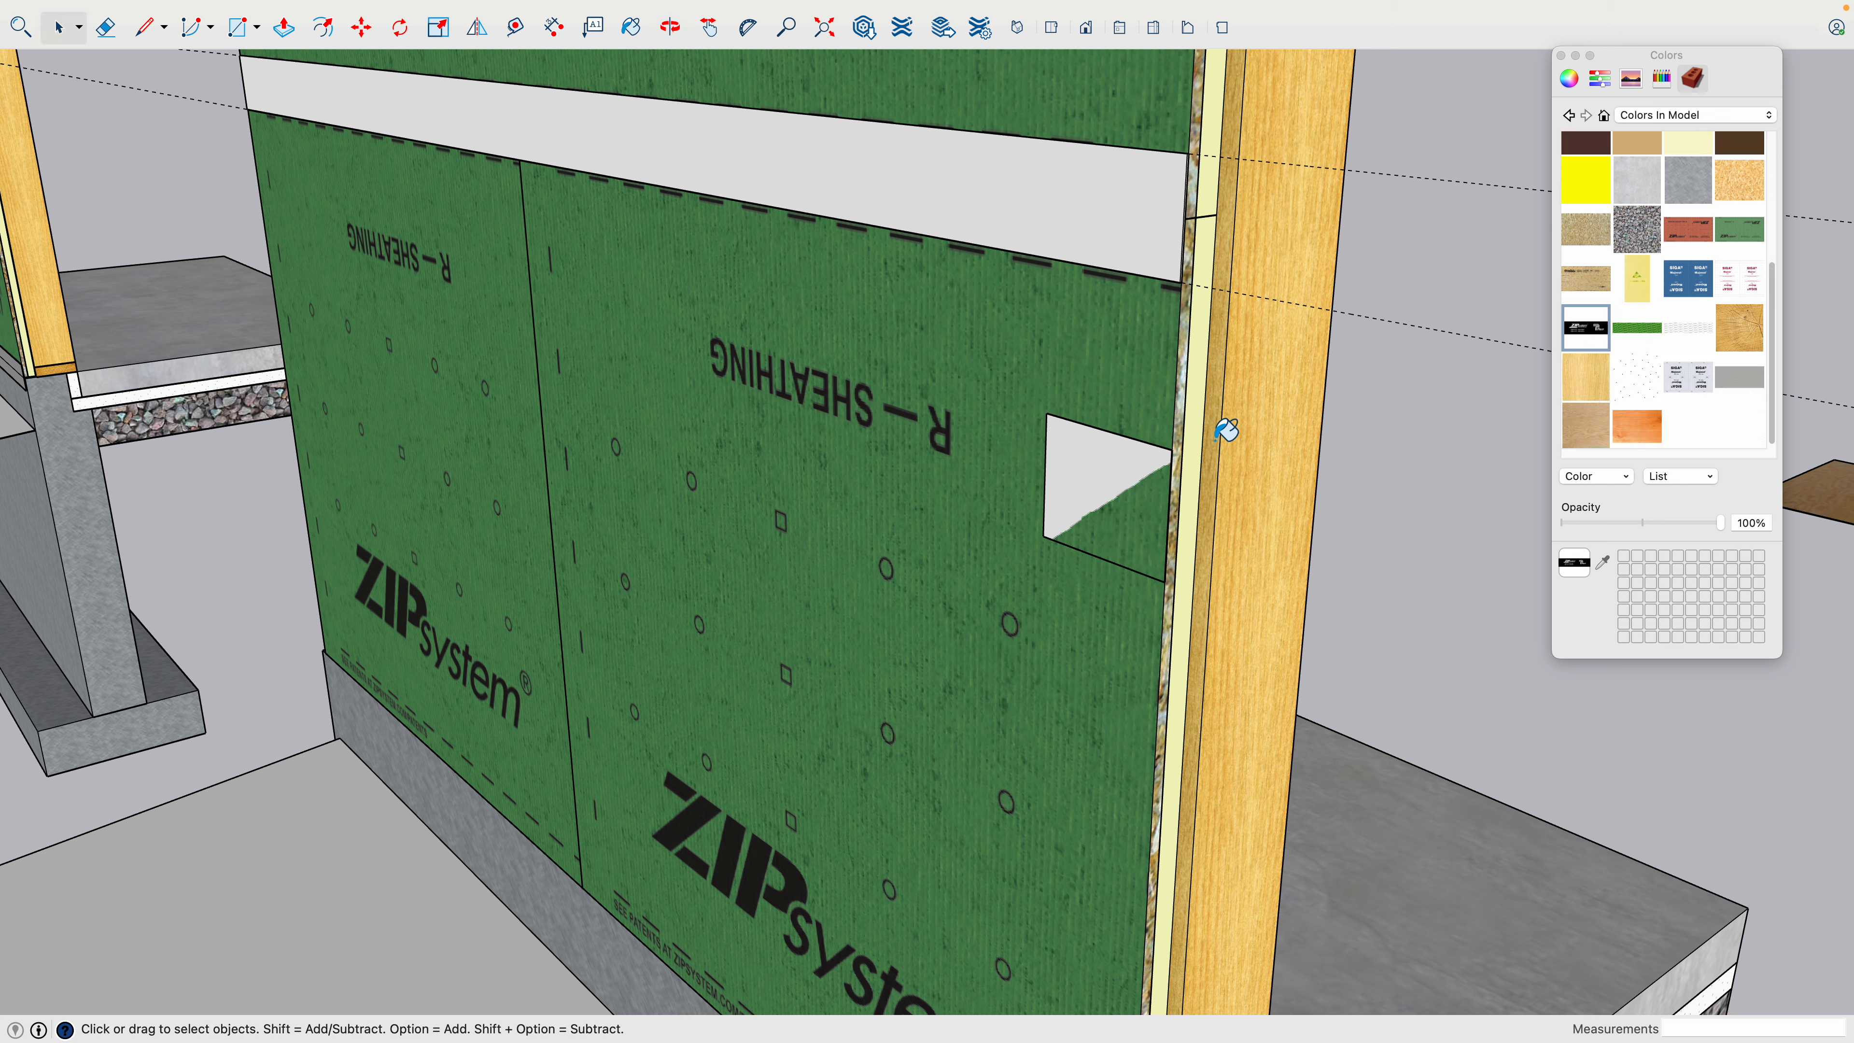
pyautogui.click(1130, 451)
pyautogui.moveTo(1130, 458); pyautogui.dragTo(1168, 444, button='middle')
pyautogui.press('space')
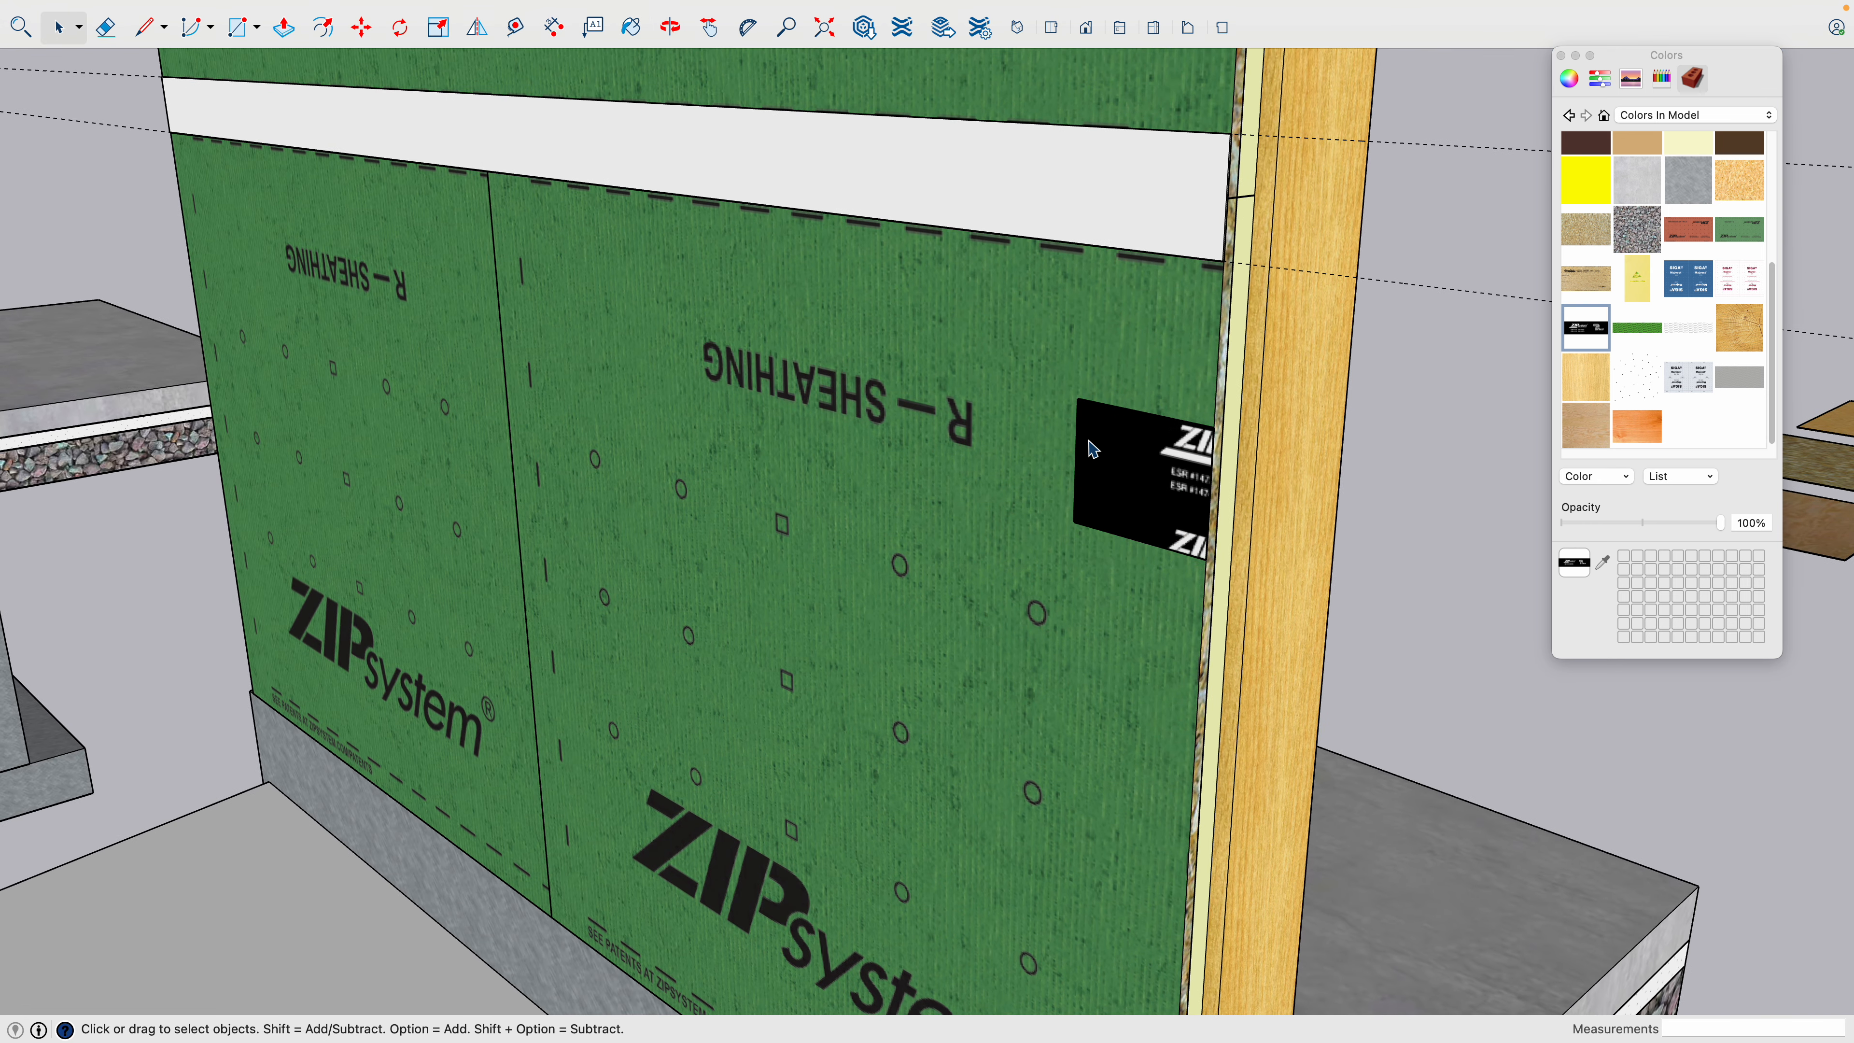
pyautogui.click(1134, 400)
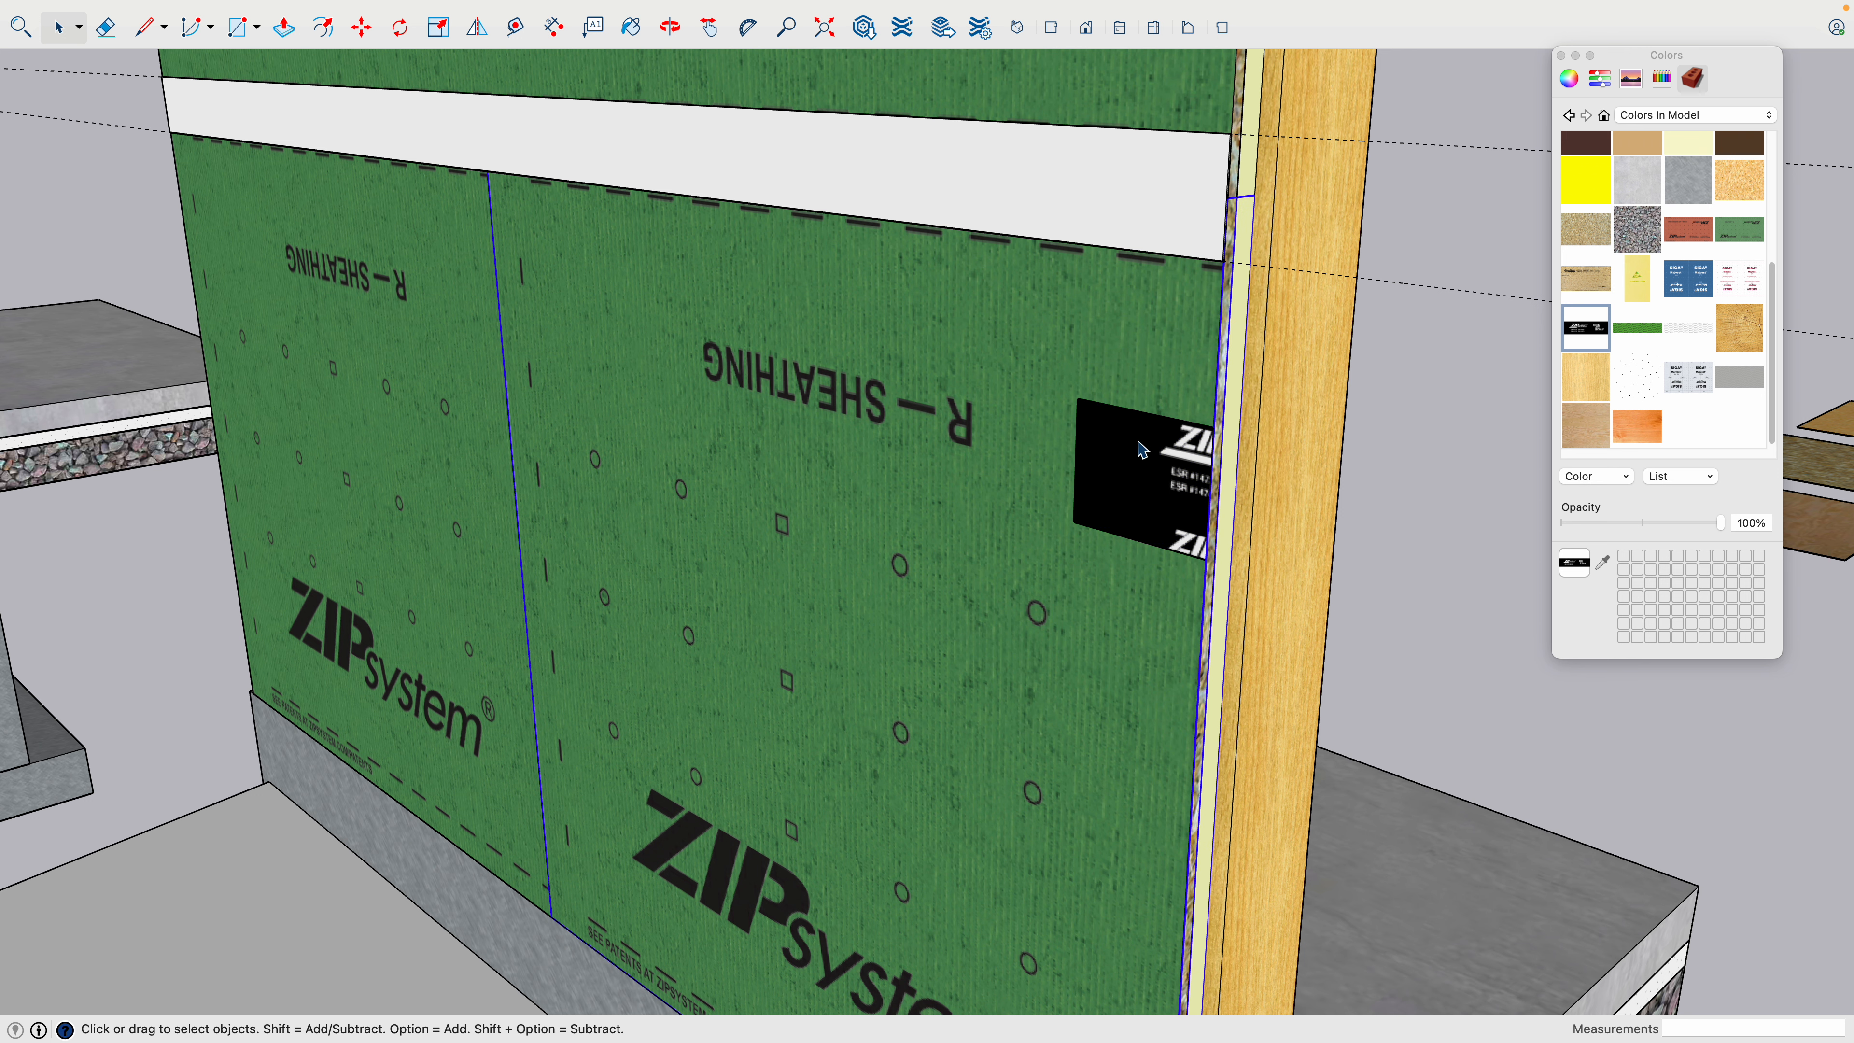
# - Undo the test rectangle's paint, the rectangle itself and the tape strip's extrusion
pyautogui.press('super+z')
pyautogui.press('super+z')
pyautogui.press('super+z')
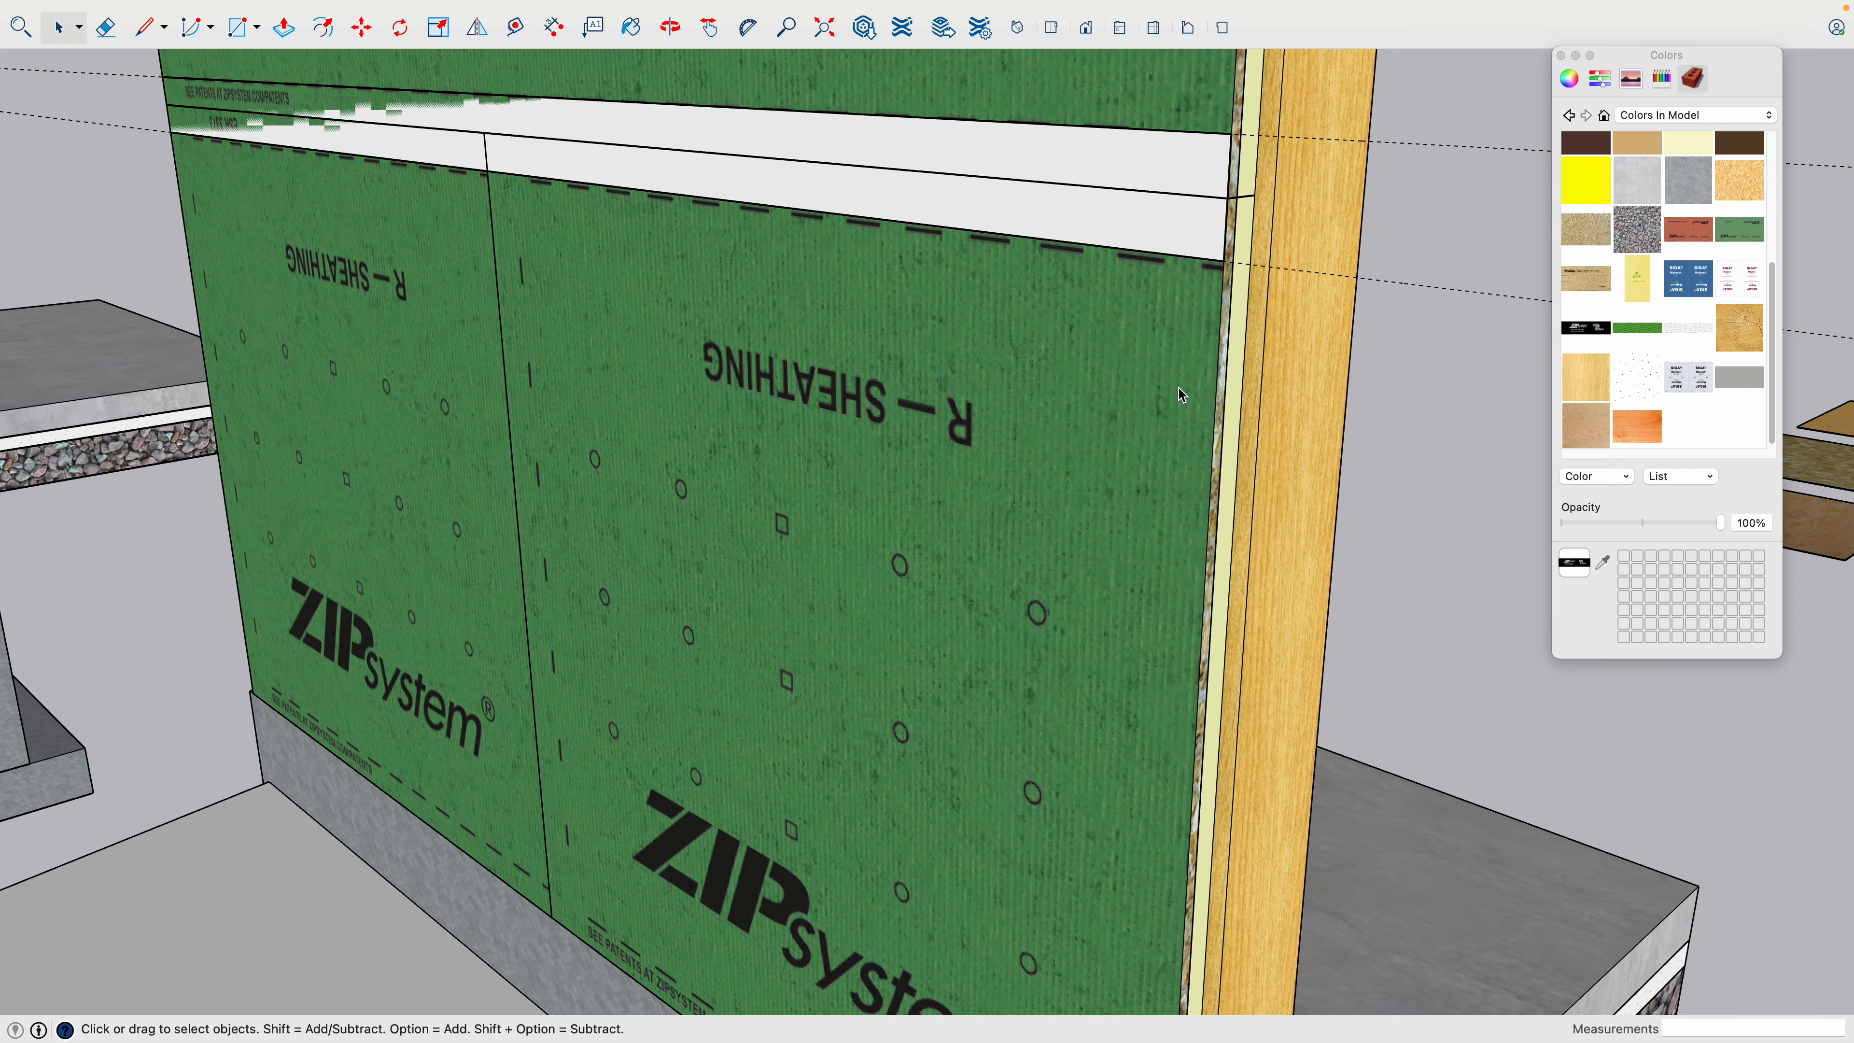
# - Open the horizontal seam tape group and extrude its face outward 1/16 inch
pyautogui.keyDown('shift'); pyautogui.moveTo(963, 343); pyautogui.dragTo(991, 479, button='middle'); pyautogui.keyUp('shift')
pyautogui.doubleClick(994, 462)
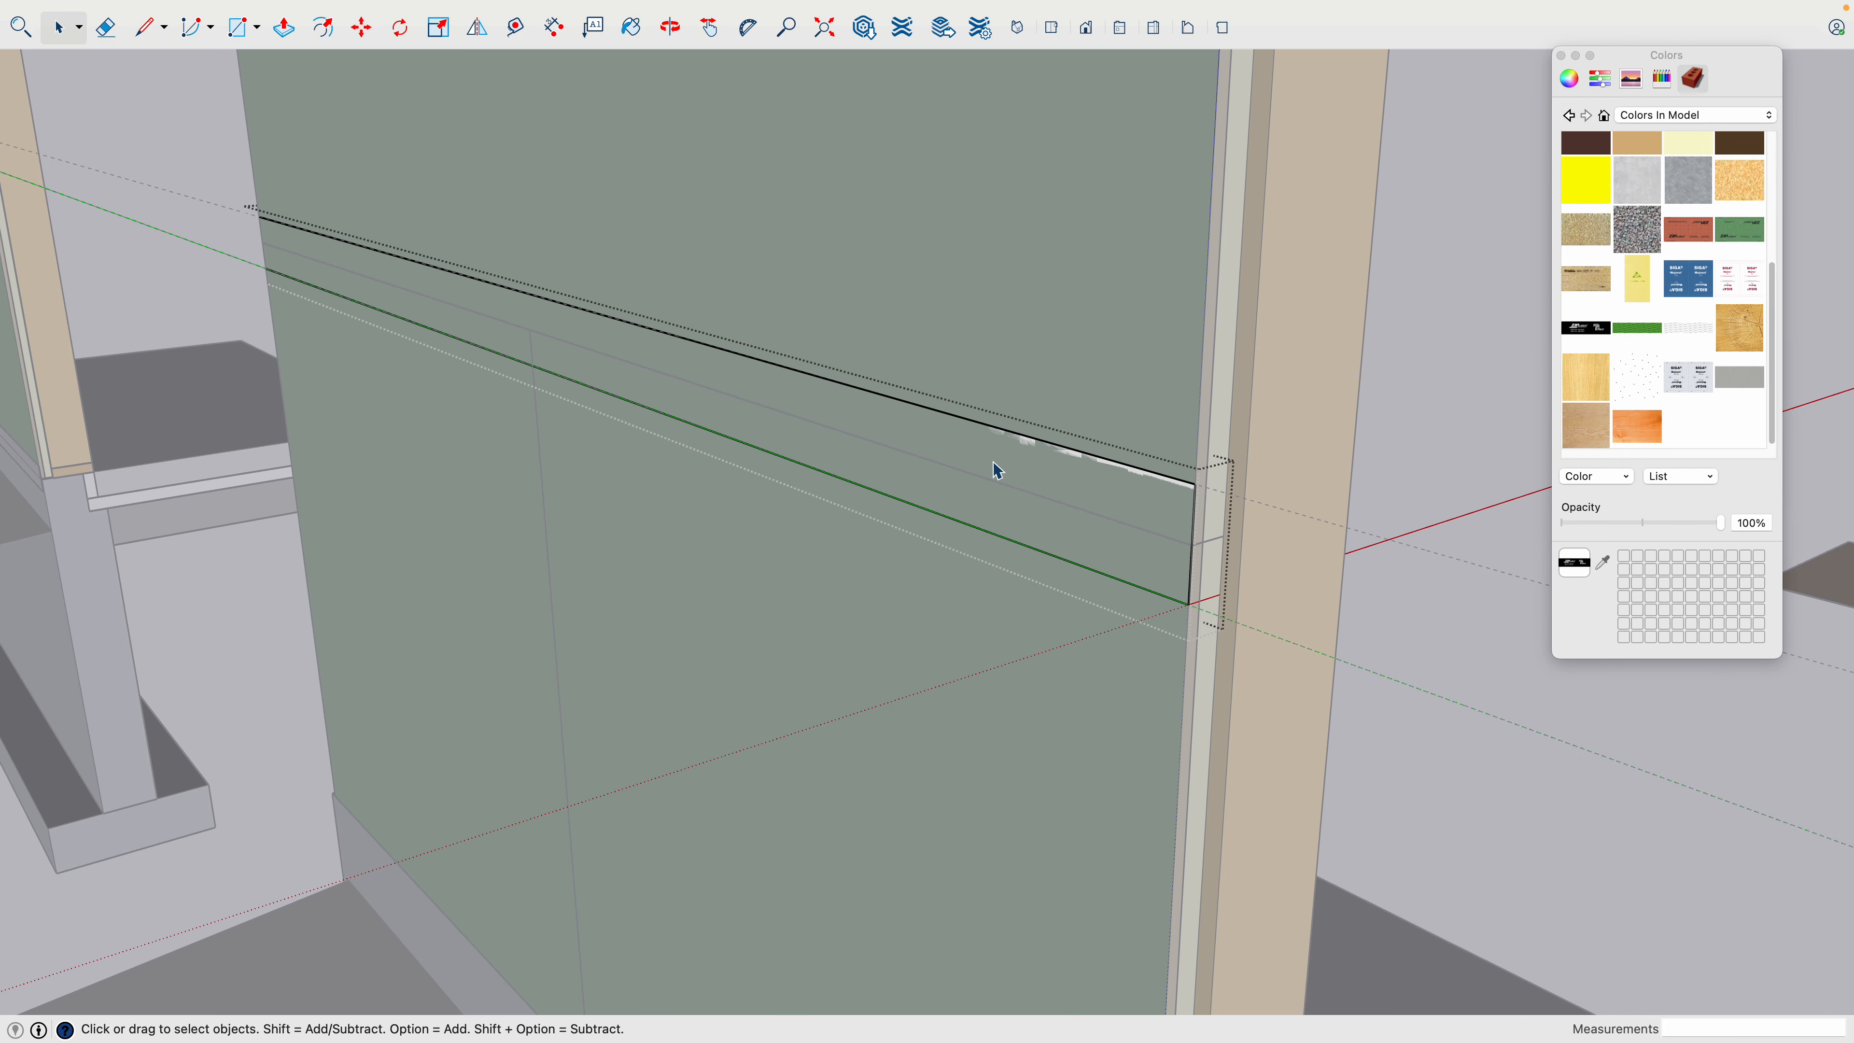
pyautogui.click(996, 468)
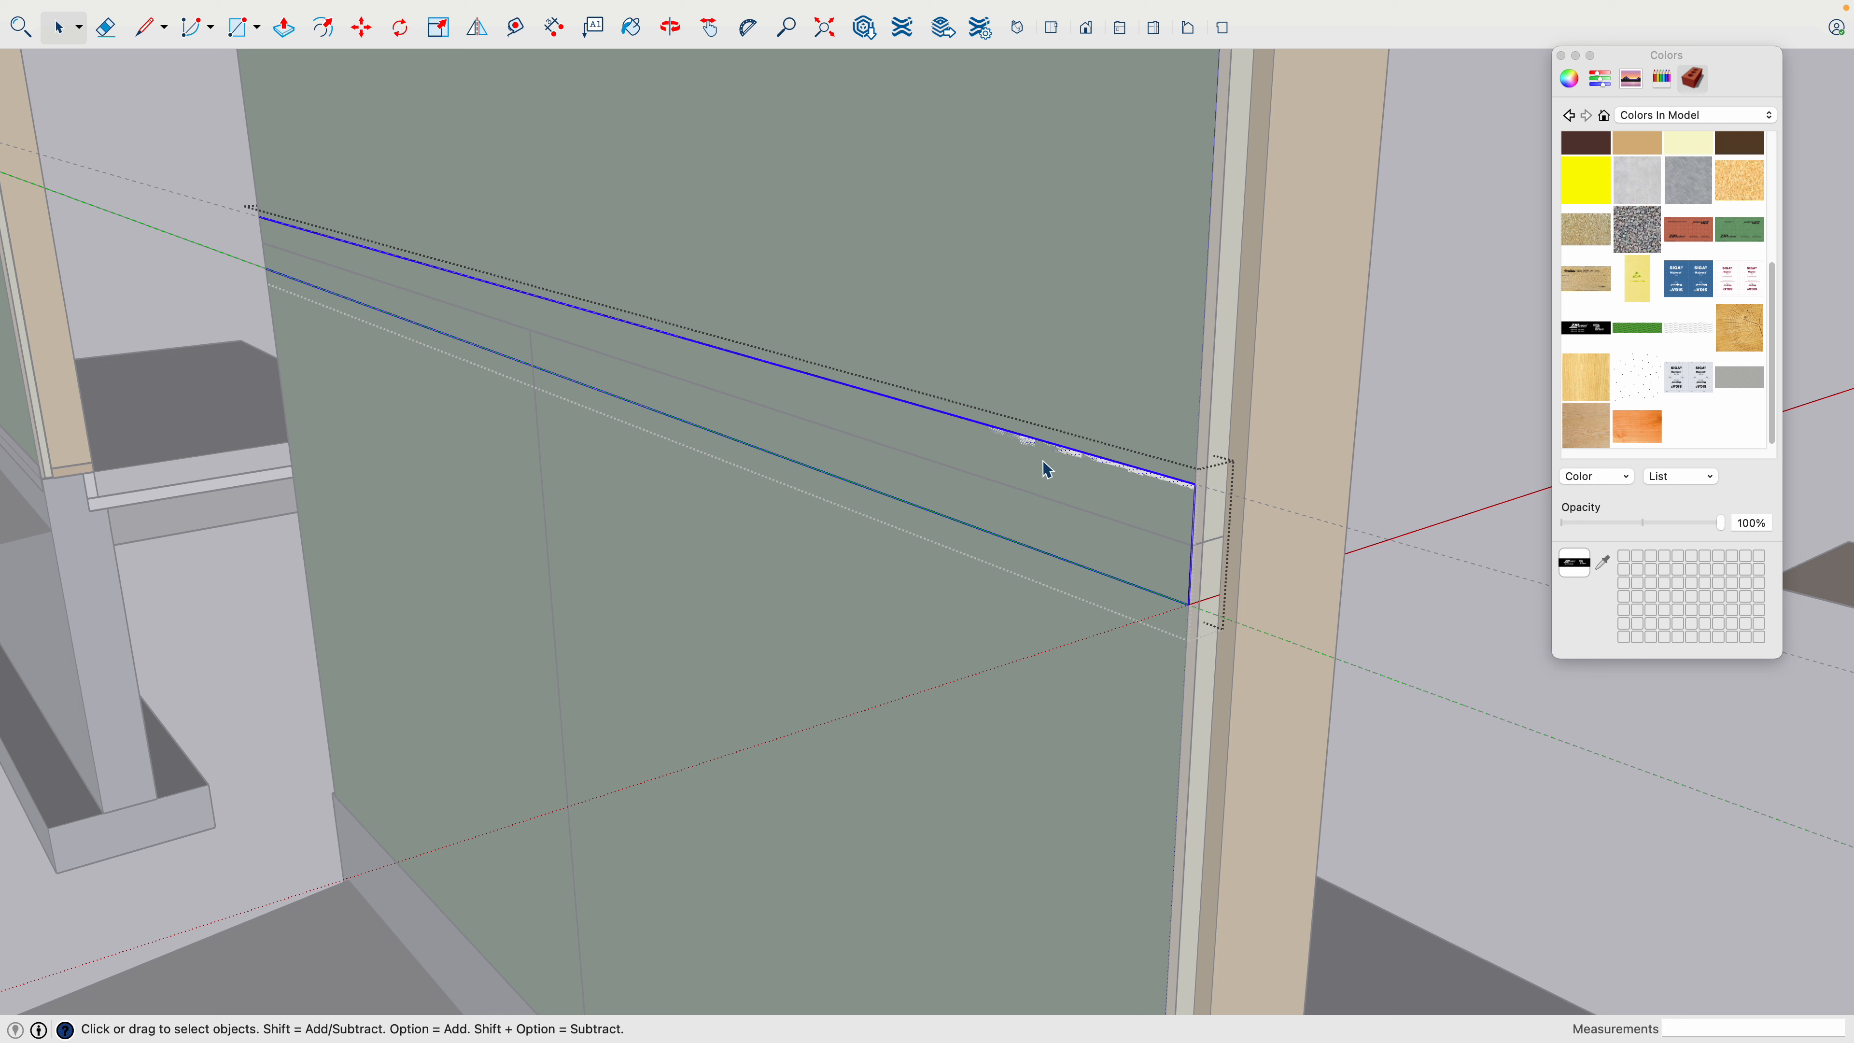
pyautogui.rightClick(1007, 462)
pyautogui.click(1049, 631)
pyautogui.press('p')
pyautogui.click(1059, 484)
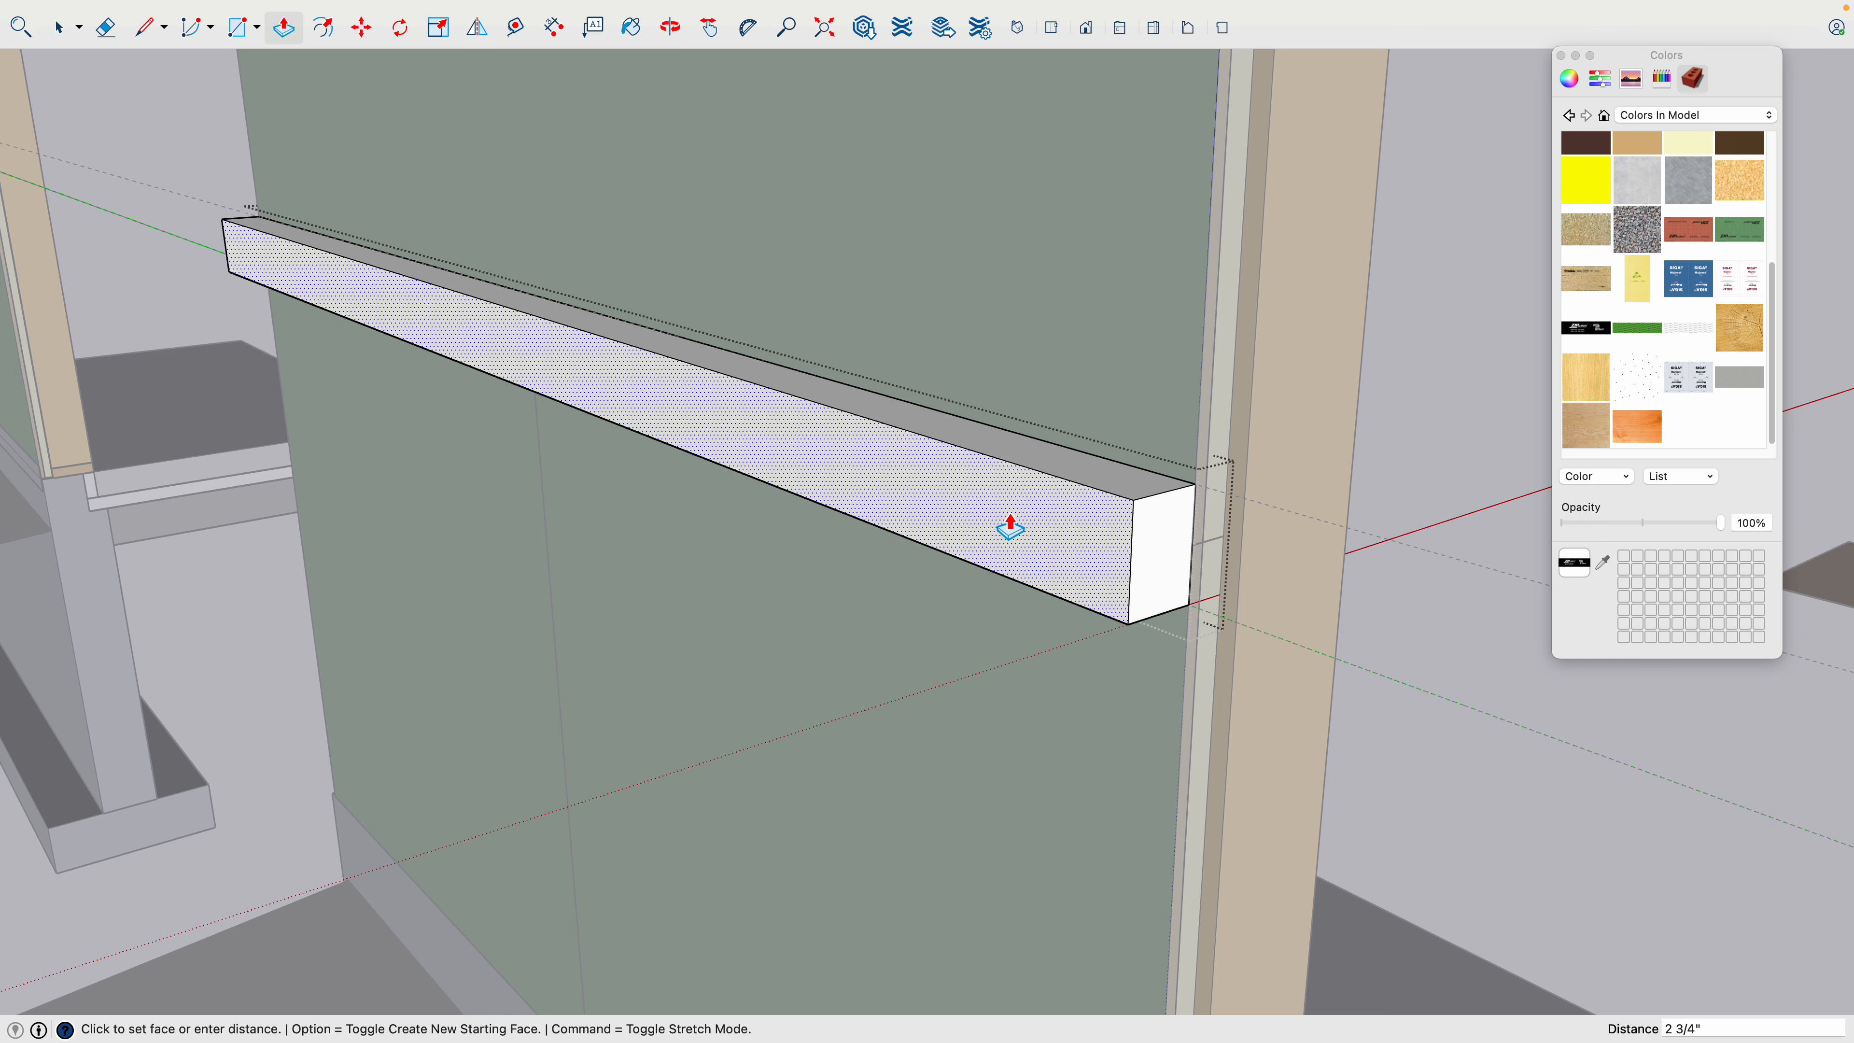
pyautogui.write('1/16')
pyautogui.press('Return')
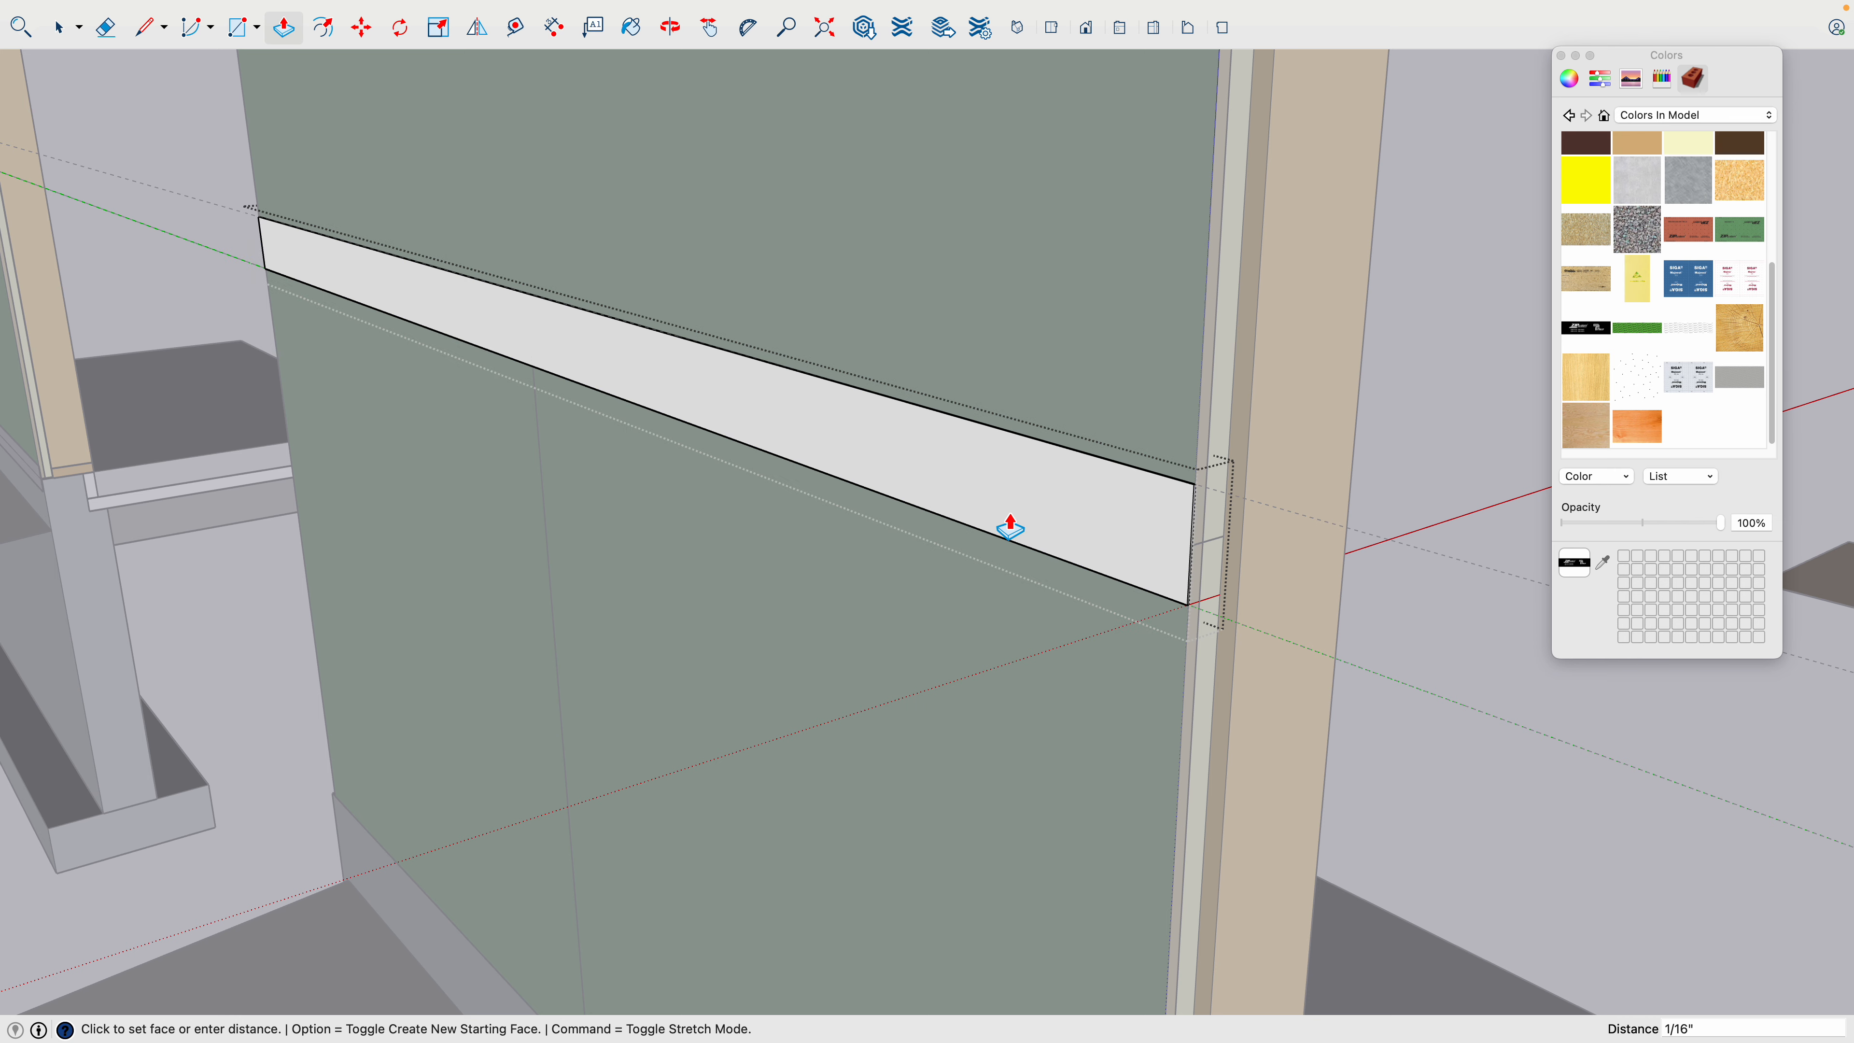
# - Close the horizontal seam tape group and paint it with the black ZIP System tape texture from the model's materials
pyautogui.press('space')
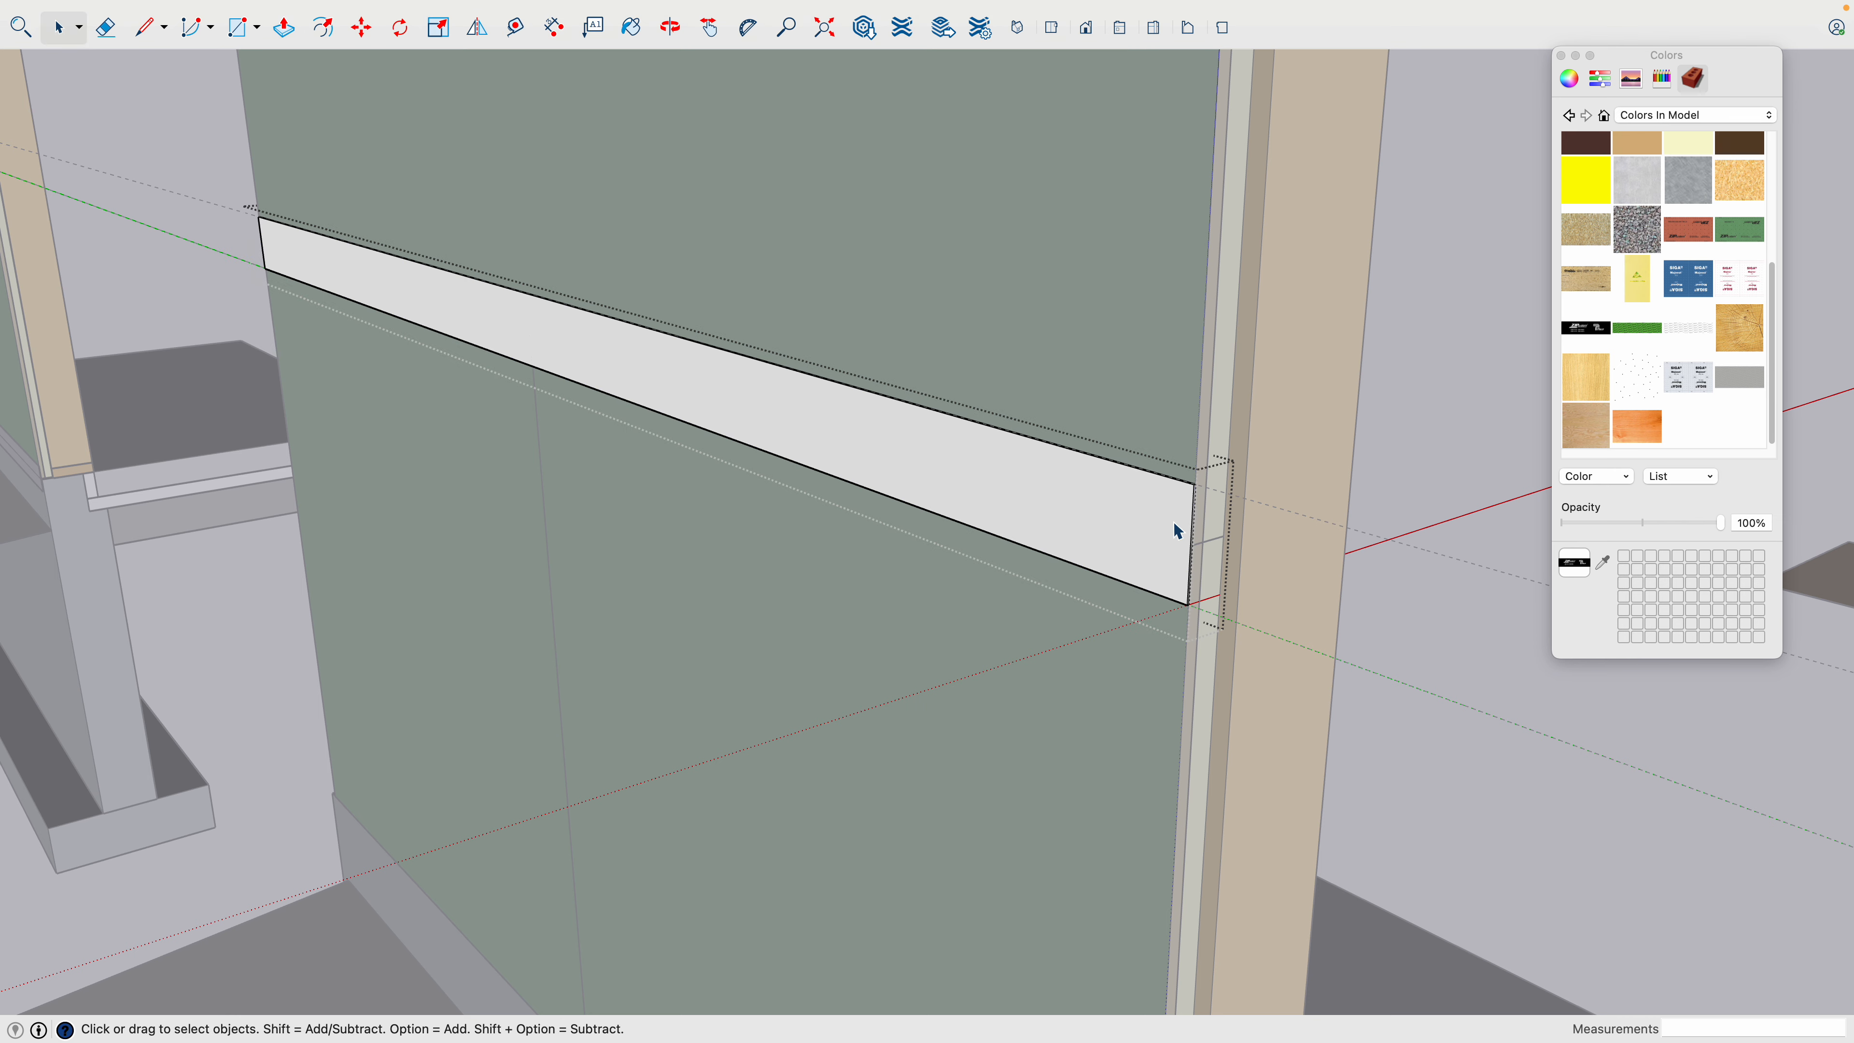
pyautogui.click(1414, 421)
pyautogui.scroll(5, 1197, 500)
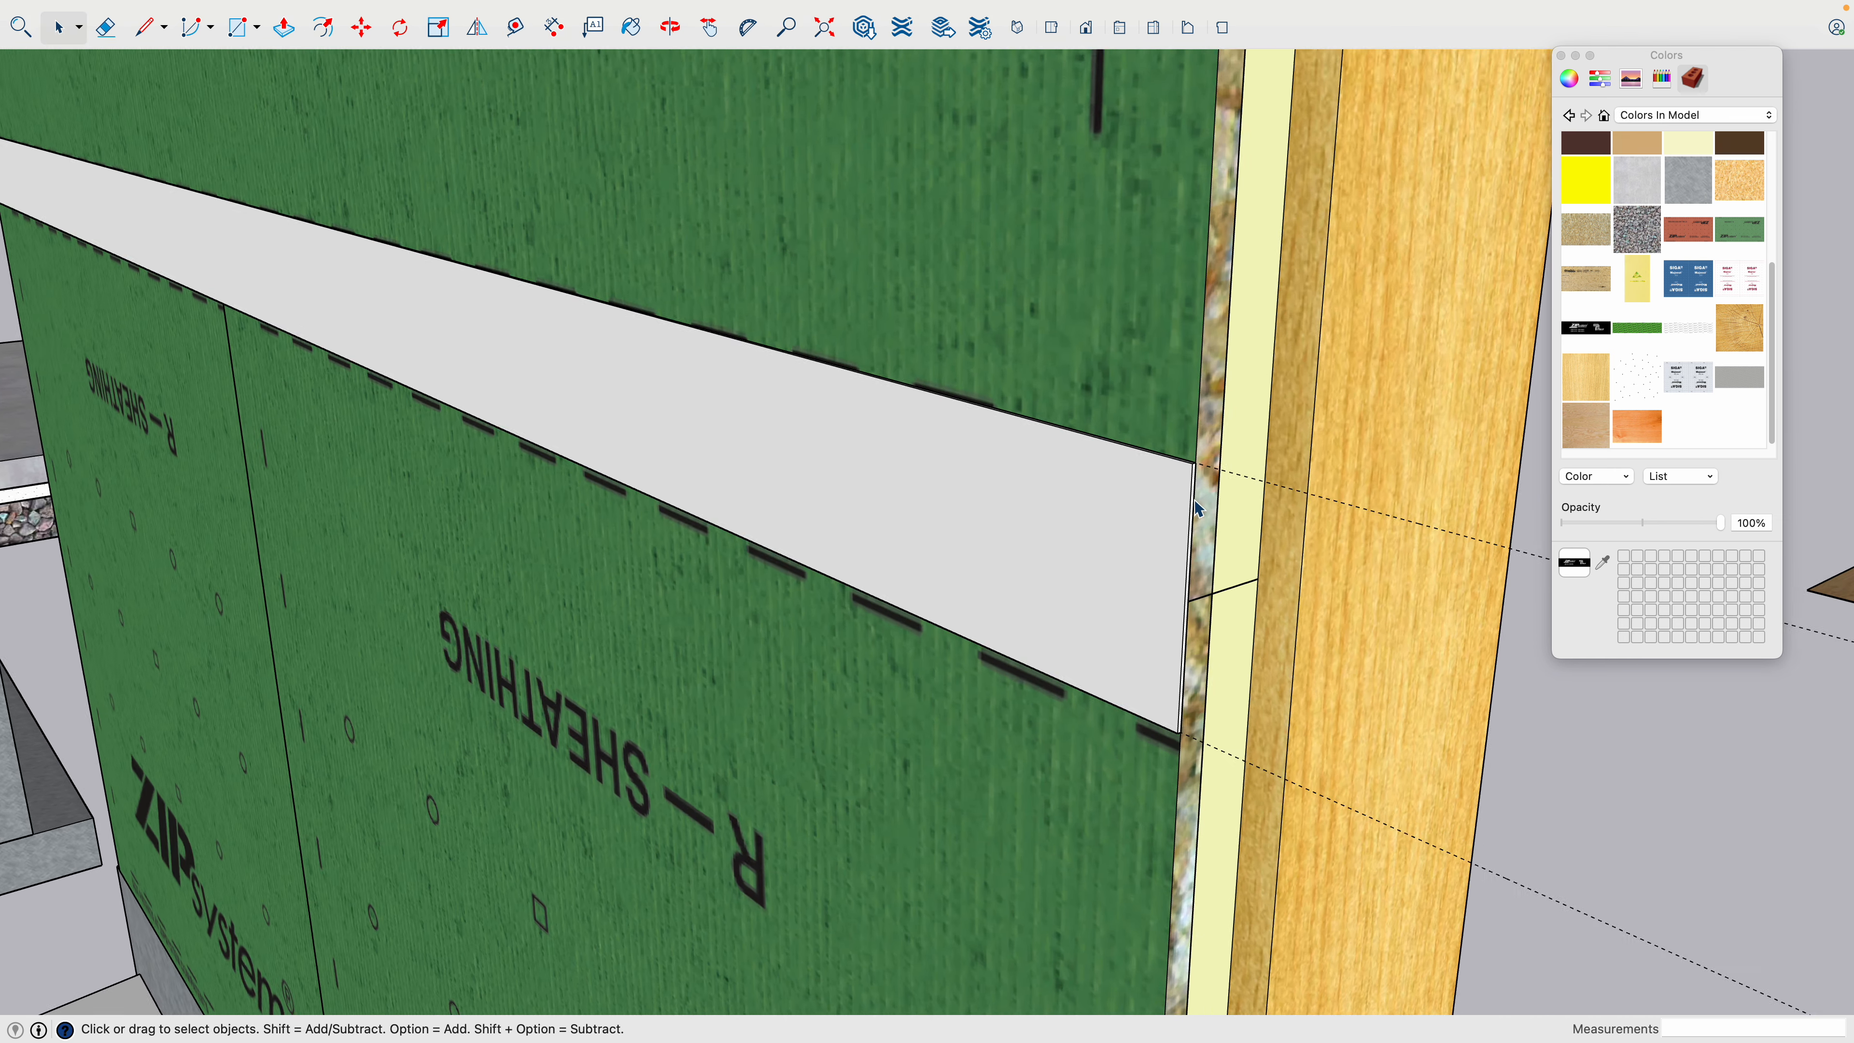
pyautogui.scroll(4, 1194, 497)
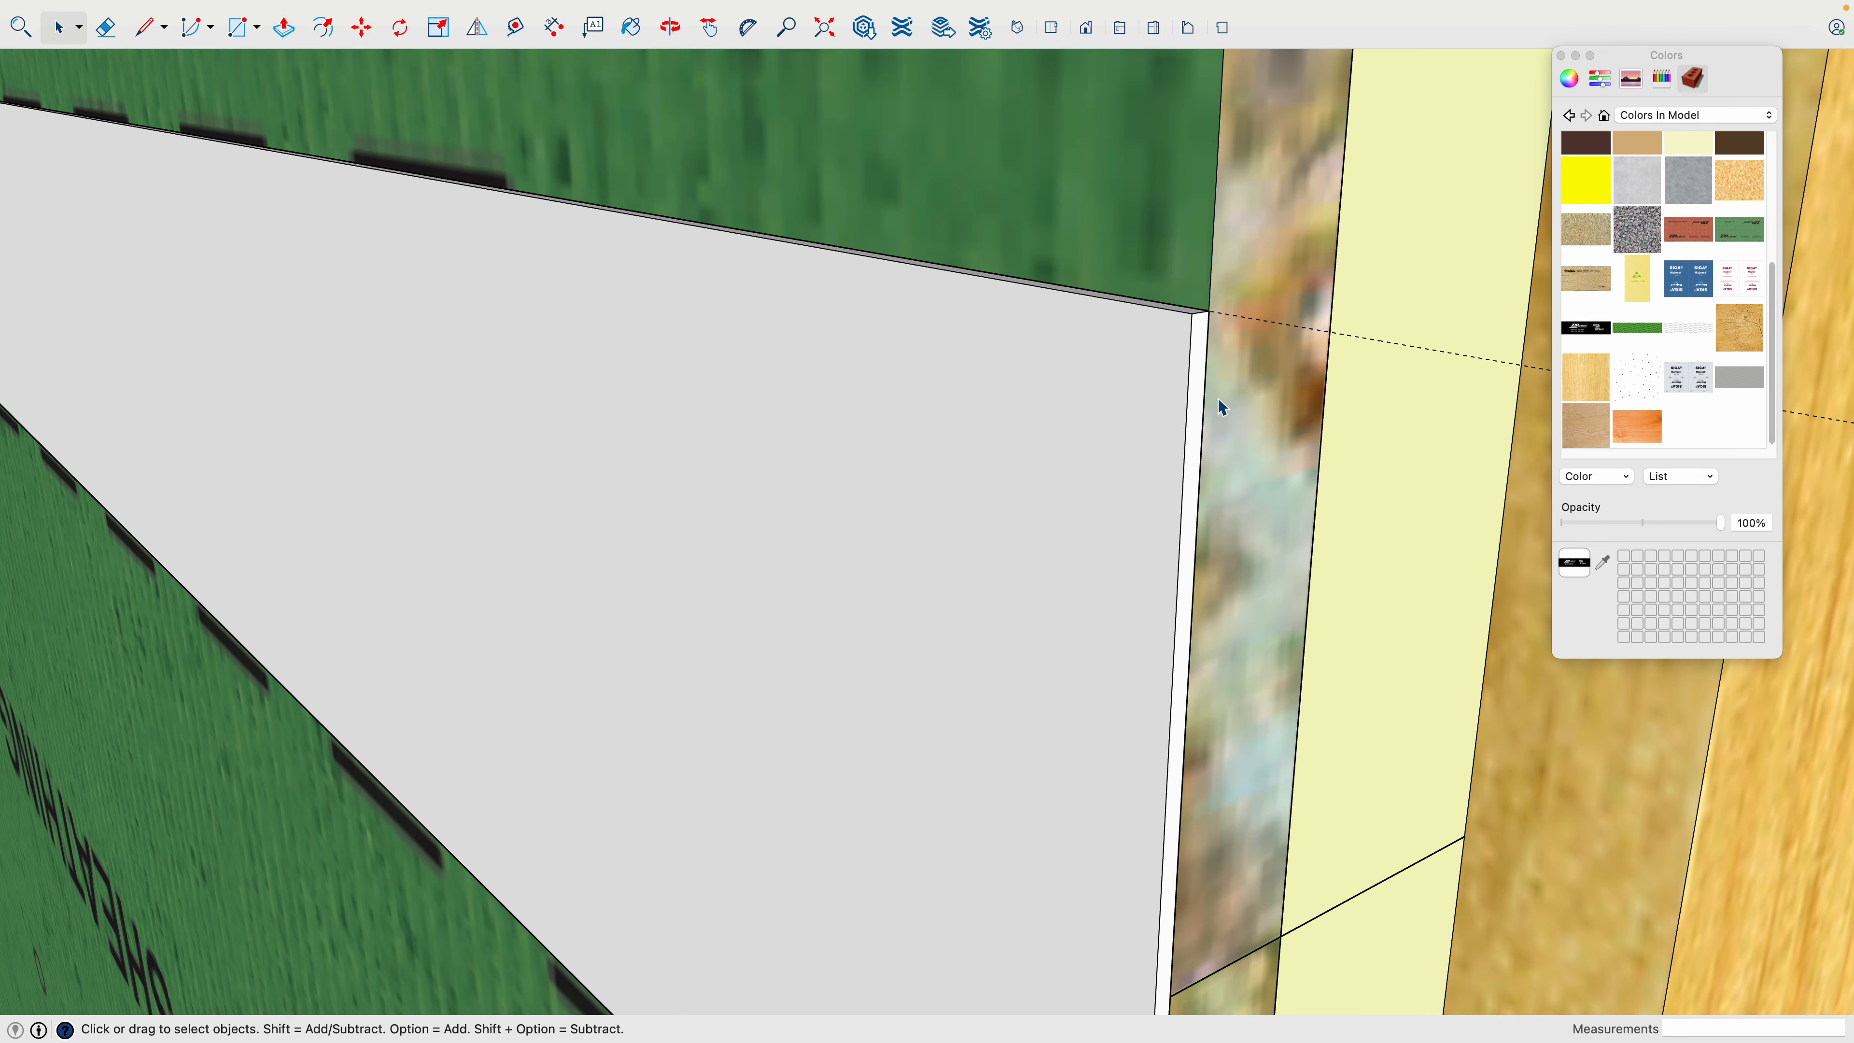
pyautogui.scroll(-2, 1216, 406)
pyautogui.scroll(-8, 1103, 483)
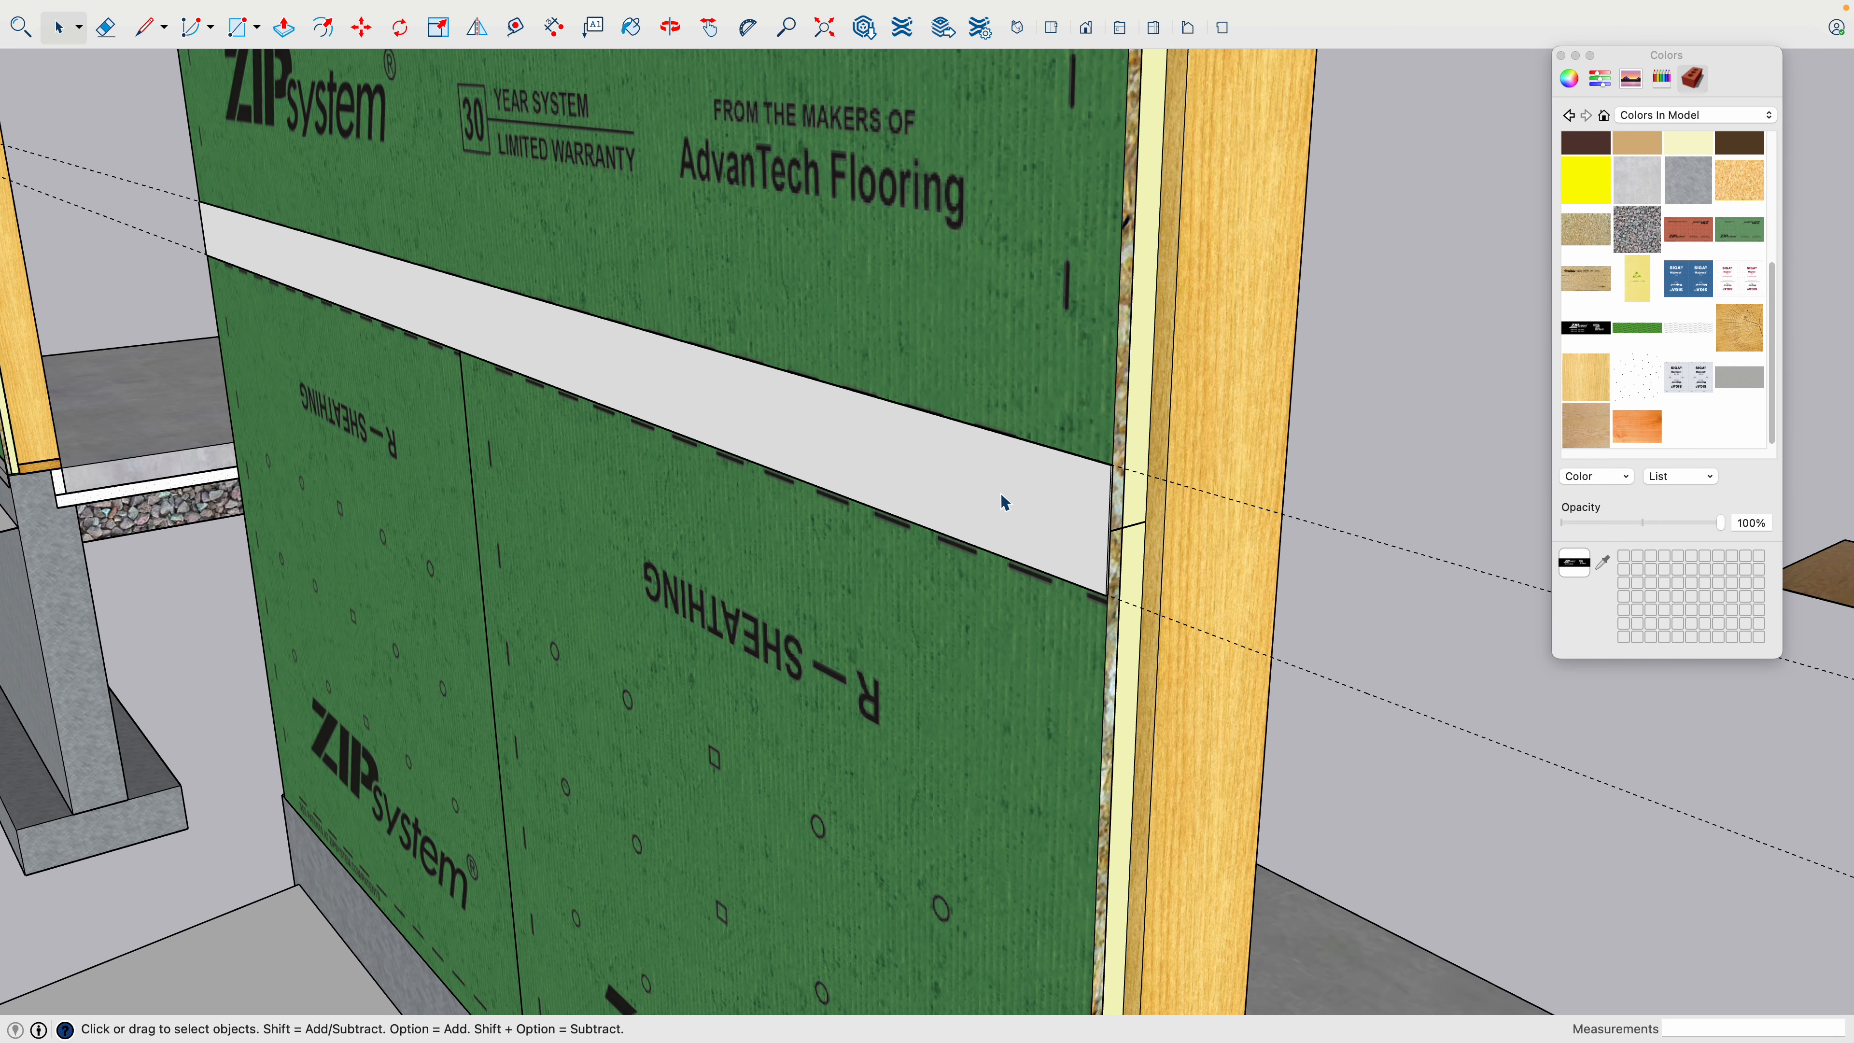
pyautogui.click(1001, 495)
pyautogui.click(1596, 332)
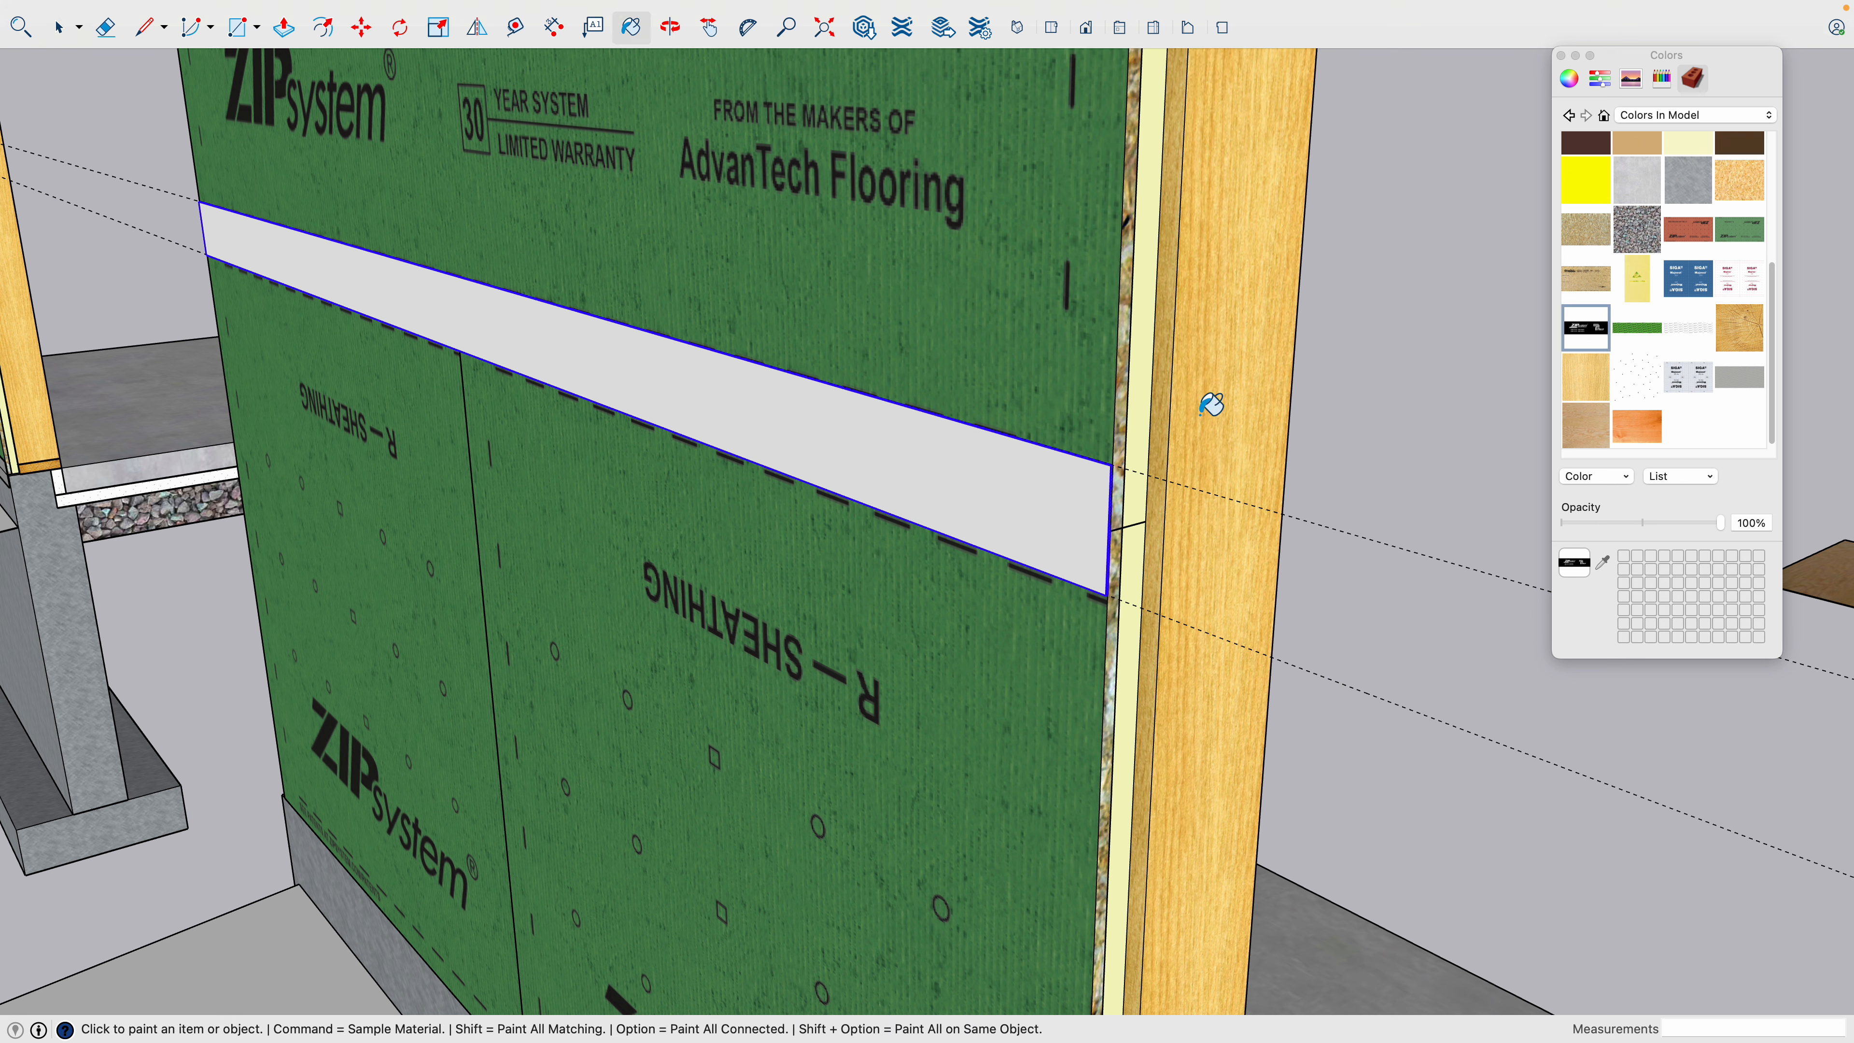
pyautogui.click(1007, 466)
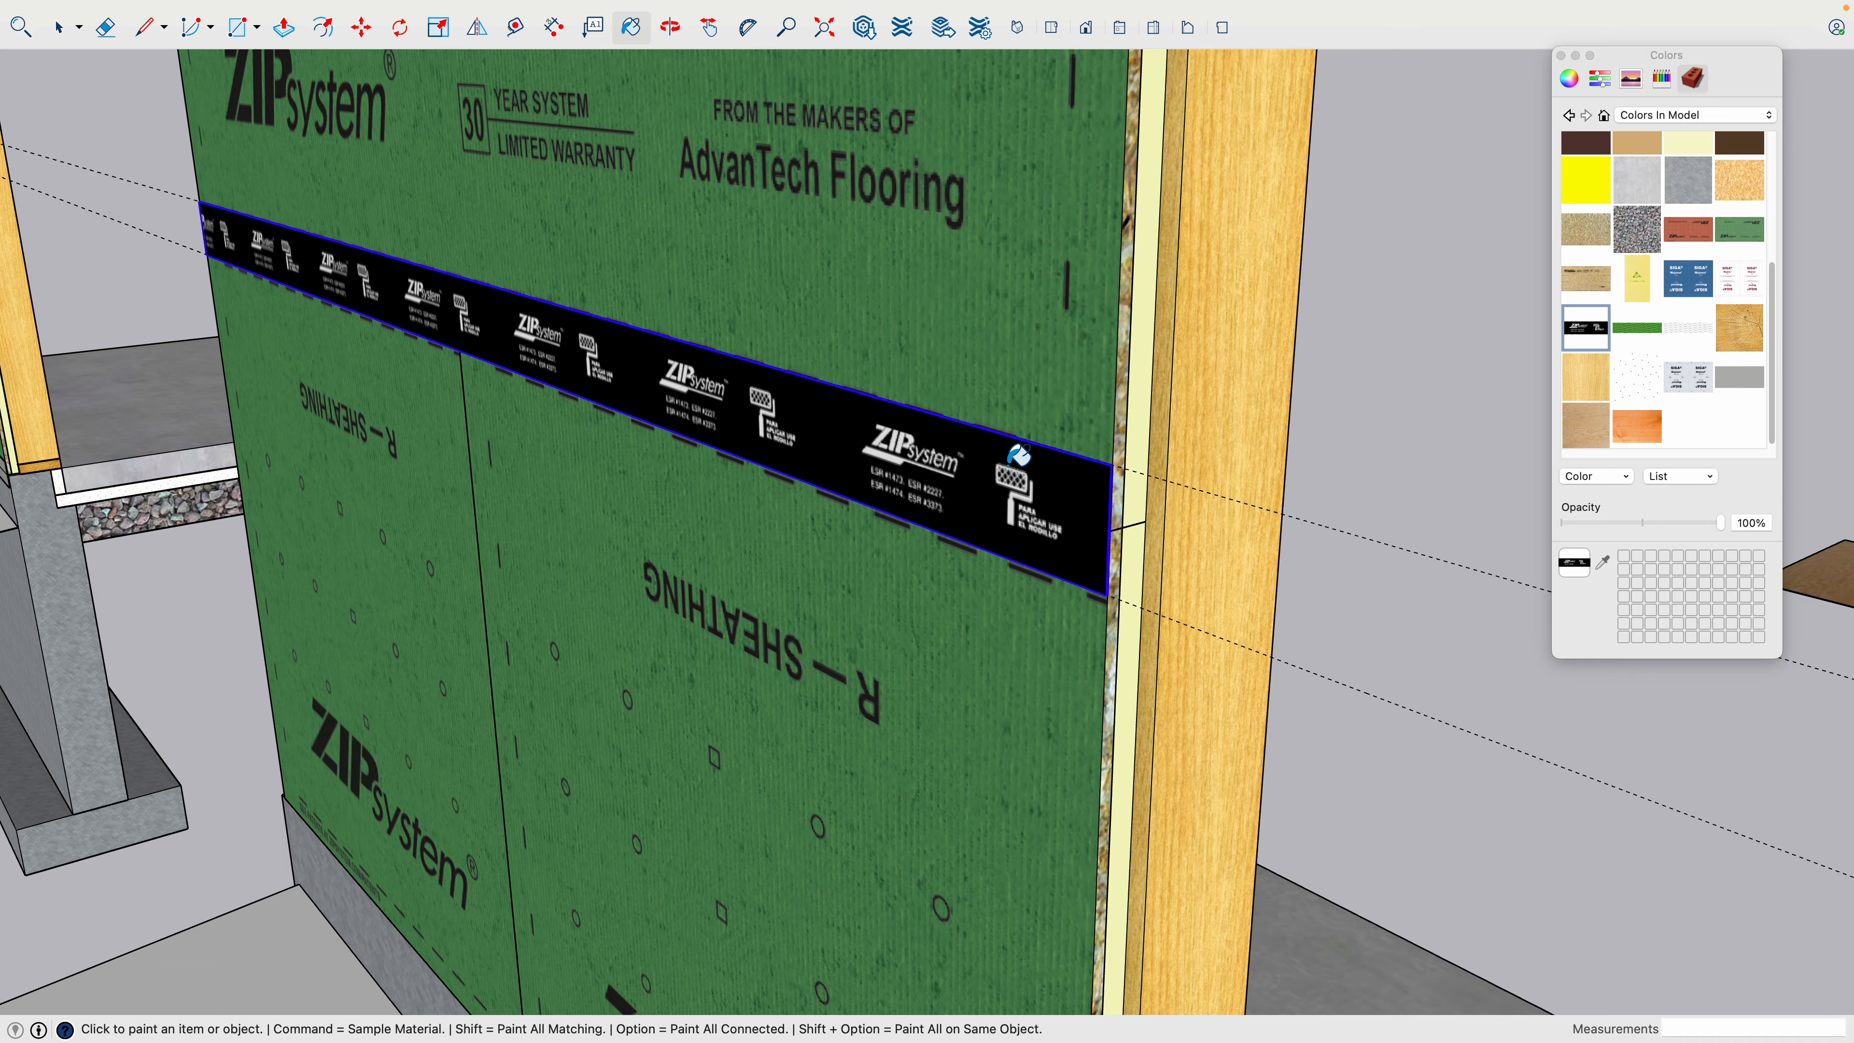
pyautogui.moveTo(1015, 456)
pyautogui.mouseDown(button='middle')
pyautogui.moveTo(962, 482)
pyautogui.moveTo(1304, 397)
pyautogui.moveTo(1311, 428)
pyautogui.moveTo(737, 540)
pyautogui.moveTo(960, 599)
pyautogui.moveTo(993, 530)
pyautogui.moveTo(1179, 484)
pyautogui.moveTo(1204, 459)
pyautogui.moveTo(1144, 482)
pyautogui.mouseUp(button='middle')
pyautogui.scroll(-5, 1144, 482)
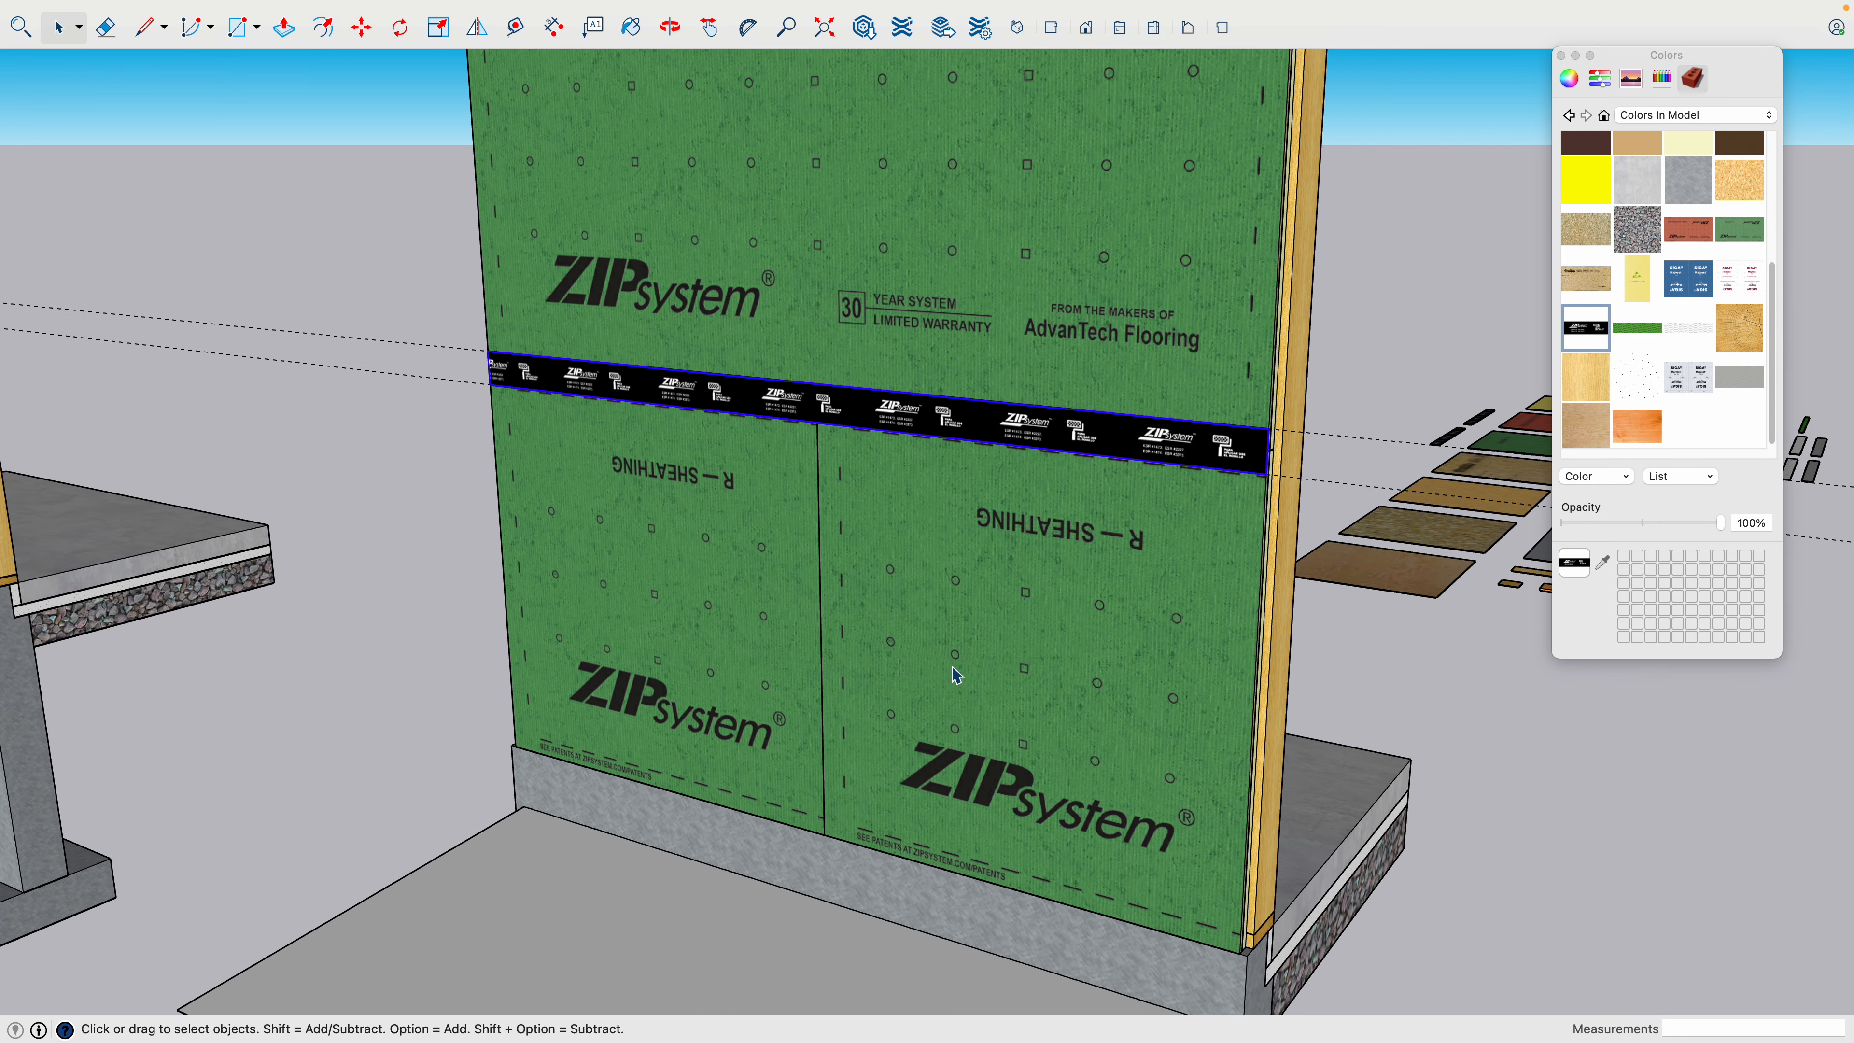
pyautogui.keyDown('shift'); pyautogui.moveTo(952, 674); pyautogui.dragTo(694, 604, button='middle'); pyautogui.keyUp('shift')
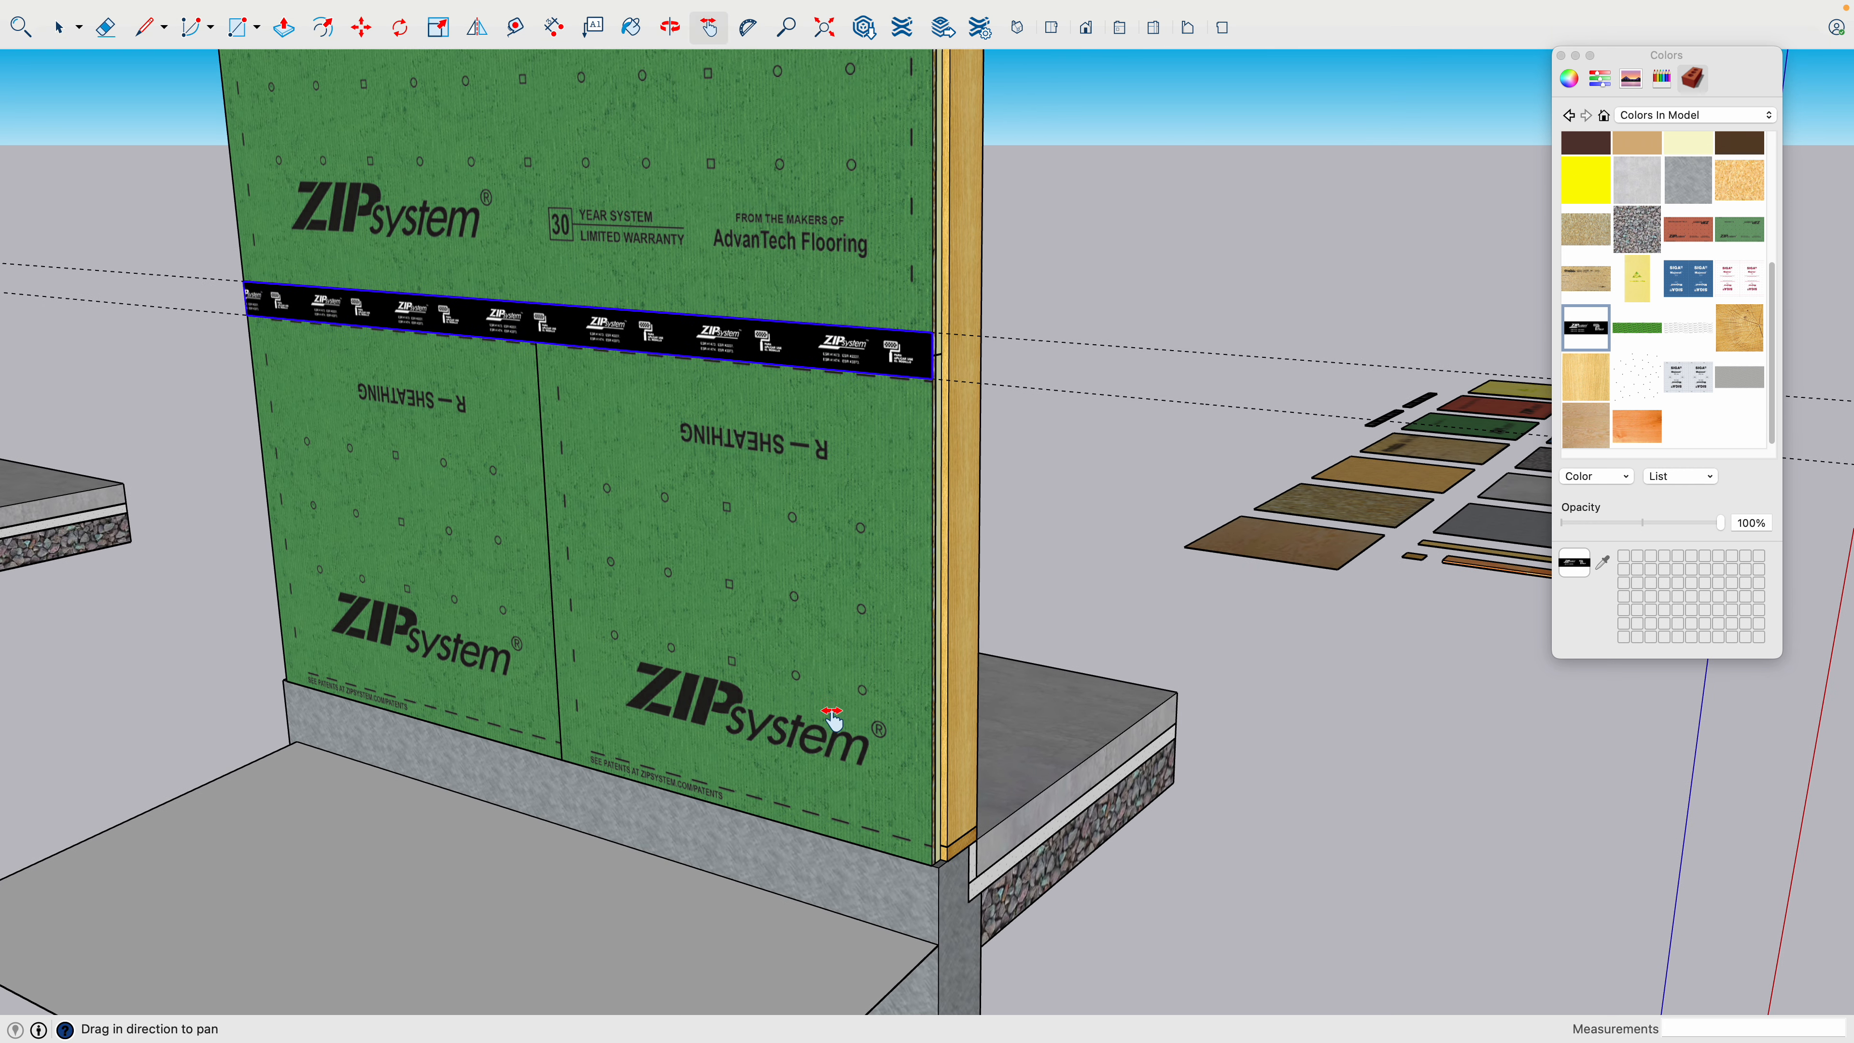
pyautogui.scroll(6, 888, 887)
pyautogui.press('t')
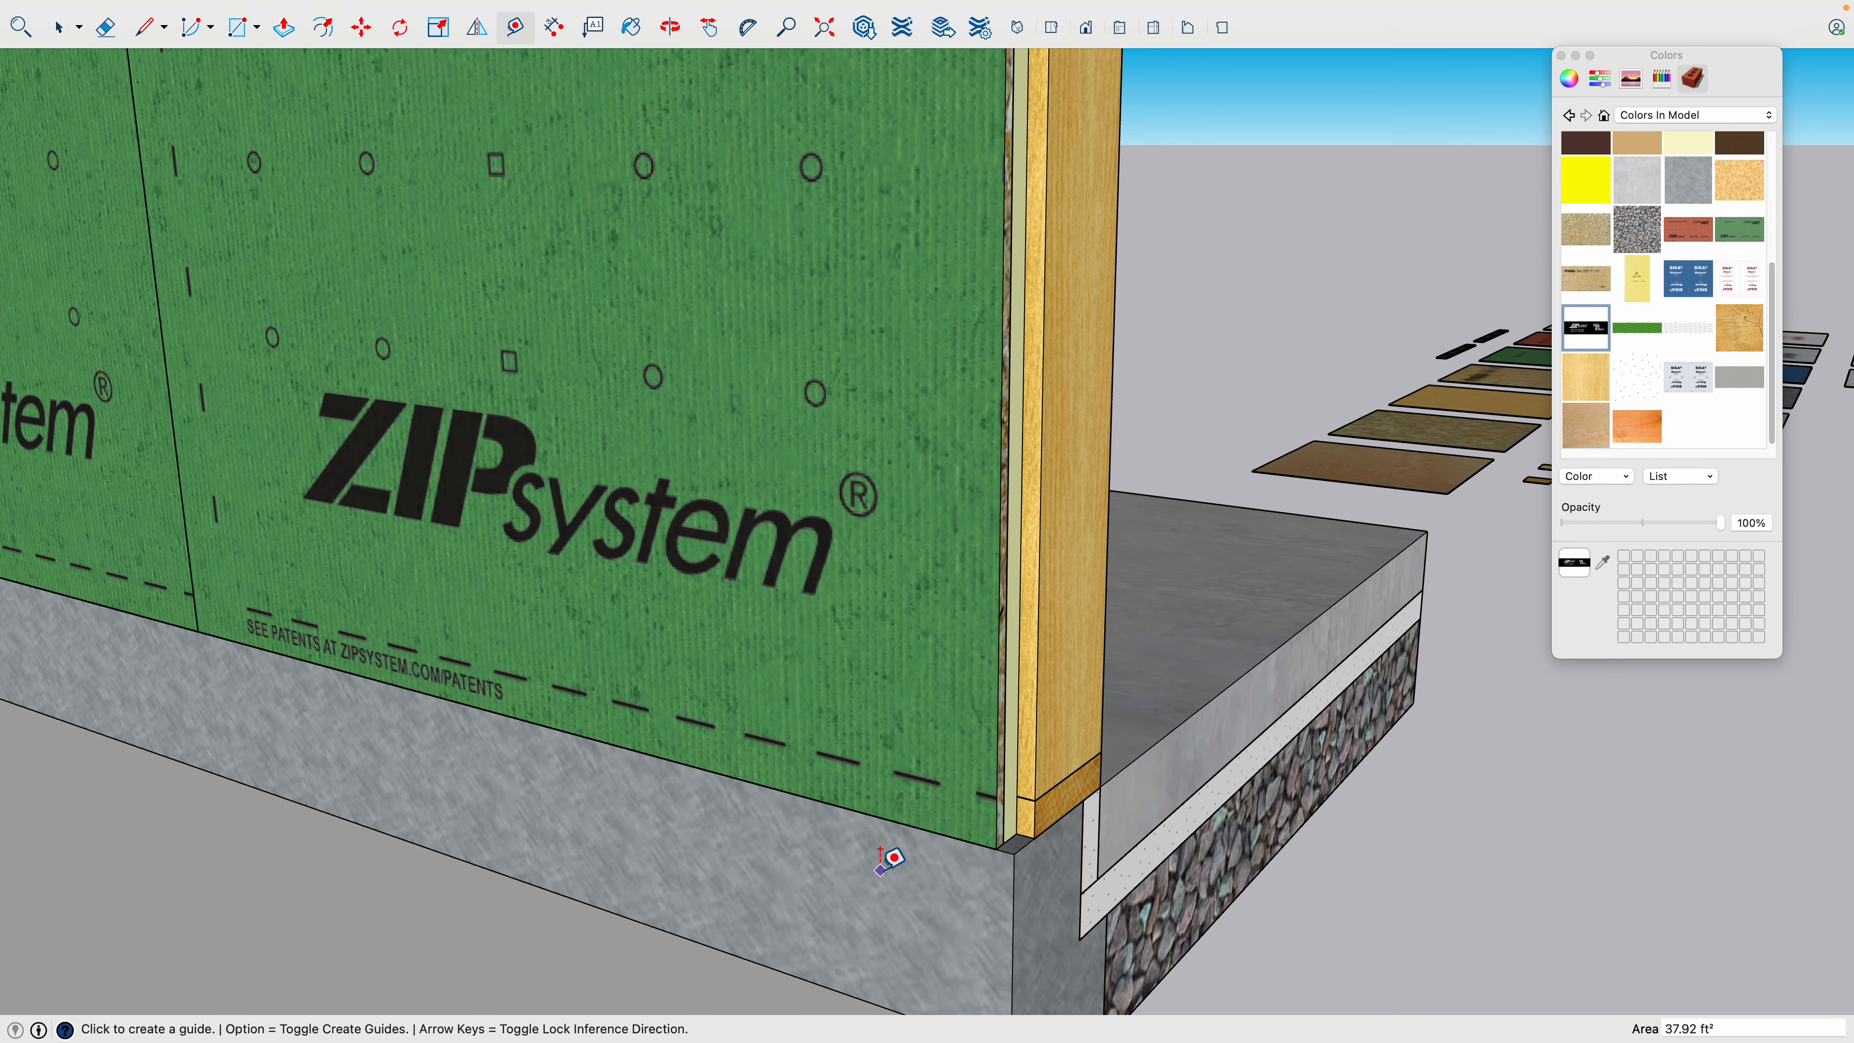
pyautogui.click(897, 796)
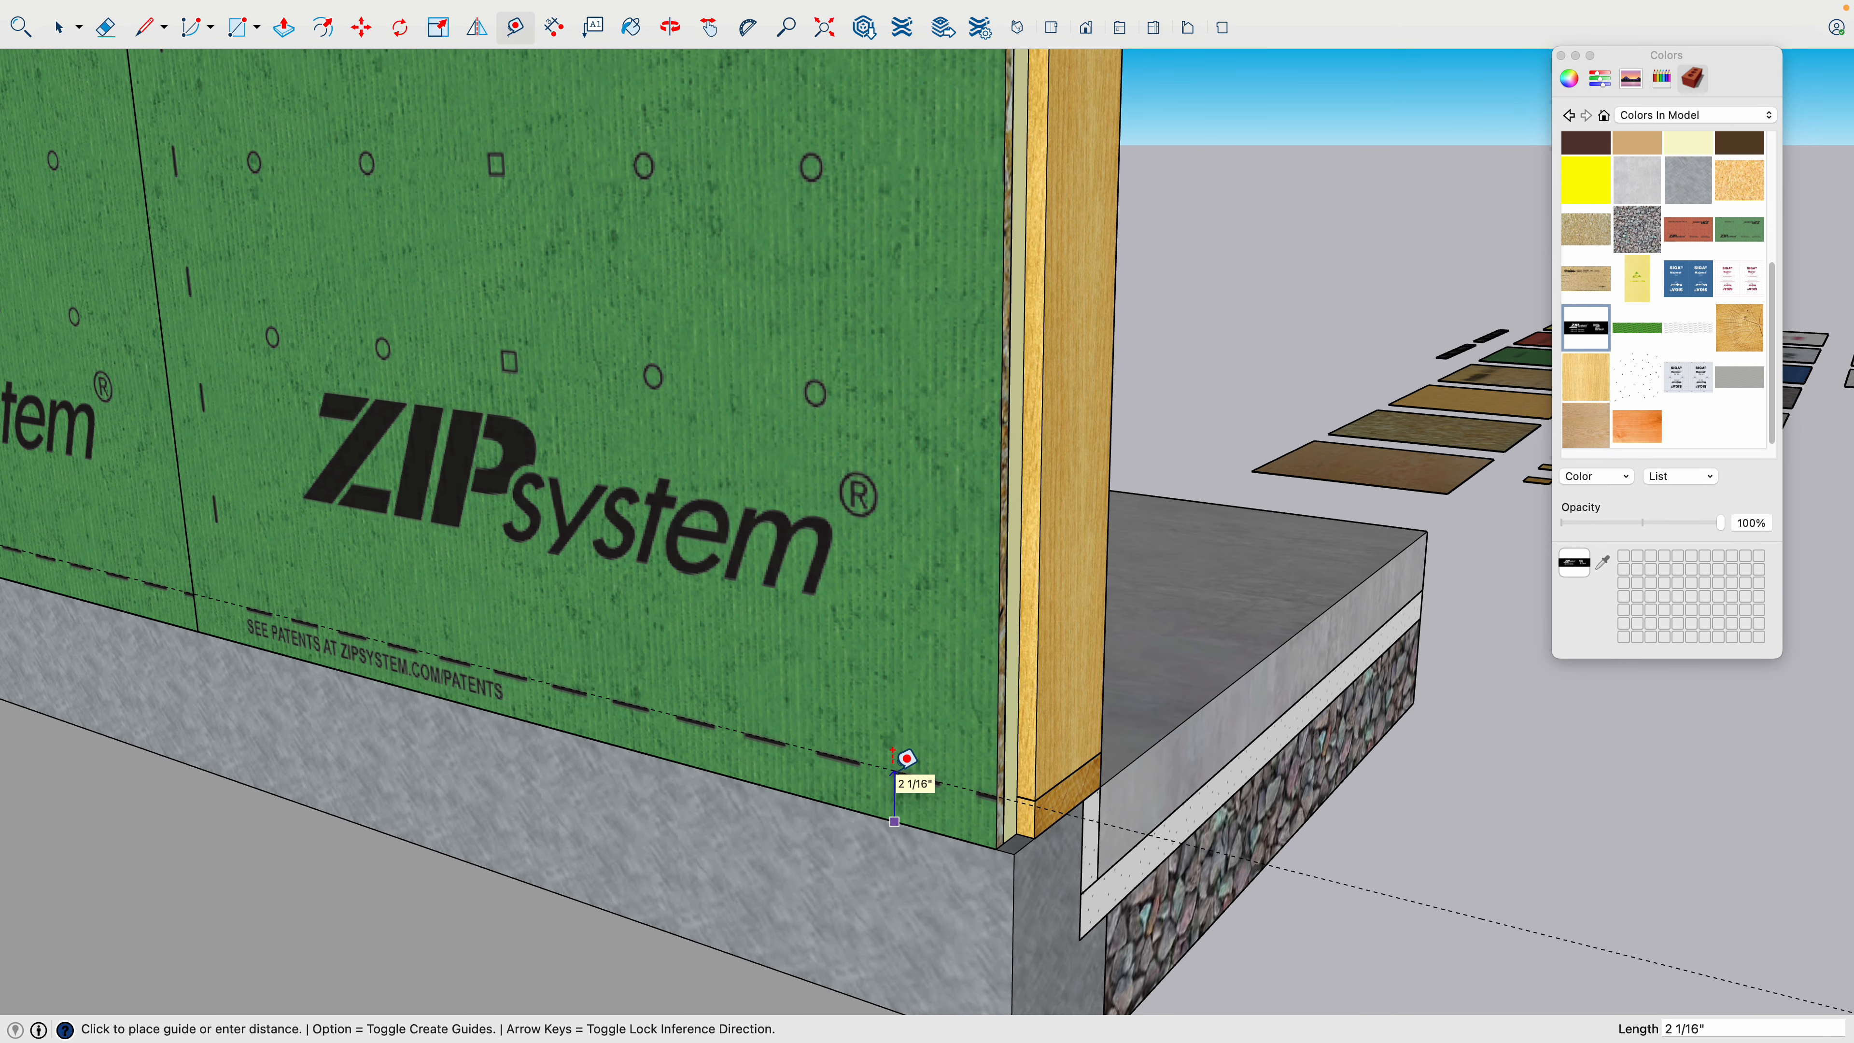
pyautogui.press('Return')
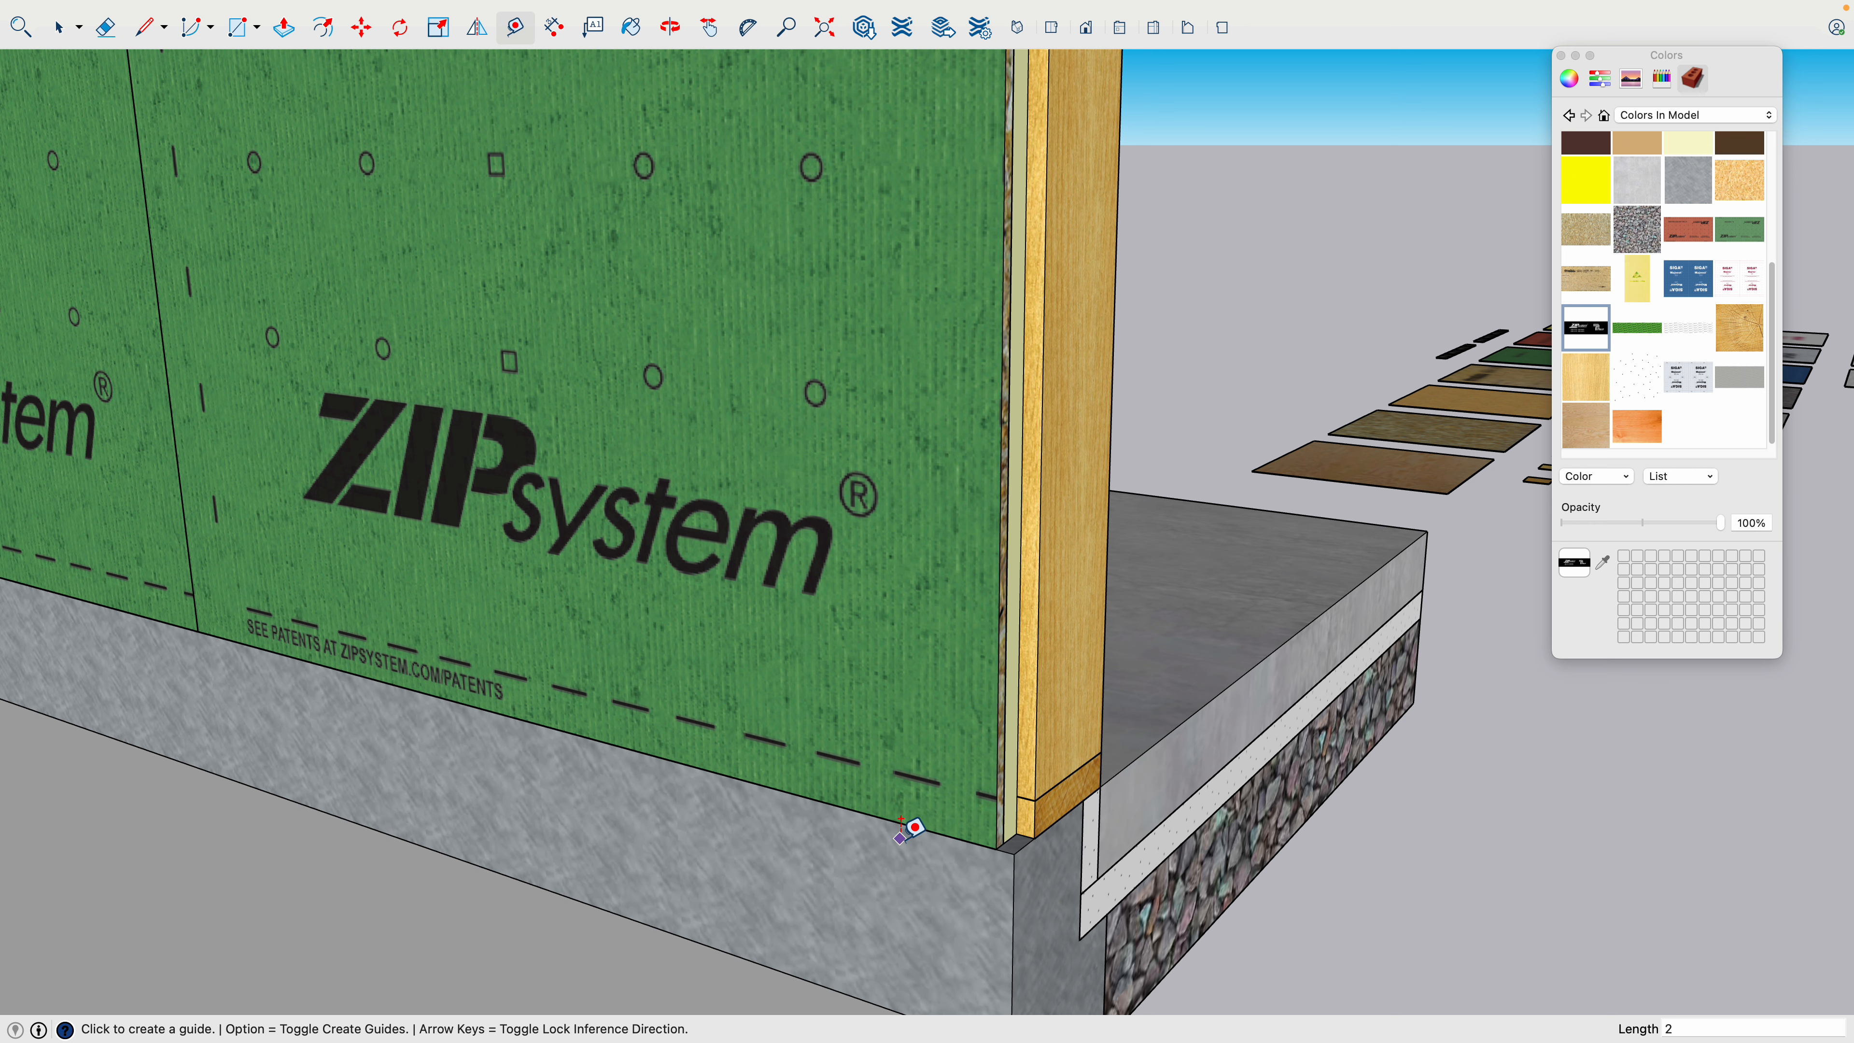
pyautogui.scroll(-4, 900, 836)
pyautogui.keyDown('shift'); pyautogui.moveTo(870, 696); pyautogui.dragTo(825, 935, button='middle'); pyautogui.keyUp('shift')
pyautogui.keyDown('shift'); pyautogui.moveTo(825, 590); pyautogui.dragTo(803, 719, button='middle'); pyautogui.keyUp('shift')
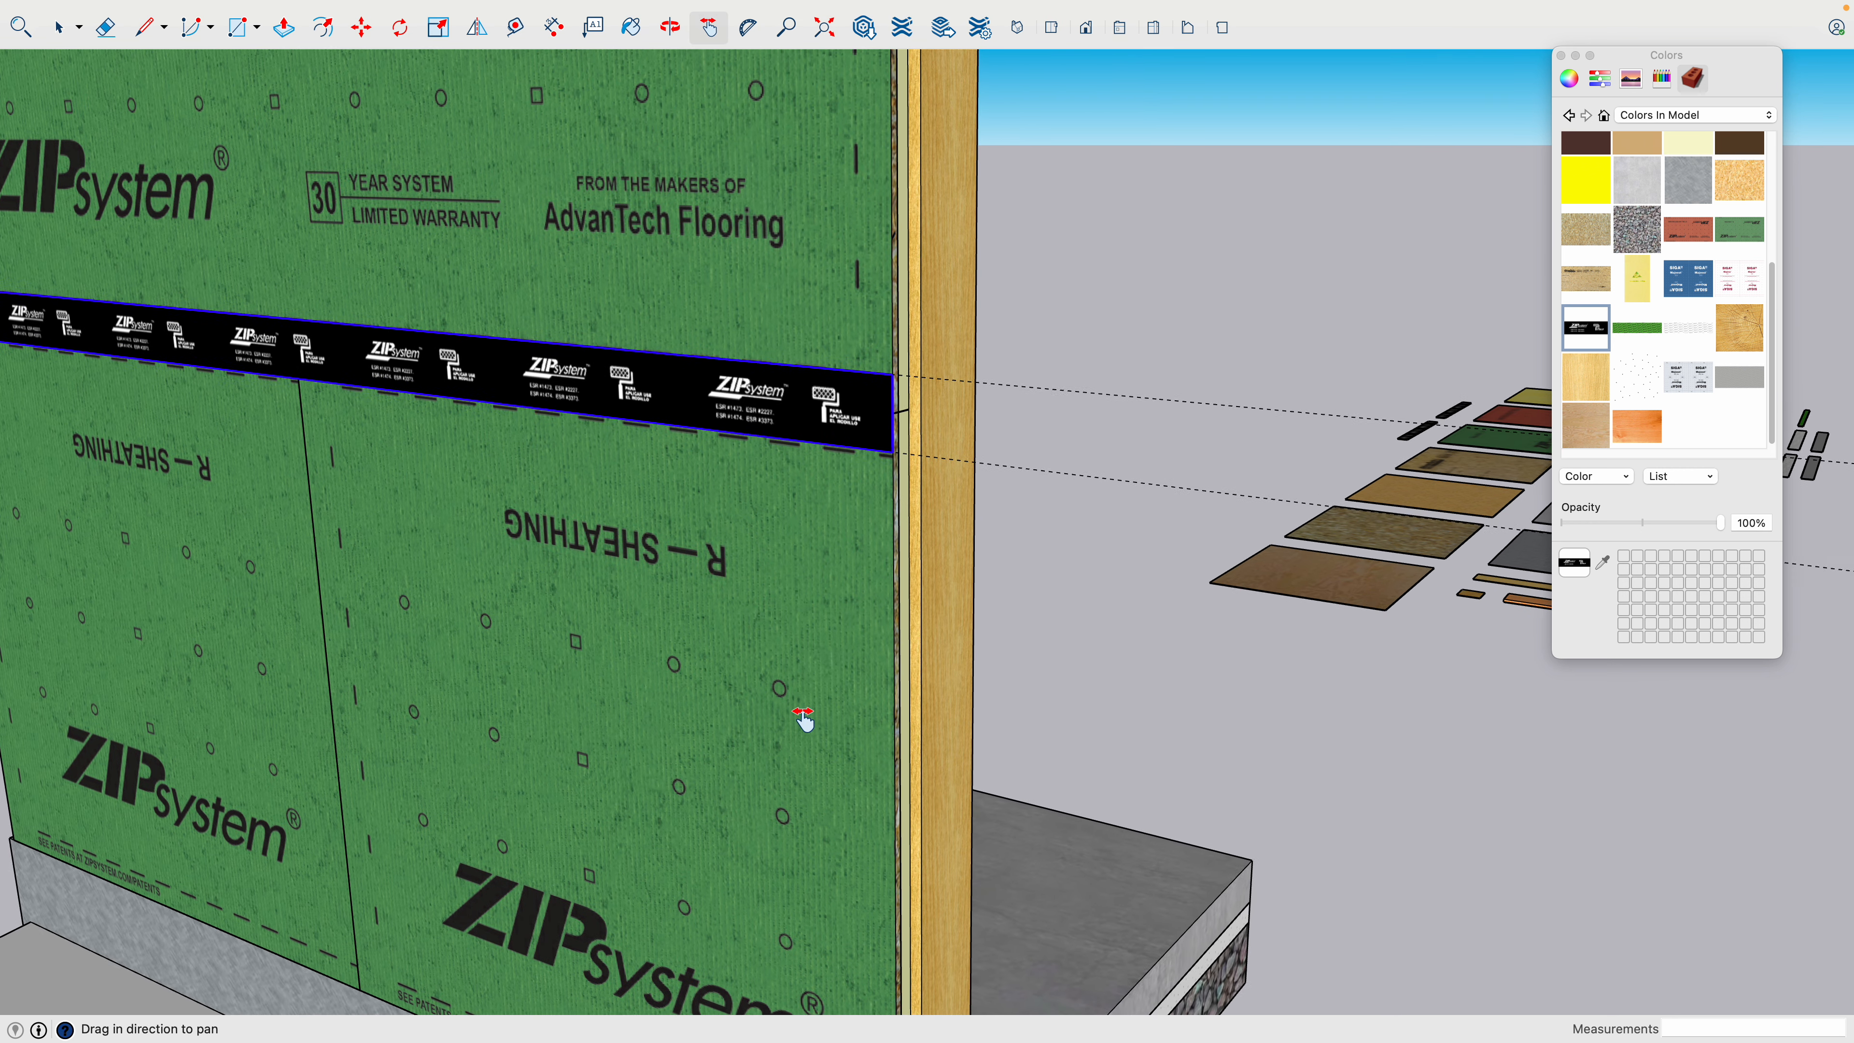
# - Copy the horizontal seam tape group 4' straight down from its end edge's midpoint to the bottom corner of the lower sheathing
pyautogui.press('space')
pyautogui.scroll(6, 879, 404)
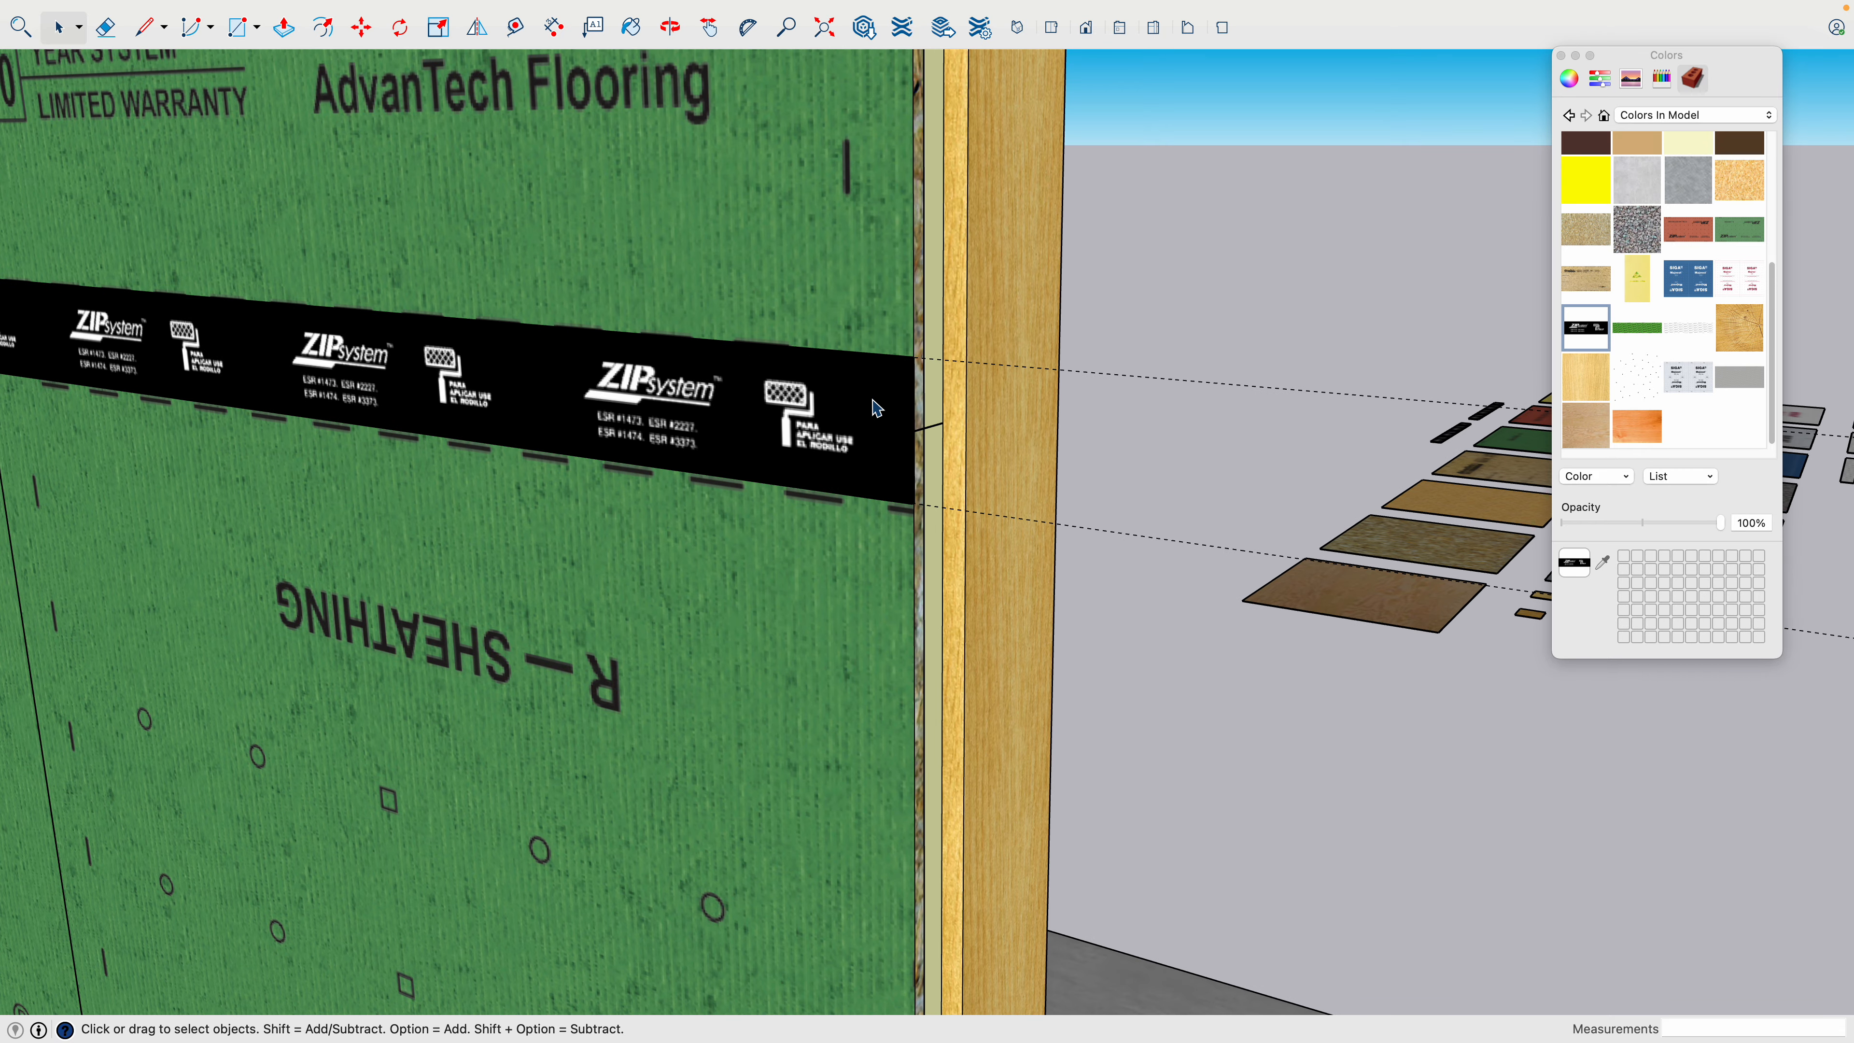
pyautogui.click(941, 365)
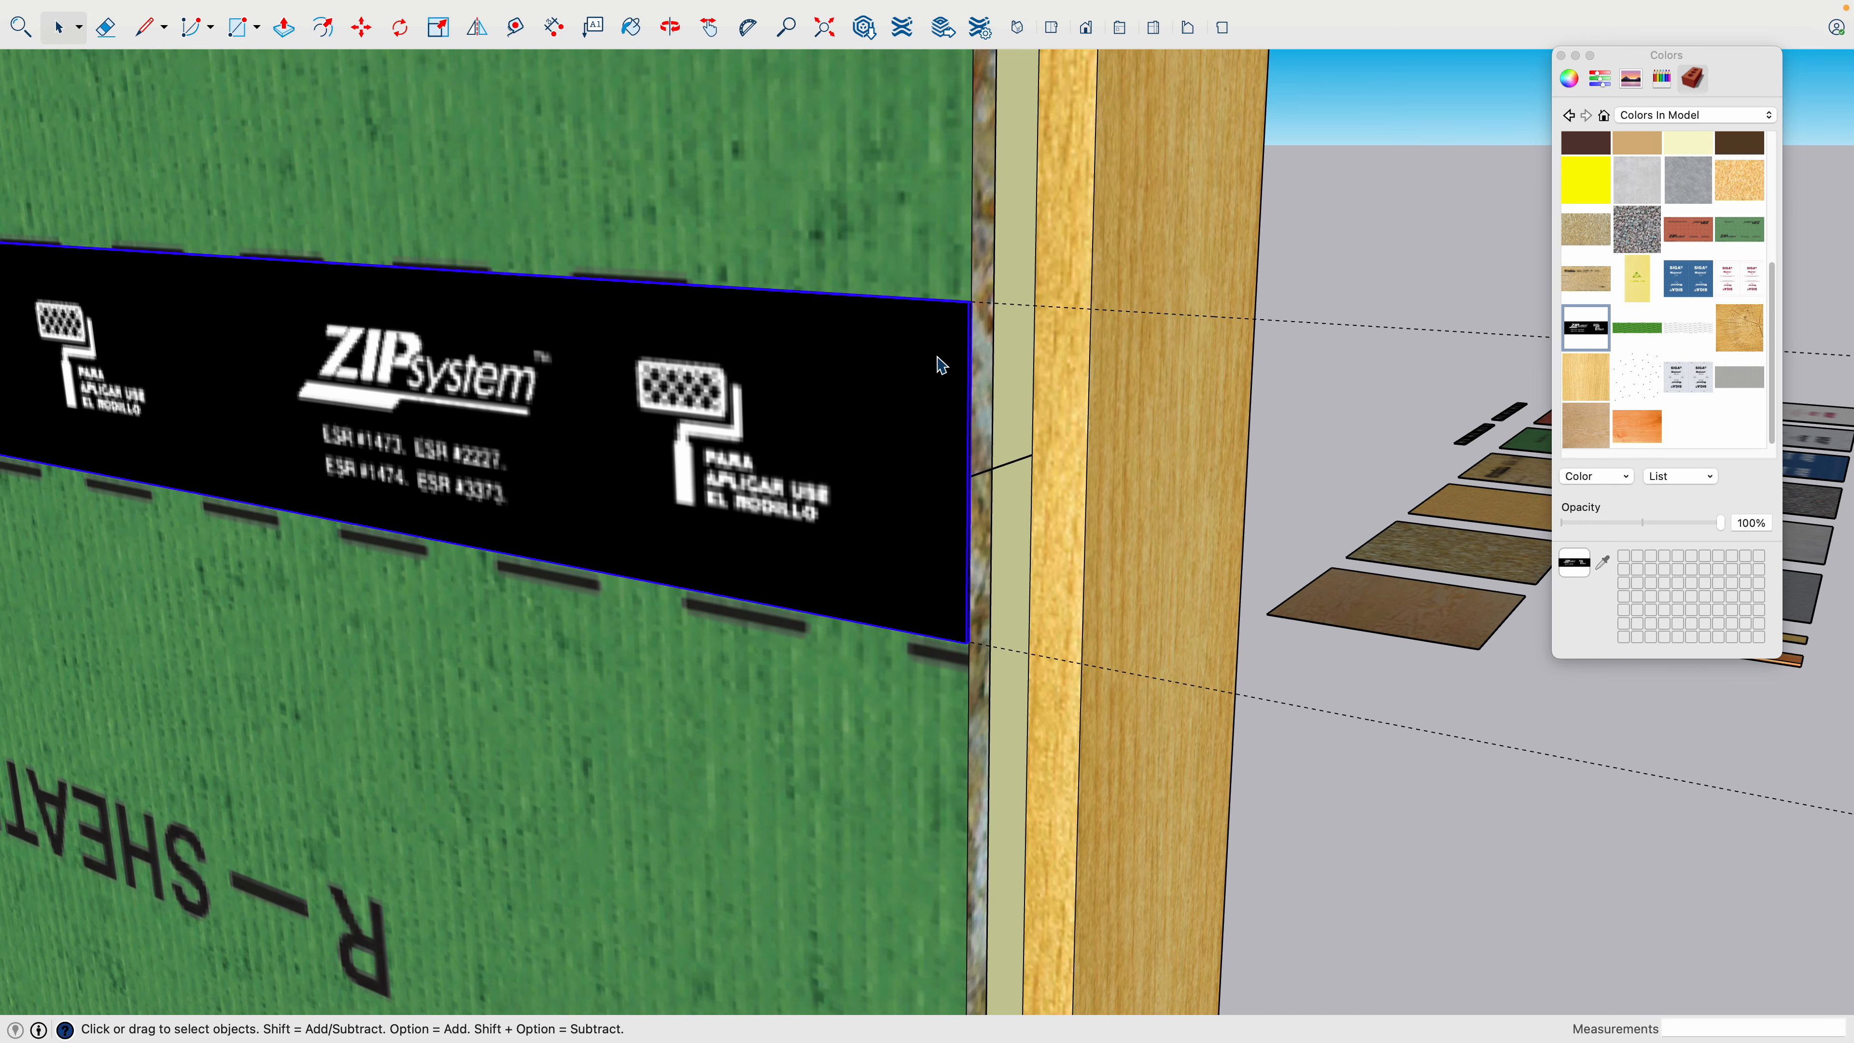
pyautogui.scroll(8, 967, 679)
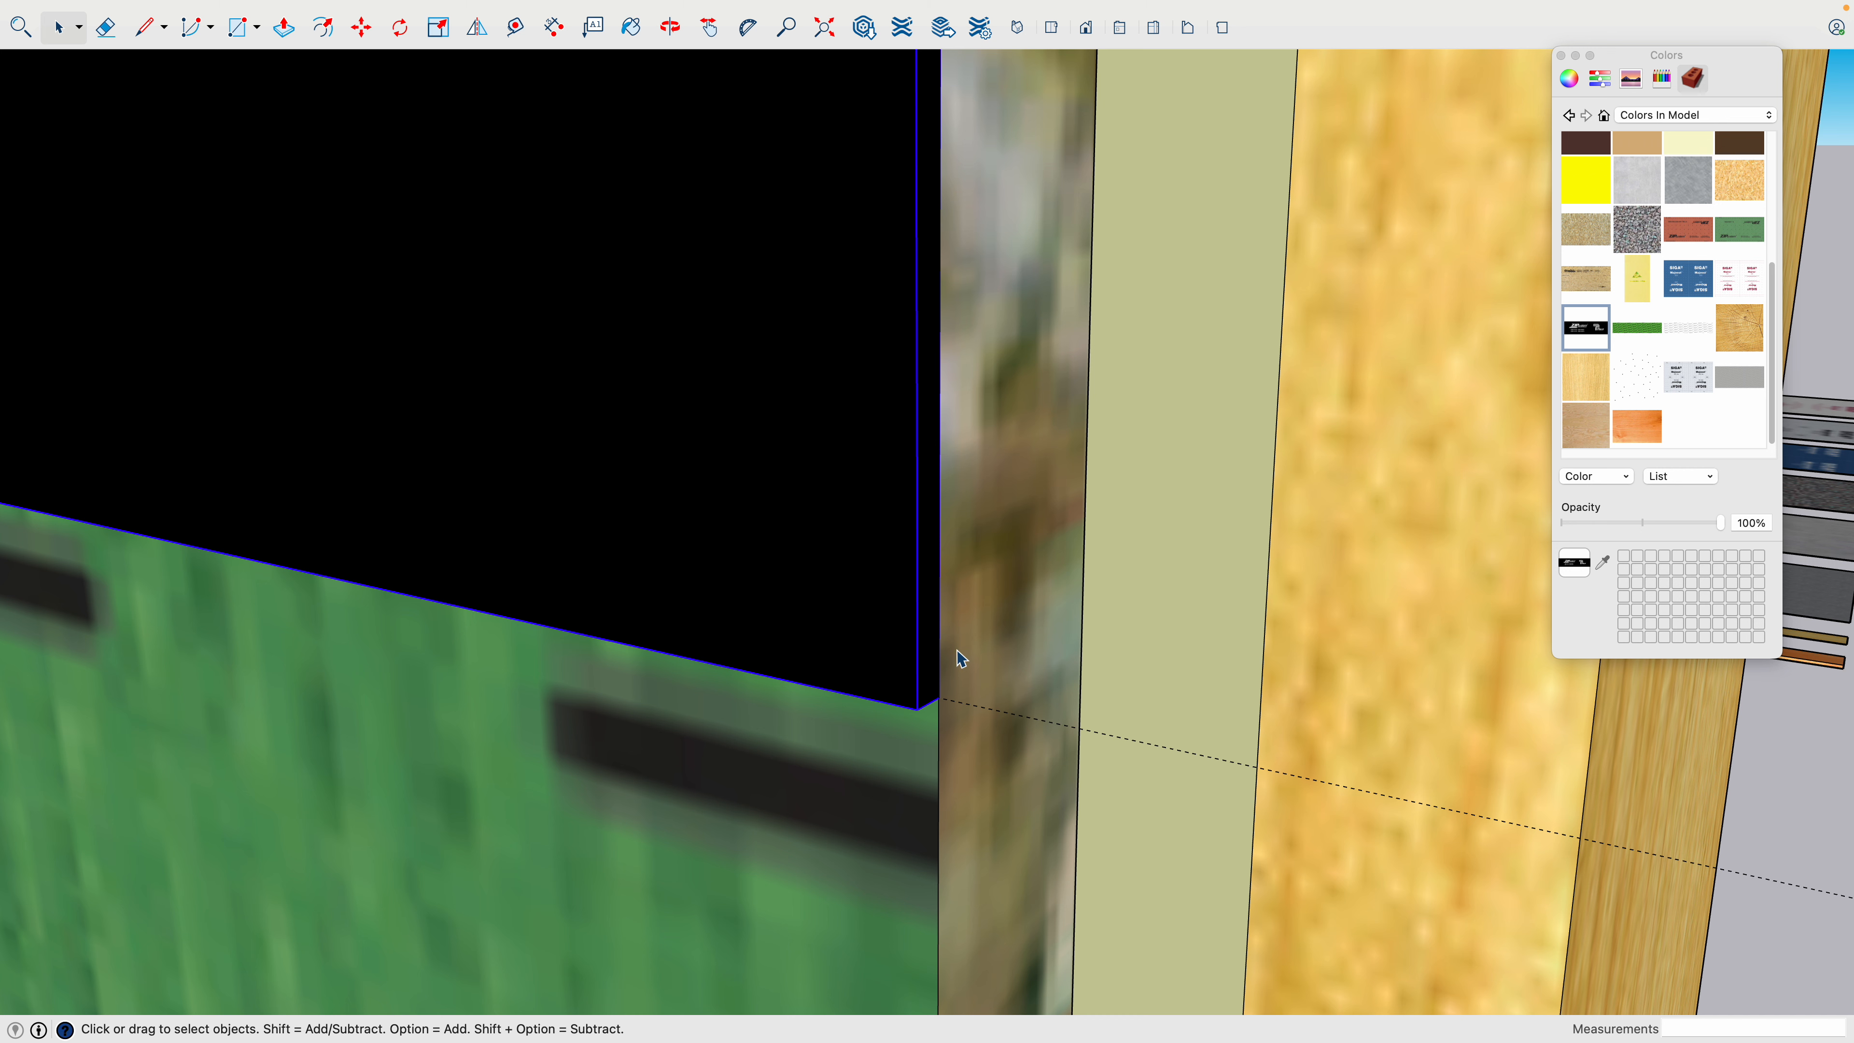
pyautogui.press('m')
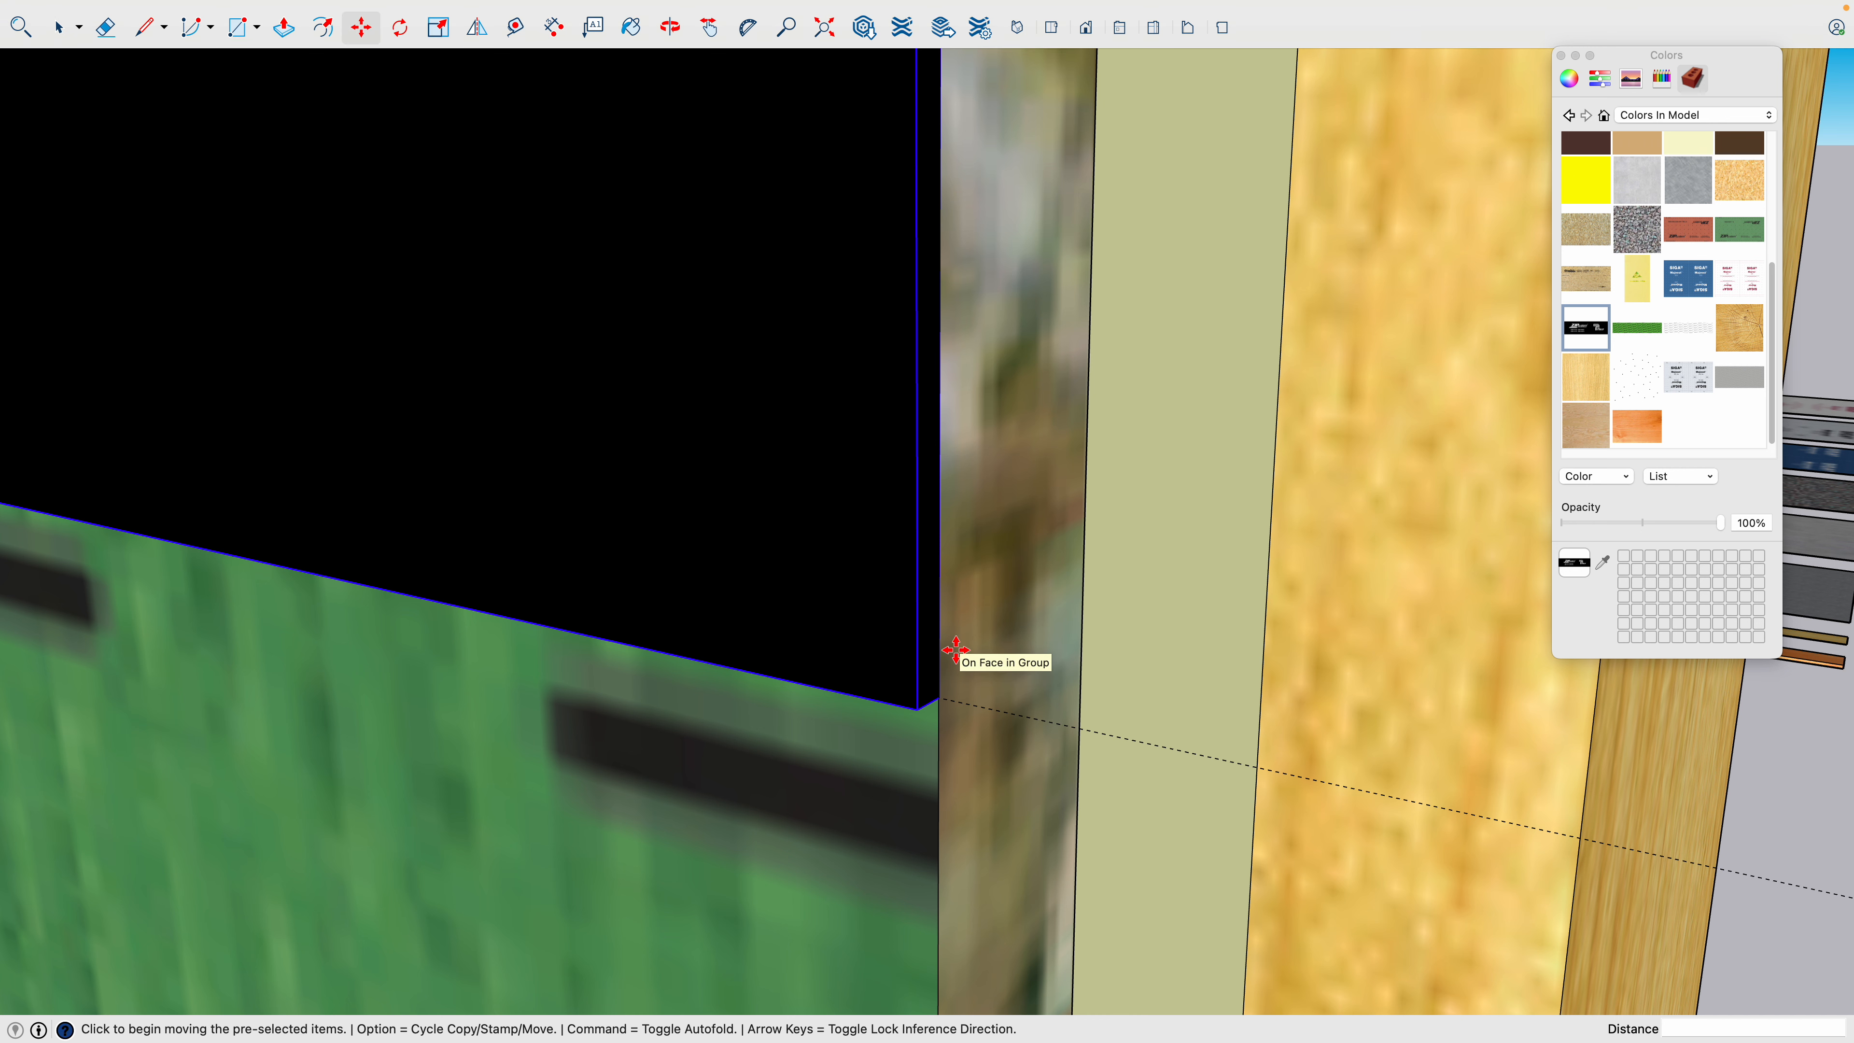
pyautogui.press('alt')
pyautogui.scroll(-3, 953, 650)
pyautogui.scroll(-2, 964, 332)
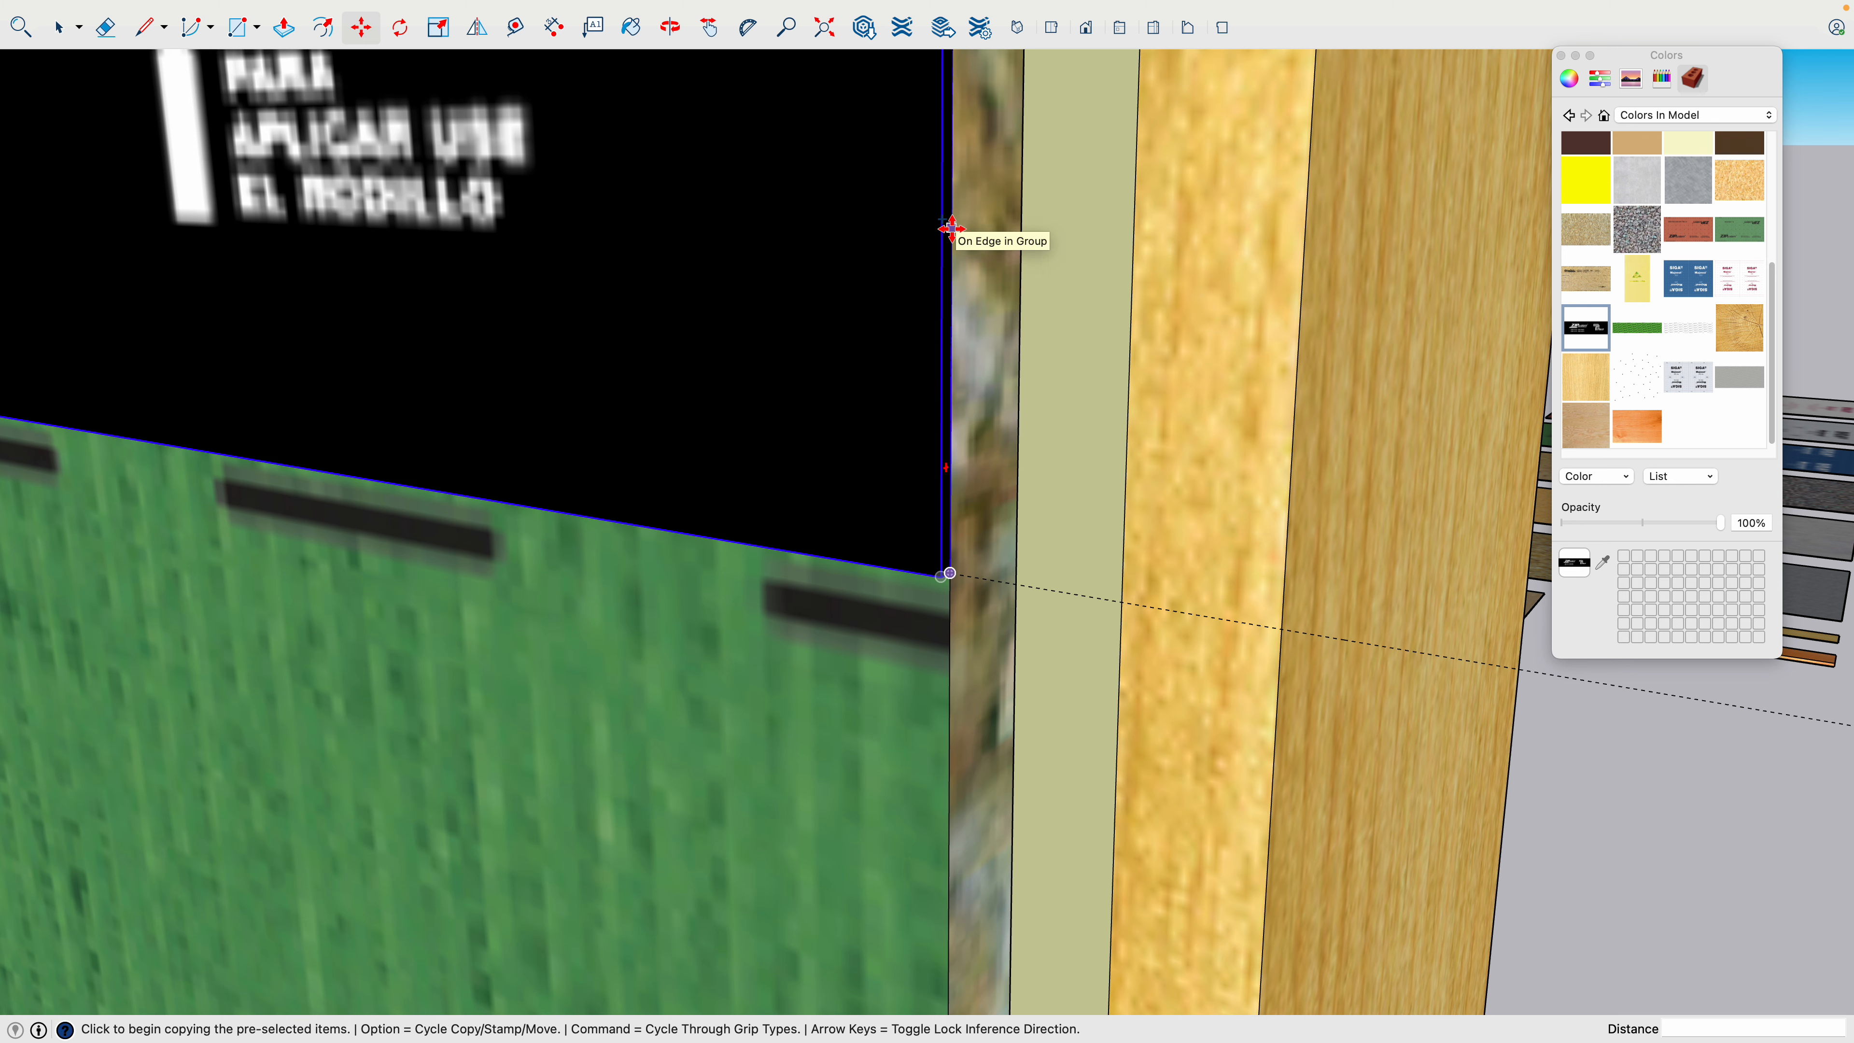
pyautogui.keyDown('shift'); pyautogui.moveTo(951, 228); pyautogui.dragTo(886, 482, button='middle'); pyautogui.keyUp('shift')
pyautogui.click(886, 482)
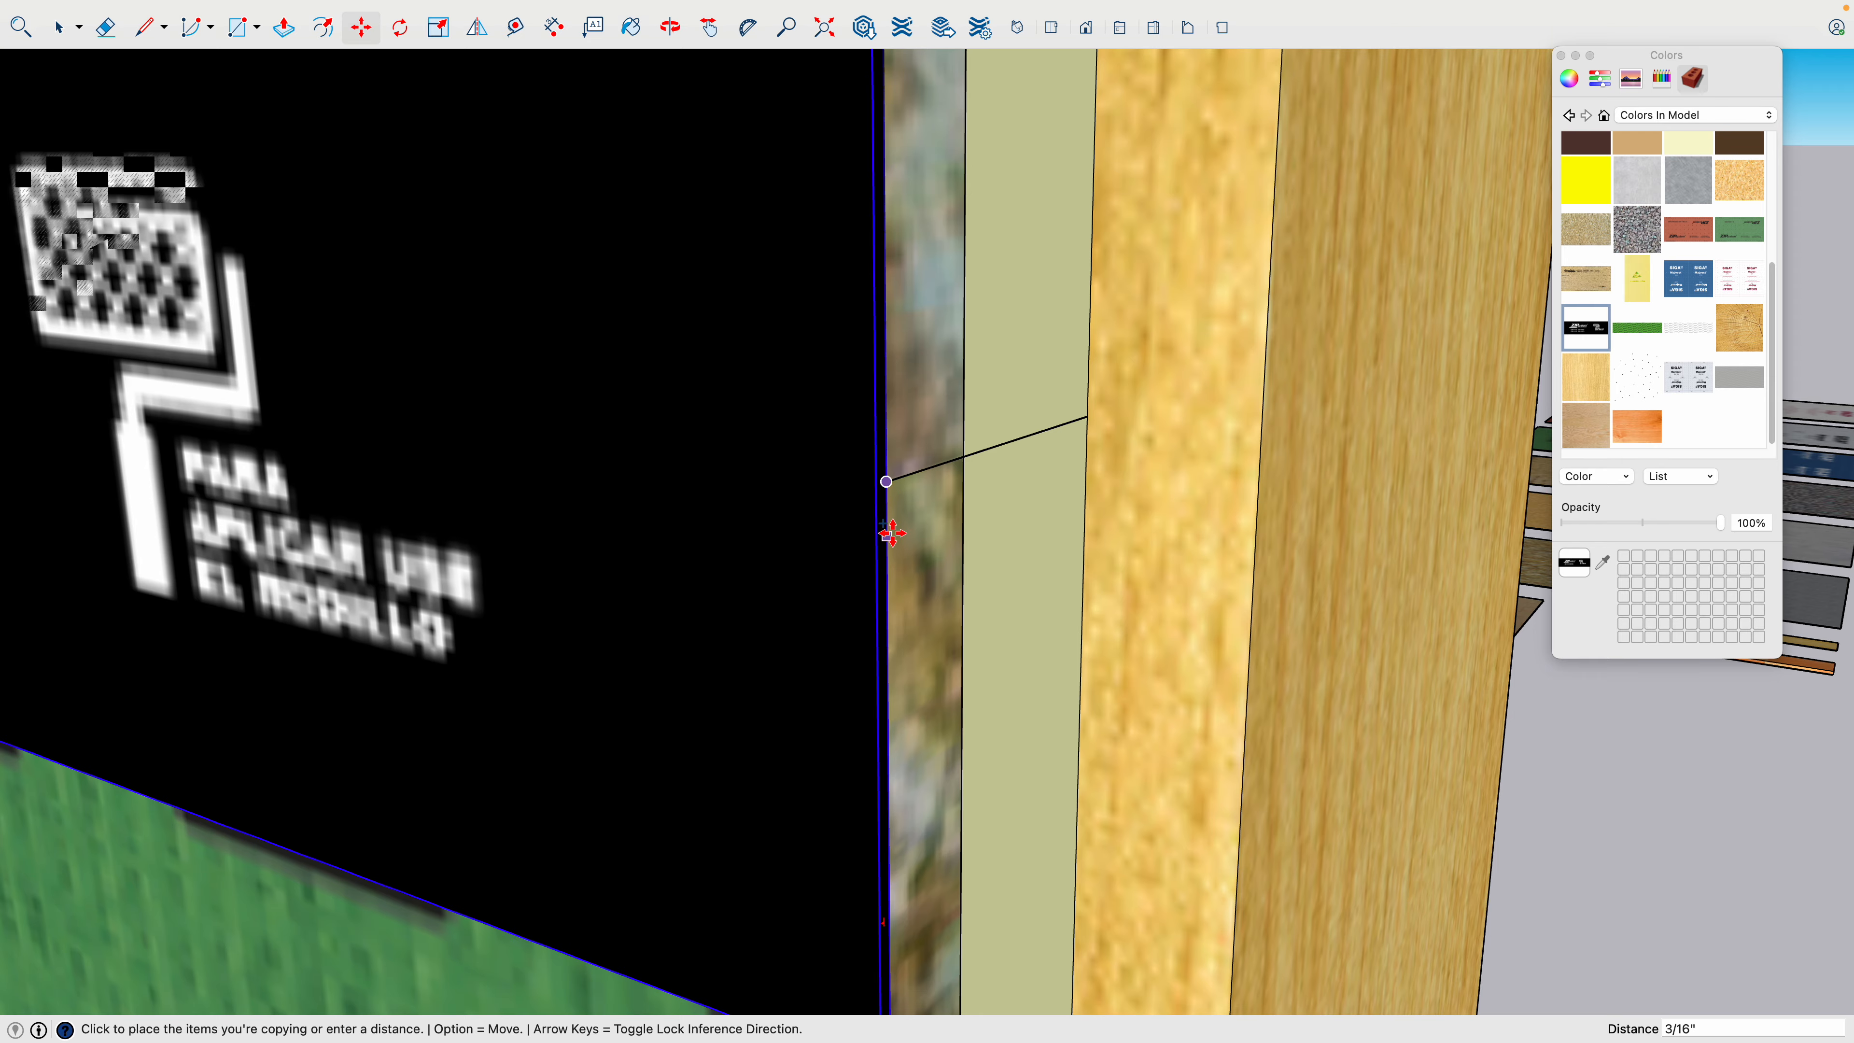
pyautogui.scroll(-10, 892, 533)
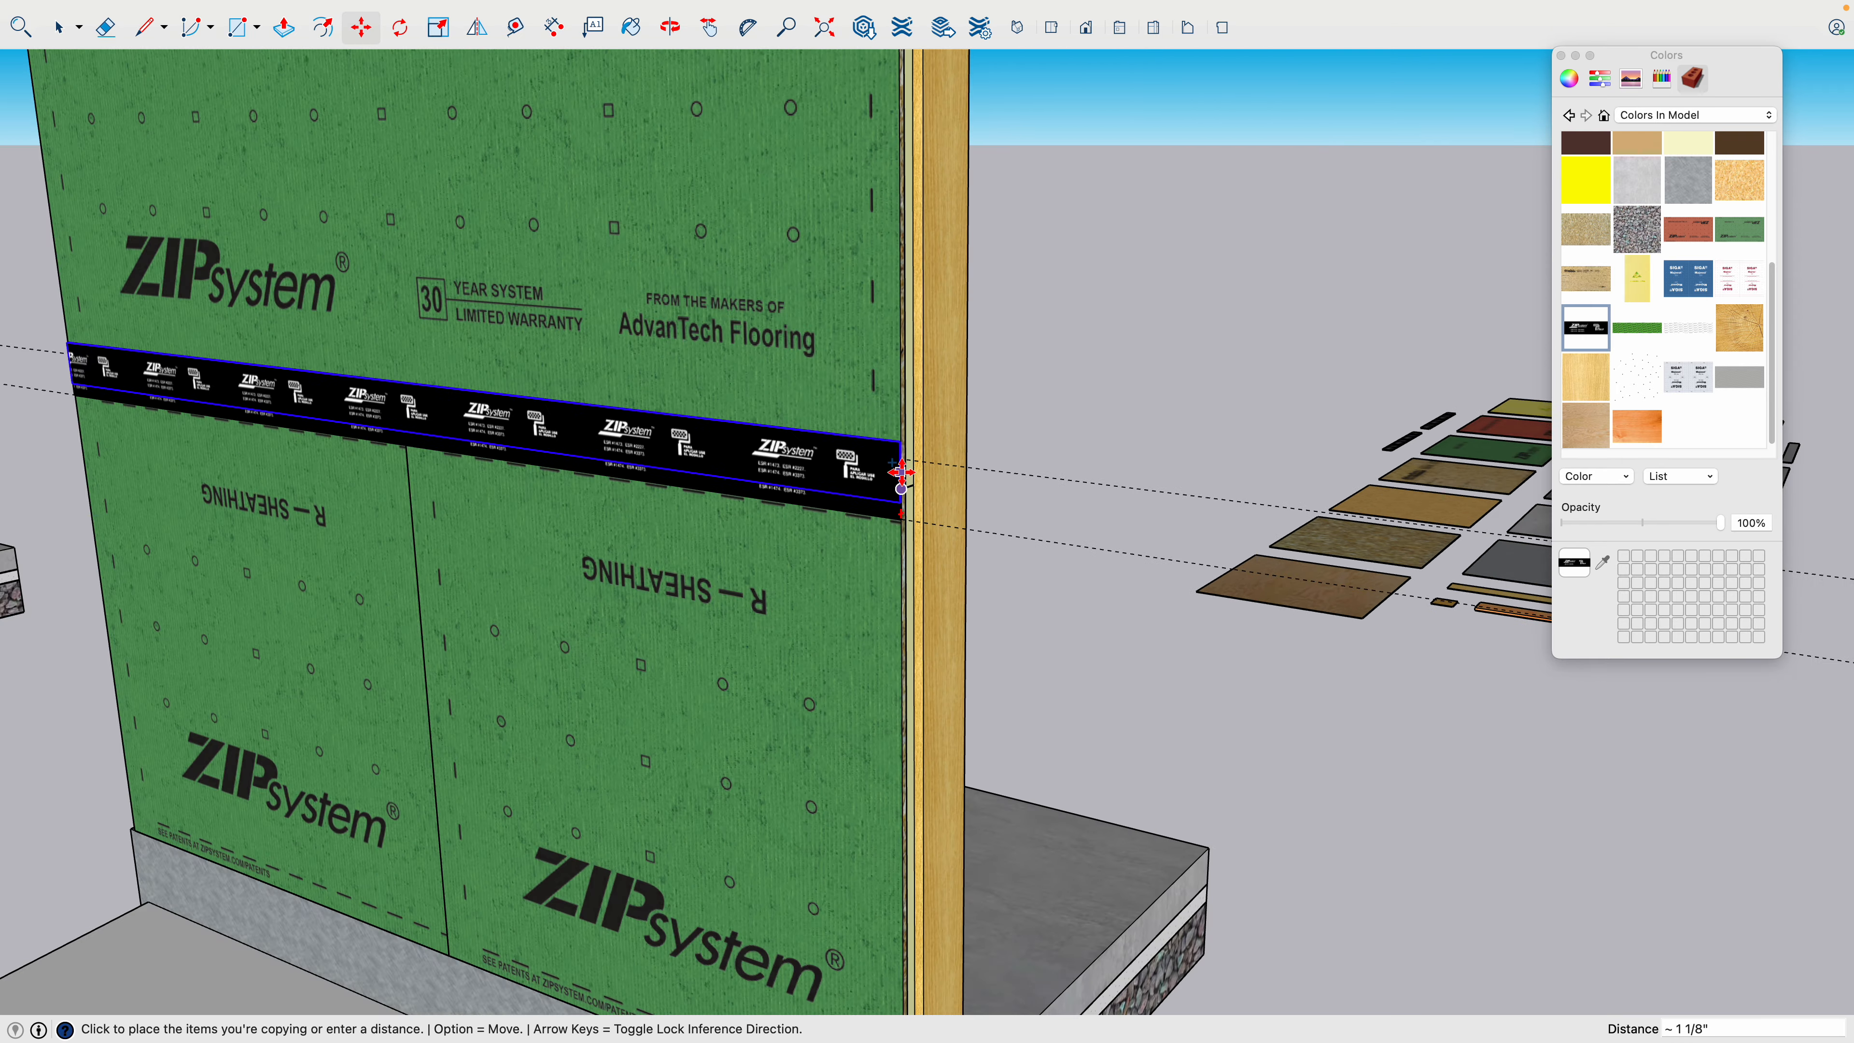
pyautogui.scroll(-5, 902, 472)
pyautogui.scroll(8, 905, 799)
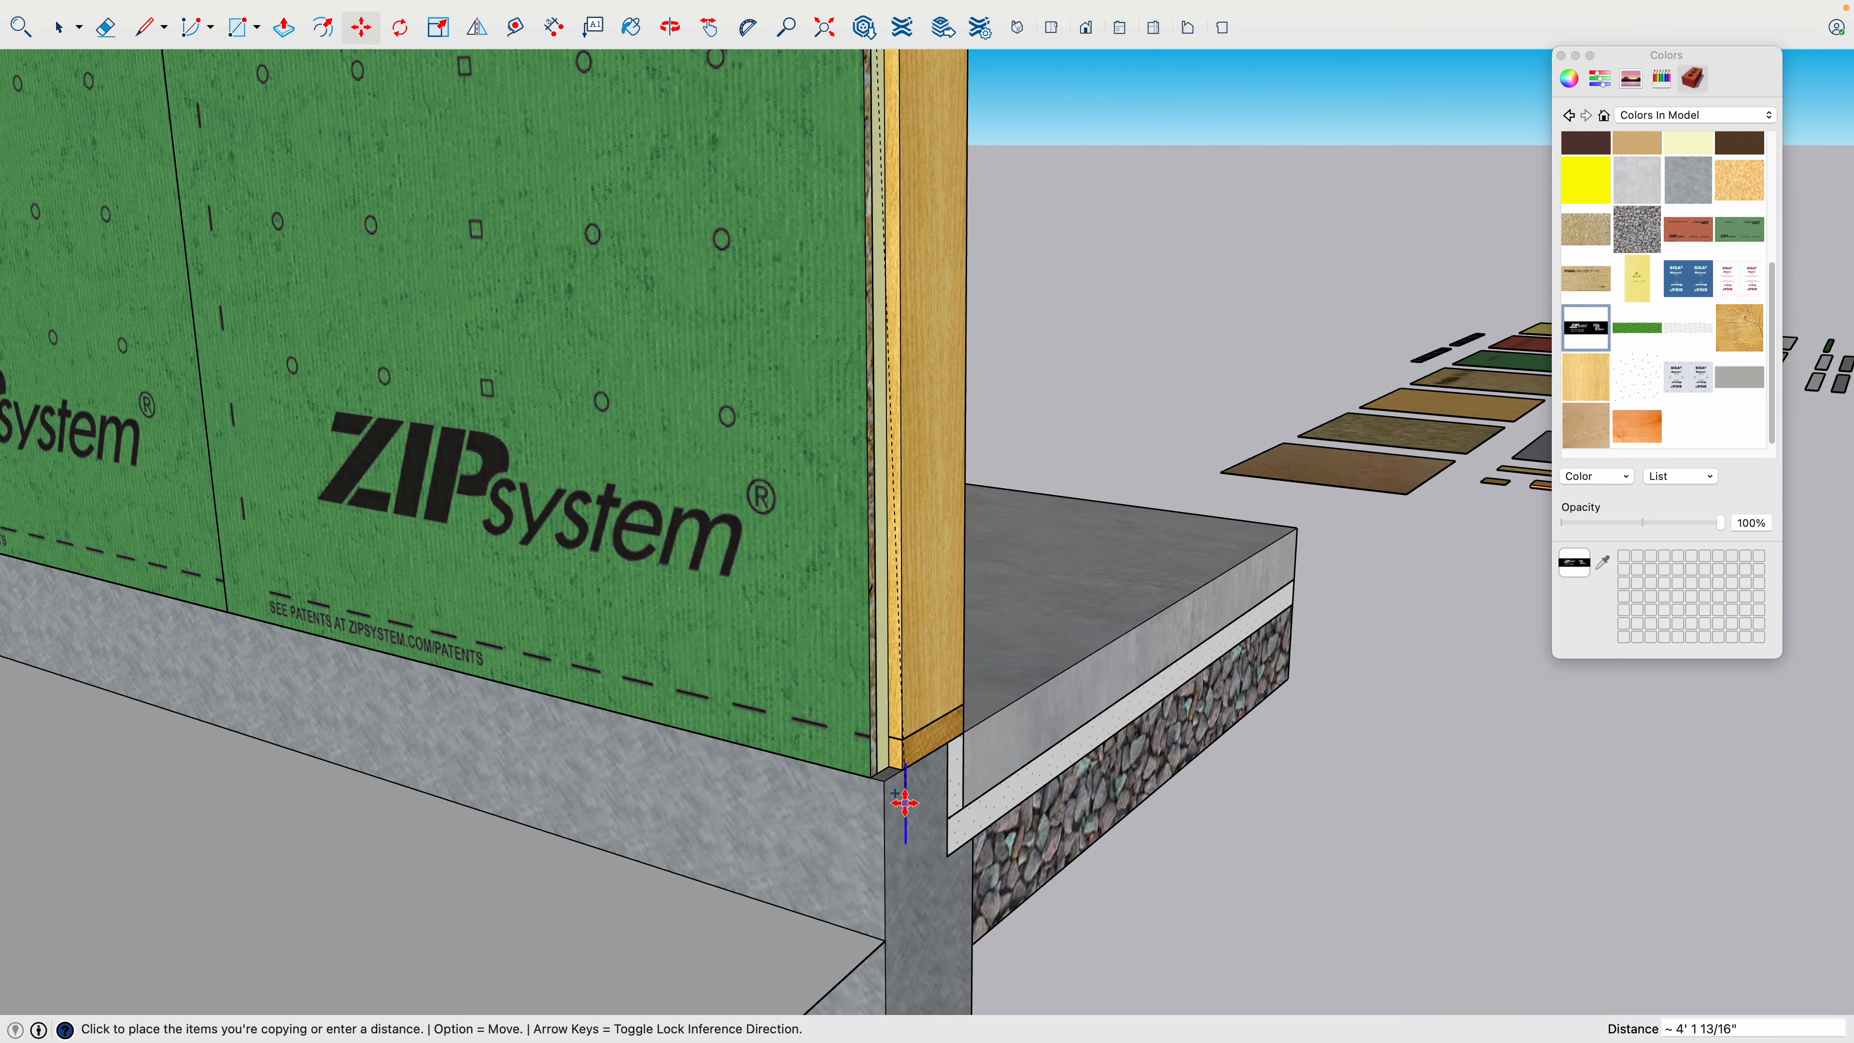
pyautogui.scroll(10, 905, 803)
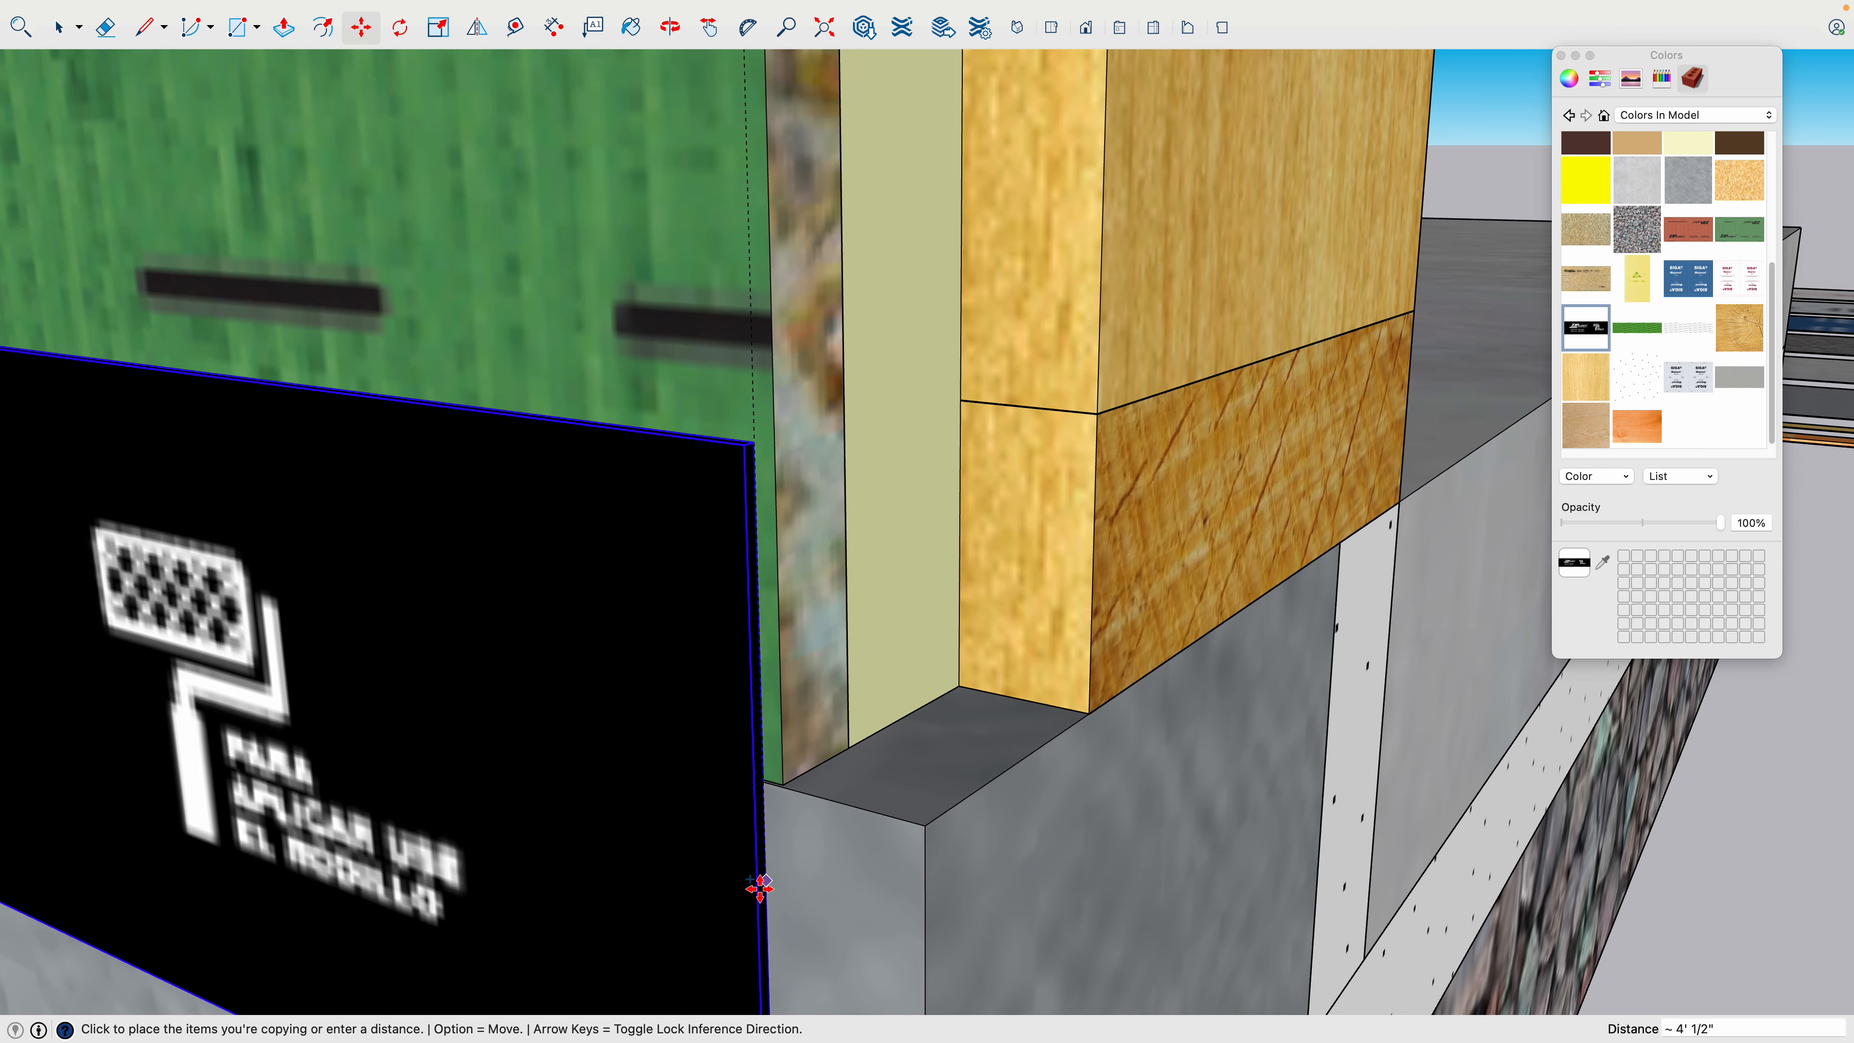
pyautogui.scroll(8, 766, 861)
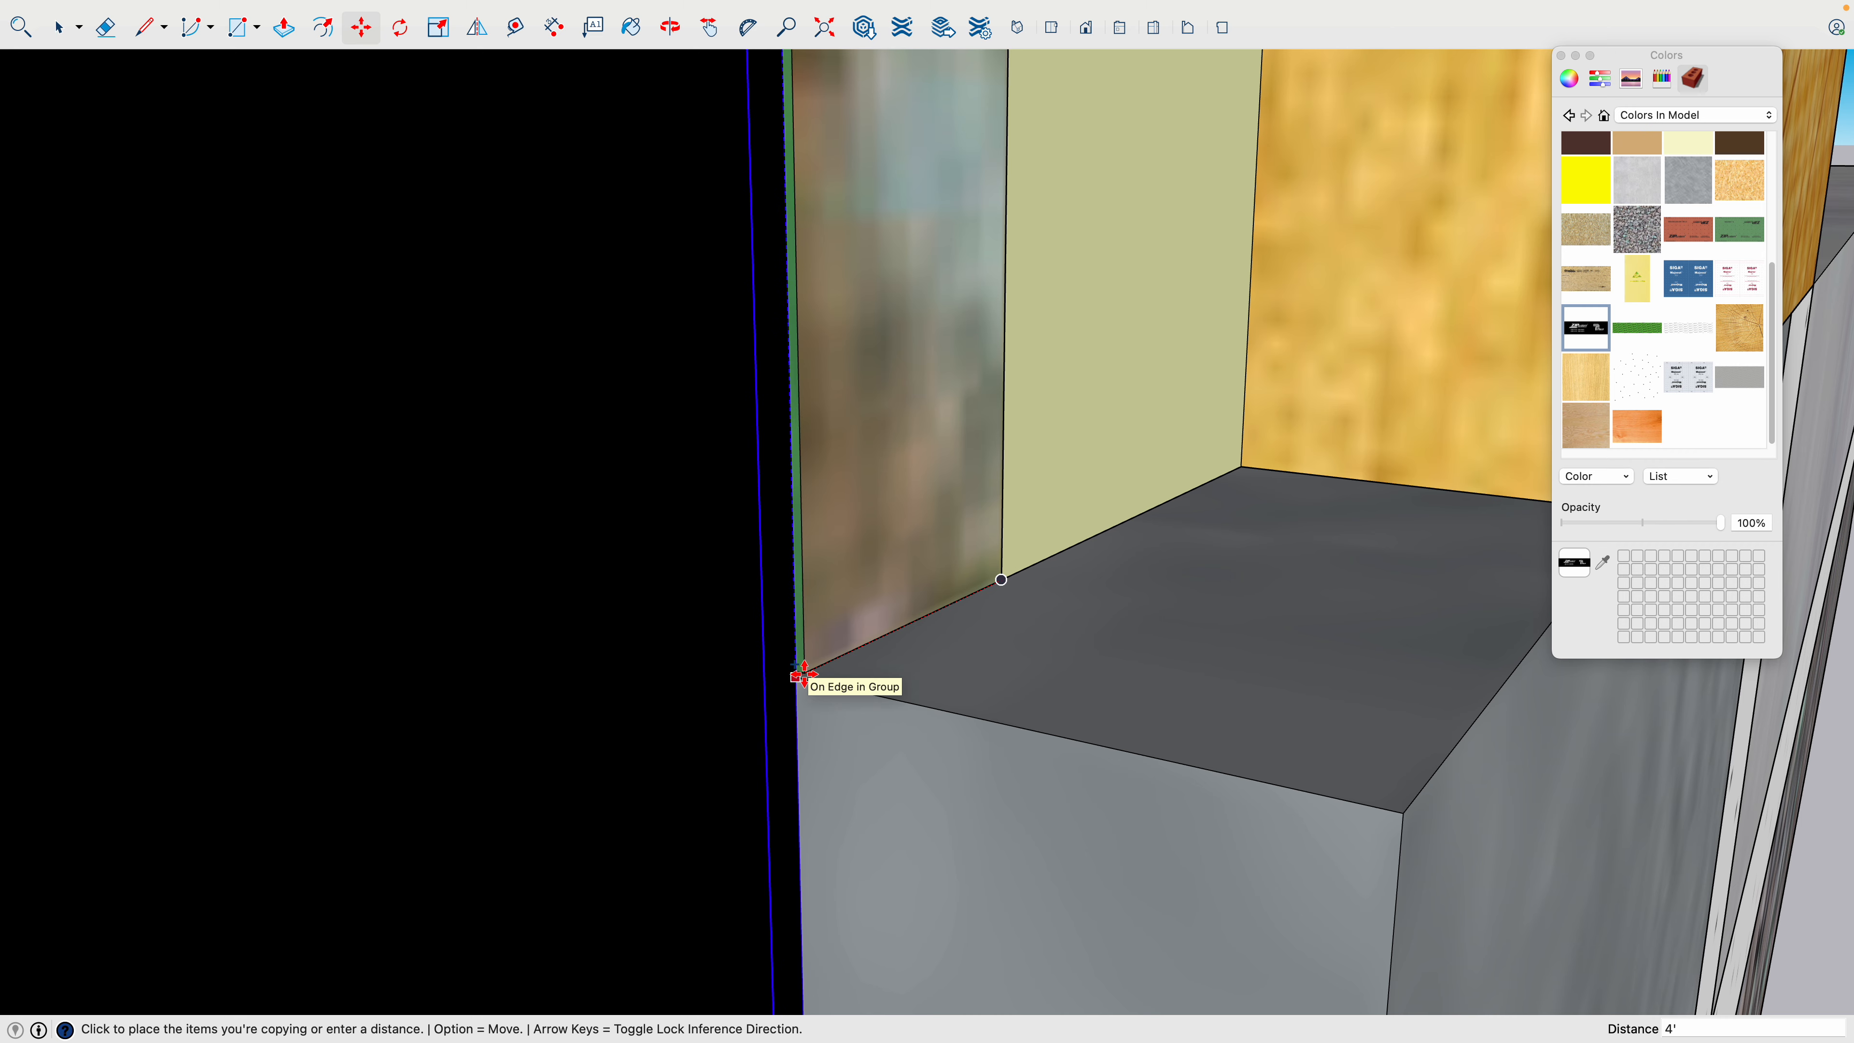
pyautogui.click(805, 674)
pyautogui.scroll(-8, 807, 686)
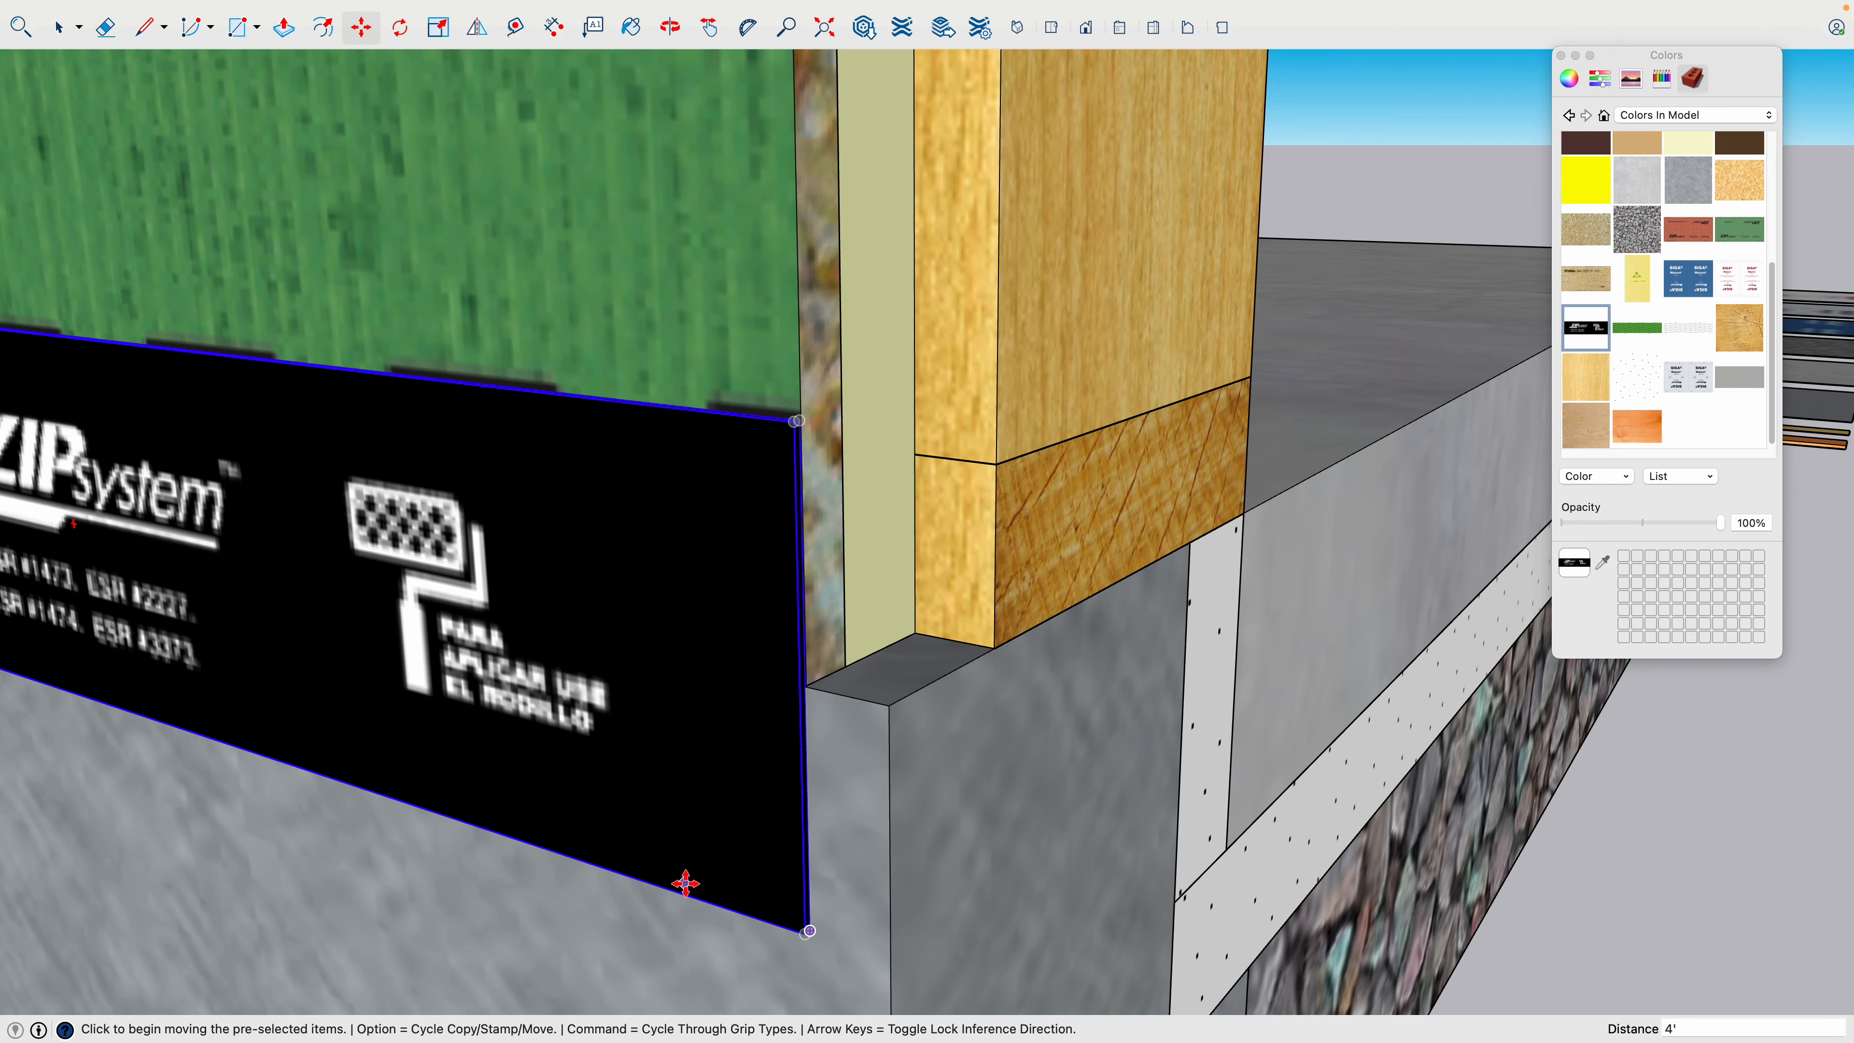
pyautogui.scroll(-3, 712, 855)
pyautogui.scroll(-2, 713, 854)
pyautogui.press('space')
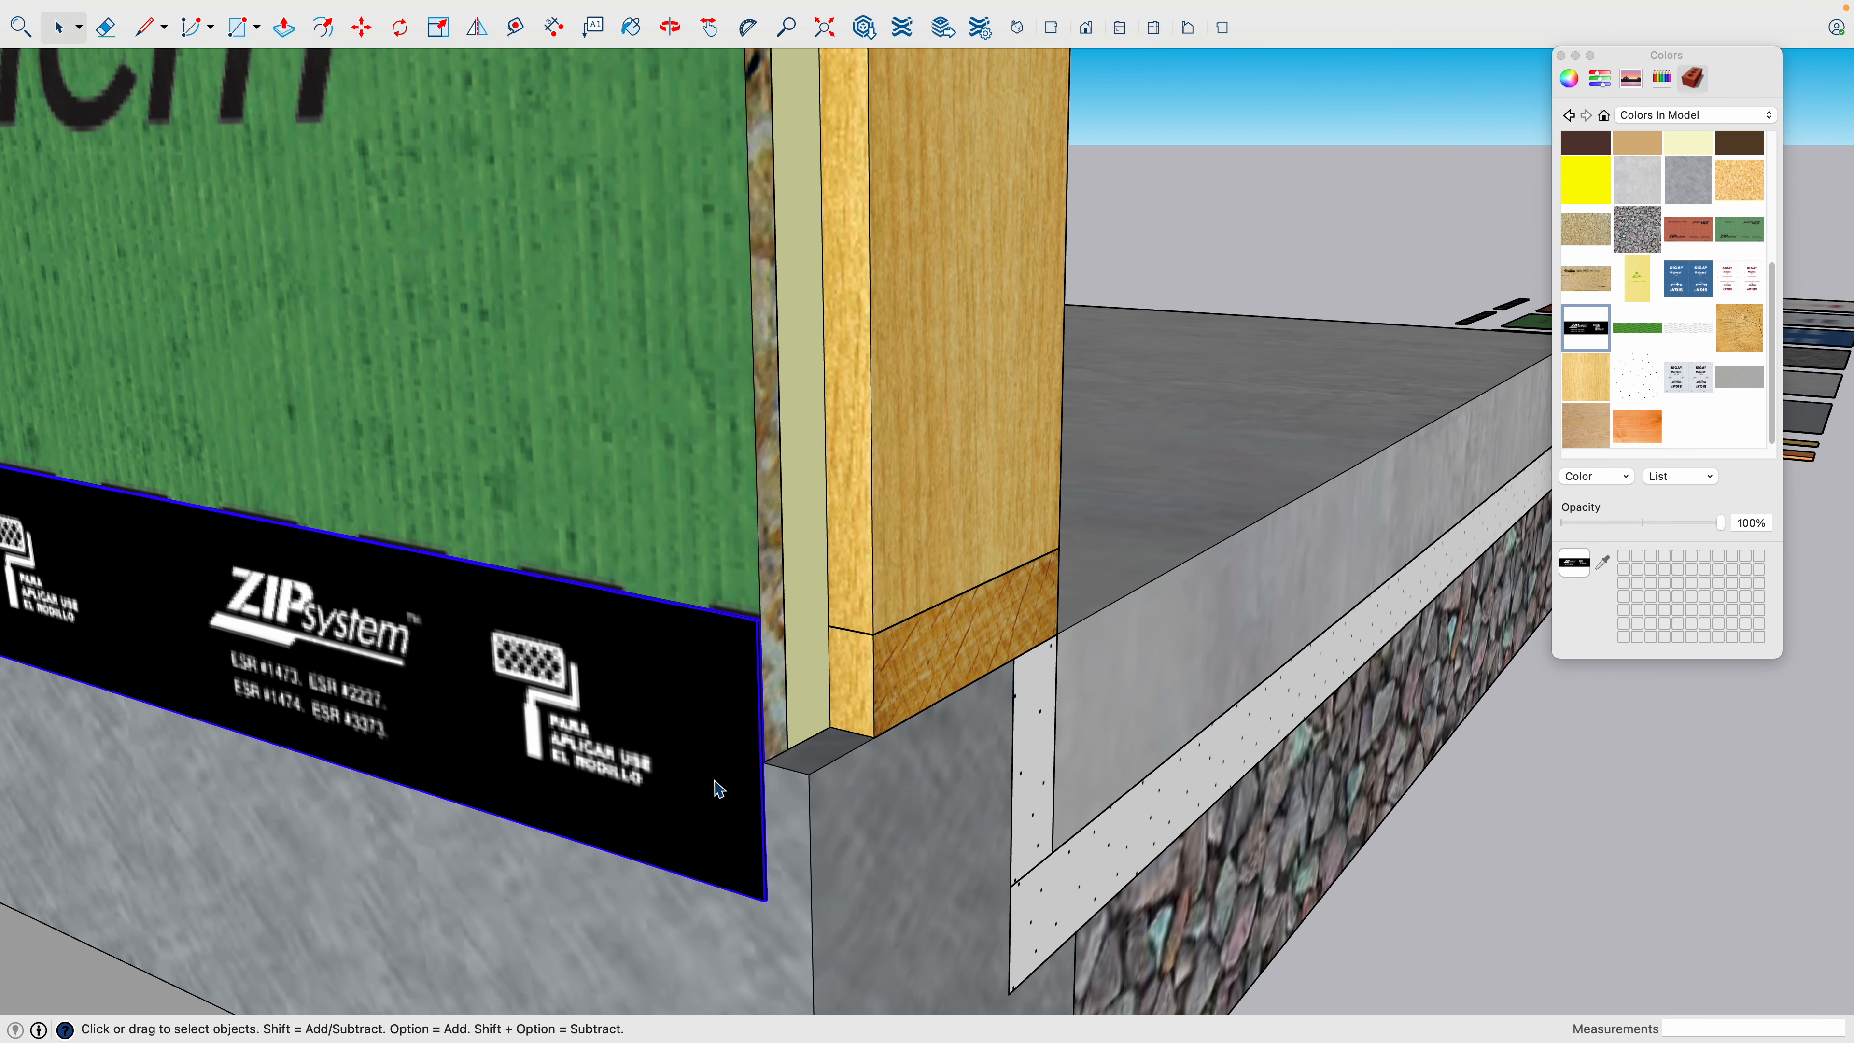
# - Open the copied tape strip at the foundation joint and paint it with the gray SIGA Fentrim tape texture
pyautogui.doubleClick(712, 763)
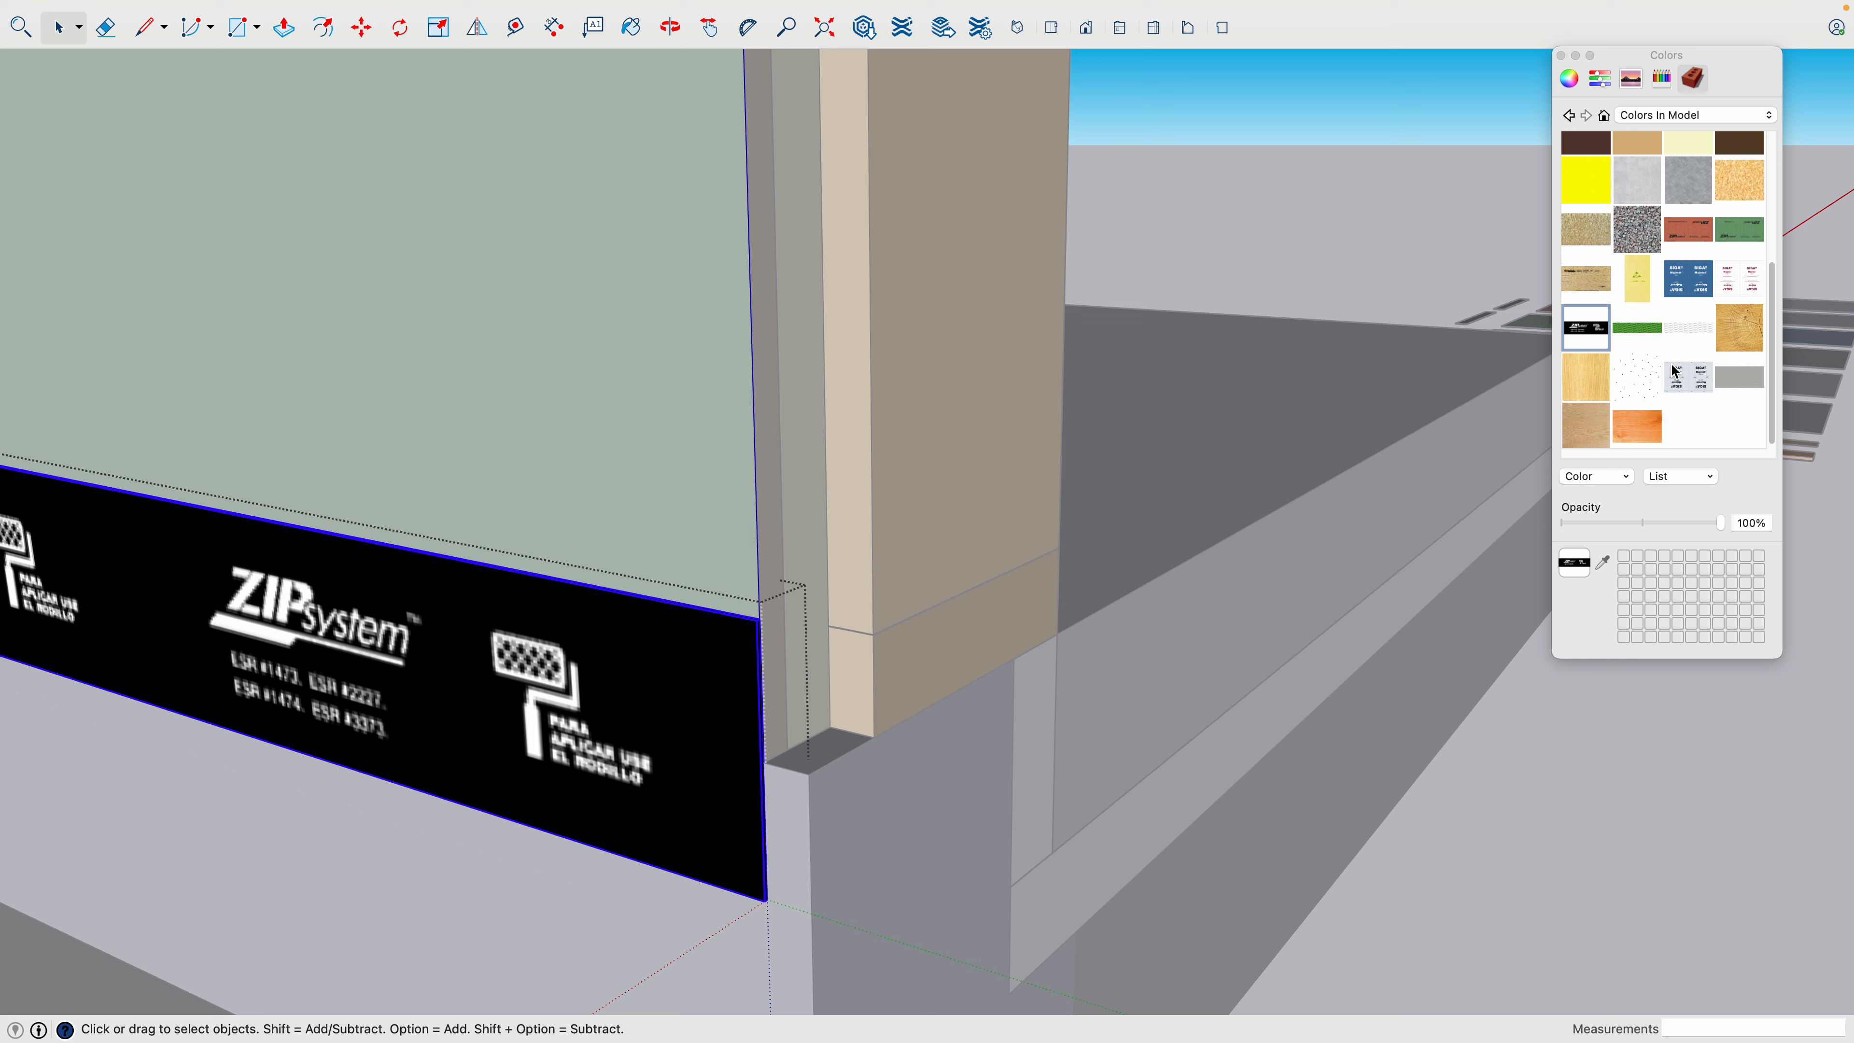
pyautogui.click(1732, 379)
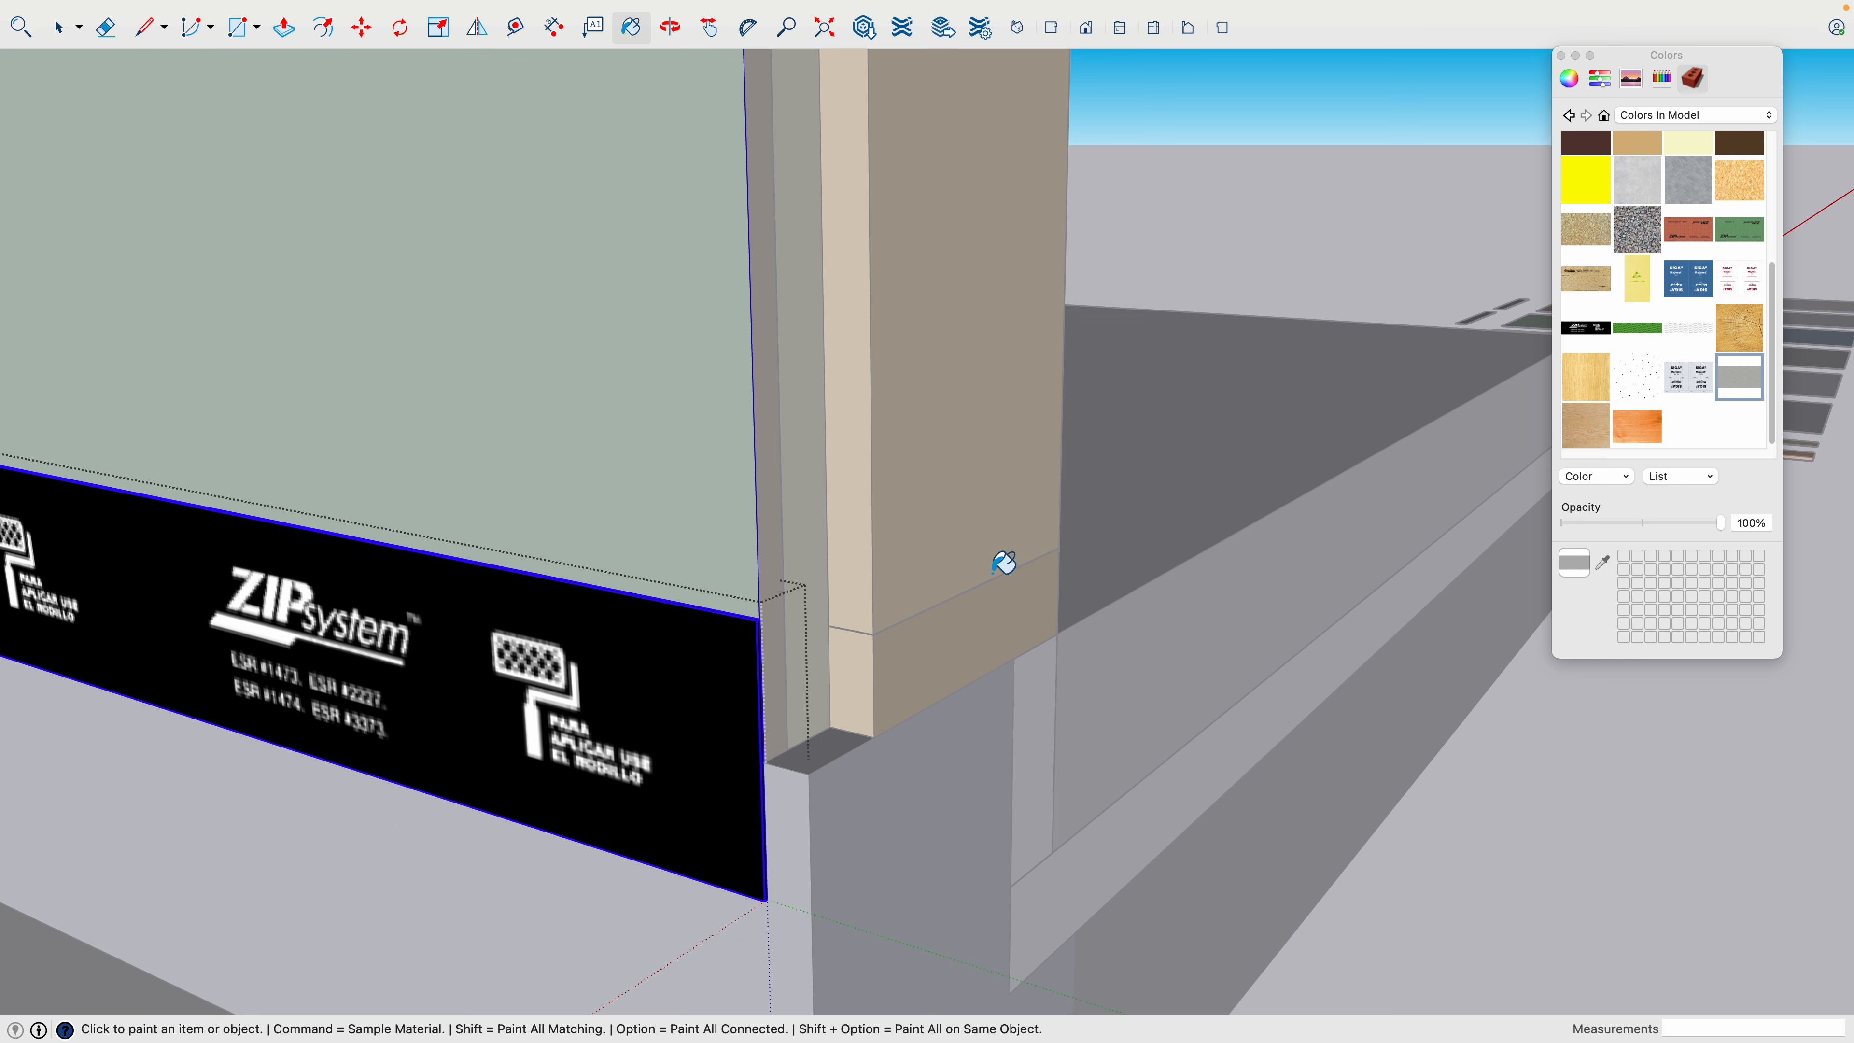
pyautogui.click(733, 666)
pyautogui.scroll(-2, 735, 666)
pyautogui.scroll(-1, 736, 666)
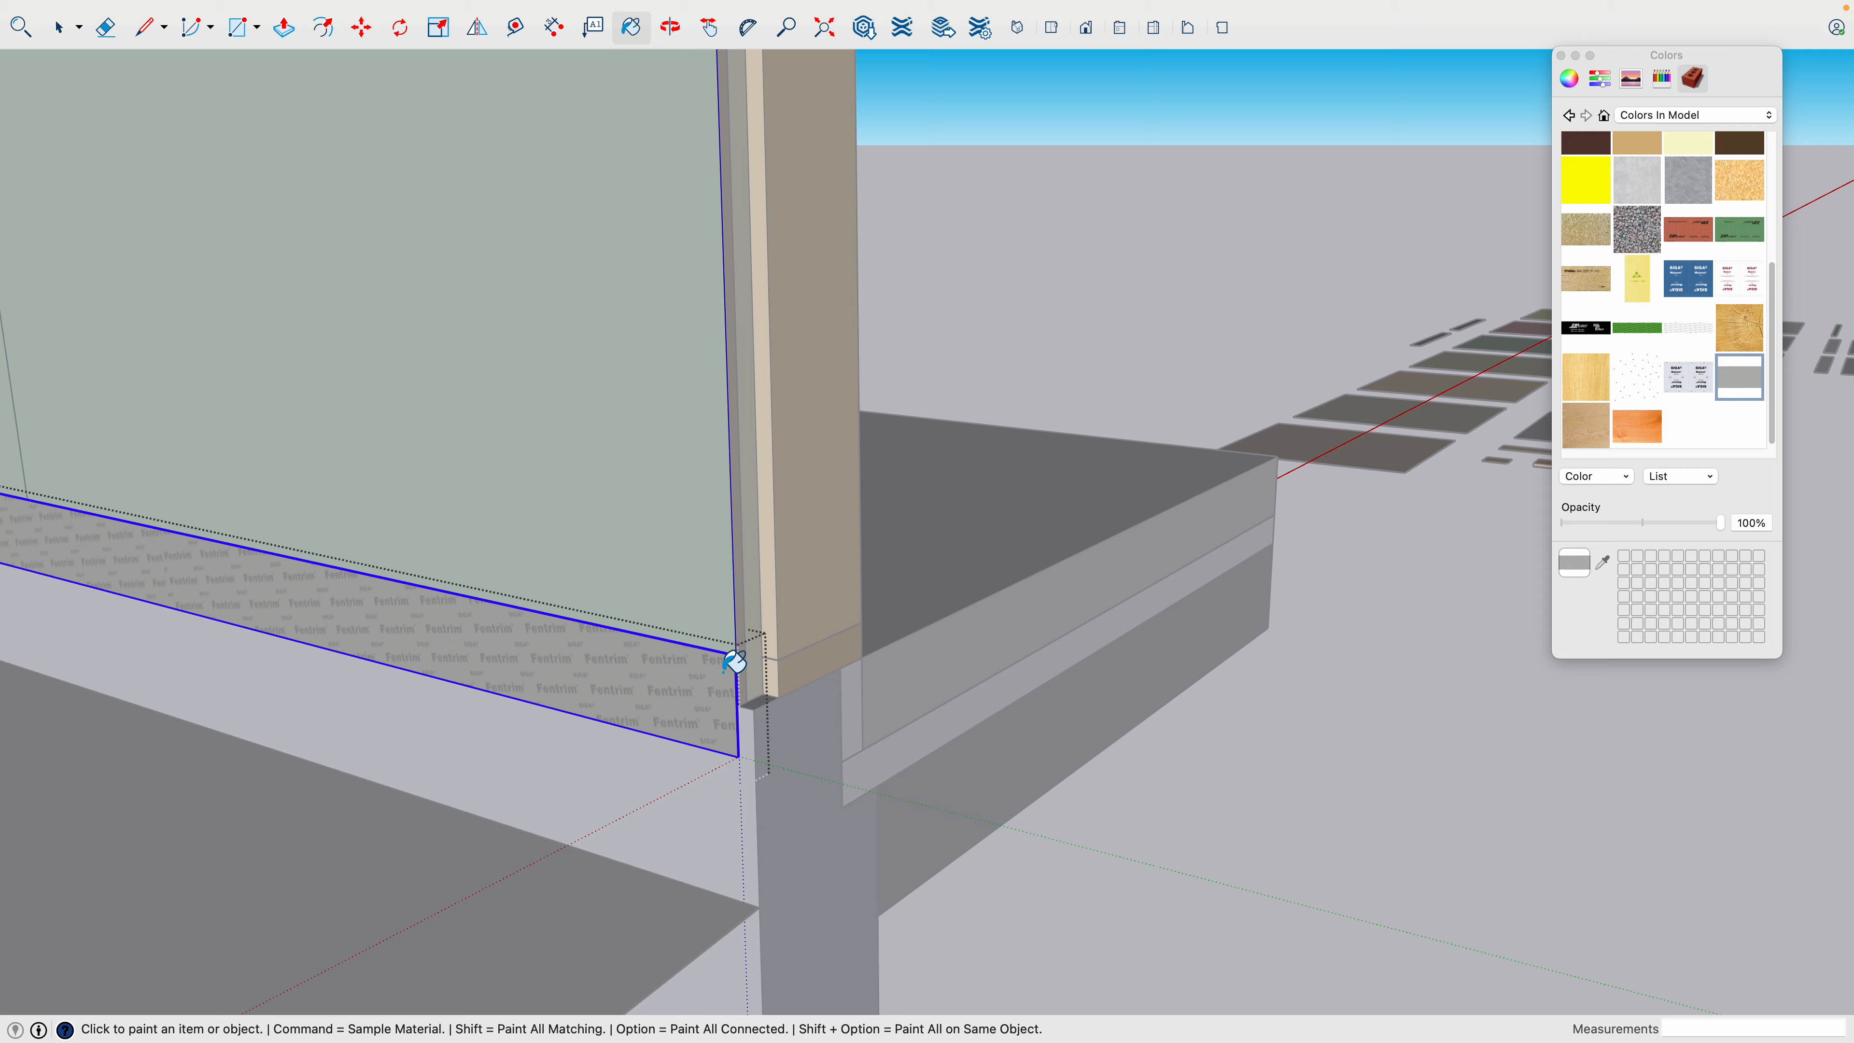
pyautogui.press('space')
# - Examine the Fentrim and ZIP tape strips on the wall and the vertical joint between the lower sheathing panels
pyautogui.press('h')
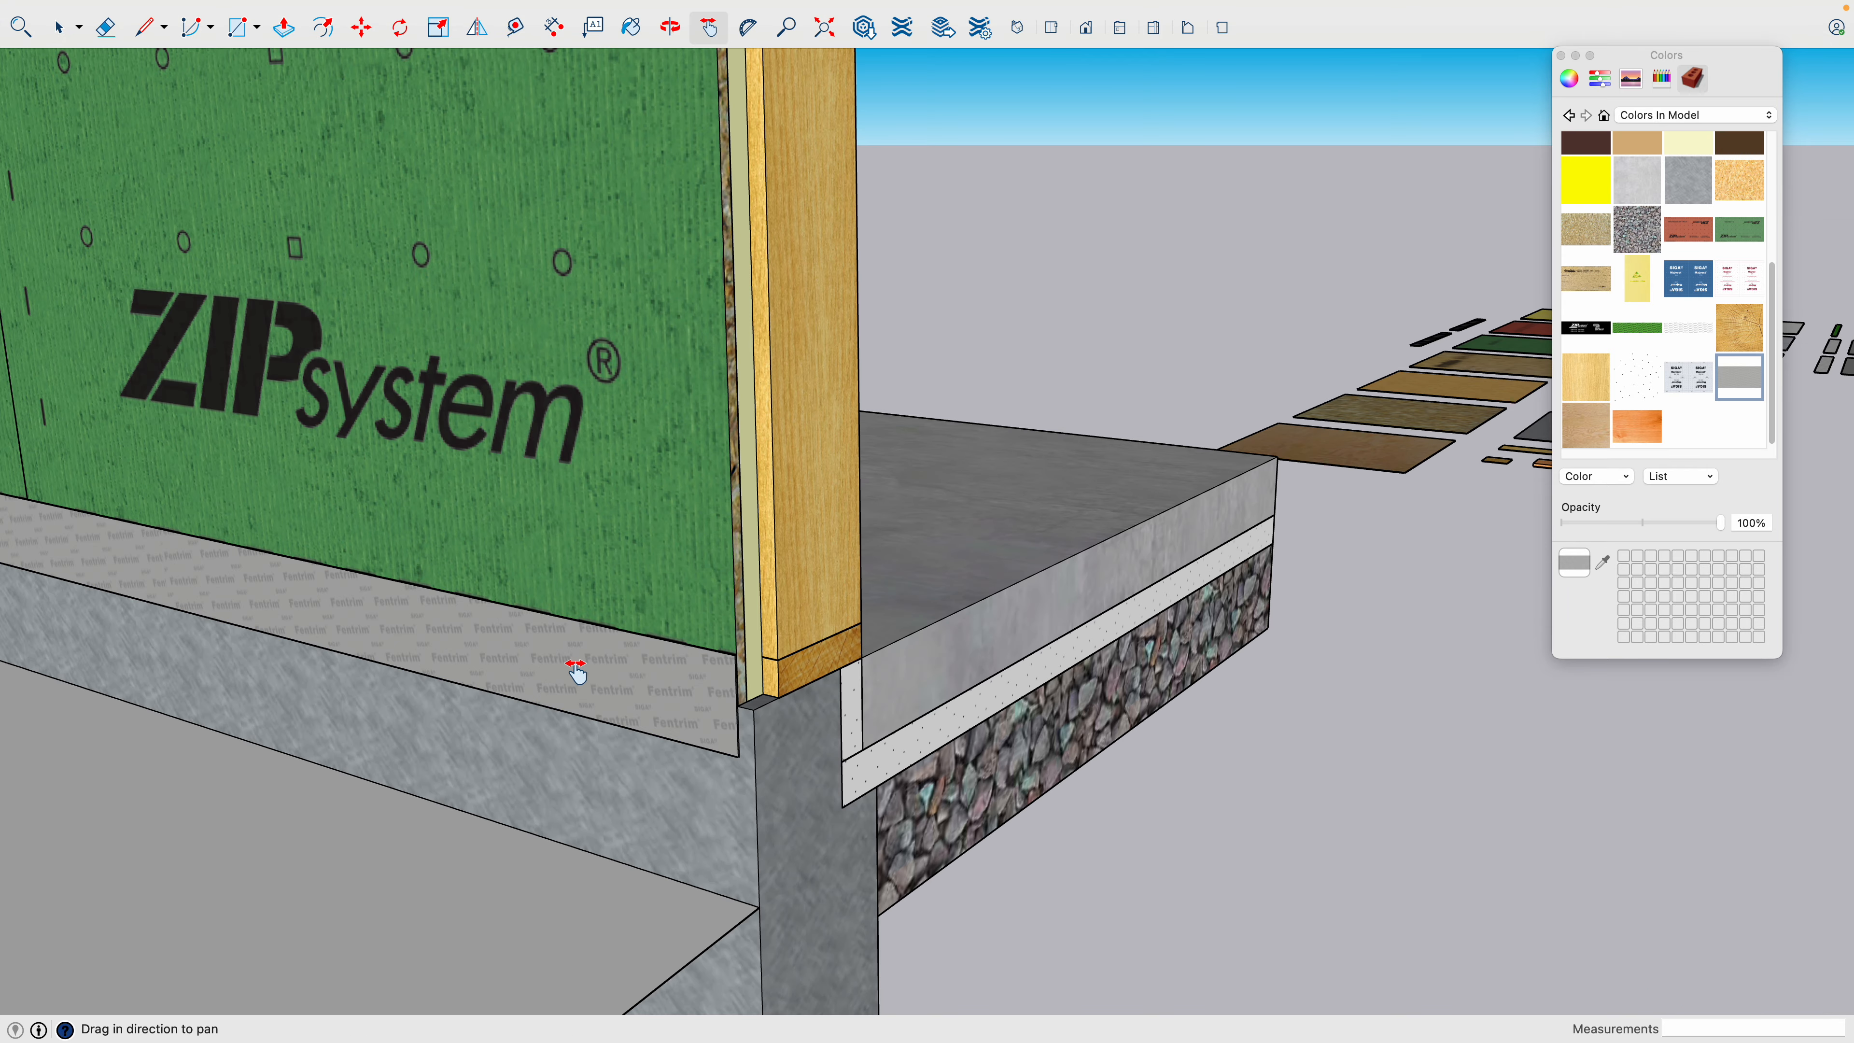
pyautogui.scroll(6, 712, 758)
pyautogui.scroll(-8, 840, 822)
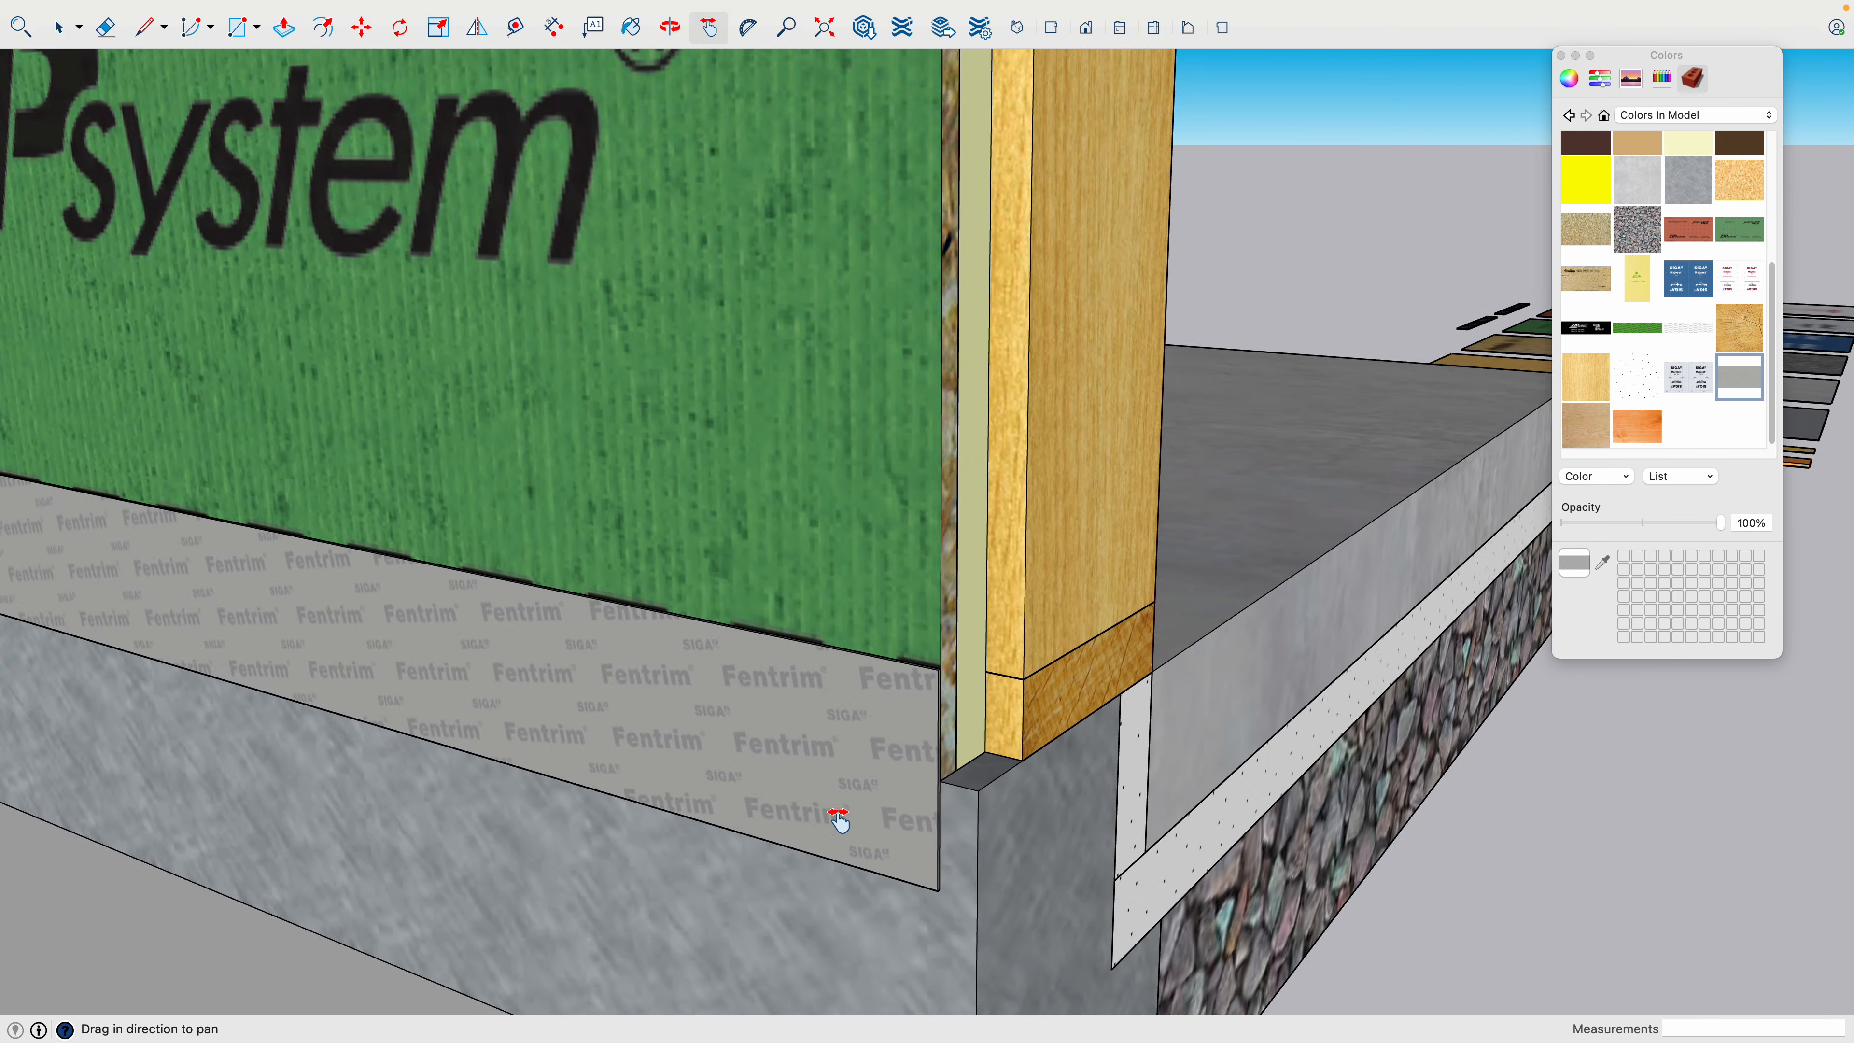
pyautogui.scroll(2, 854, 384)
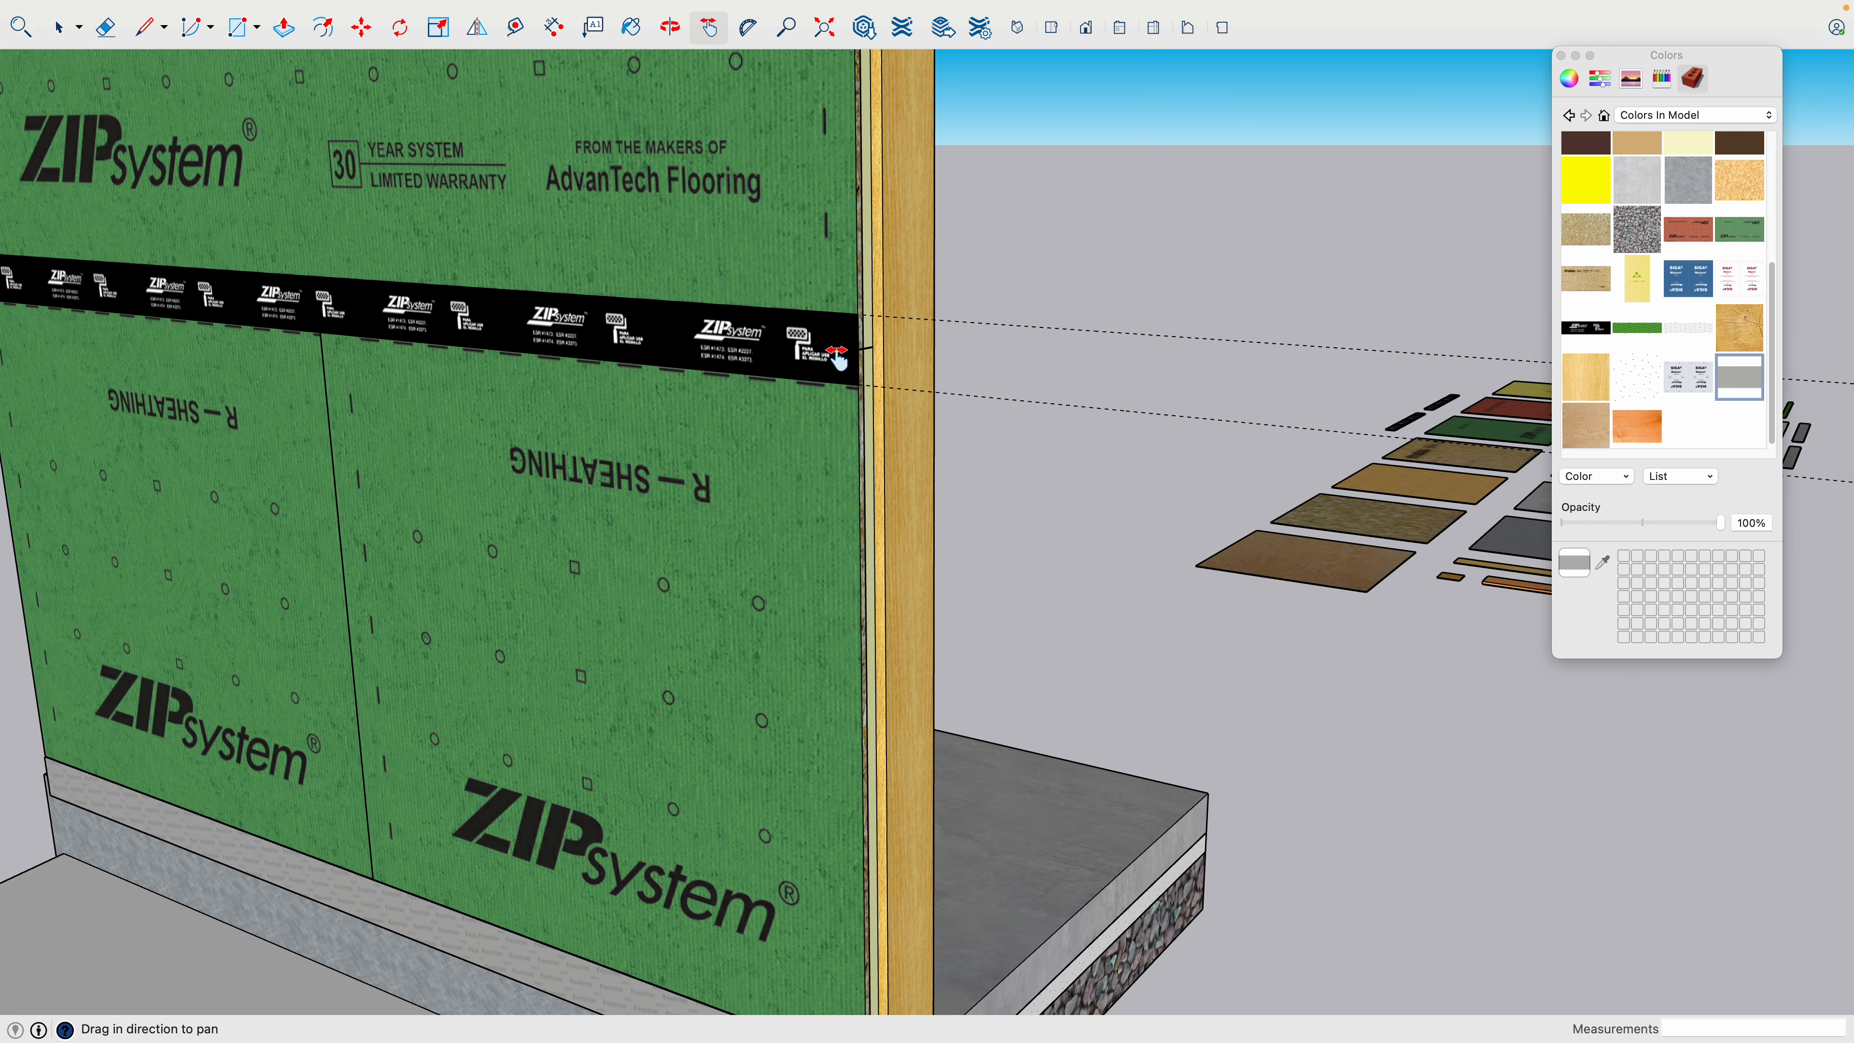
pyautogui.scroll(-1, 836, 362)
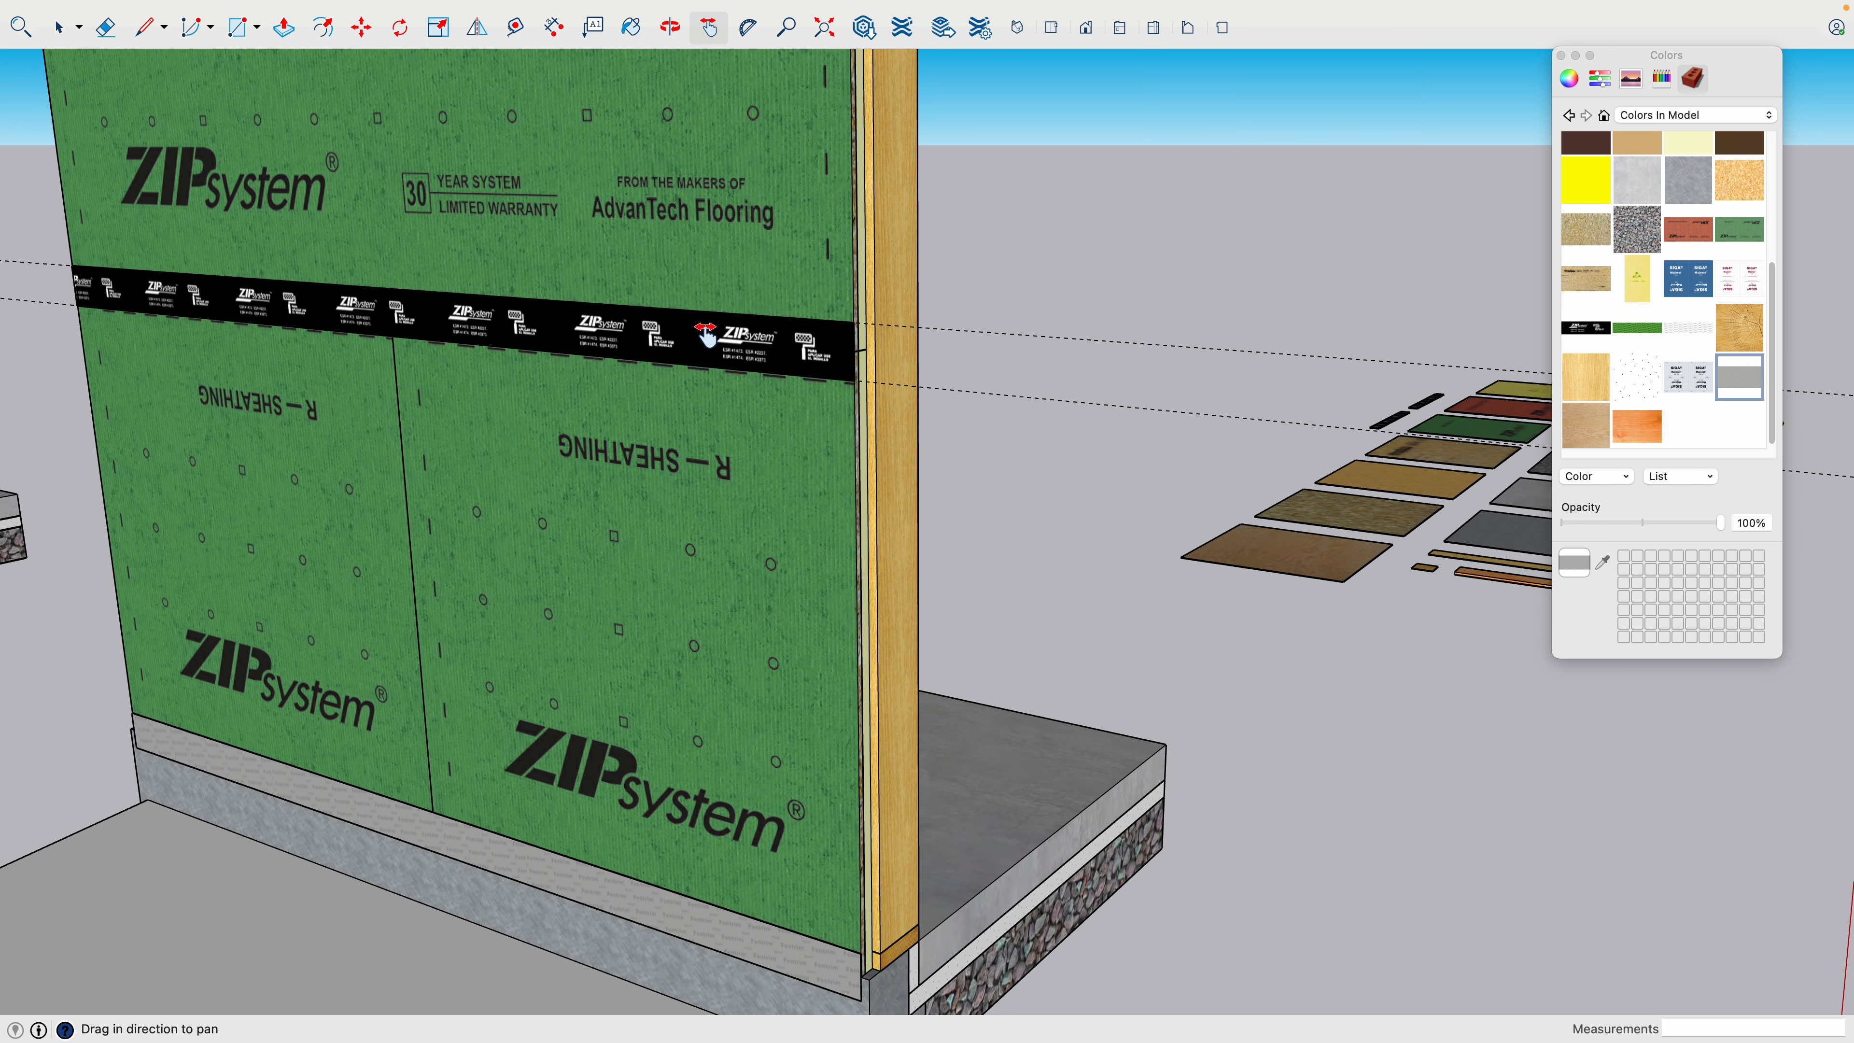
pyautogui.scroll(-1, 728, 343)
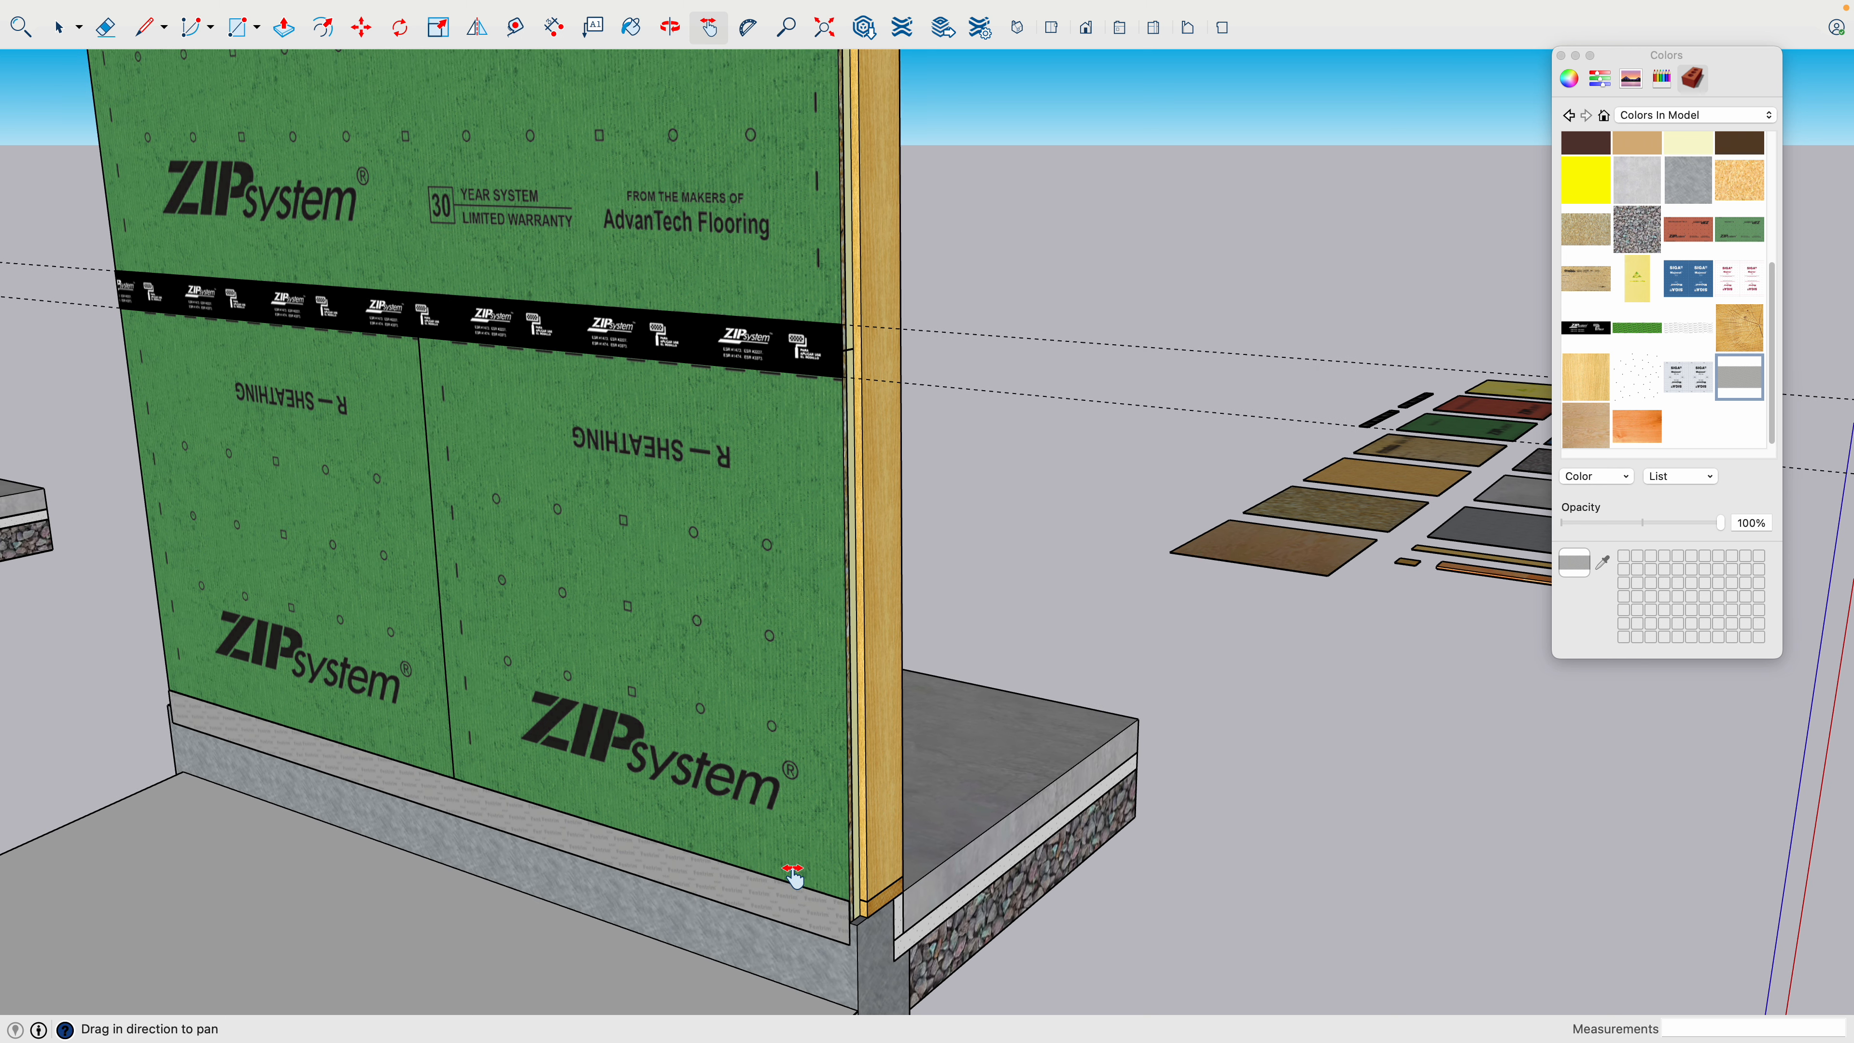
pyautogui.scroll(-2, 792, 884)
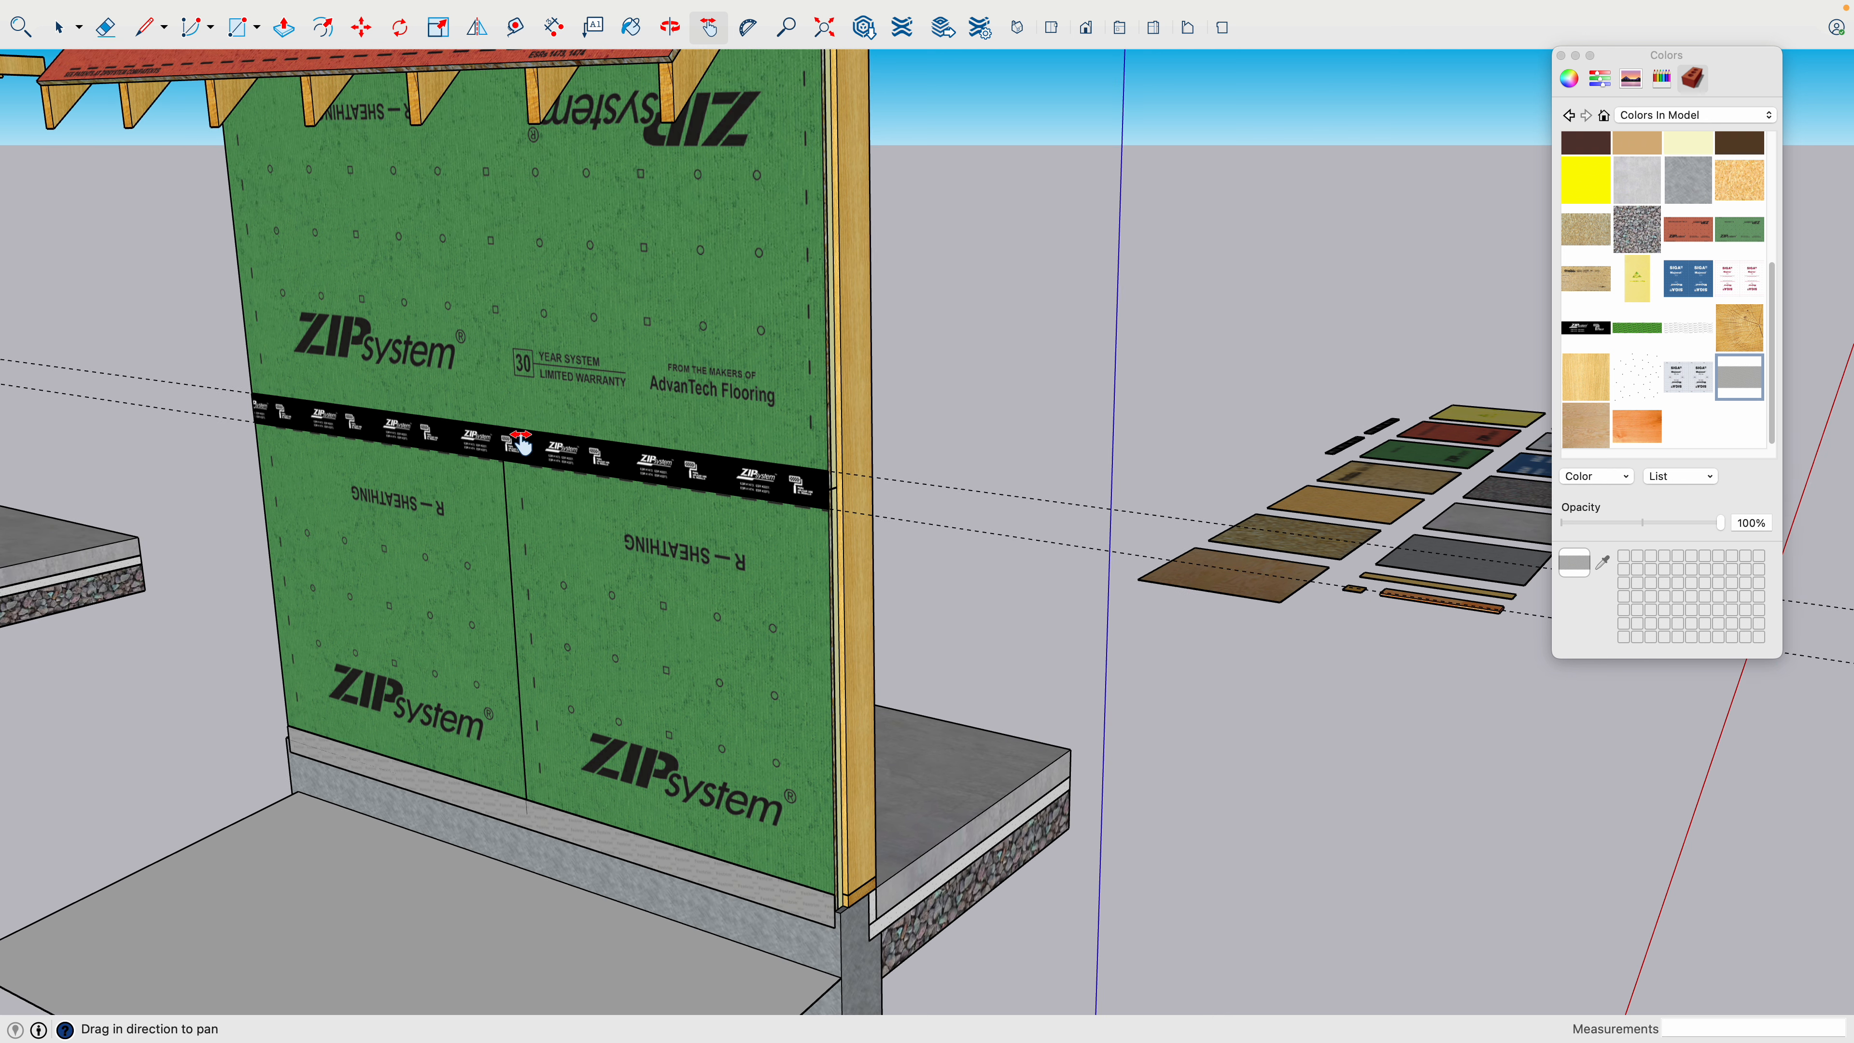
pyautogui.press('space')
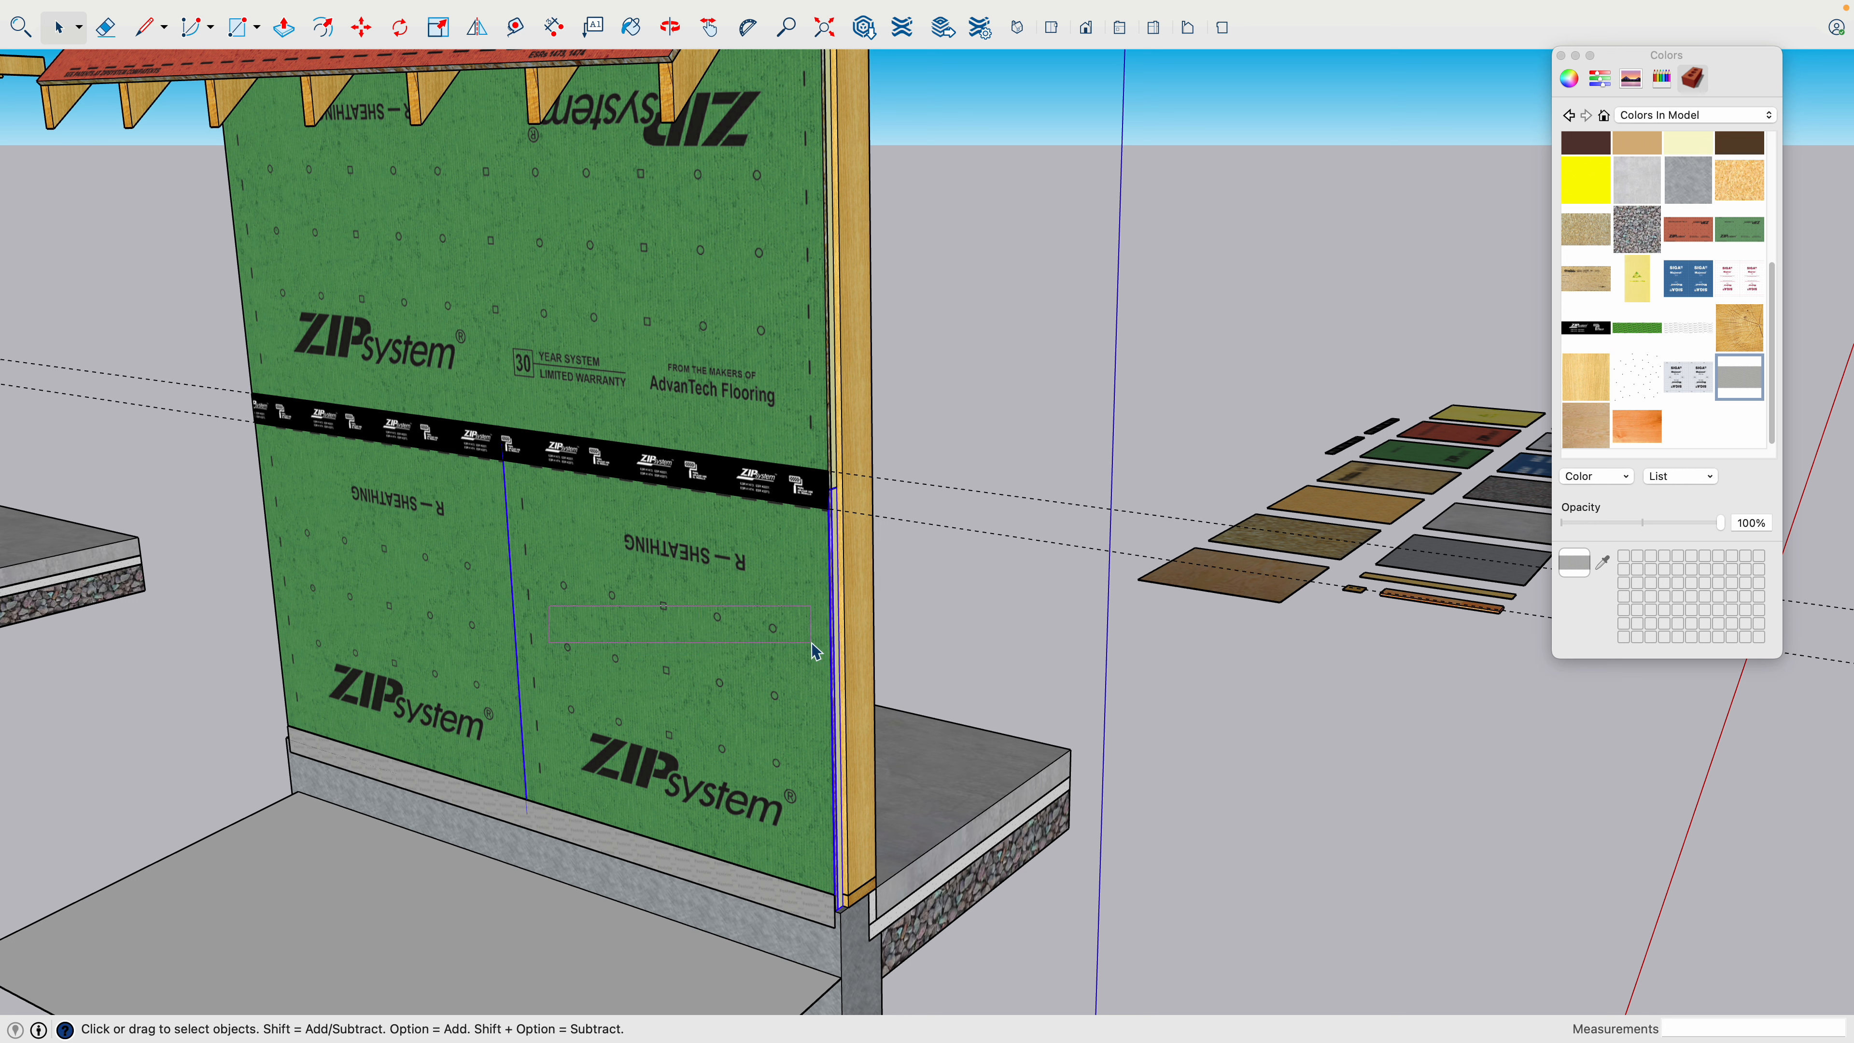
pyautogui.moveTo(815, 650); pyautogui.dragTo(812, 649)
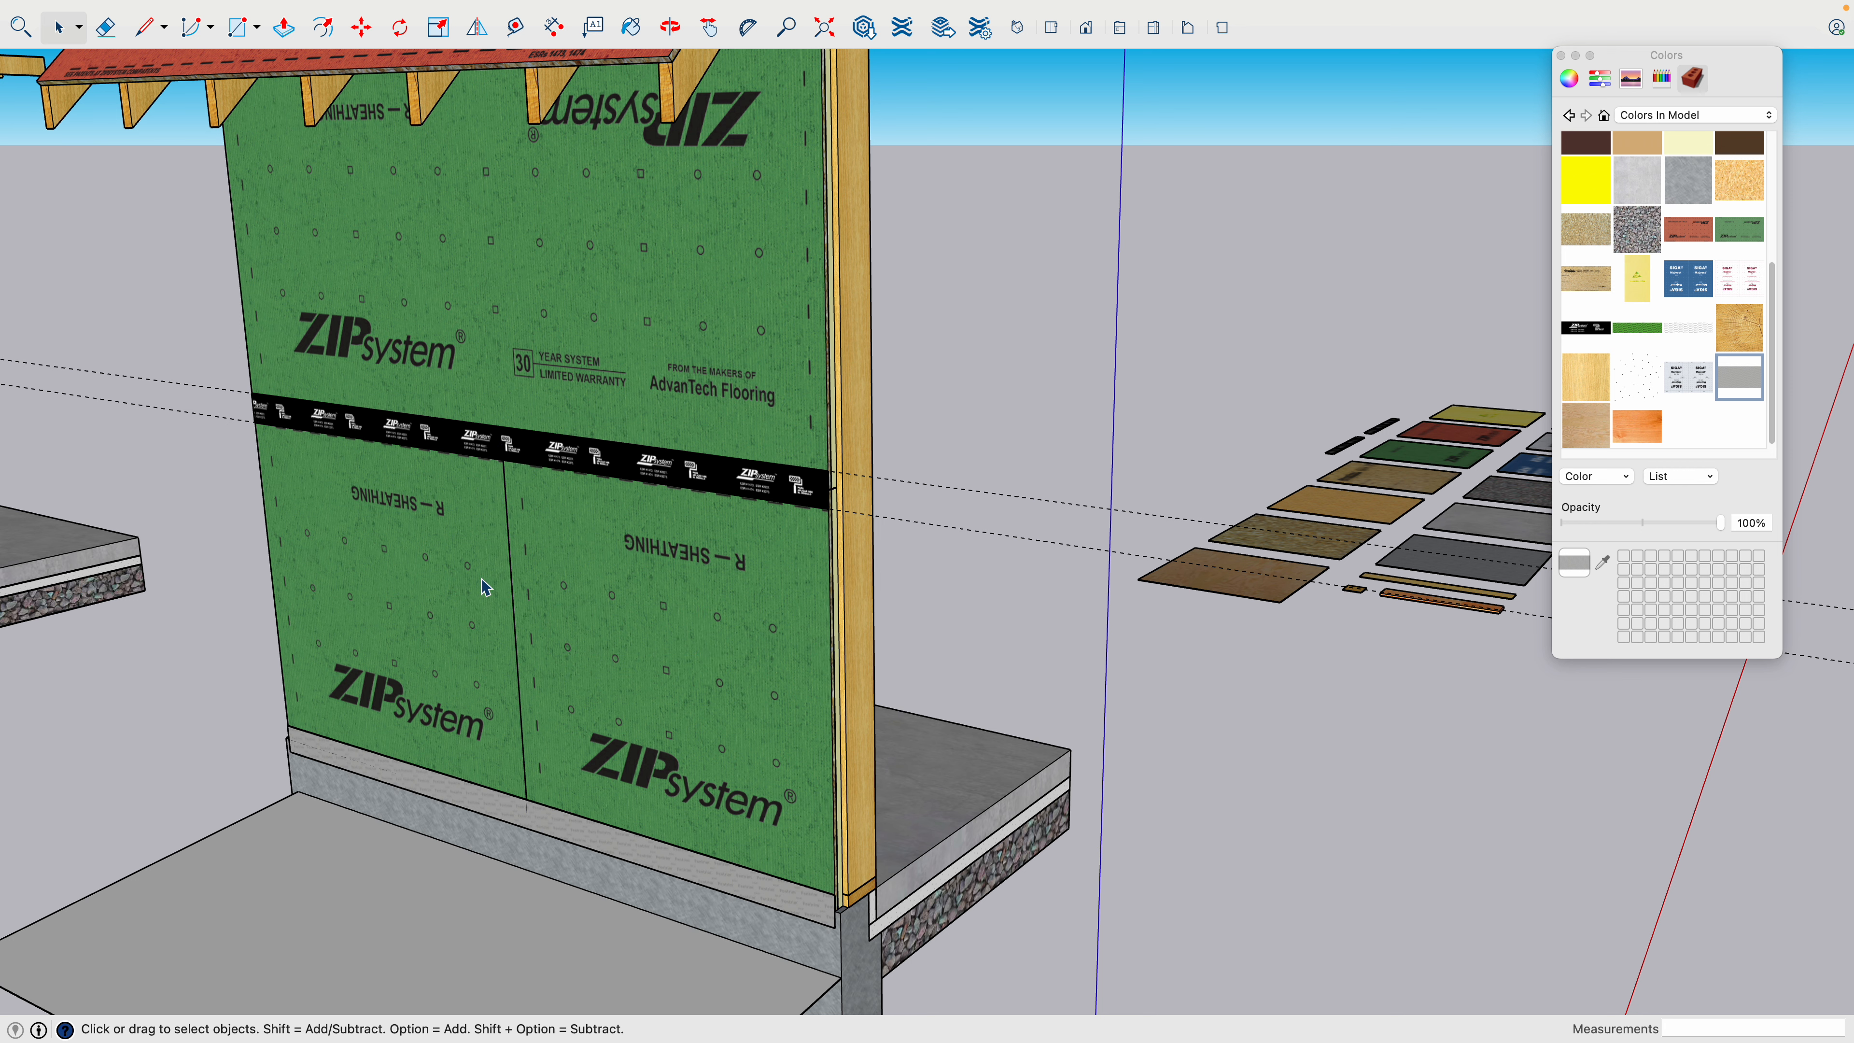
# - Place vertical guides 2" to each side of the vertical joint between the lower sheathing panels
pyautogui.scroll(6, 487, 570)
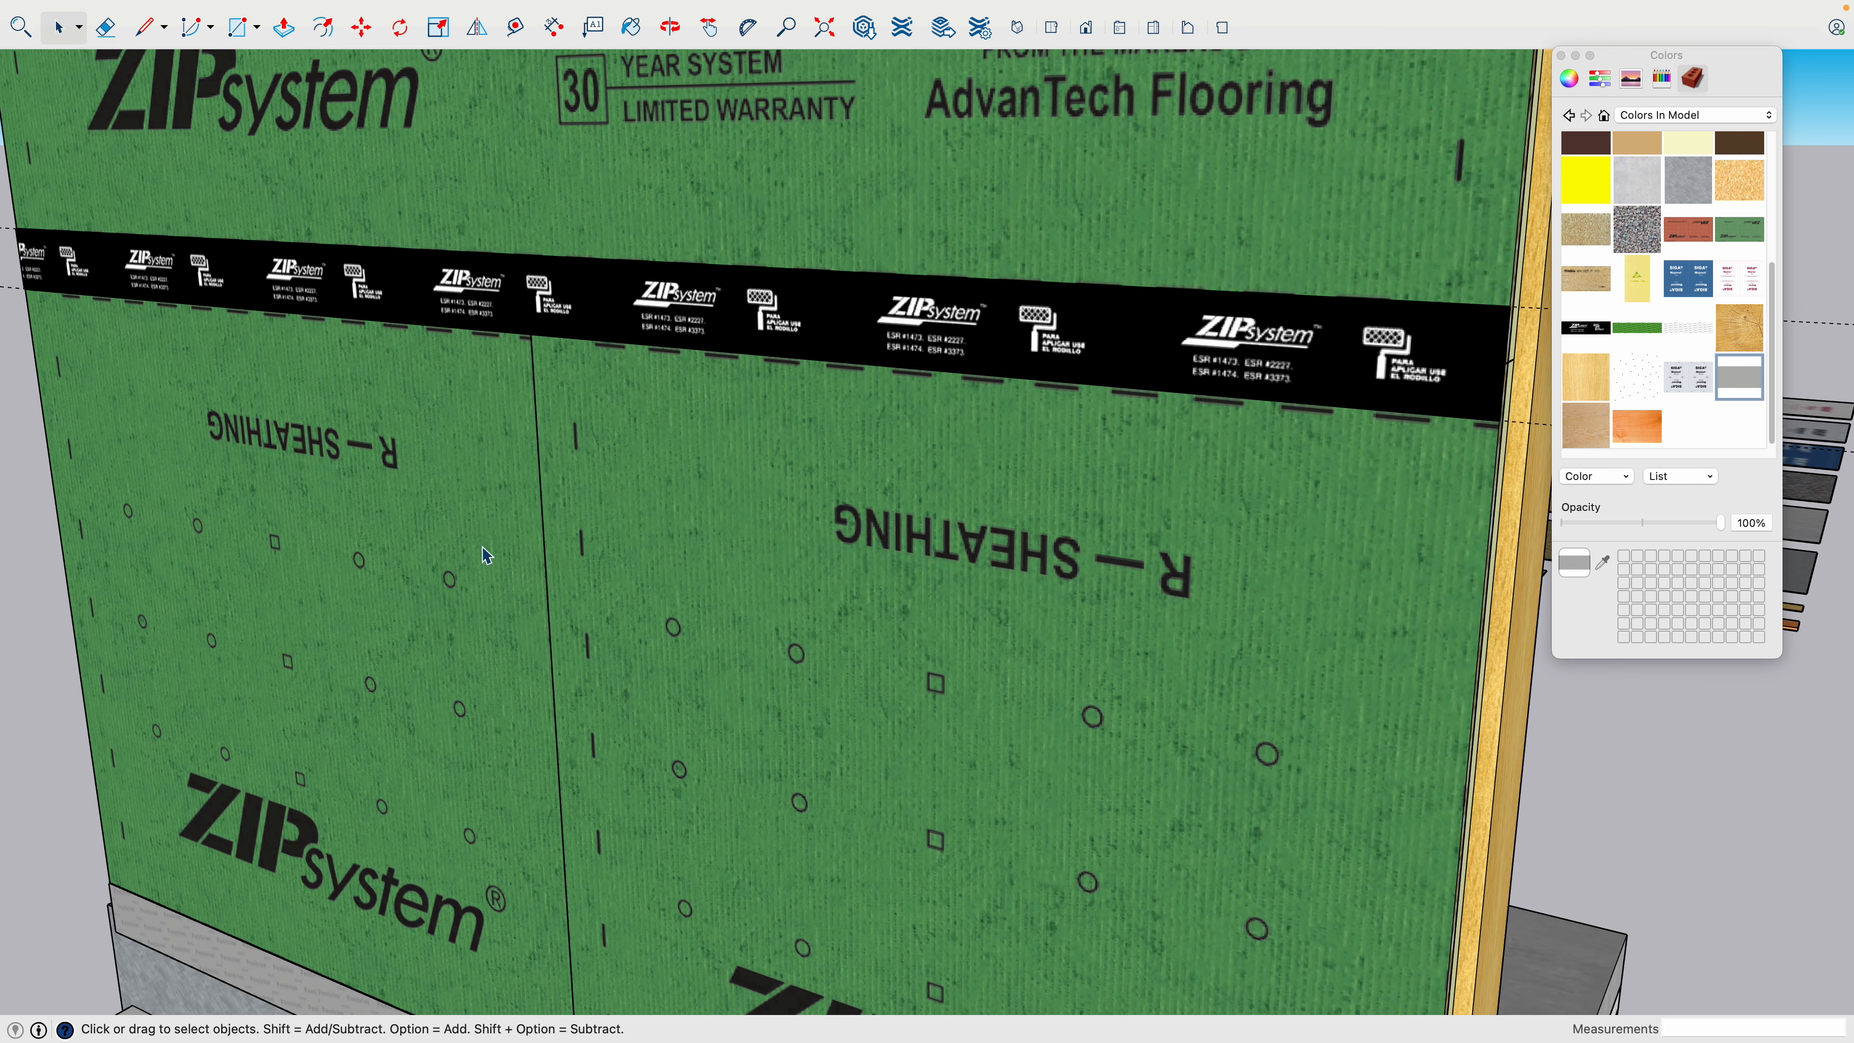
pyautogui.scroll(3, 495, 553)
pyautogui.press('t')
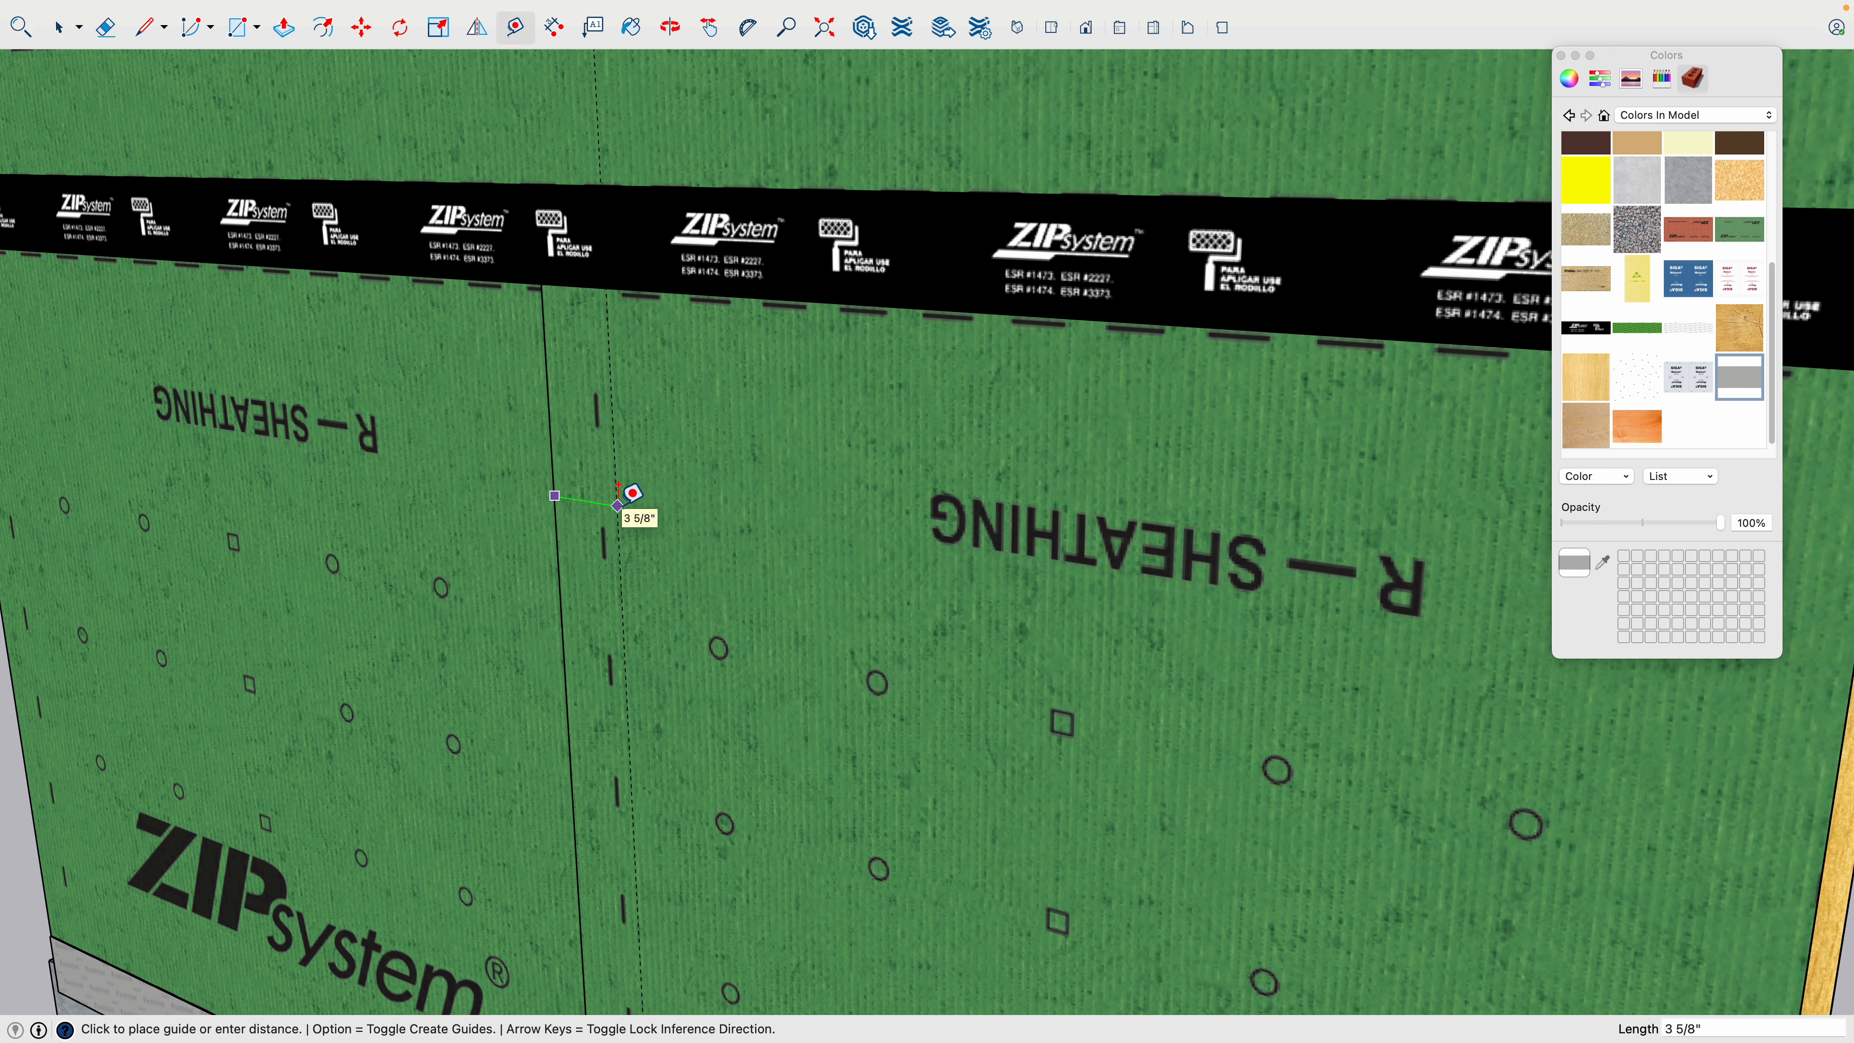
pyautogui.write('2')
pyautogui.press('Return')
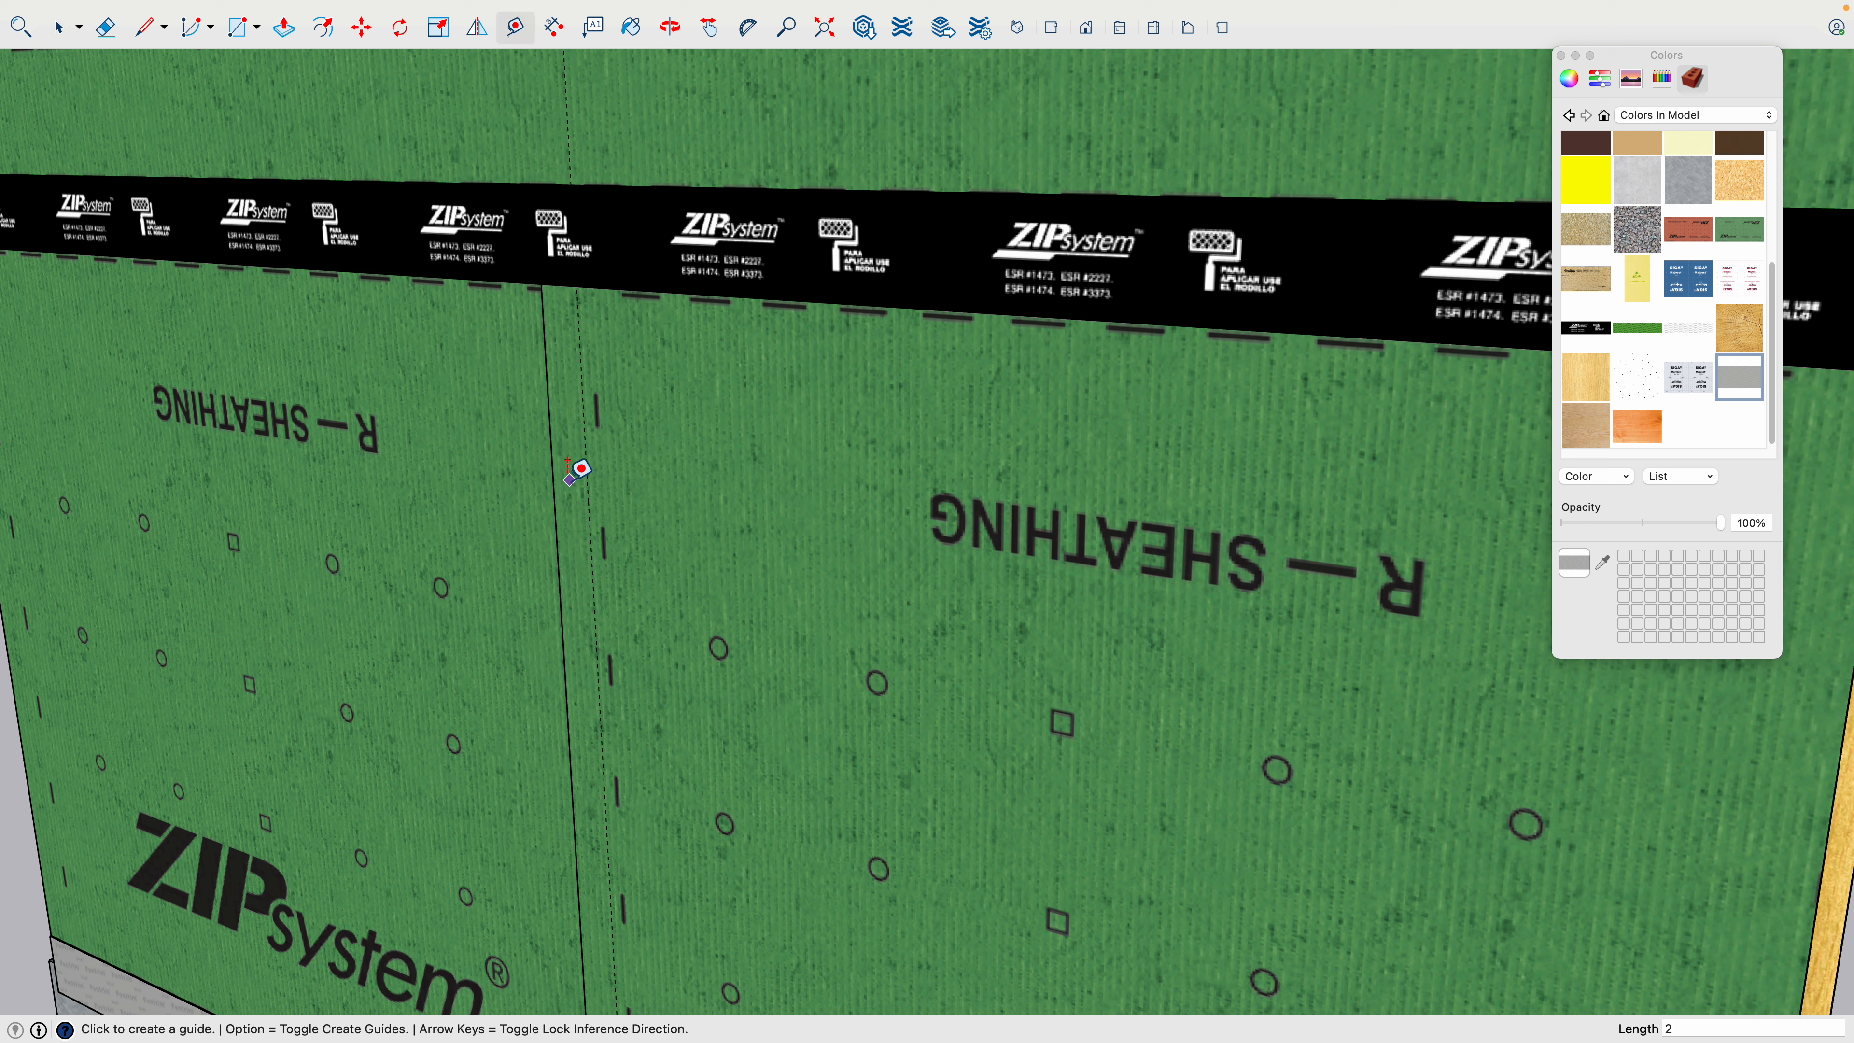
pyautogui.click(553, 479)
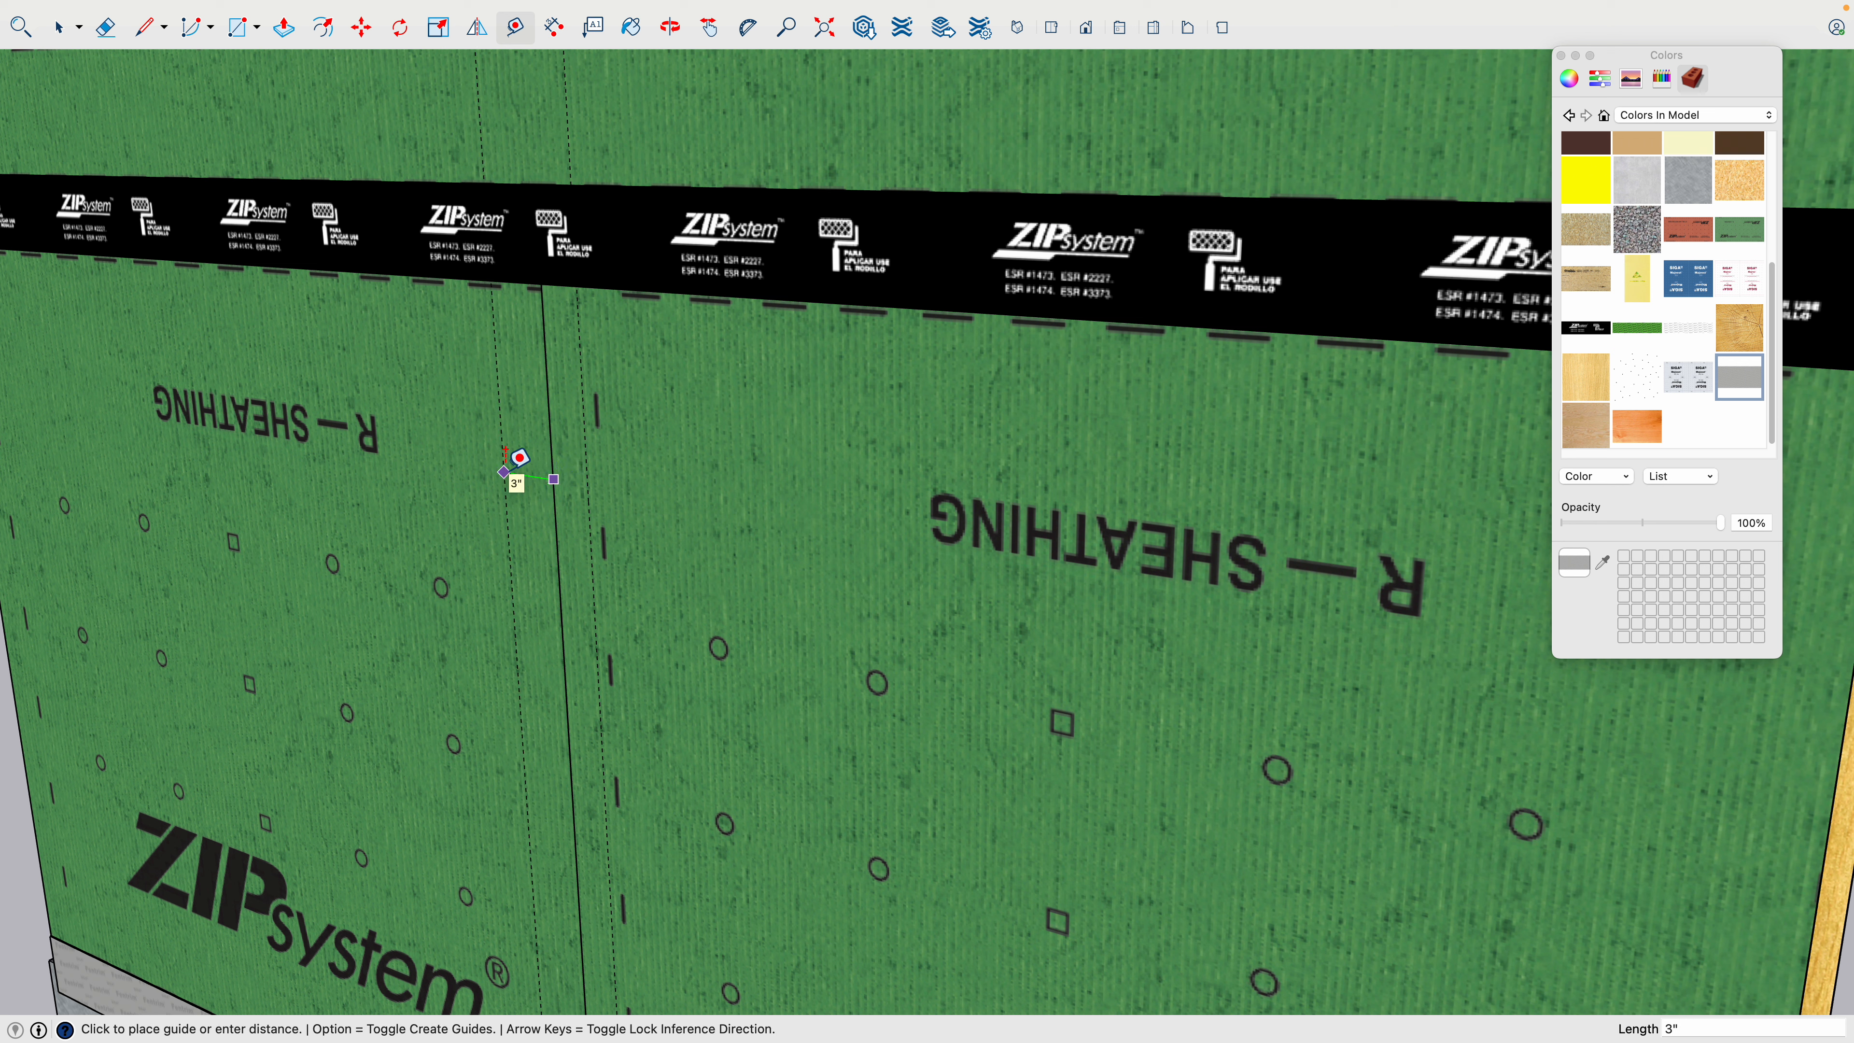
pyautogui.write('2')
pyautogui.press('Return')
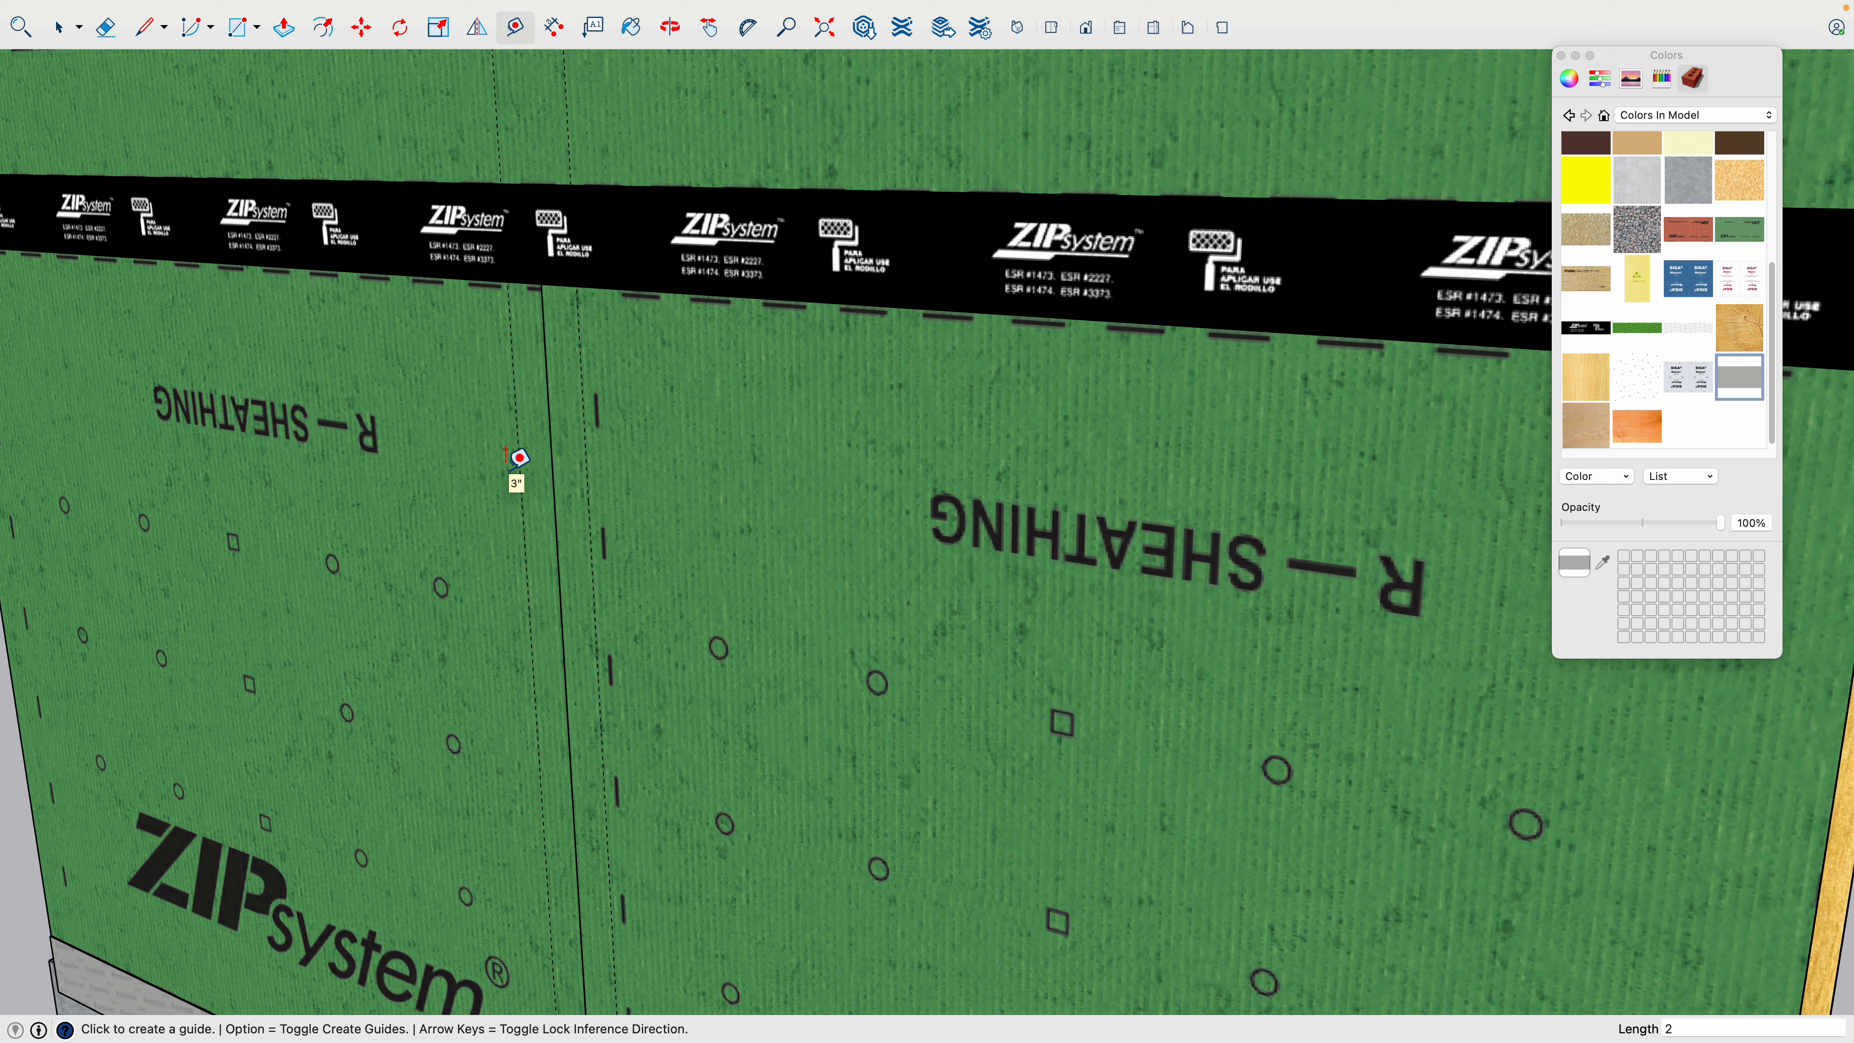
# - Draw a rectangle about 3' 7 3/4" by 4" between the vertical guides, from the horizontal ZIP tape down to the Fentrim tape
pyautogui.press('r')
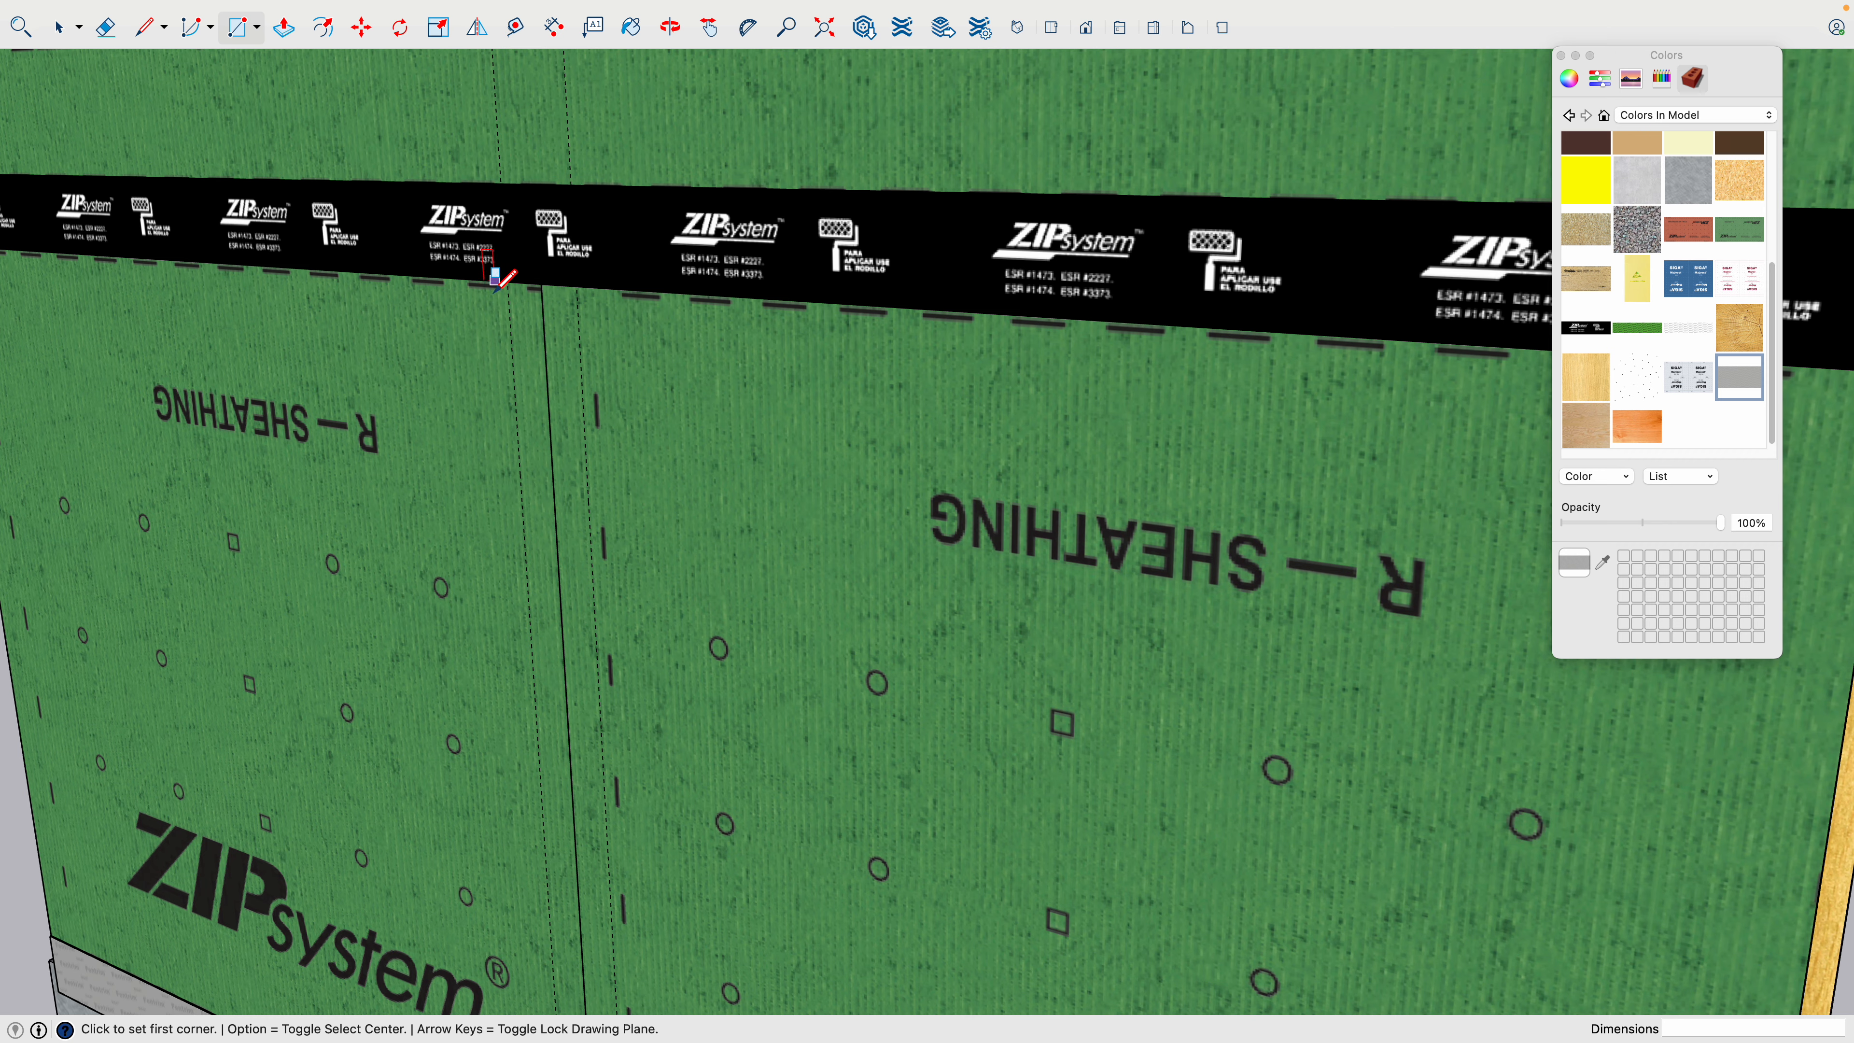
pyautogui.scroll(5, 497, 276)
pyautogui.click(515, 290)
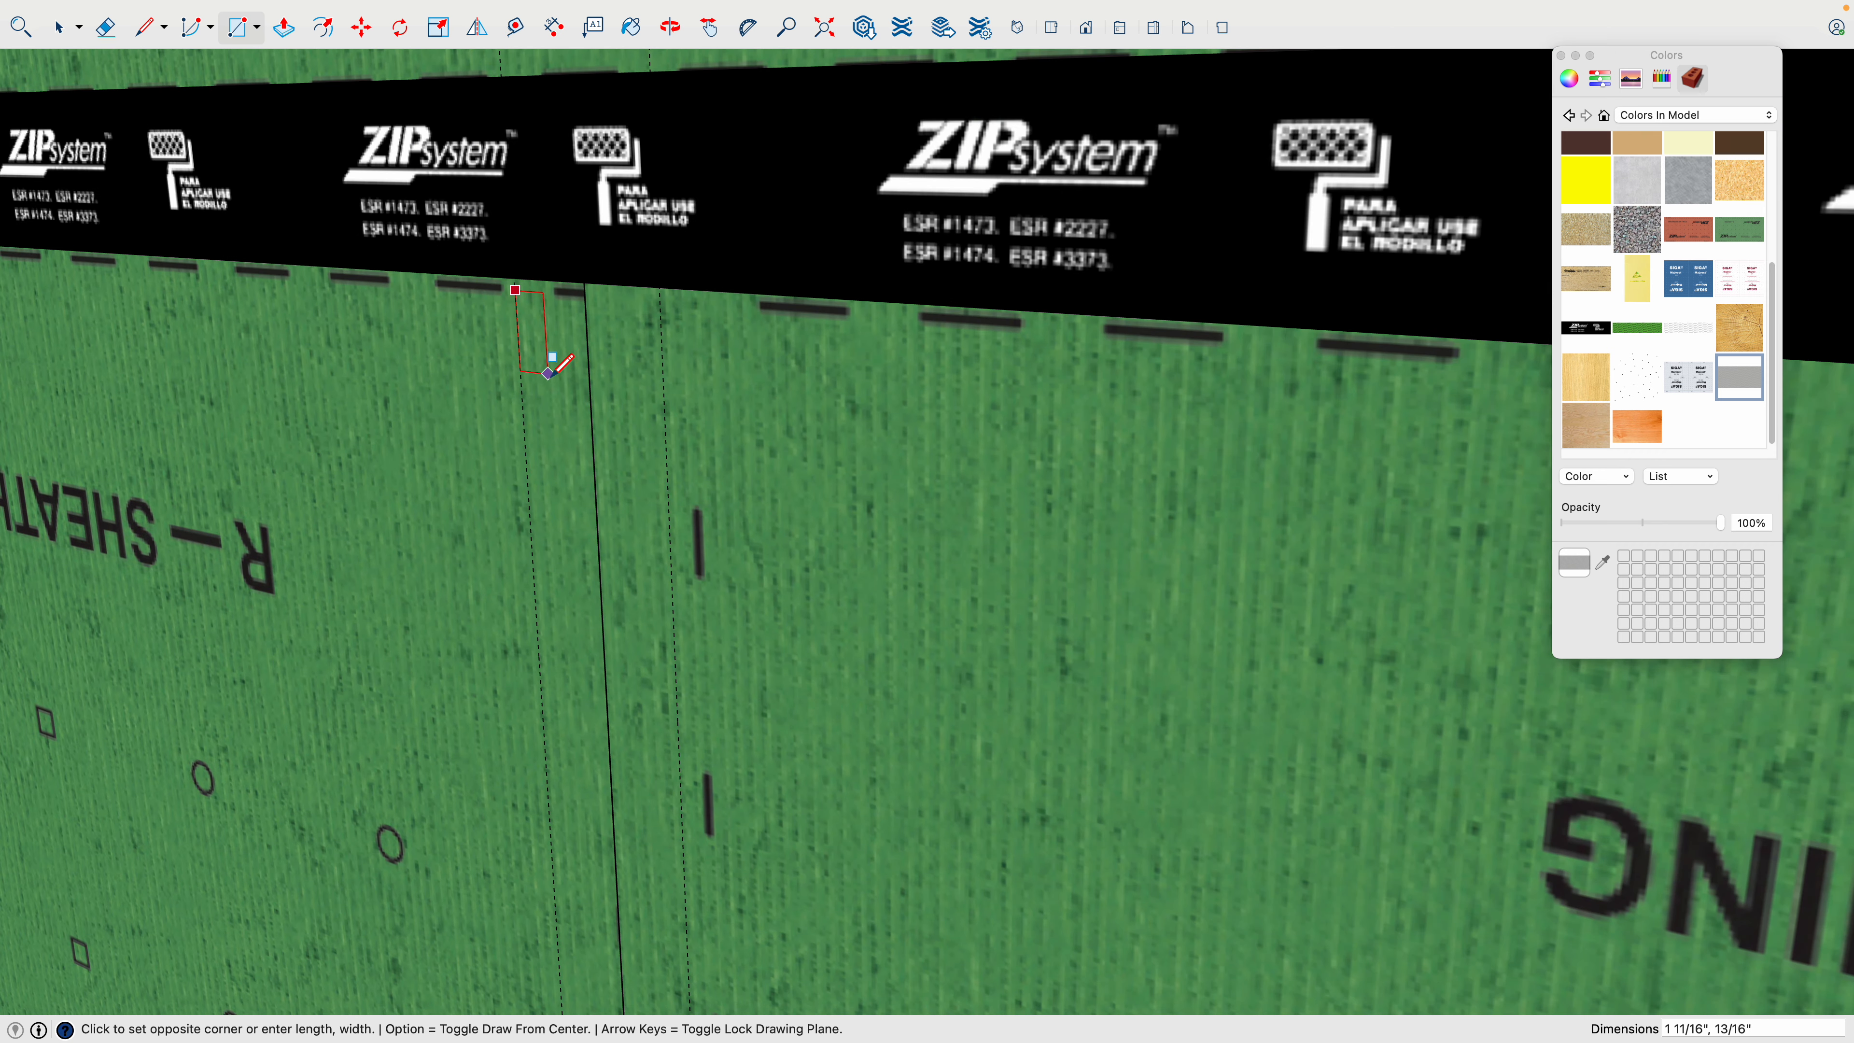
pyautogui.scroll(-6, 551, 358)
pyautogui.scroll(4, 612, 869)
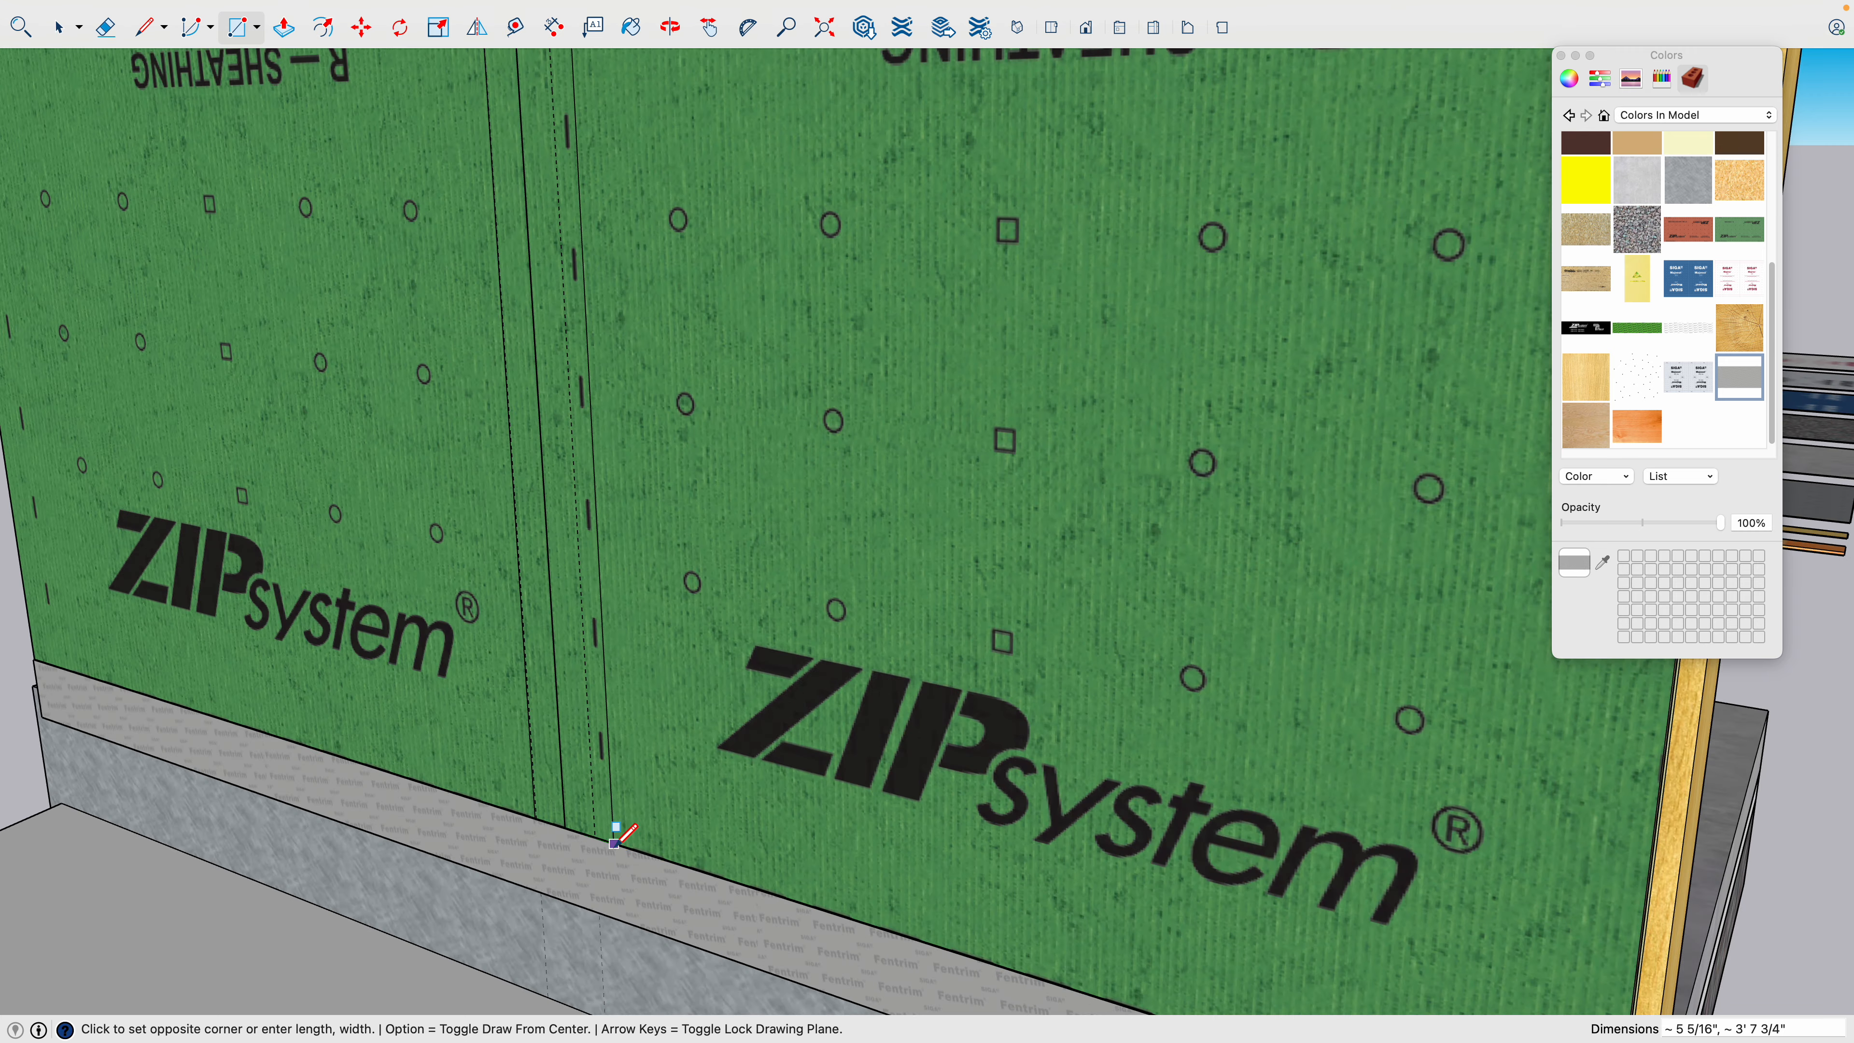
pyautogui.scroll(6, 614, 840)
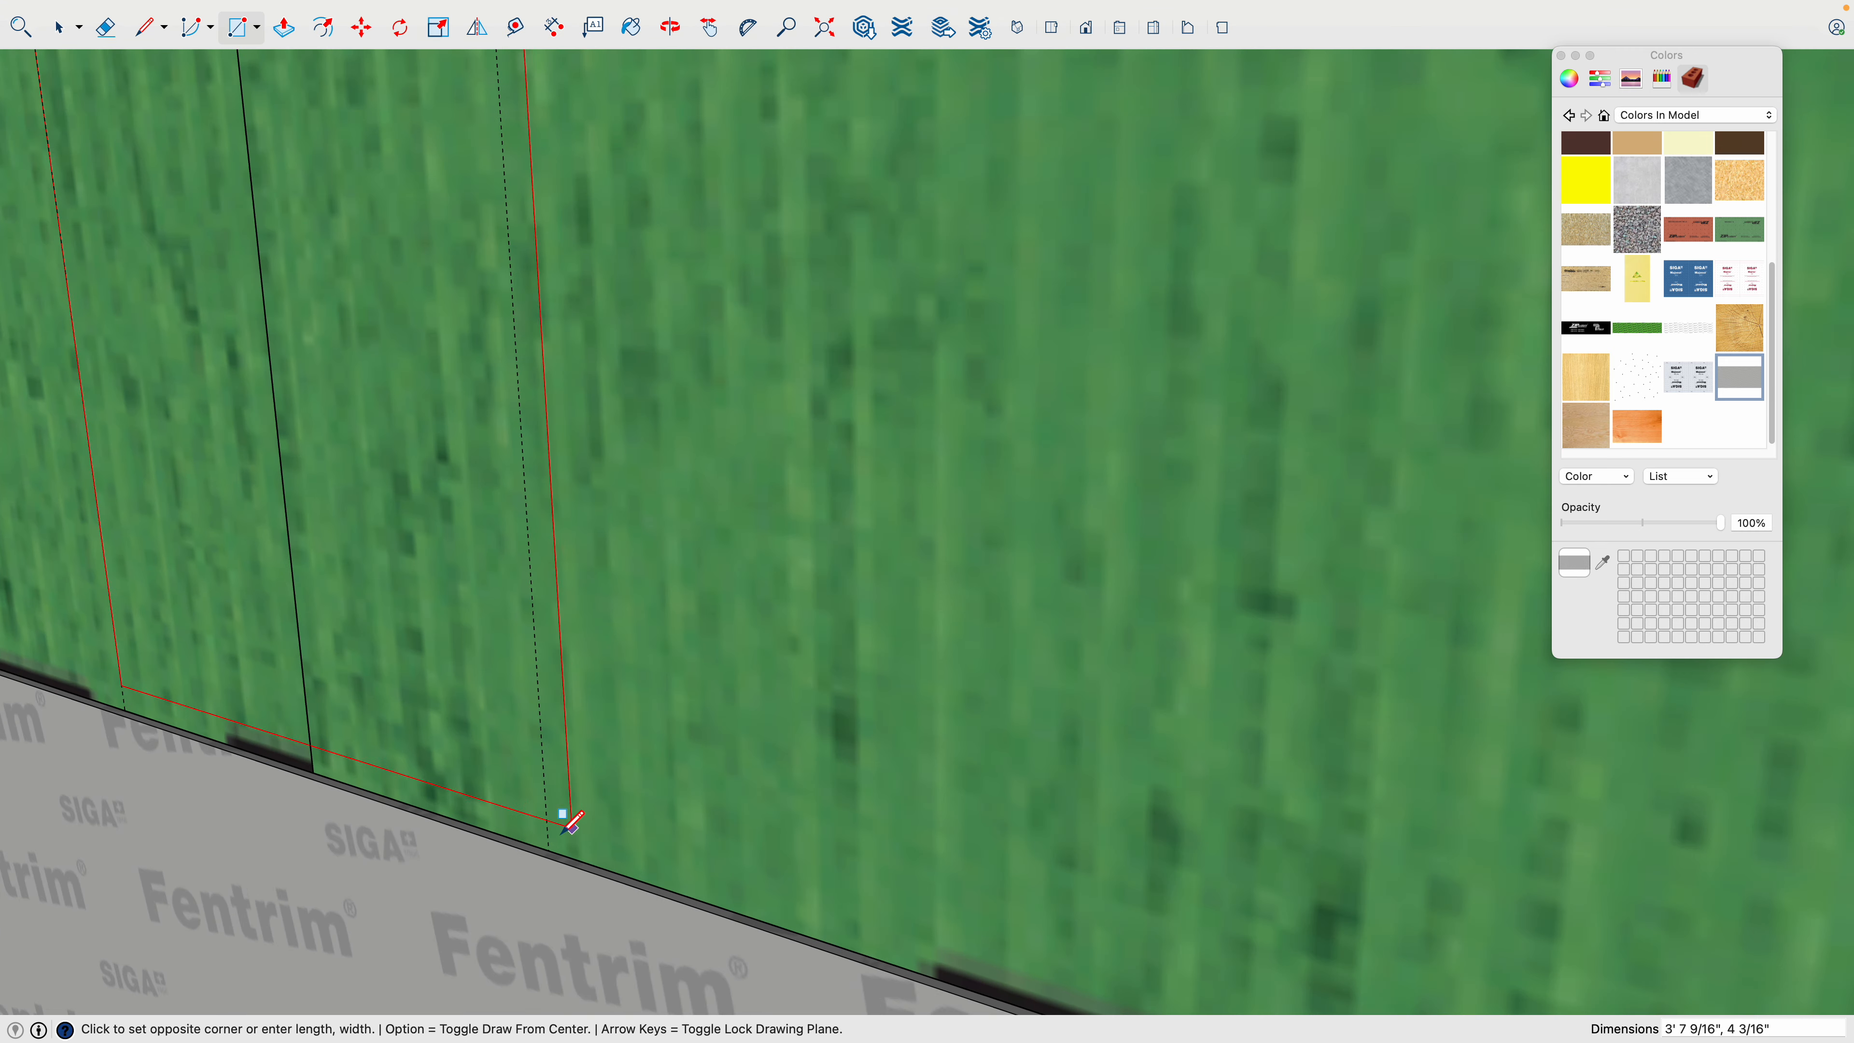
pyautogui.click(572, 822)
# - Make the vertical strip rectangle, including its face and edges, into a group
pyautogui.scroll(-3, 555, 828)
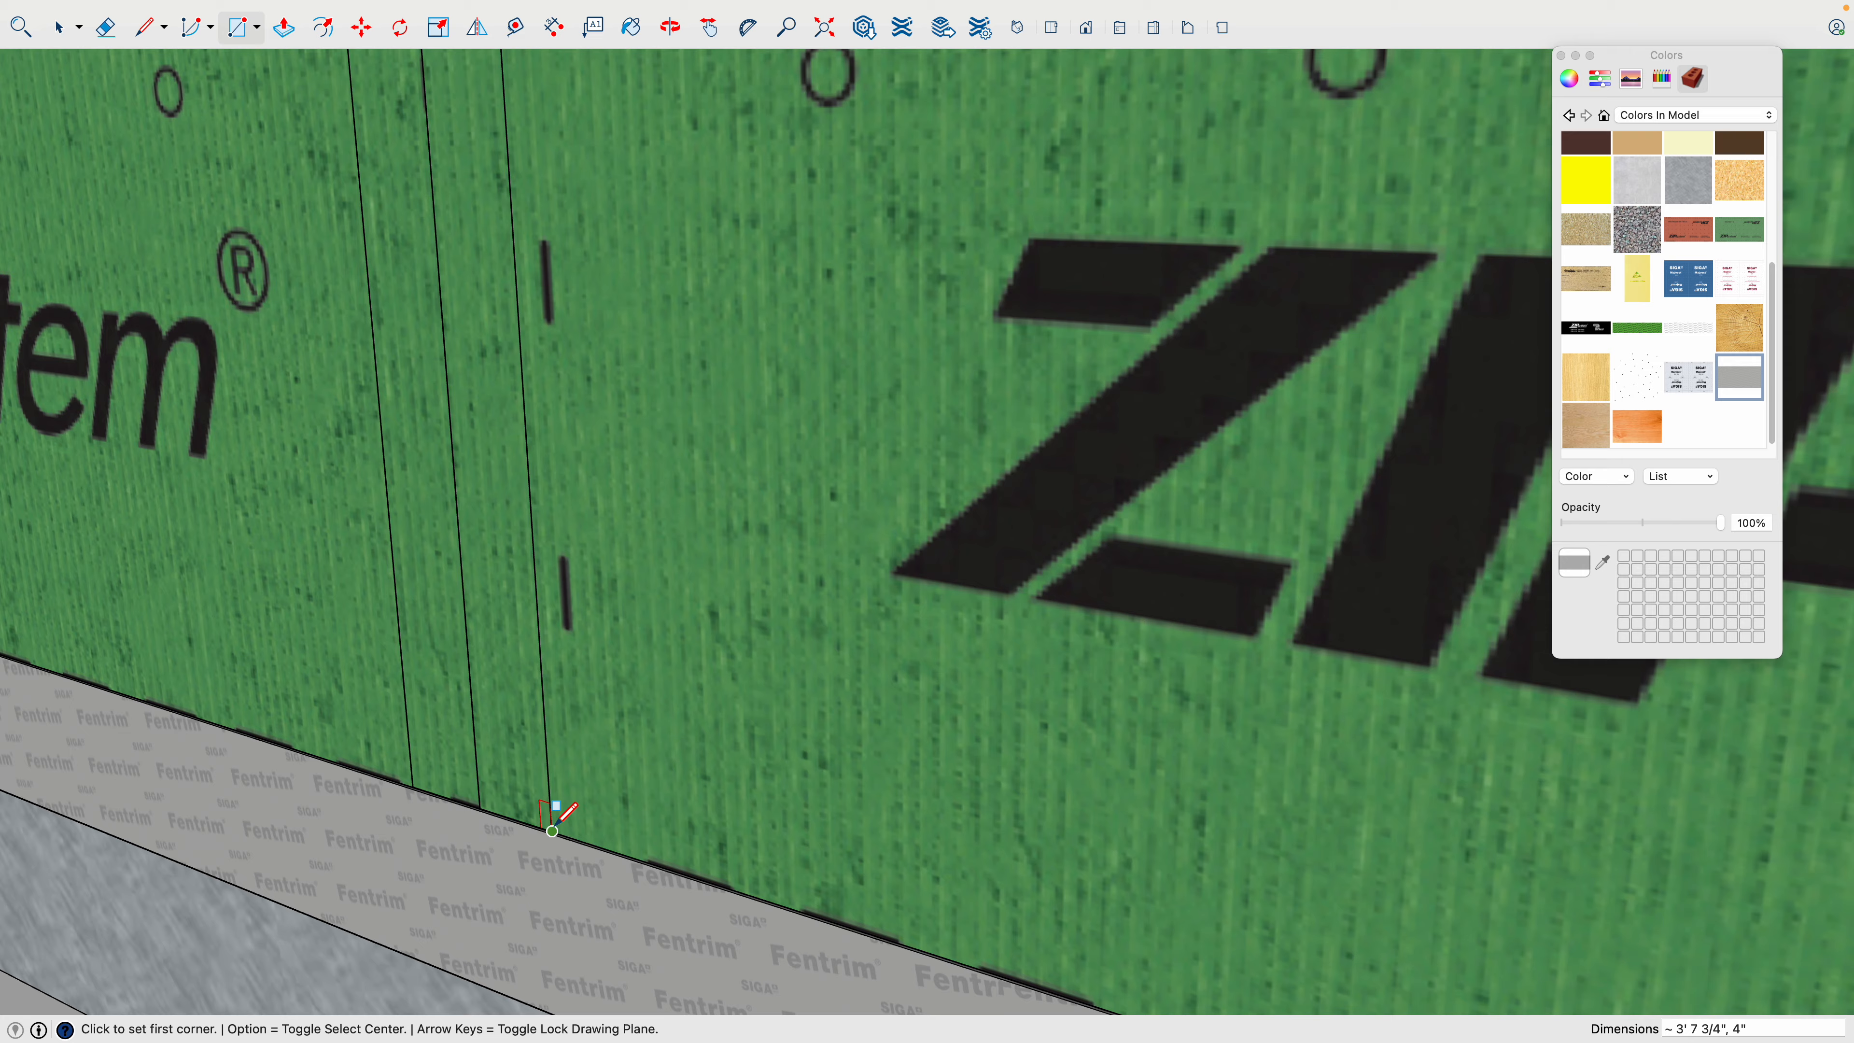
pyautogui.scroll(-5, 555, 811)
pyautogui.scroll(3, 506, 672)
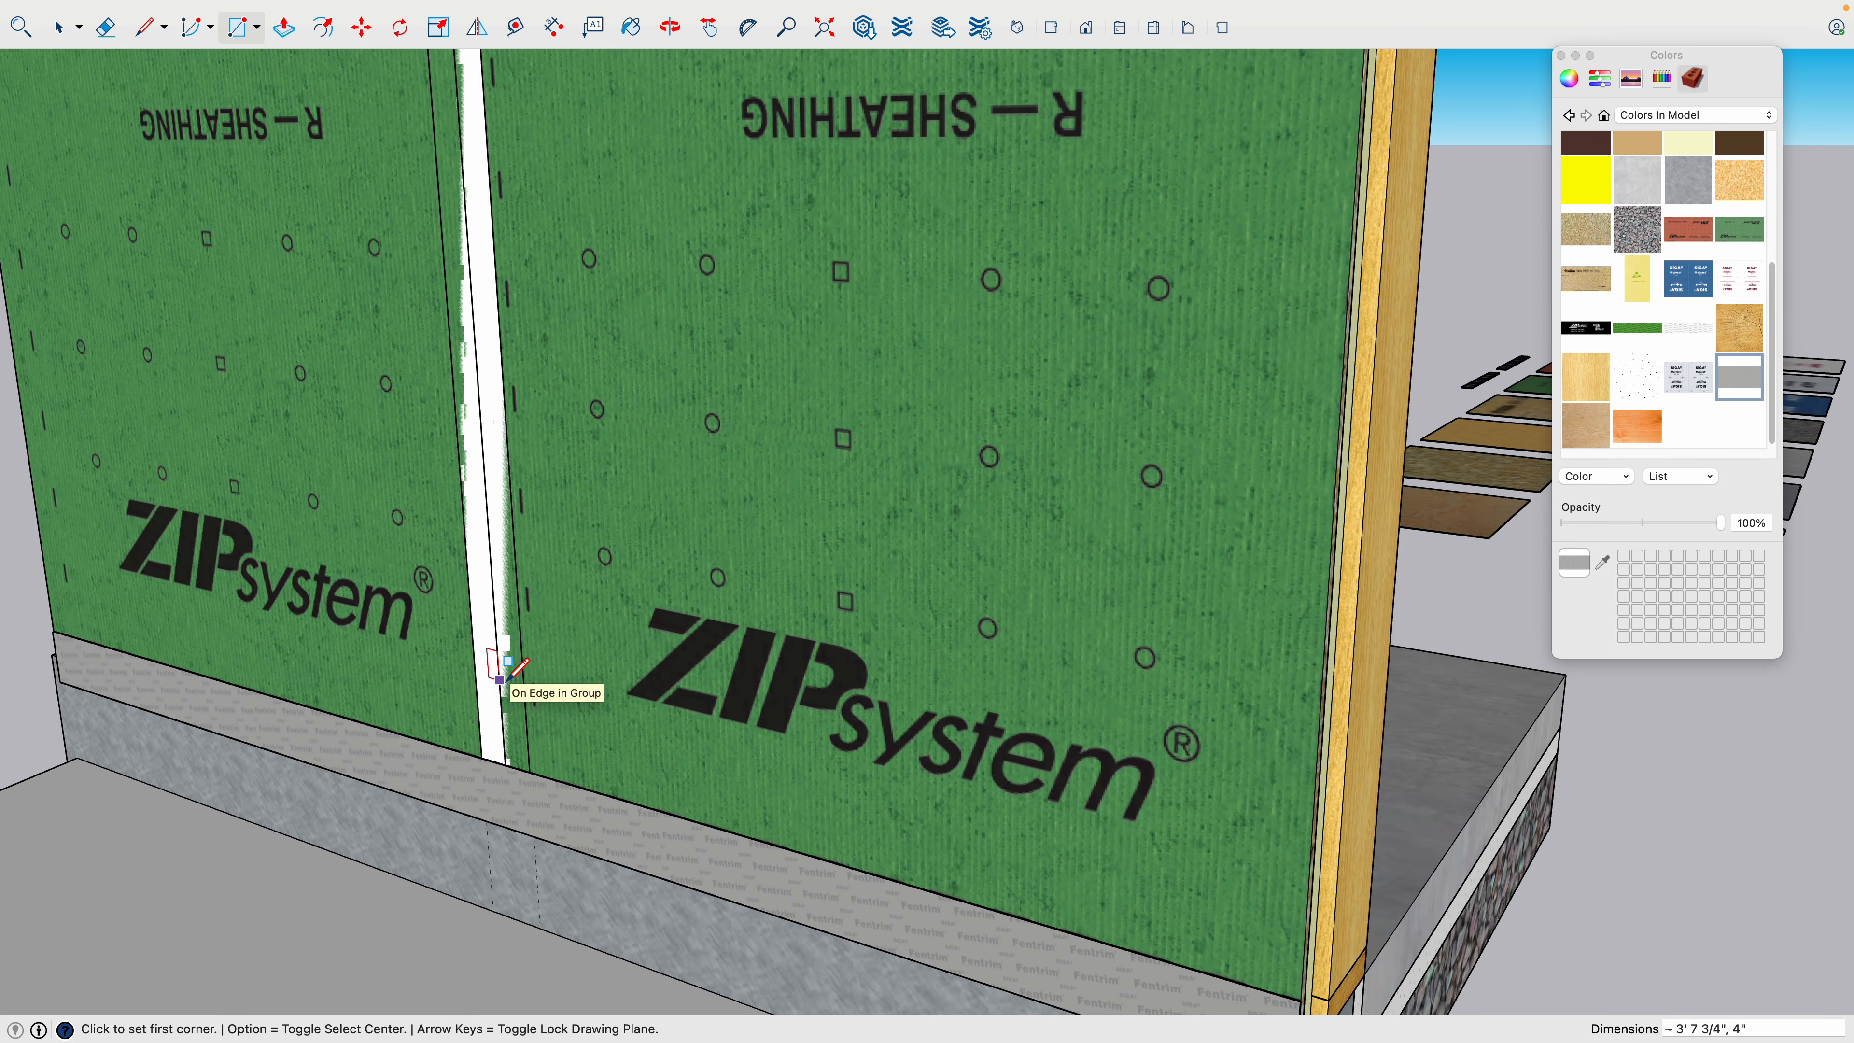
pyautogui.moveTo(509, 671); pyautogui.dragTo(536, 650, button='middle')
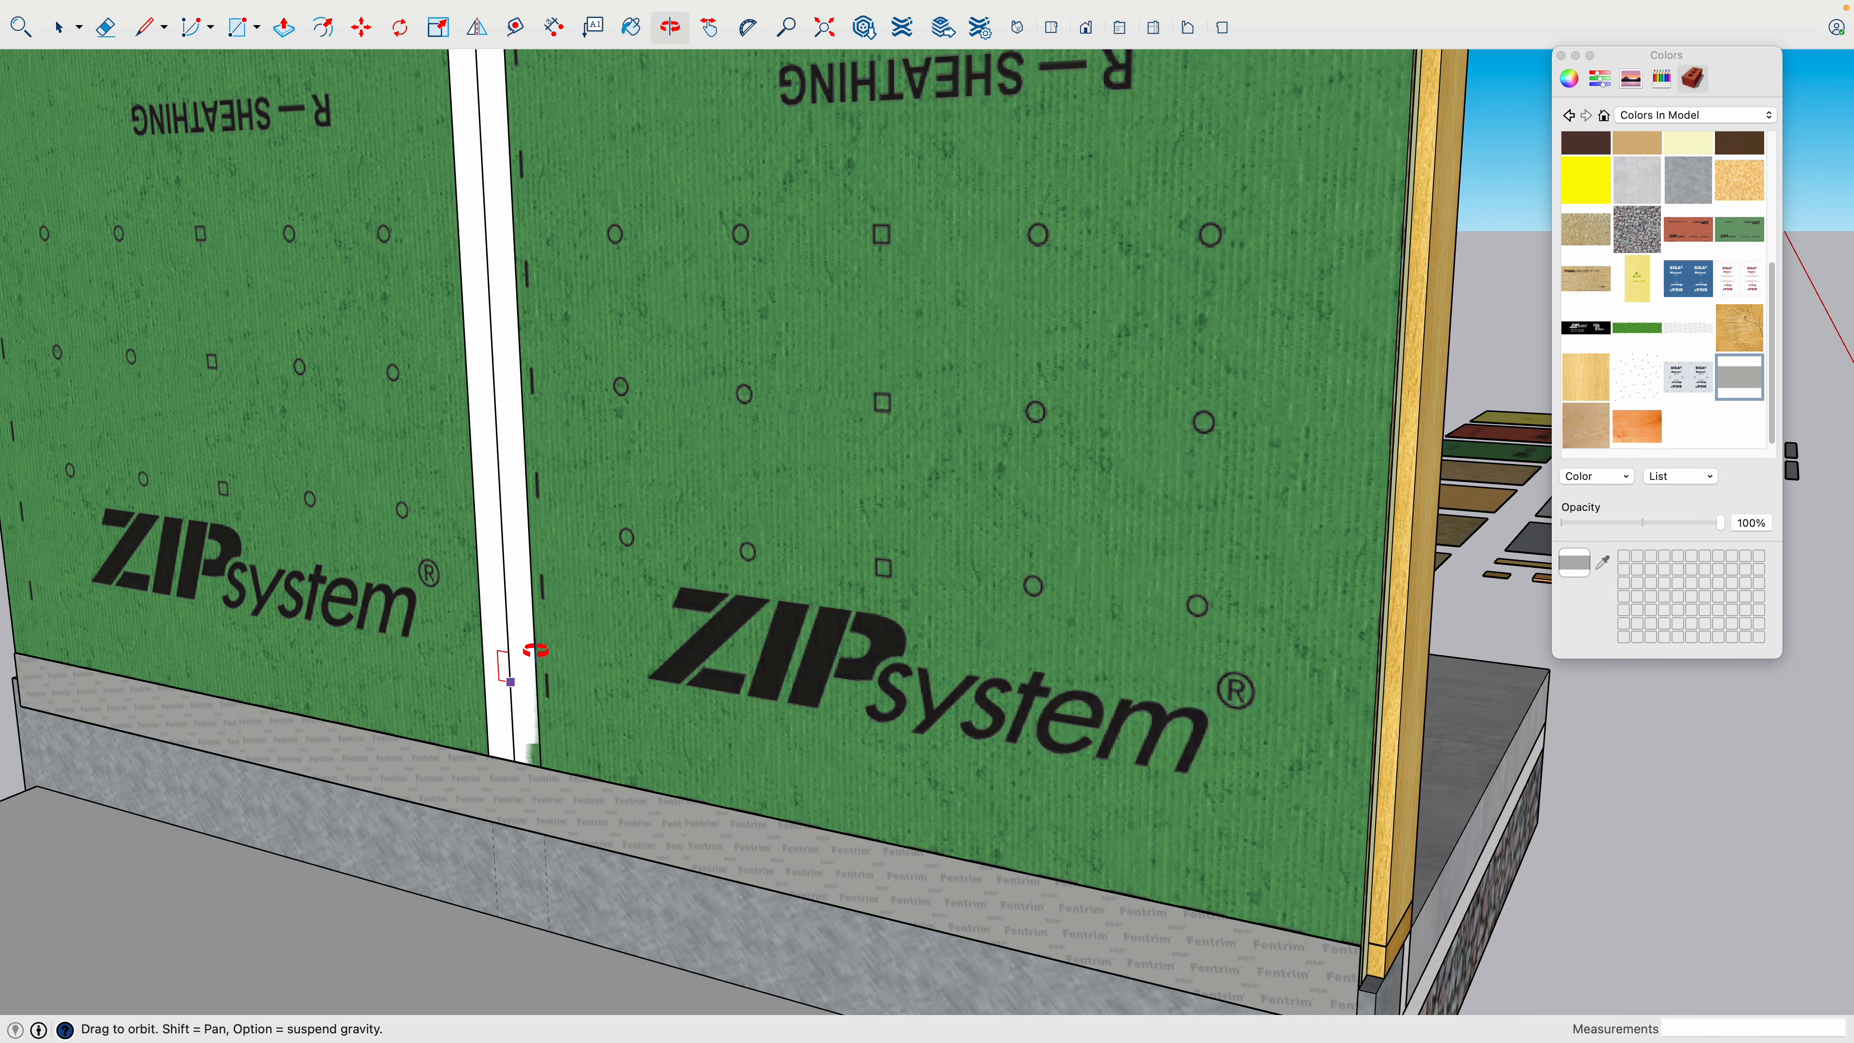
pyautogui.press('space')
pyautogui.click(515, 527)
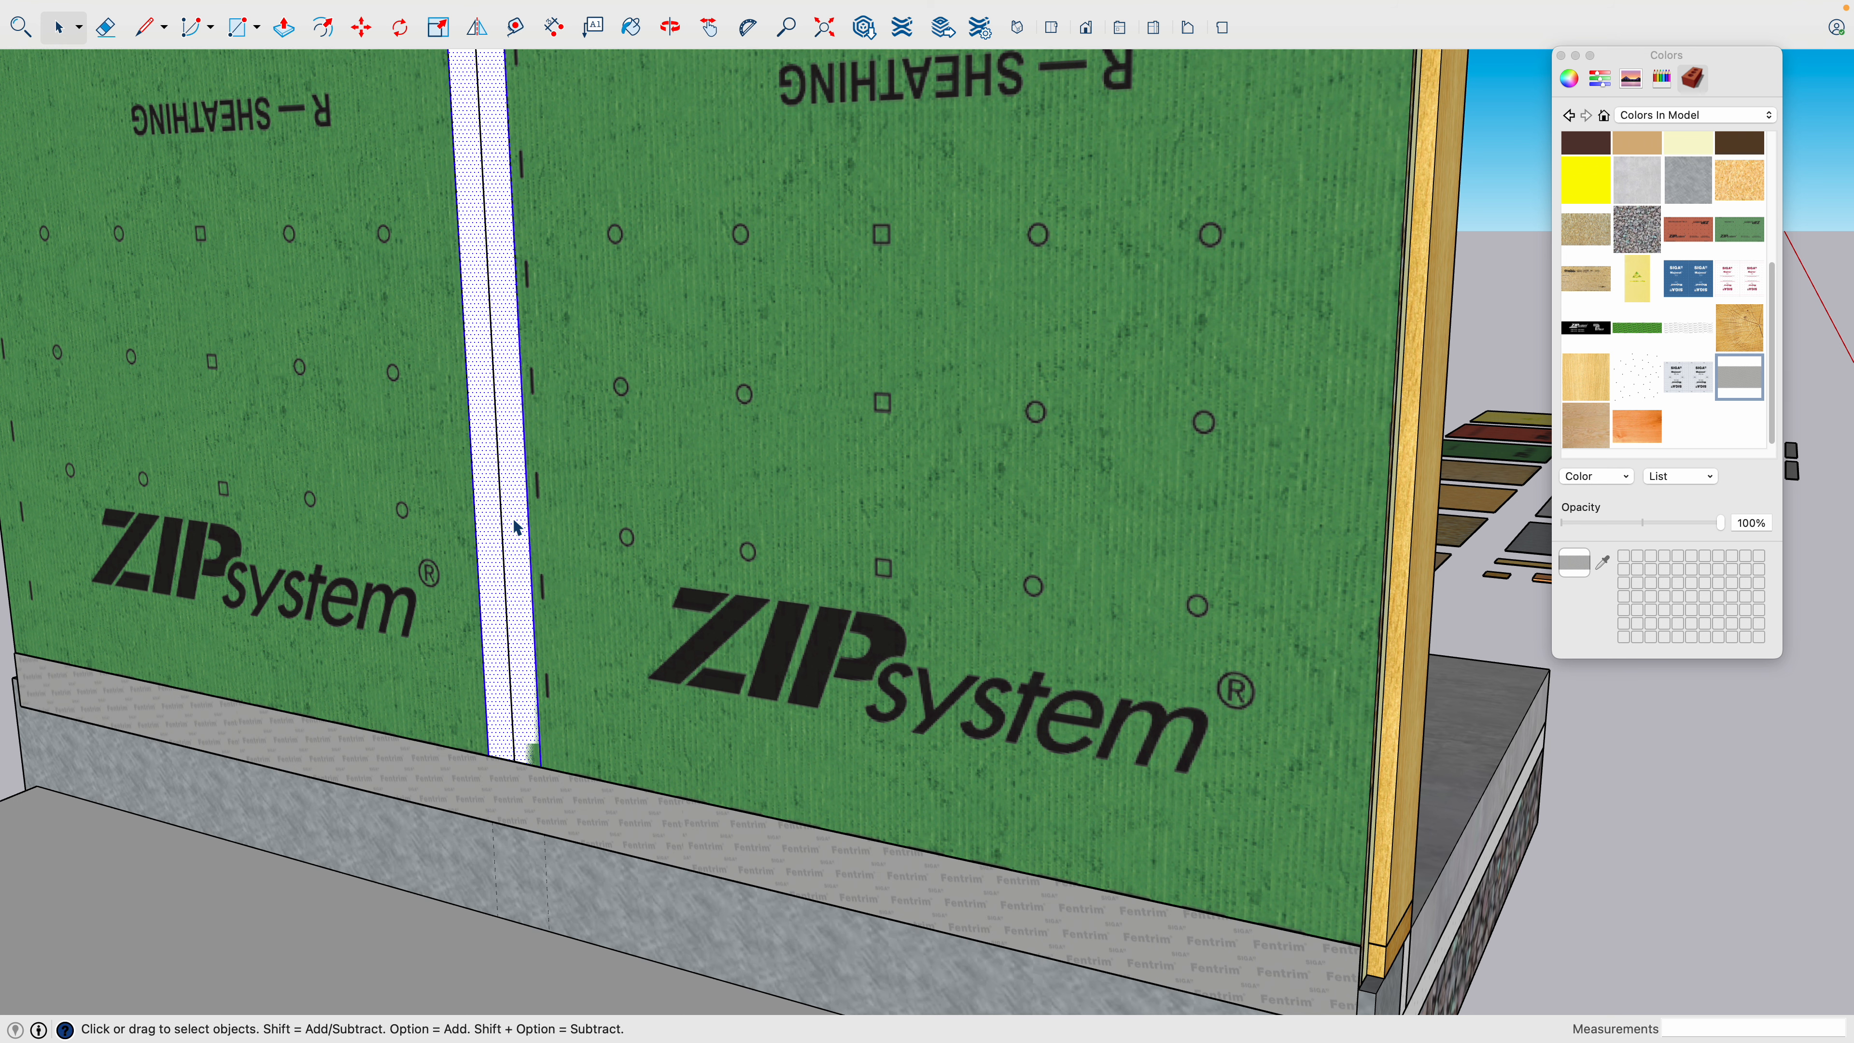
pyautogui.rightClick(514, 524)
pyautogui.click(548, 687)
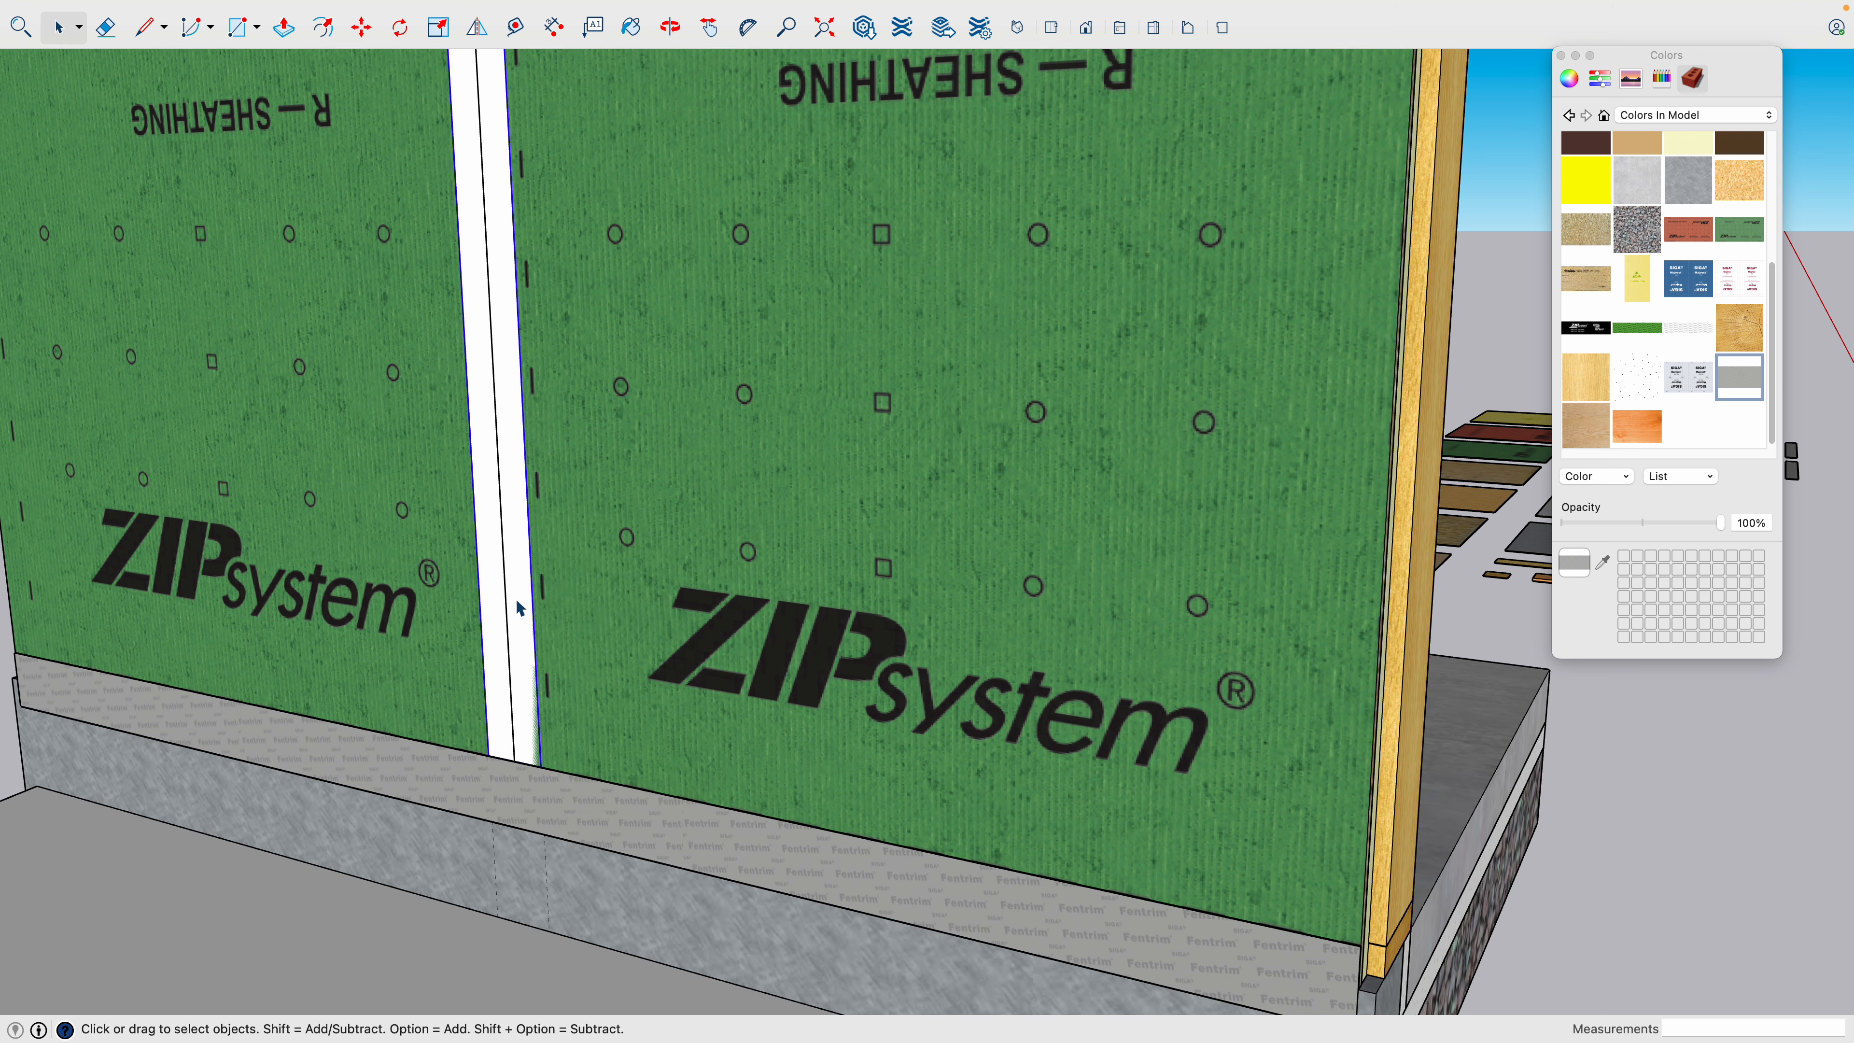
# - Open the vertical strip's group and extrude its face 1/16" outward from the wall
pyautogui.doubleClick(515, 590)
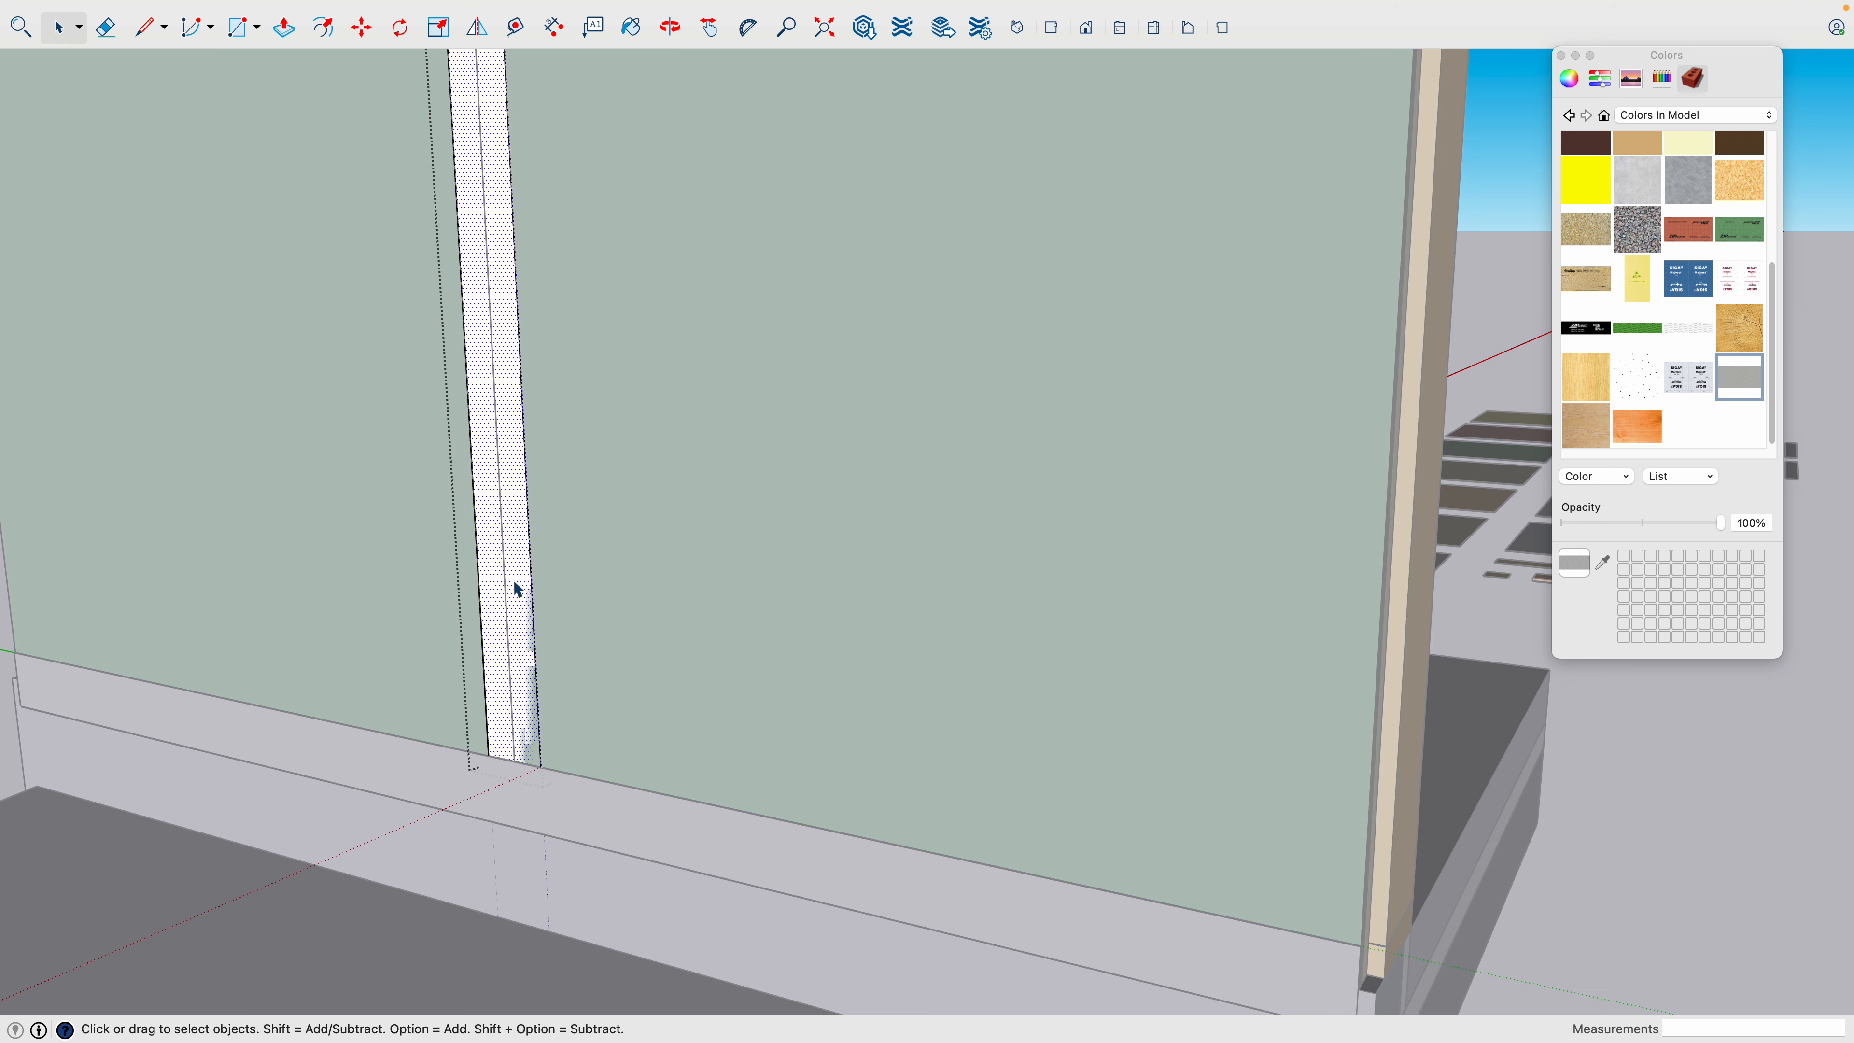
pyautogui.press('p')
pyautogui.click(510, 591)
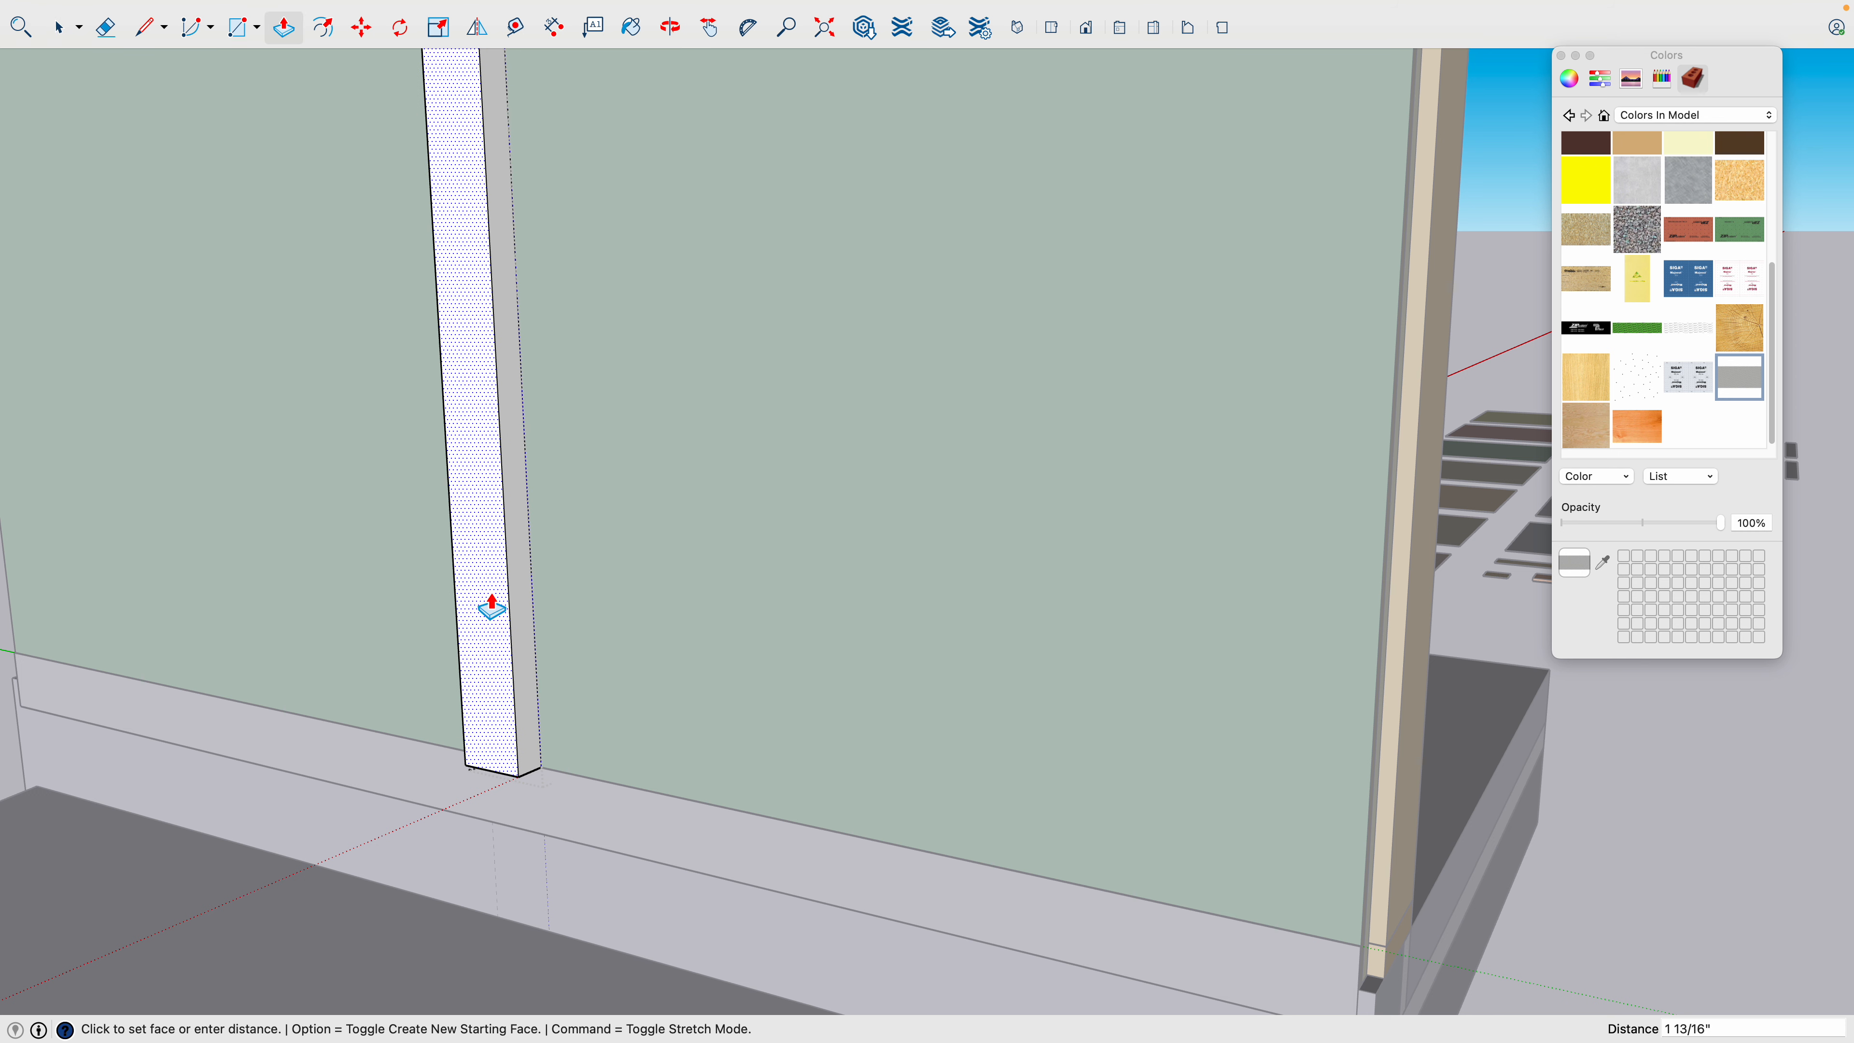
pyautogui.write('1/1')
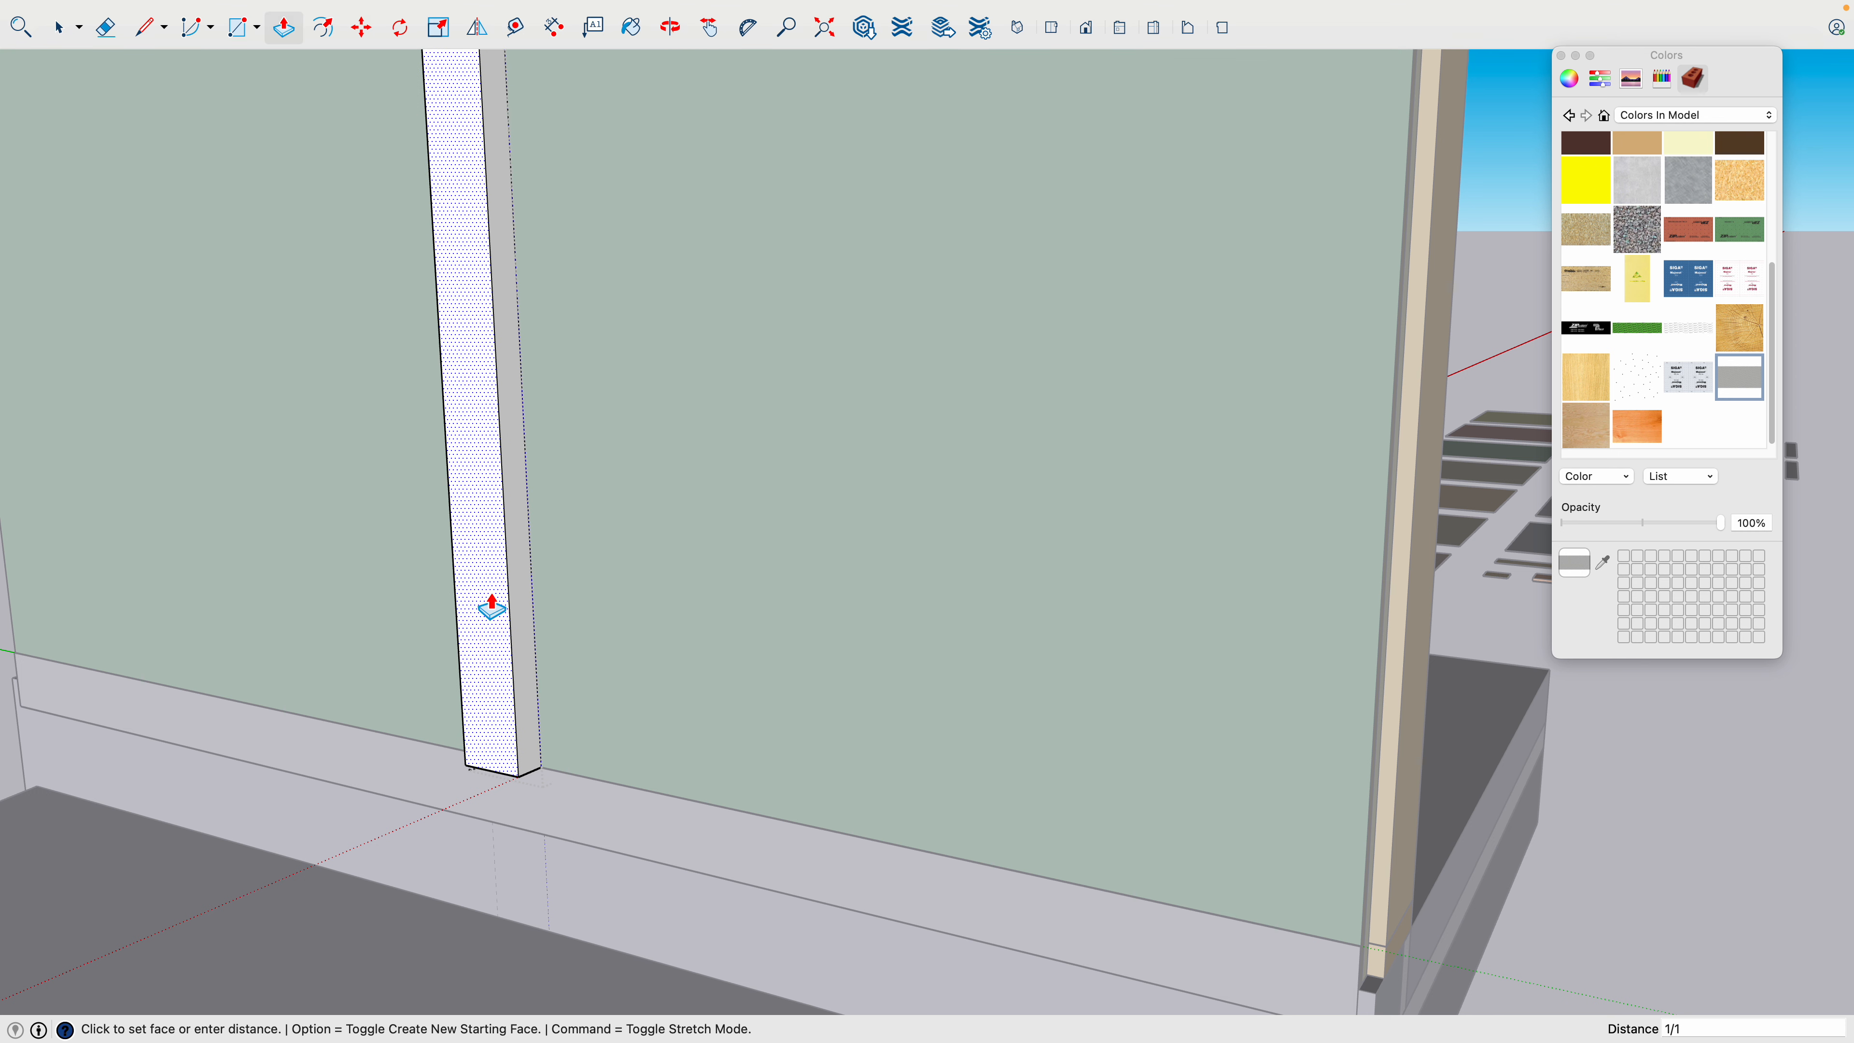
pyautogui.write('6')
pyautogui.press('Return')
pyautogui.press('space')
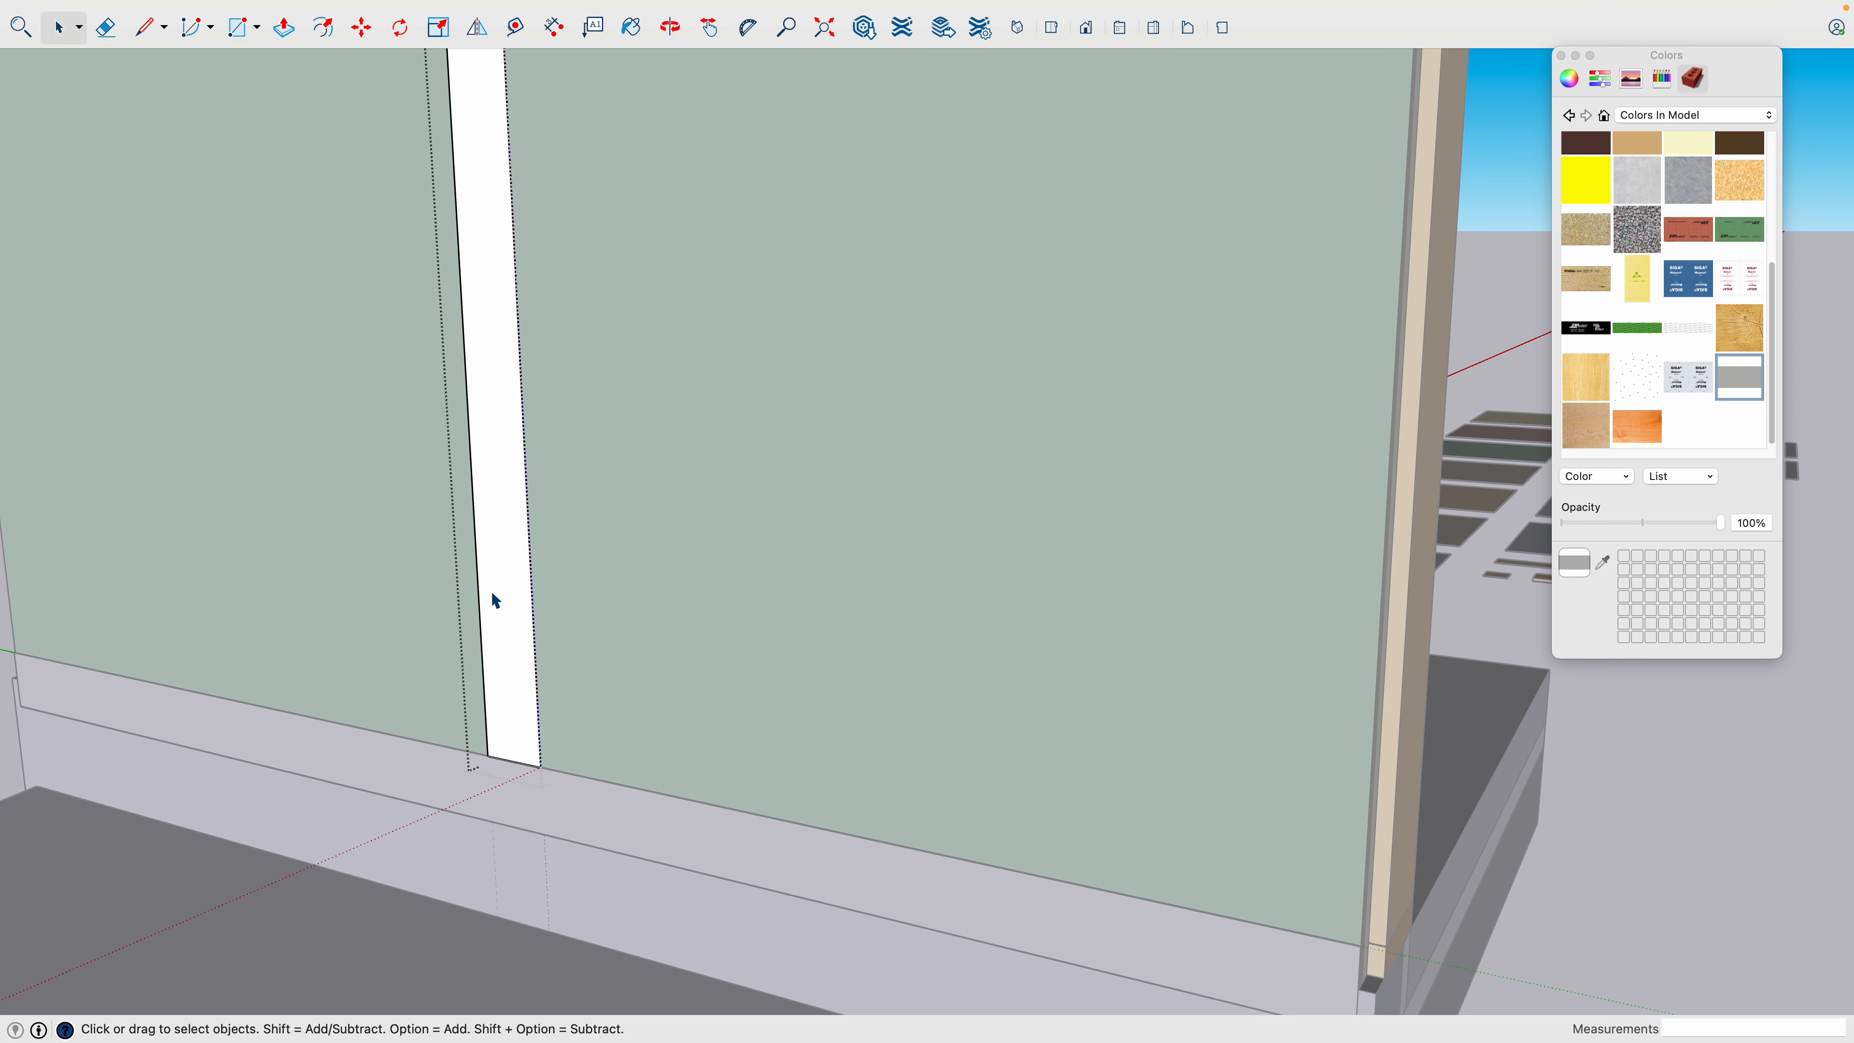
# - Close the vertical strip's group and paint it with the black ZIP System tape texture
pyautogui.click(1560, 831)
pyautogui.click(503, 454)
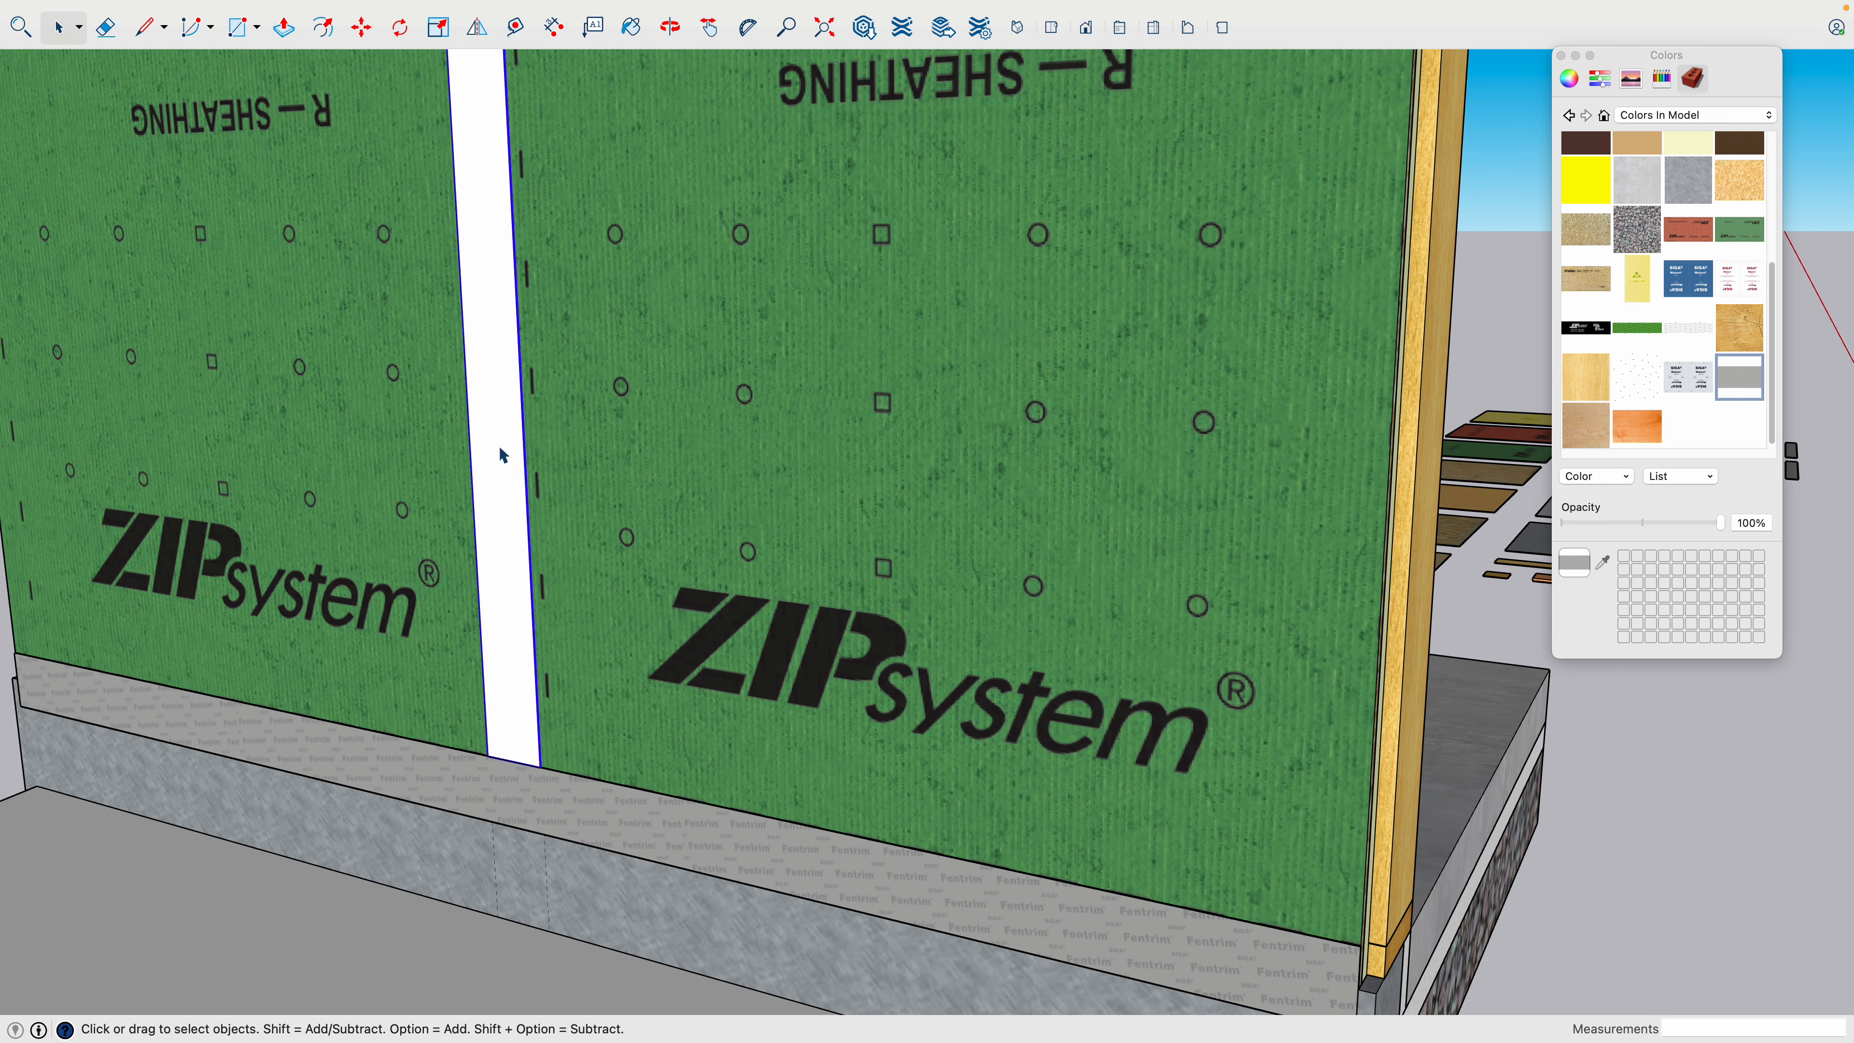
pyautogui.click(1566, 341)
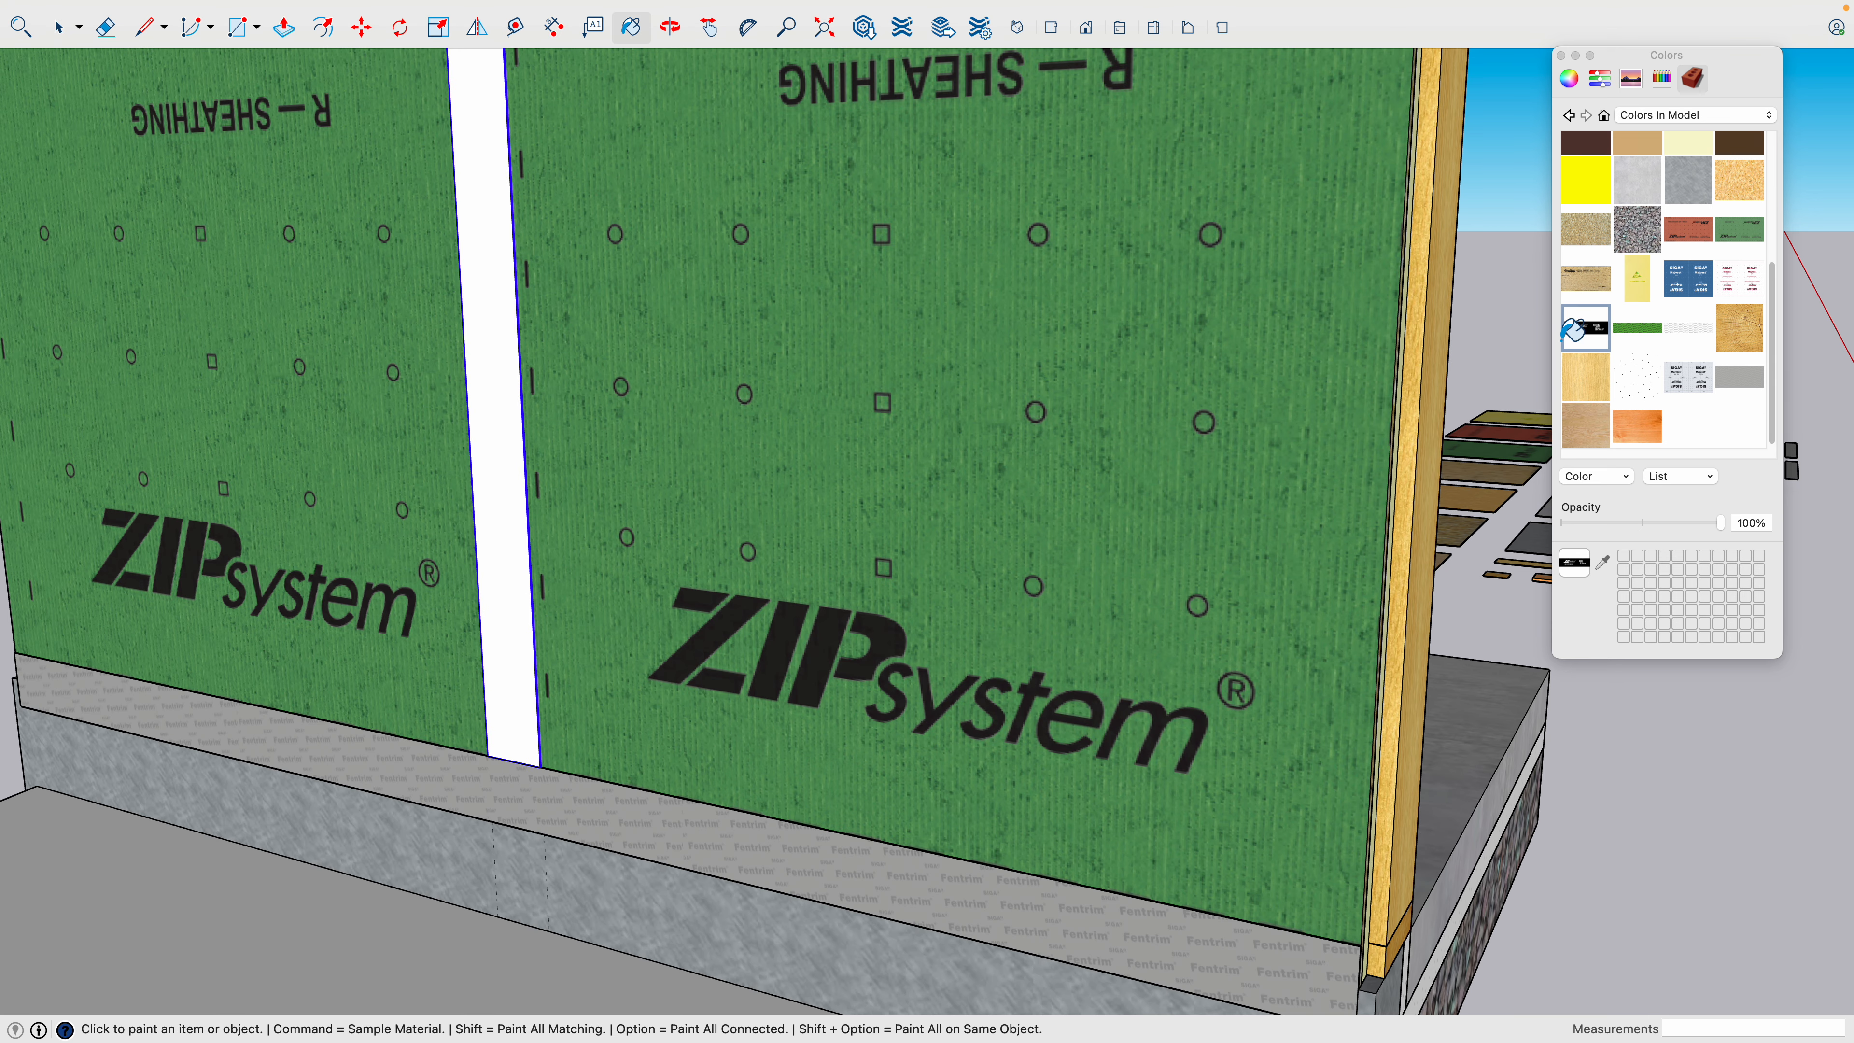
pyautogui.click(505, 391)
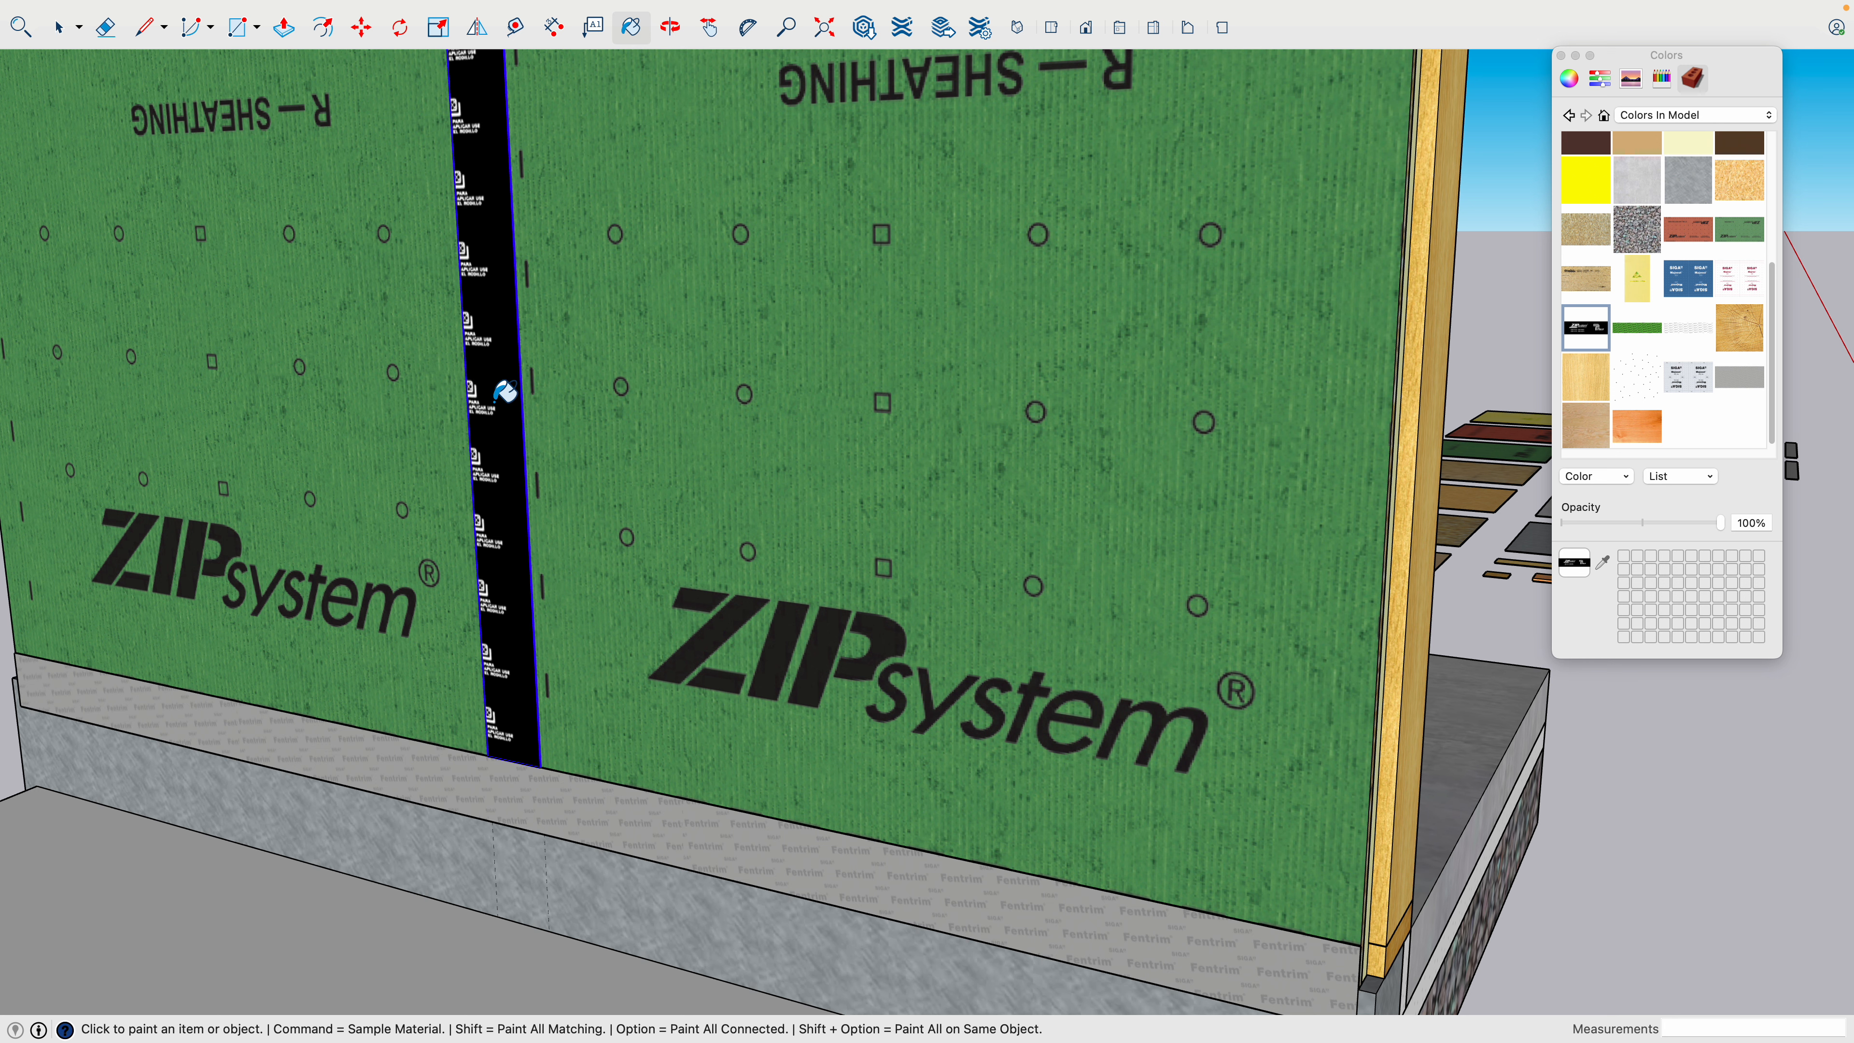
# - Examine the direction of the printed tape pattern on the vertical strip compared with the horizontal ZIP tape
pyautogui.press('h')
pyautogui.moveTo(476, 339); pyautogui.dragTo(546, 610)
pyautogui.scroll(-3, 543, 606)
pyautogui.press('space')
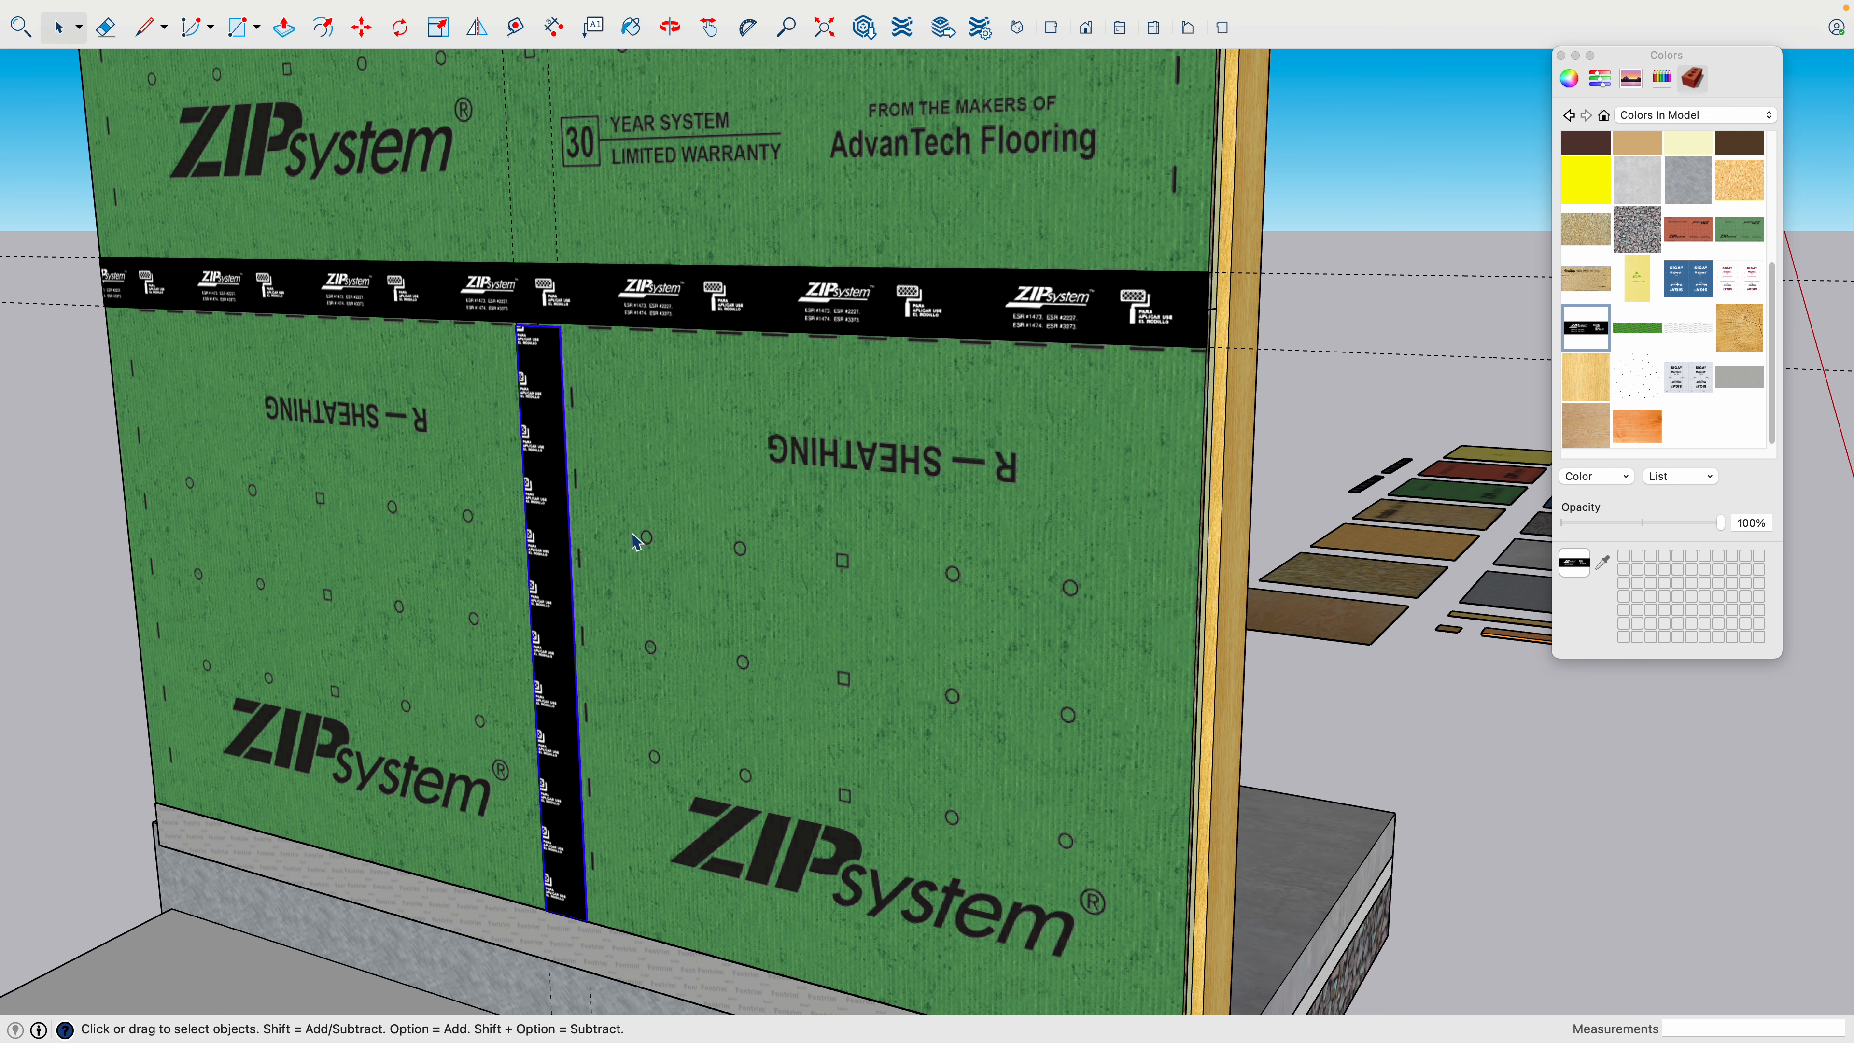
pyautogui.scroll(-3, 632, 533)
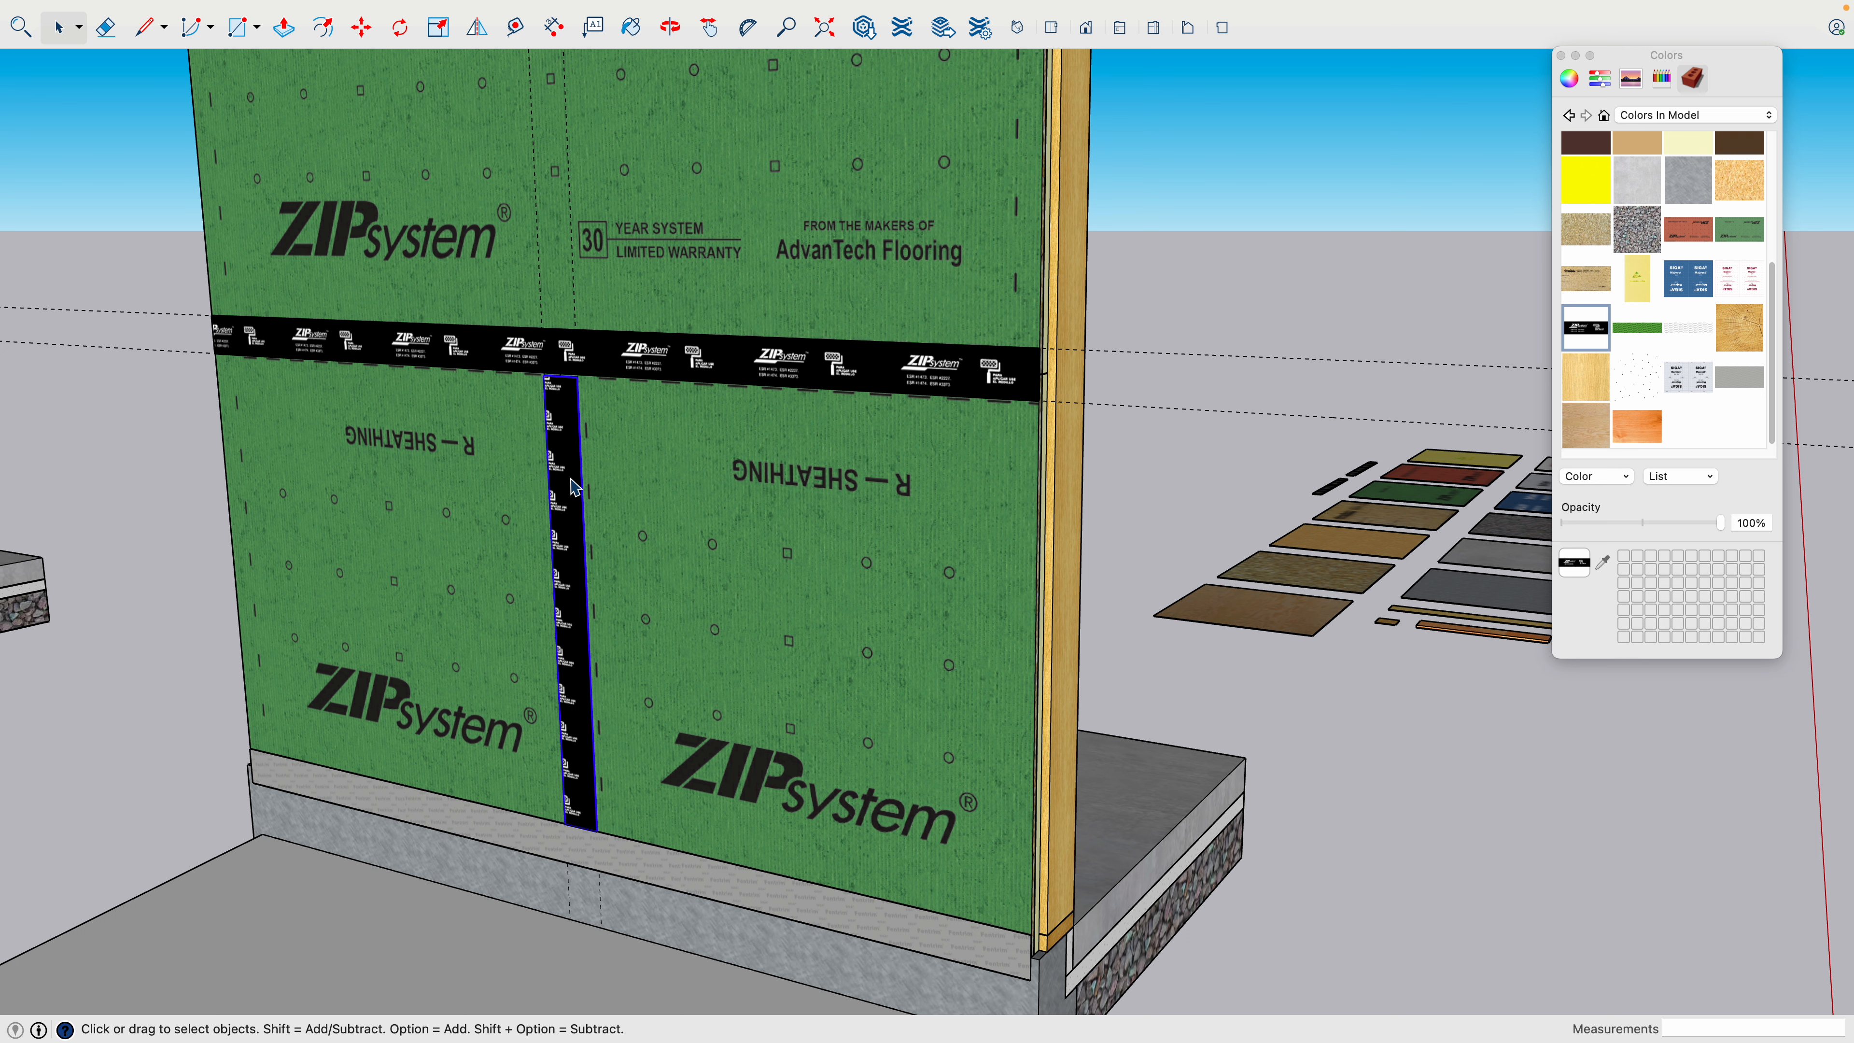
pyautogui.scroll(2, 581, 486)
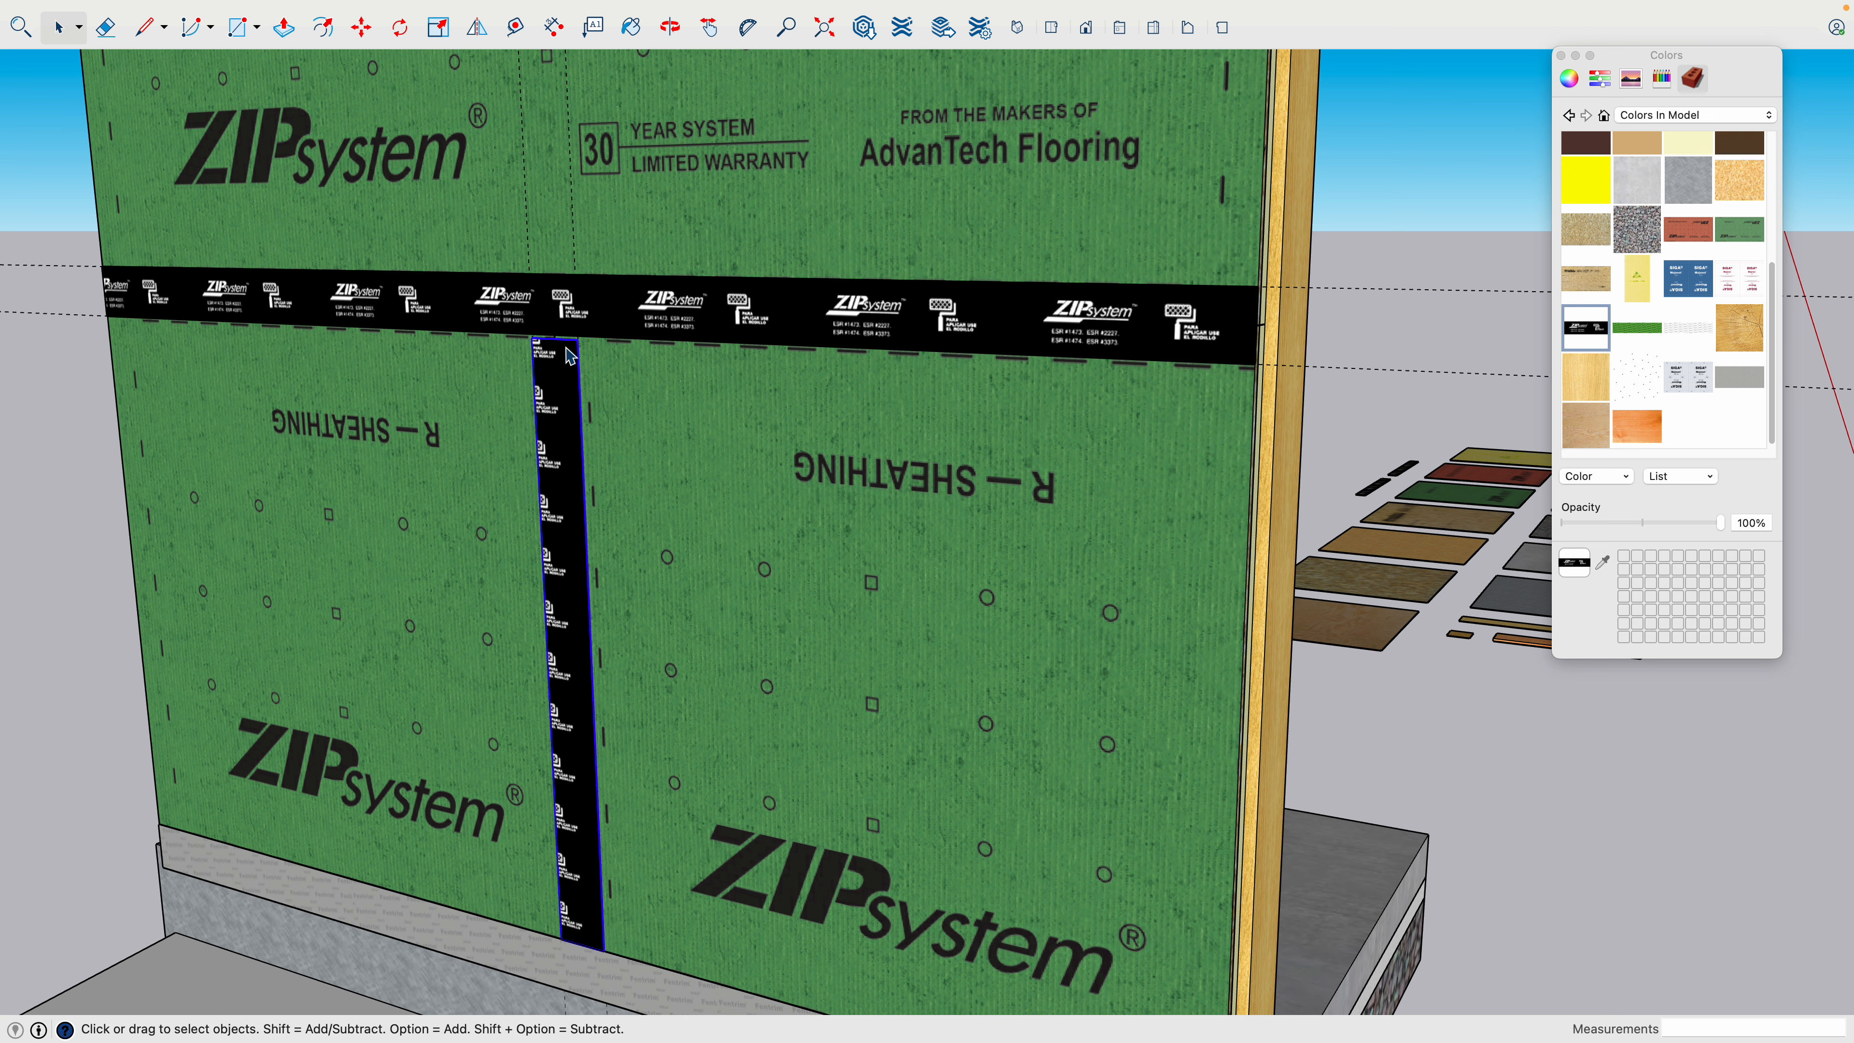
pyautogui.scroll(5, 584, 345)
pyautogui.scroll(1, 582, 354)
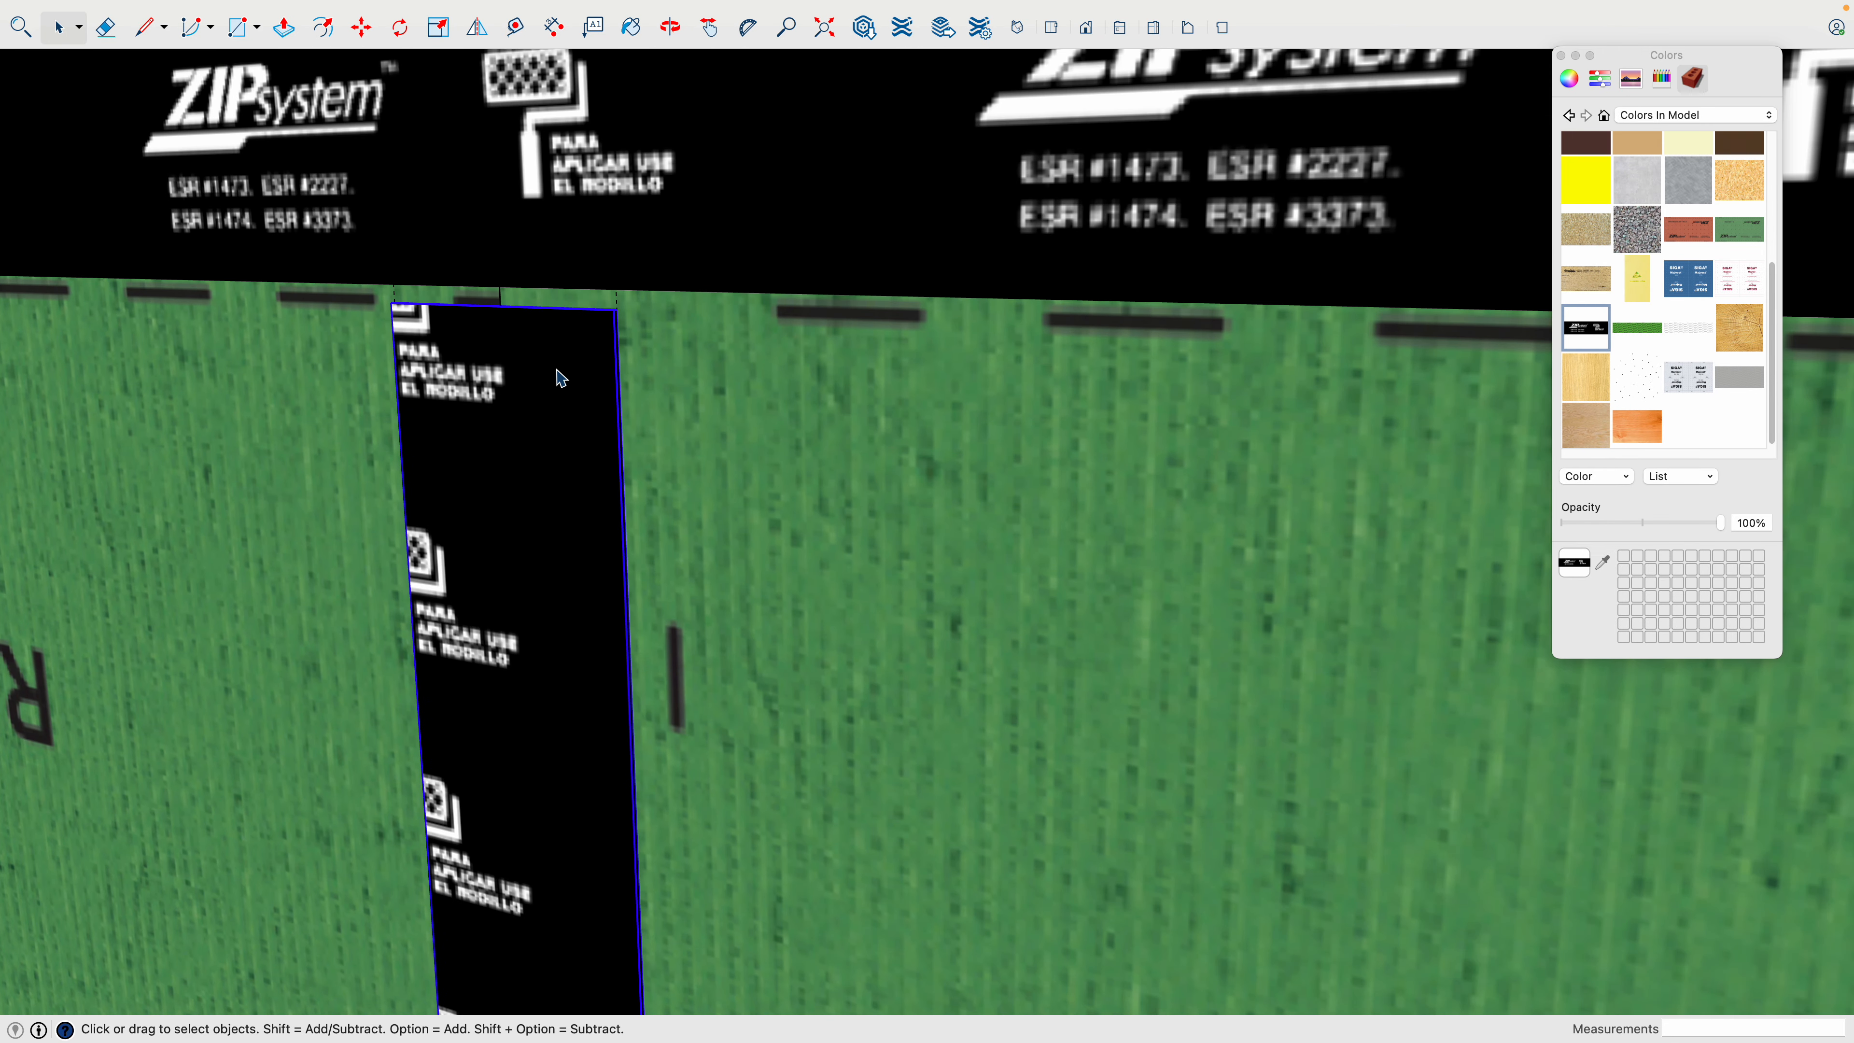
# - Open the vertical strip's group, check which texture options its front face offers, and close the group
pyautogui.doubleClick(562, 376)
pyautogui.click(566, 369)
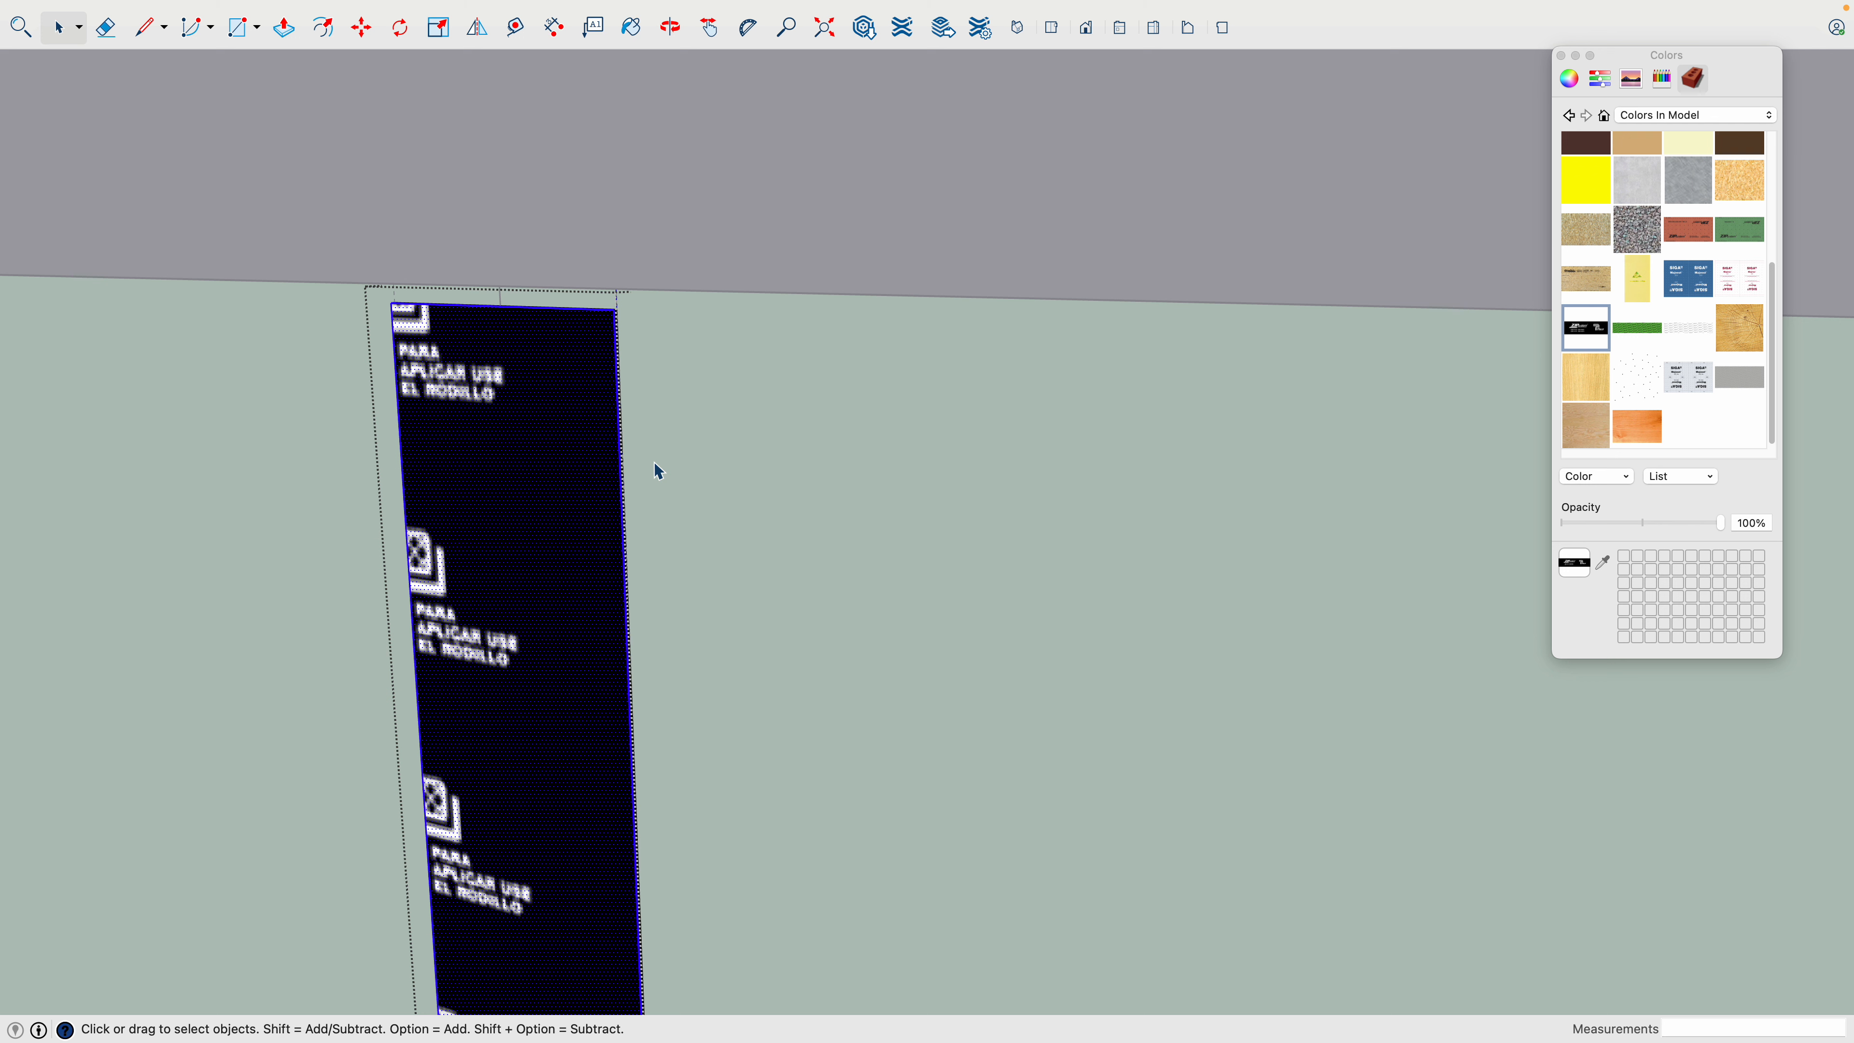
pyautogui.scroll(-4, 652, 457)
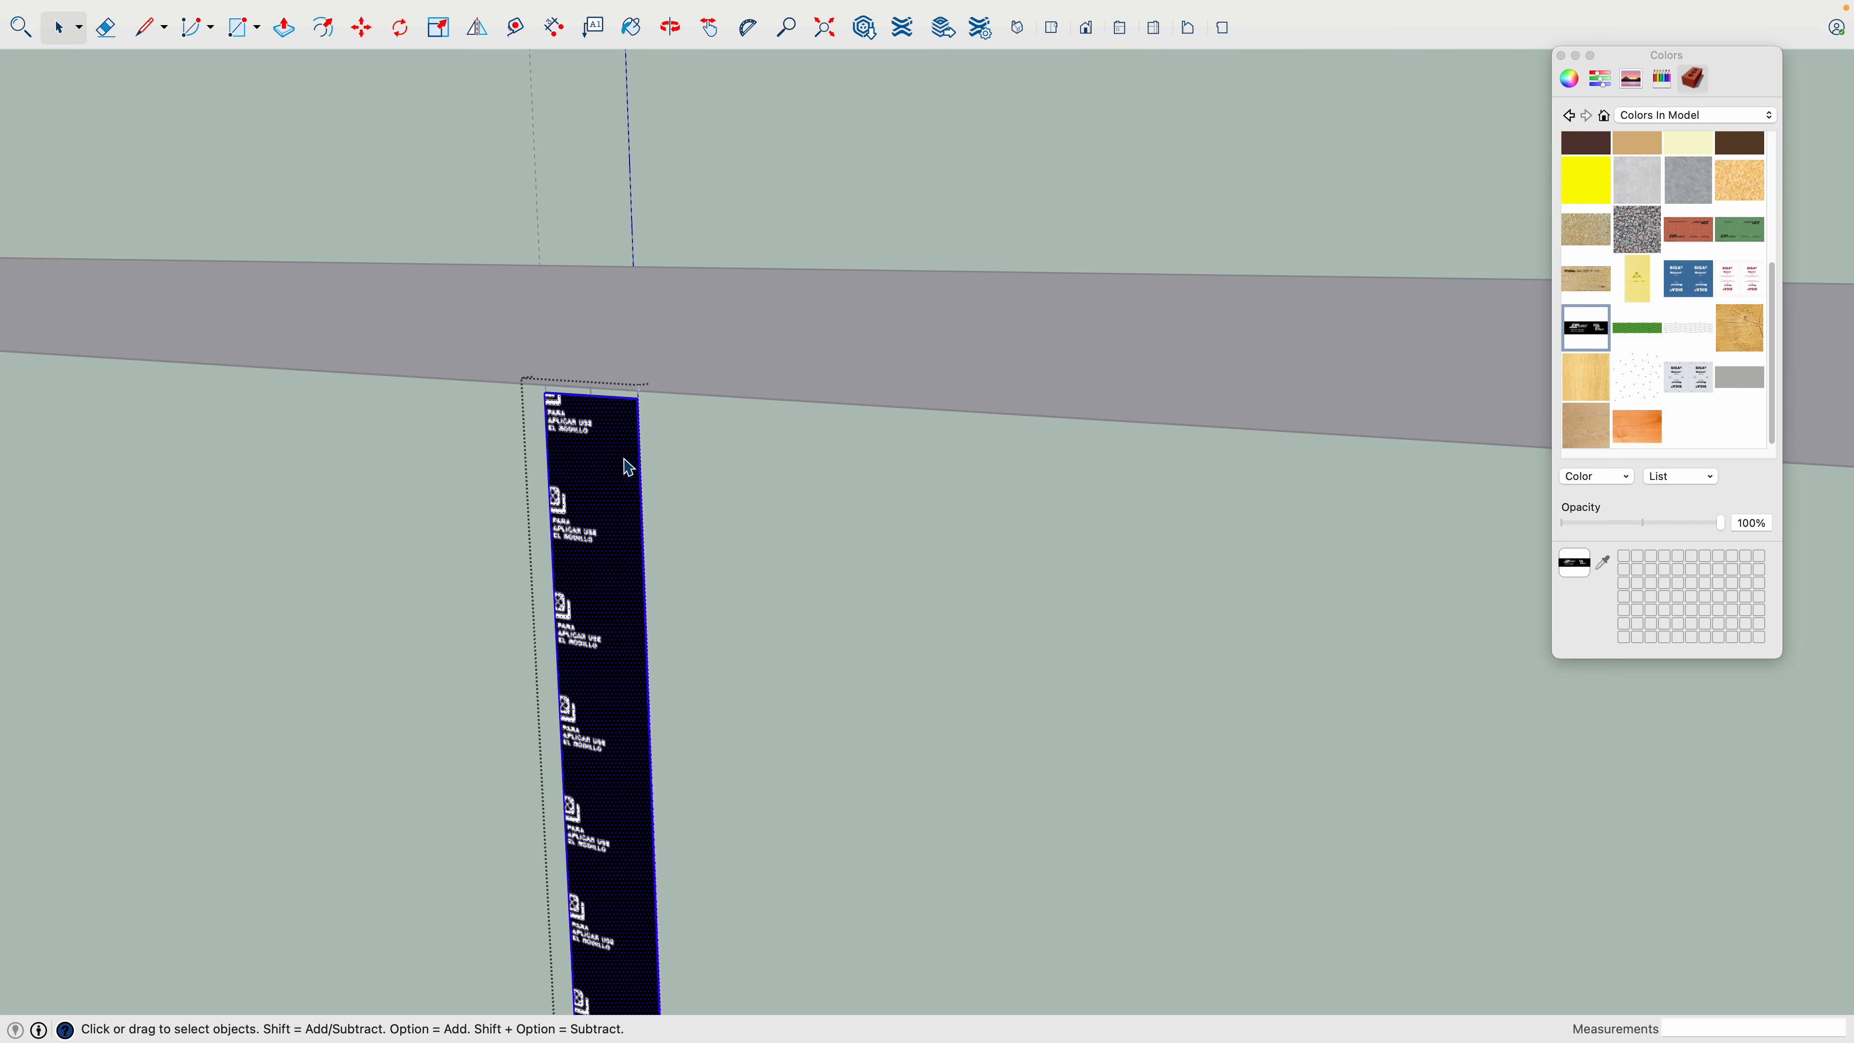
pyautogui.click(583, 480)
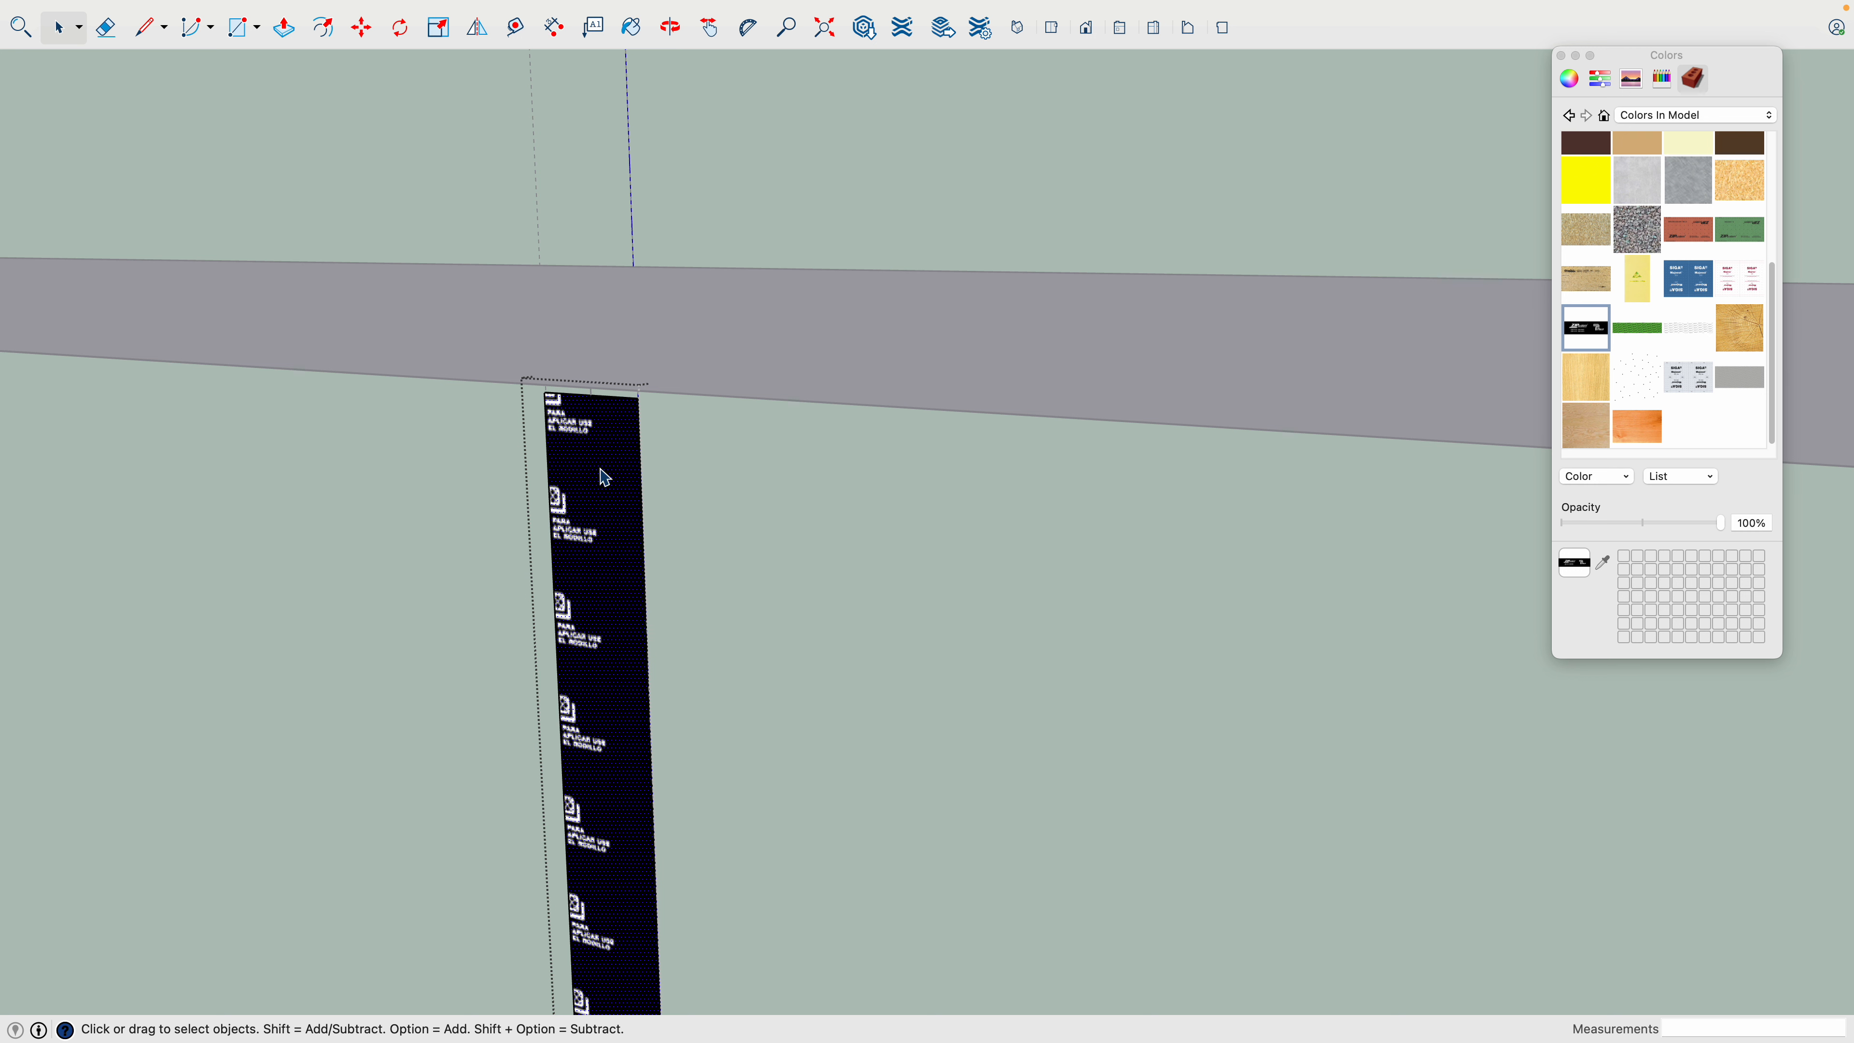
pyautogui.rightClick(602, 475)
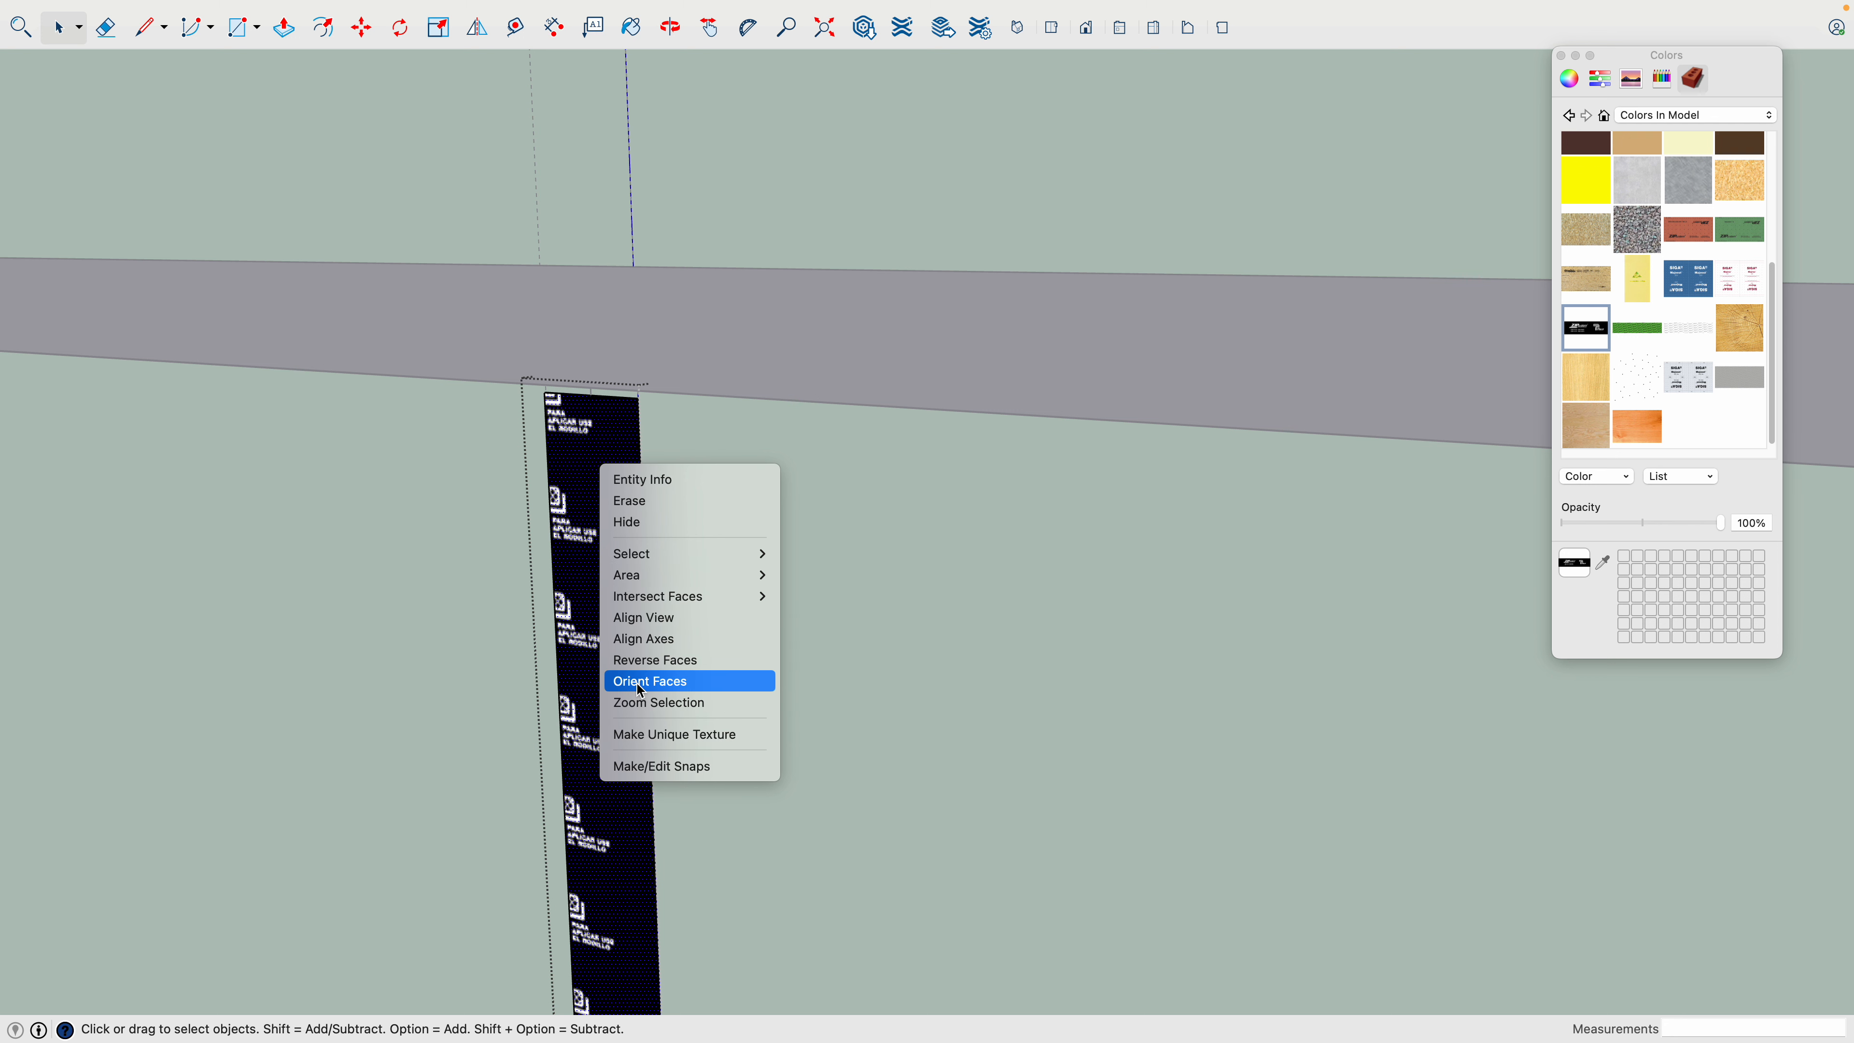
pyautogui.click(574, 486)
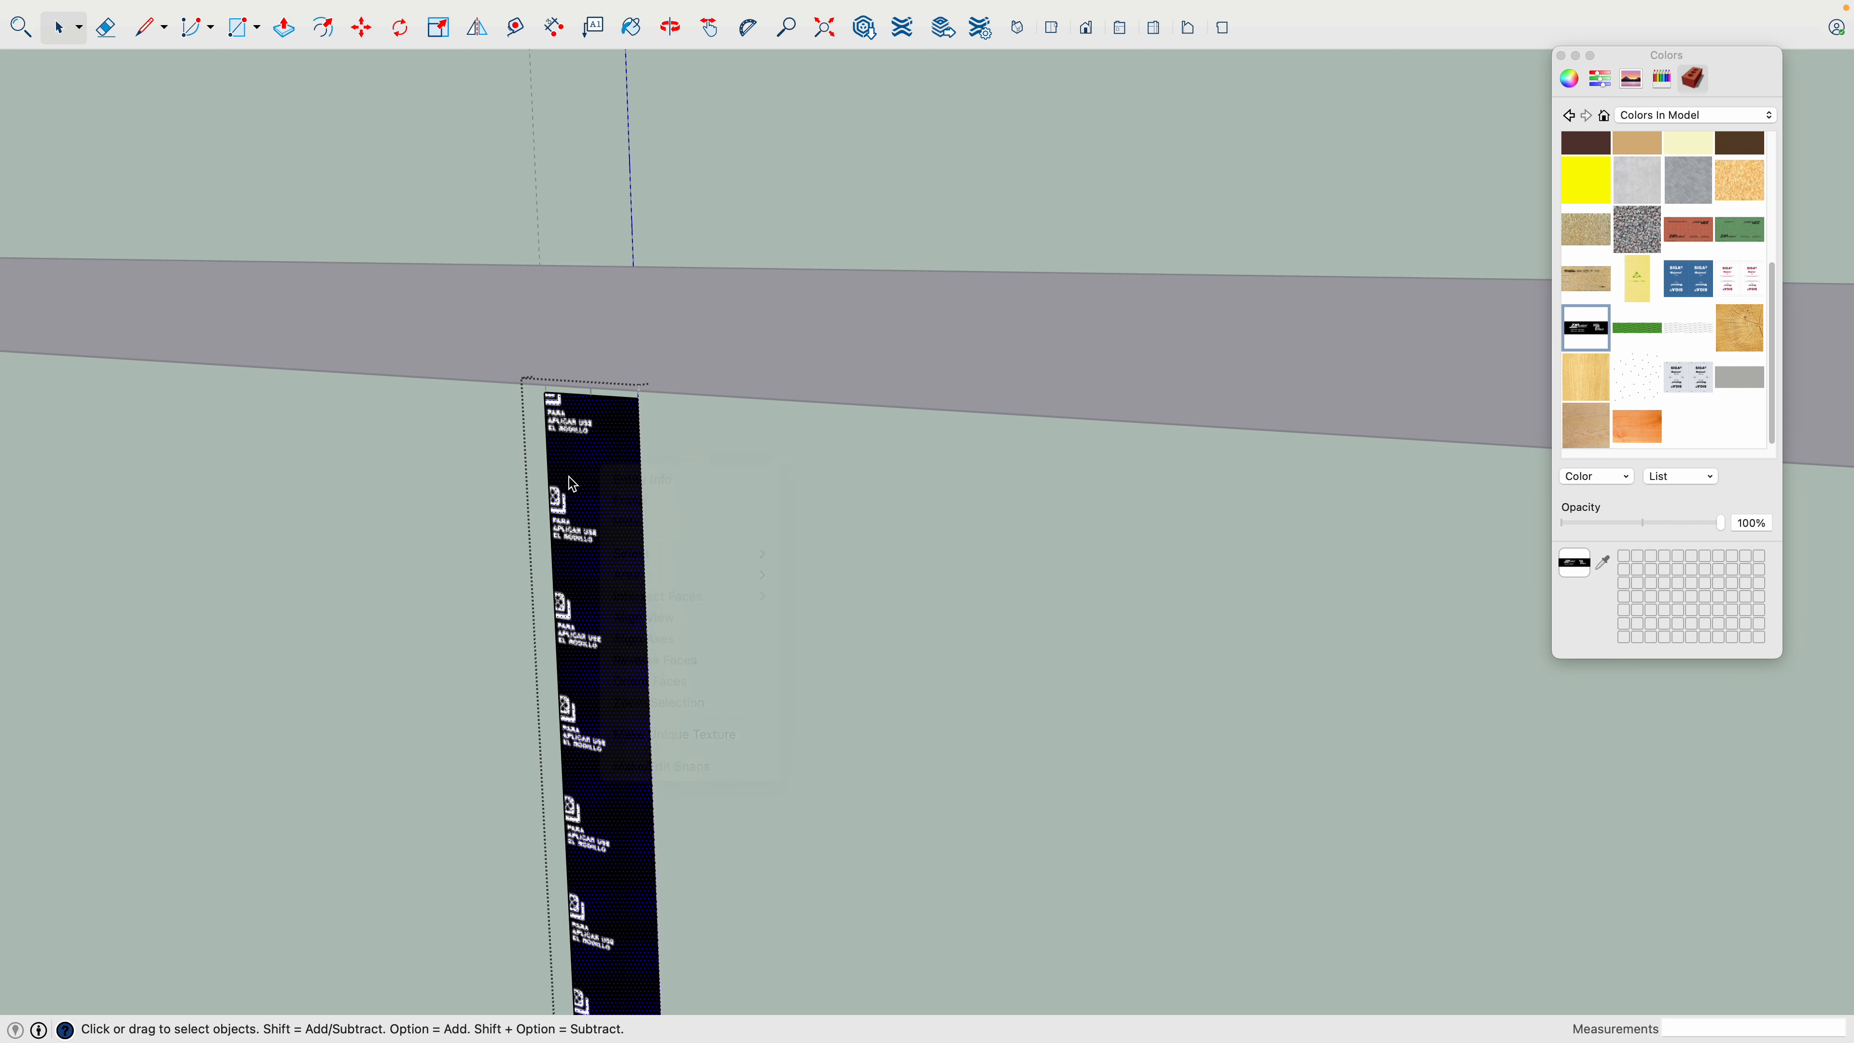
pyautogui.scroll(-5, 577, 483)
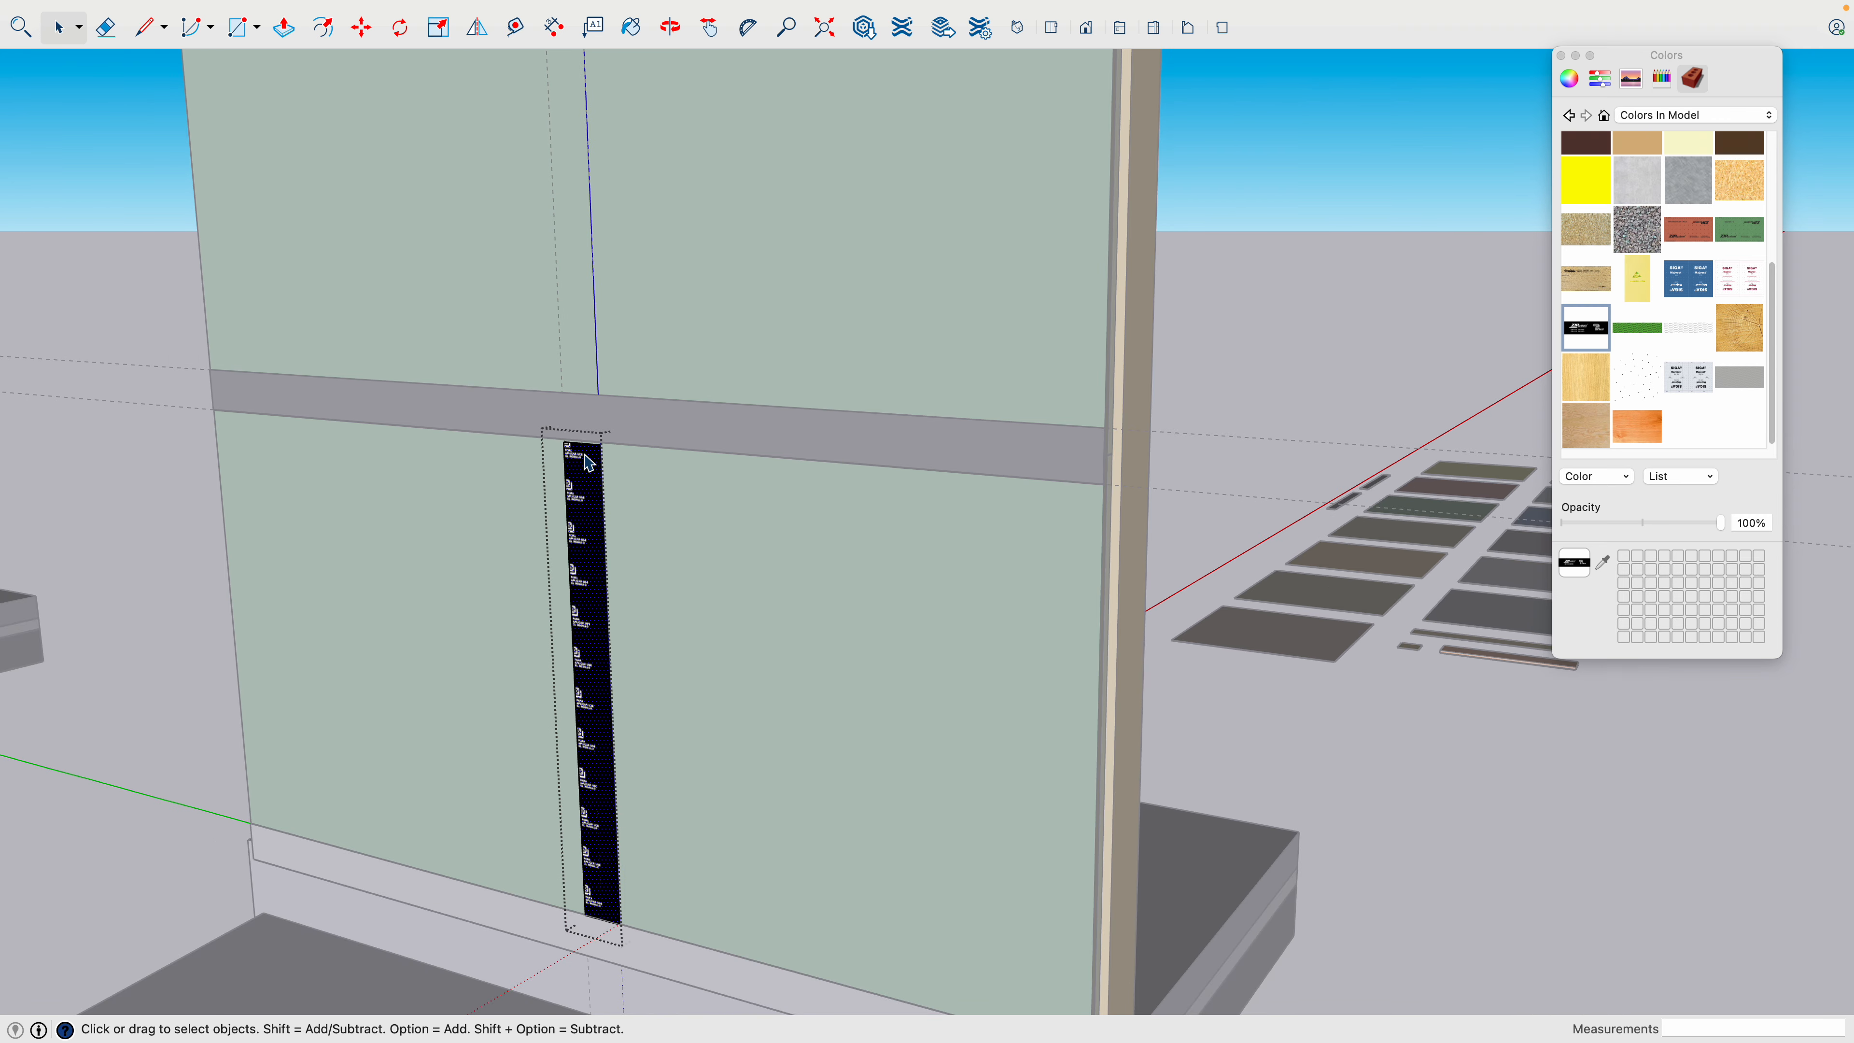
pyautogui.click(203, 497)
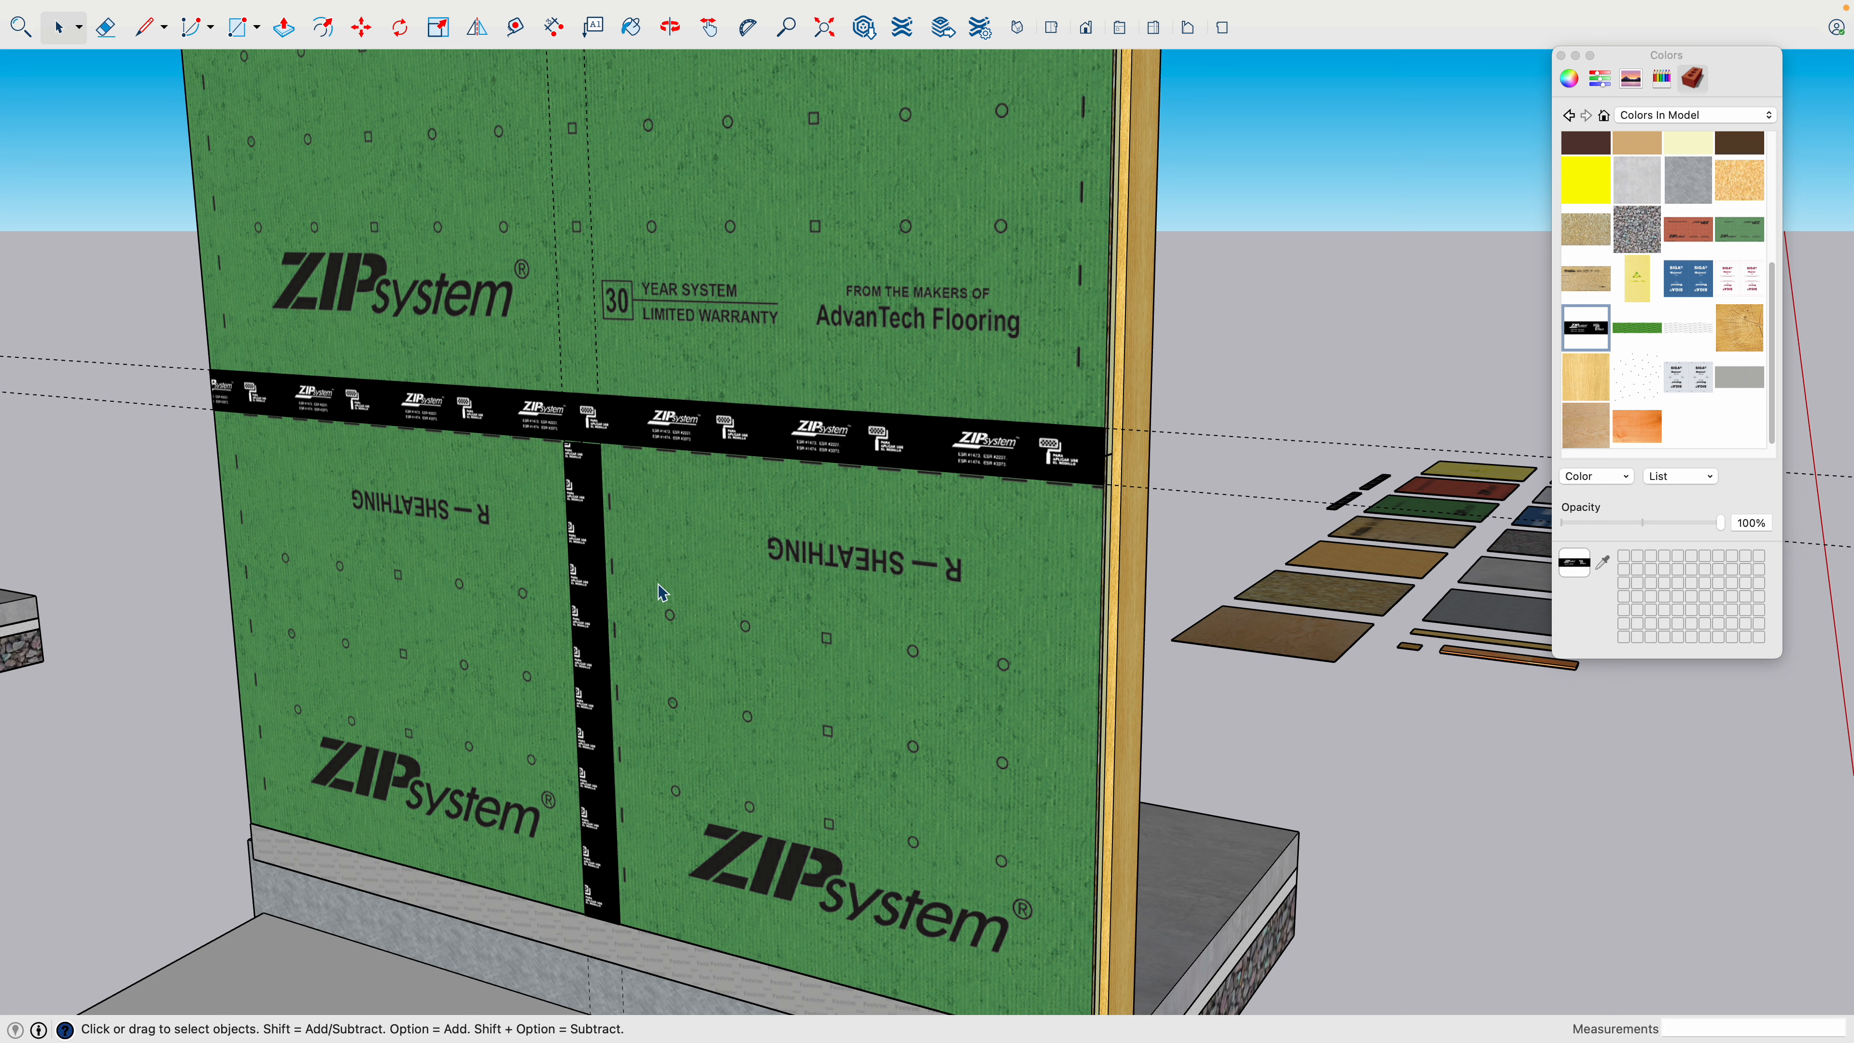
# - Draw a rectangle about 3' 3 3/4" by 2' 6 1/4" on the ground beside the building assembly copy
pyautogui.scroll(-3, 671, 606)
pyautogui.scroll(-4, 685, 614)
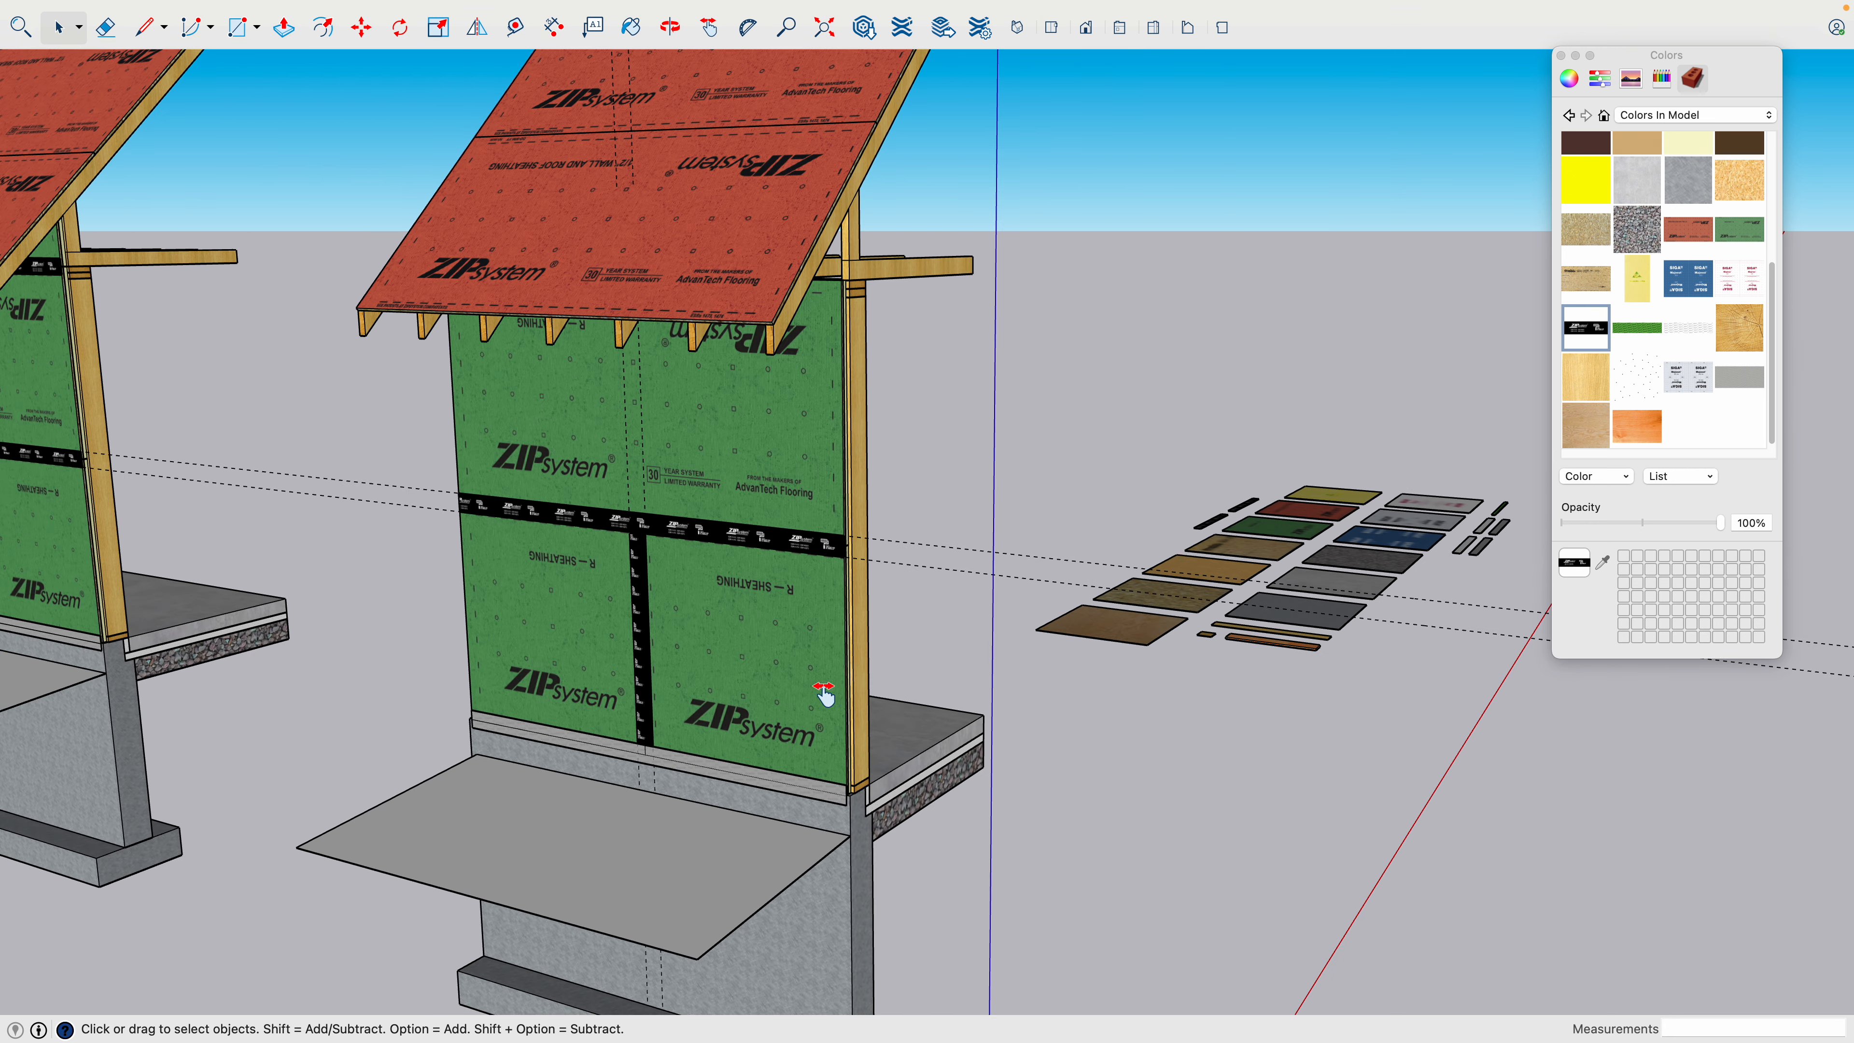
pyautogui.keyDown('shift'); pyautogui.moveTo(827, 695); pyautogui.dragTo(508, 490, button='middle'); pyautogui.keyUp('shift')
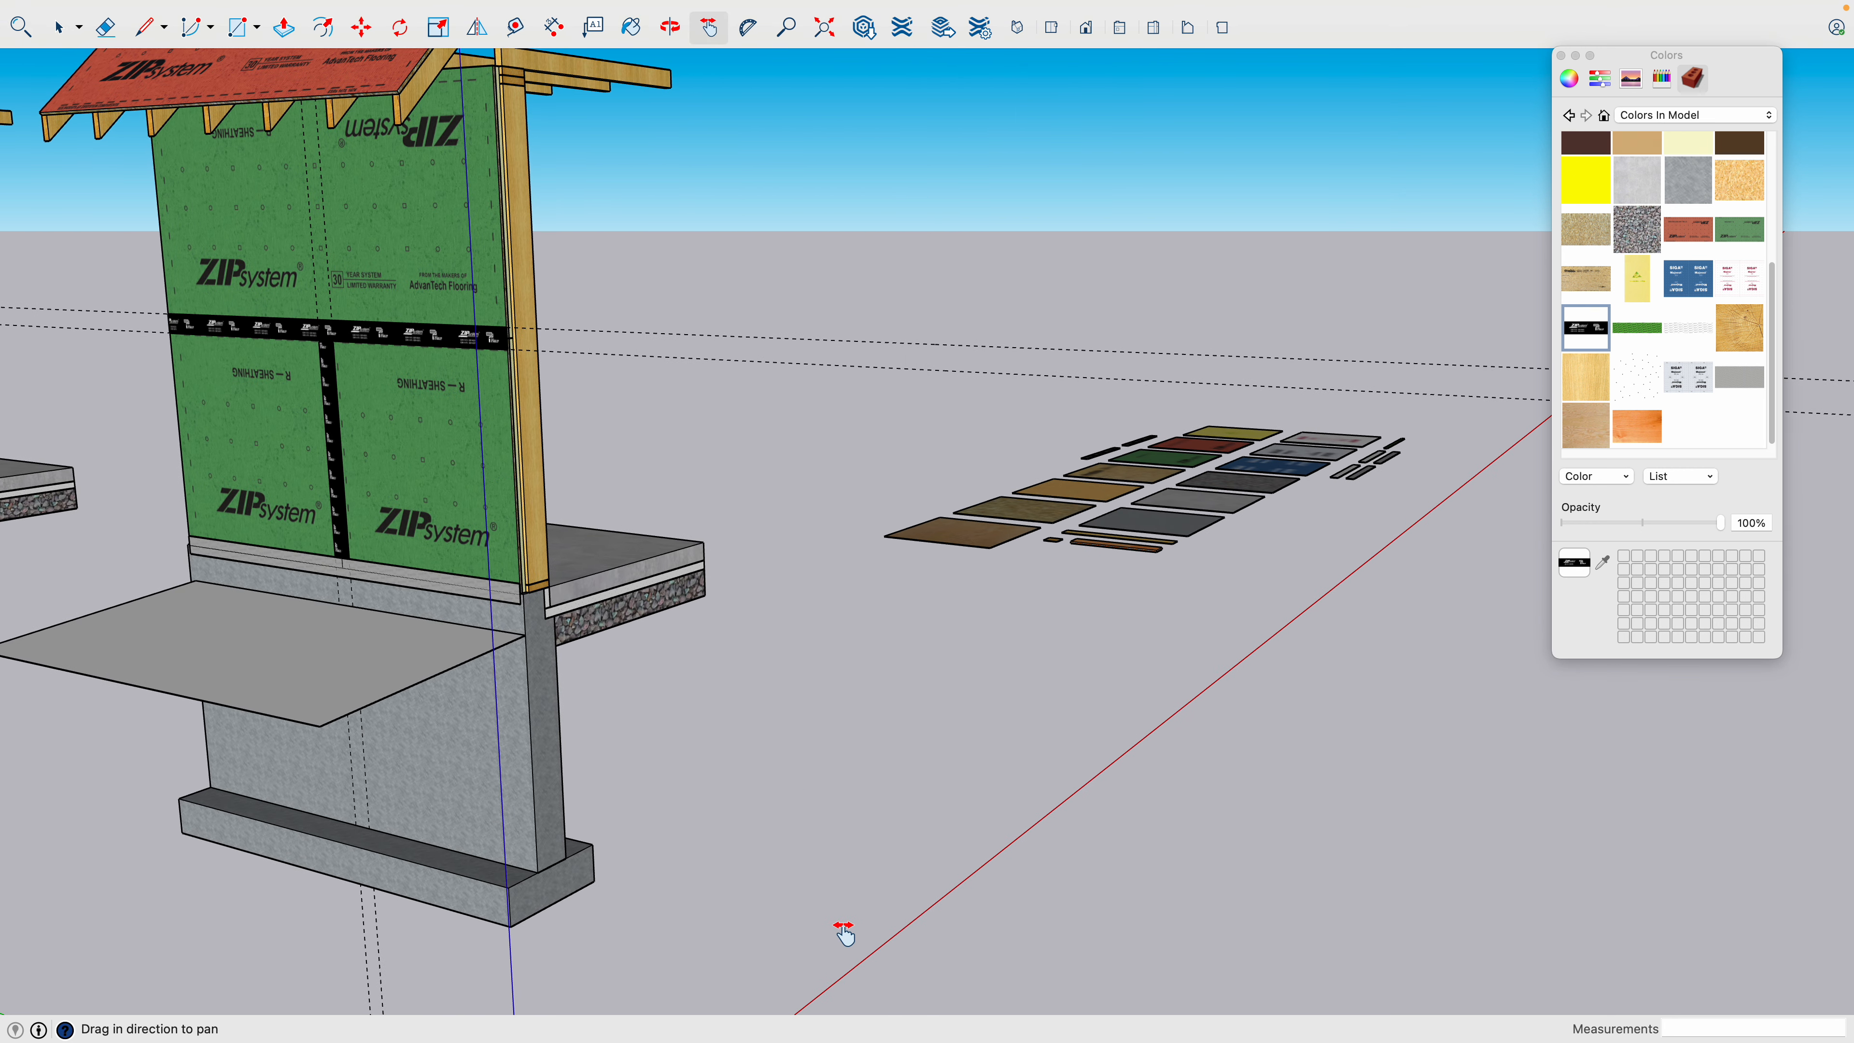
pyautogui.press('r')
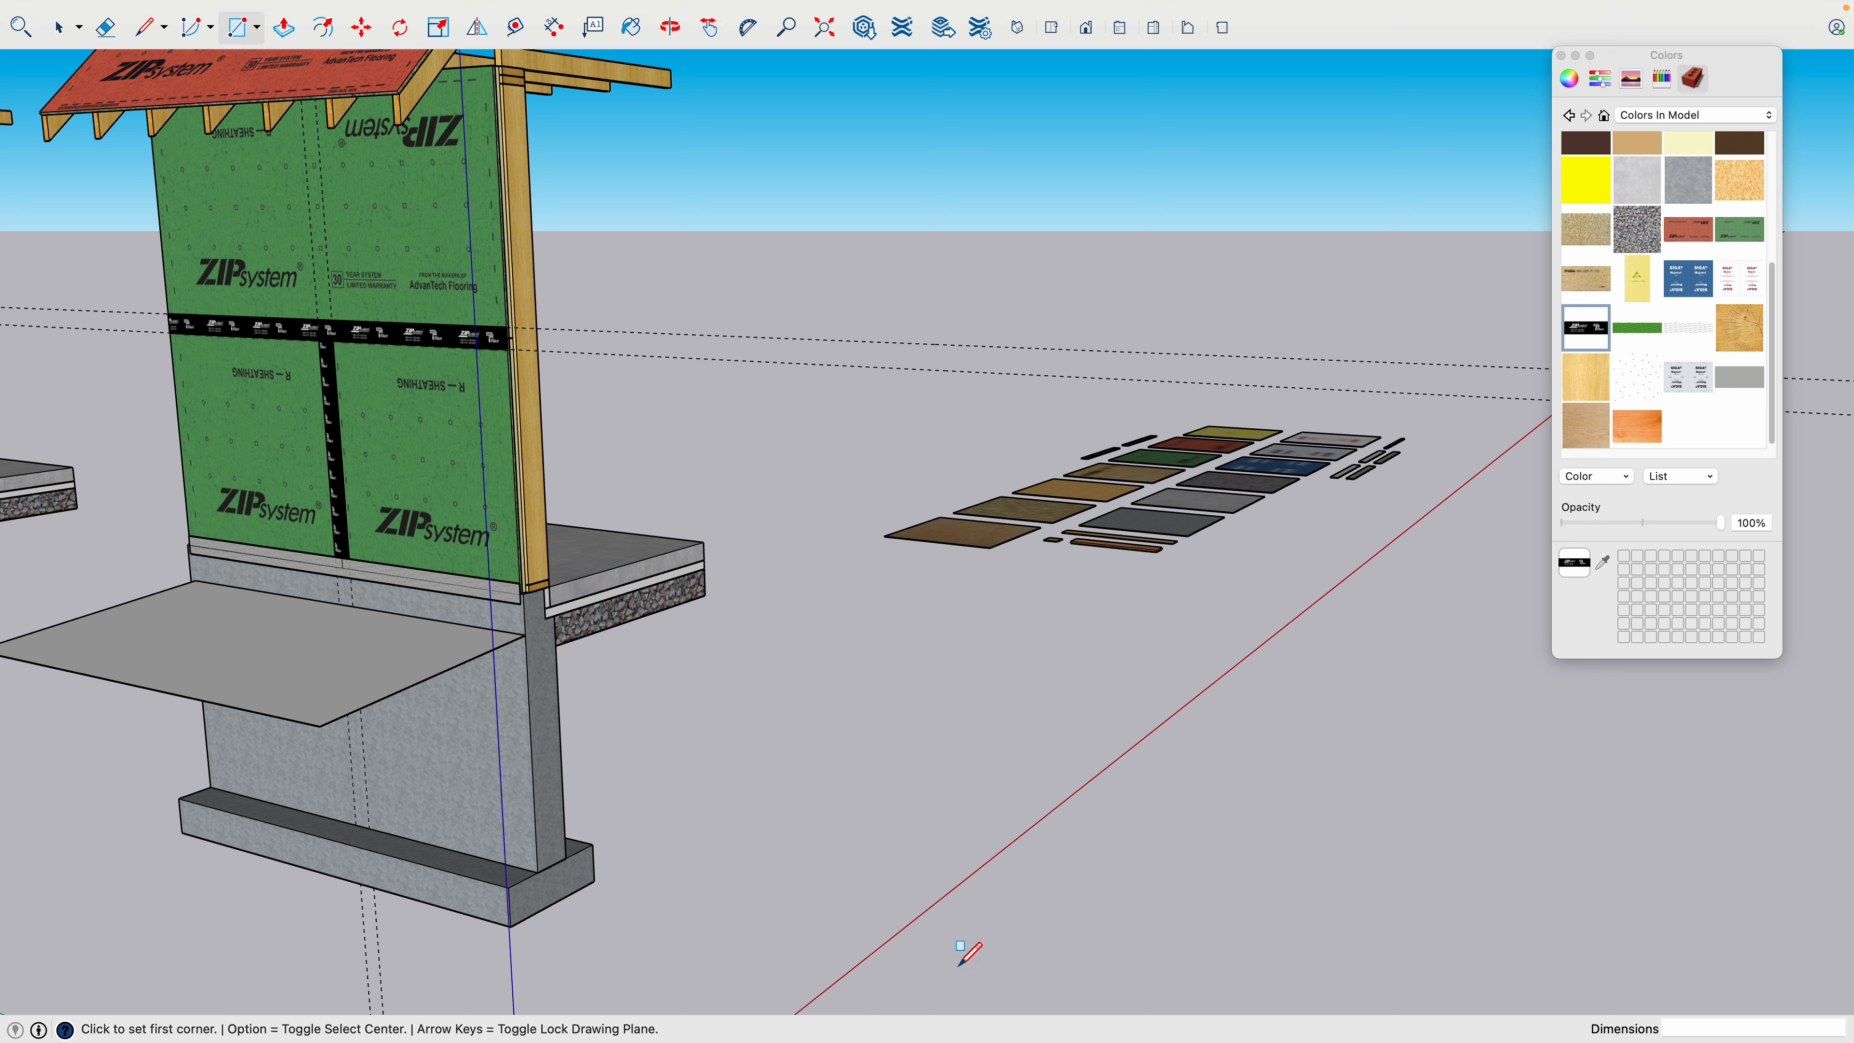
pyautogui.click(798, 904)
pyautogui.click(1020, 864)
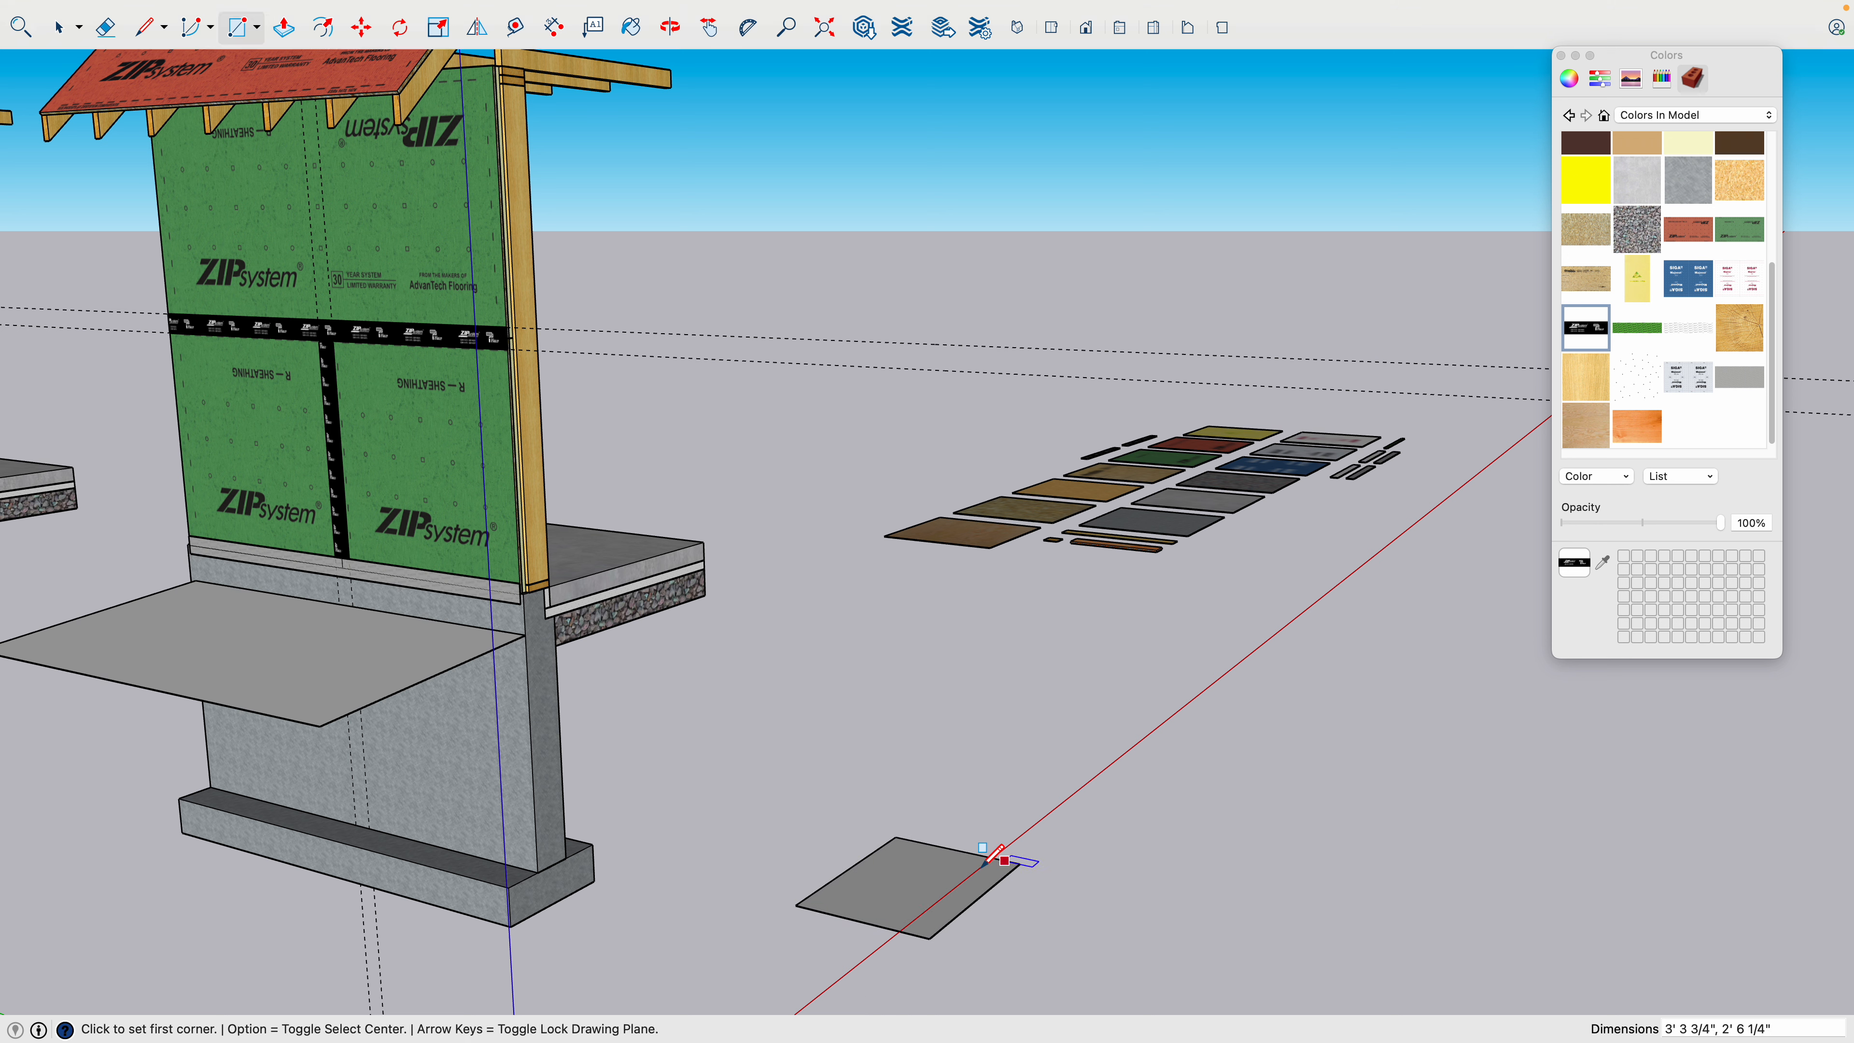
# - Group the new rectangle's face together with its edges
pyautogui.press('space')
pyautogui.click(893, 892)
pyautogui.rightClick(898, 889)
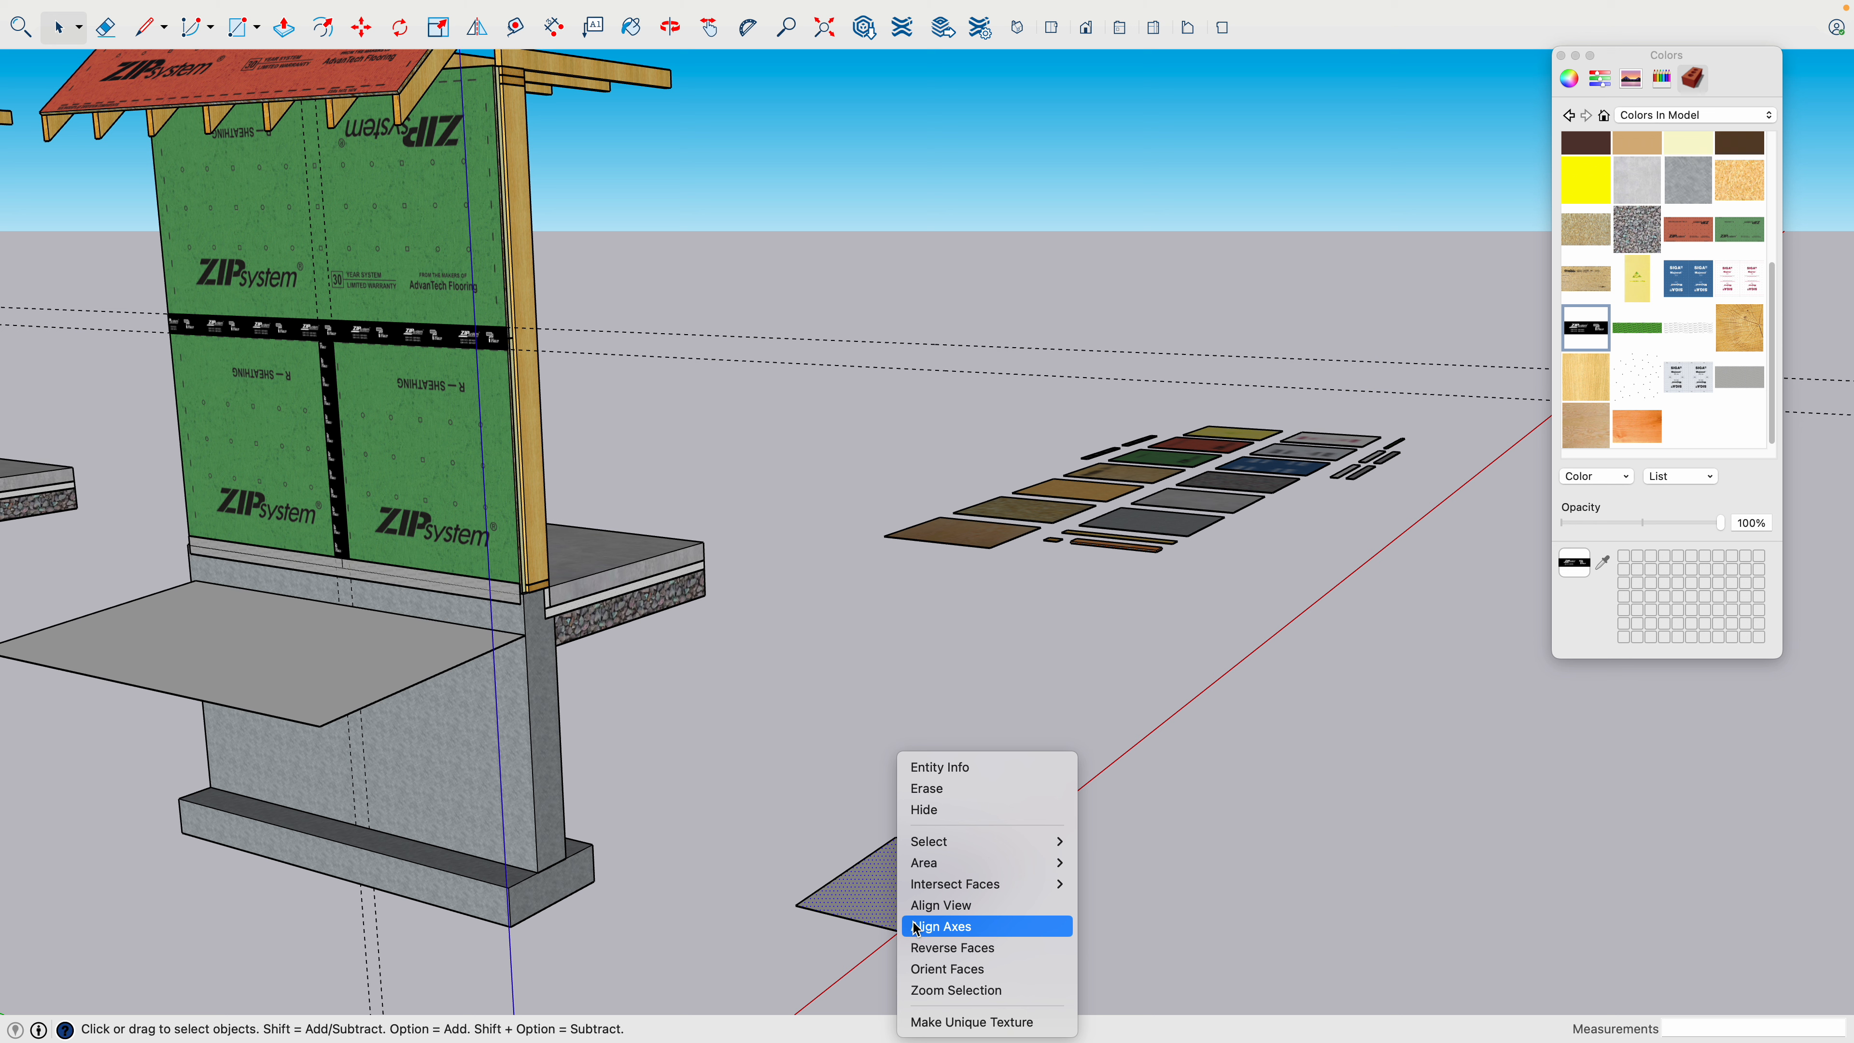
pyautogui.click(862, 878)
pyautogui.rightClick(874, 888)
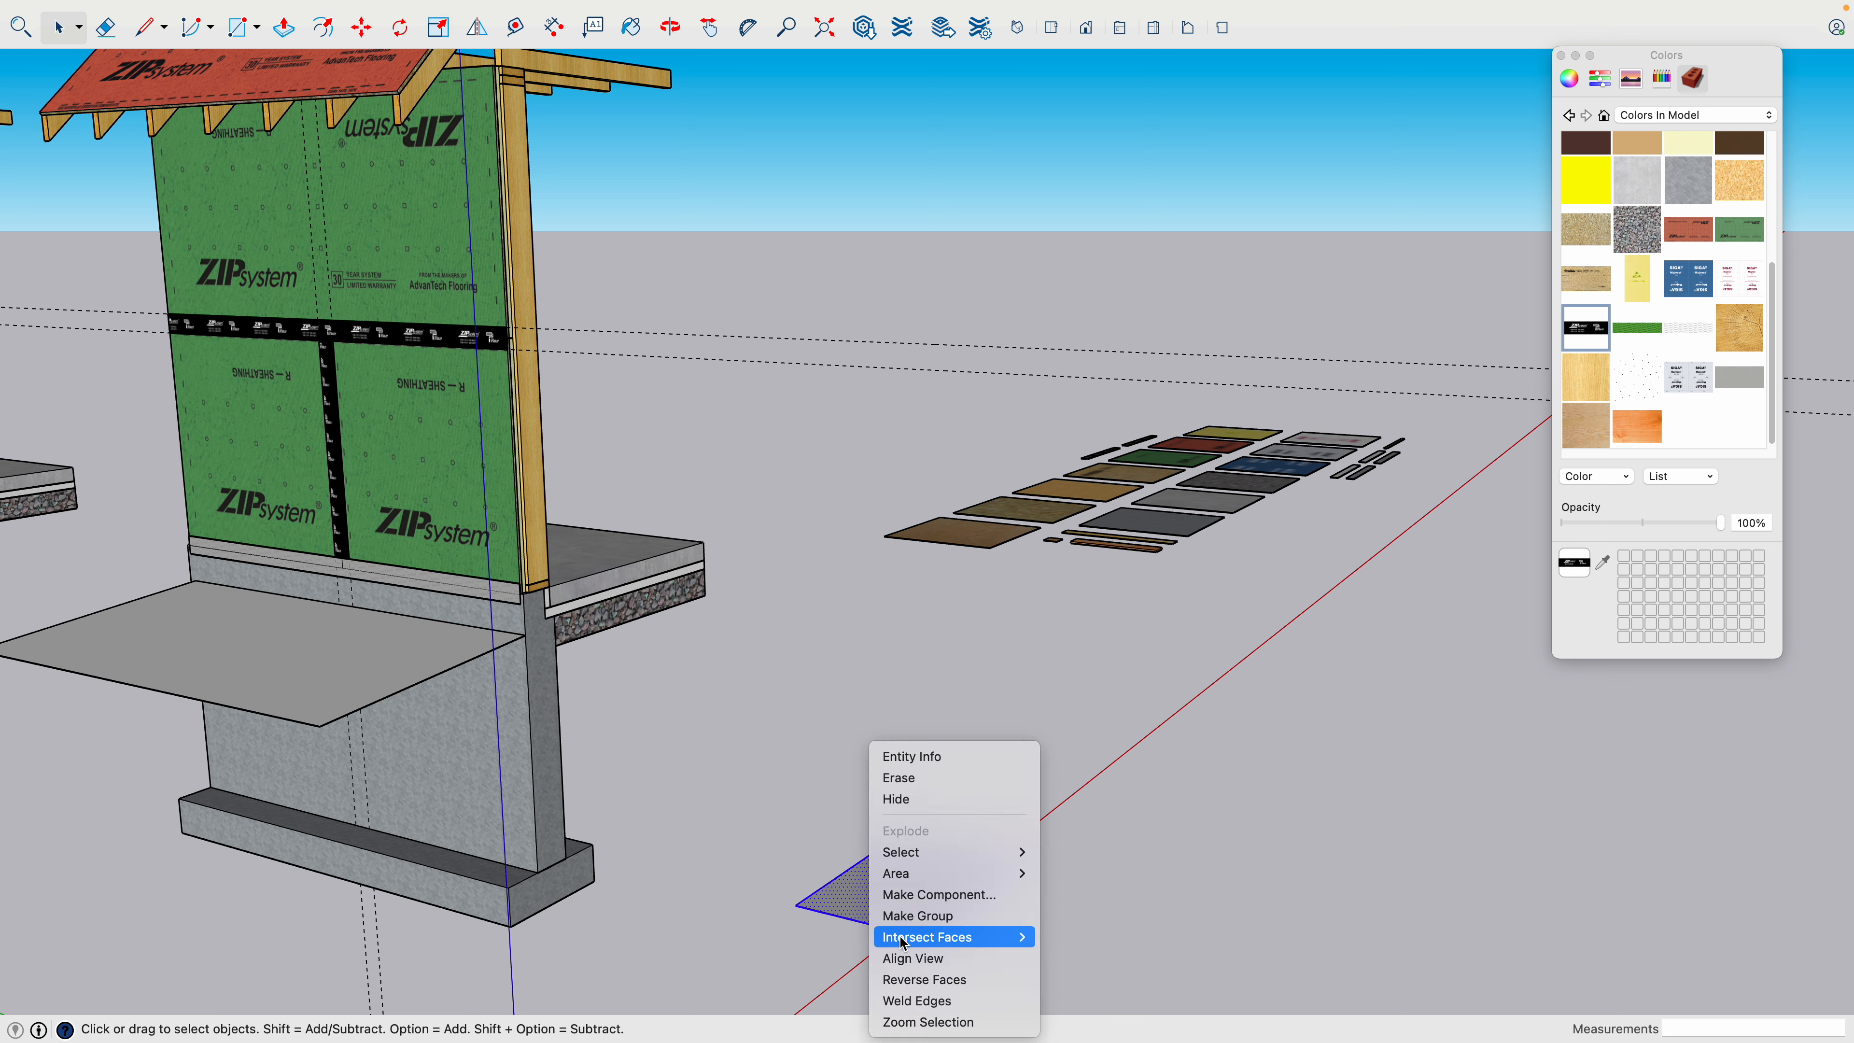
pyautogui.click(894, 910)
# - Open the rectangle's group, extrude the face upward into a roughly cube-shaped box and close the group
pyautogui.press('p')
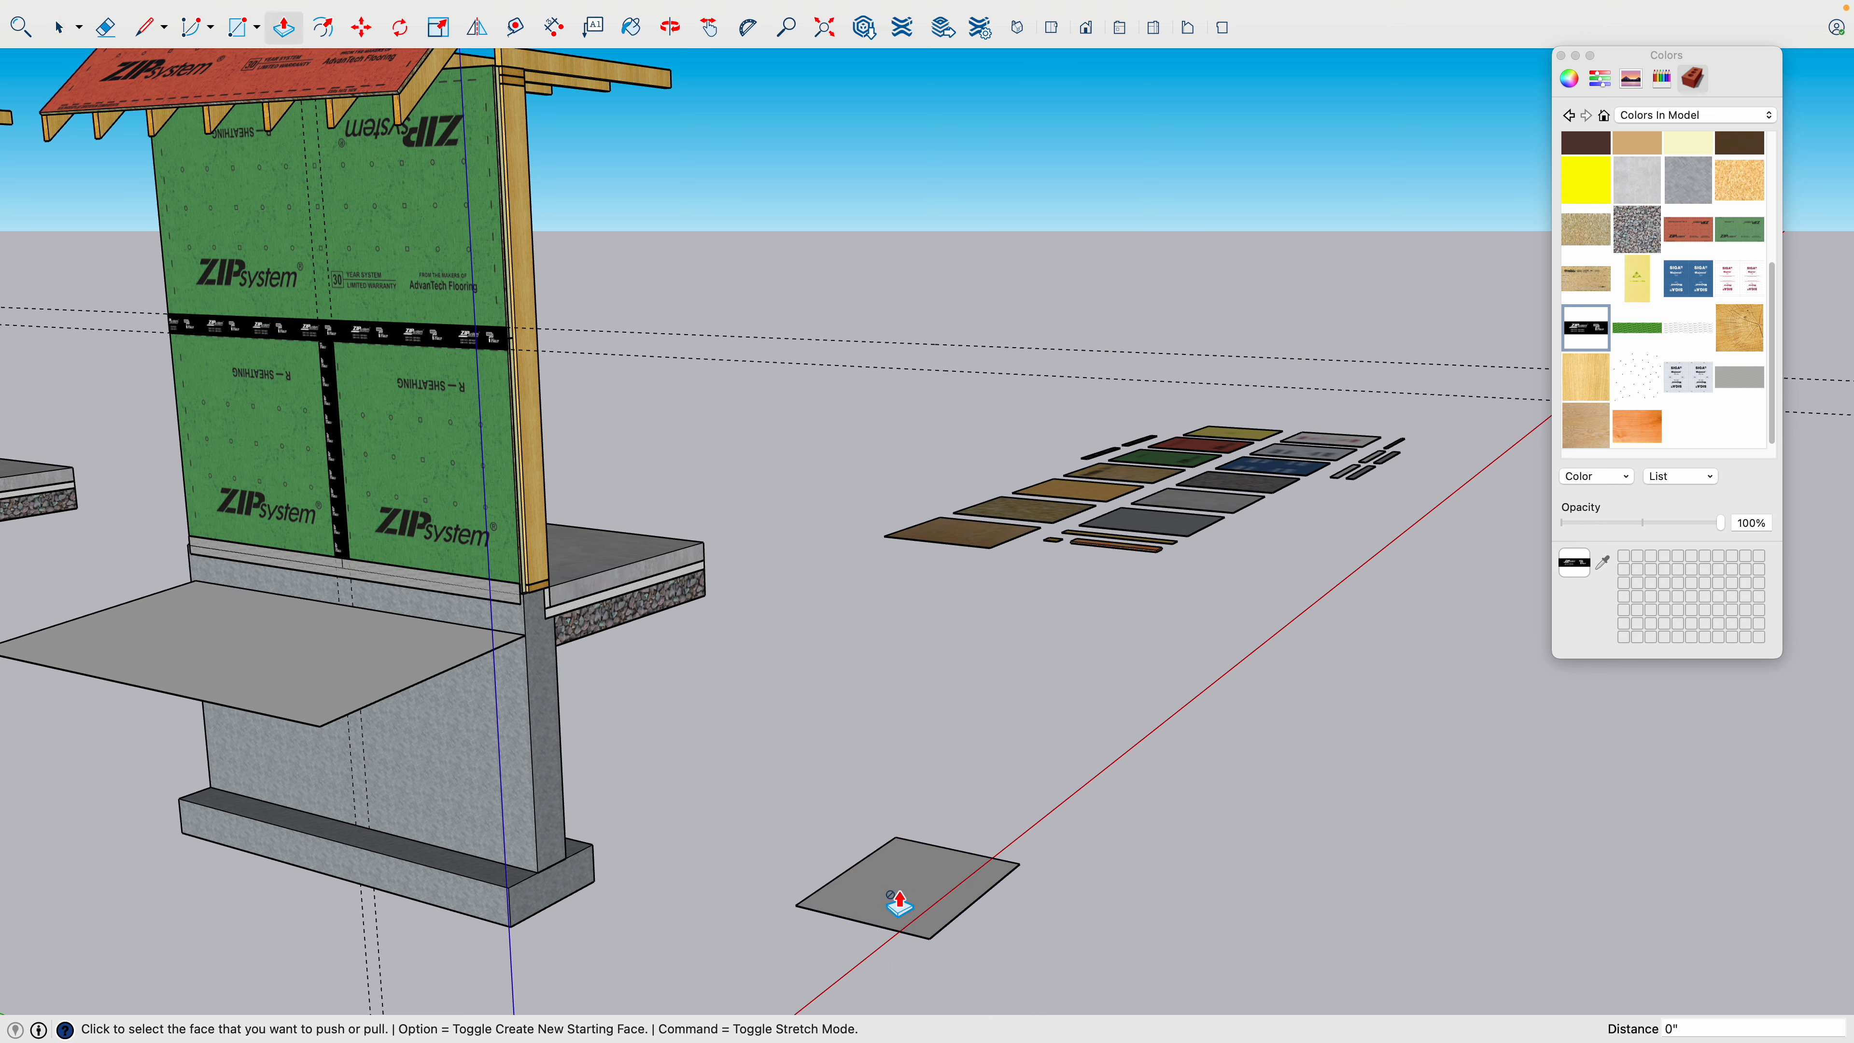
pyautogui.press('space')
pyautogui.doubleClick(900, 876)
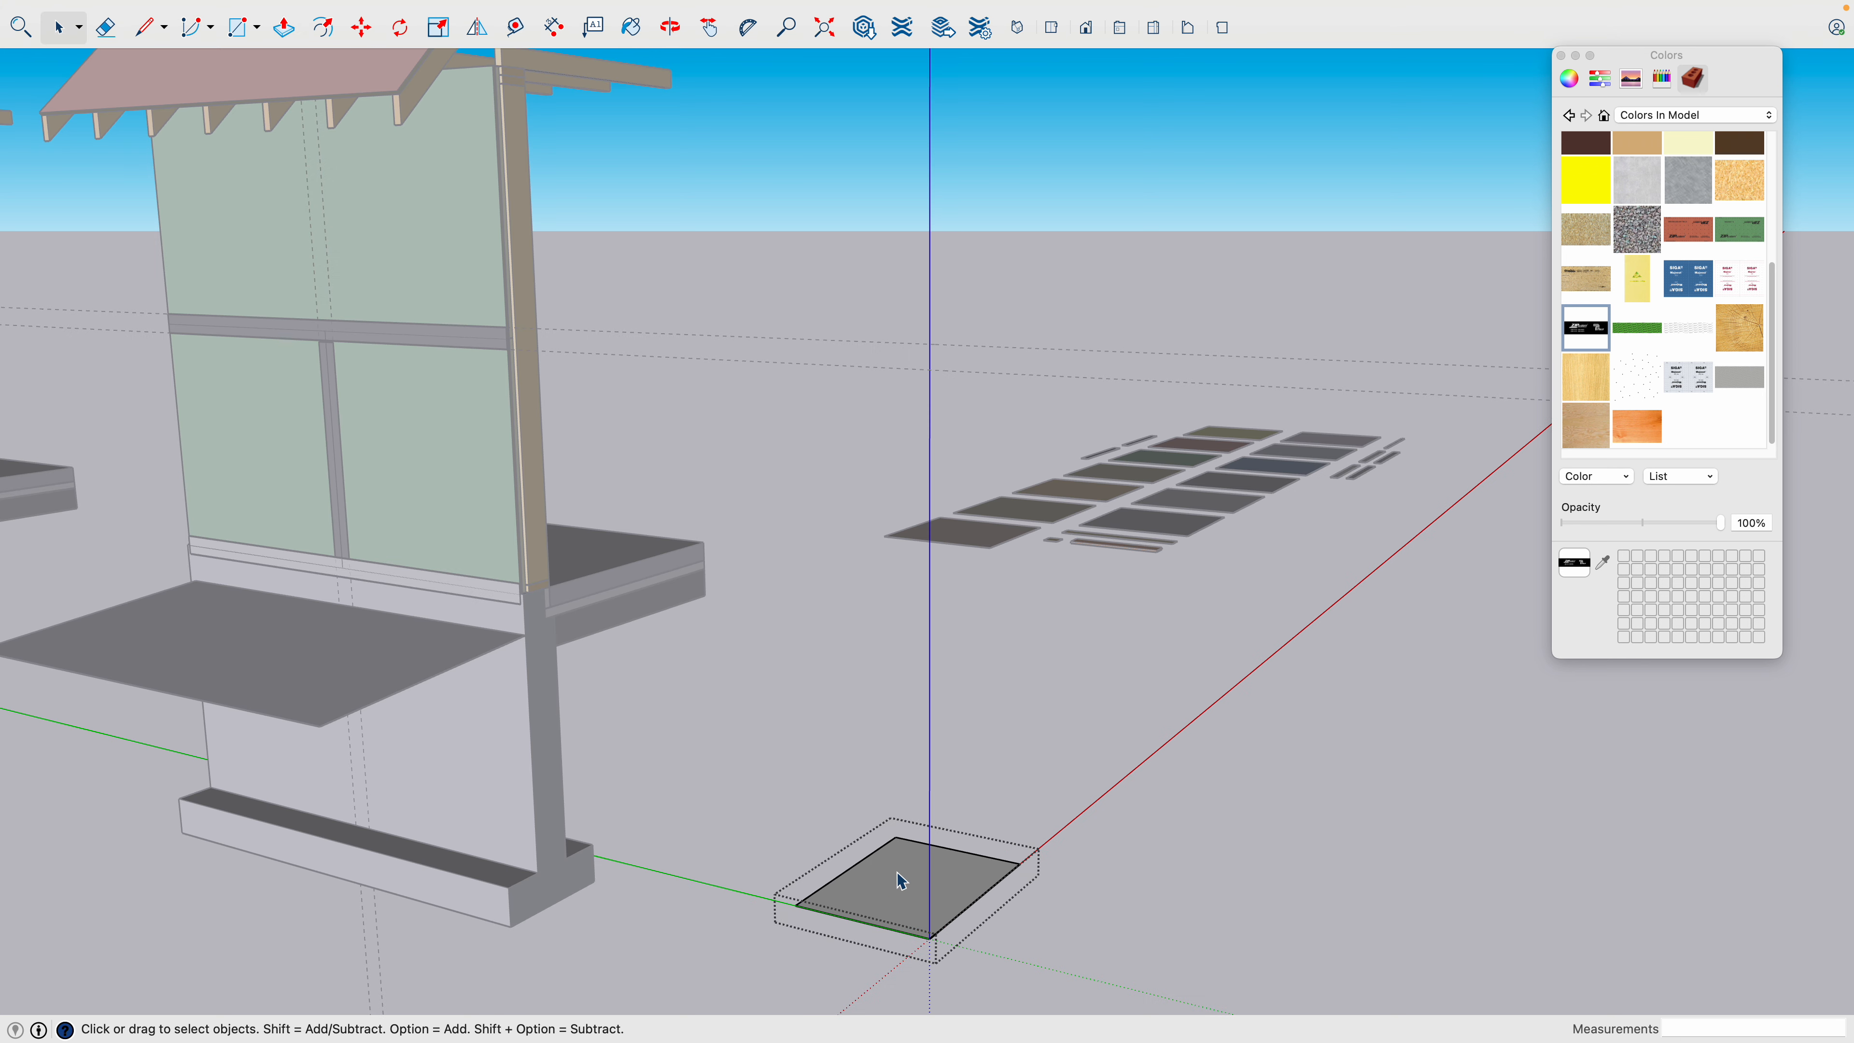
pyautogui.press('p')
pyautogui.click(886, 873)
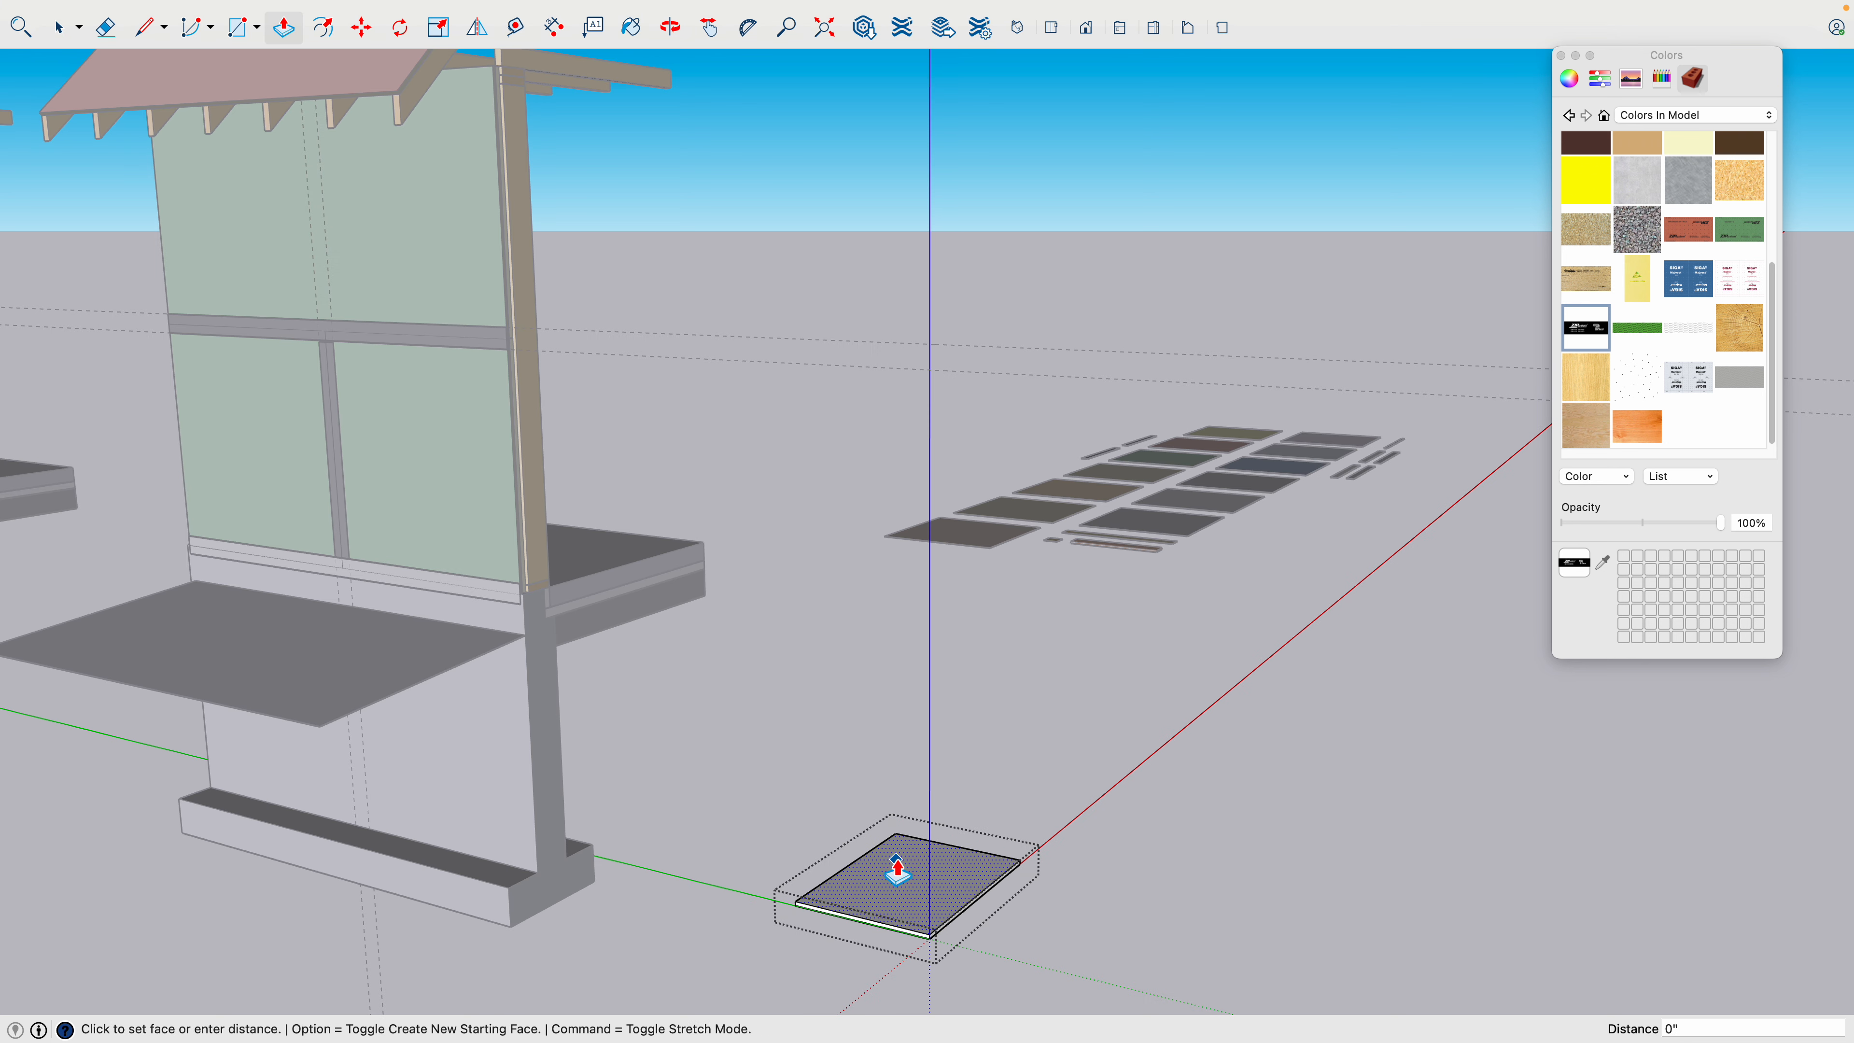
pyautogui.click(887, 872)
pyautogui.press('super+z')
pyautogui.click(889, 878)
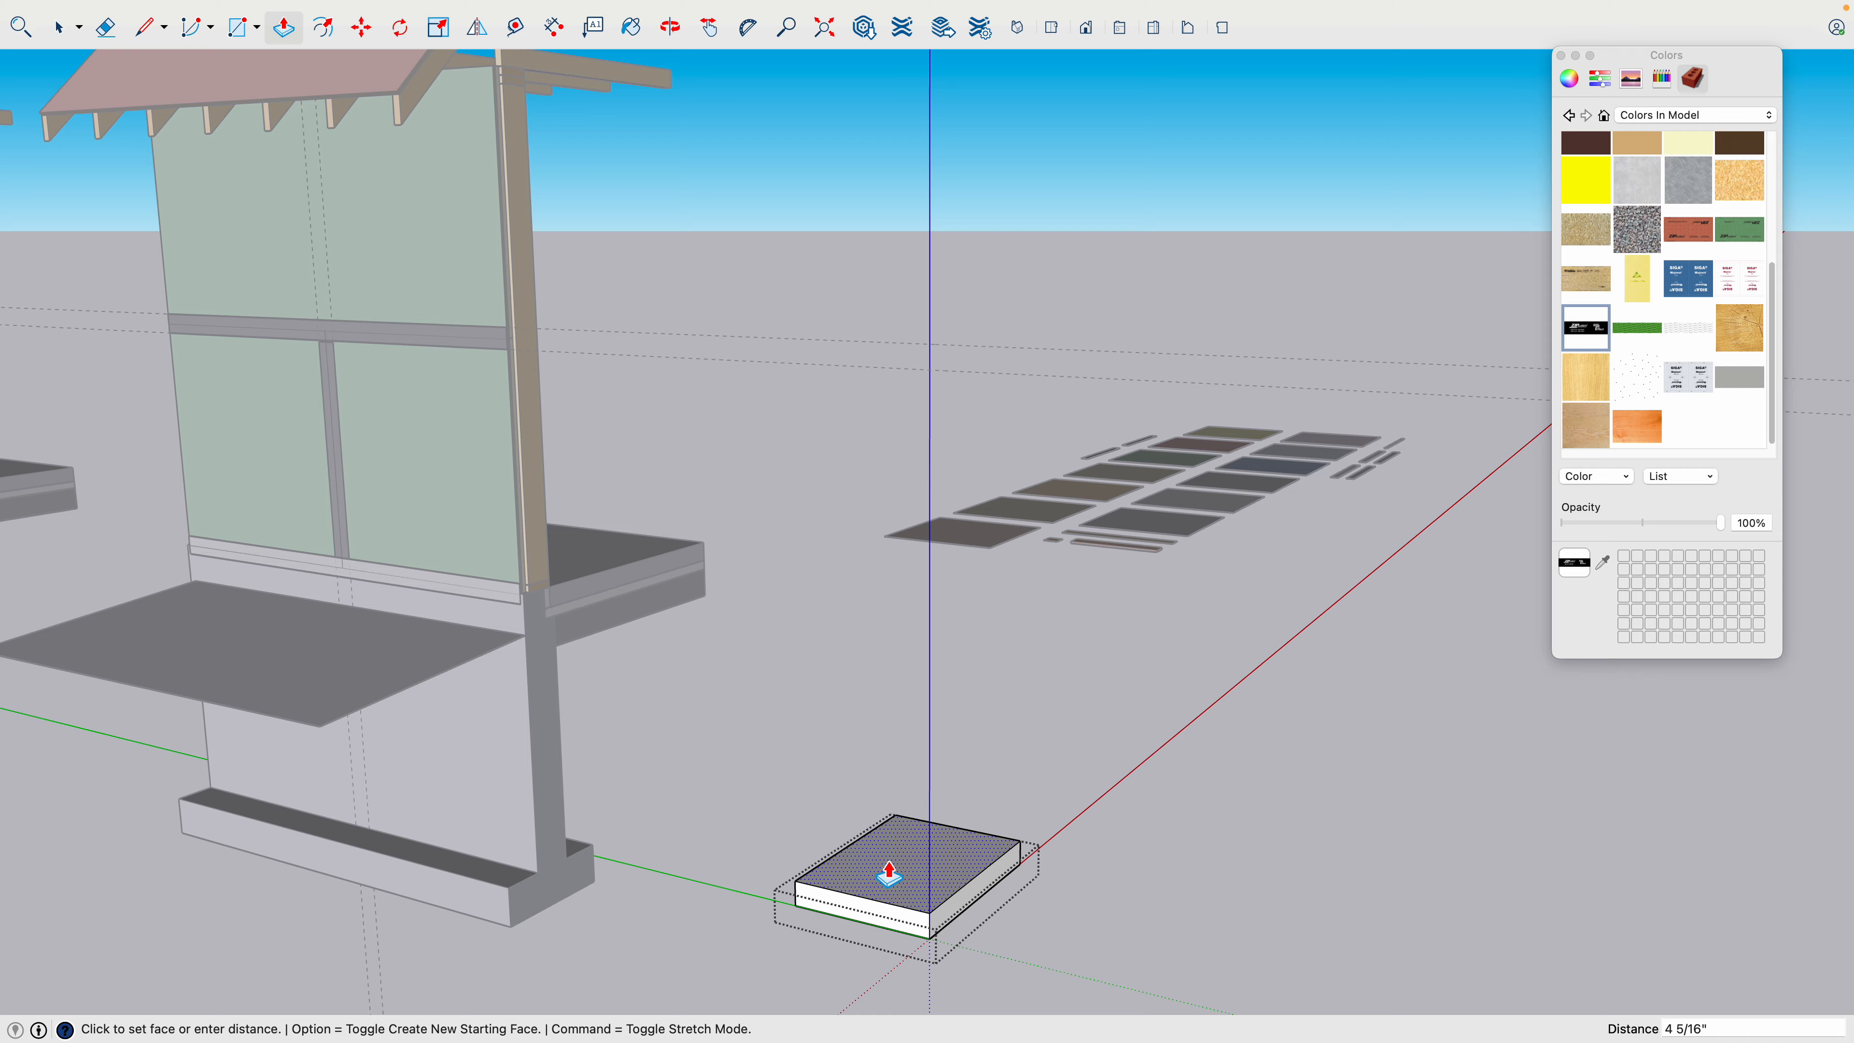
pyautogui.click(885, 757)
pyautogui.press('space')
pyautogui.click(706, 801)
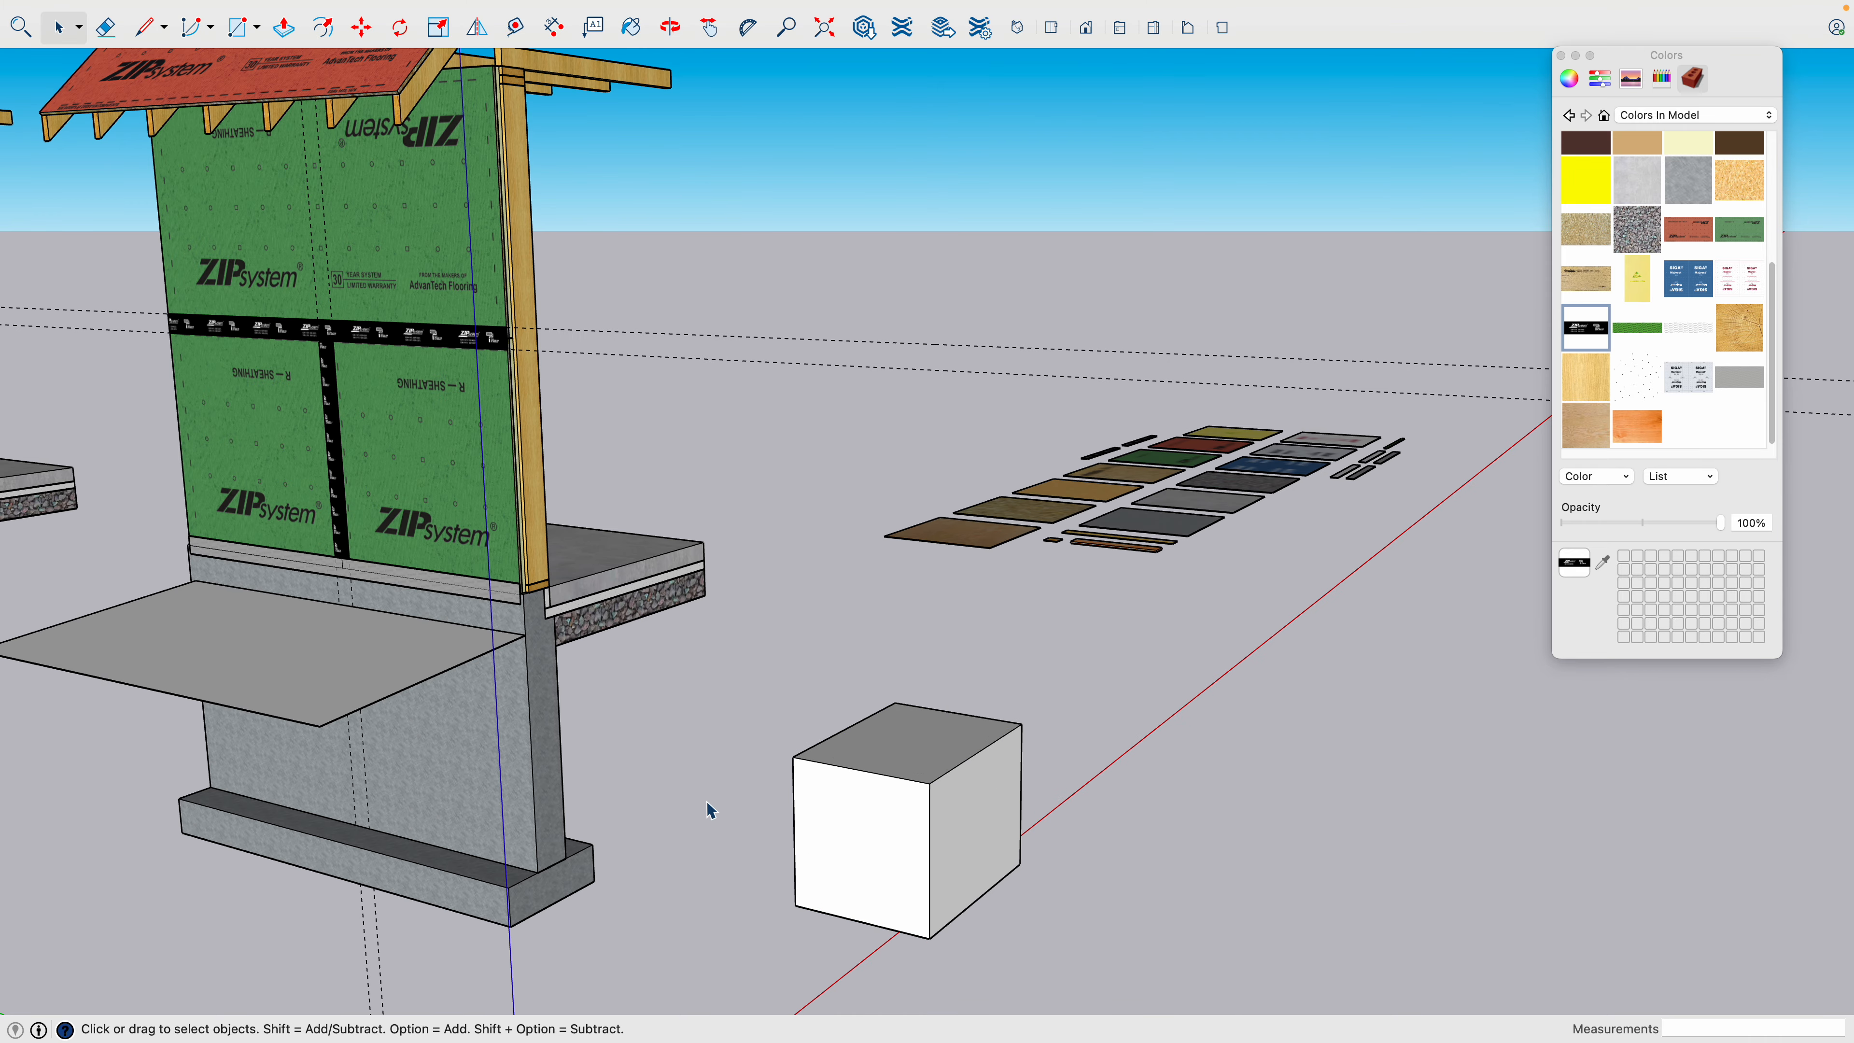
# - Open the box's group, paint all of its faces with the green ZIP System sheathing texture and close the group
pyautogui.moveTo(954, 774); pyautogui.dragTo(853, 792, button='middle')
pyautogui.scroll(3, 853, 793)
pyautogui.click(840, 778)
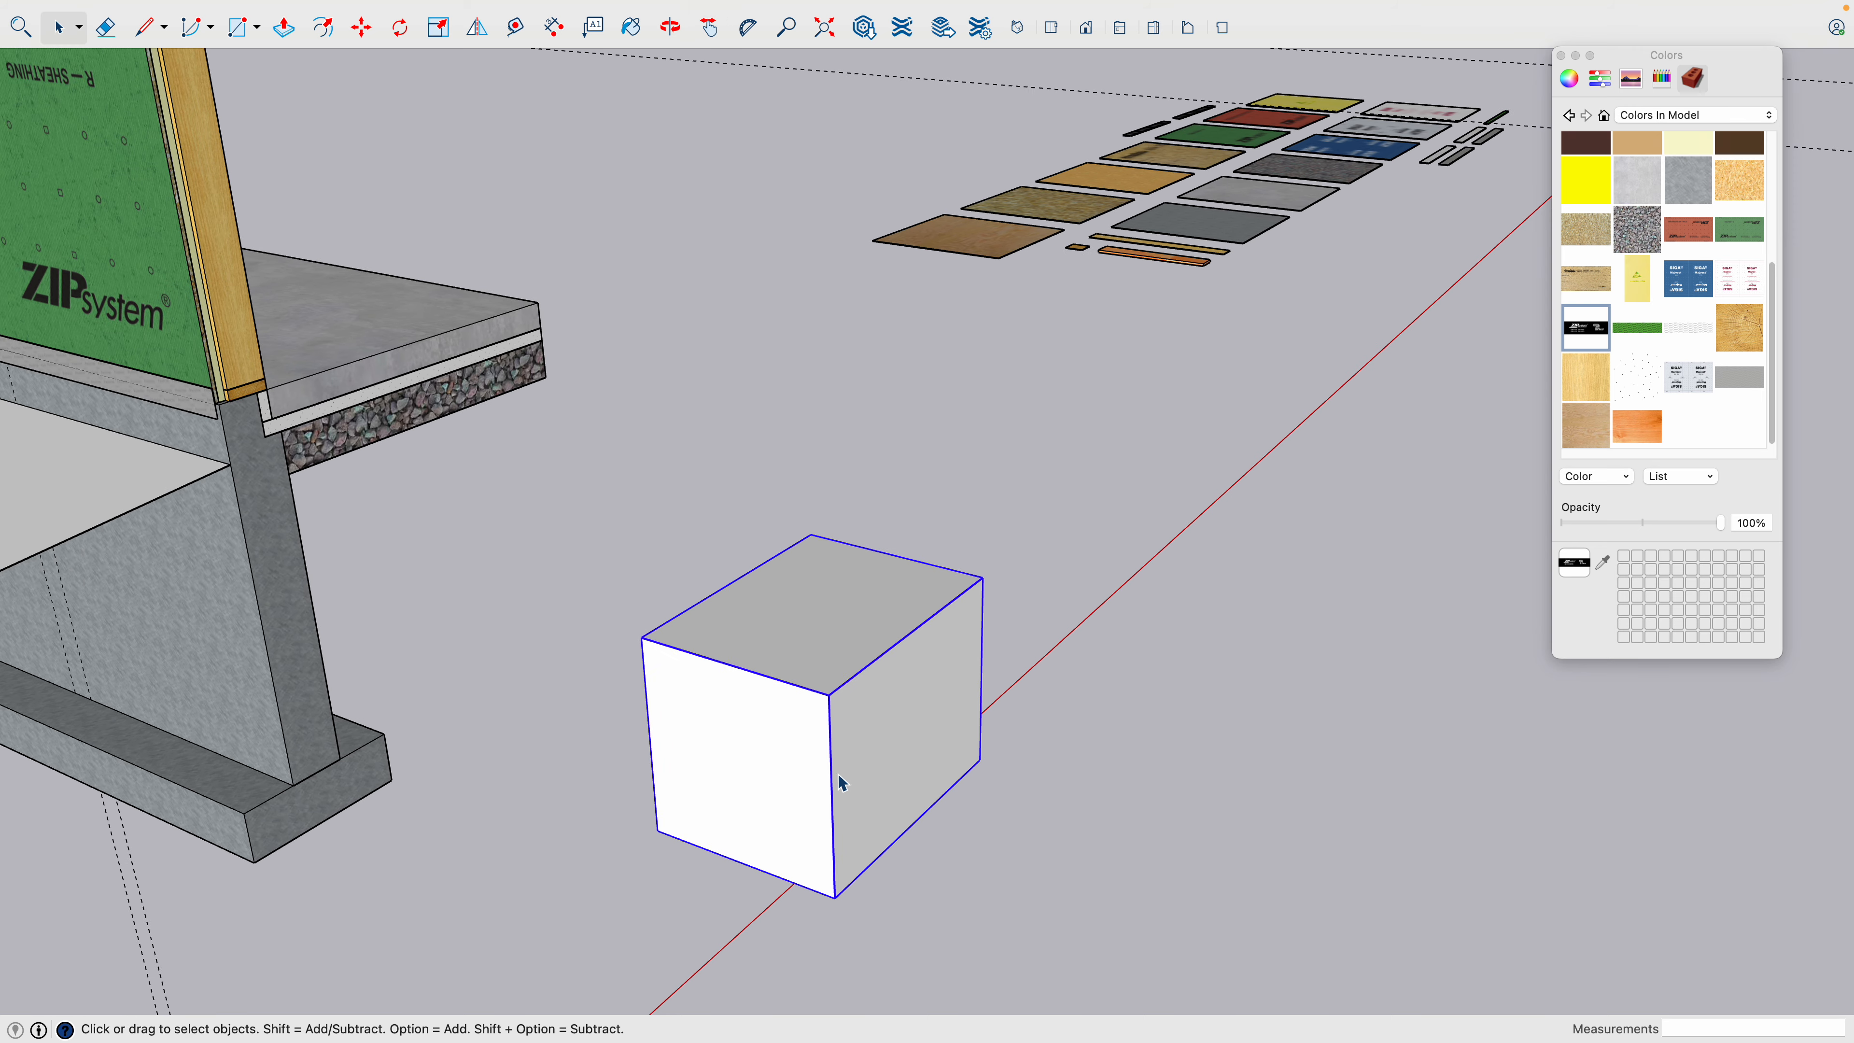
pyautogui.tripleClick(793, 702)
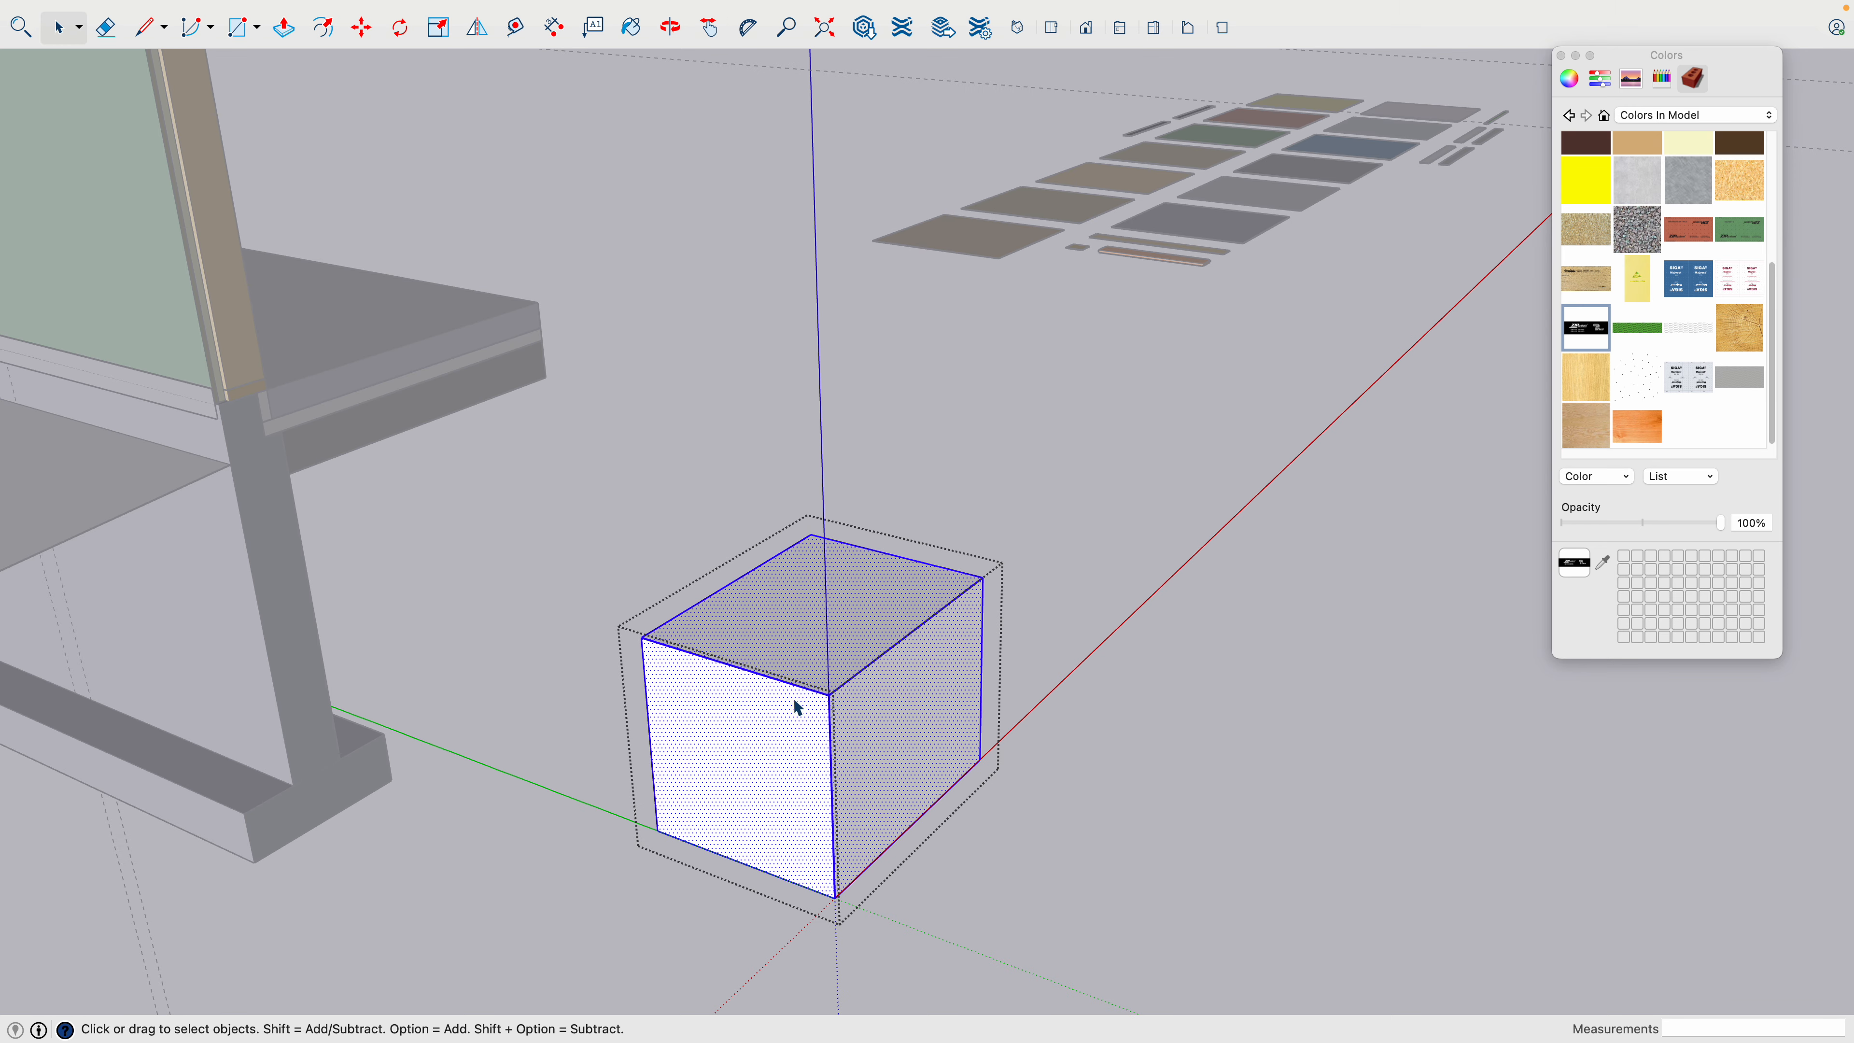
pyautogui.click(1735, 237)
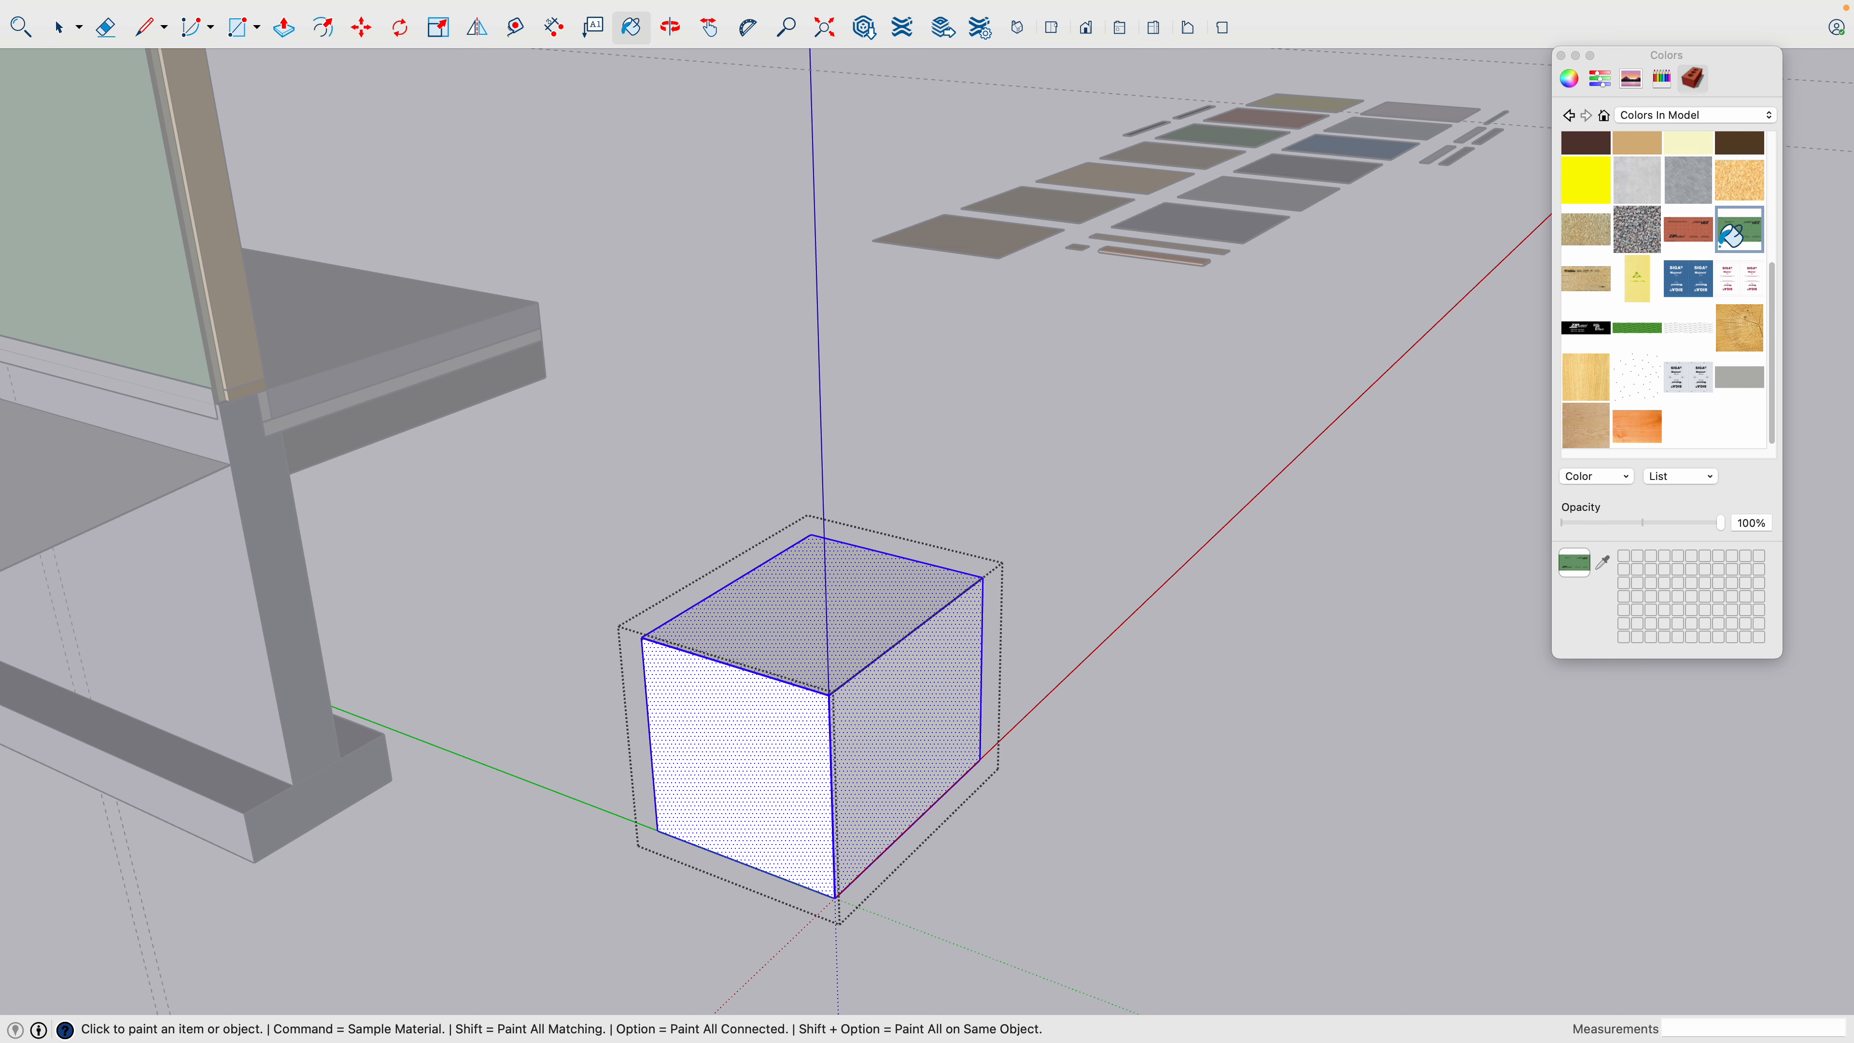
pyautogui.click(800, 749)
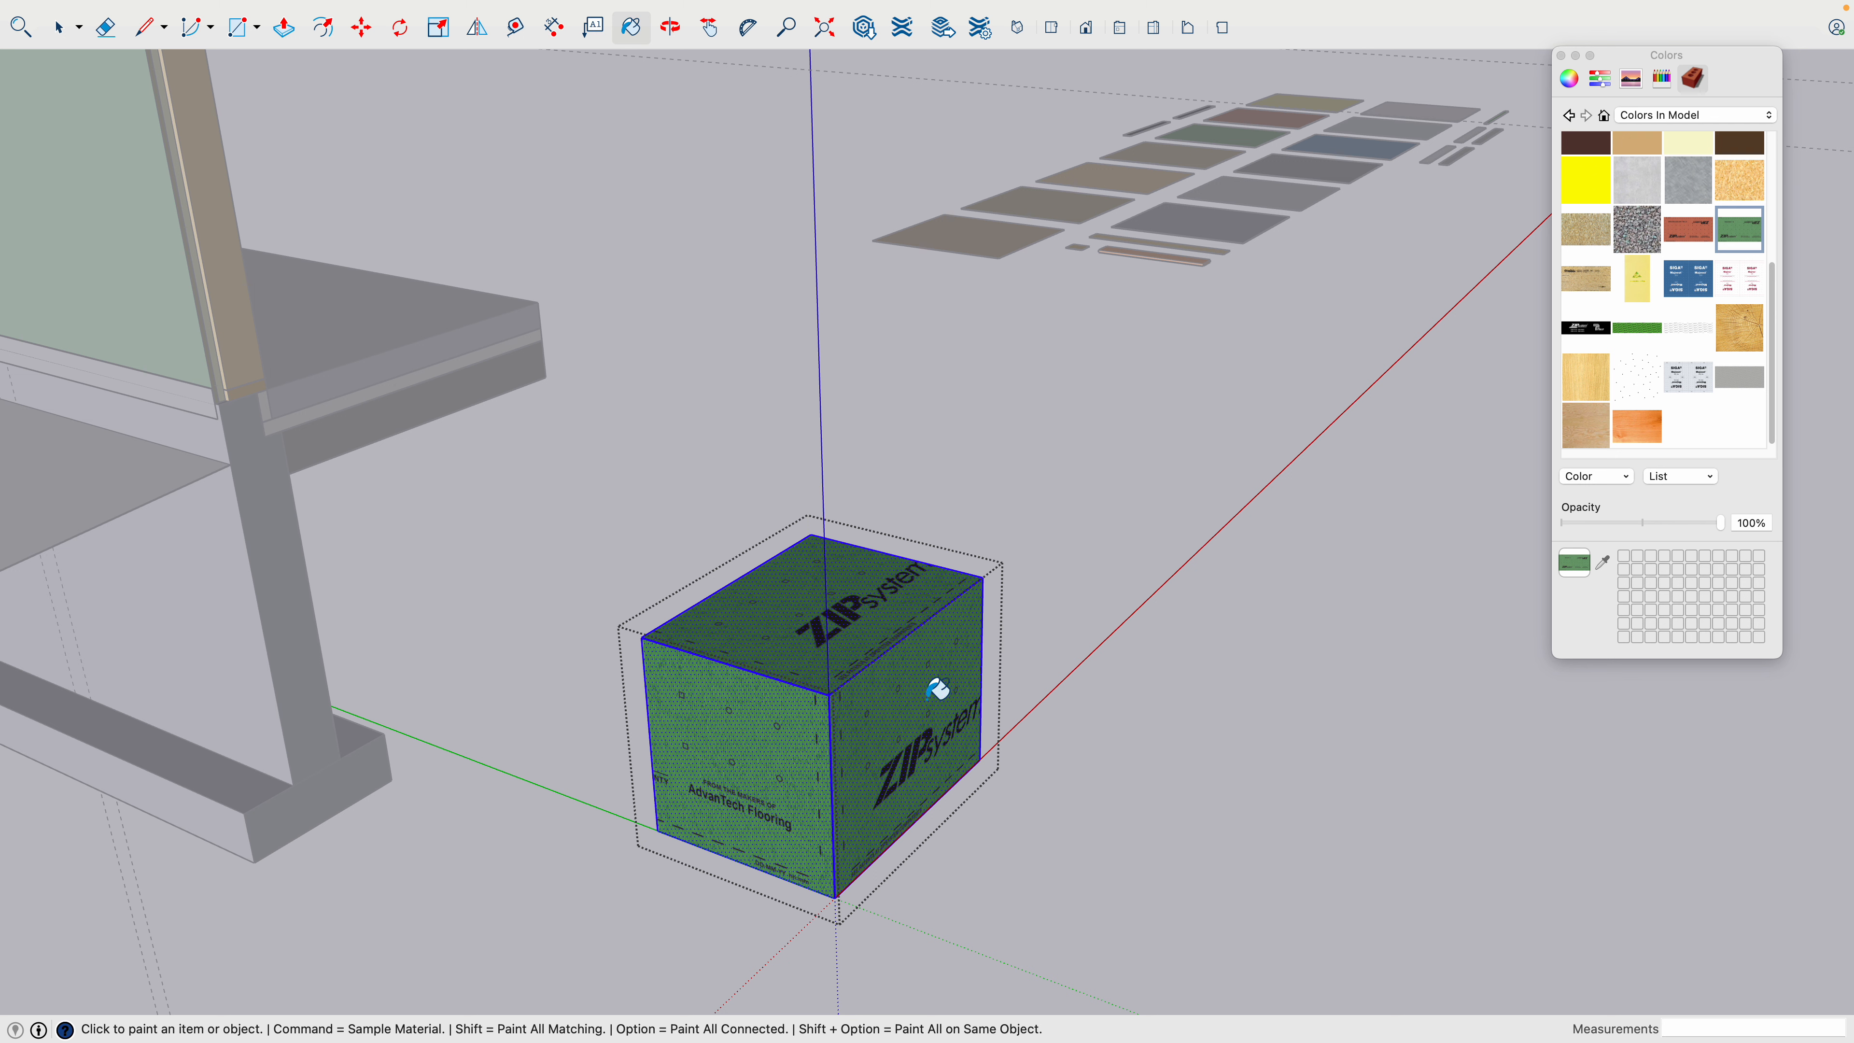
pyautogui.press('space')
pyautogui.click(956, 866)
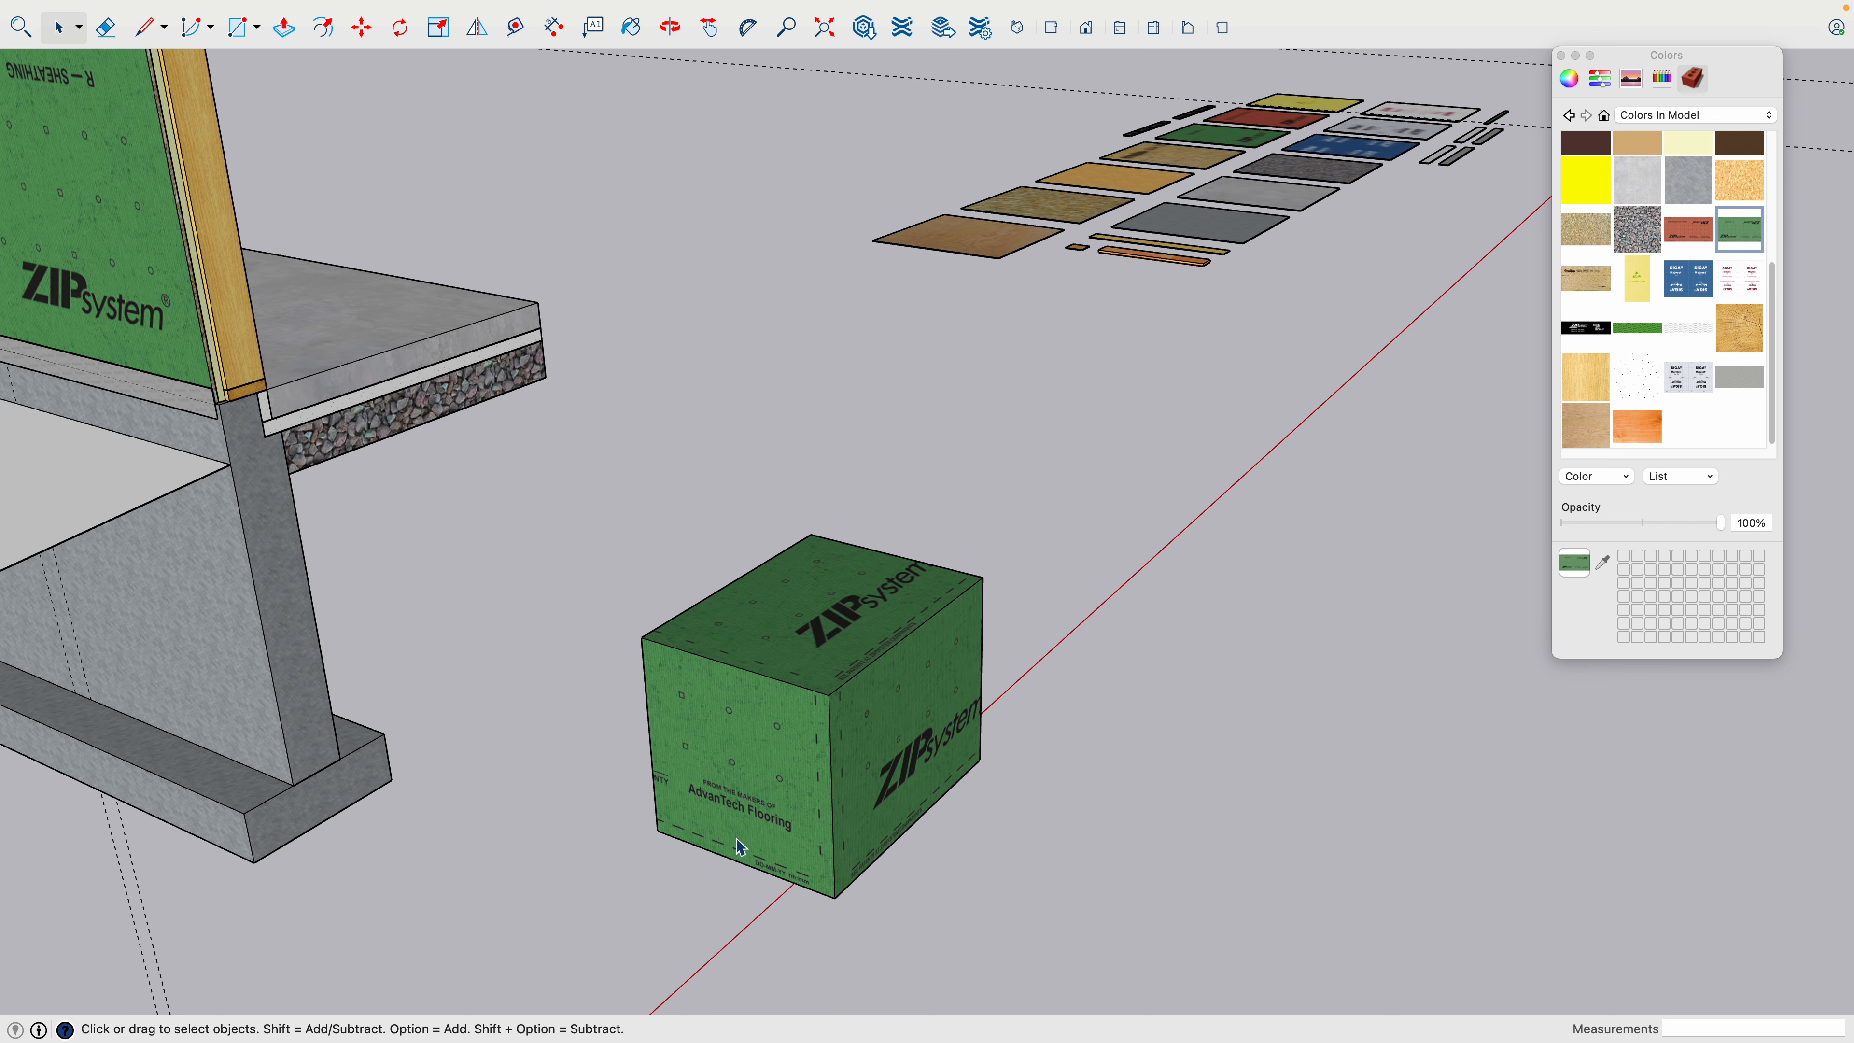
# - Open the box's group and start positioning the green ZIP System texture on its front face
pyautogui.scroll(2, 733, 825)
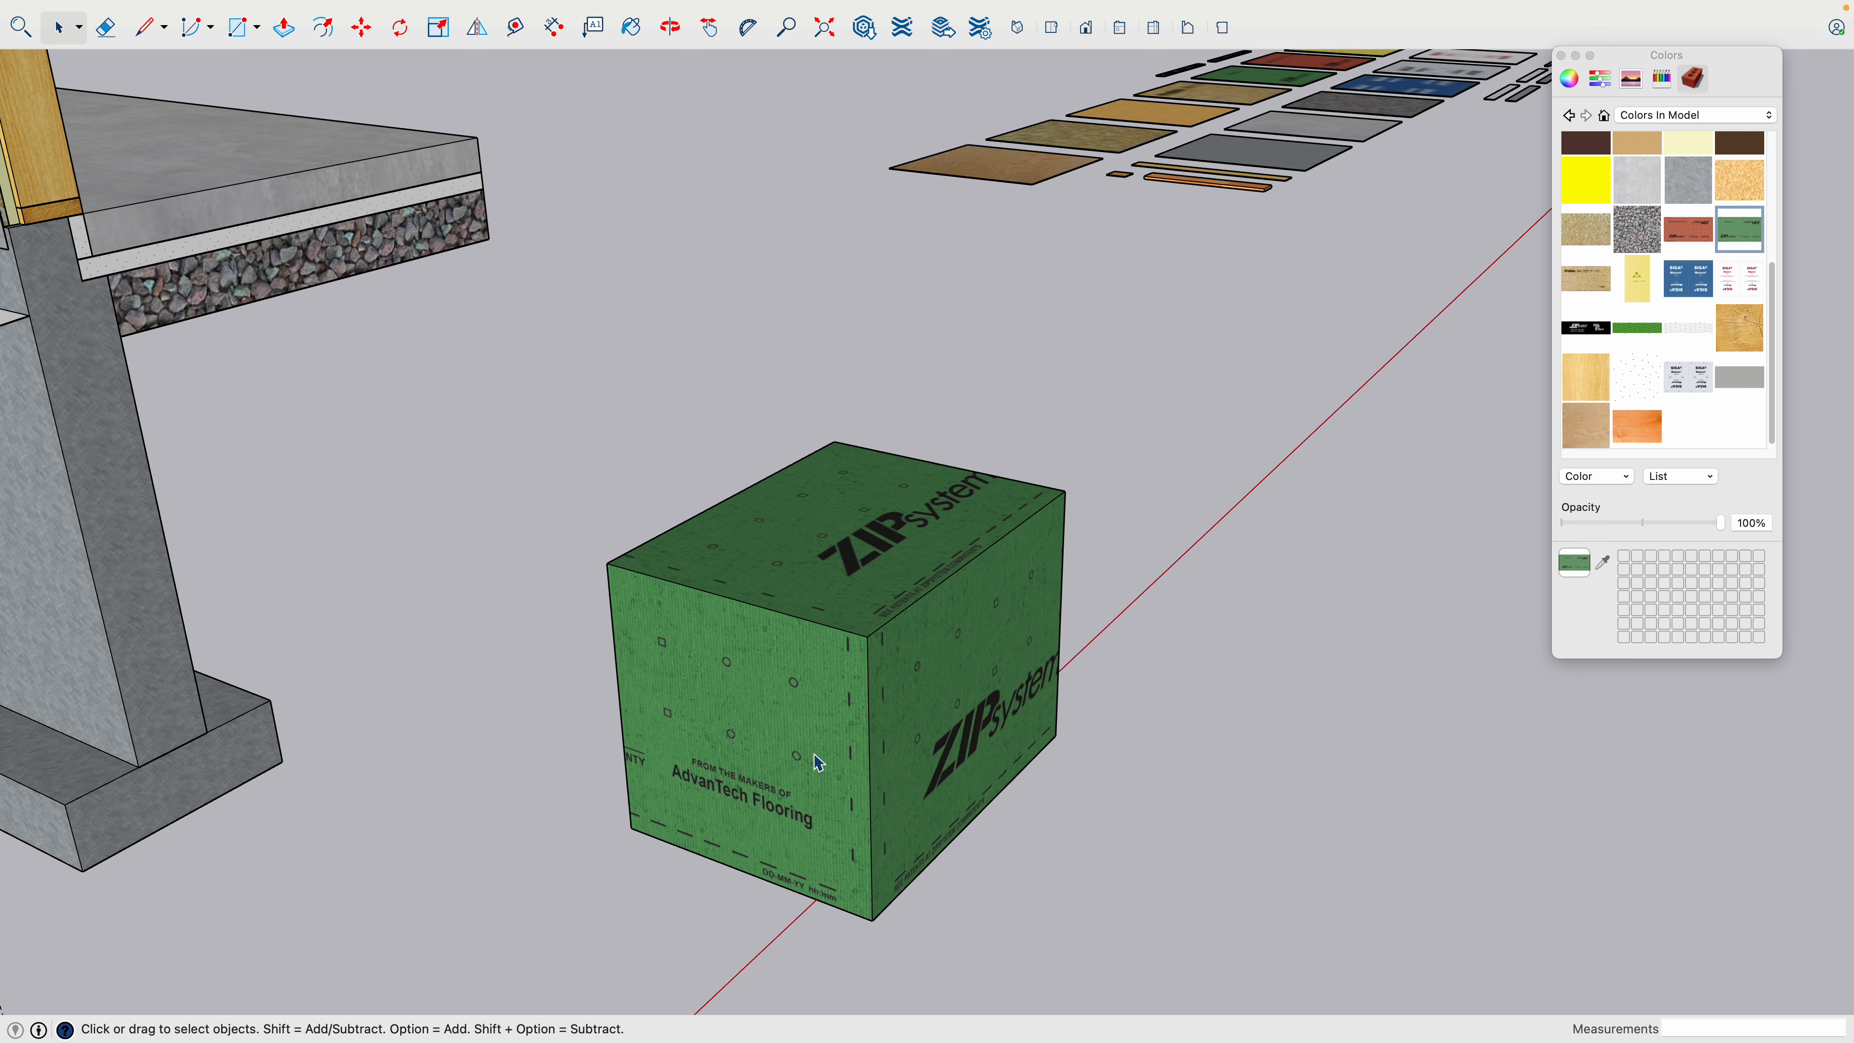
pyautogui.click(796, 716)
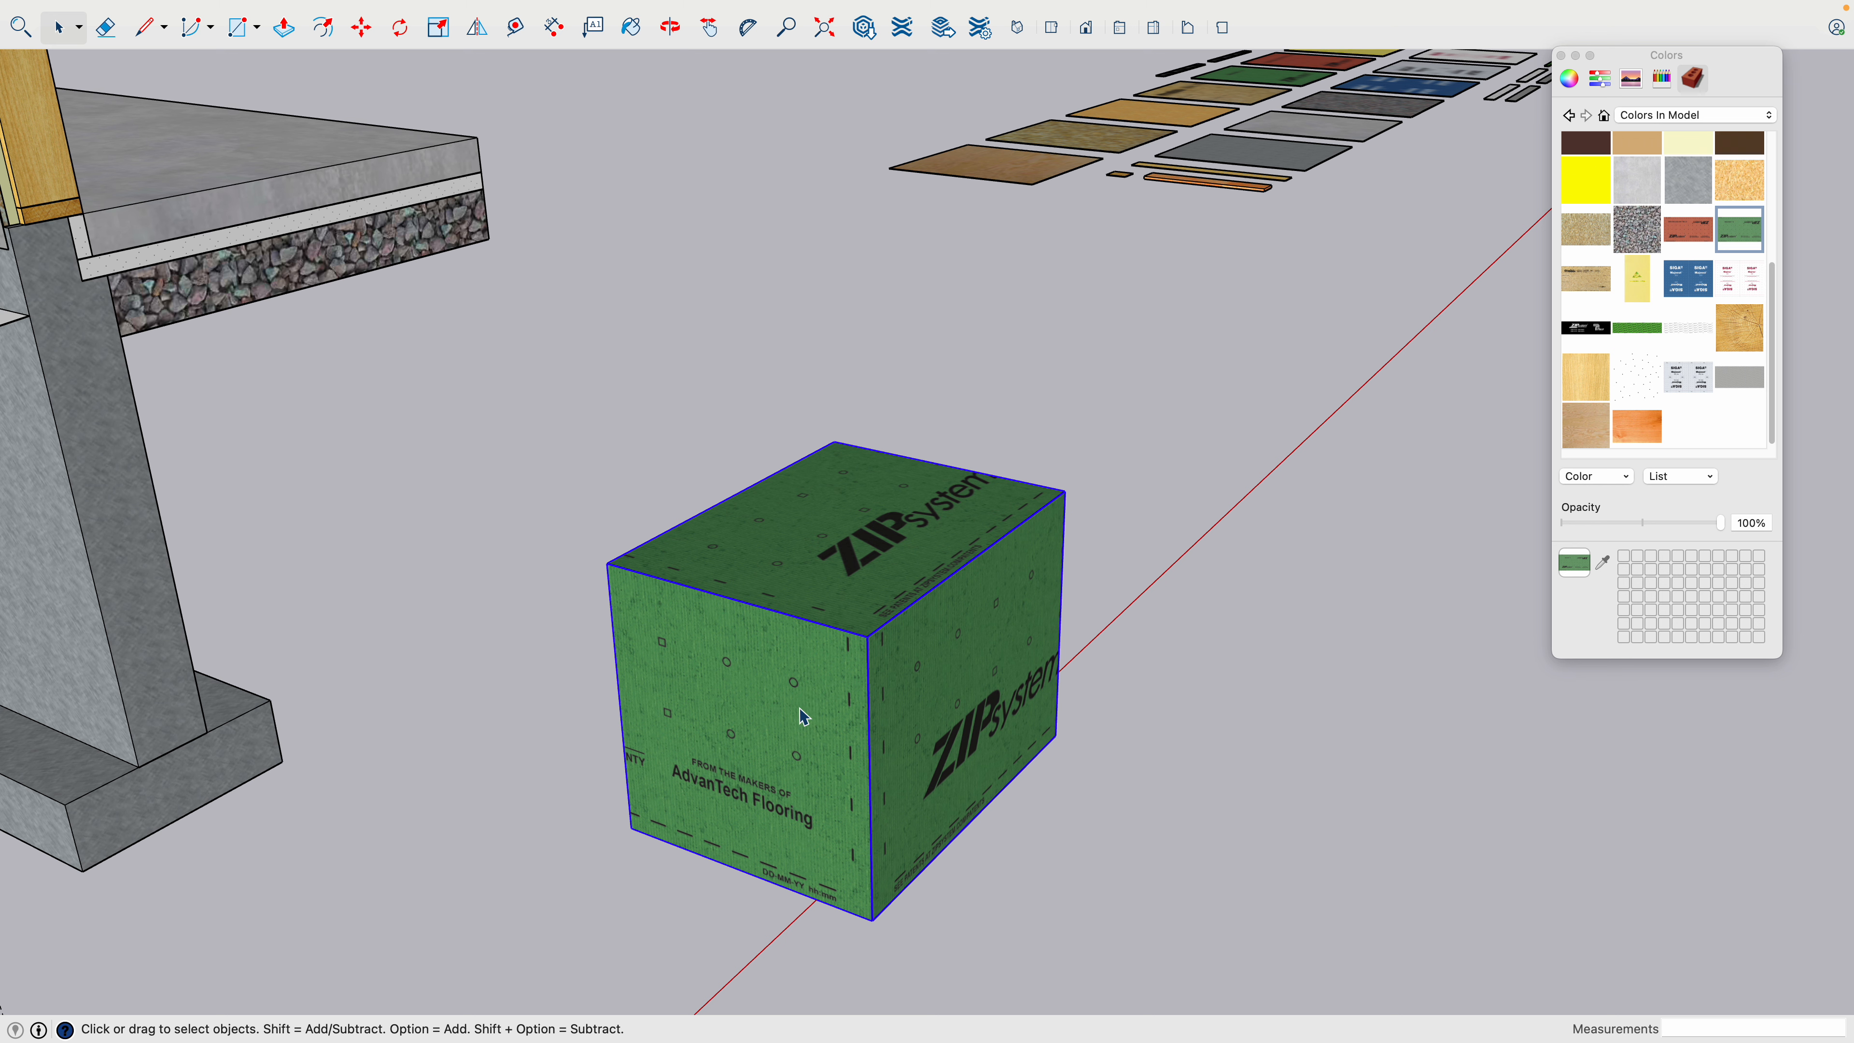
pyautogui.doubleClick(804, 715)
pyautogui.click(803, 714)
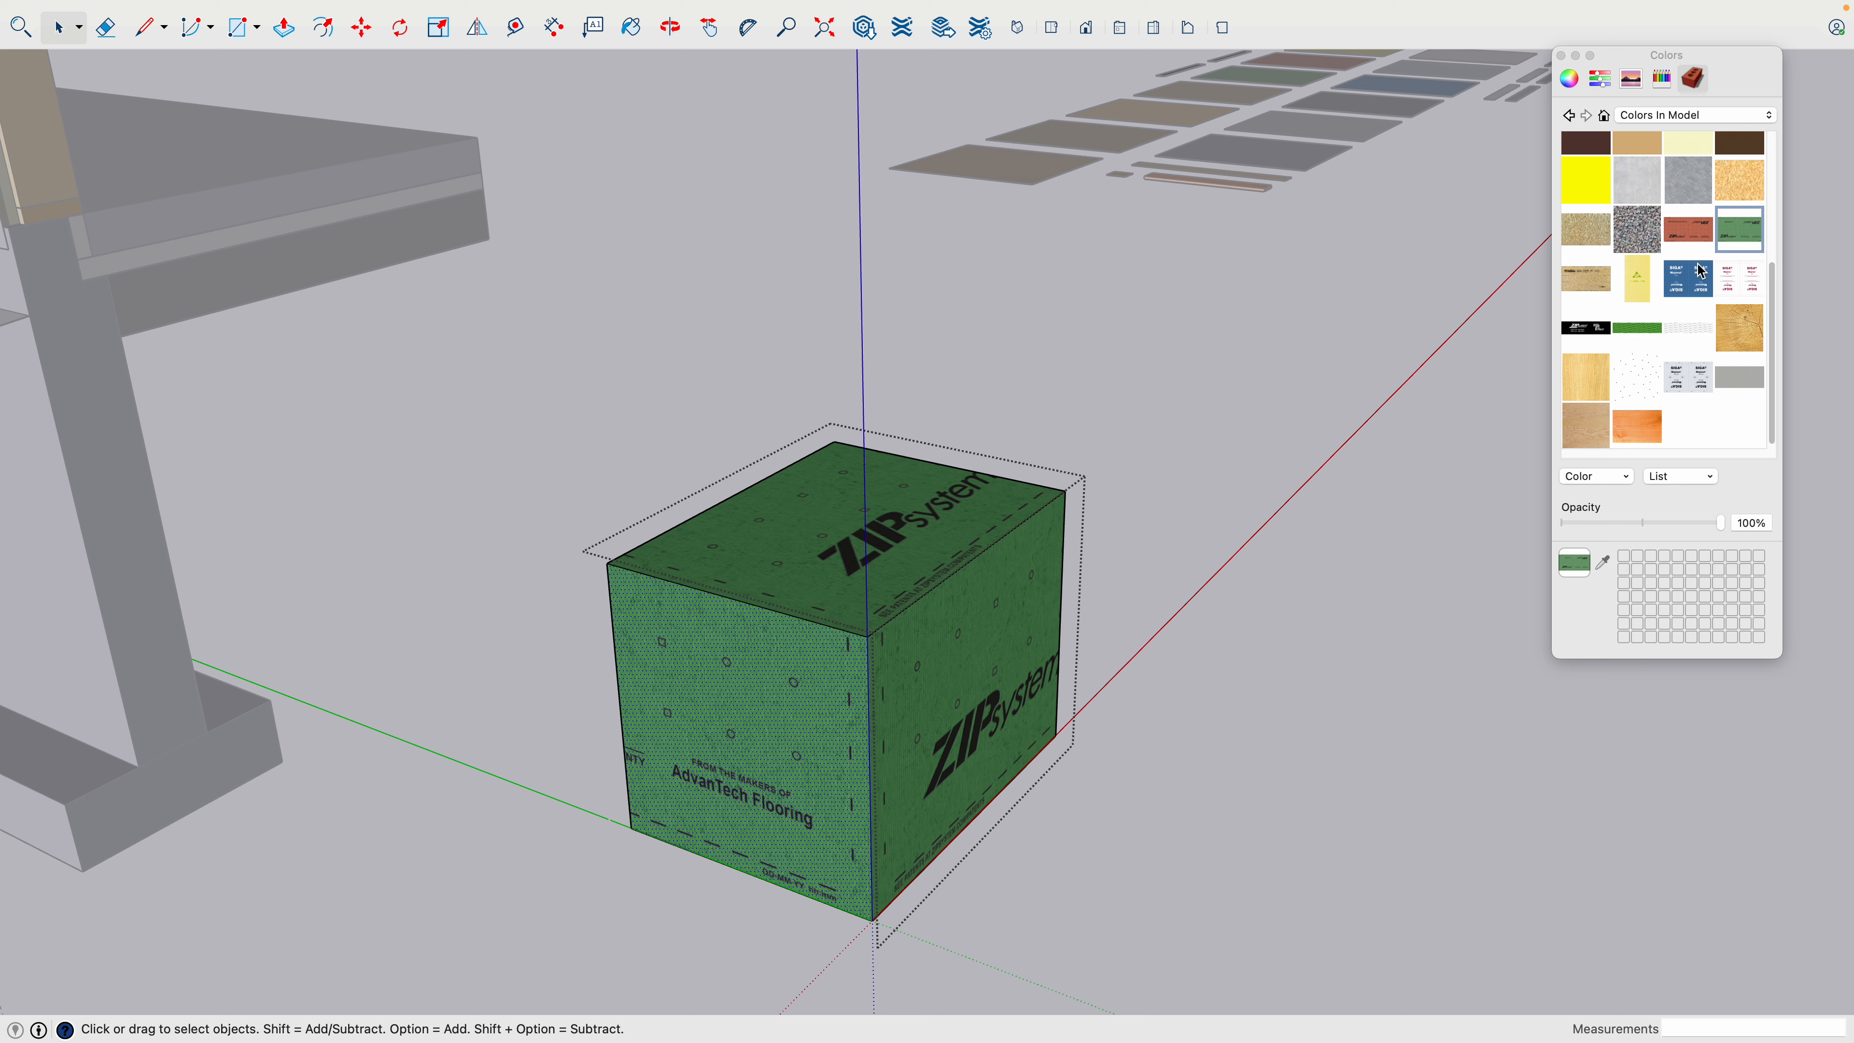
pyautogui.click(1700, 239)
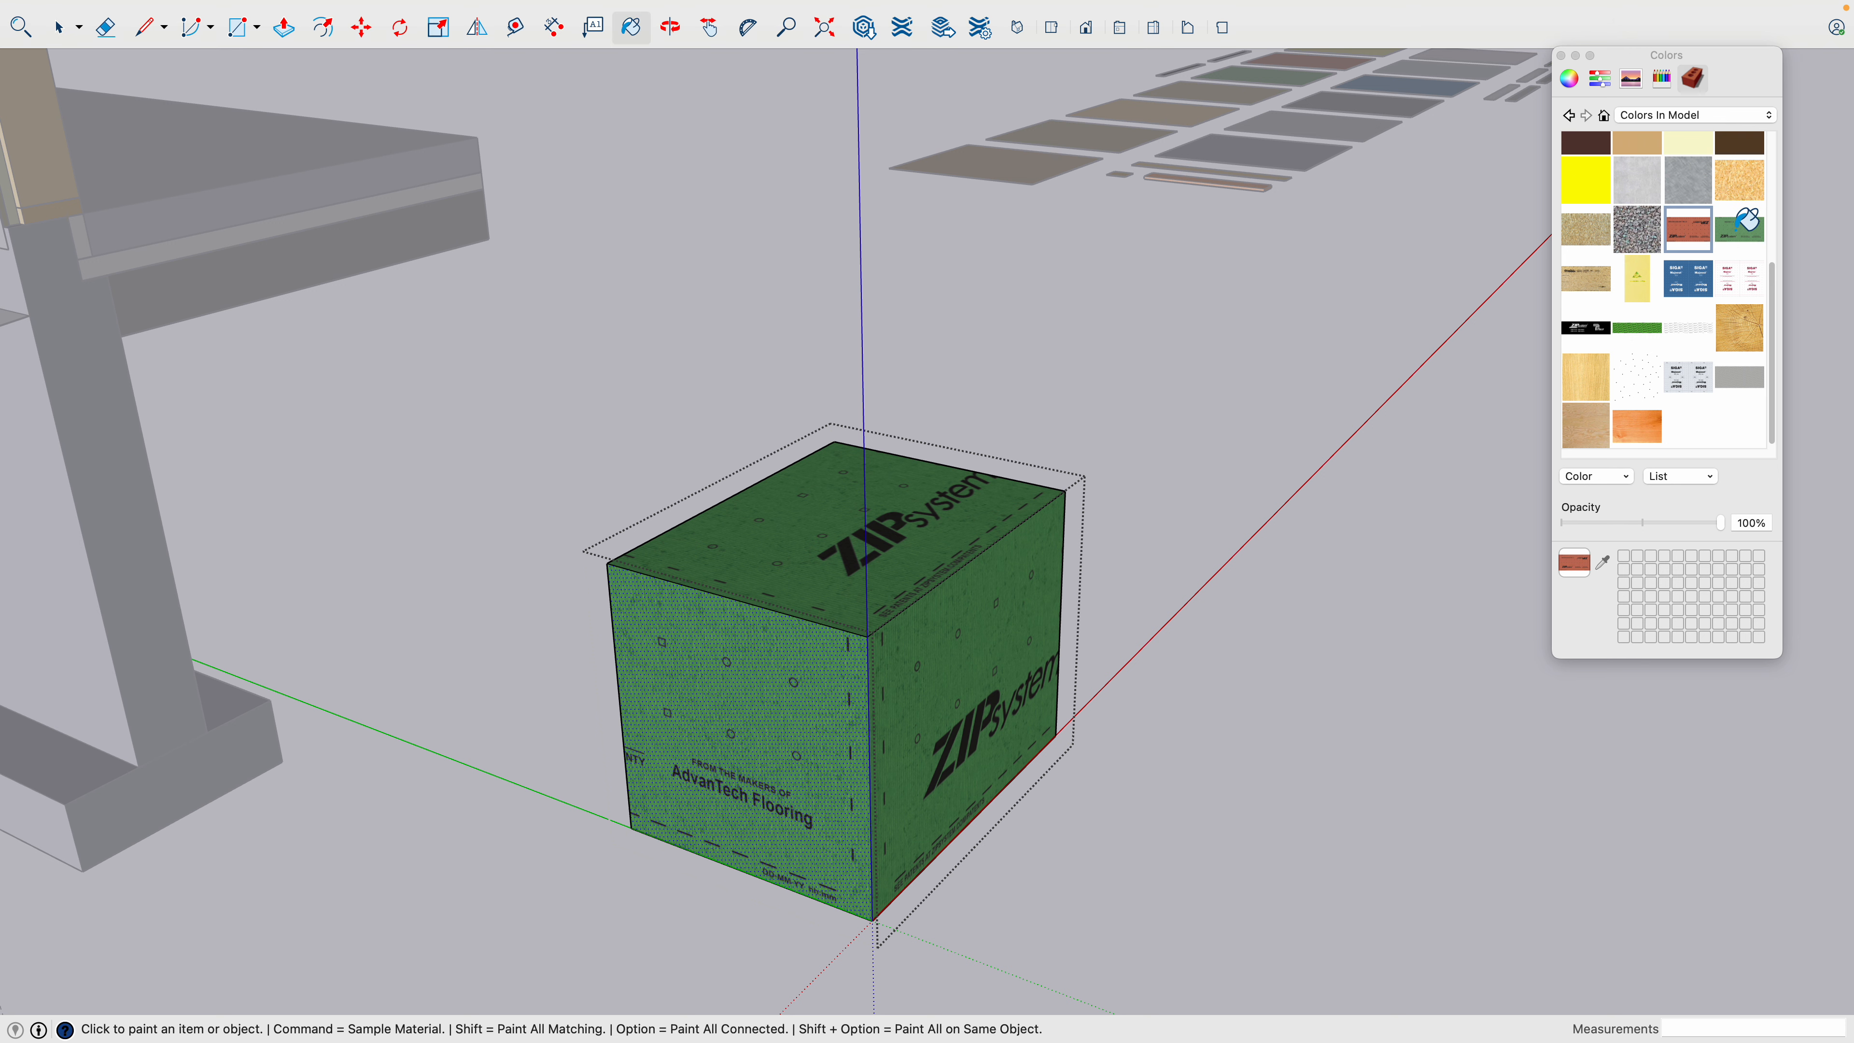
pyautogui.click(1744, 223)
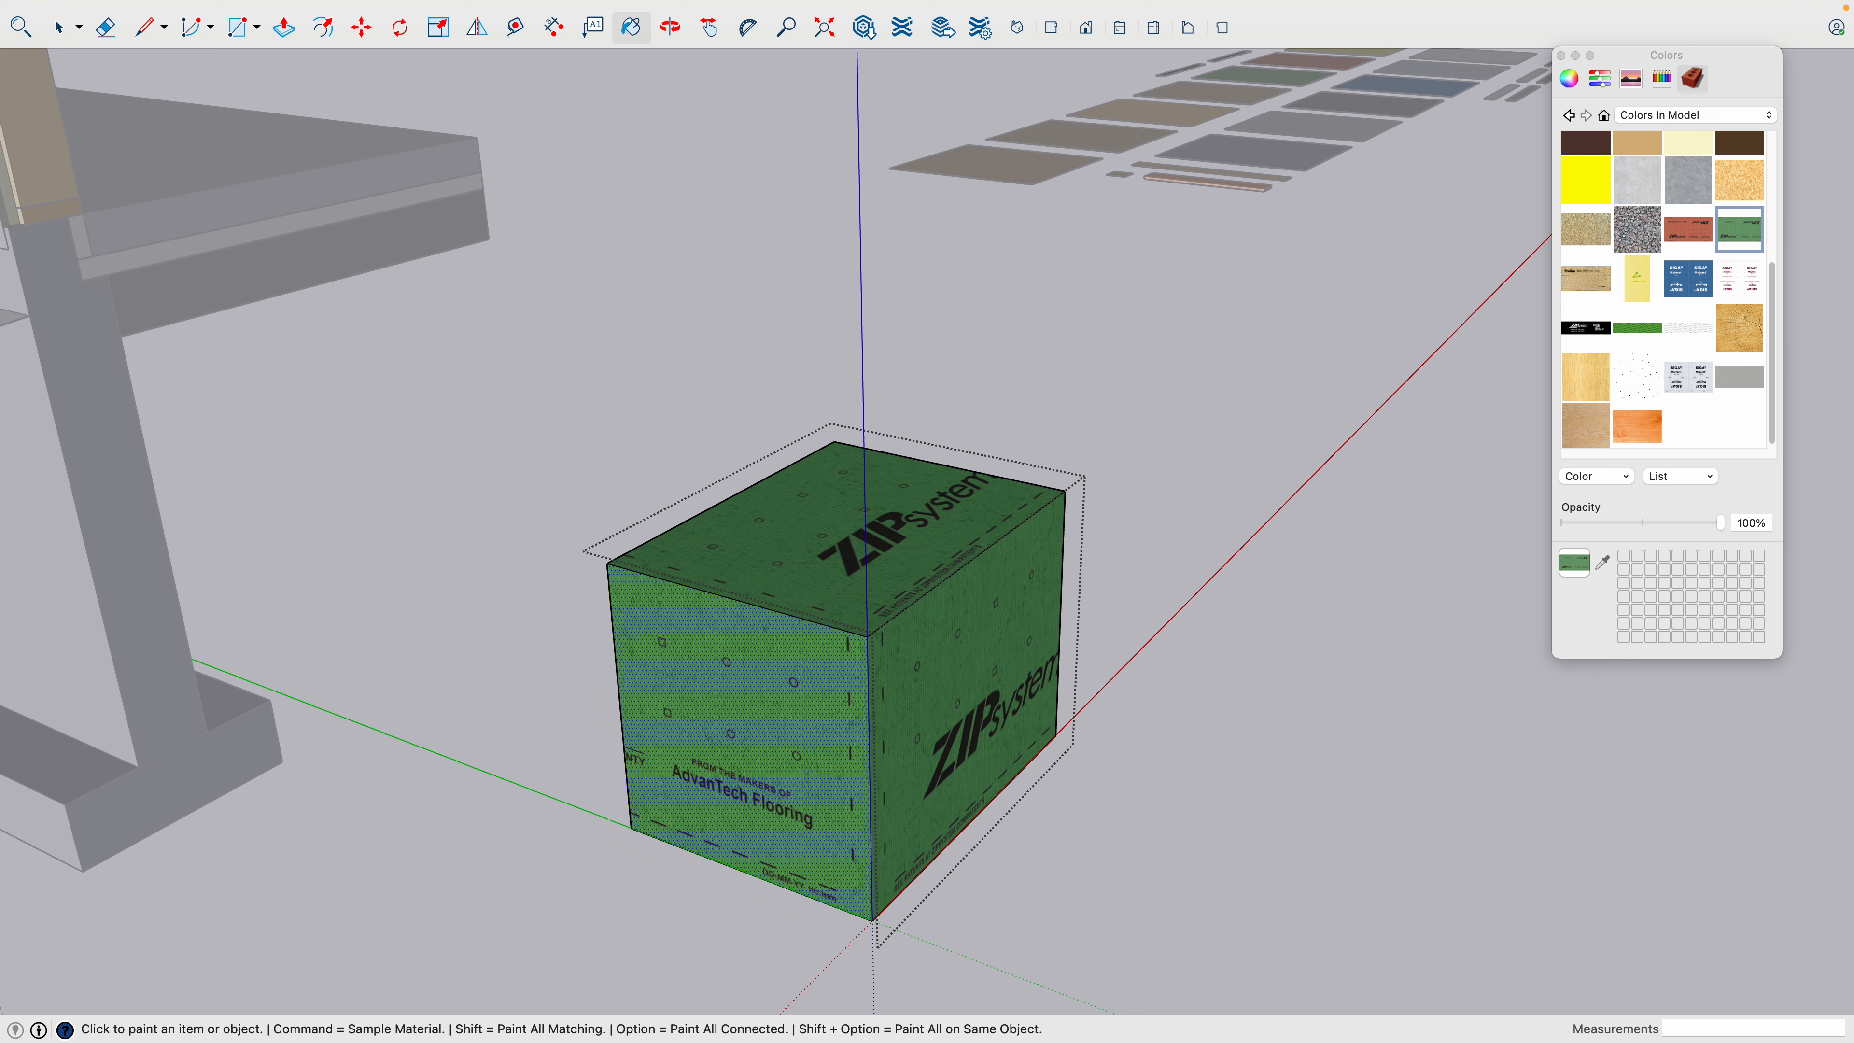
pyautogui.rightClick(718, 668)
pyautogui.moveTo(793, 937)
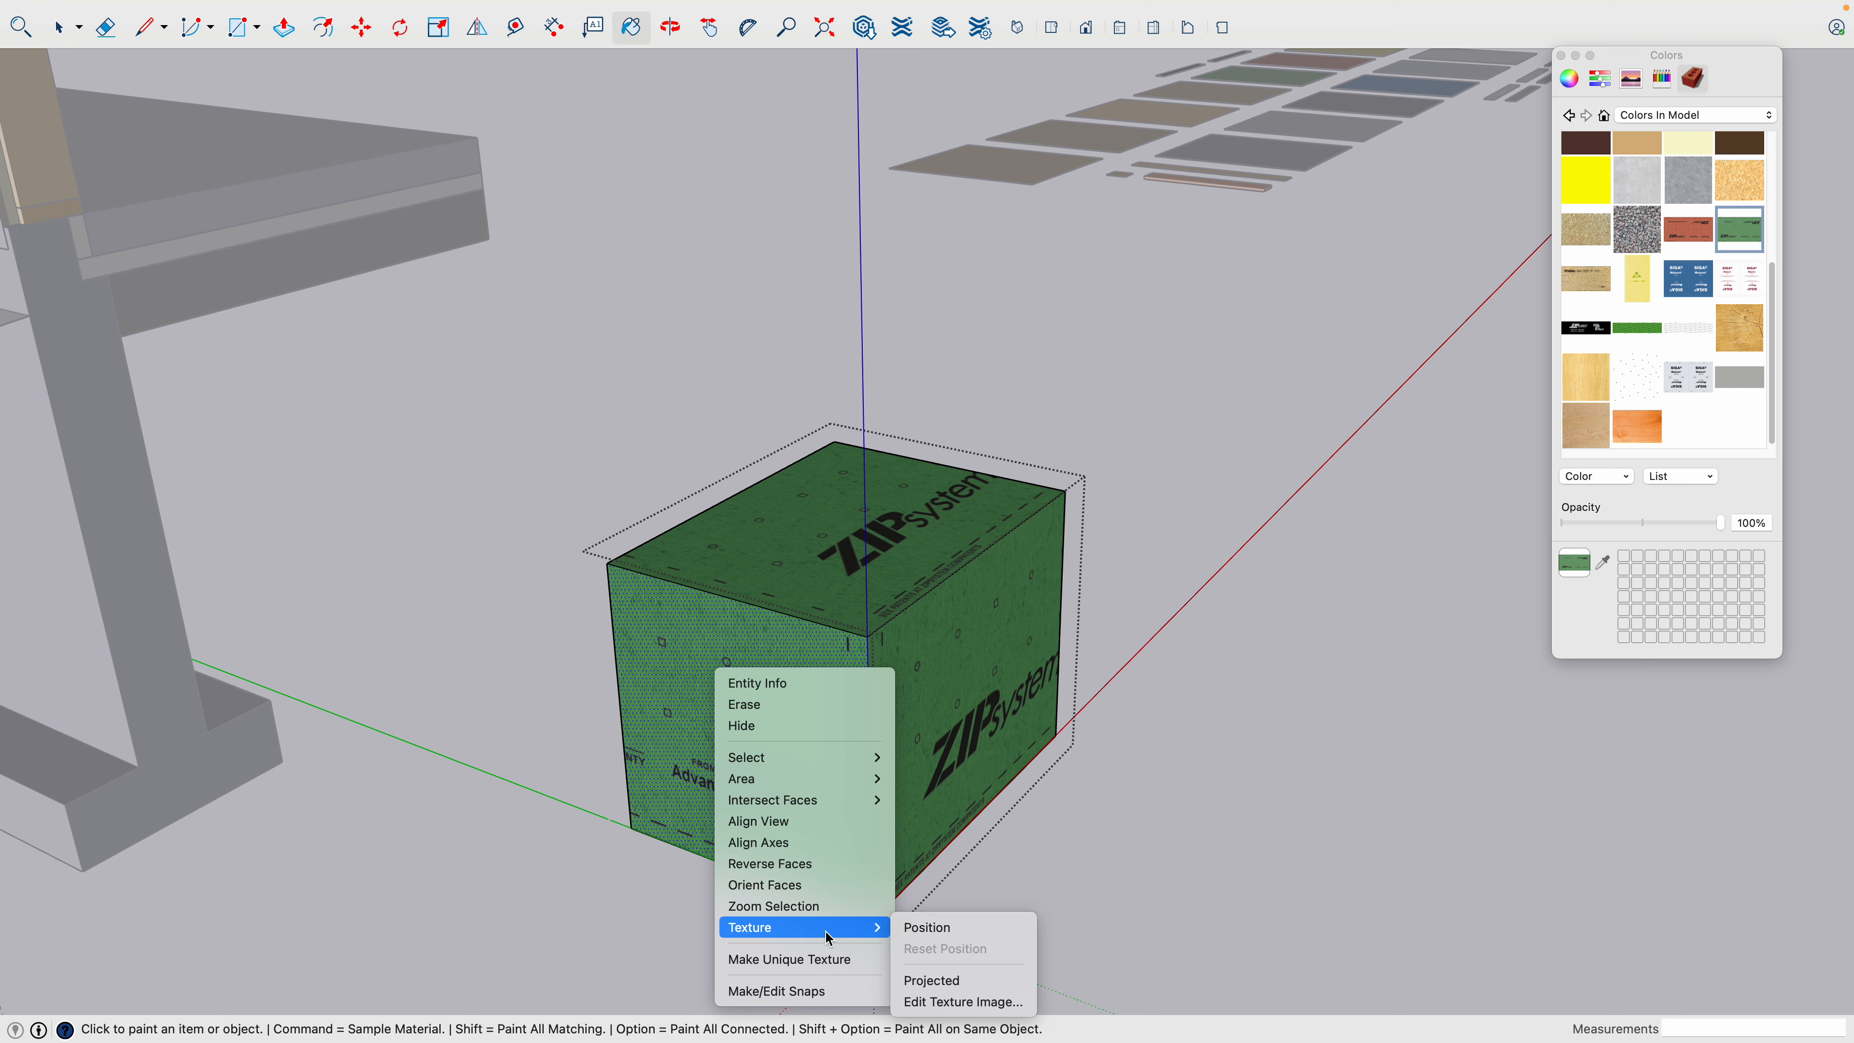
pyautogui.click(932, 928)
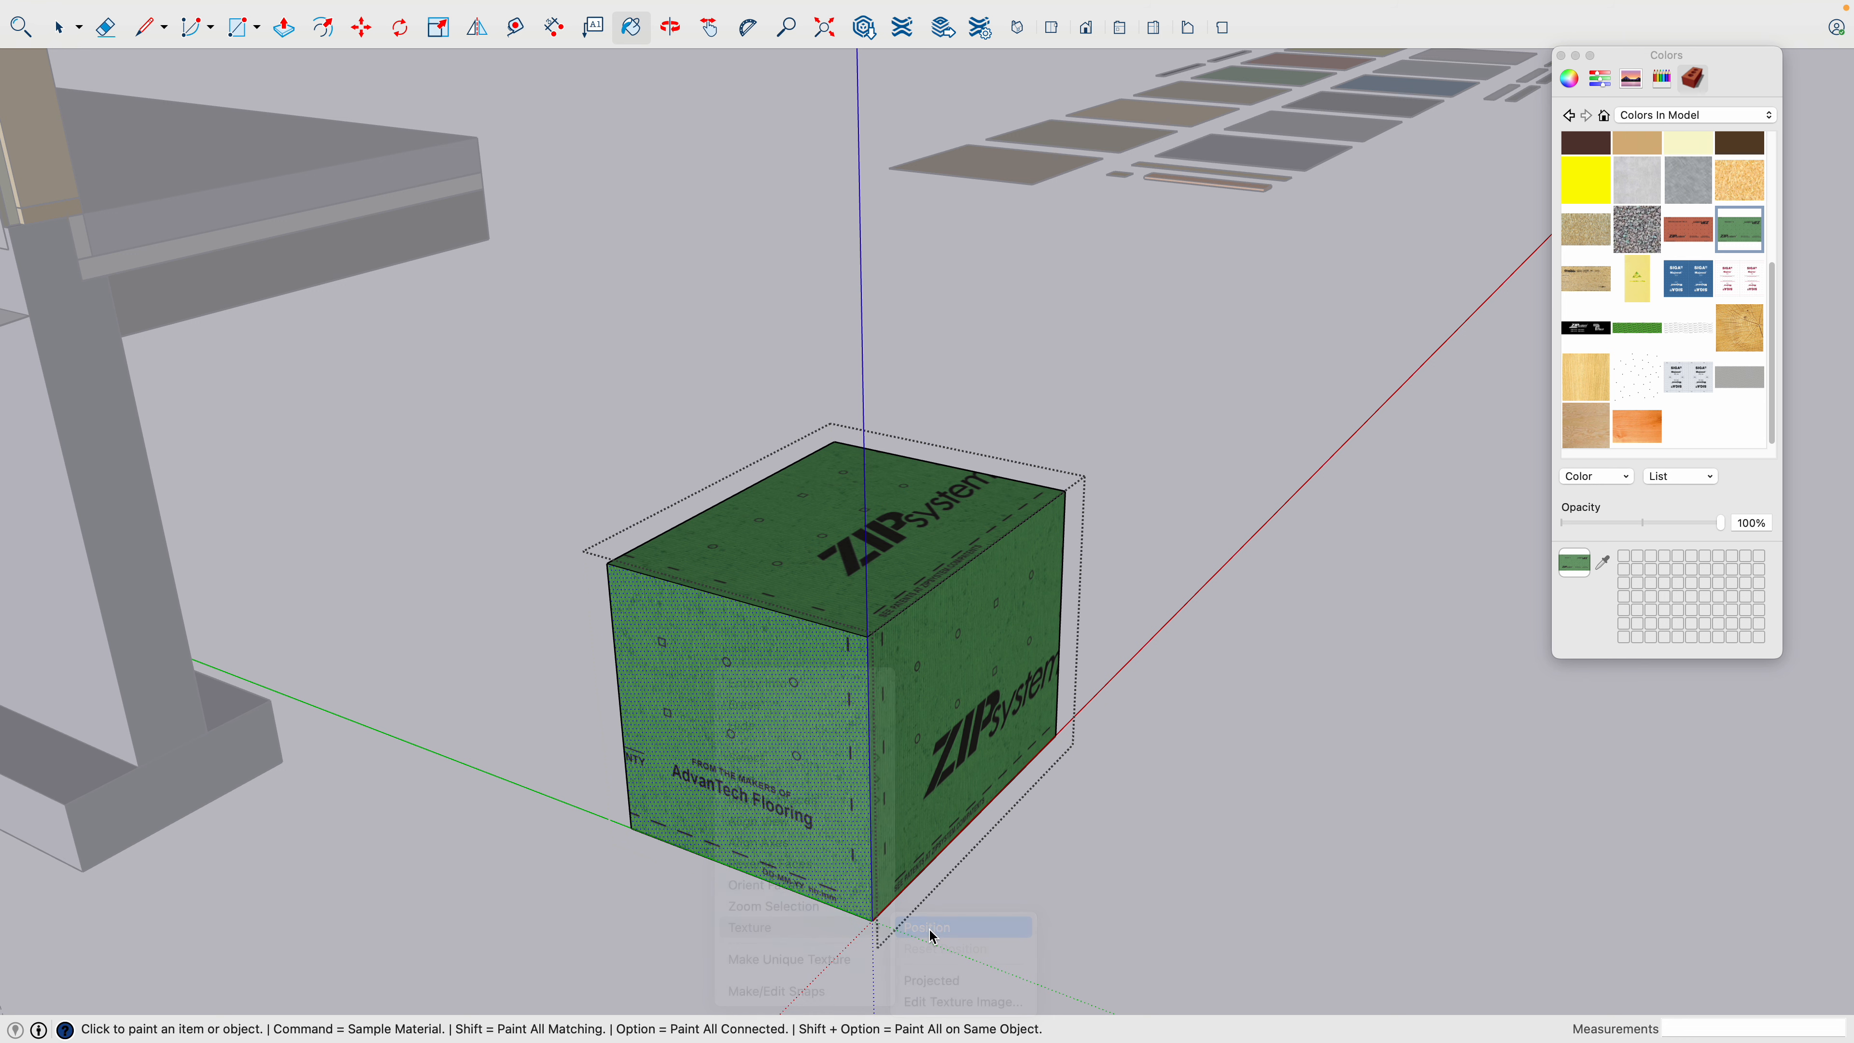